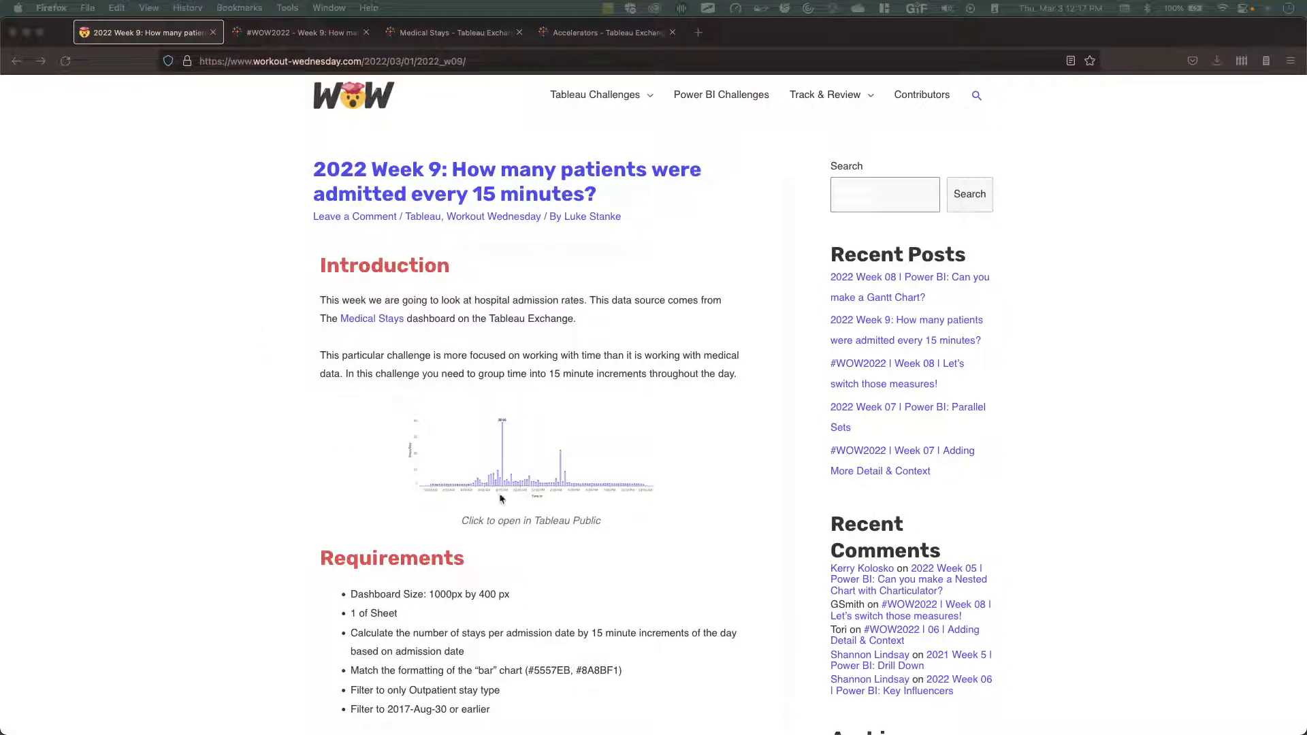
Review the Week 9 challenge introduction and requirements, then open the reference chart on Tableau Public and reload it.
scroll(501, 499, "down", 1)
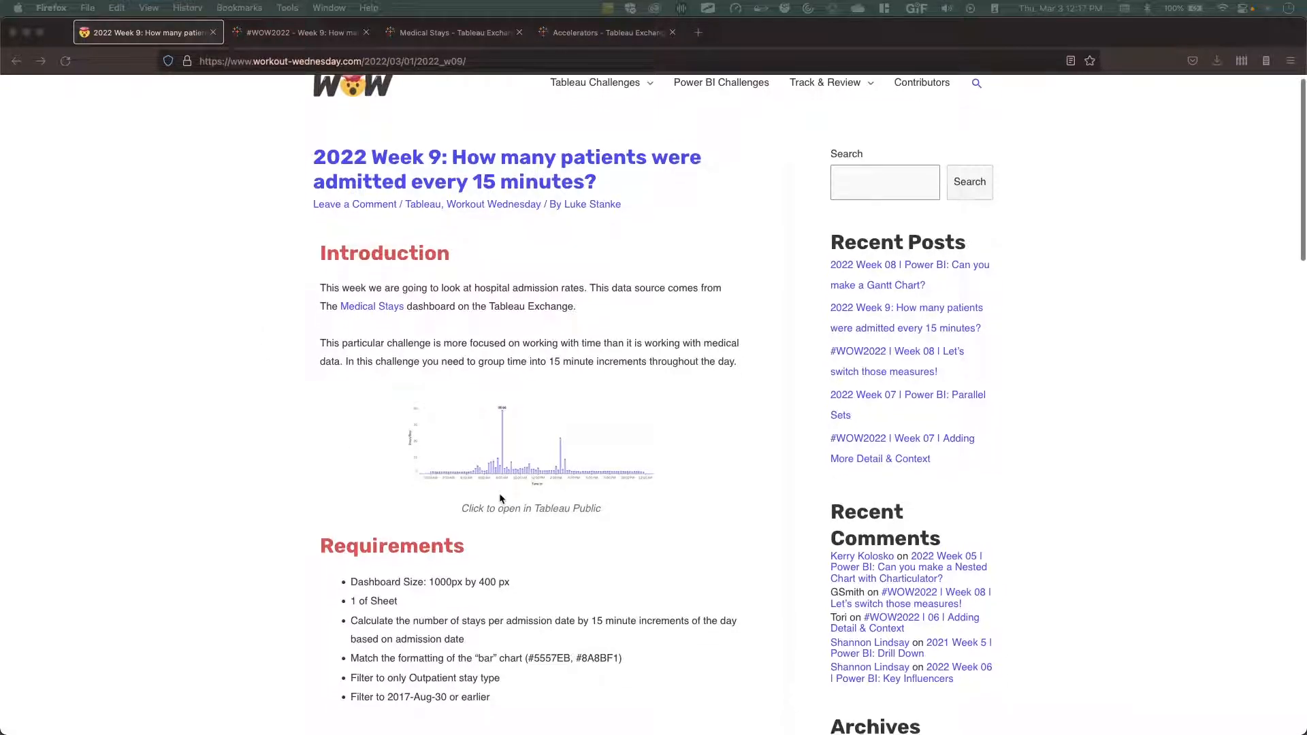
left_click(317, 37)
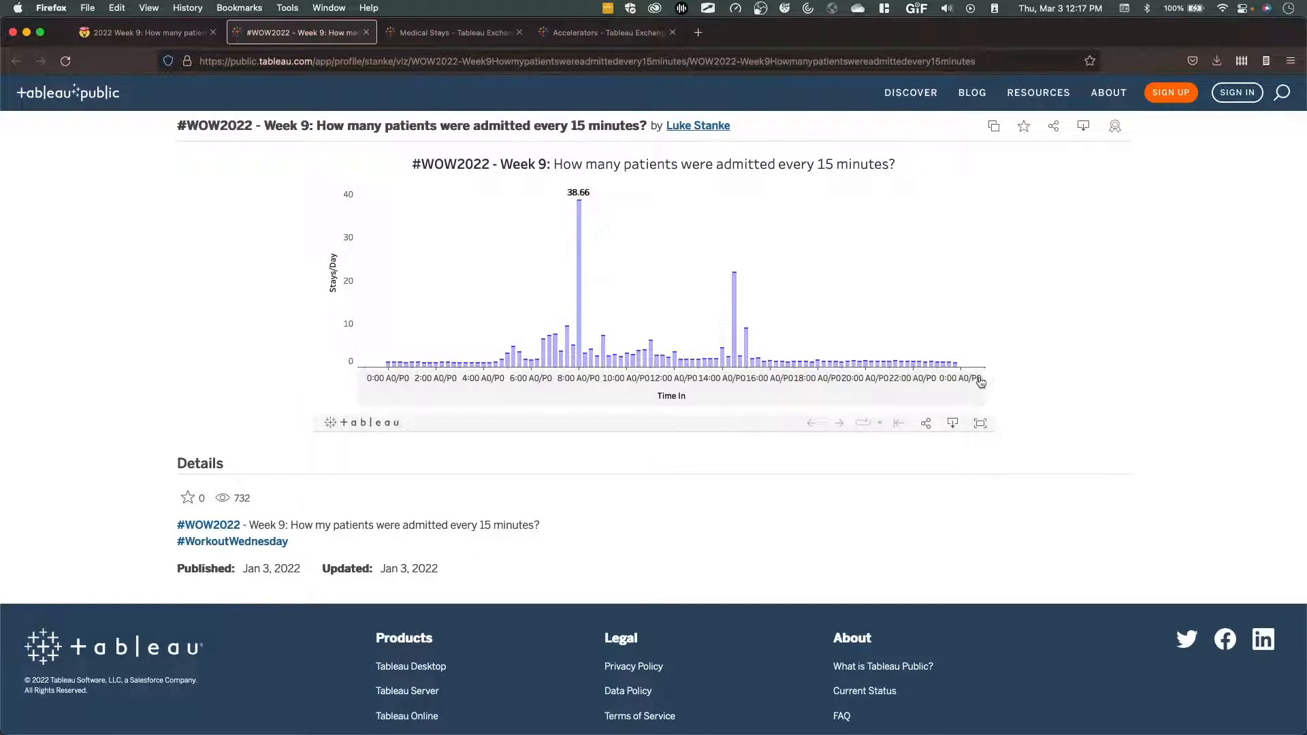
key("super+r")
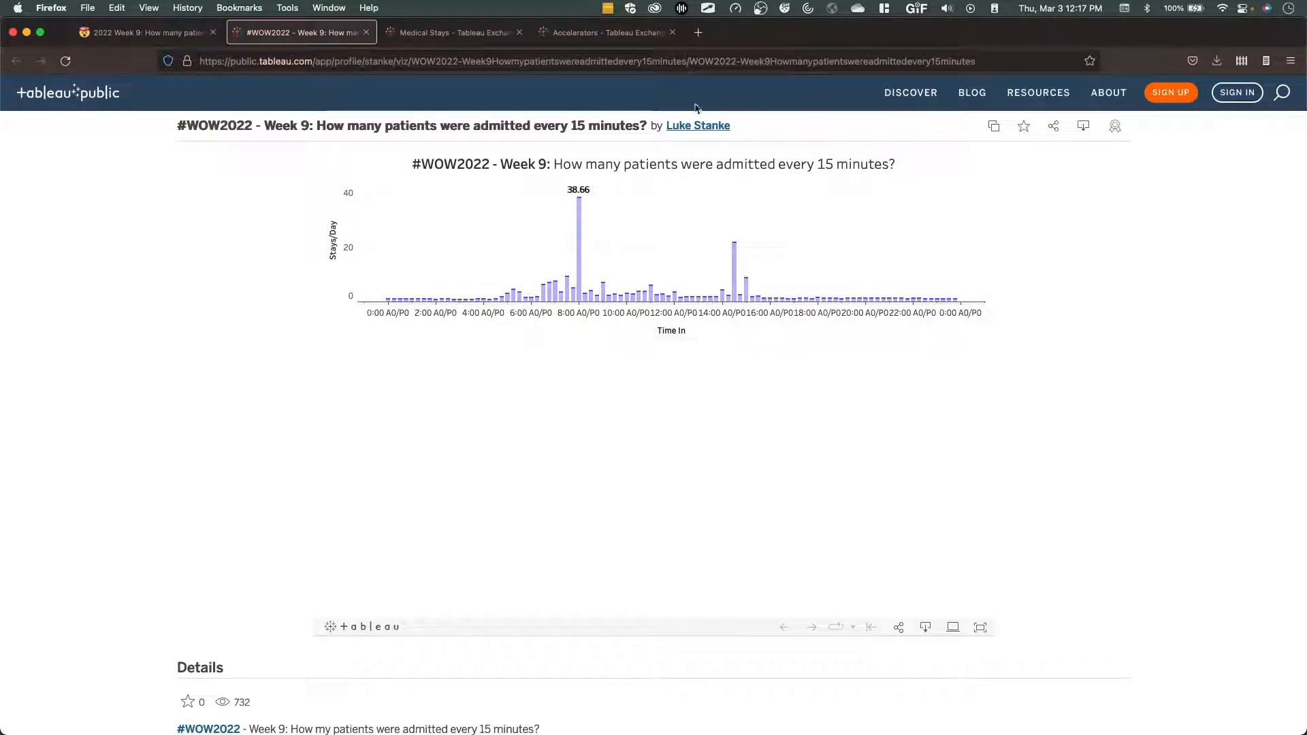
Look over the Medical Stays accelerator page on the Tableau Exchange.
key("ctrl+Tab")
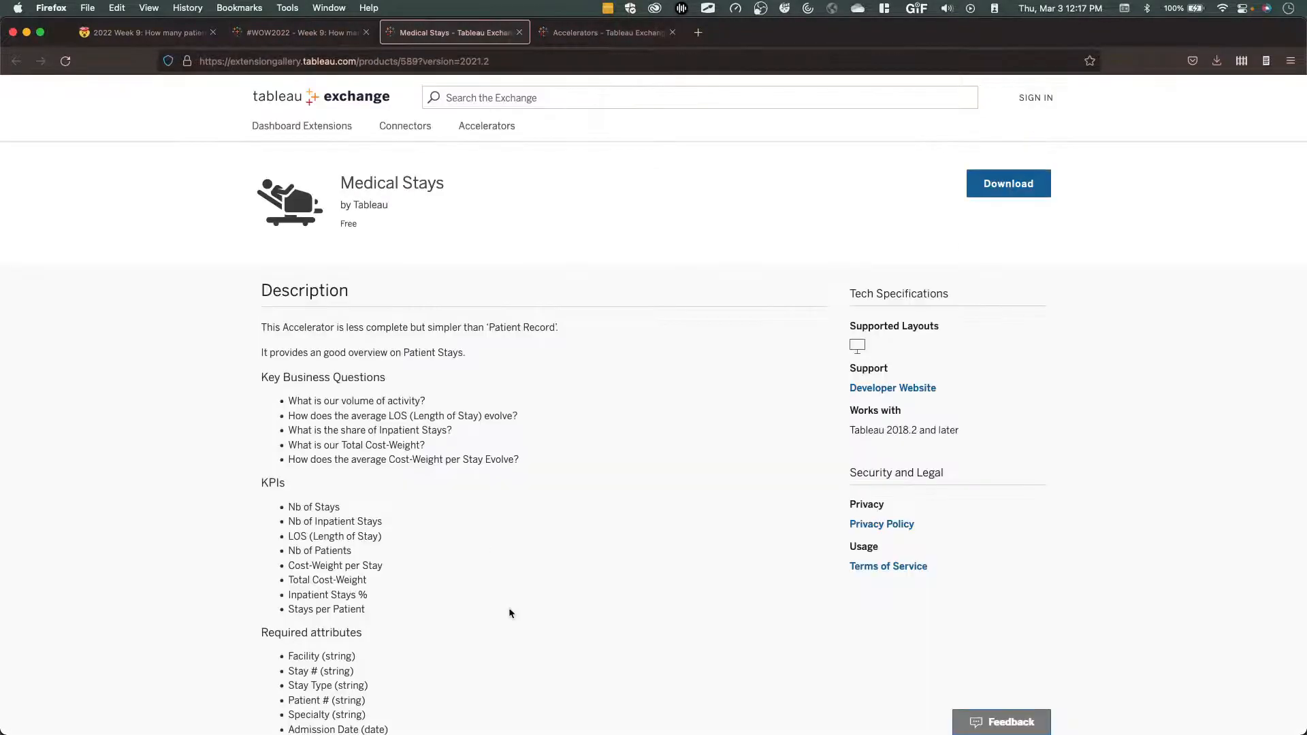
scroll(508, 607, "down", 2)
scroll(509, 607, "up", 2)
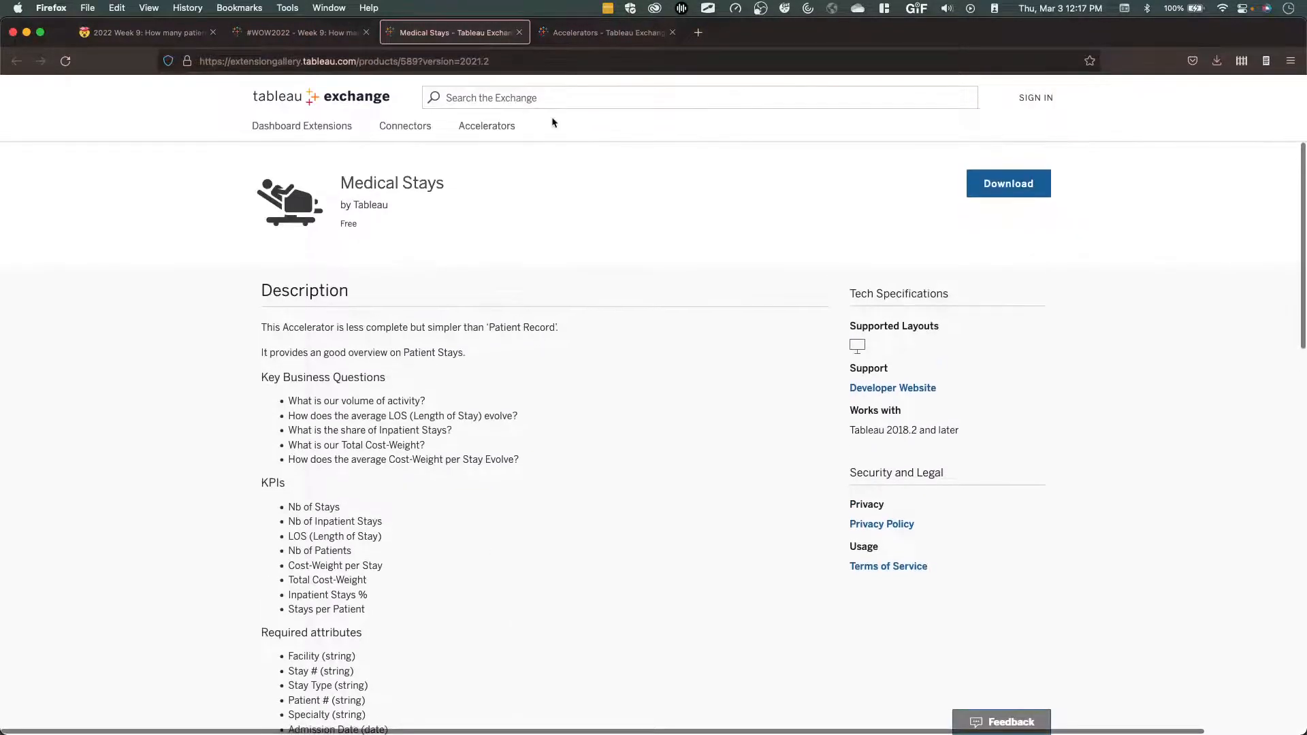
Browse the Tableau Exchange accelerators in the Survey and Hospitality categories.
left_click(610, 32)
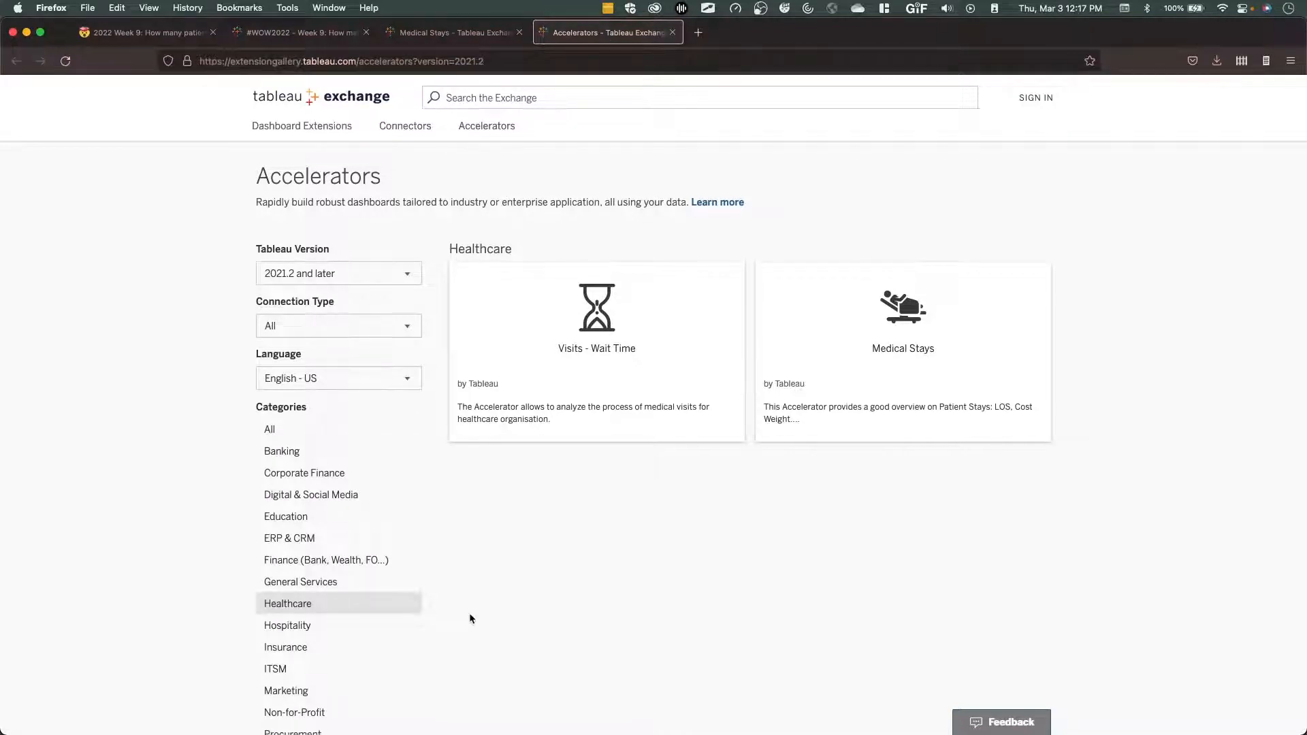
scroll(470, 617, "down", 5)
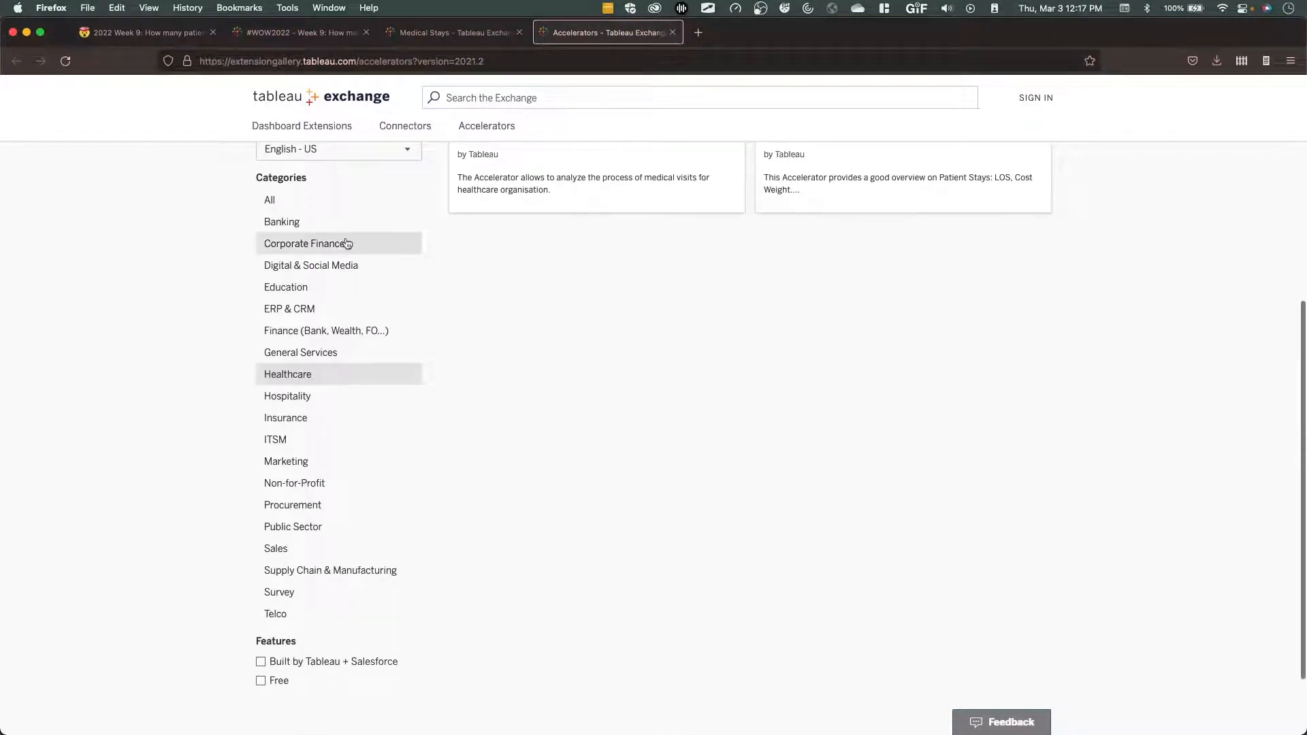
left_click(289, 595)
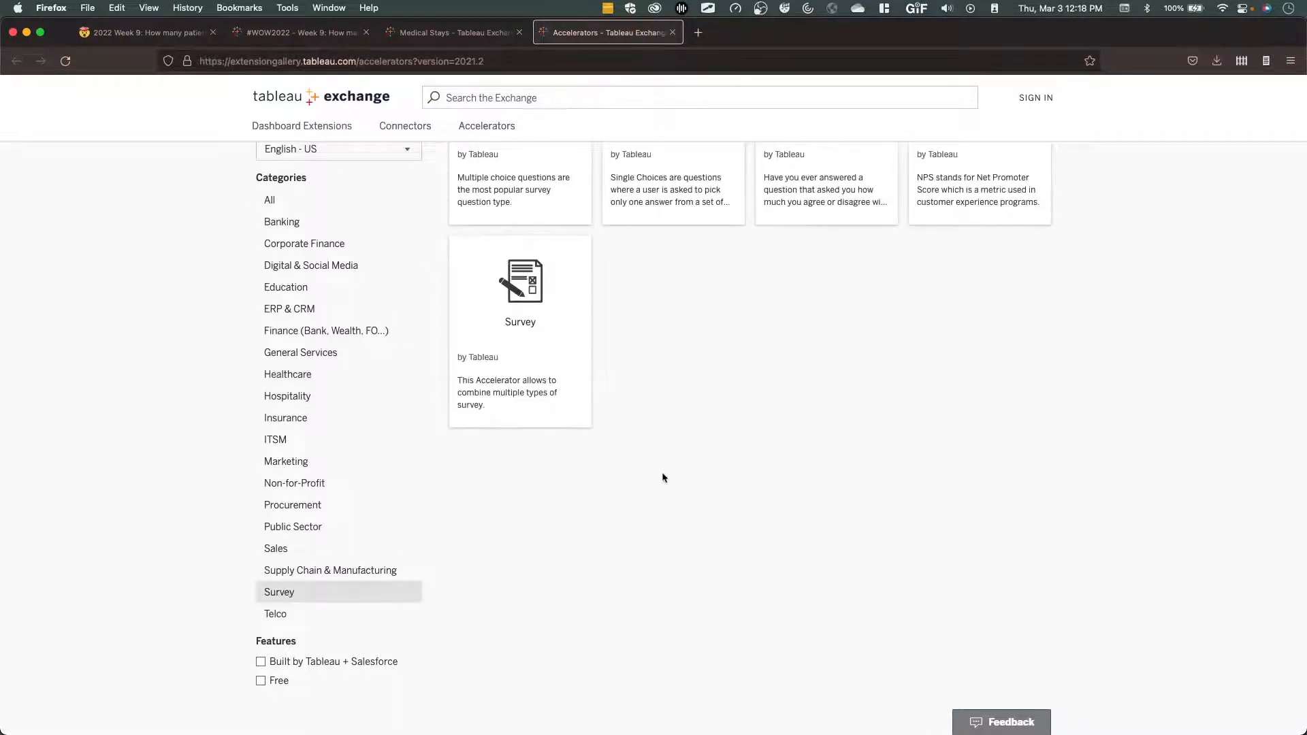
scroll(662, 476, "up", 4)
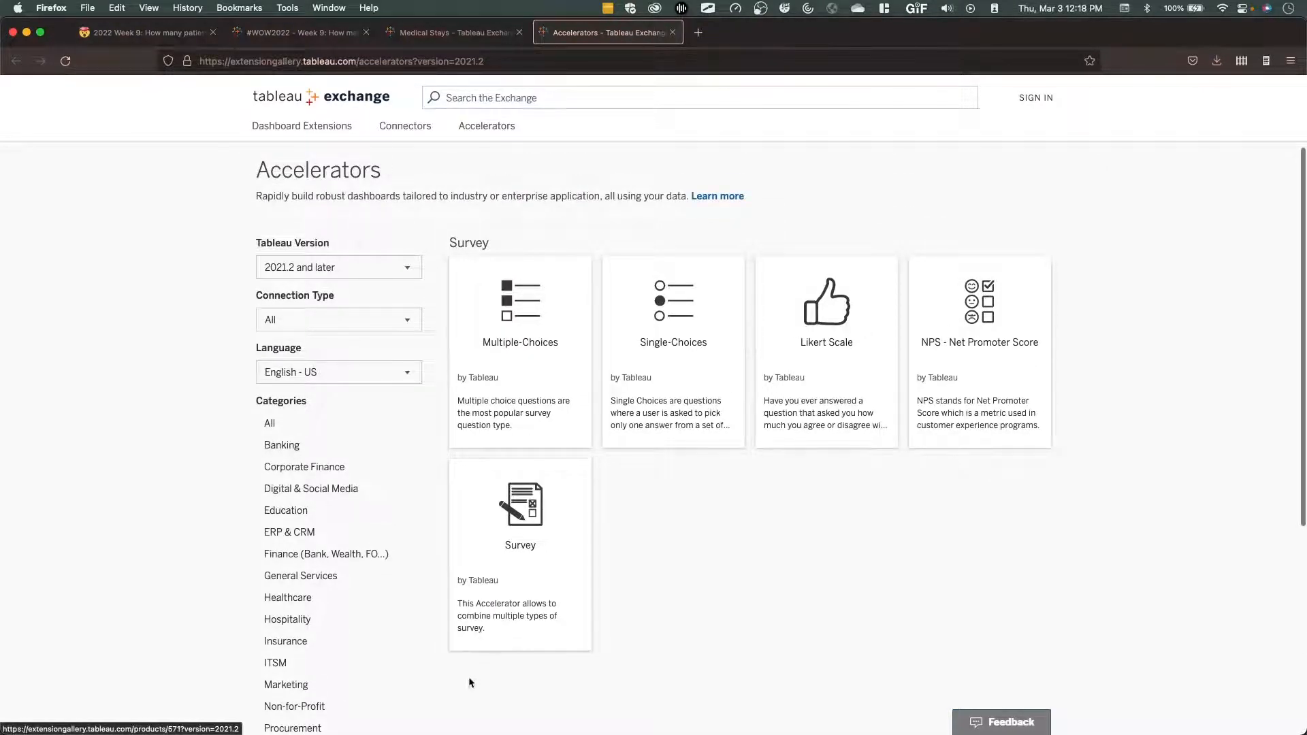
left_click(310, 620)
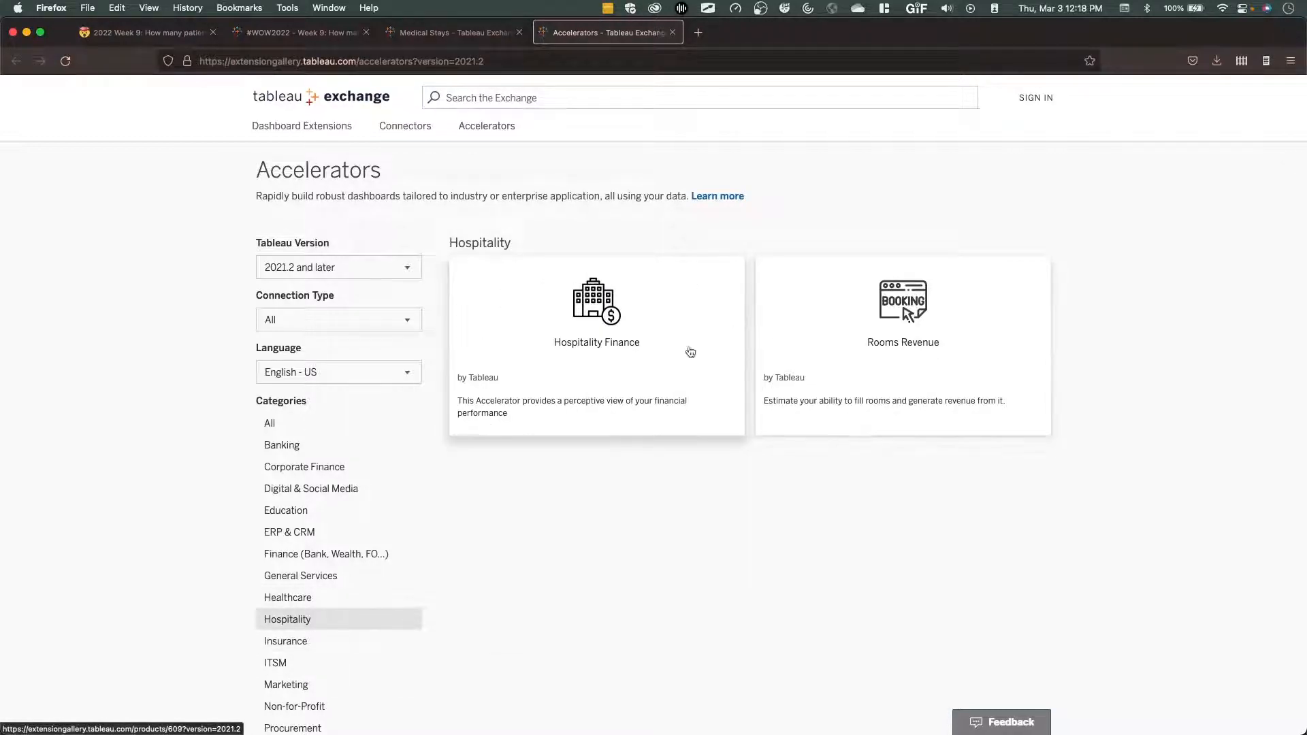
Open the Rooms Revenue accelerator and examine its Cockpit dashboard preview, required attributes and description.
left_click(895, 306)
scroll(426, 462, "down", 15)
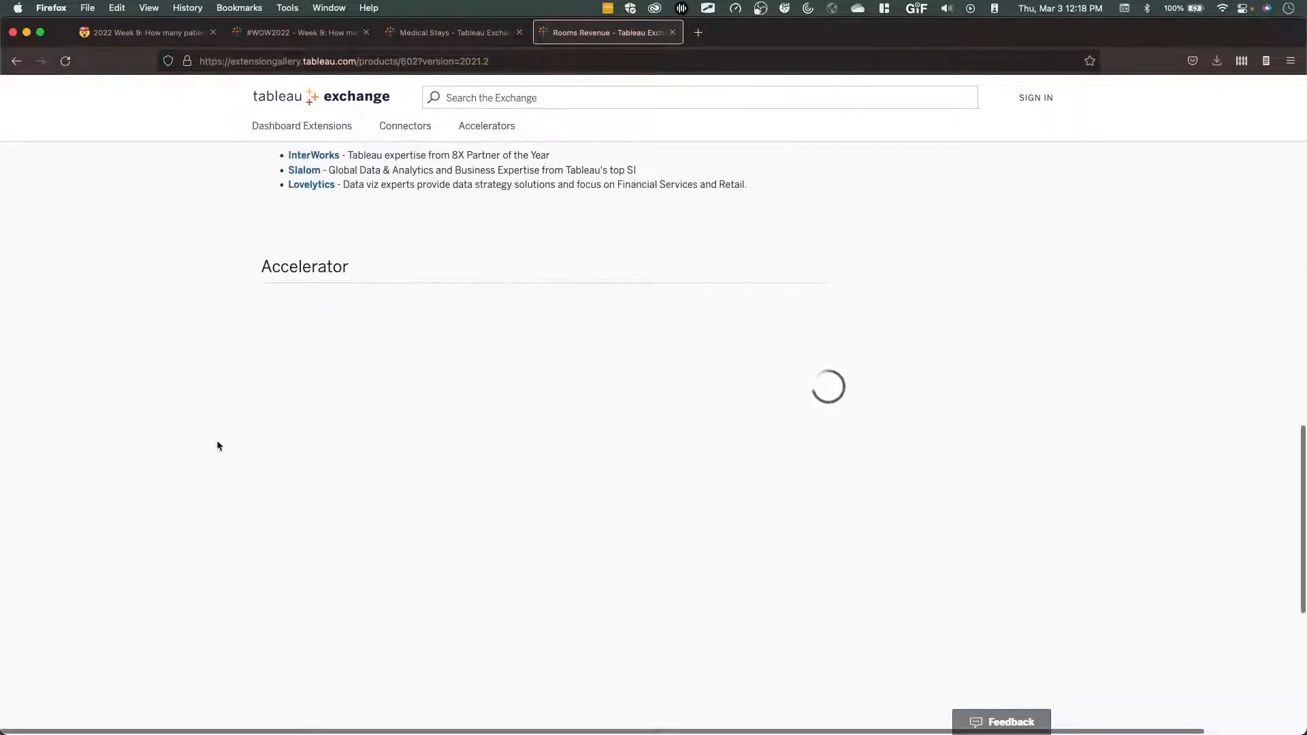
scroll(222, 339, "down", 3)
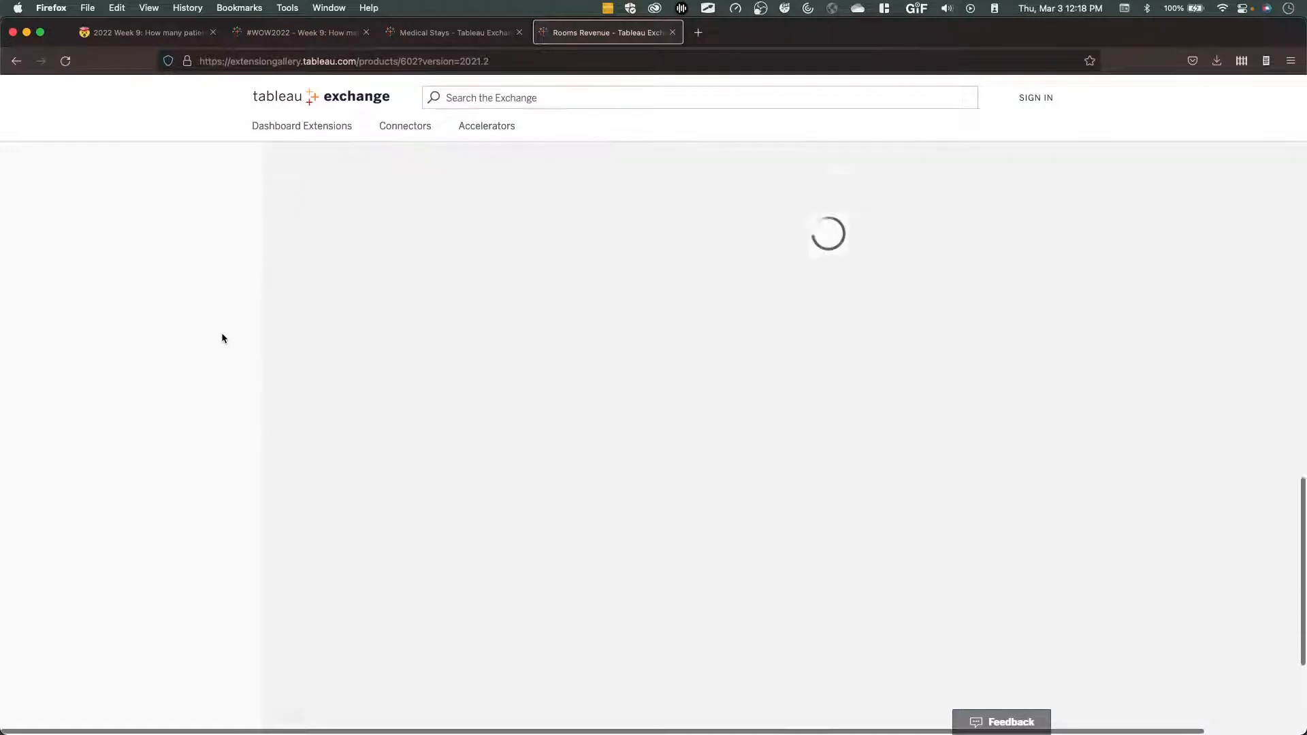
scroll(222, 338, "up", 1)
scroll(222, 338, "right", 1)
scroll(222, 334, "right", 2)
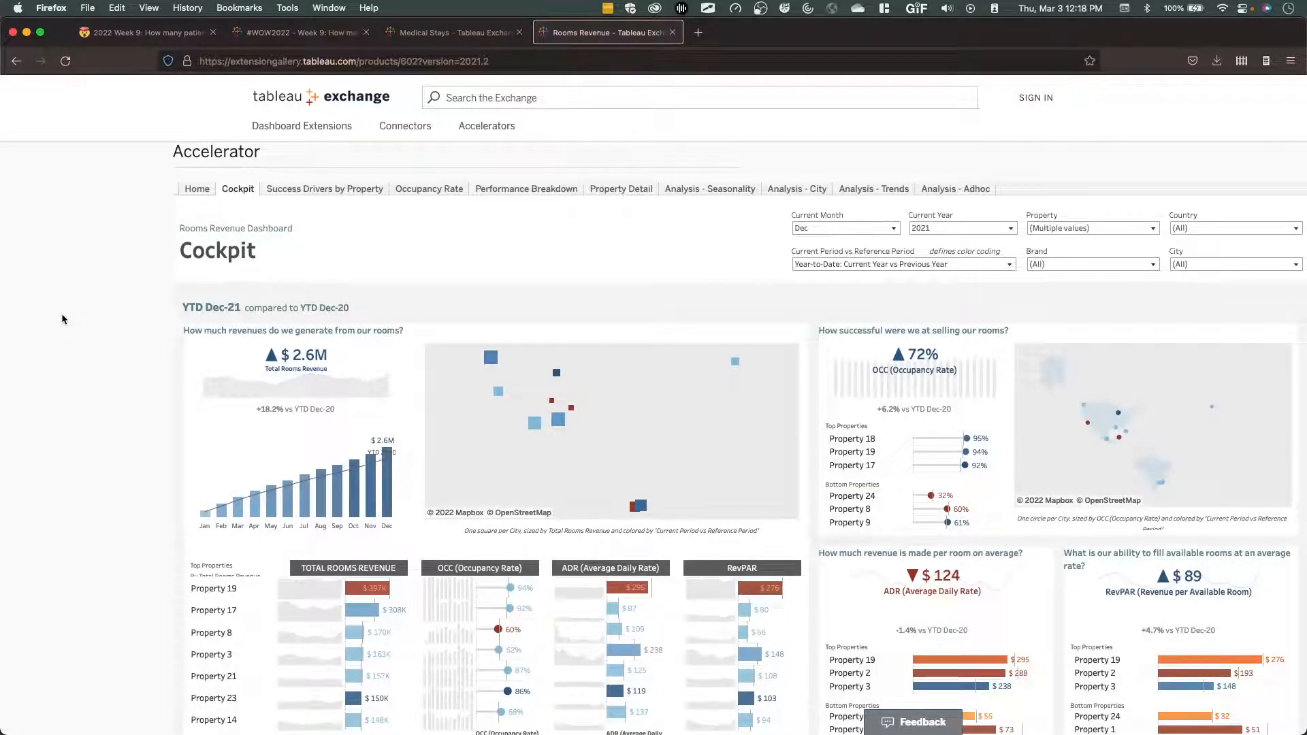
scroll(62, 320, "up", 5)
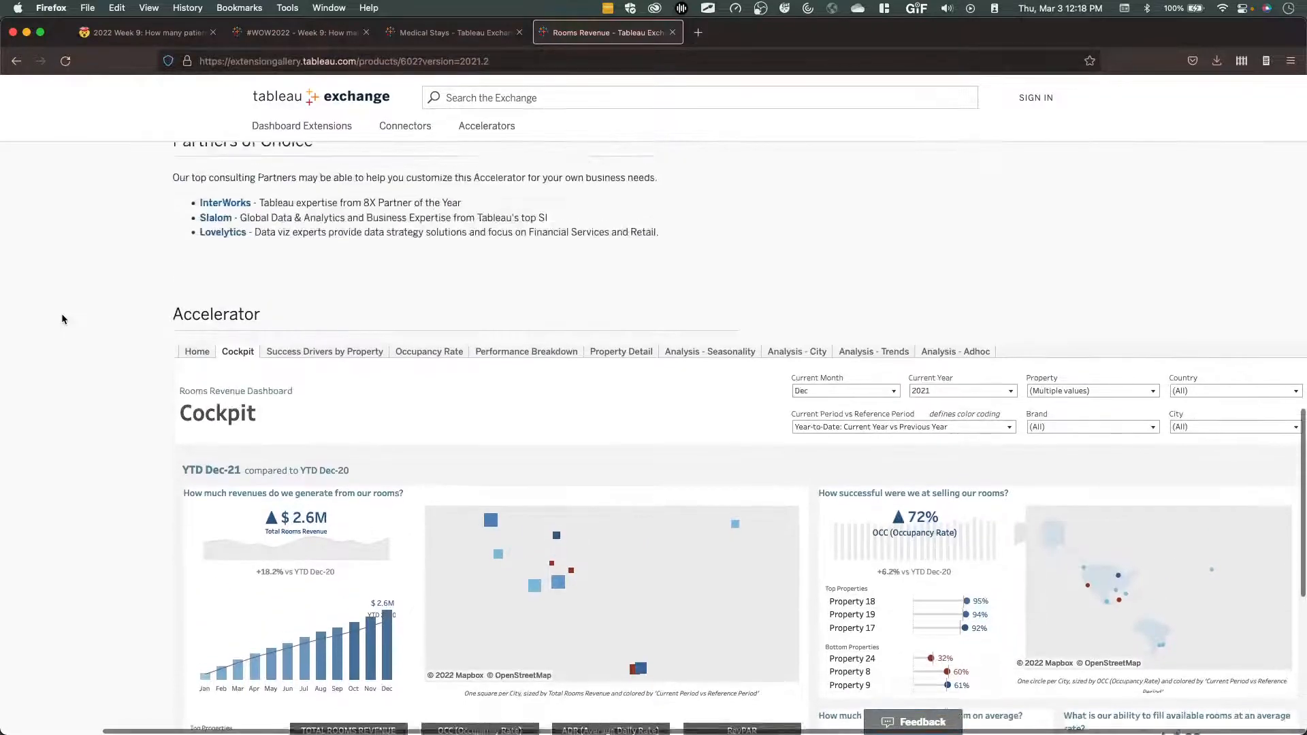
scroll(62, 319, "up", 6)
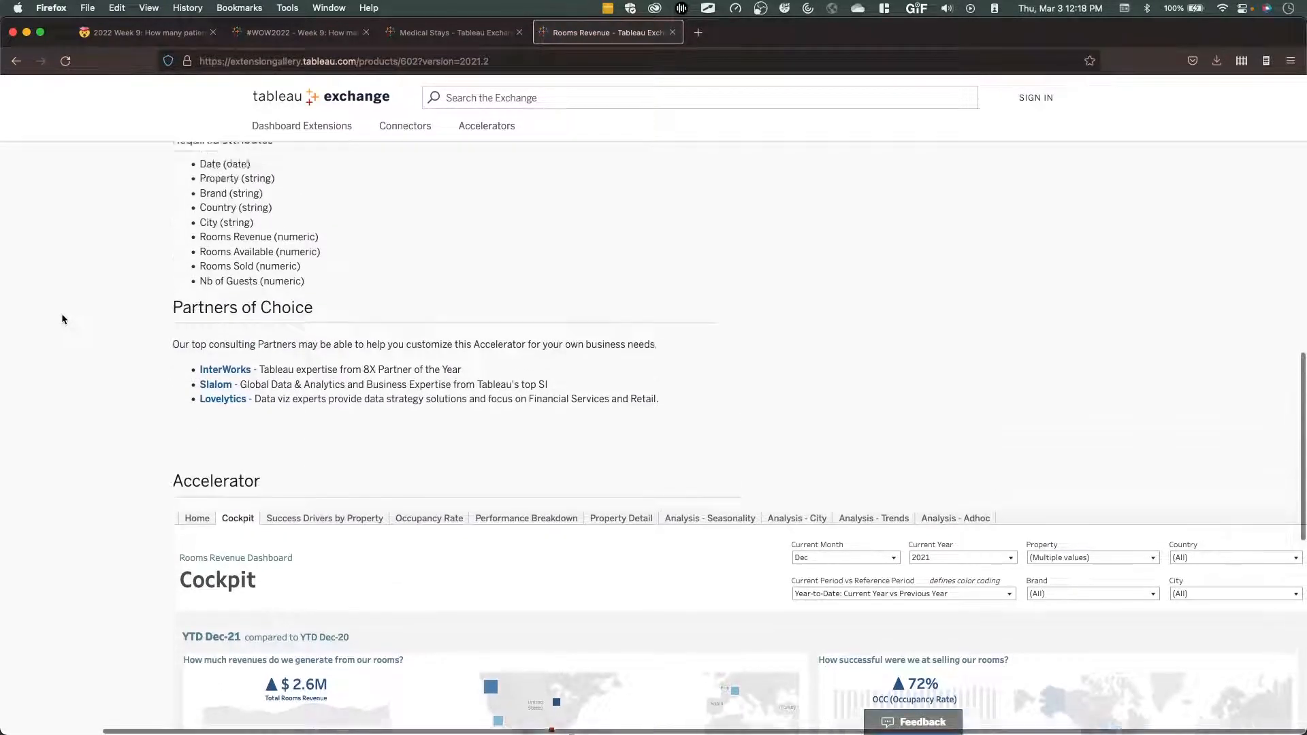
scroll(62, 320, "up", 10)
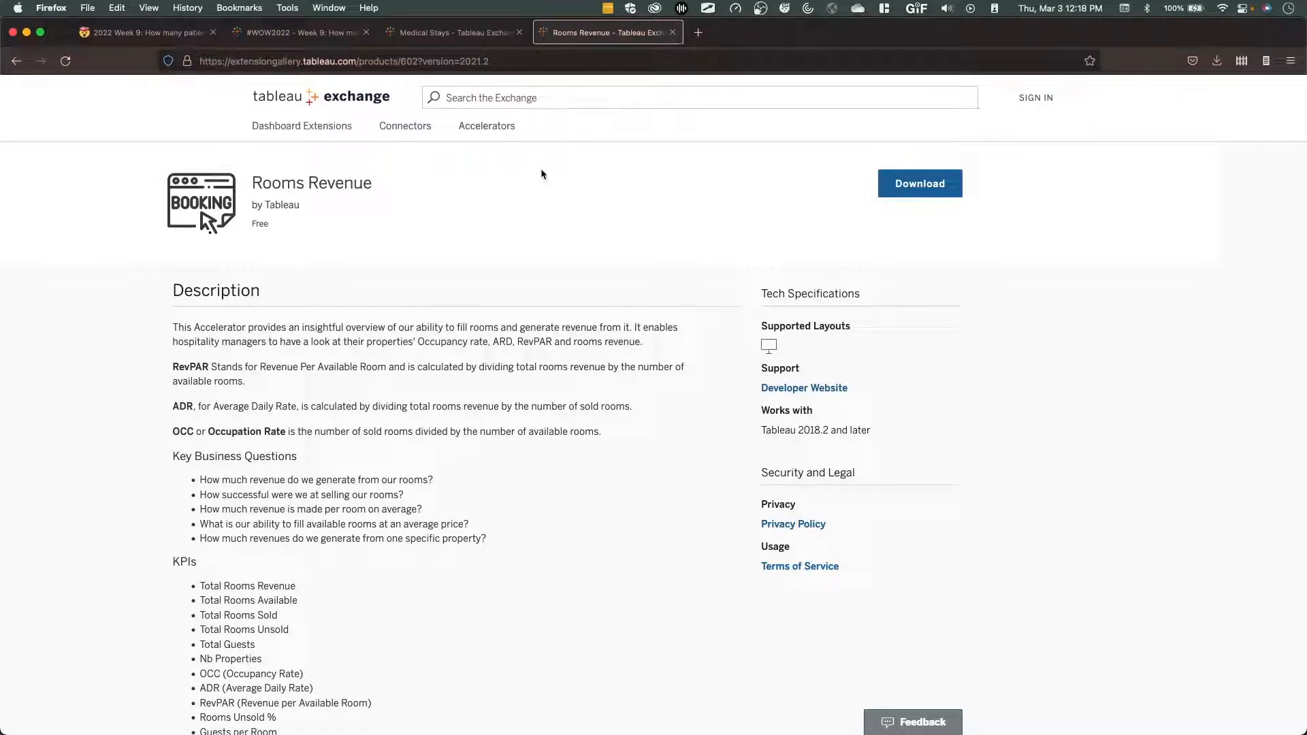
Return to the Medical Stays accelerator page and examine its Cockpit dashboard preview and required attributes.
left_click(458, 35)
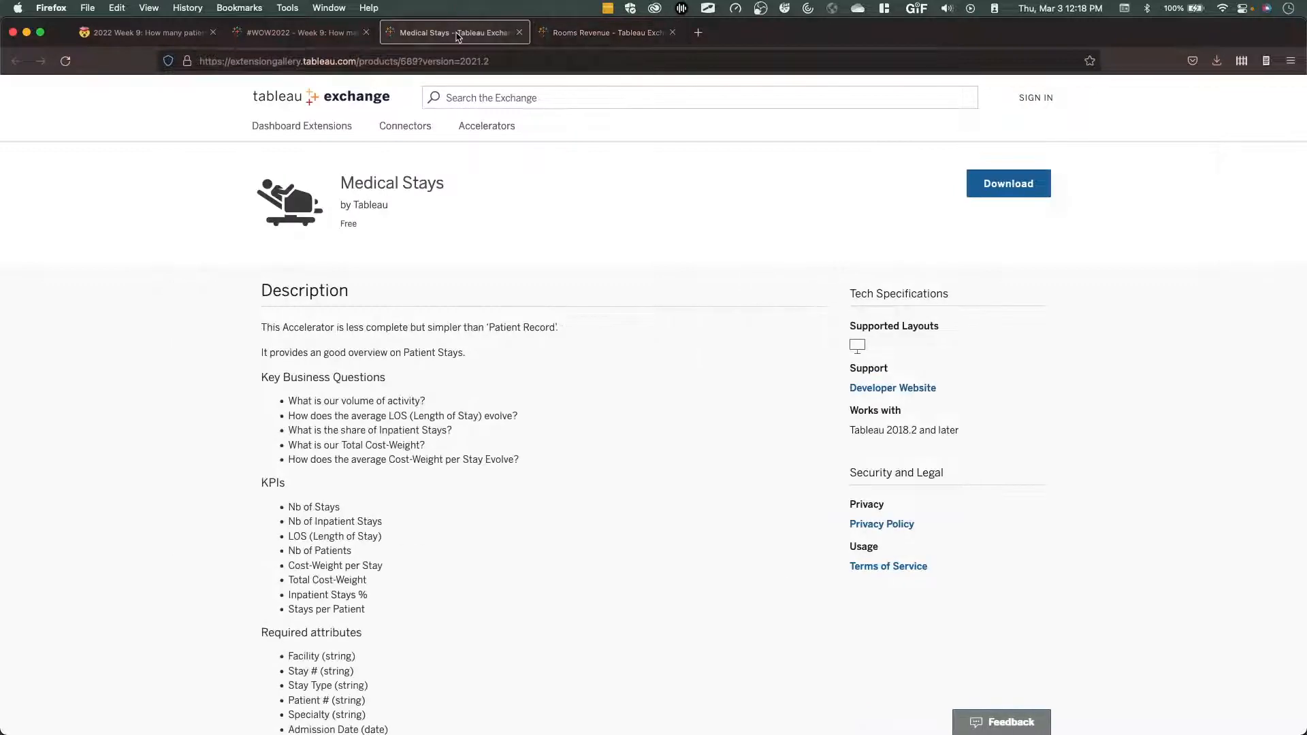
scroll(451, 494, "down", 5)
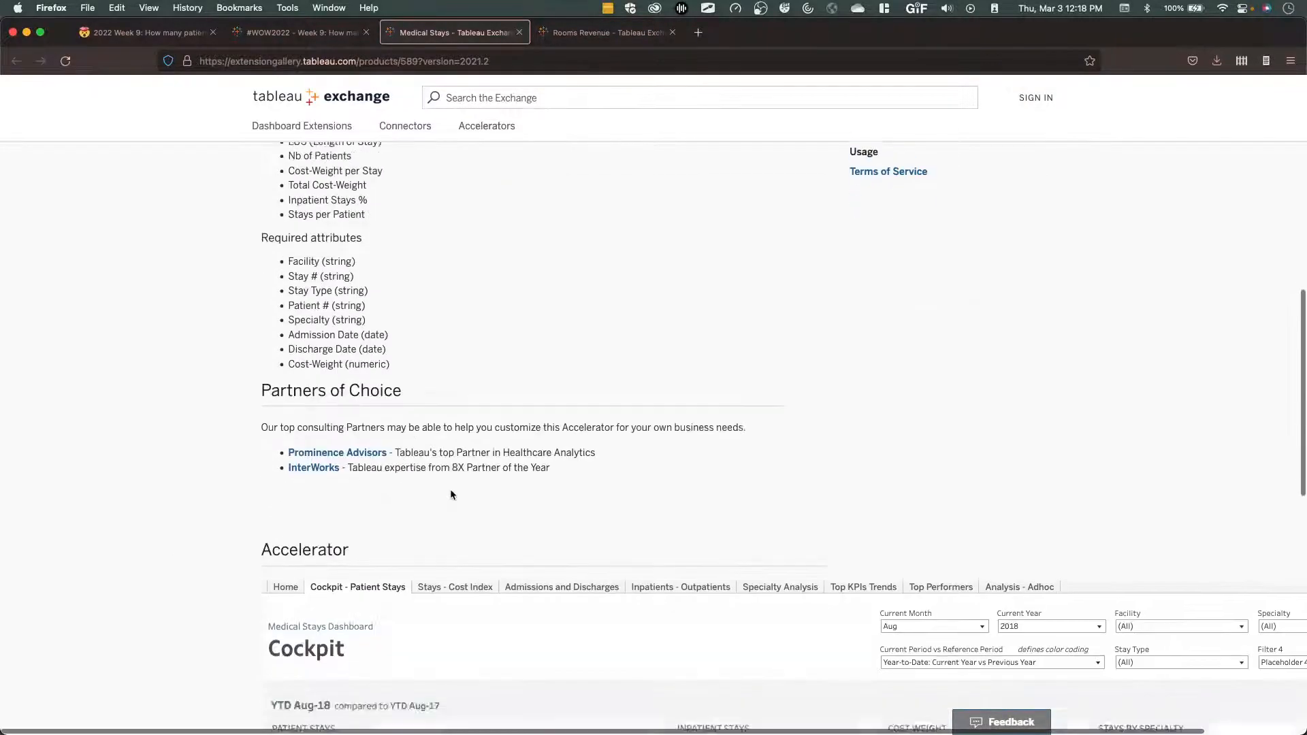
scroll(451, 493, "down", 5)
scroll(264, 544, "down", 3)
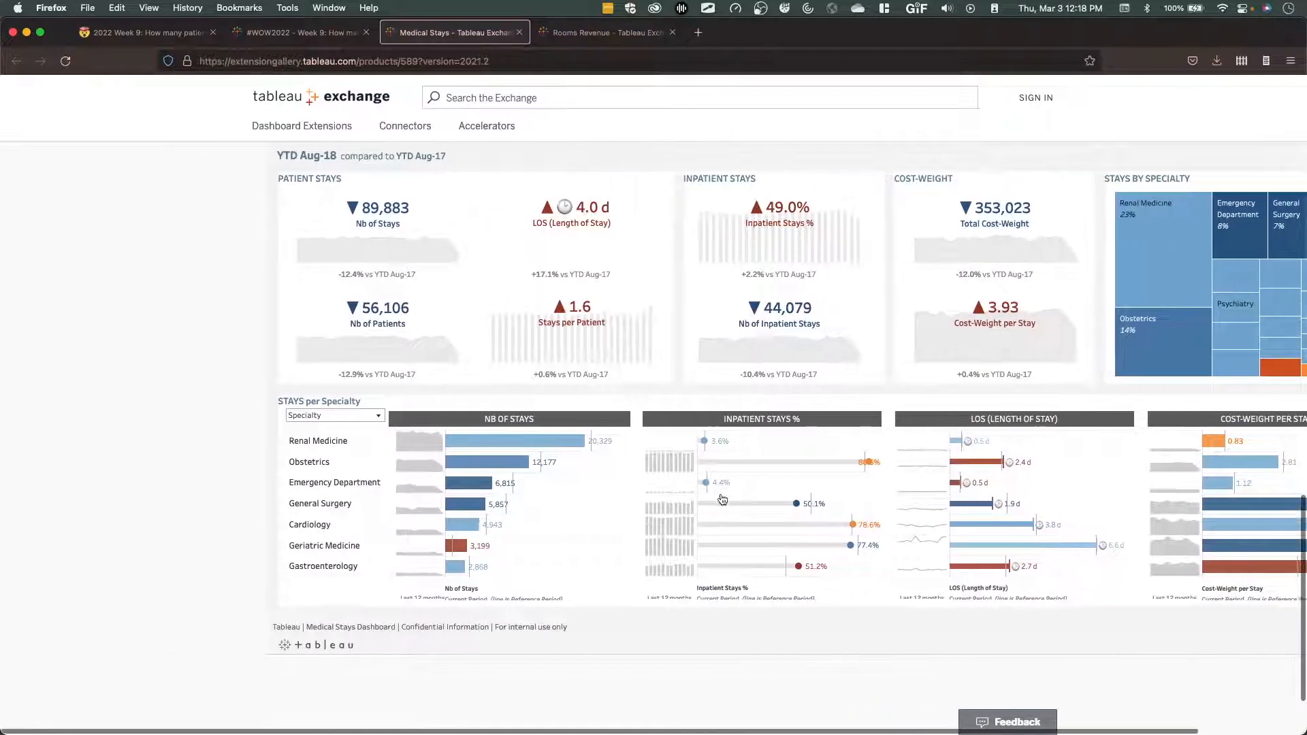
scroll(724, 500, "up", 2)
scroll(723, 499, "right", 2)
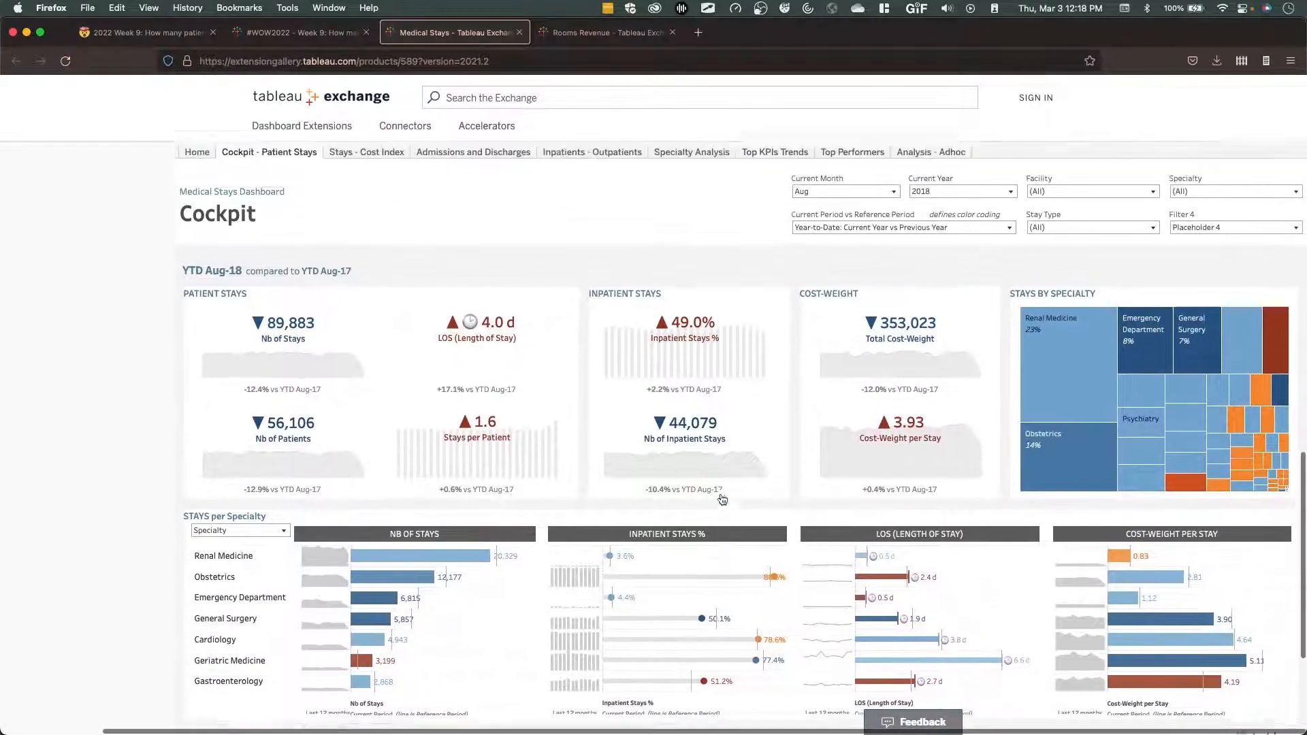
scroll(723, 500, "up", 2)
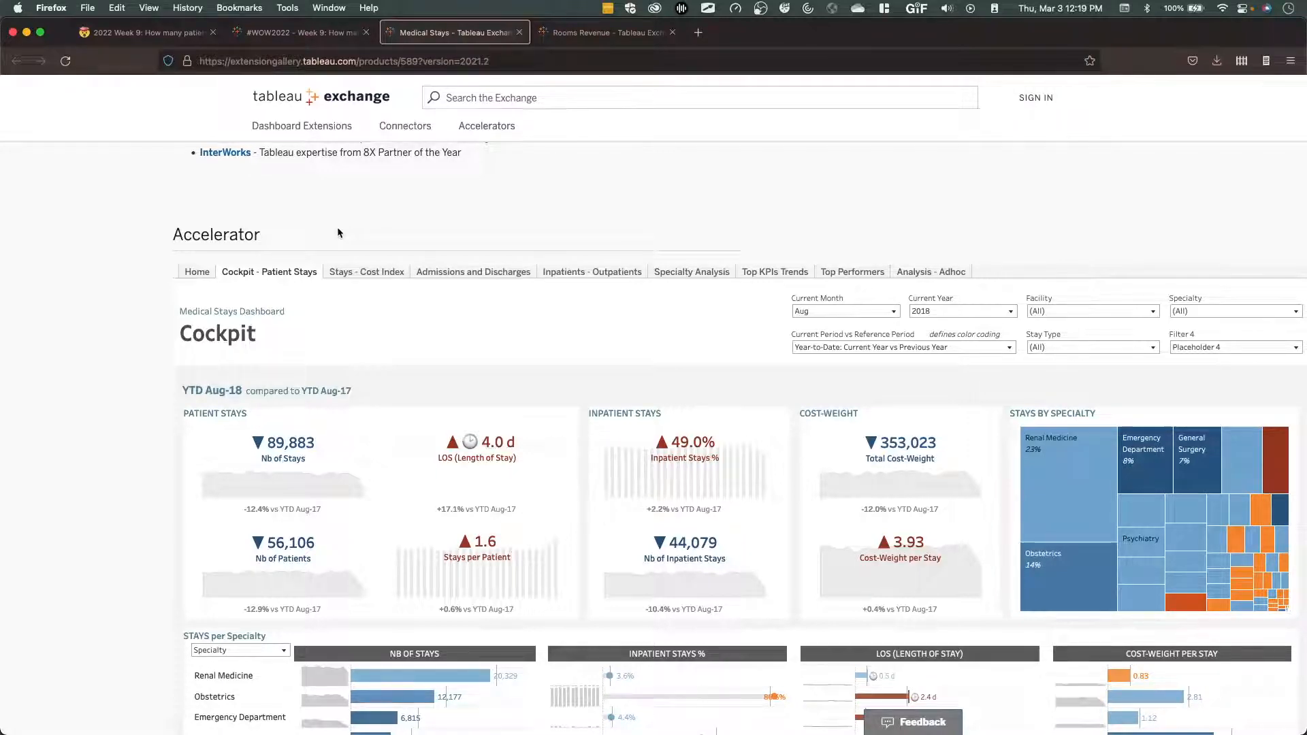
scroll(338, 232, "up", 8)
scroll(337, 232, "up", 3)
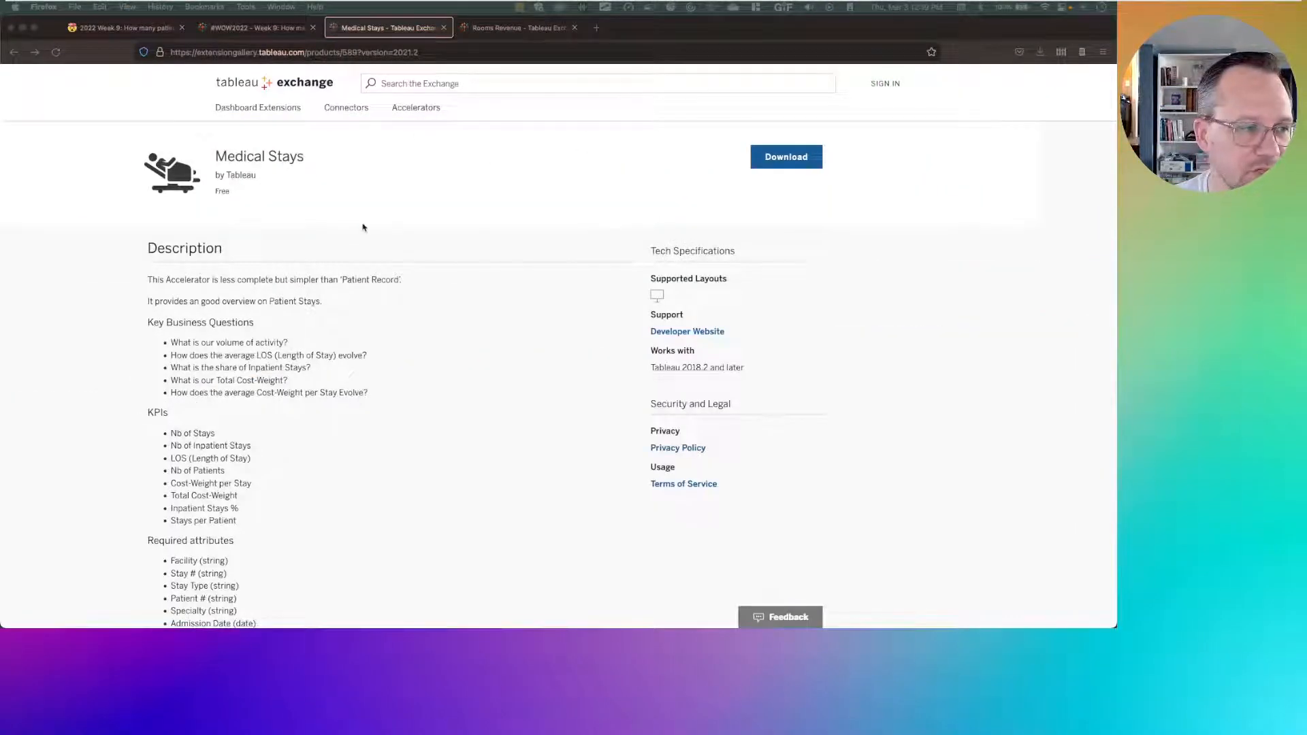
Switch to Tableau Desktop and search the data fields for calculations with "C:", then clear the search.
key("ctrl+Right")
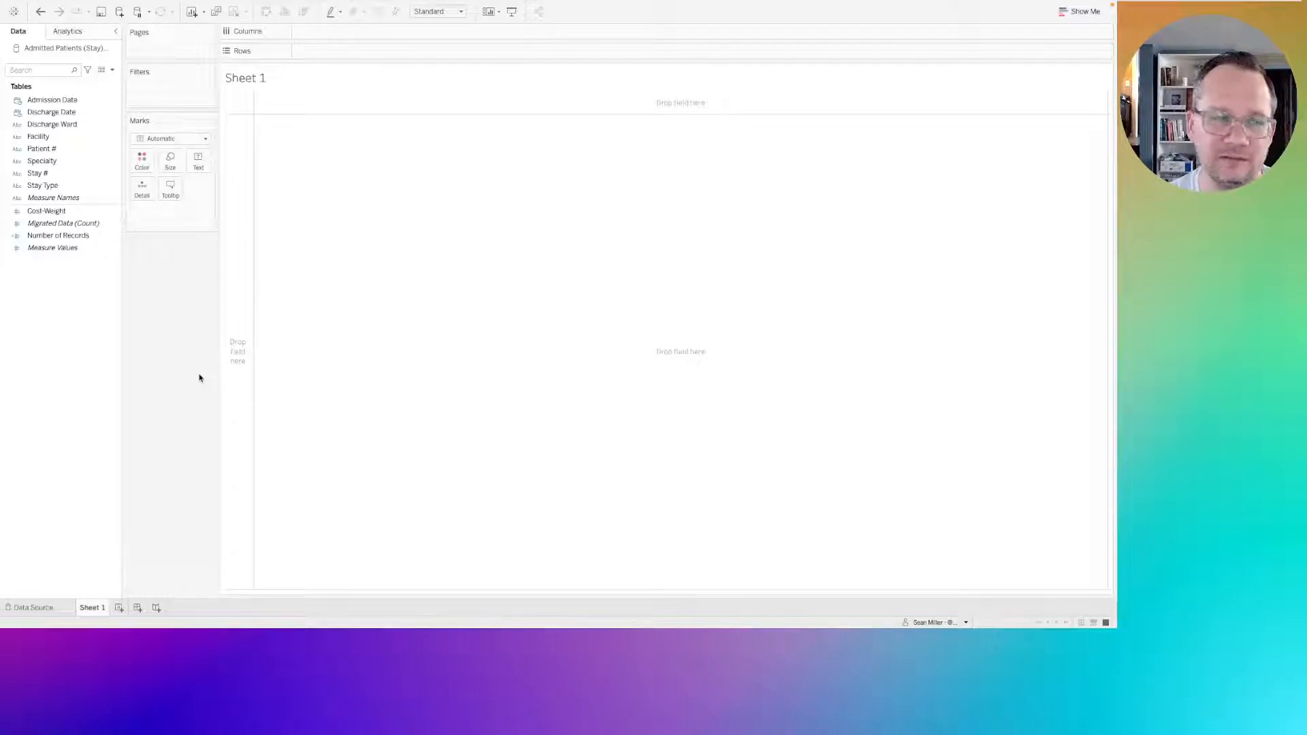
left_click(42, 70)
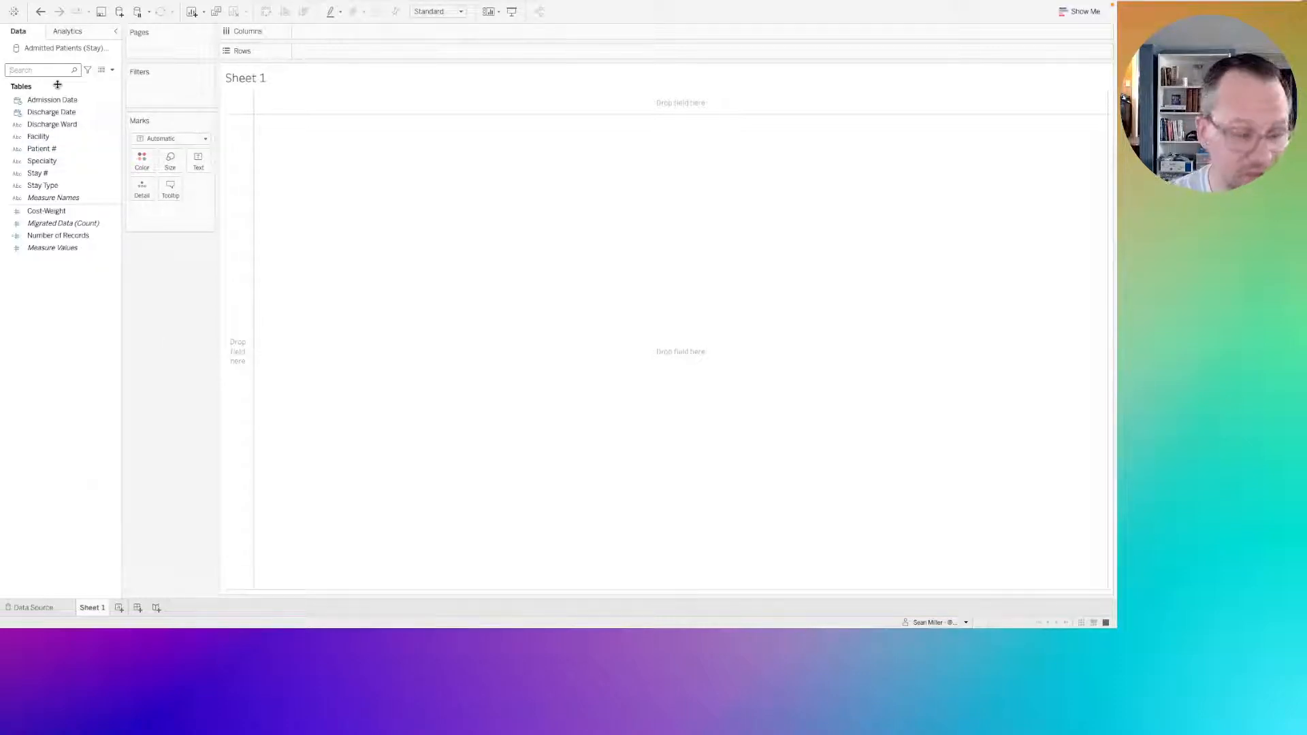
type("C:")
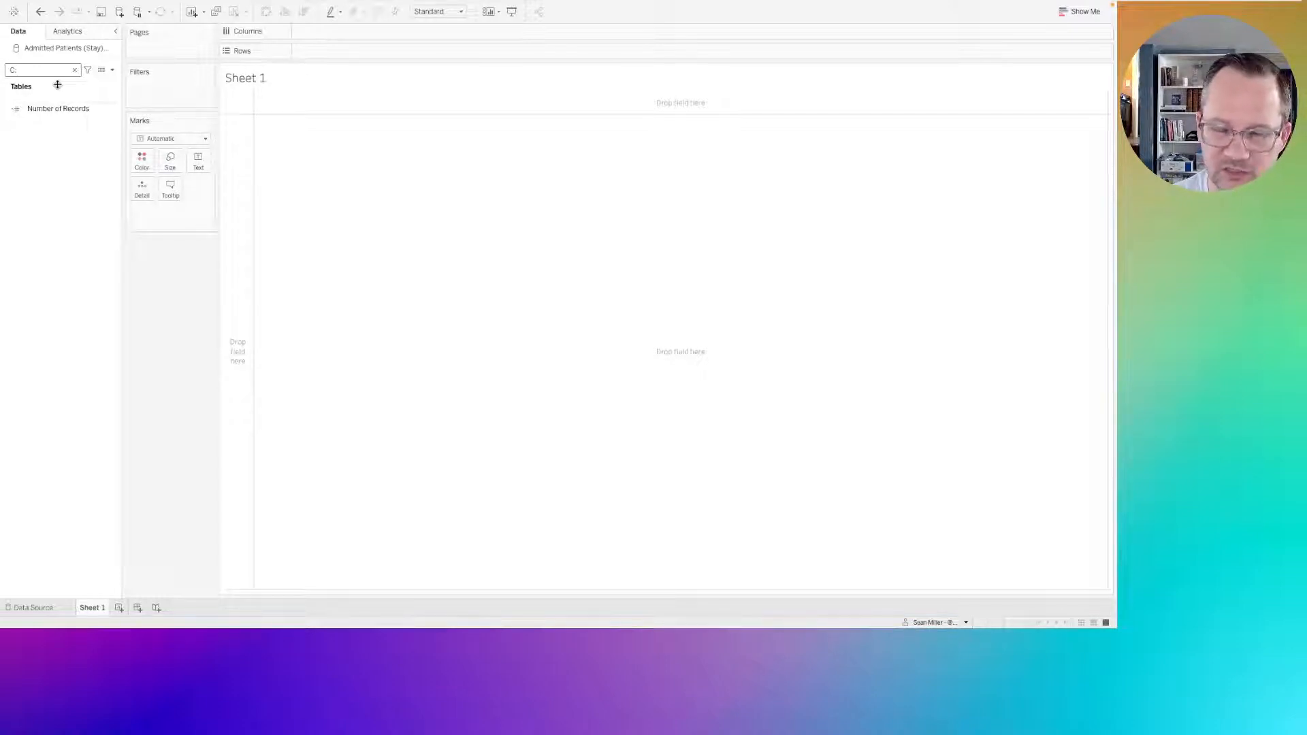
key("BackSpace")
key("BackSpace")
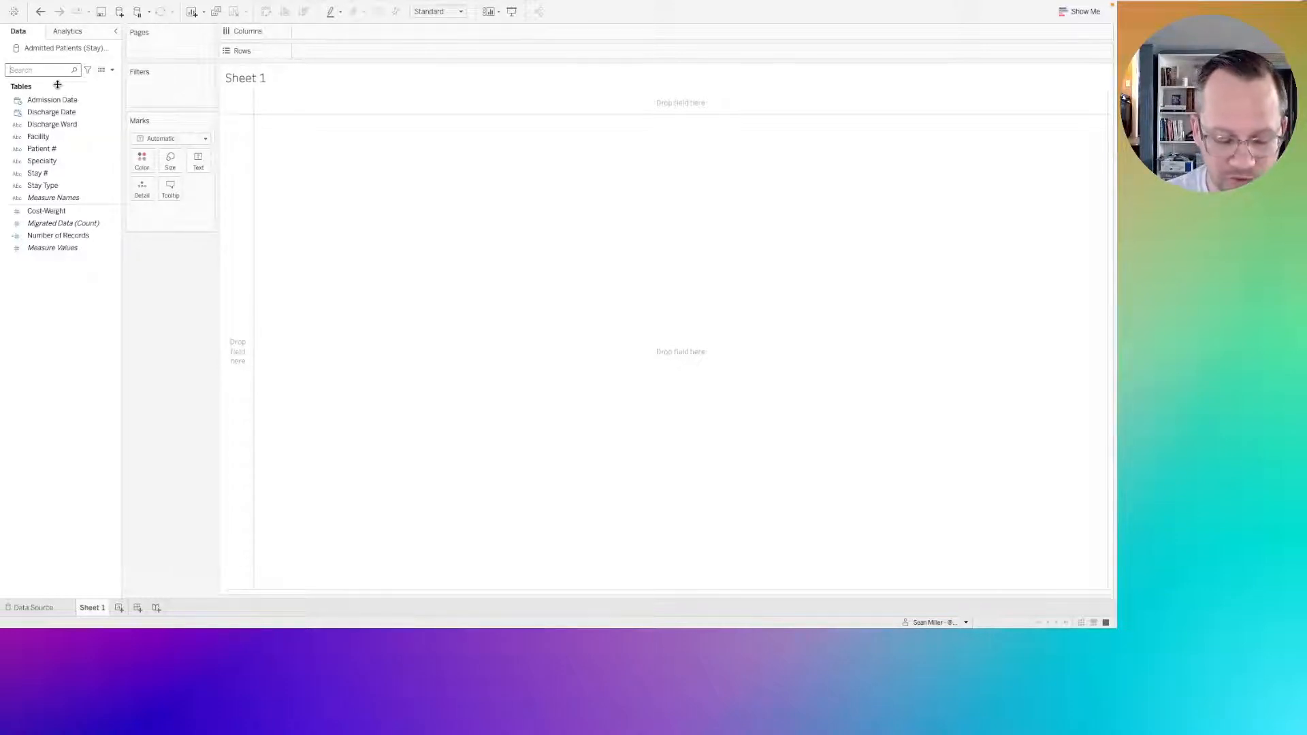
Search the data fields for dimensions with "D:", then clear the search.
type("D:")
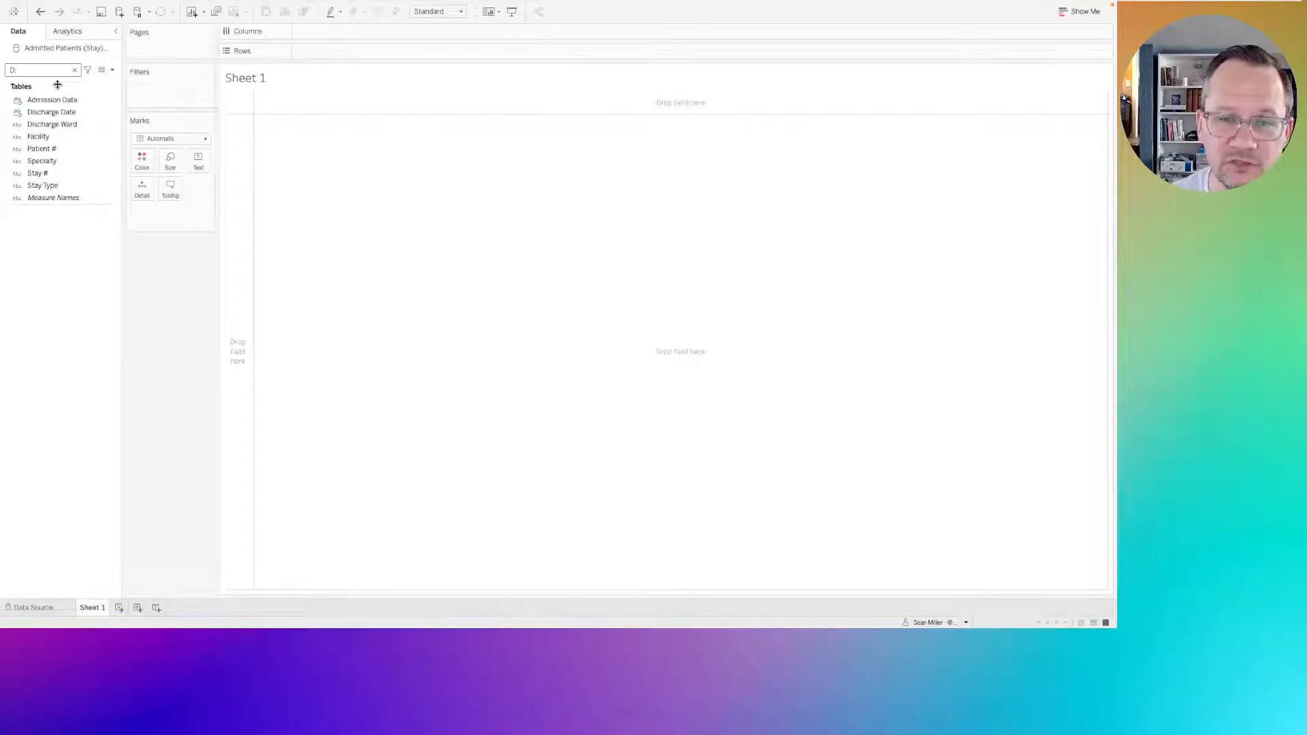
key("BackSpace")
key("BackSpace")
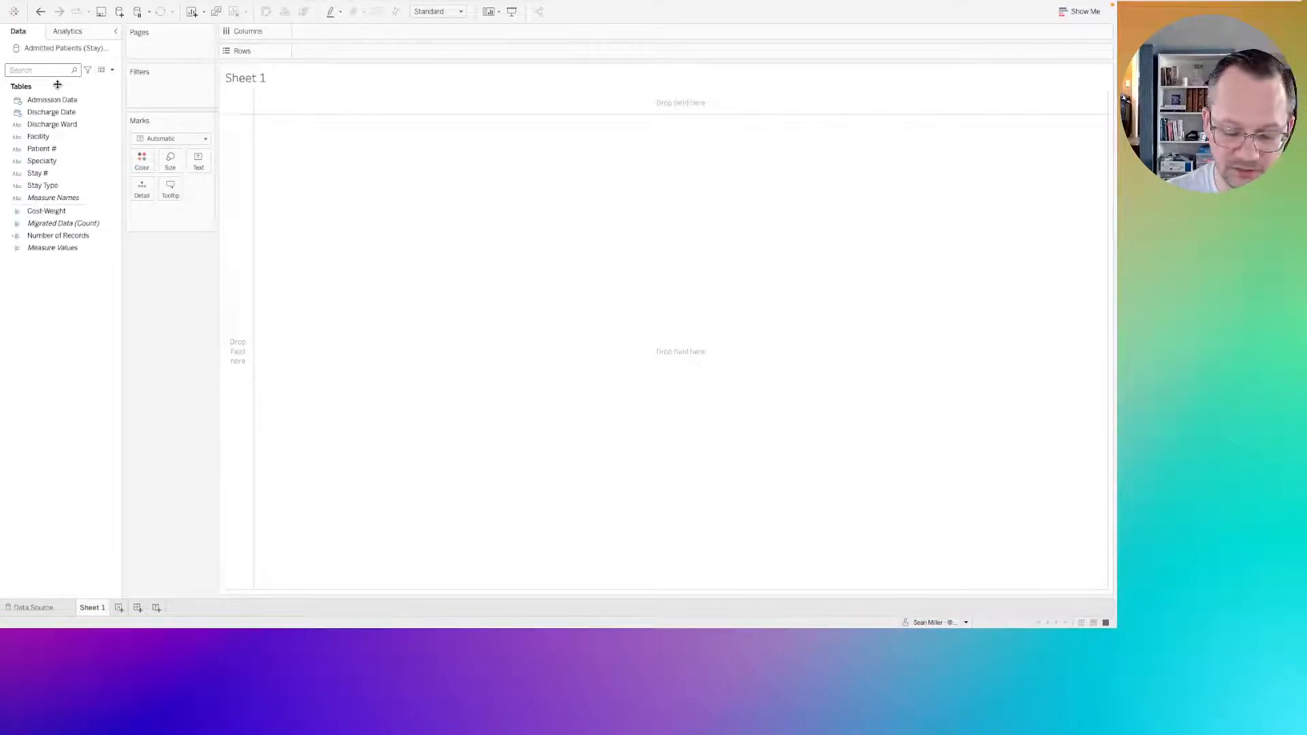
Search the data fields for measures with "M:", clear the search, and check the available field filter types.
type("M")
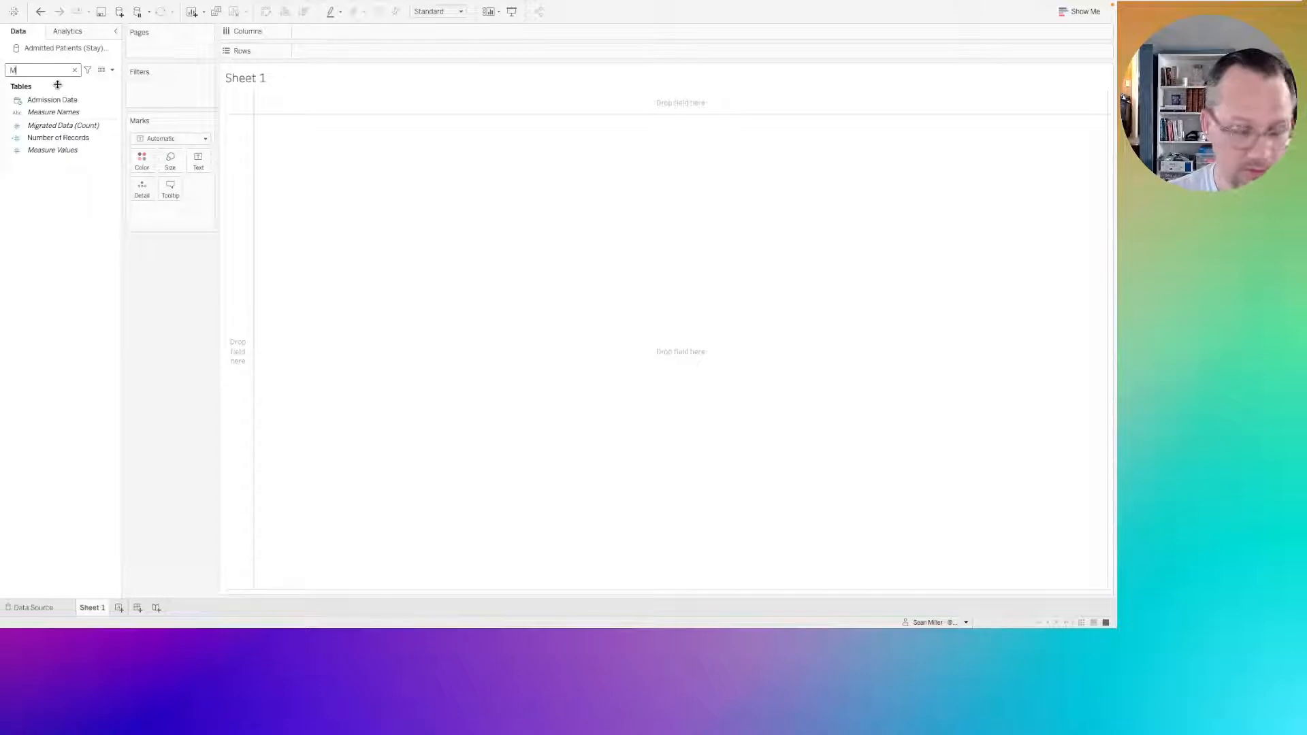
type(":")
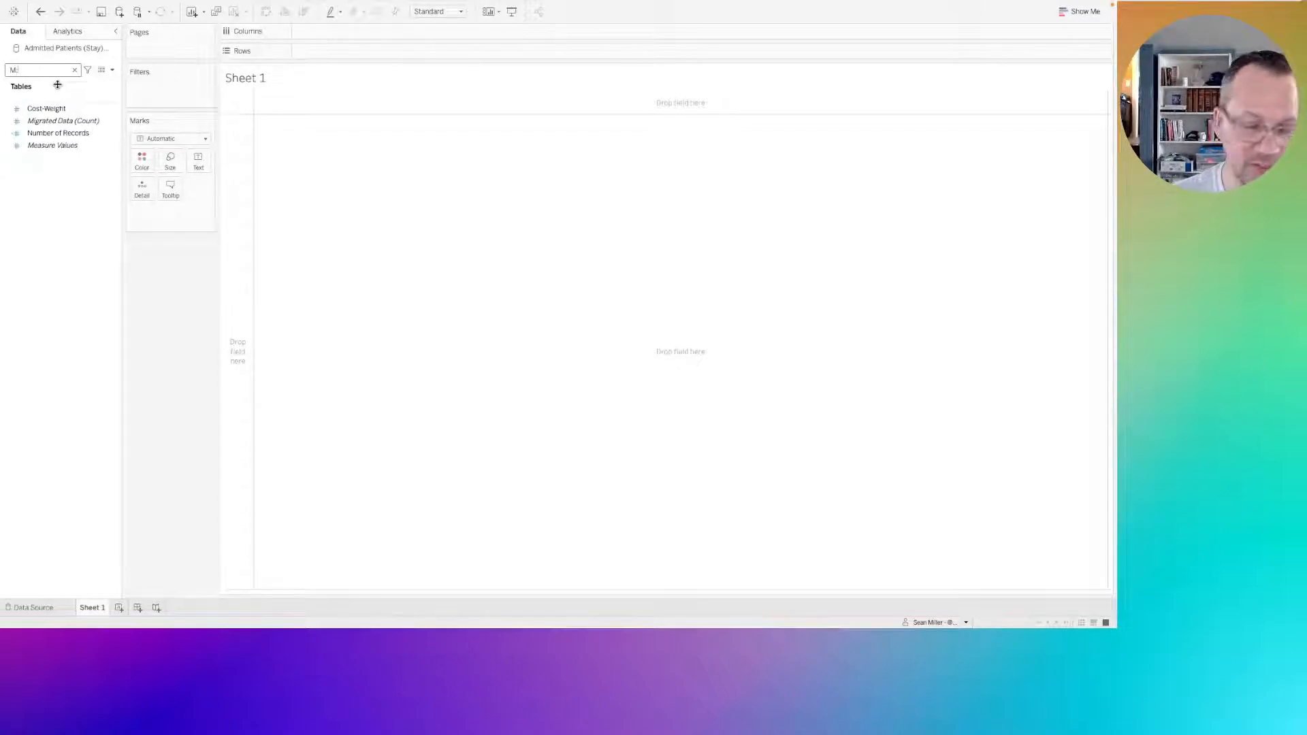
key("BackSpace")
key("BackSpace")
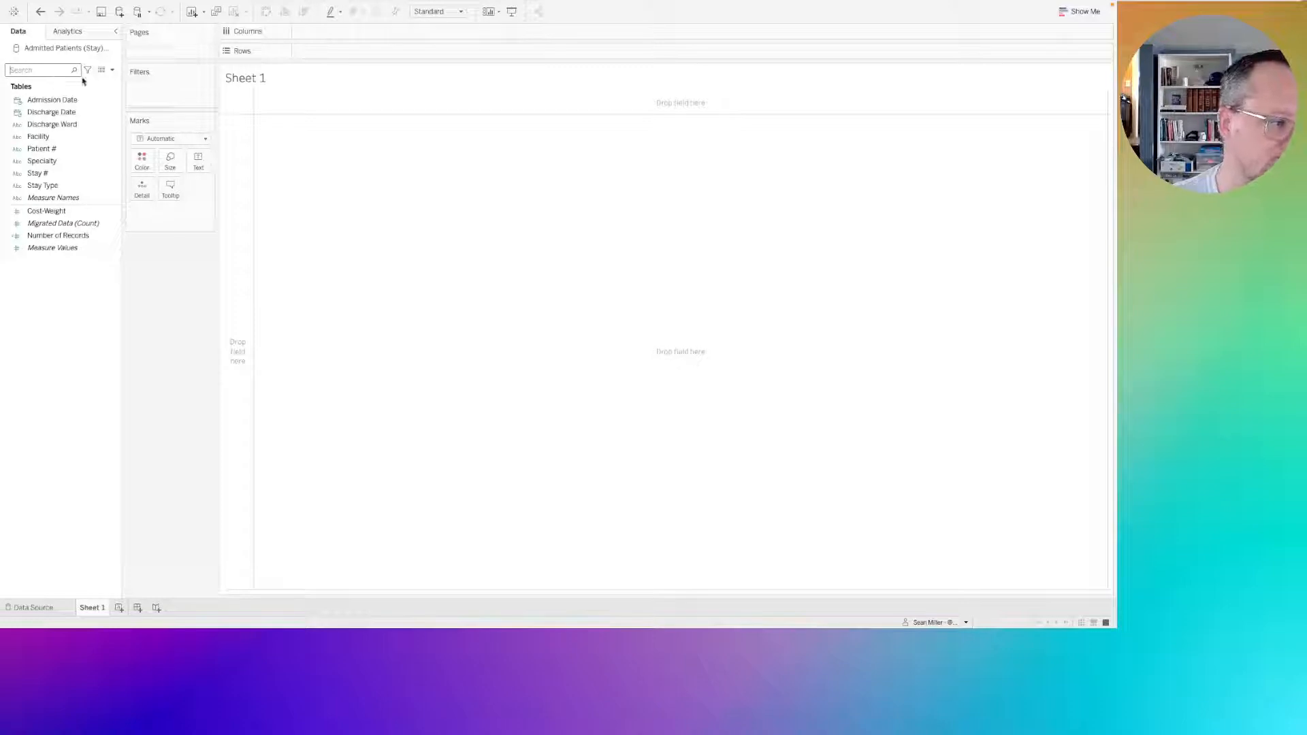
left_click(88, 71)
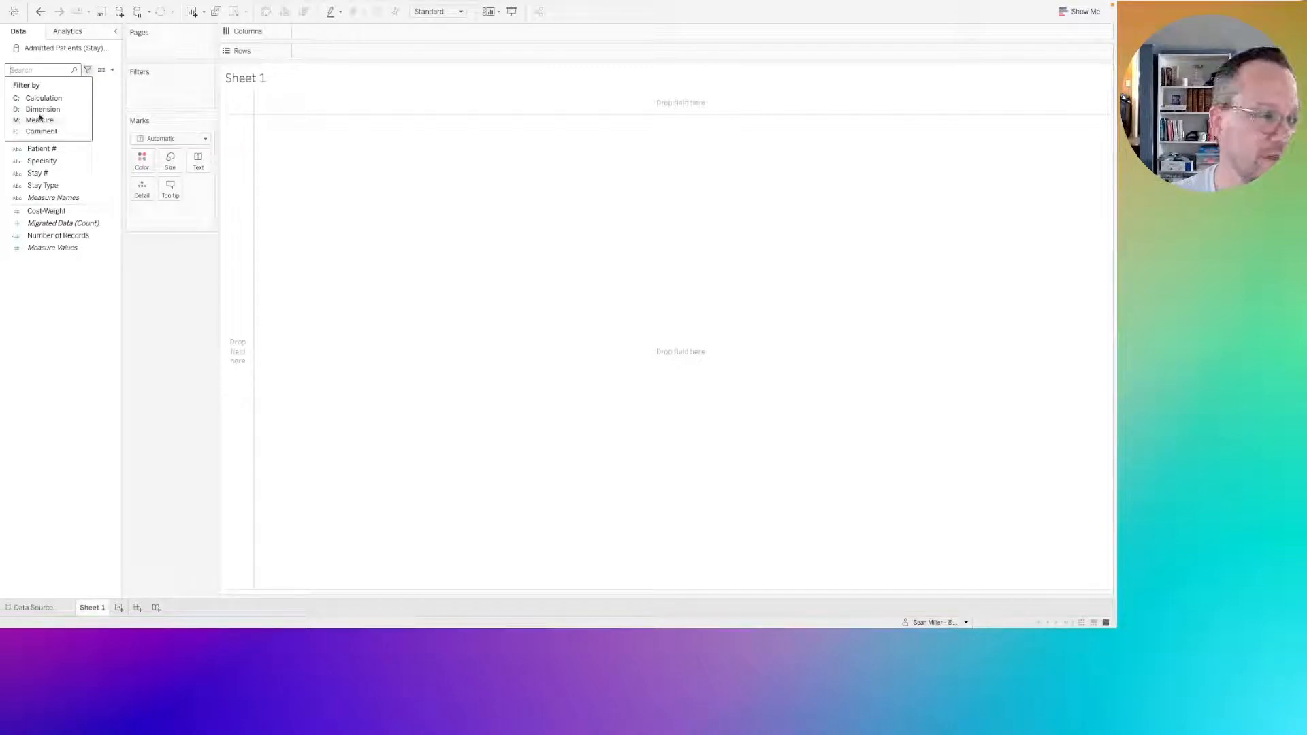
left_click(145, 329)
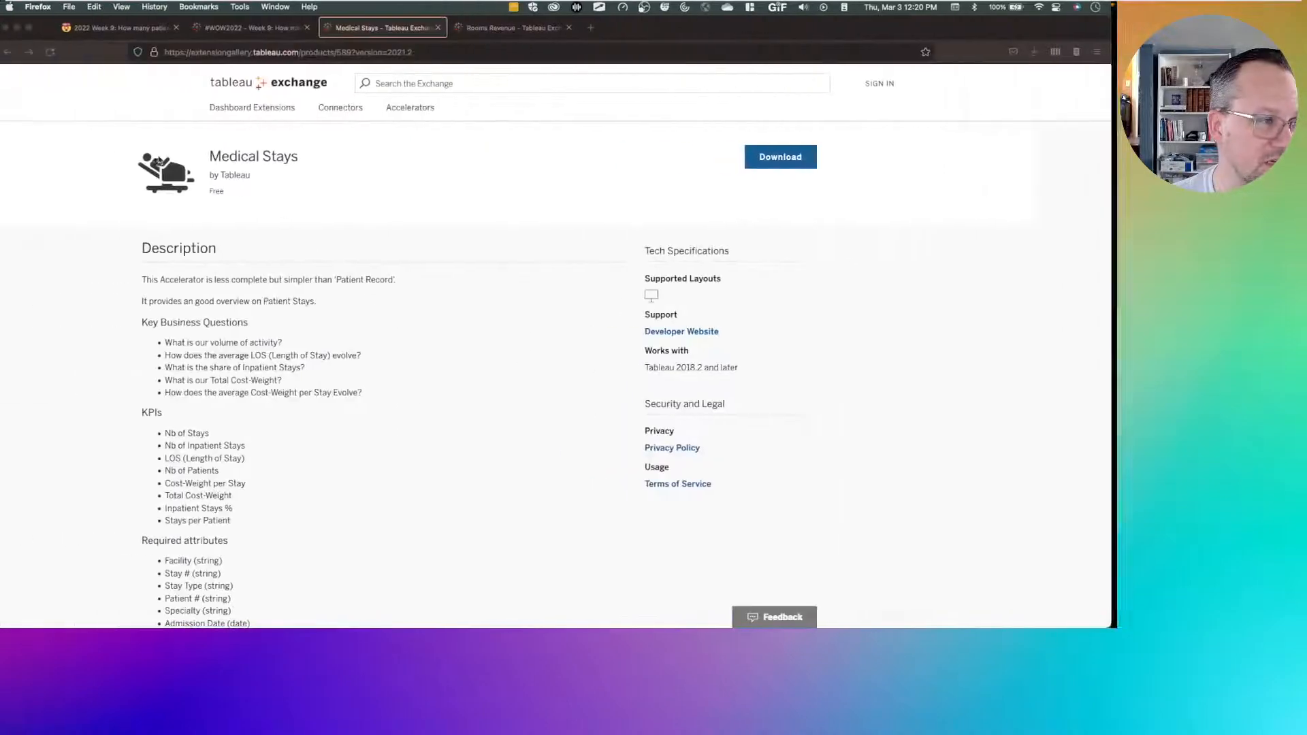
Switch to Firefox, highlight the Outpatient stay type requirement on the challenge page, and return to Tableau Desktop.
left_click(125, 29)
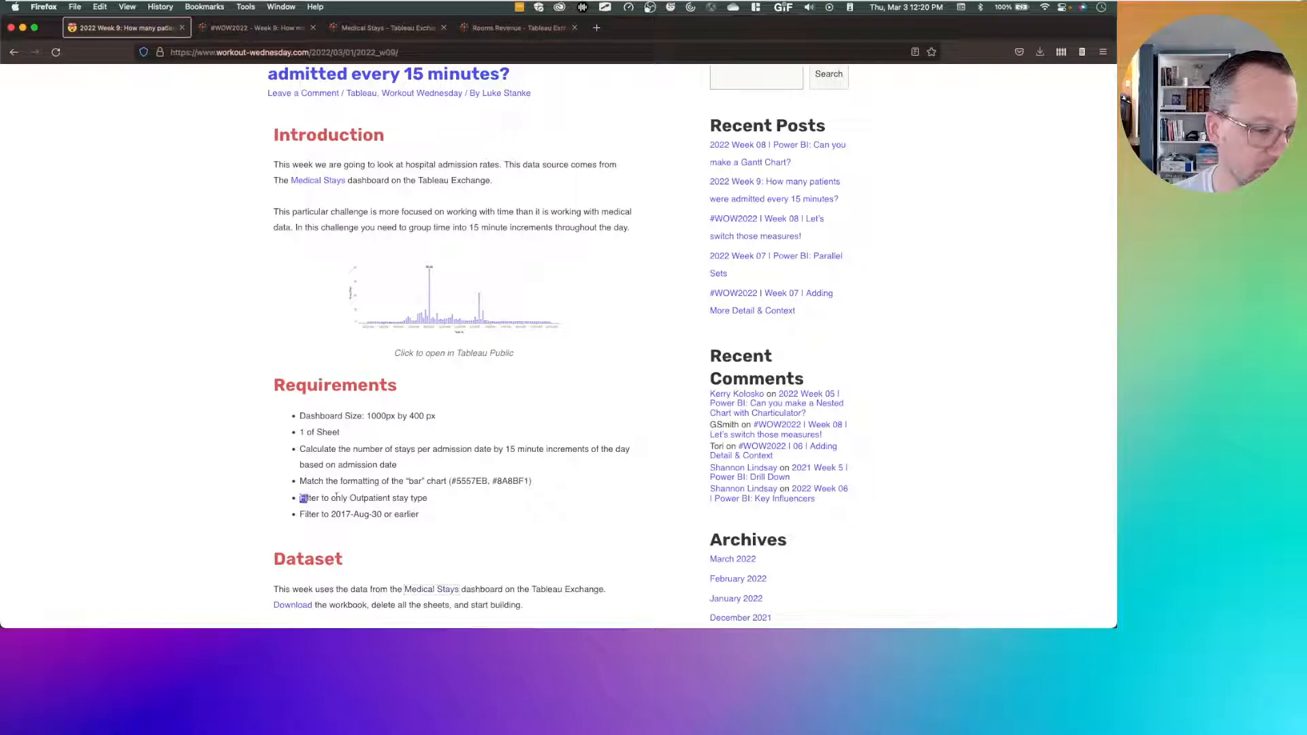
left_click_drag(301, 498, 441, 500)
key("super+Tab")
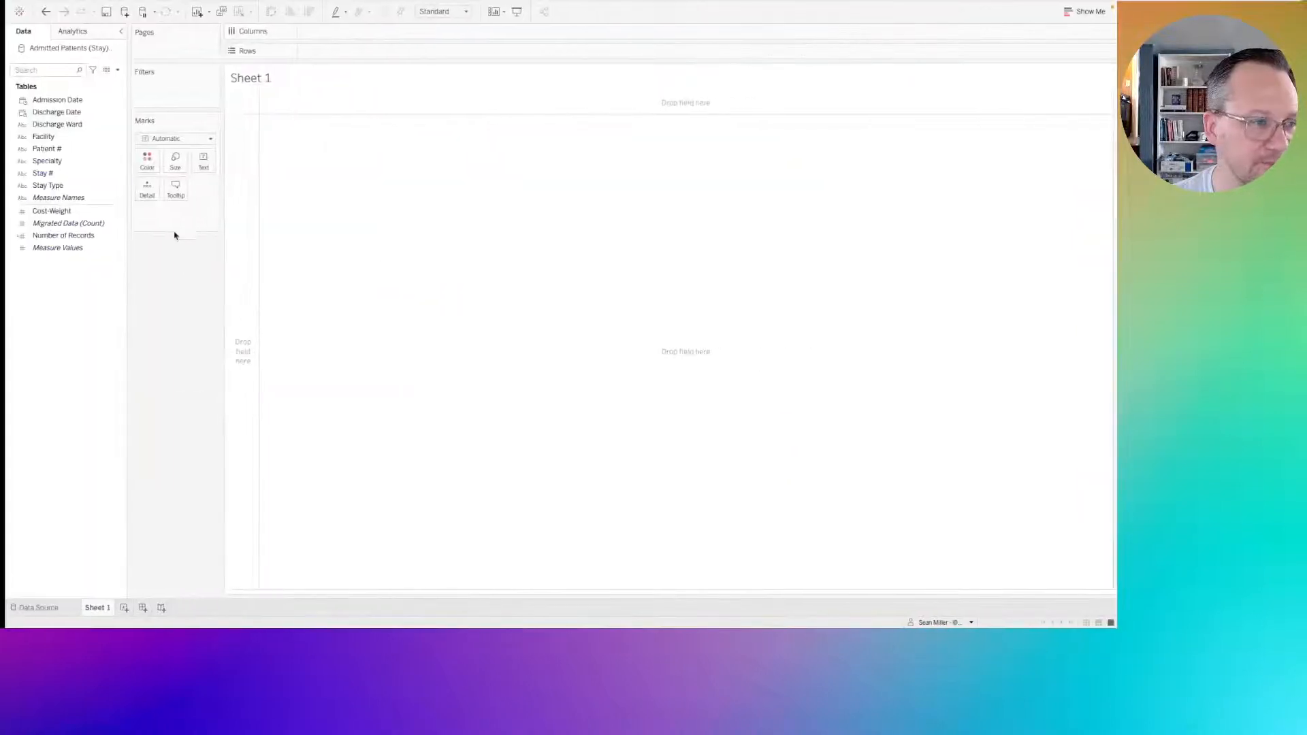
Filter the sheet by Stay Type, keeping only Outpatient.
left_click(61, 114)
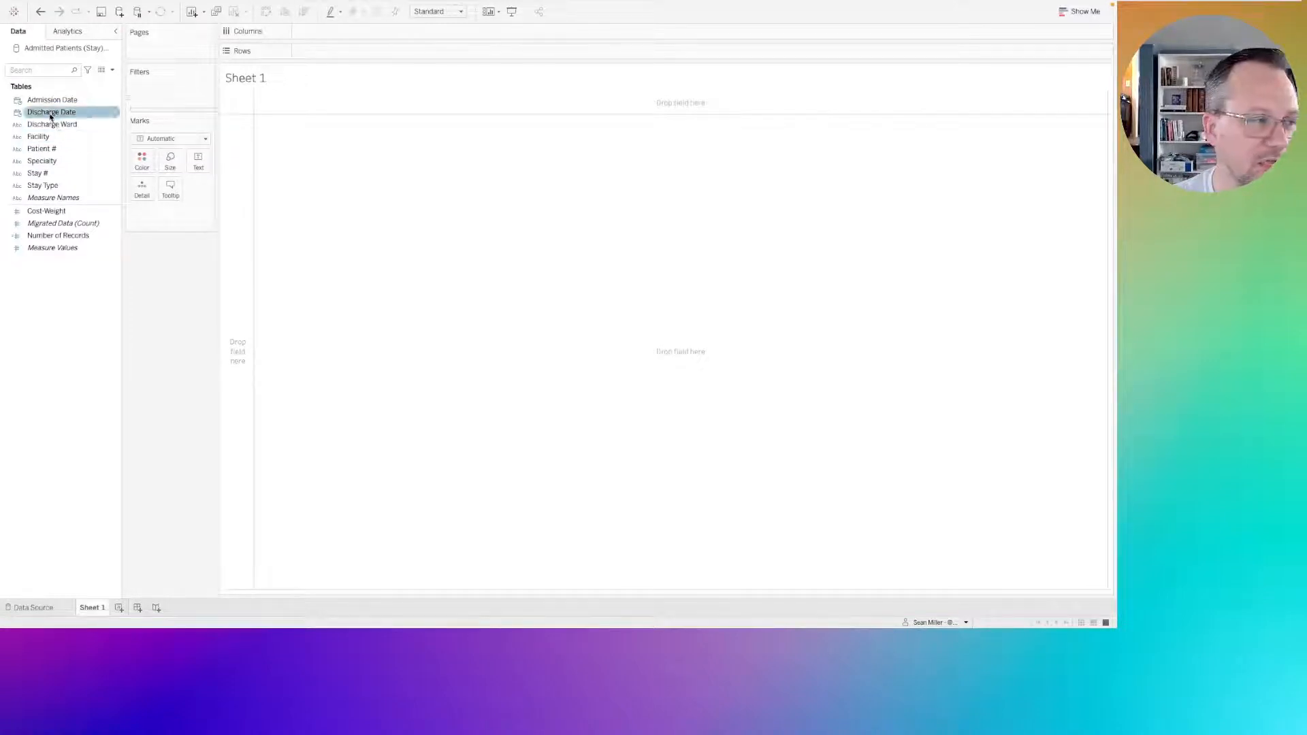
left_click(76, 237)
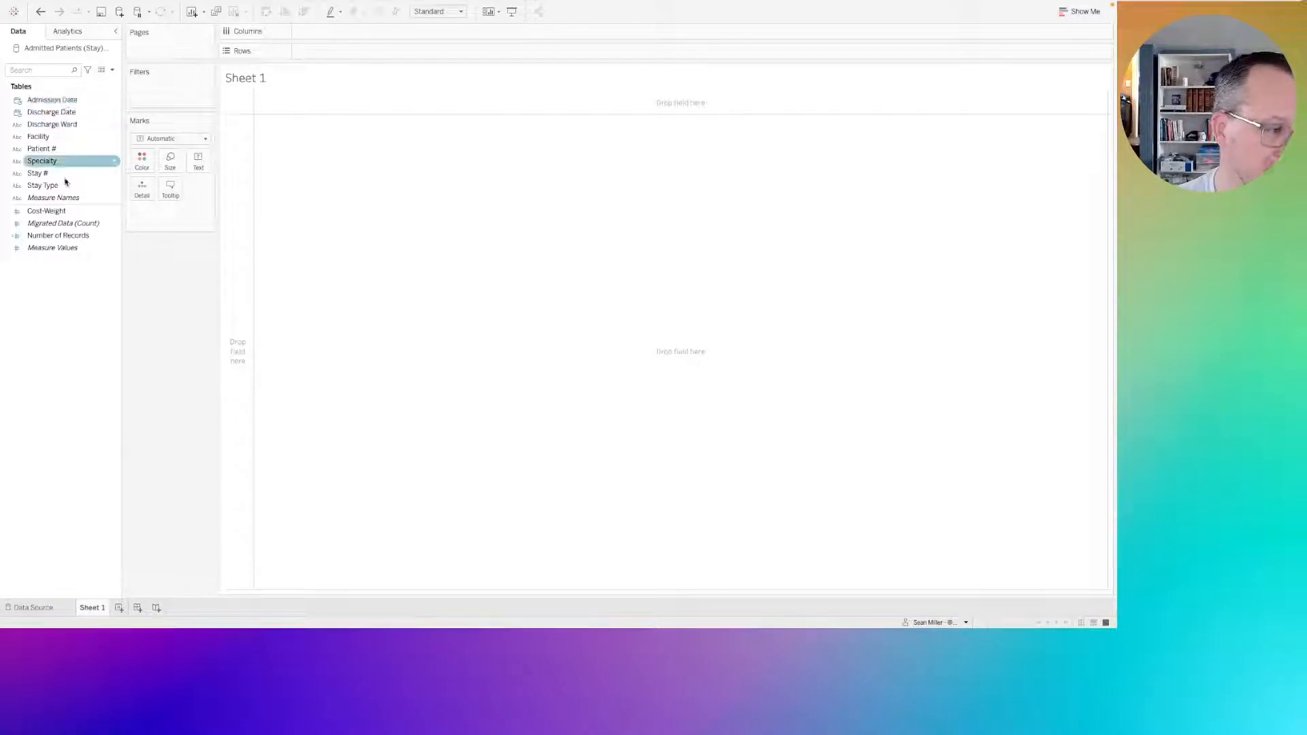
left_click(61, 111)
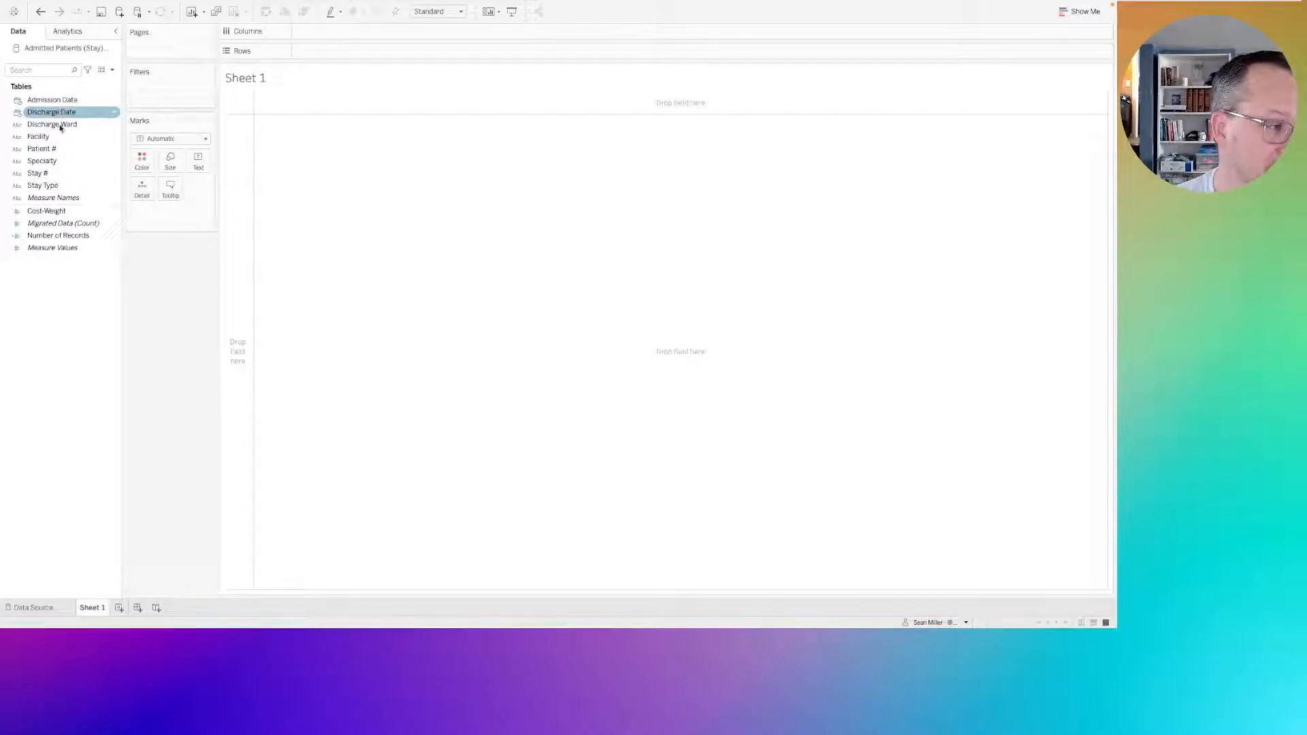
left_click(51, 185)
left_click_drag(51, 185, 157, 97)
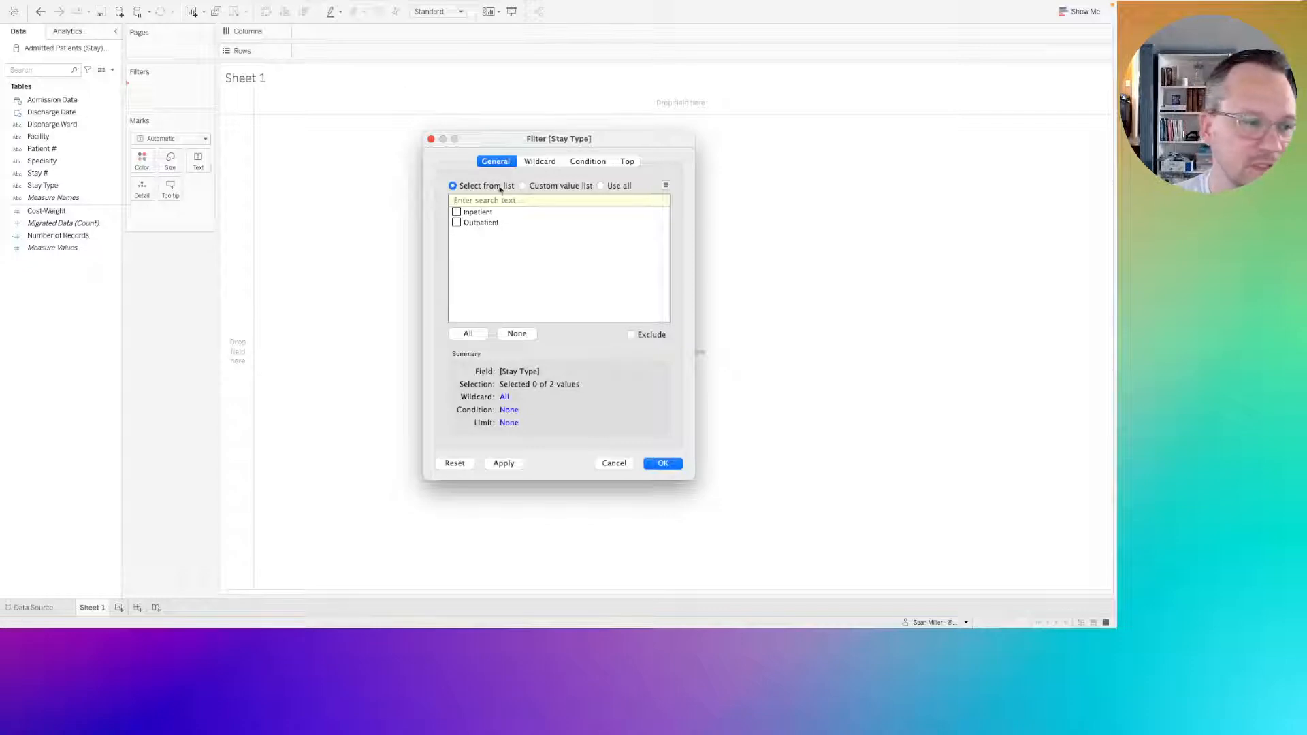
left_click(456, 223)
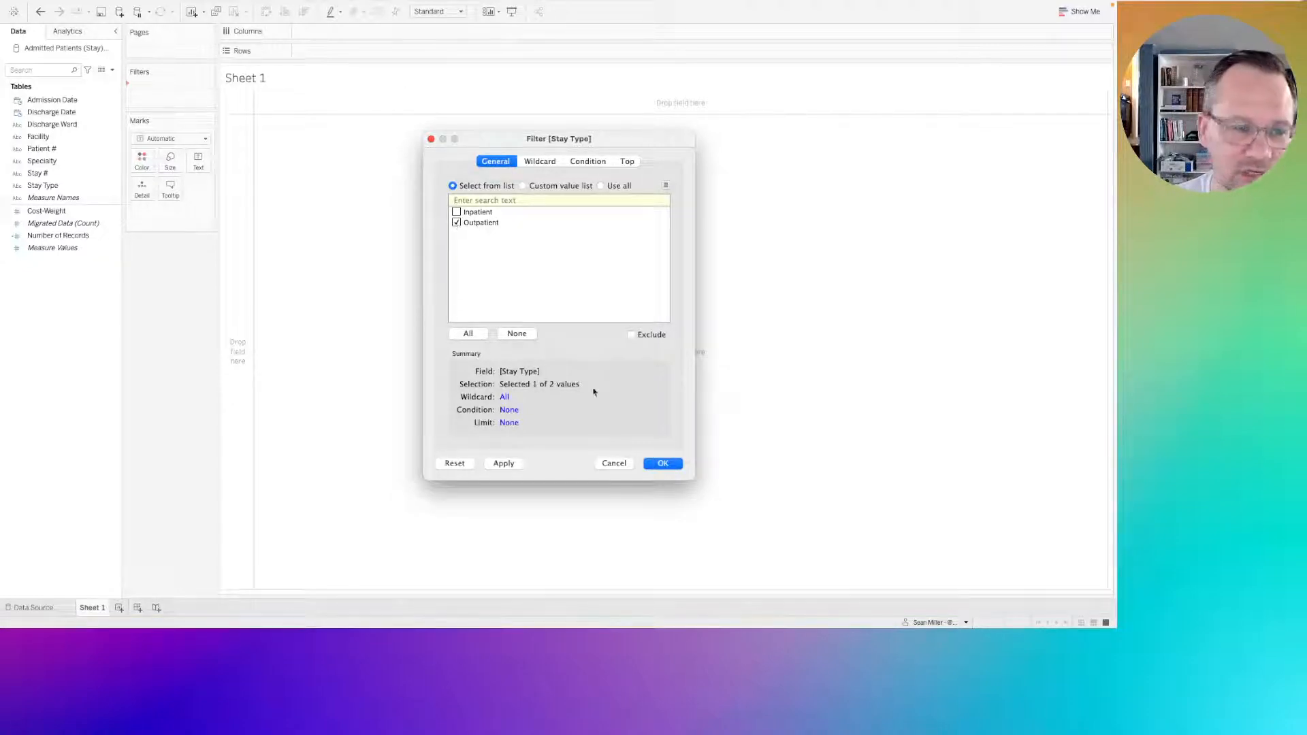
left_click(662, 465)
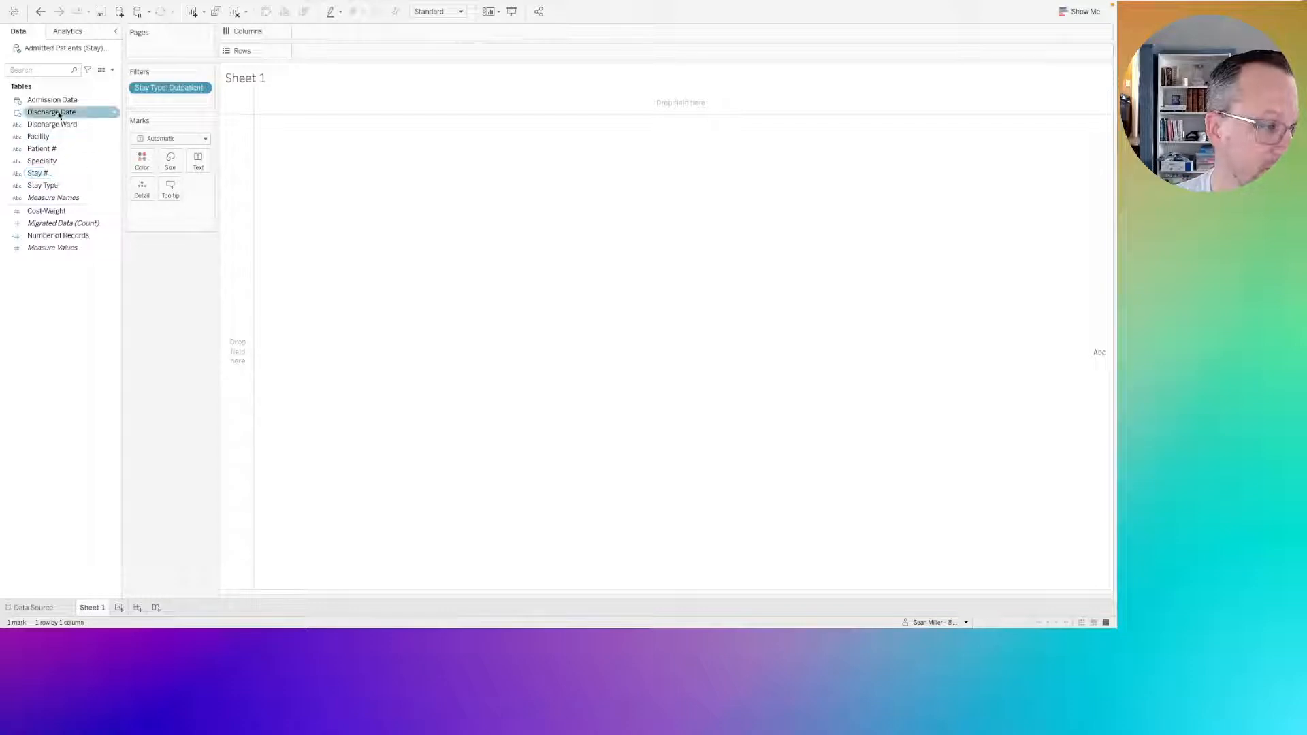
Start an Admission Date range filter that uses only a starting date, with times hidden.
left_click_drag(60, 102, 175, 102)
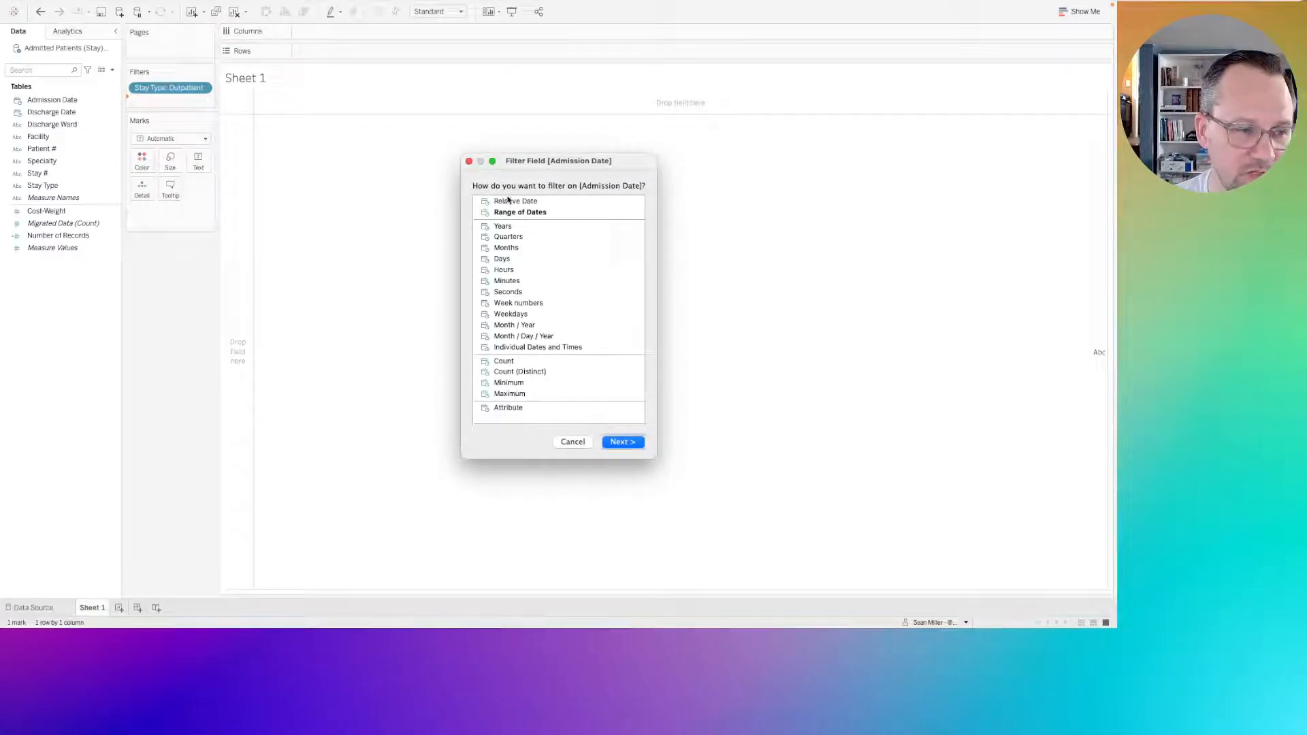
left_click(621, 442)
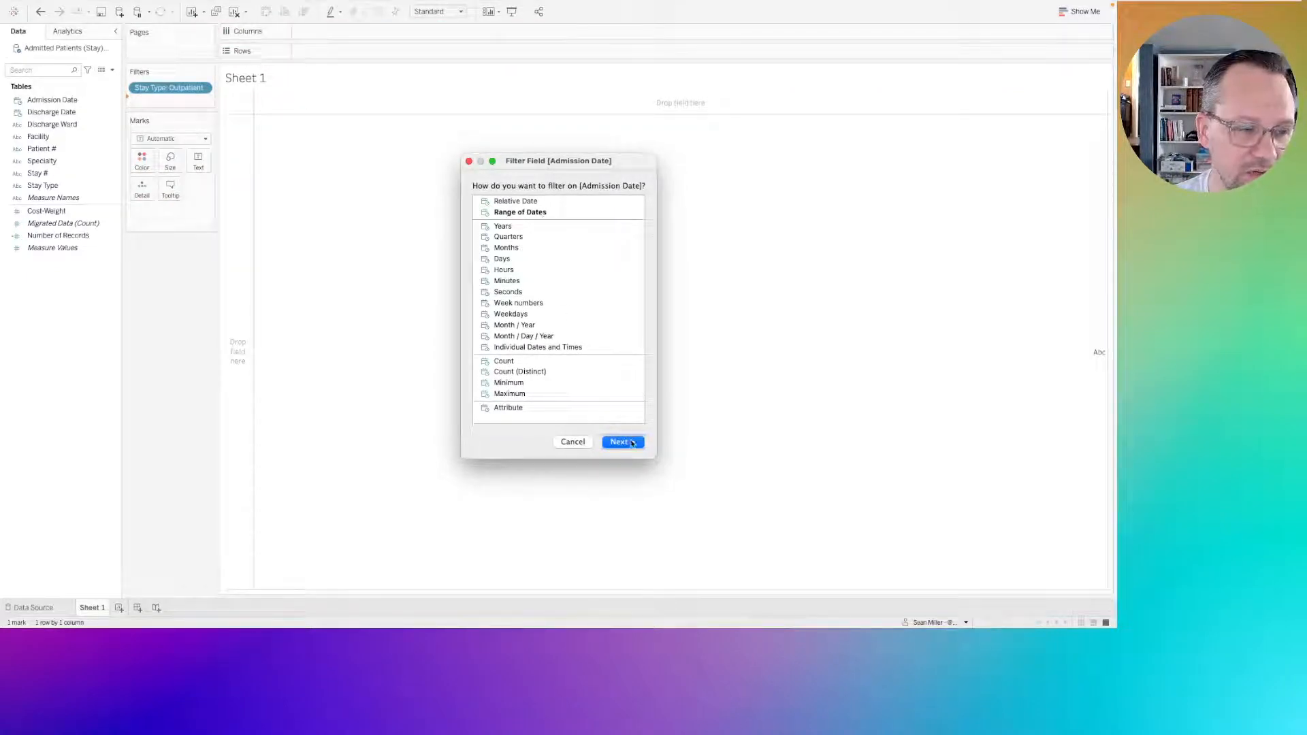
left_click(565, 236)
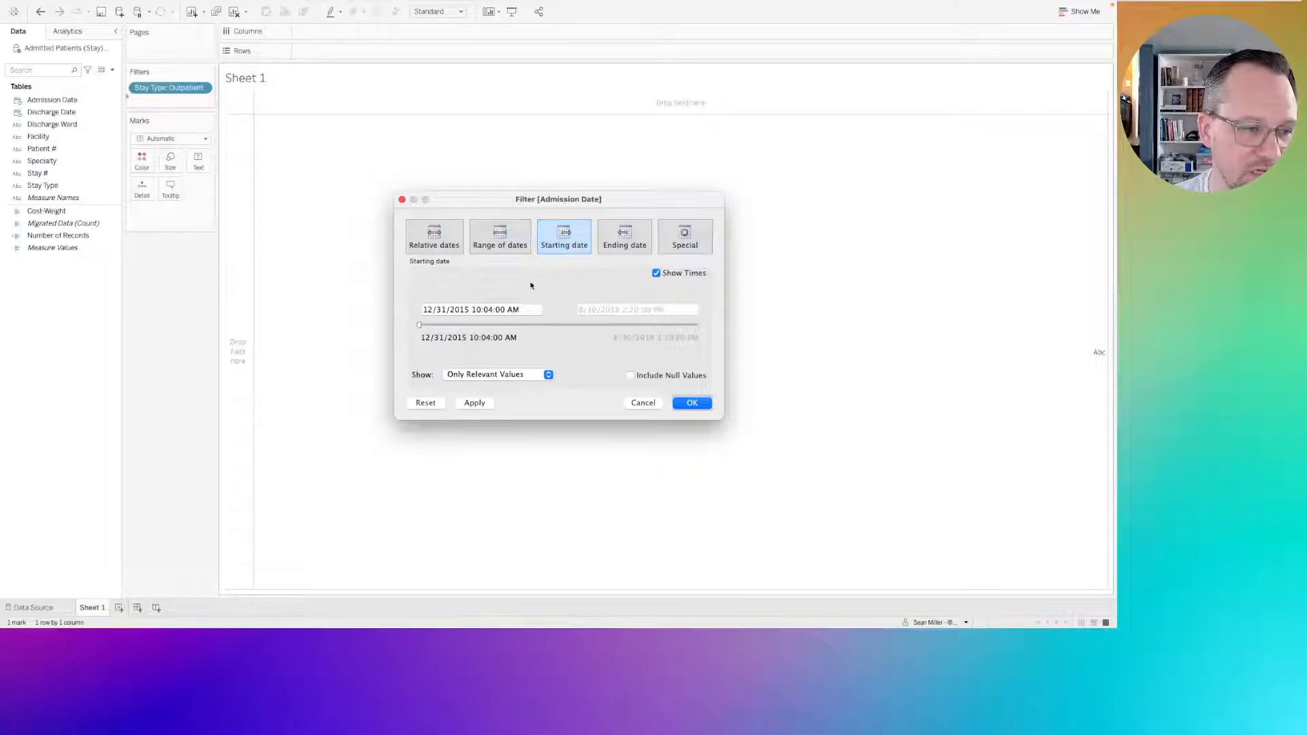
left_click(657, 274)
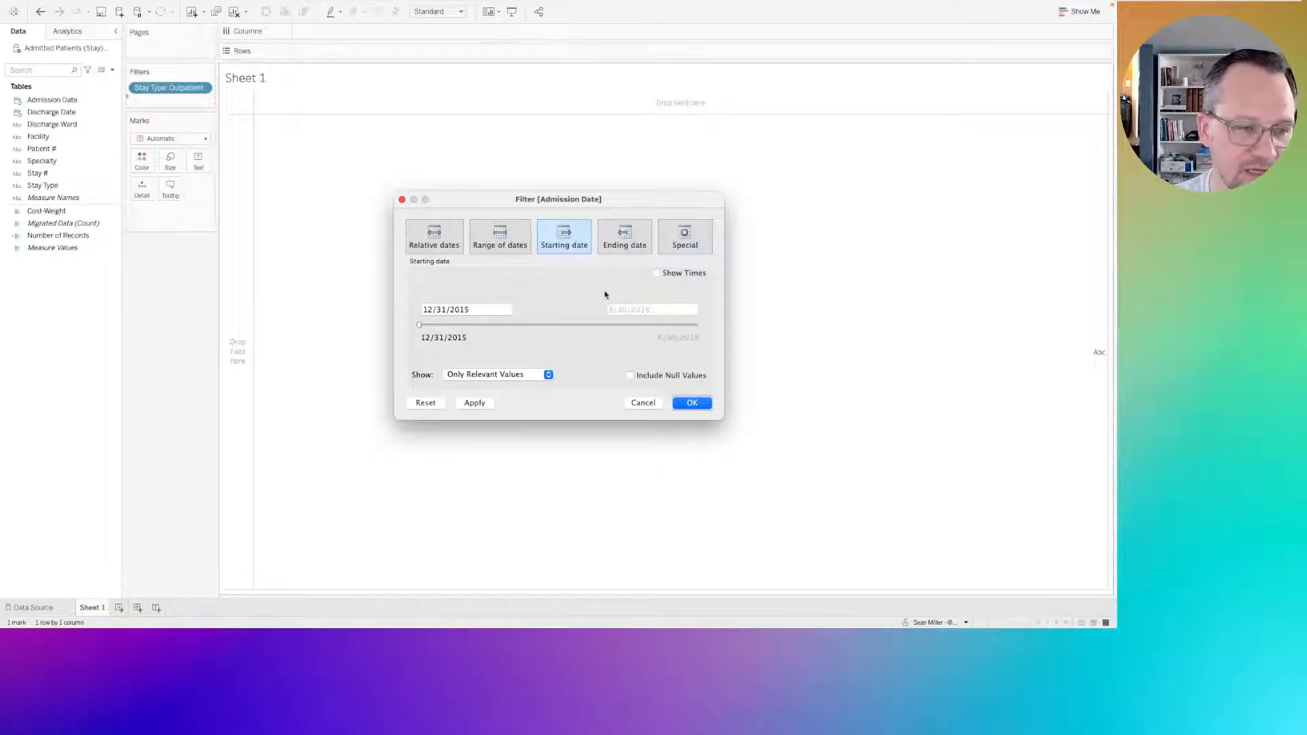
Set the Admission Date filter's starting date to 8/30/2012.
left_click(478, 309)
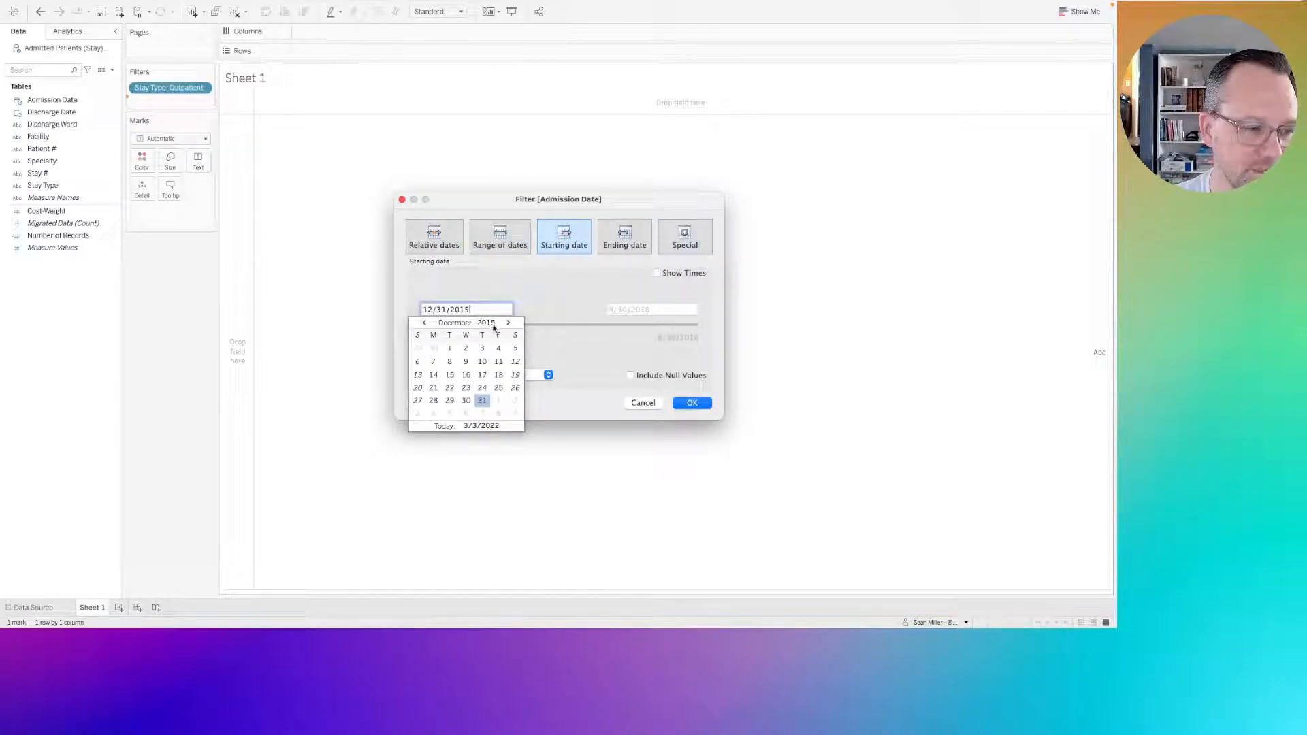
left_click(493, 323)
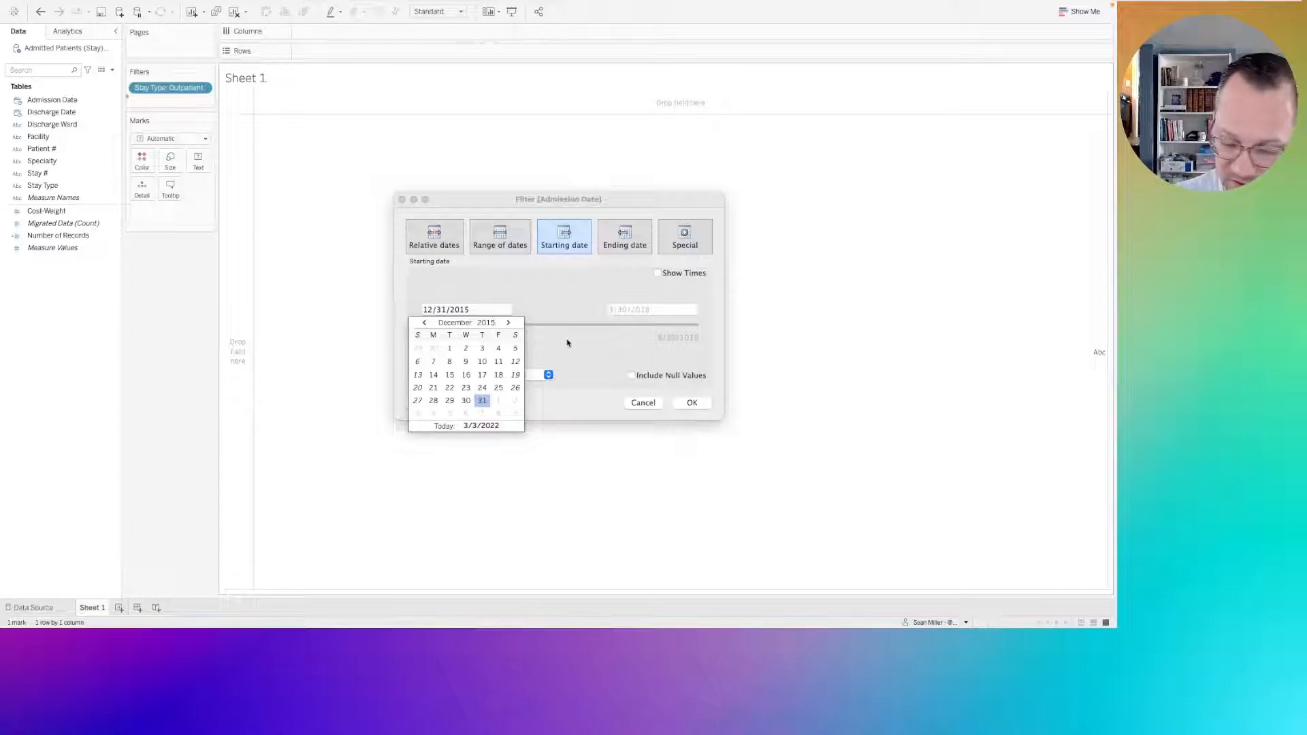
key("BackSpace")
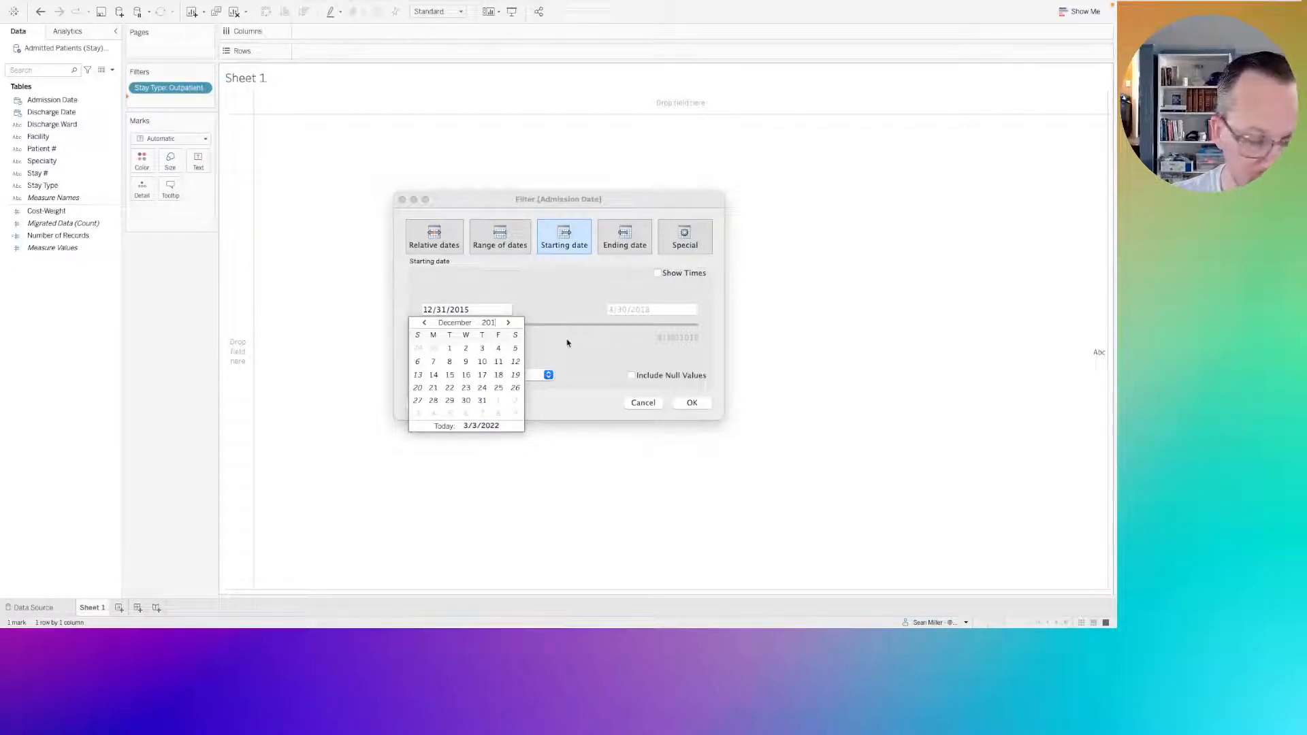
type("2")
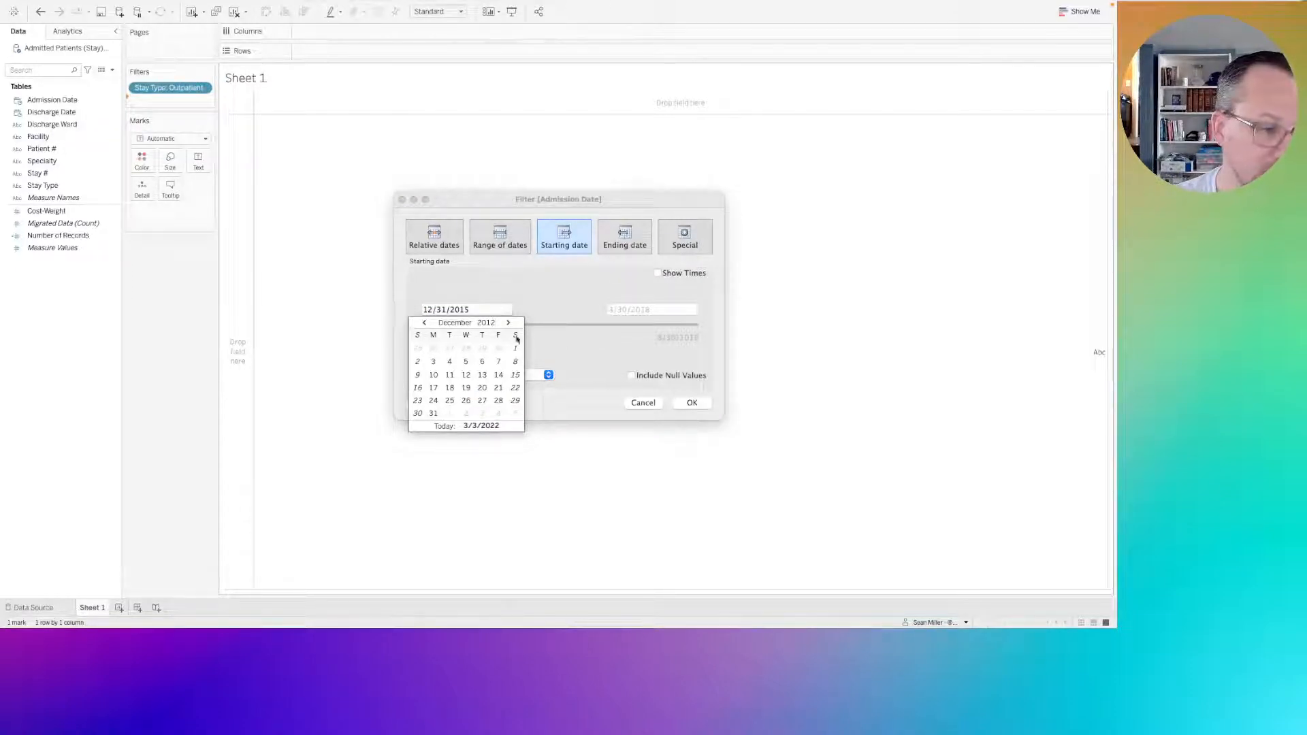
left_click(460, 323)
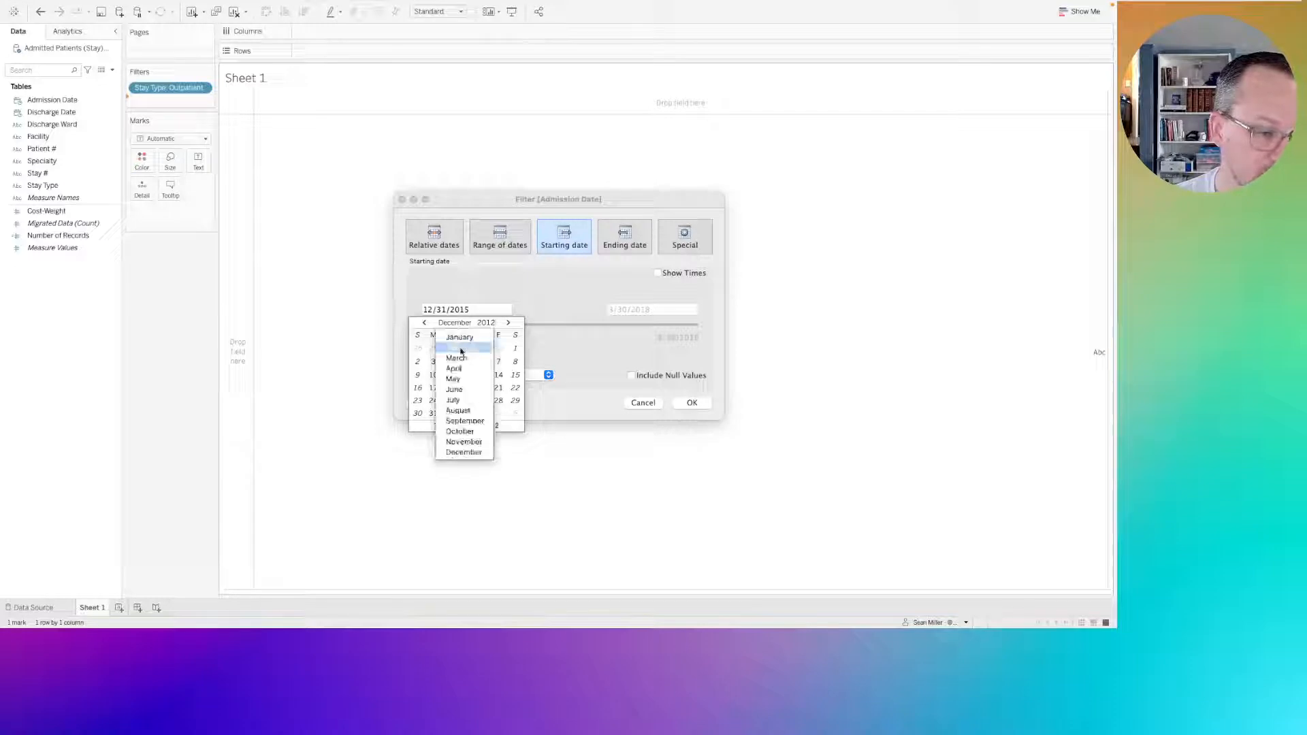
left_click(460, 410)
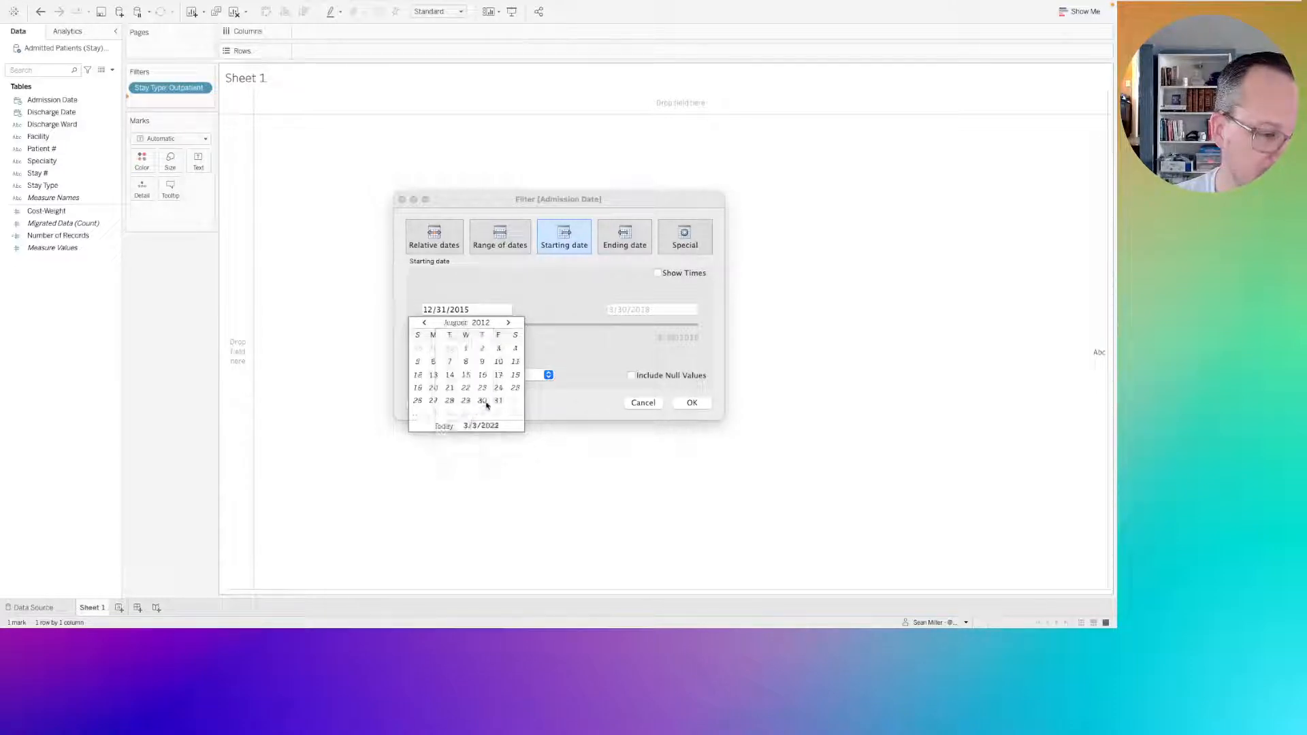
left_click(482, 401)
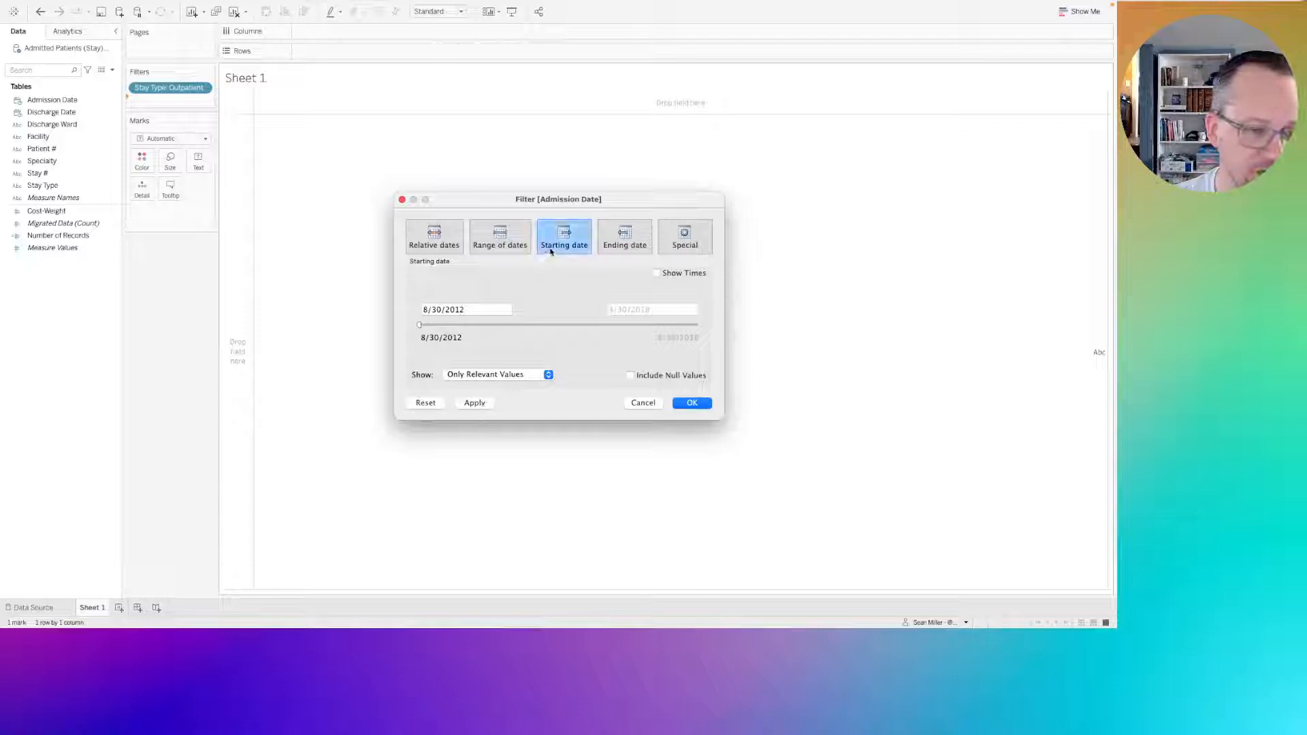
Change the starting date's year so the filter begins on 8/30/2017, and accept the Admission Date filter.
left_click(473, 309)
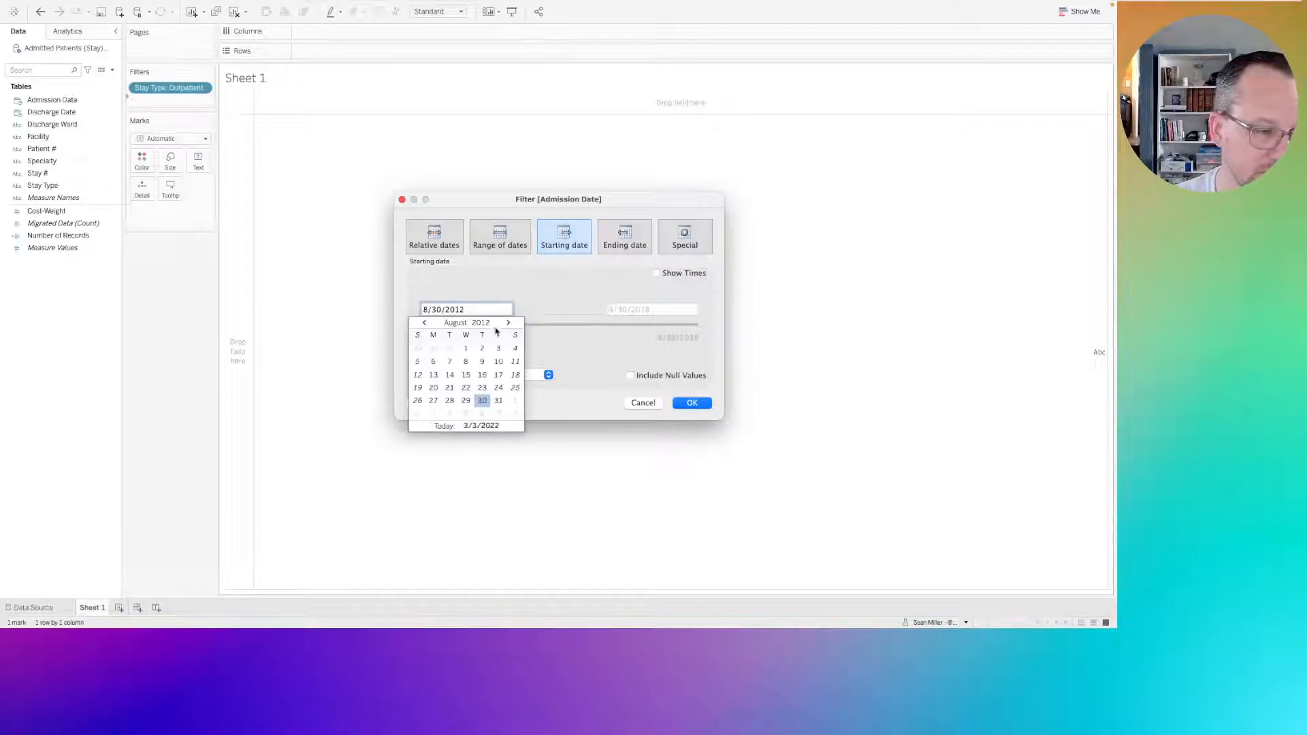
left_click(488, 324)
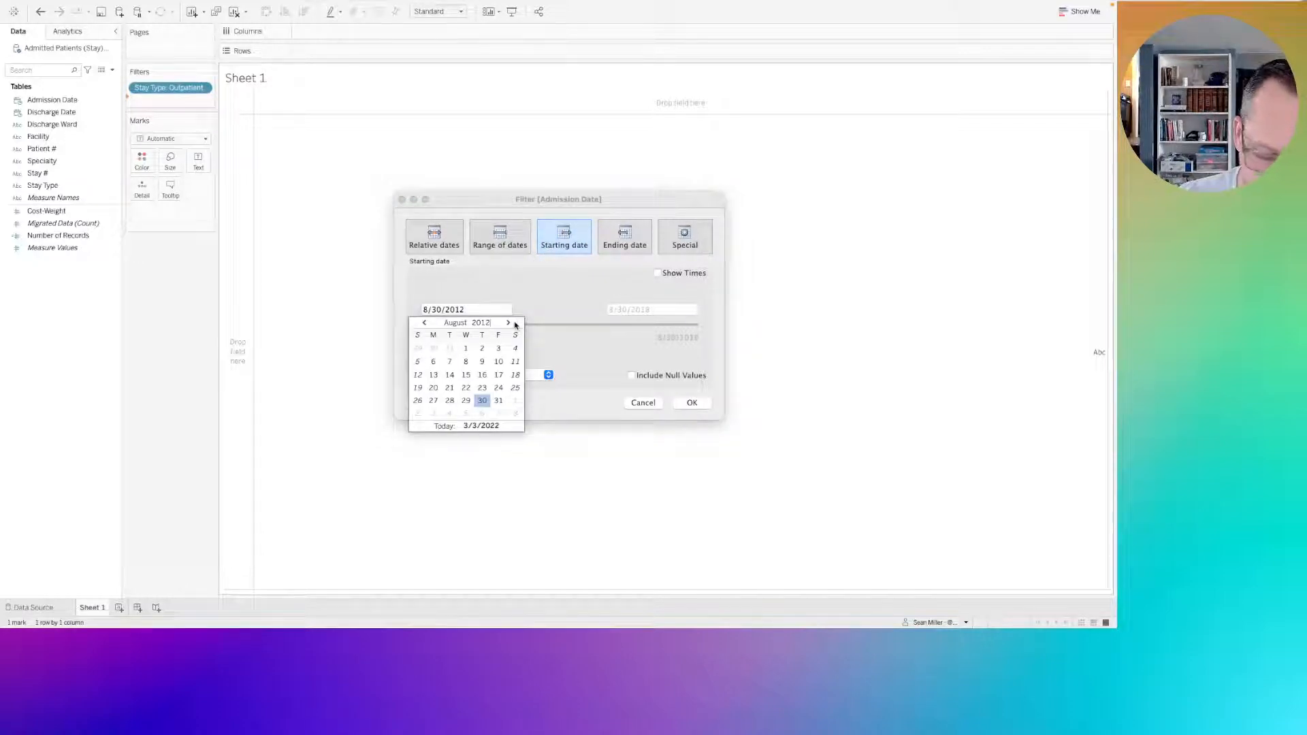
key("BackSpace")
type("7")
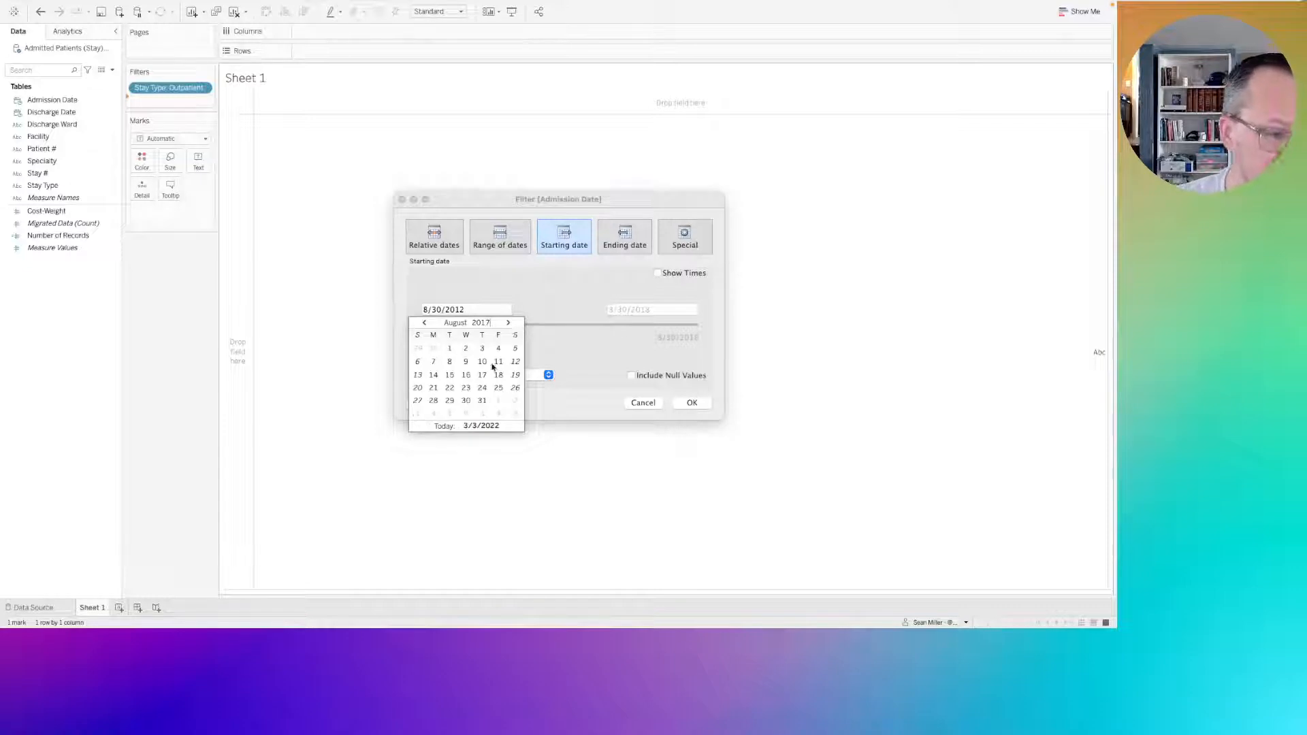
left_click(467, 401)
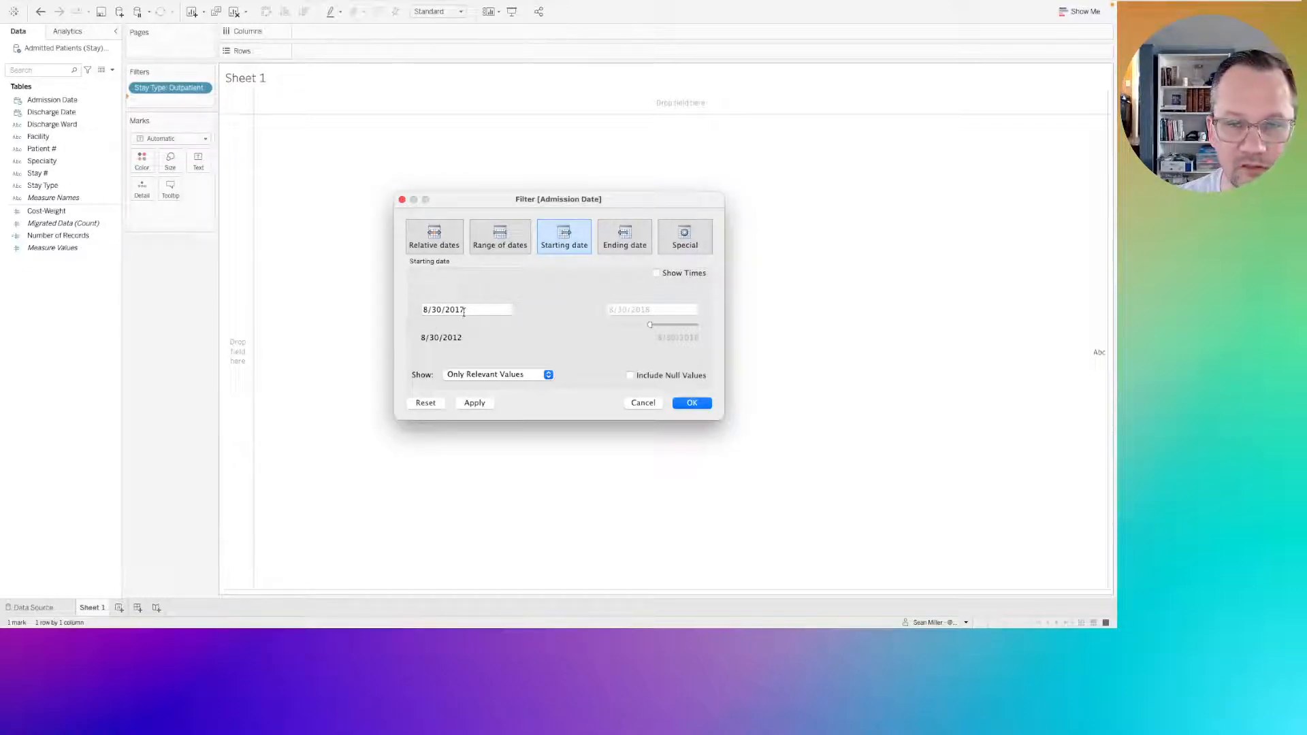
left_click(688, 402)
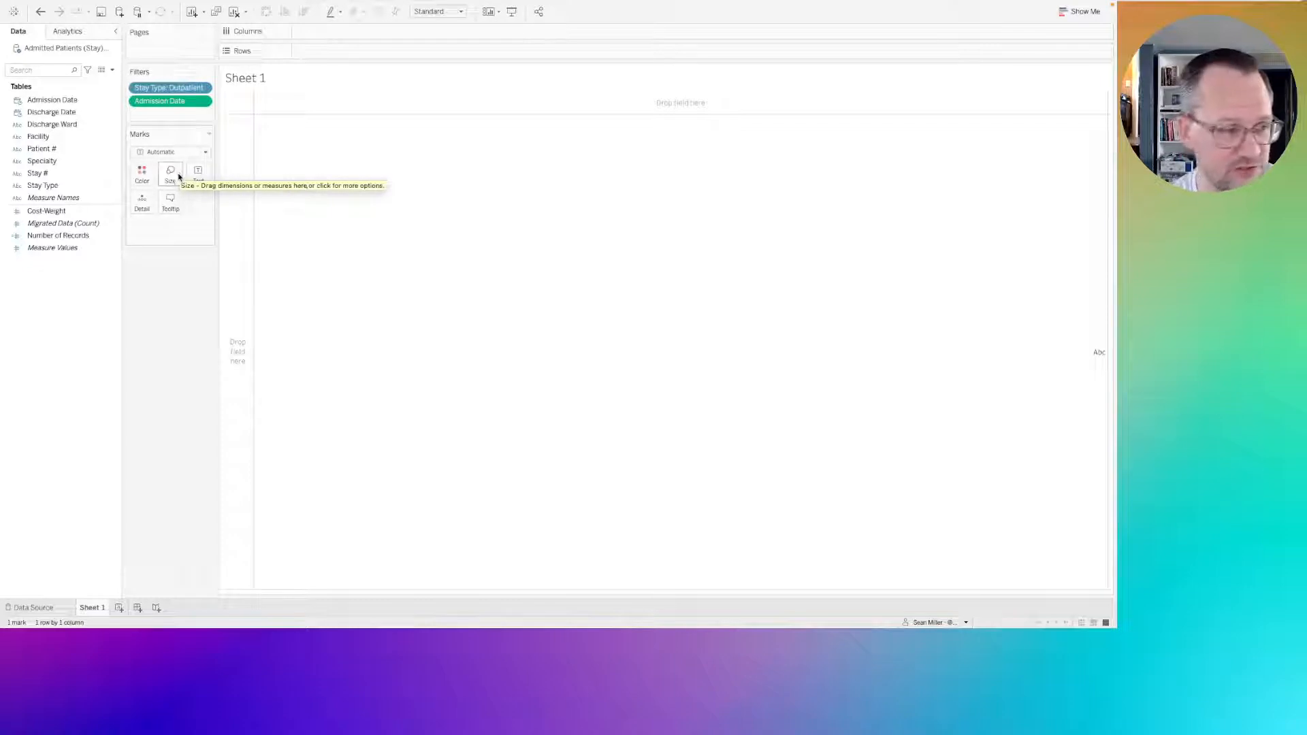
Place Admission Date on Rows as an exact date and make it discrete.
left_click(66, 112)
left_click_drag(62, 100, 345, 54)
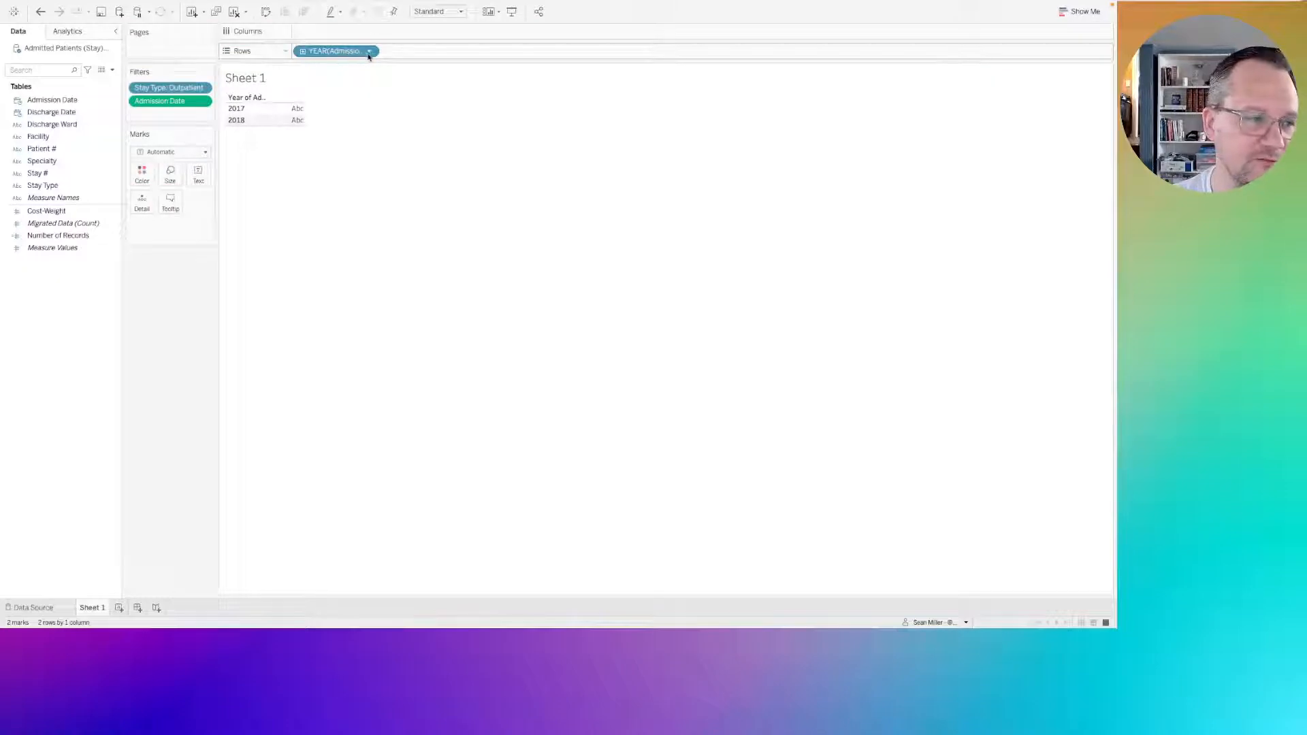
left_click(369, 51)
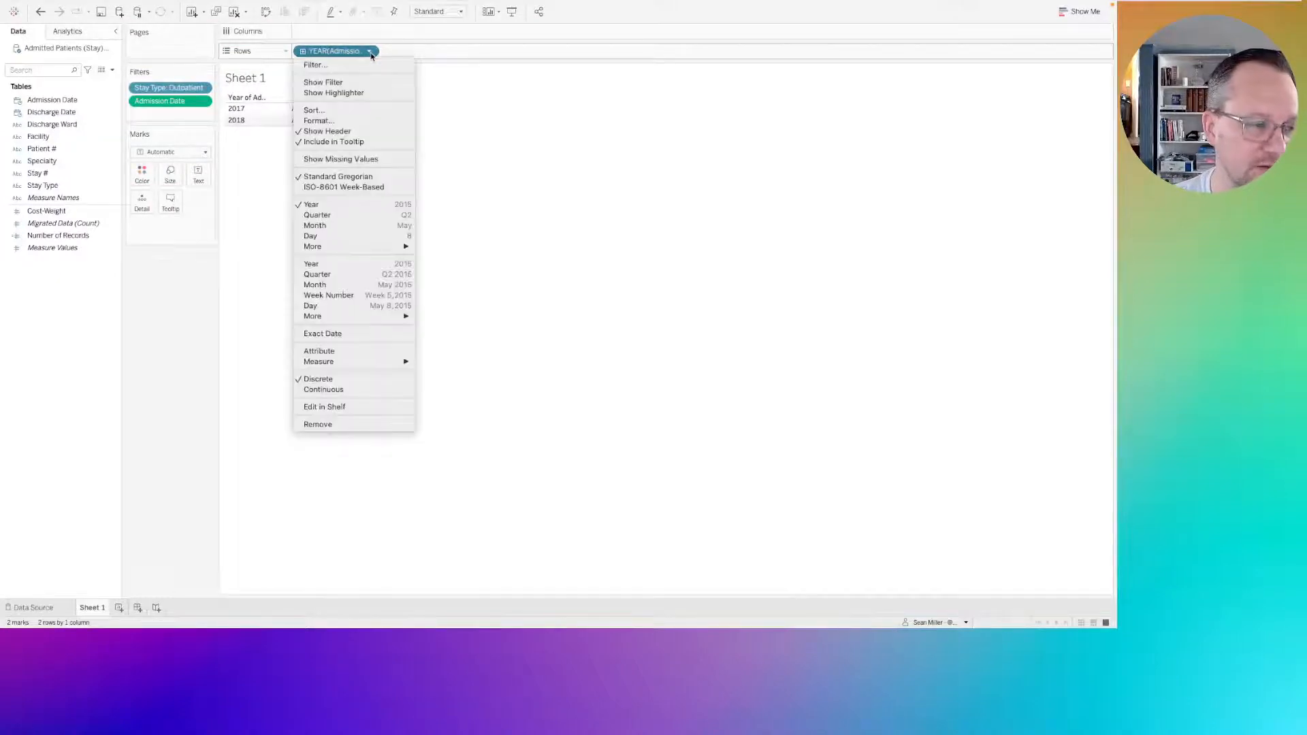
left_click(338, 335)
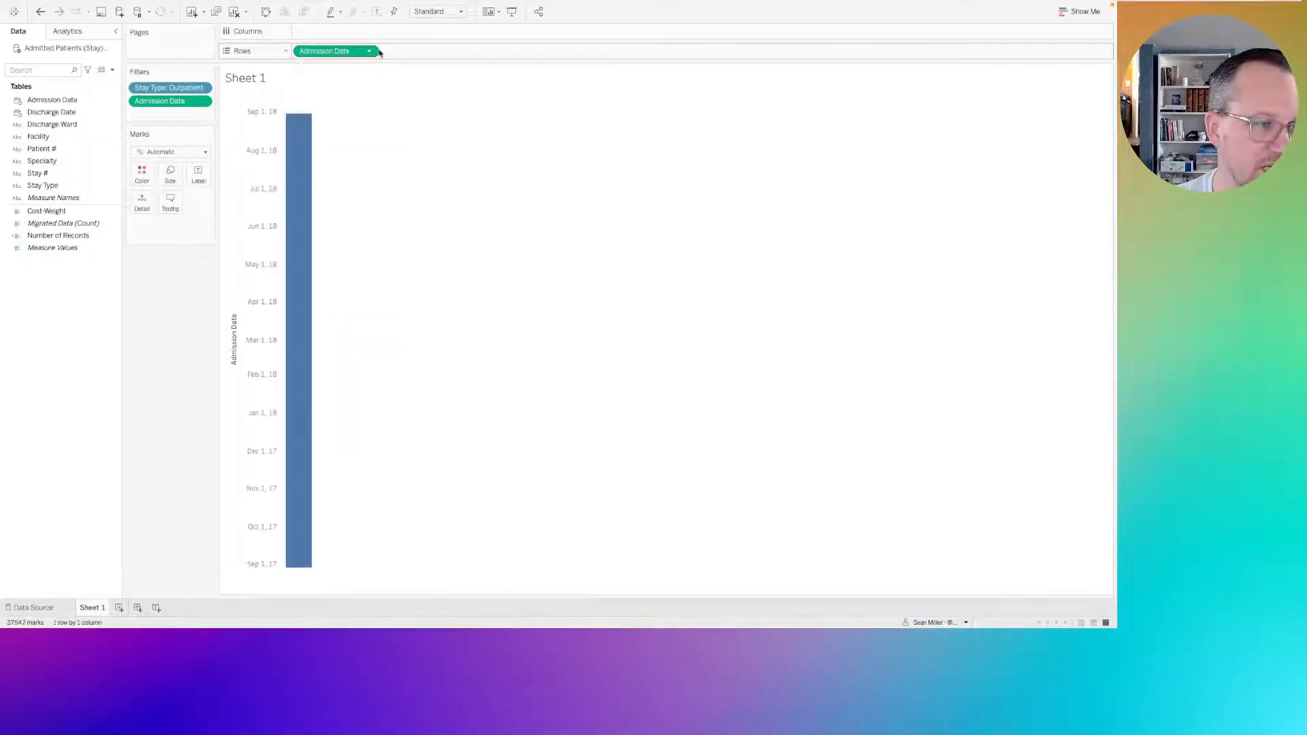
left_click(369, 51)
left_click(348, 342)
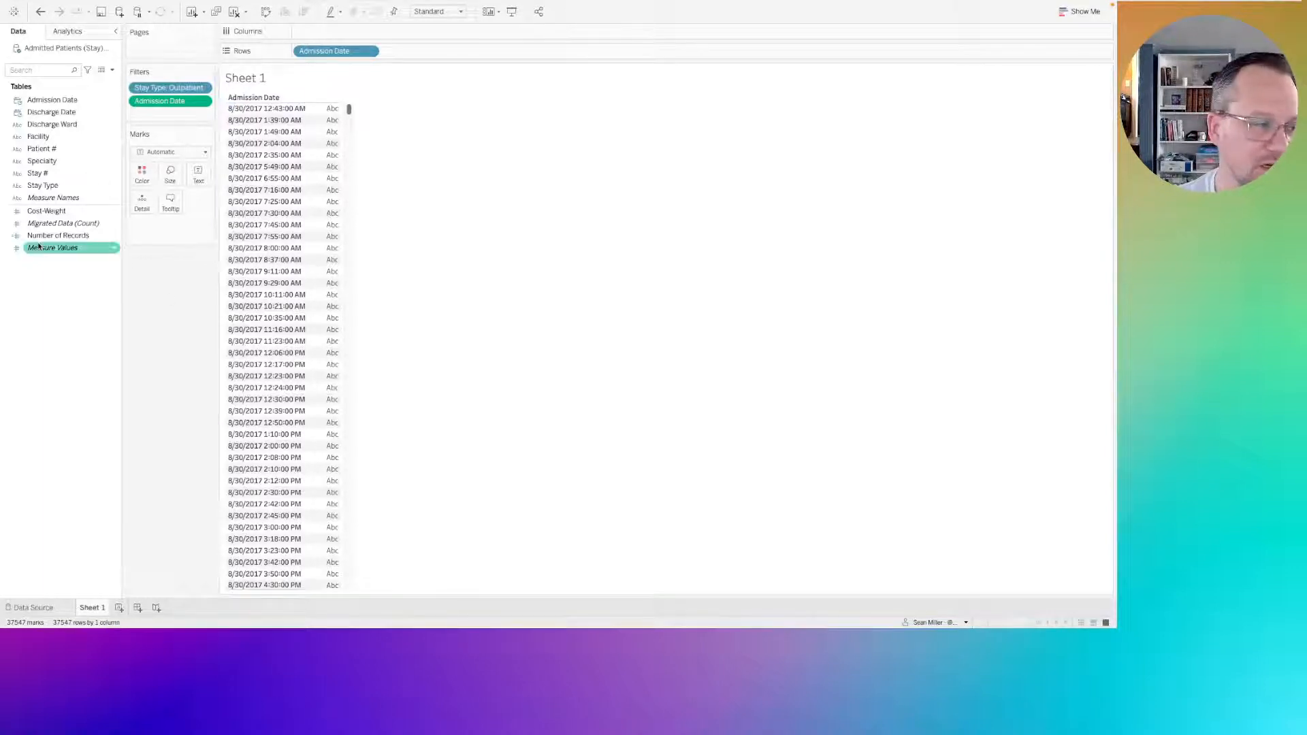
Create a calculated field named "Trunc 15" and move its editor closer to the date list.
left_click(68, 277)
right_click(75, 274)
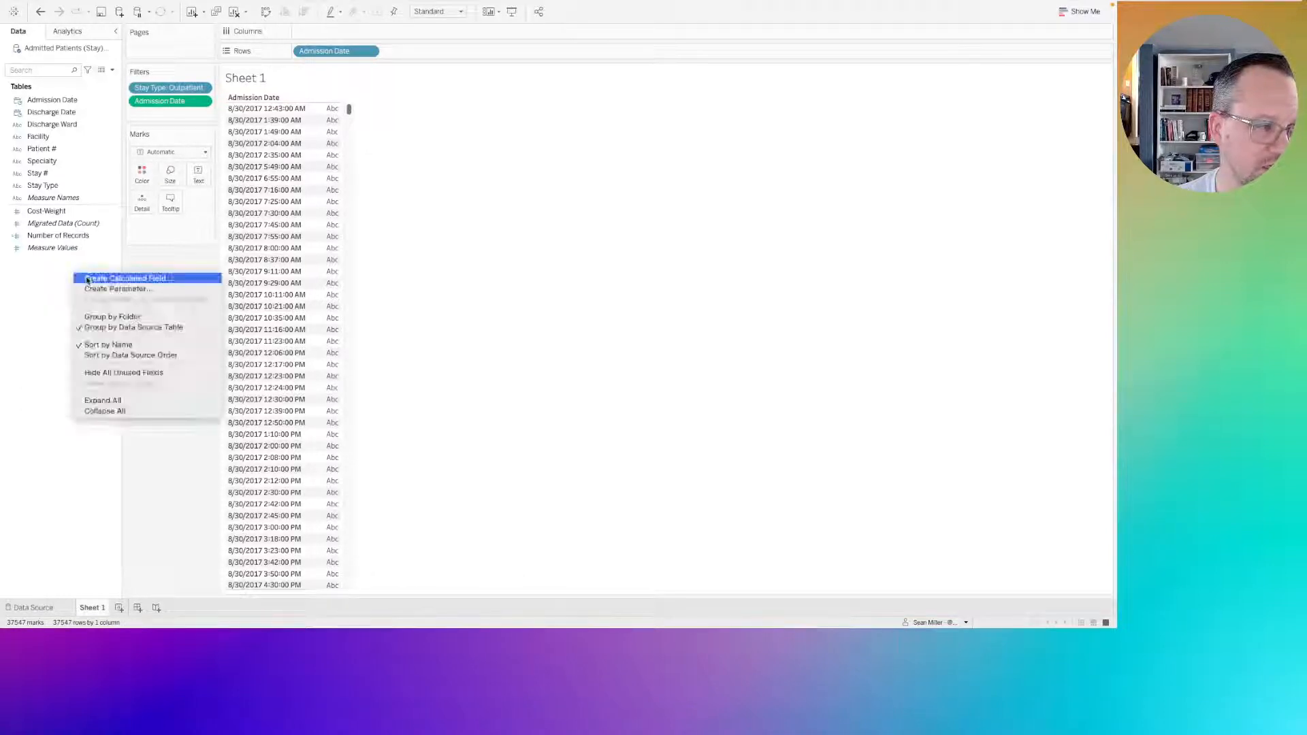
left_click(87, 279)
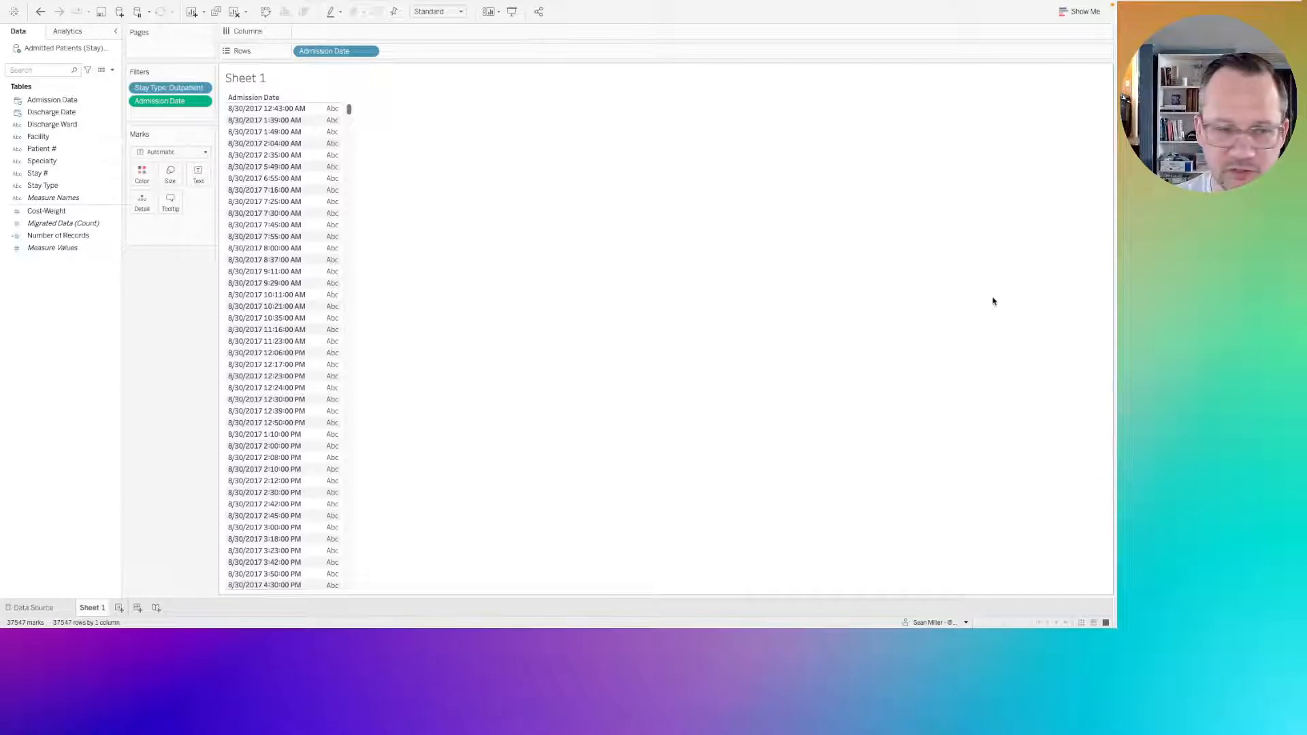
left_click_drag(730, 271, 598, 209)
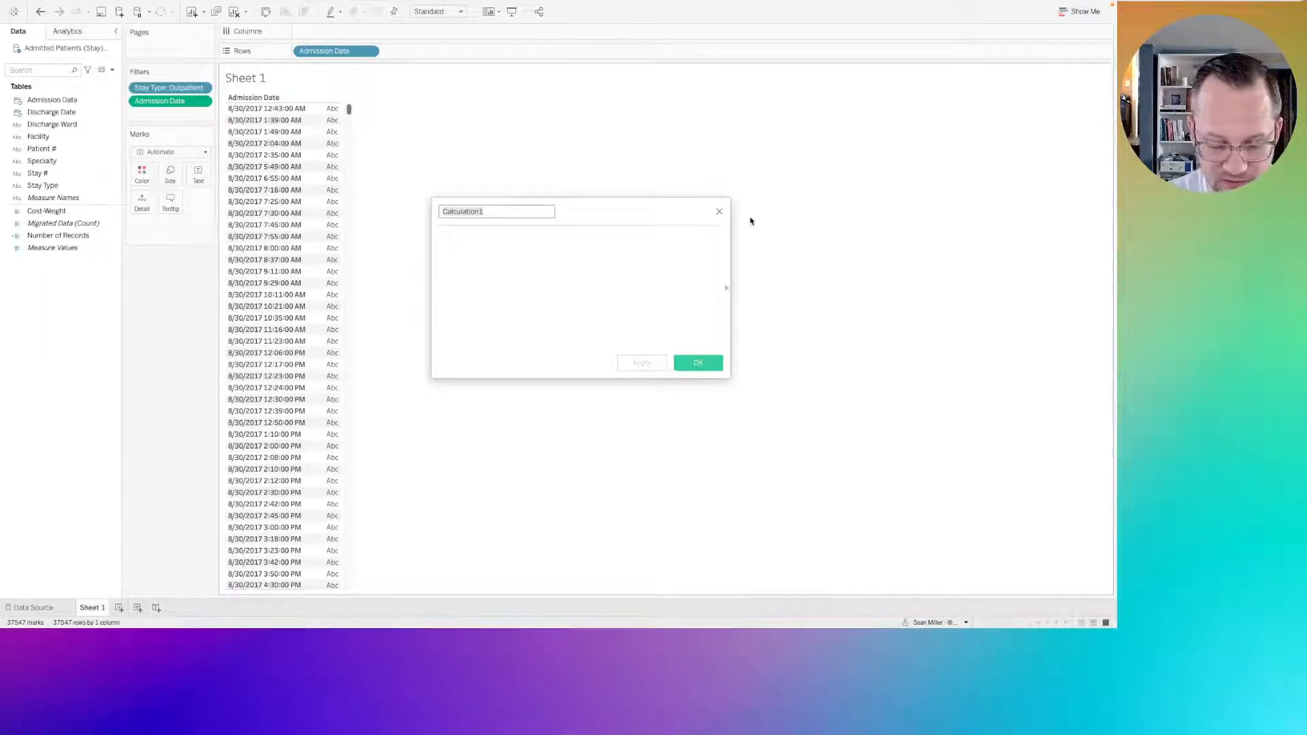
type("Trun")
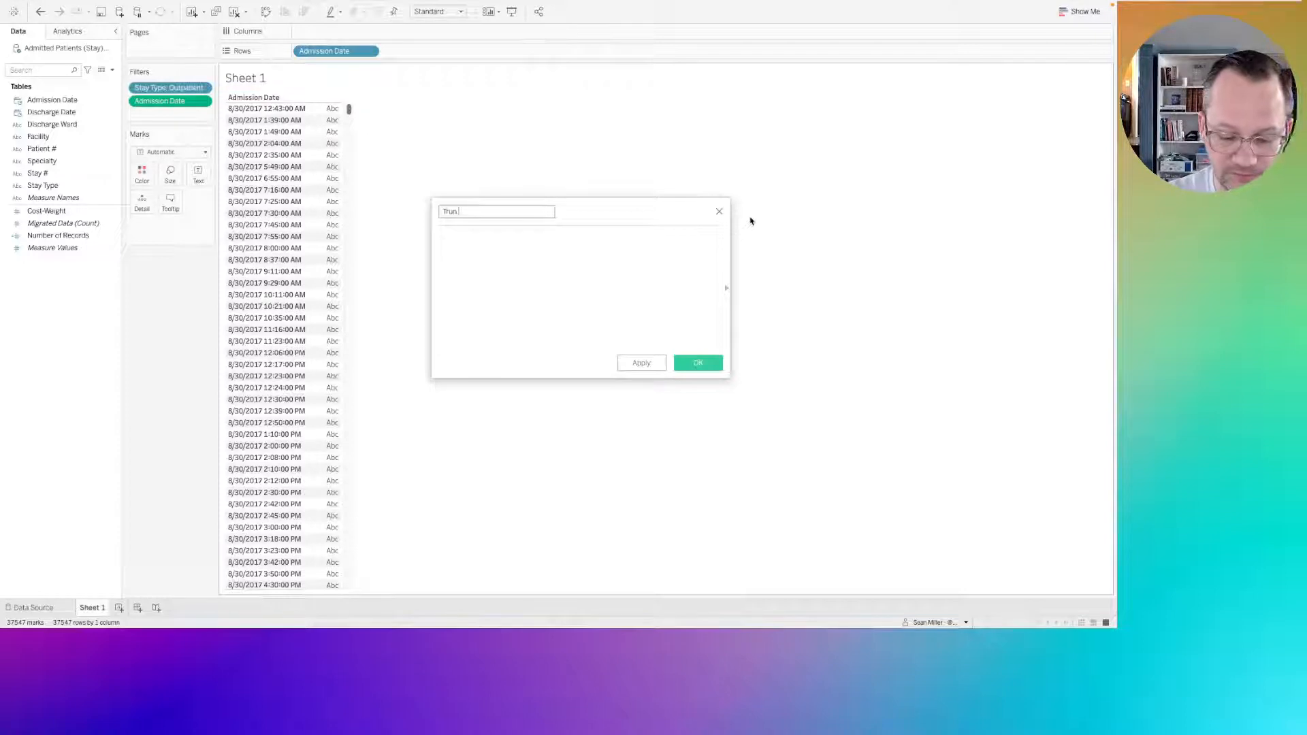
type(" 15")
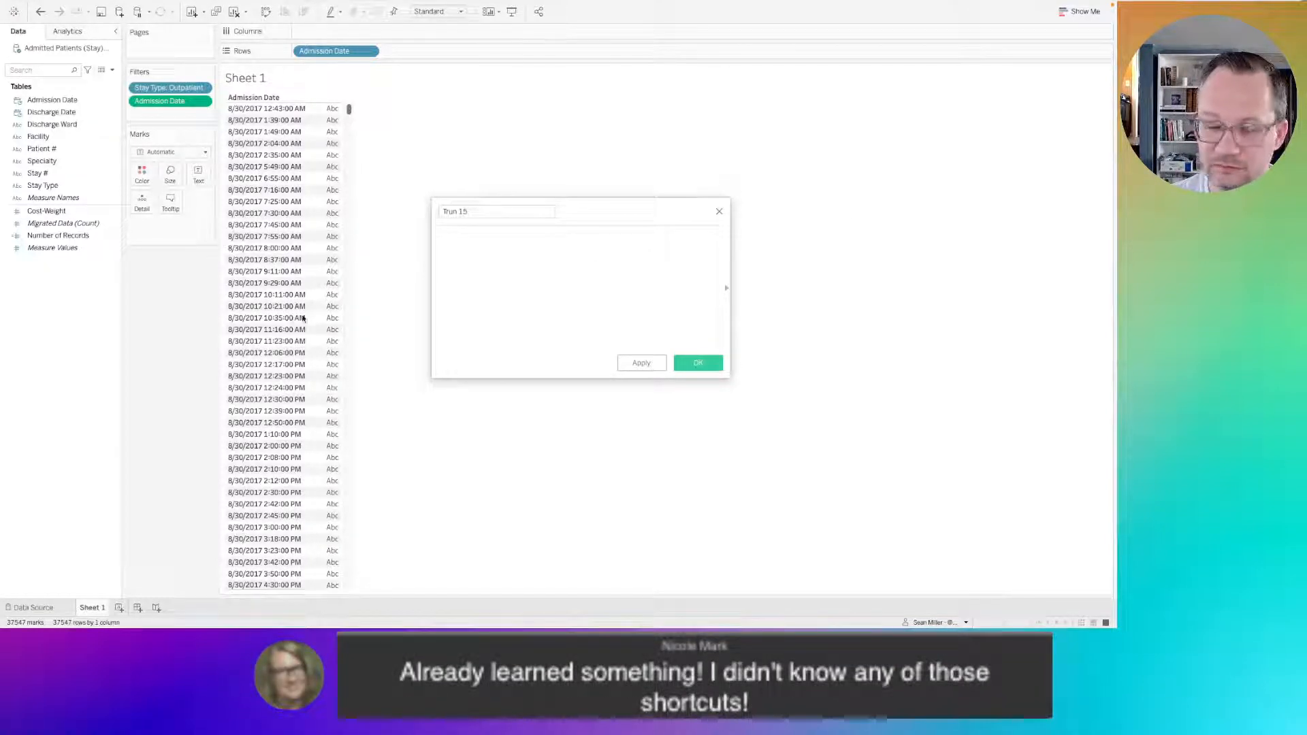
left_click(458, 213)
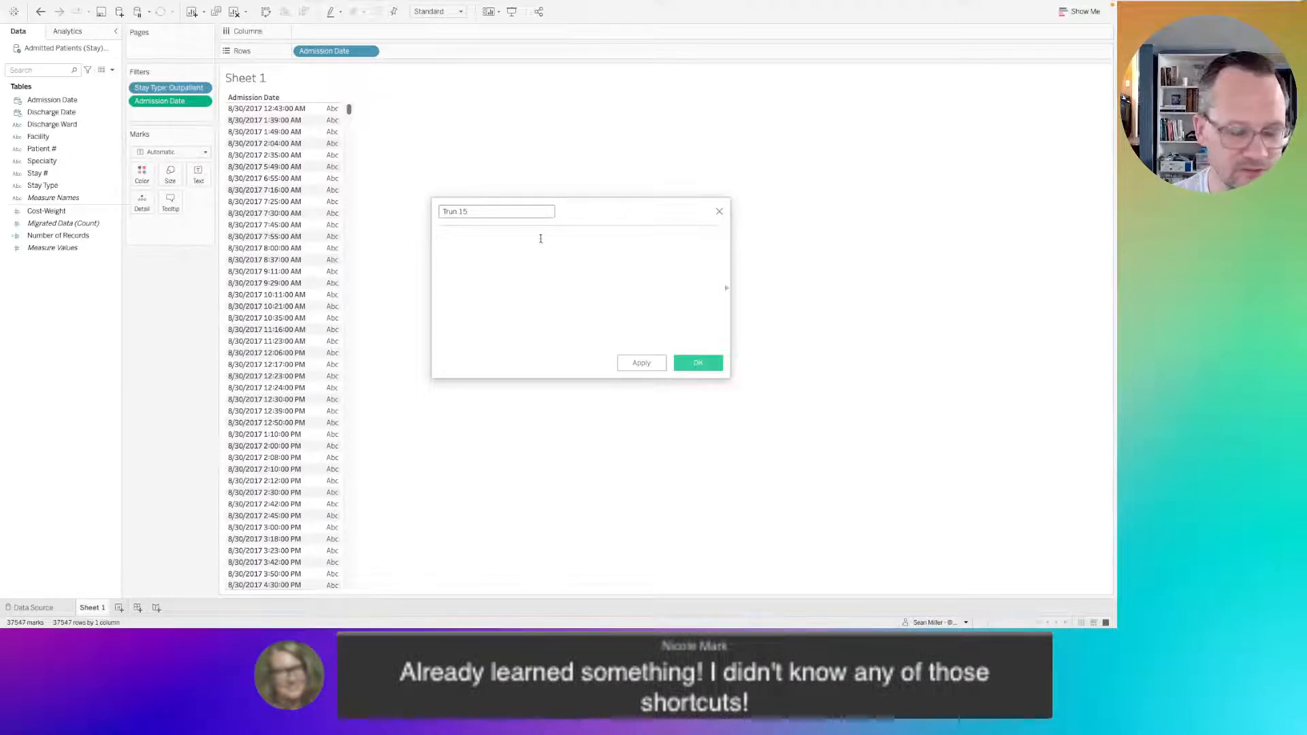
type("c")
key("Tab")
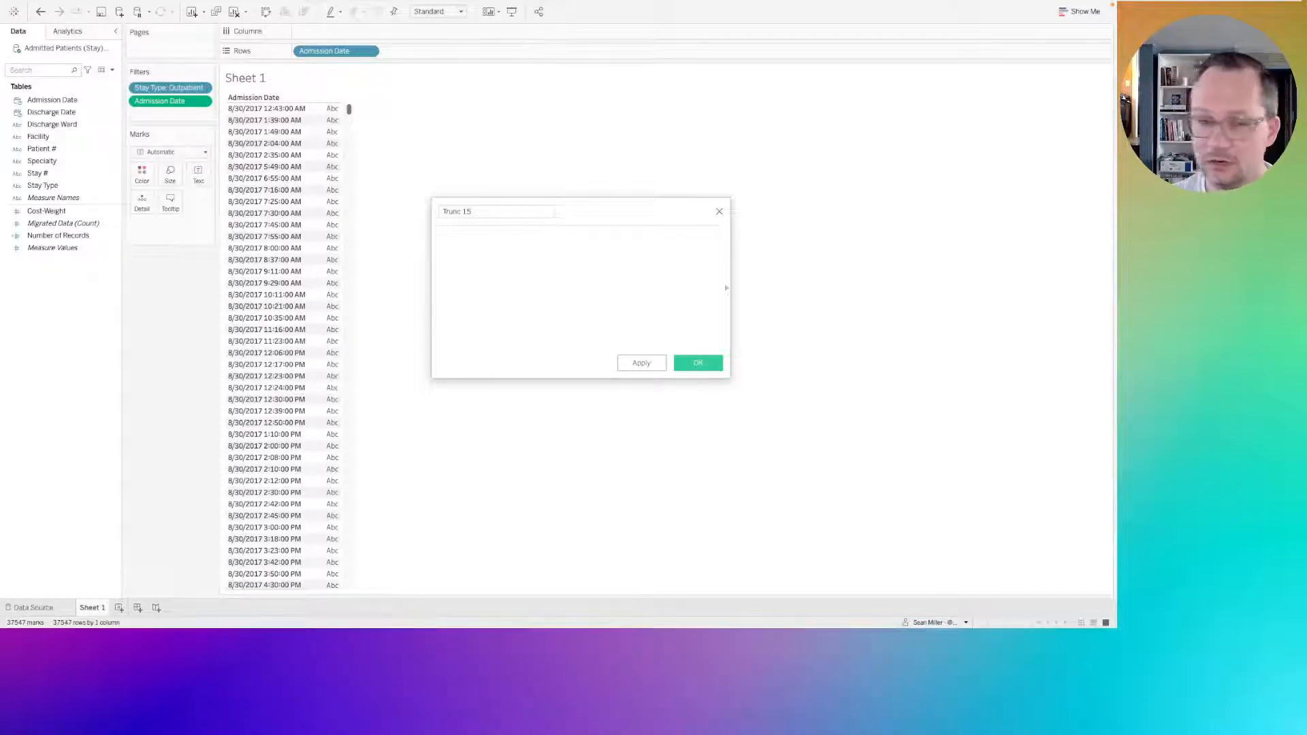
left_click(491, 246)
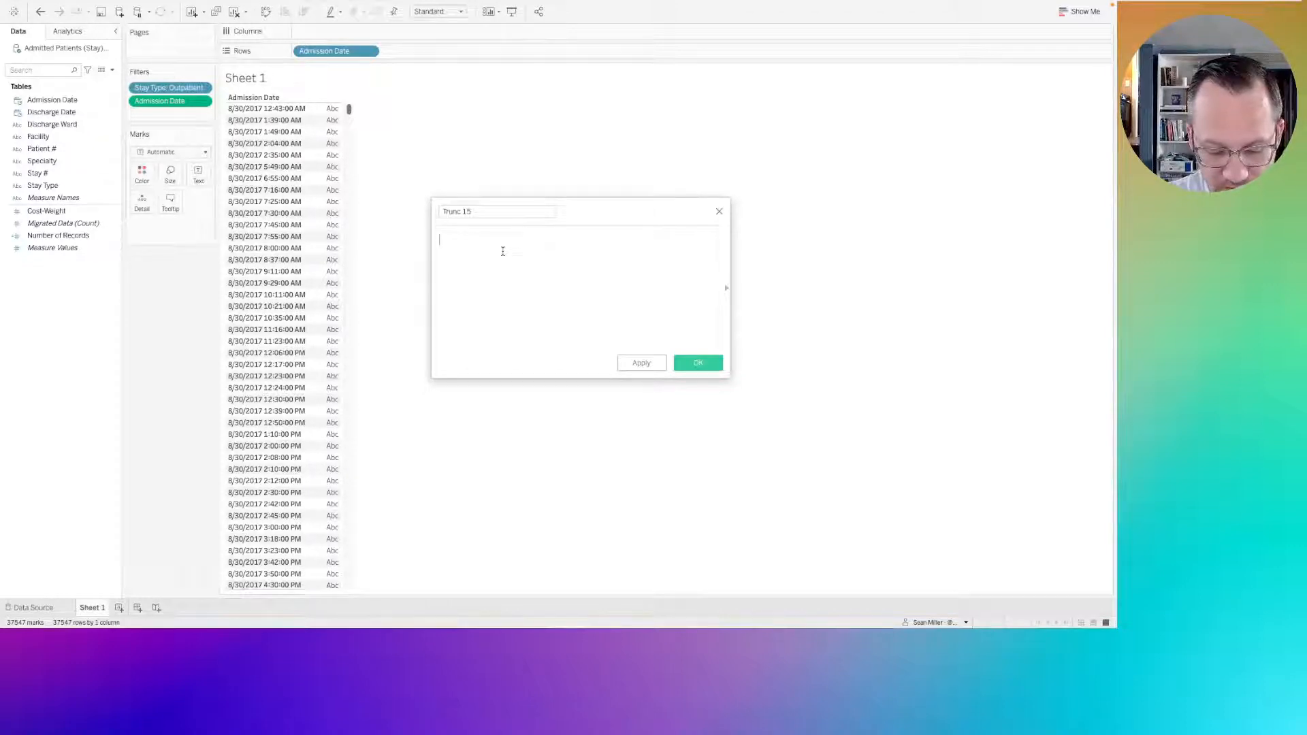
type("Tra")
key("BackSpace")
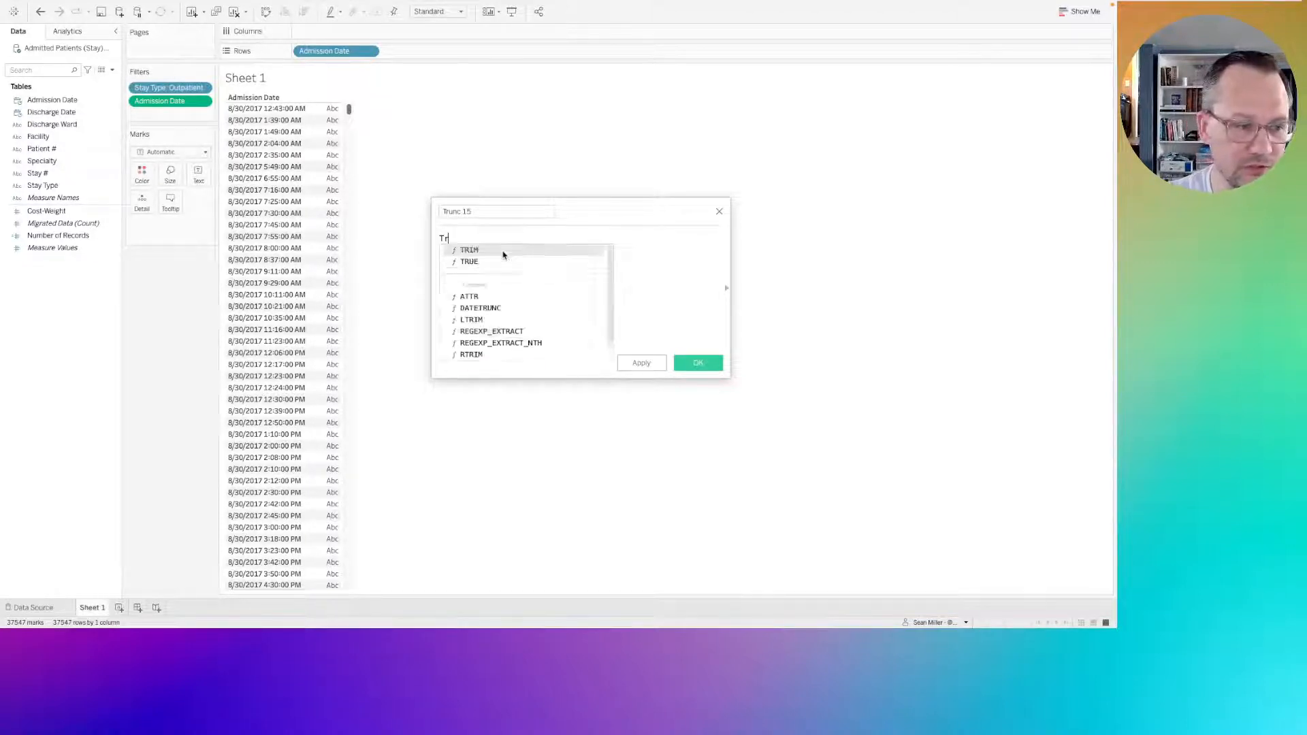
type("un")
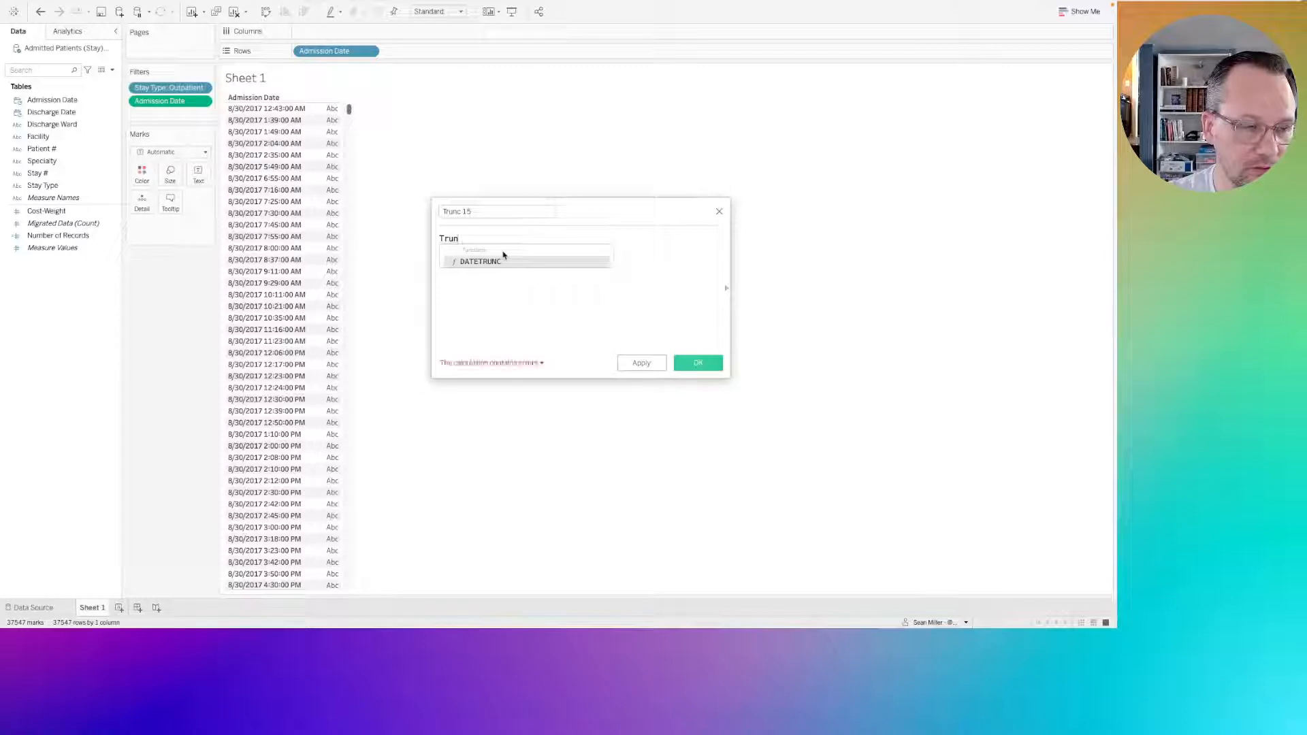
key("BackSpace")
key("BackSpace")
key("BackSpace")
key("BackSpace")
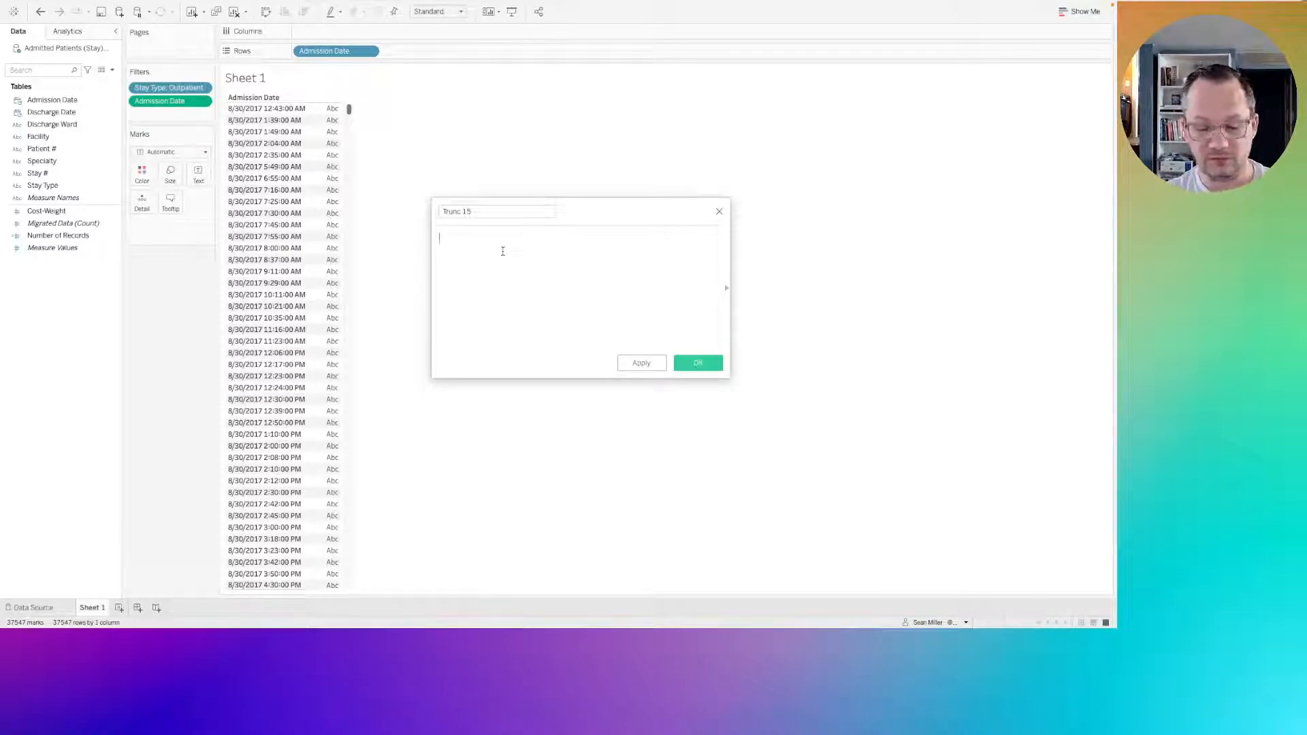
Rename the calculated field being edited from its truncation name to "Convert float".
triple_click(484, 213)
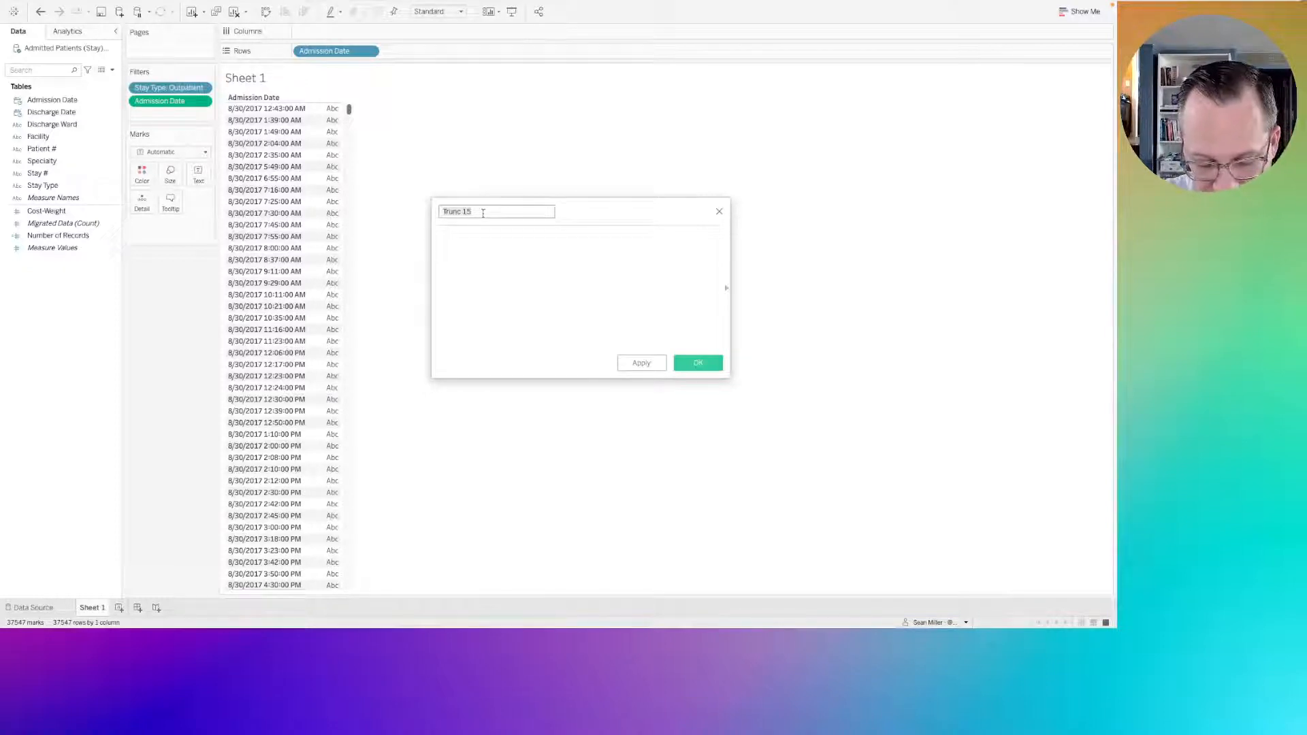
type("Cont")
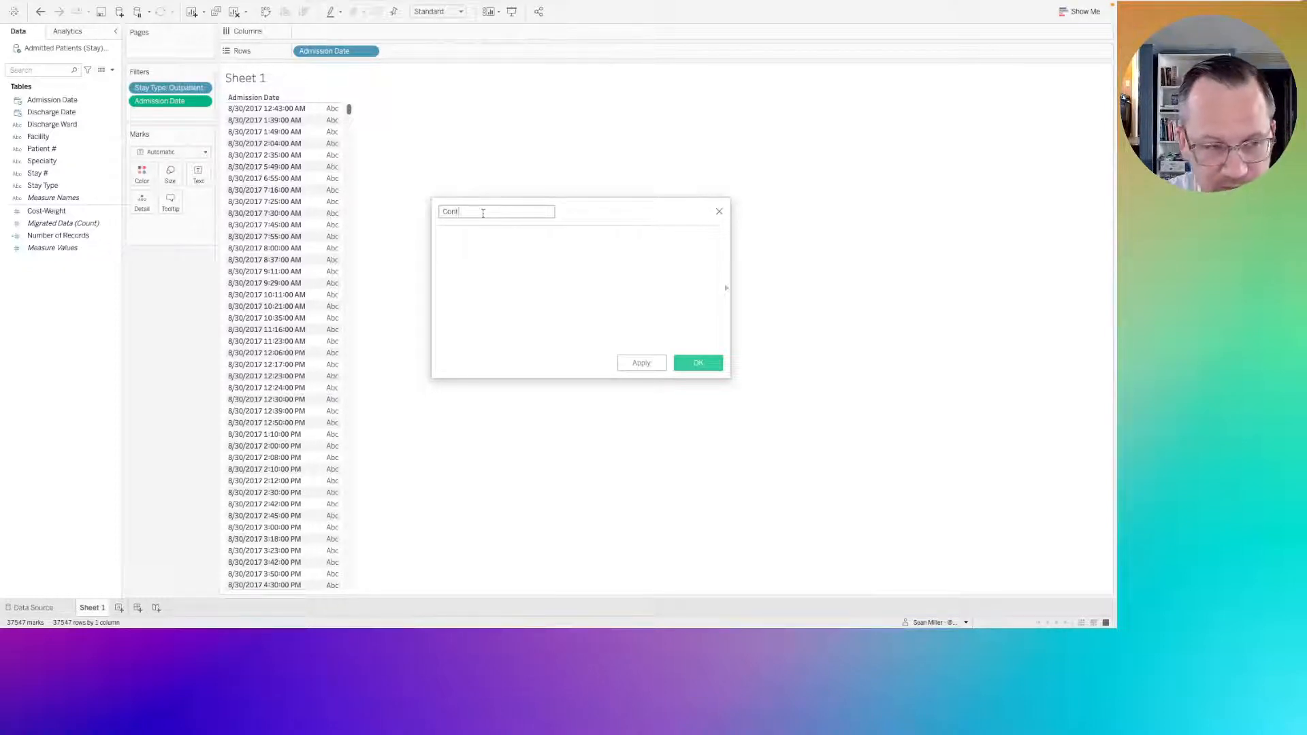
key("BackSpace")
type("vert fl")
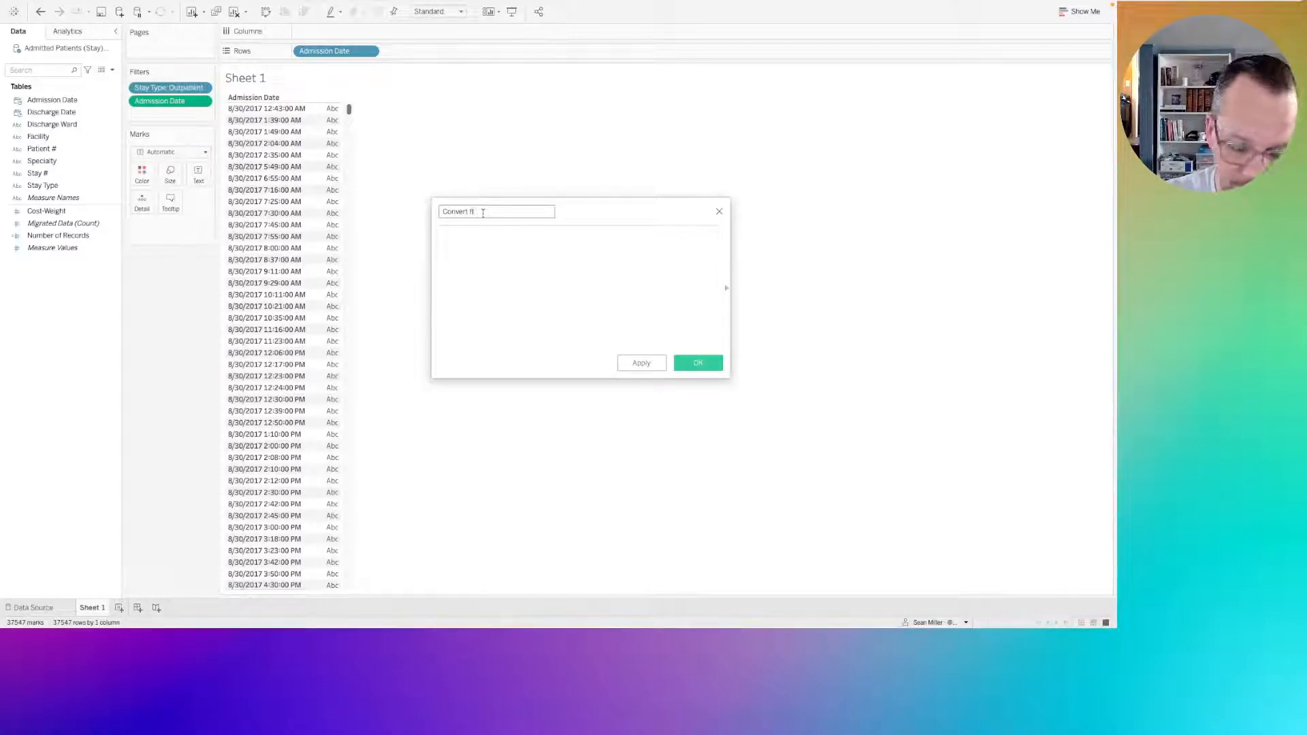
type("agoat")
Enter the formula FLOAT([Admission Date]) in the calculation and enlarge the formula text.
left_click(481, 253)
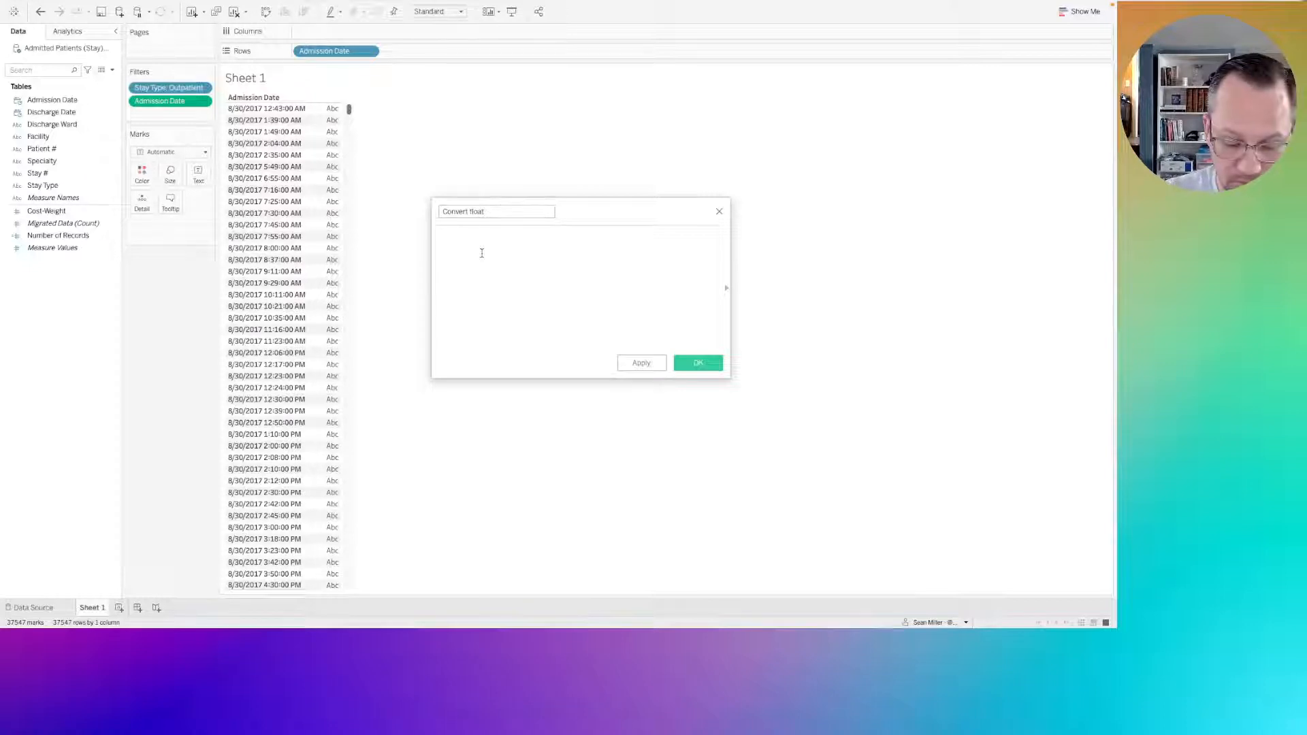
type("flot")
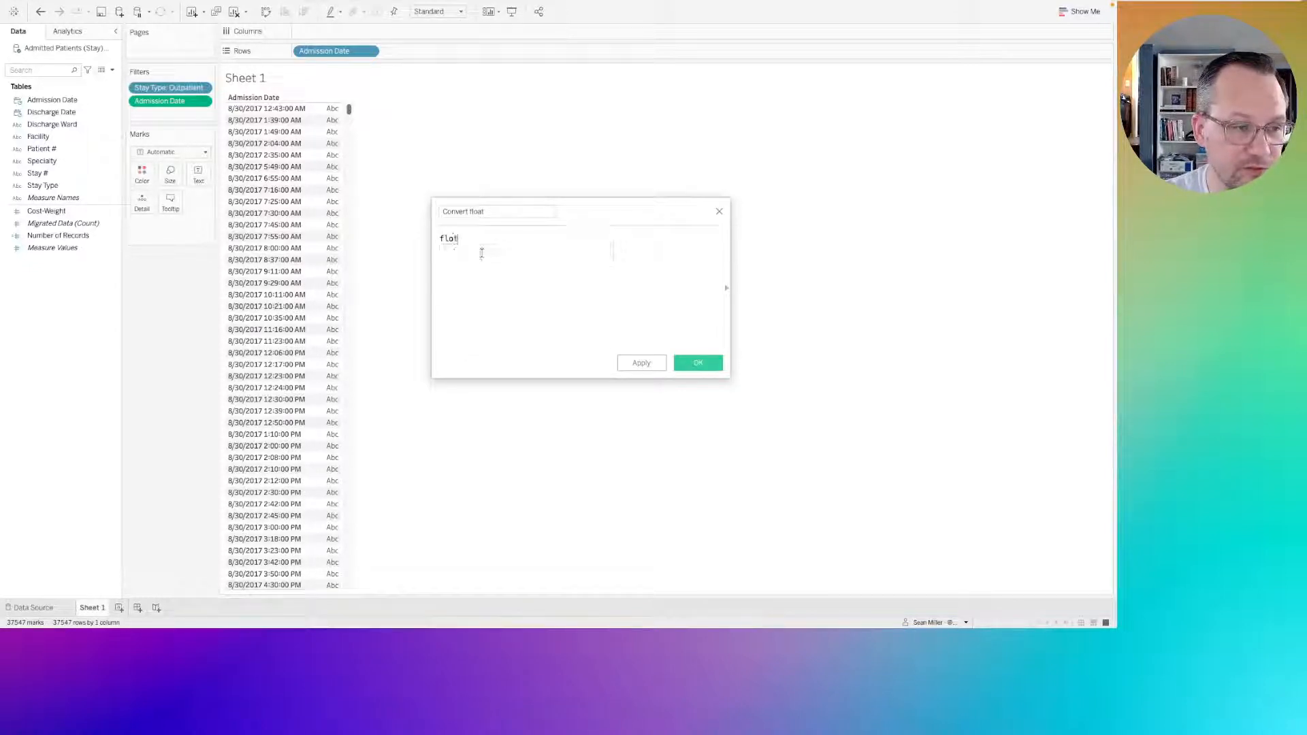
key("BackSpace")
type("a")
key("Return")
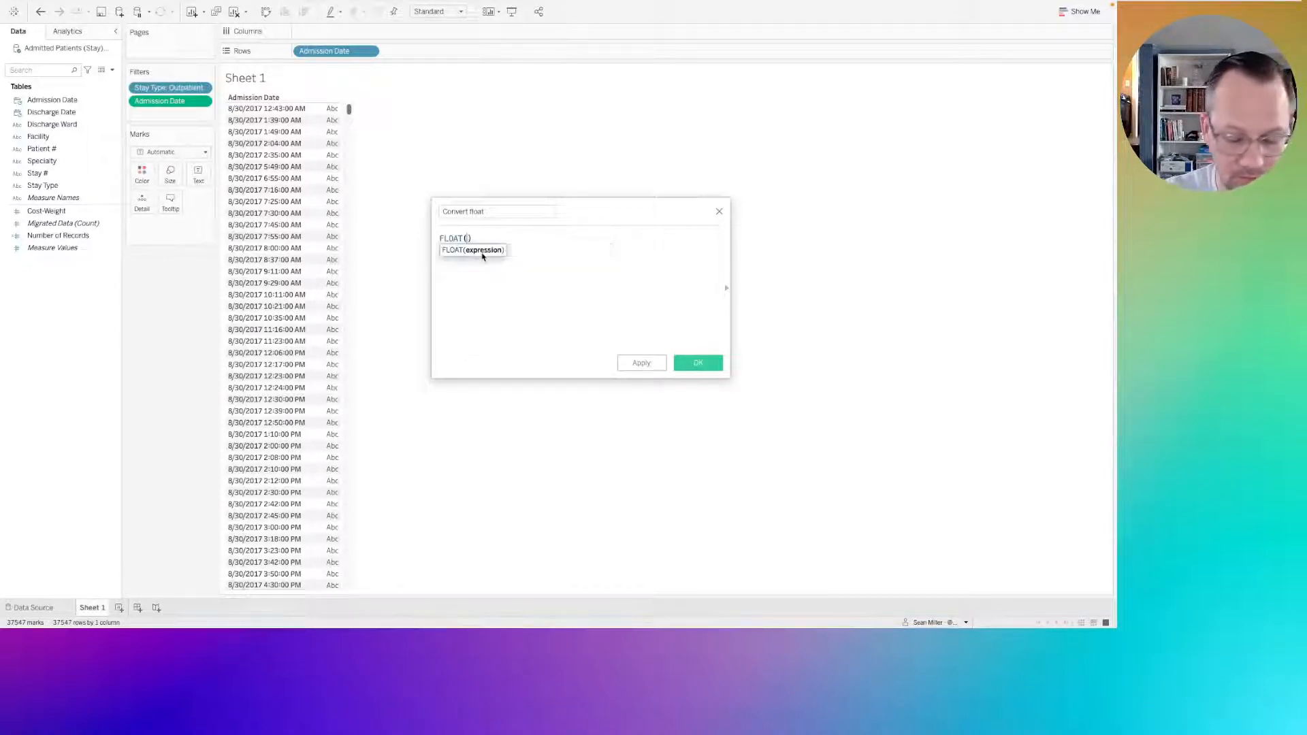
type("adm")
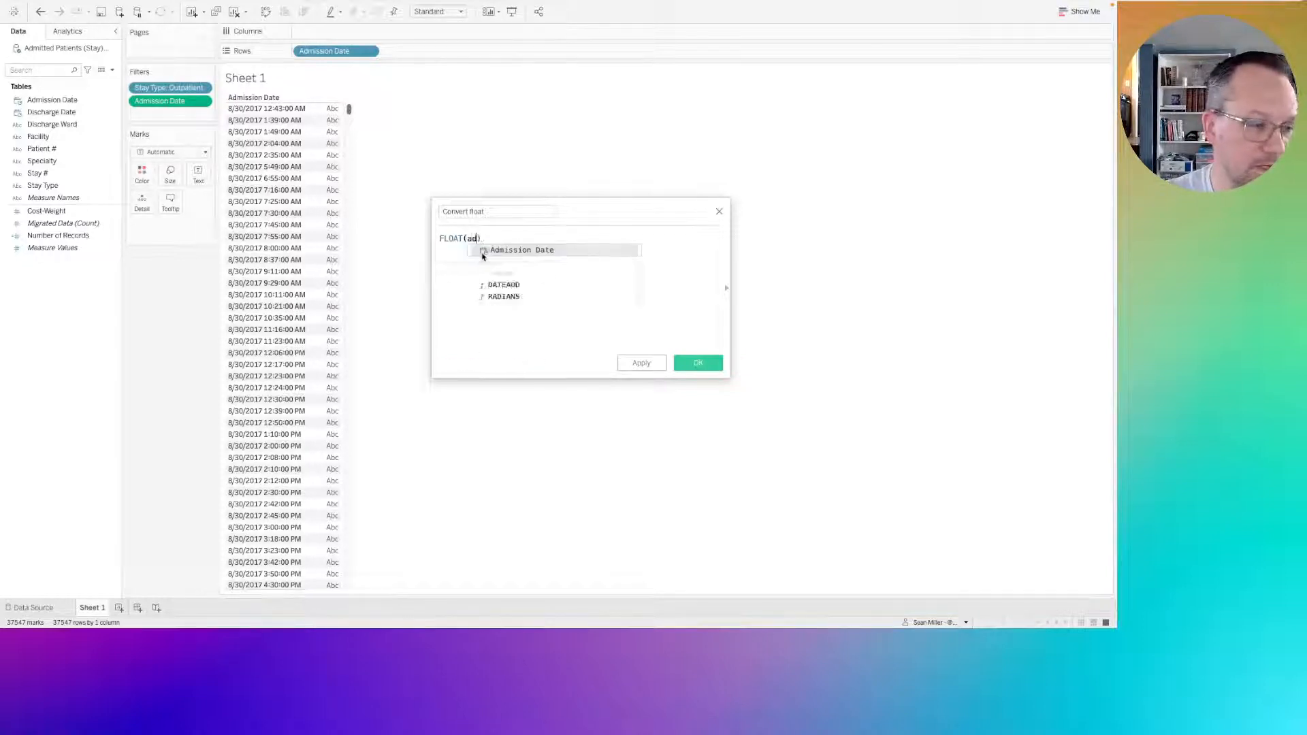
key("Return")
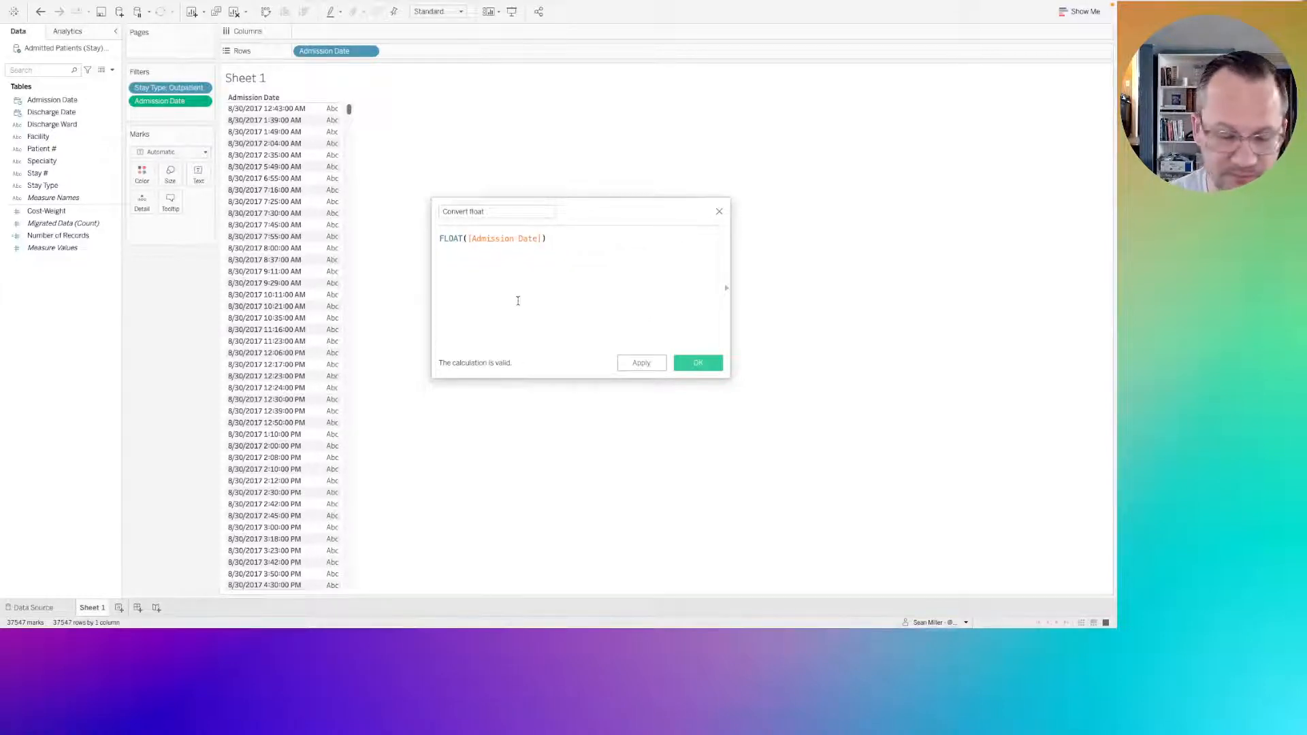
scroll(518, 301, "up", 4)
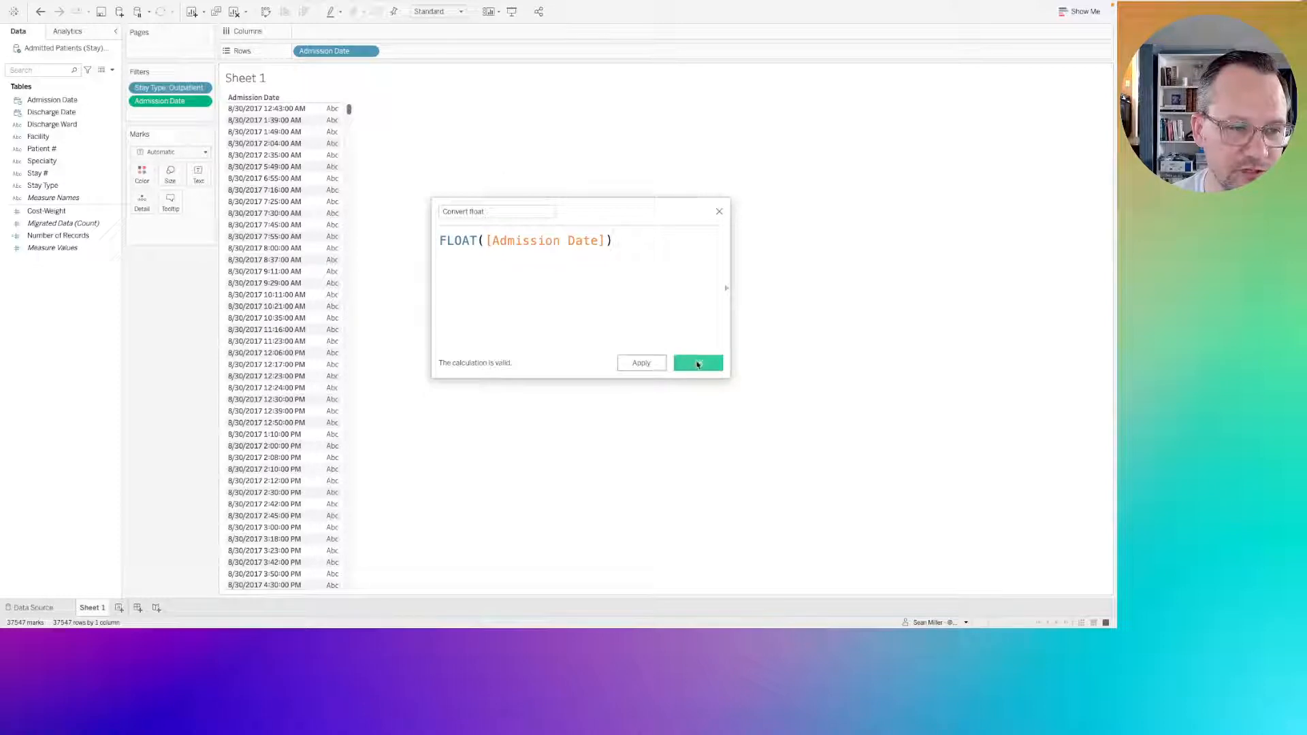
Change the calculated field's name to "Convert Admission Float" and save it.
left_click(550, 210)
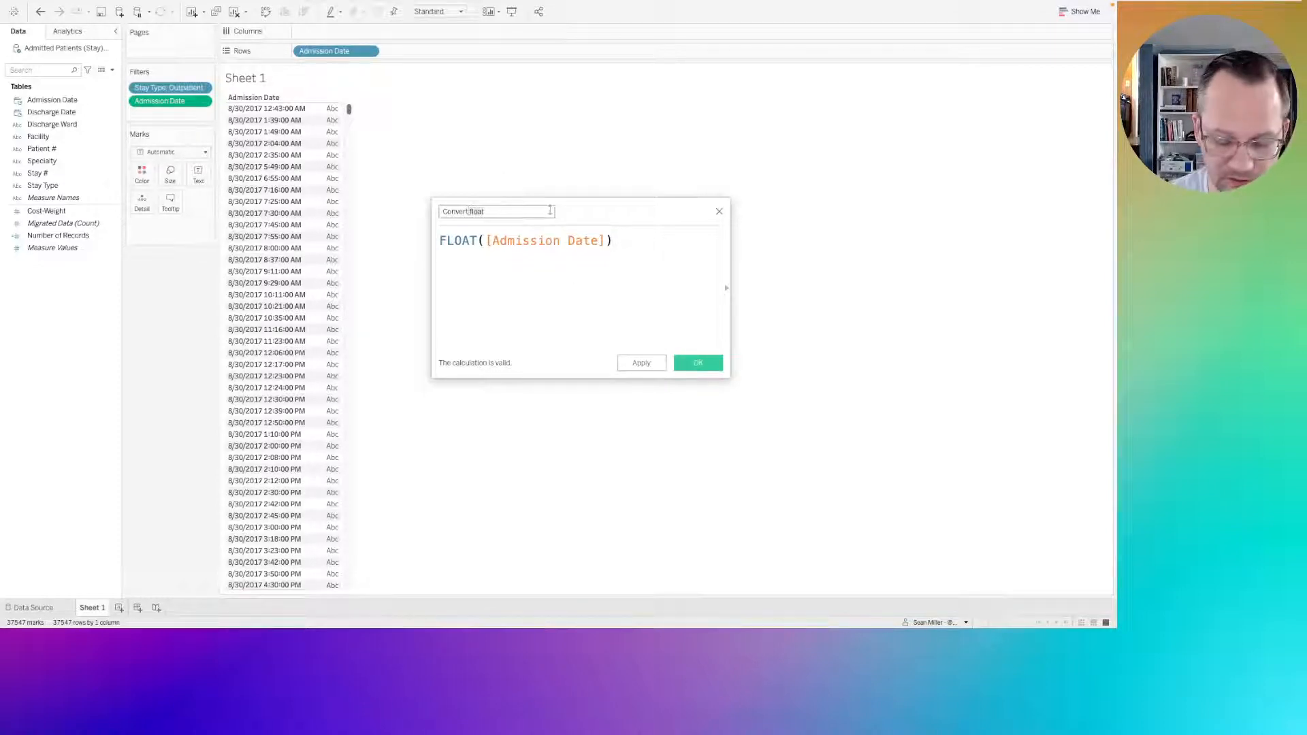
type("Admission")
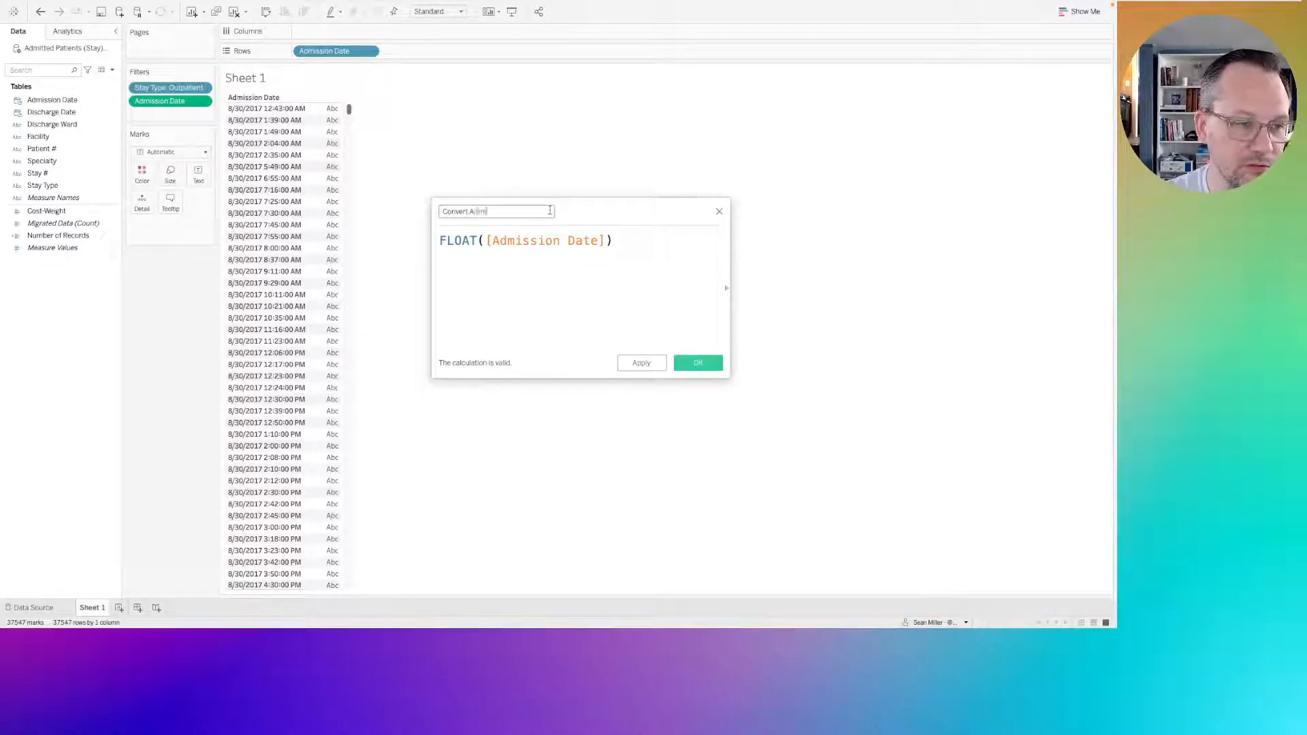
type(" Float")
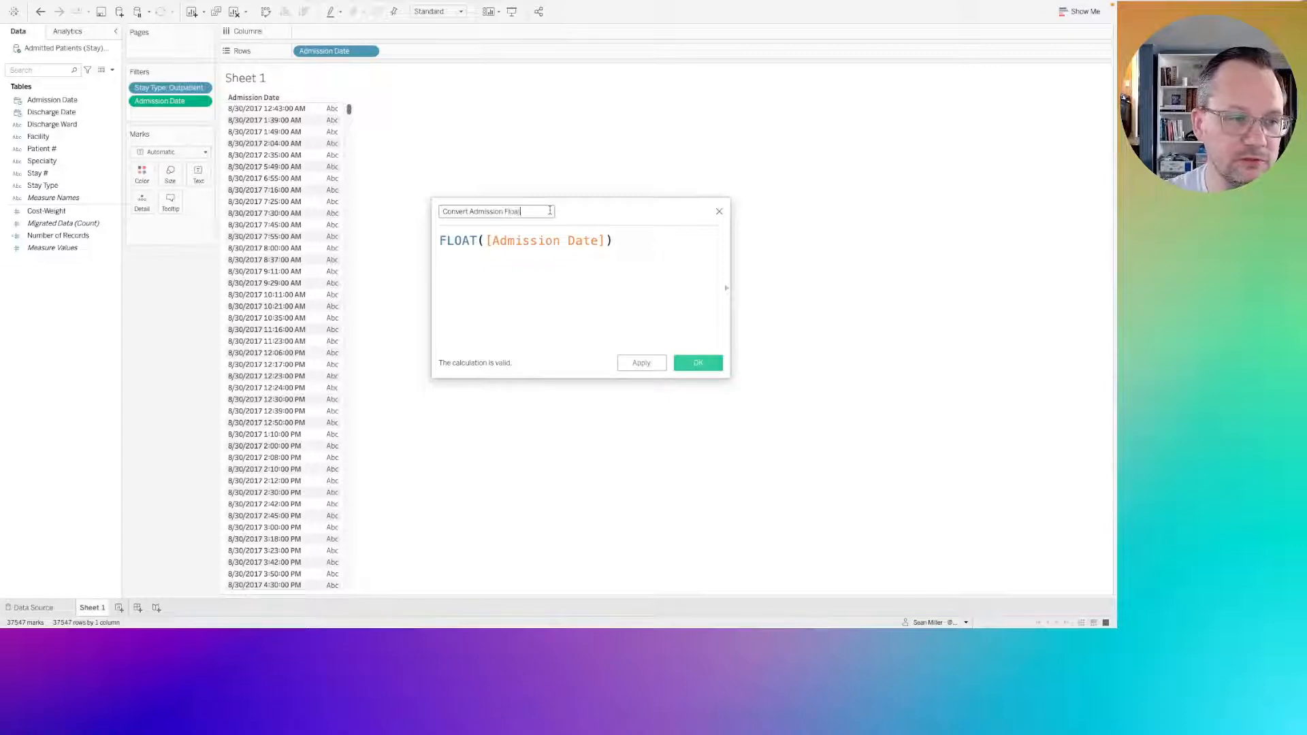
left_click(681, 363)
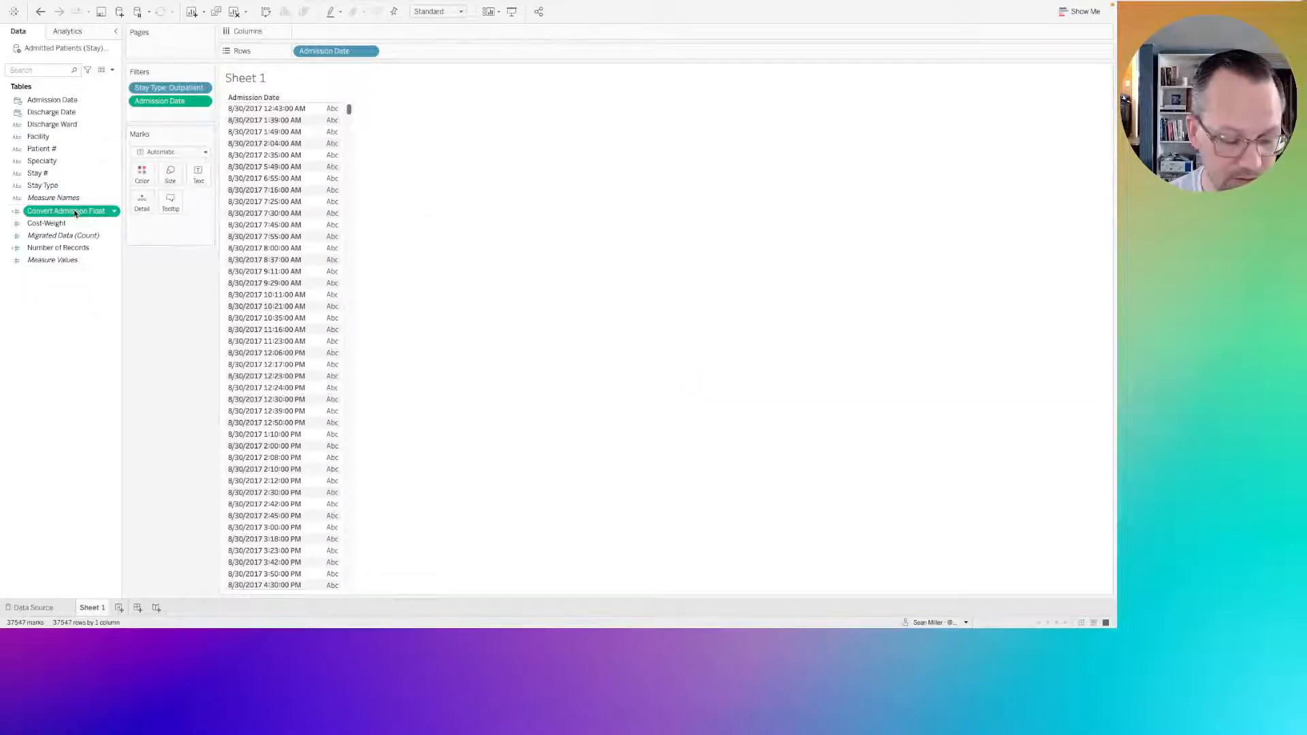
Place Convert Admission Float on Rows after Admission Date without aggregation and make it discrete.
left_click_drag(75, 214, 426, 53)
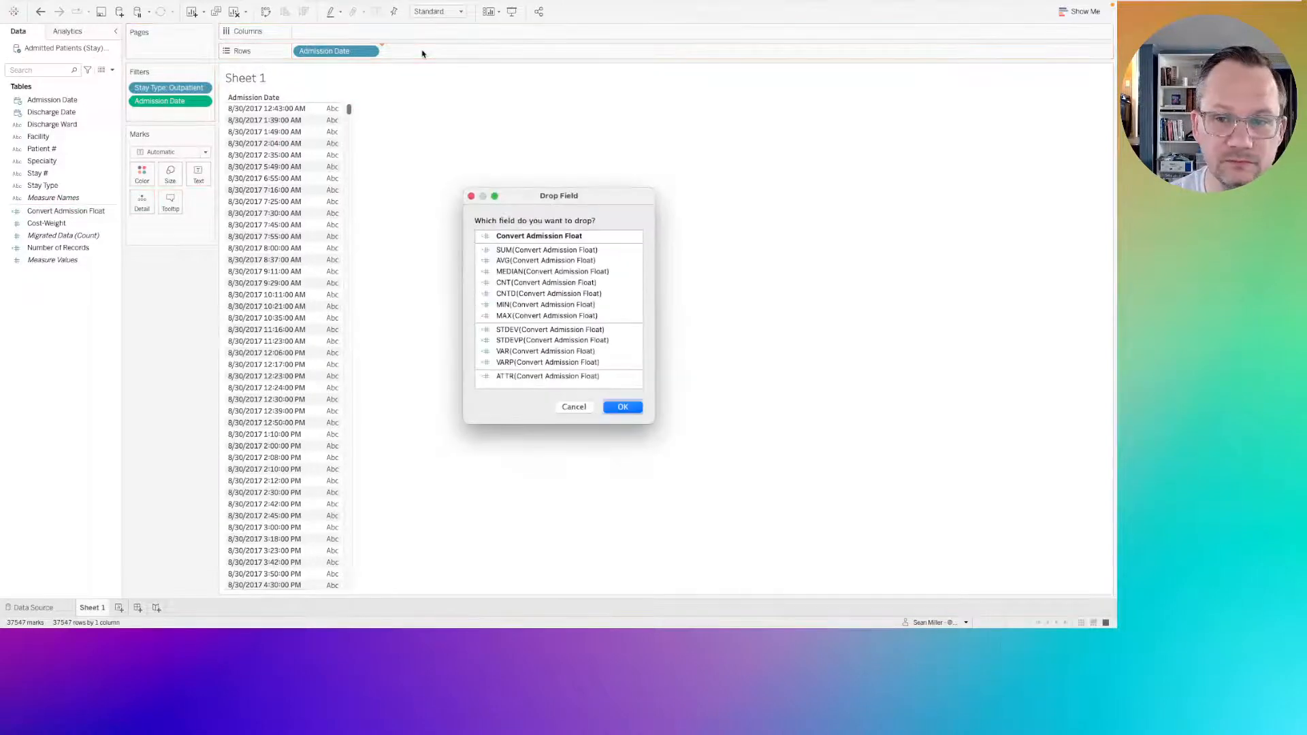
left_click(623, 407)
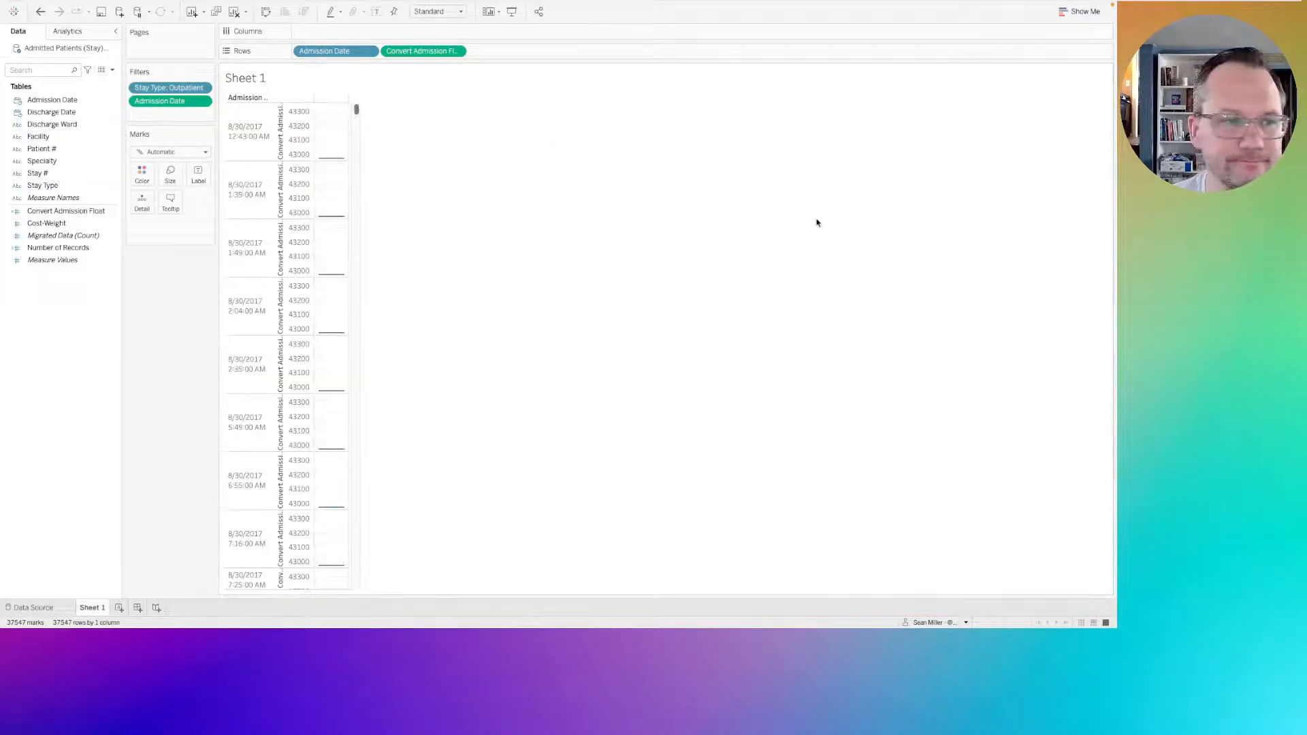
left_click(457, 51)
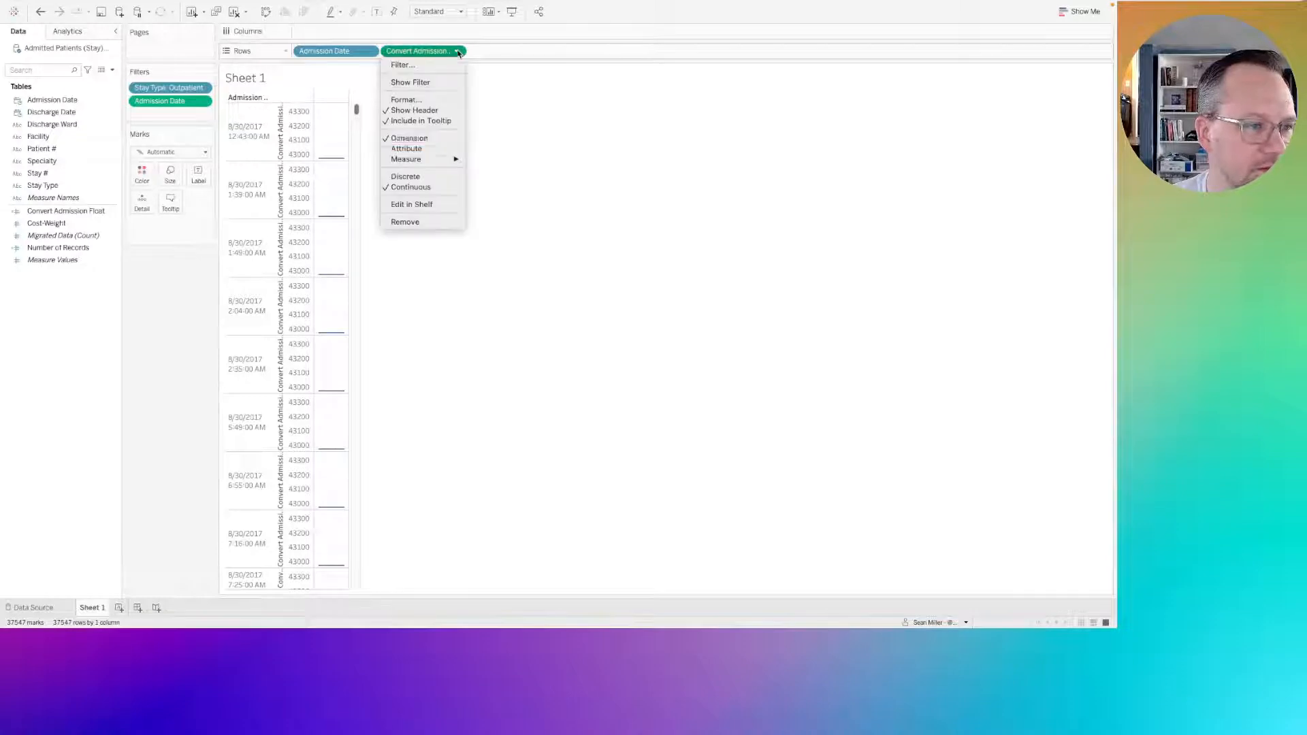
left_click(428, 178)
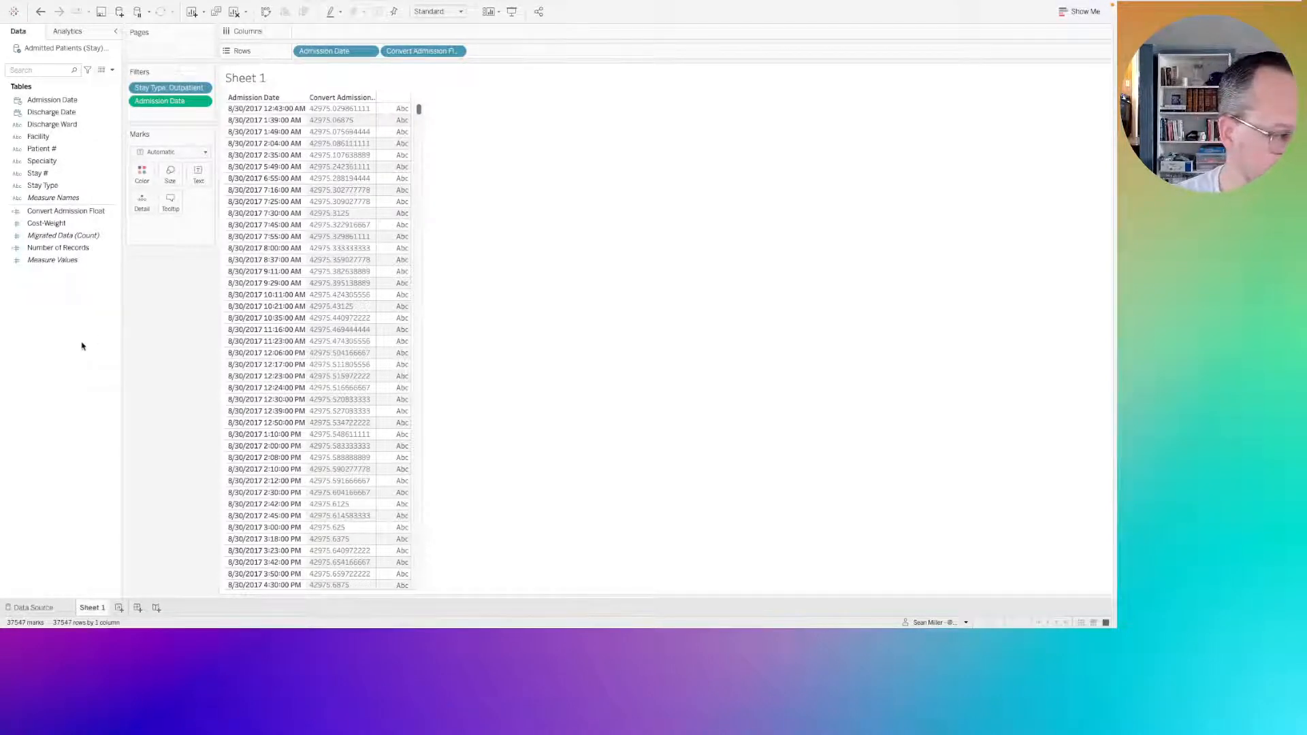
Create a new calculated field and insert the Convert Admission Float field into its formula.
right_click(81, 347)
left_click(82, 346)
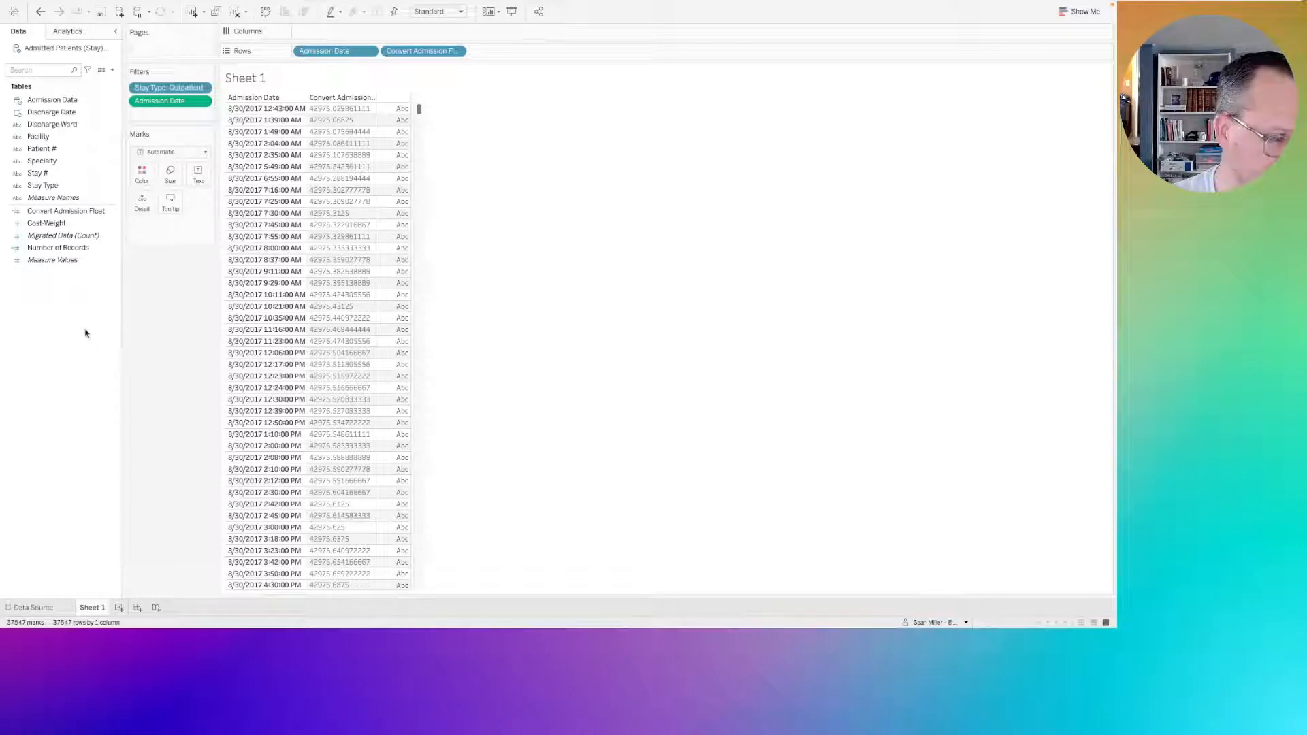
right_click(74, 333)
left_click(94, 336)
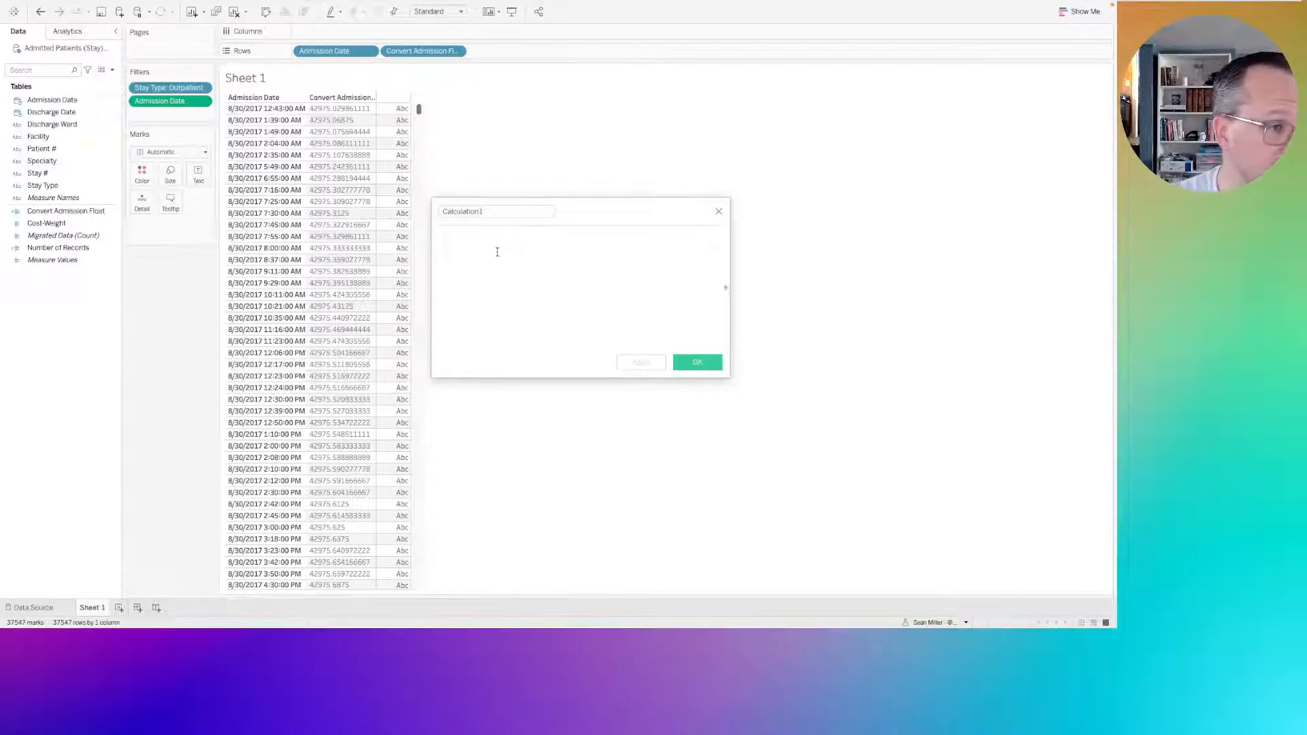
left_click(76, 214)
left_click_drag(77, 214, 528, 259)
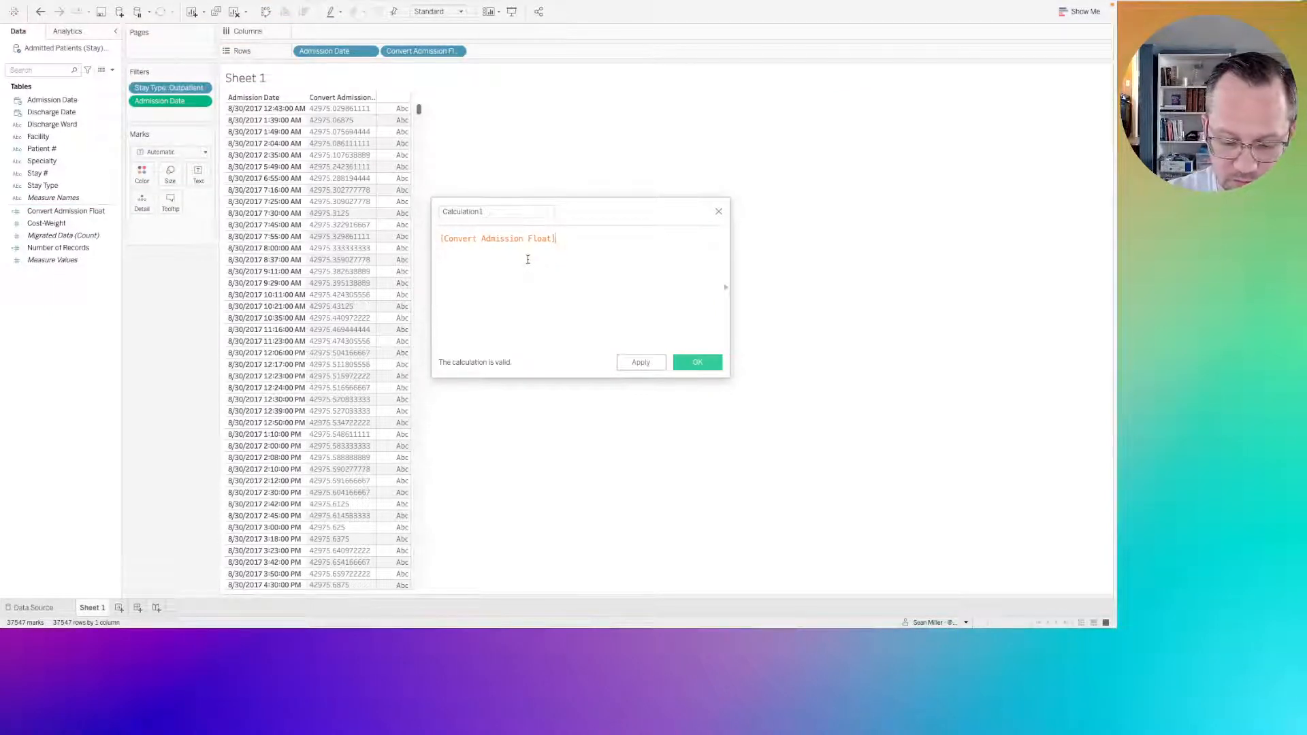
Multiply Convert Admission Float by (24*60/15) in the new calculation's formula.
type("*")
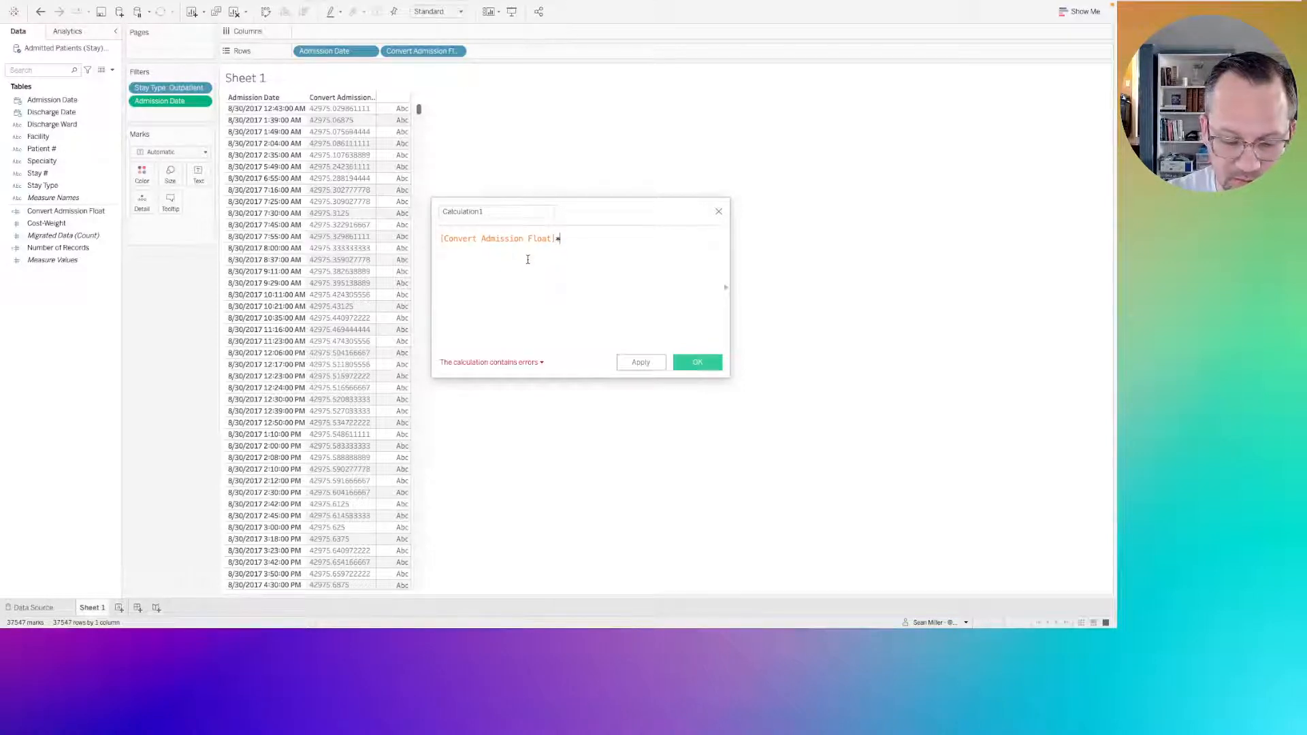
type("(")
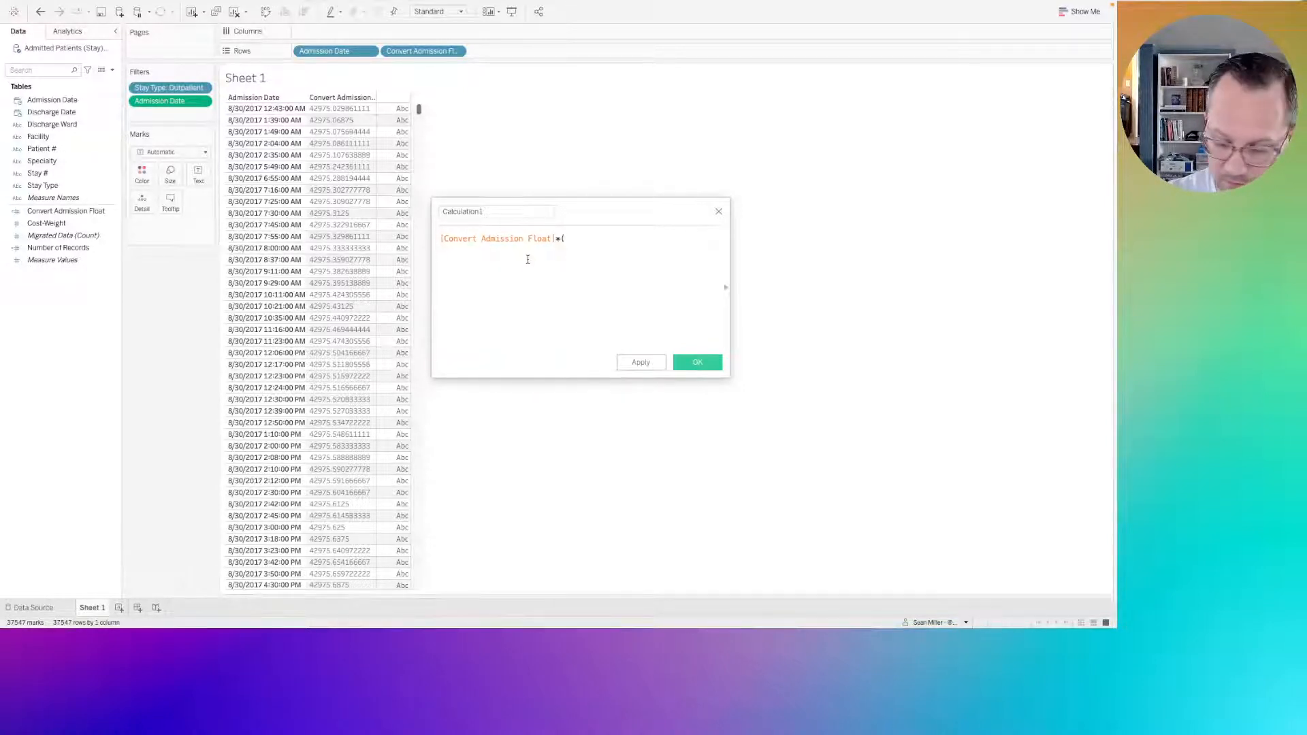
type("24*")
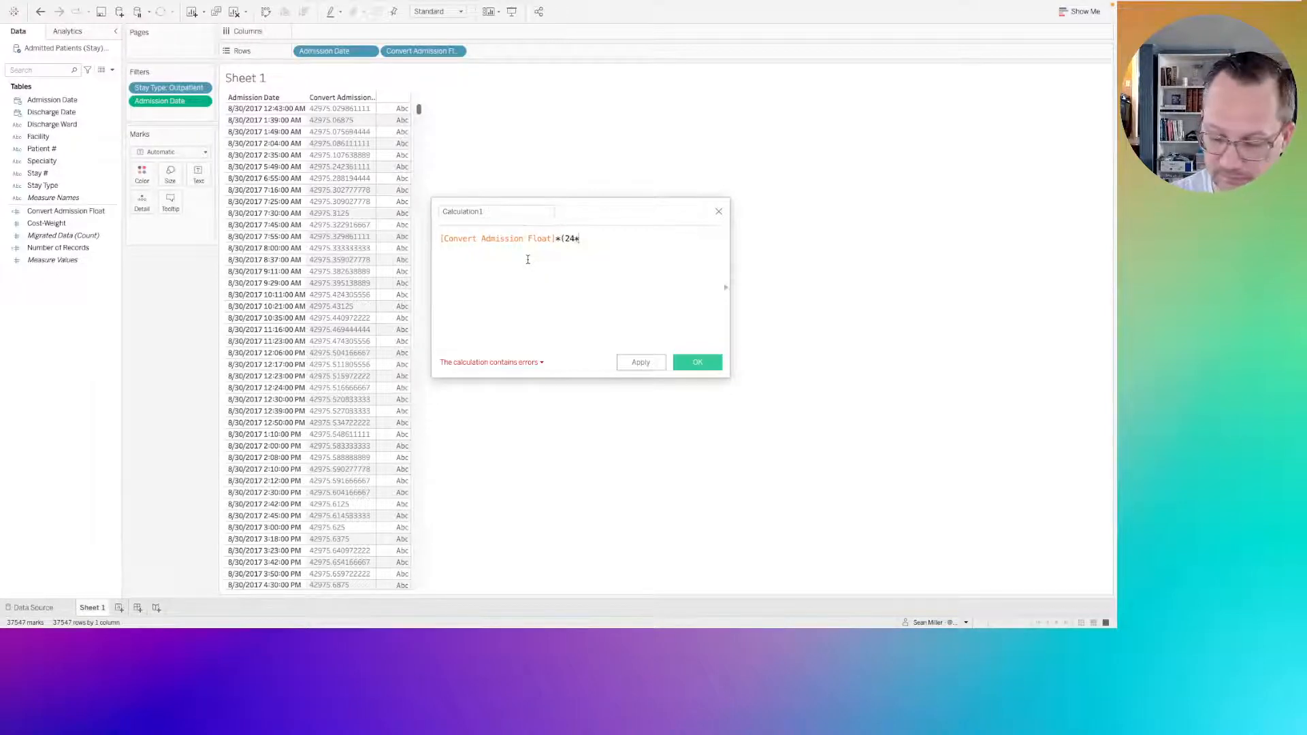
type("60/")
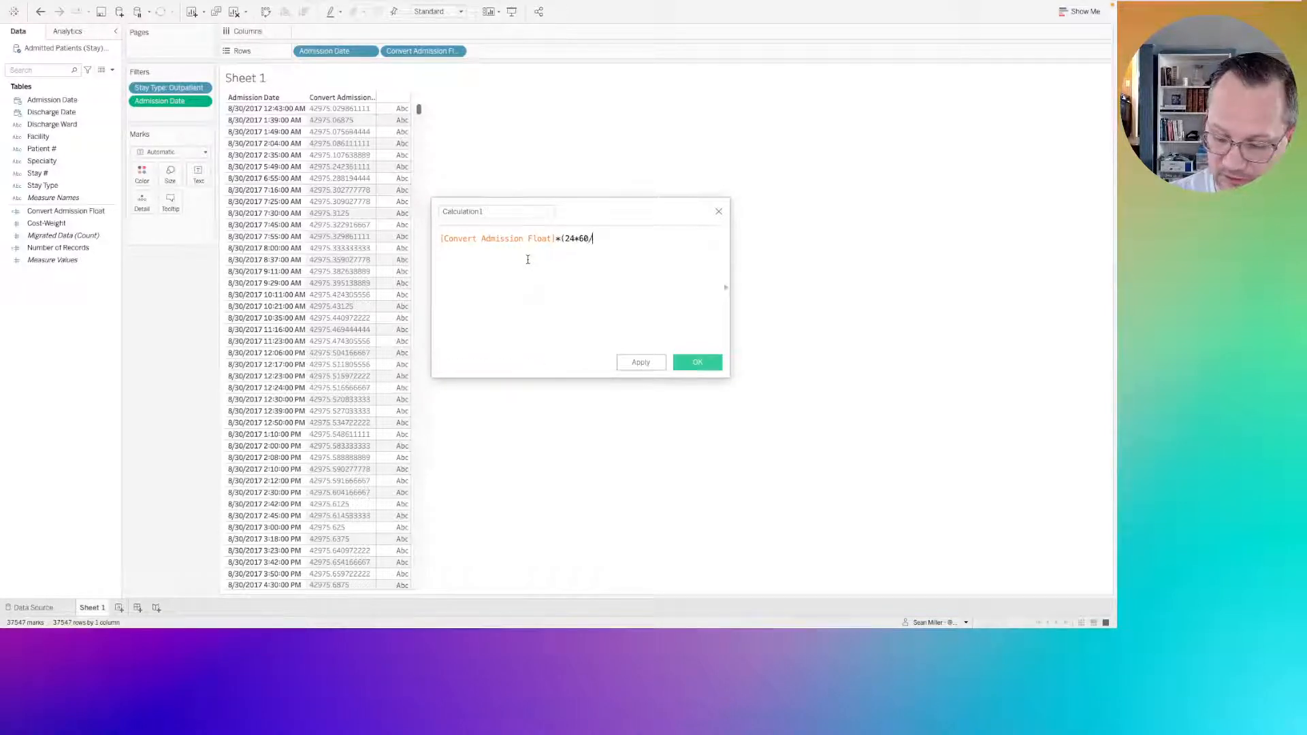
type("15")
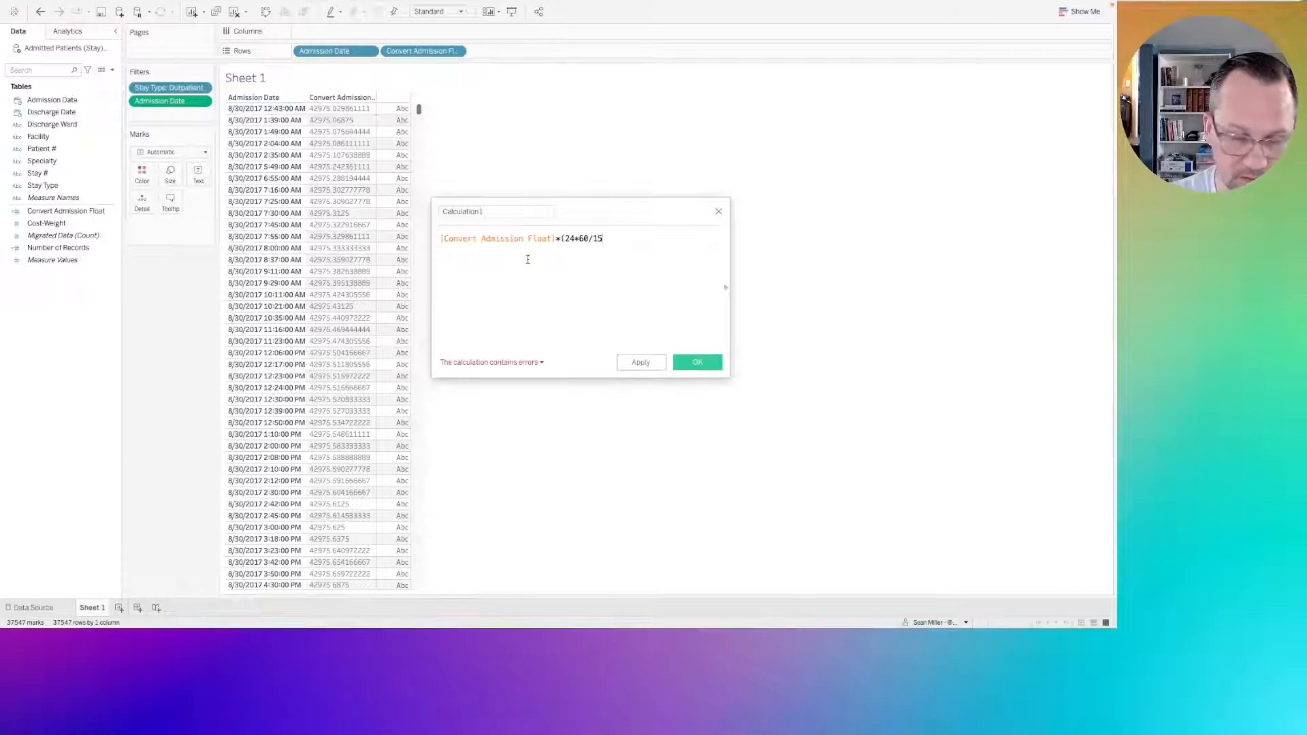
type(")")
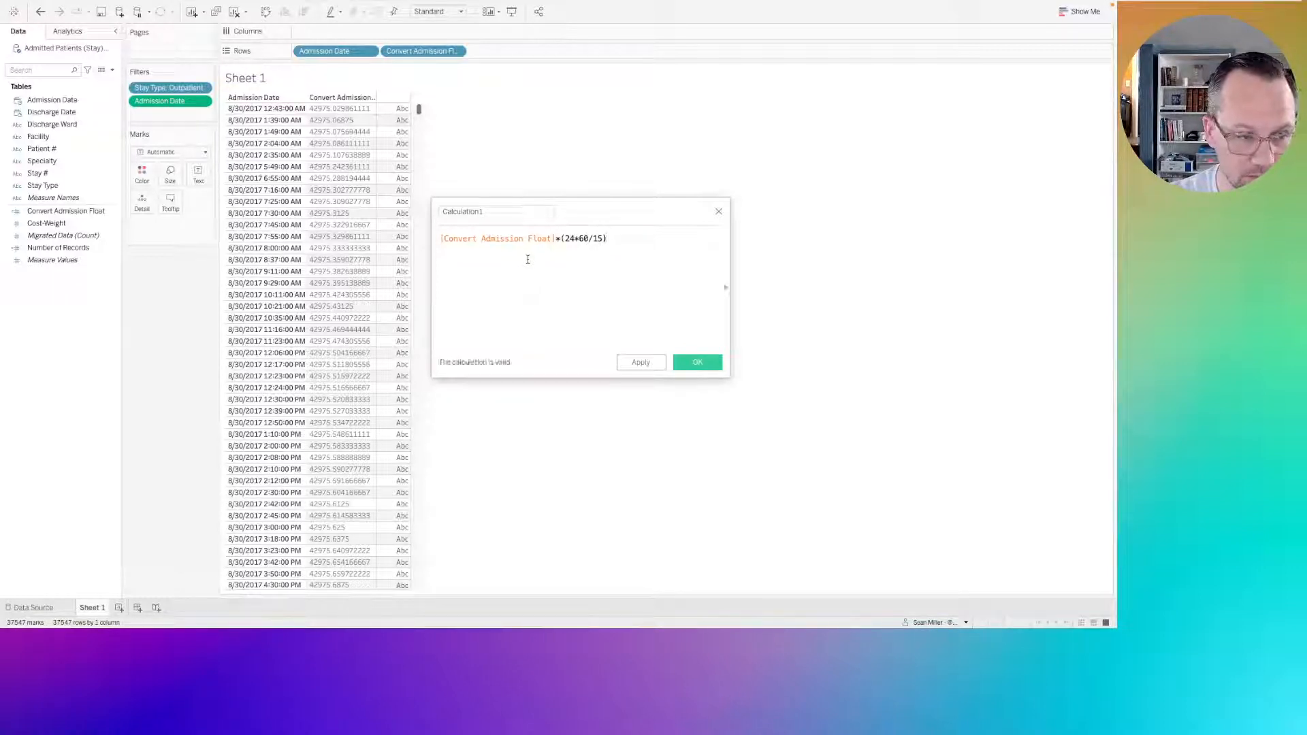
type(")")
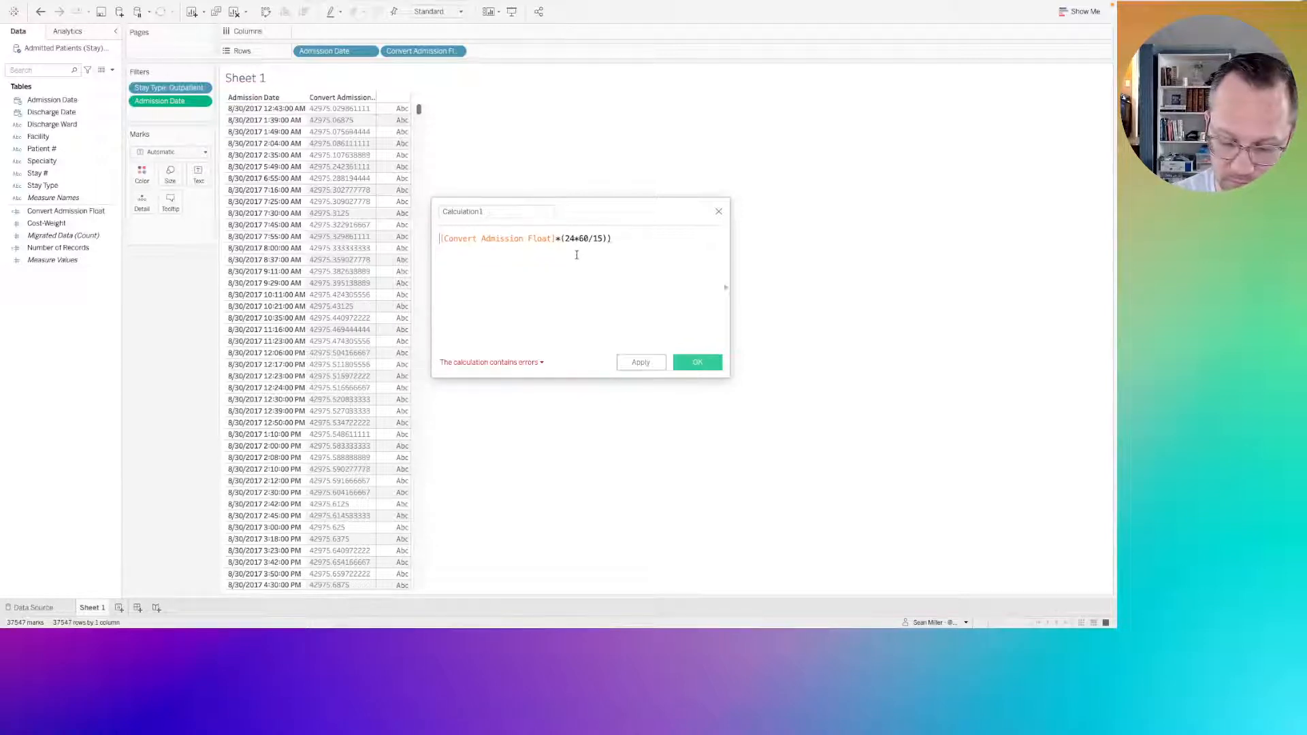
type("(")
Enclose the Convert Admission Float product in parentheses, divide it by (24*60/15), and save the calculated field.
left_click(621, 241)
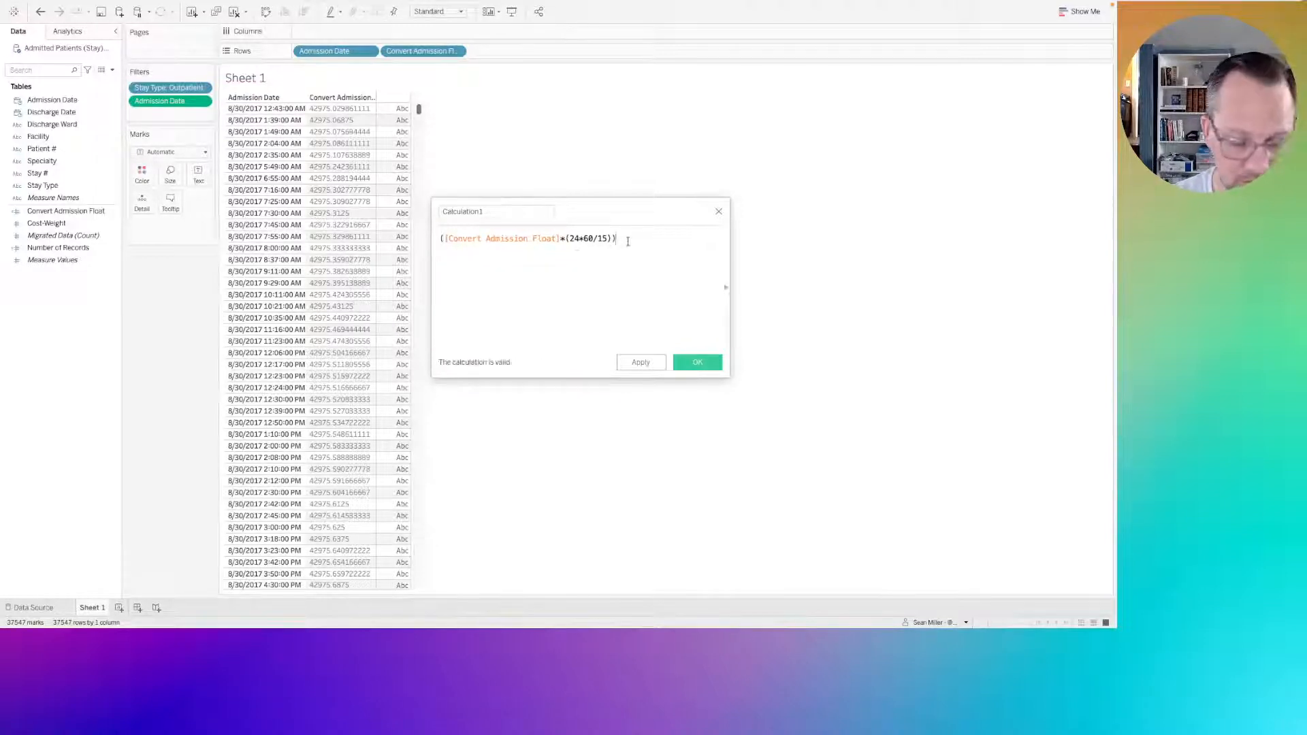
type("/")
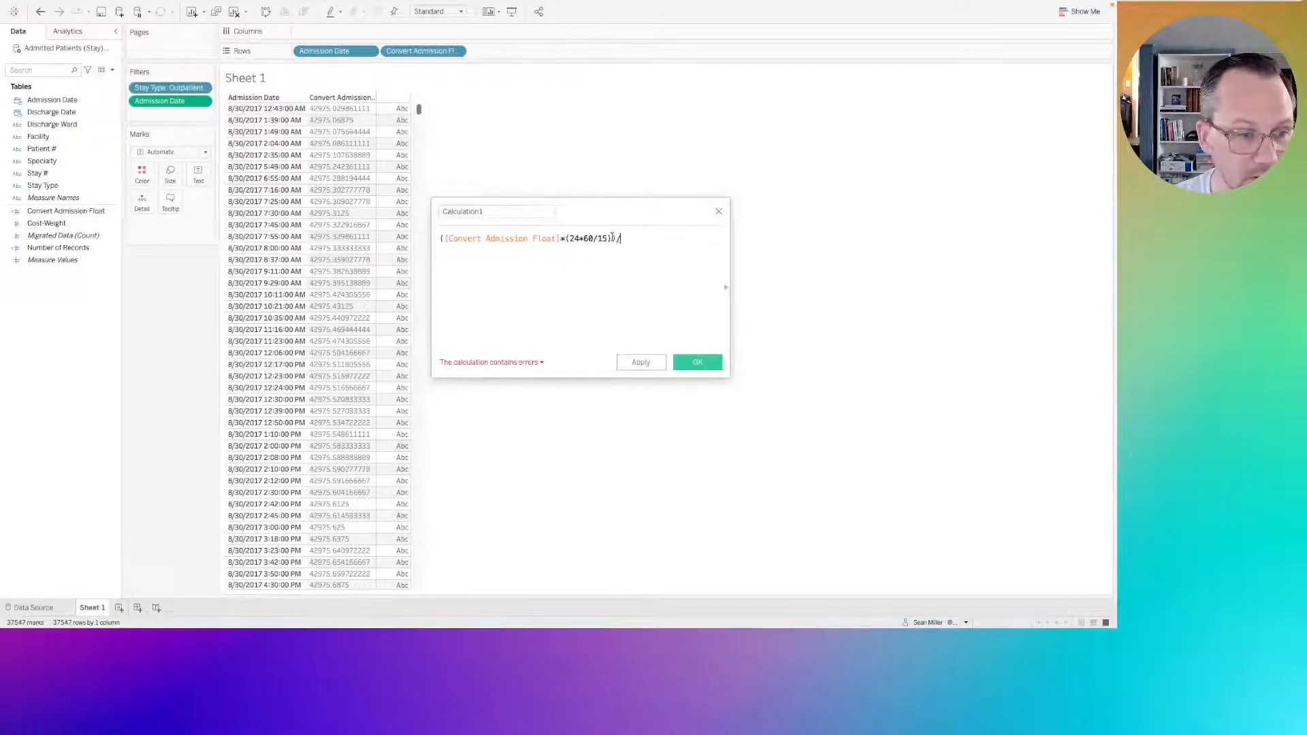
left_click_drag(611, 239, 566, 238)
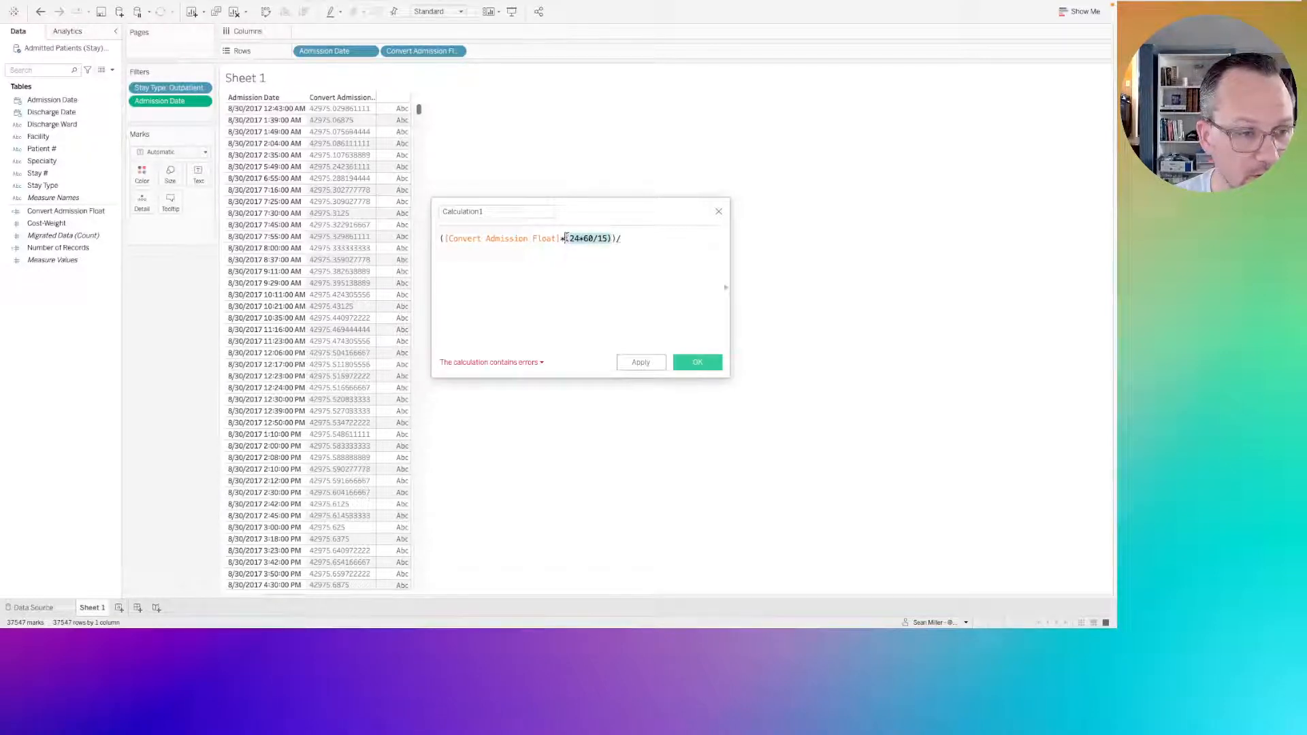
key("ctrl+c")
left_click(633, 237)
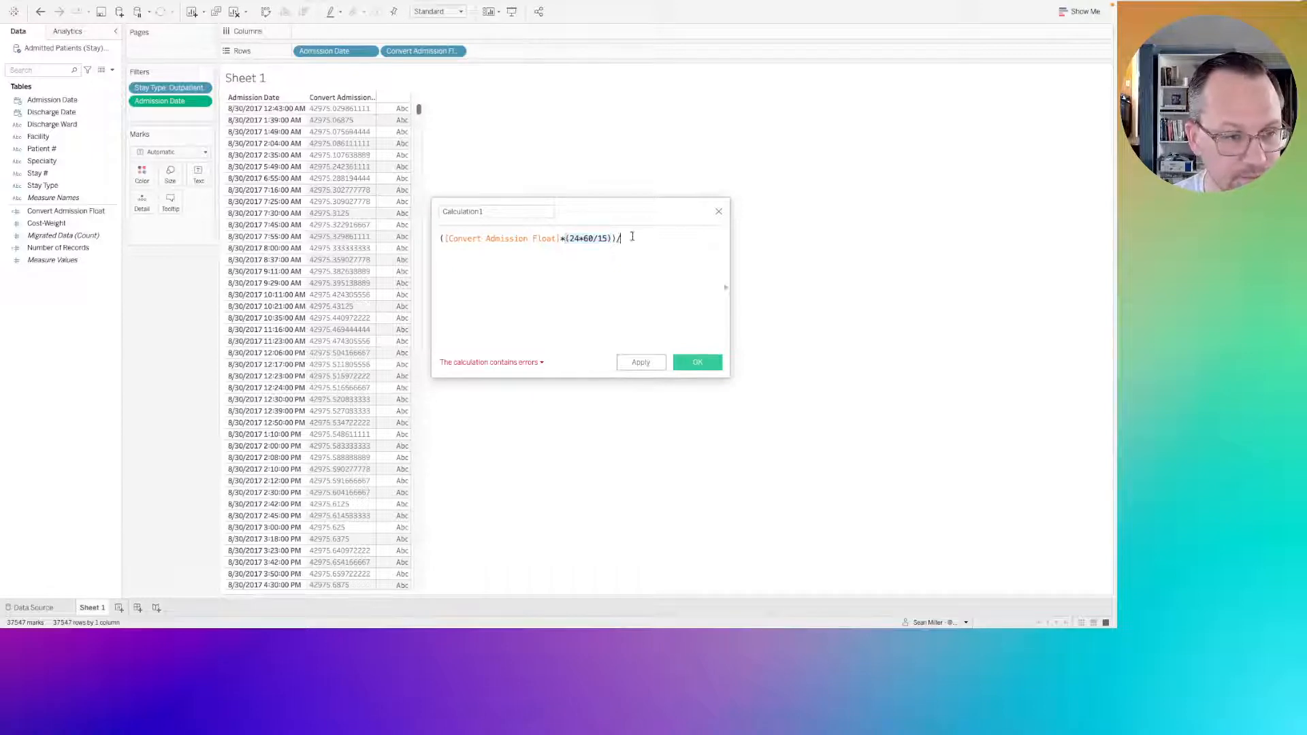
key("ctrl+v")
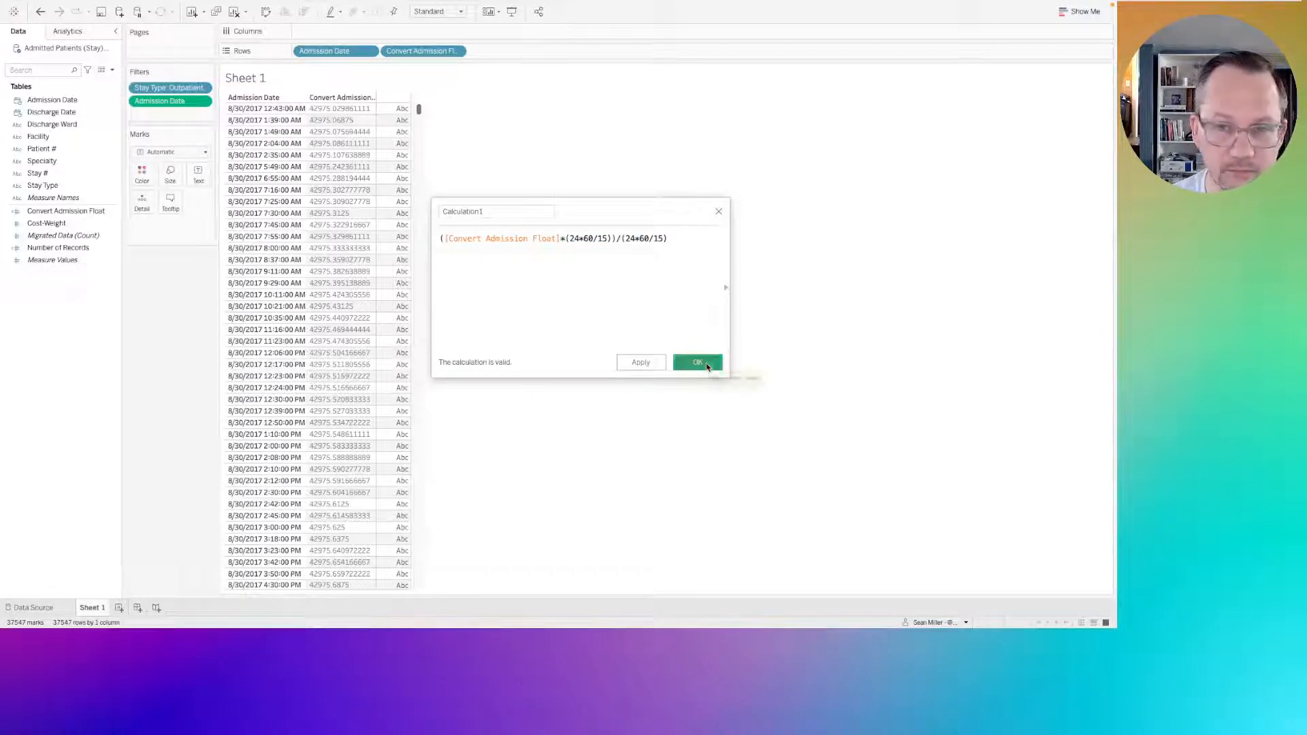
left_click(705, 365)
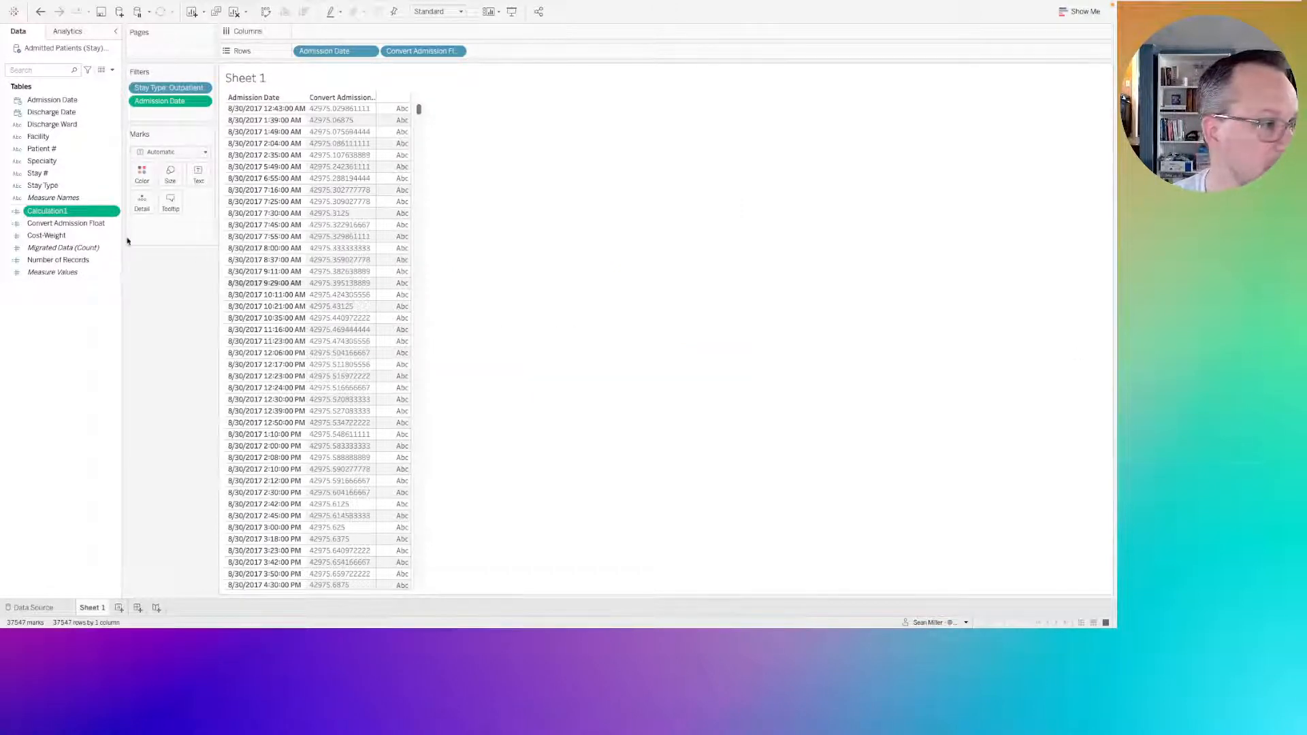
Place Calculation1 in the view as text and take it off again.
left_click_drag(53, 212, 195, 175)
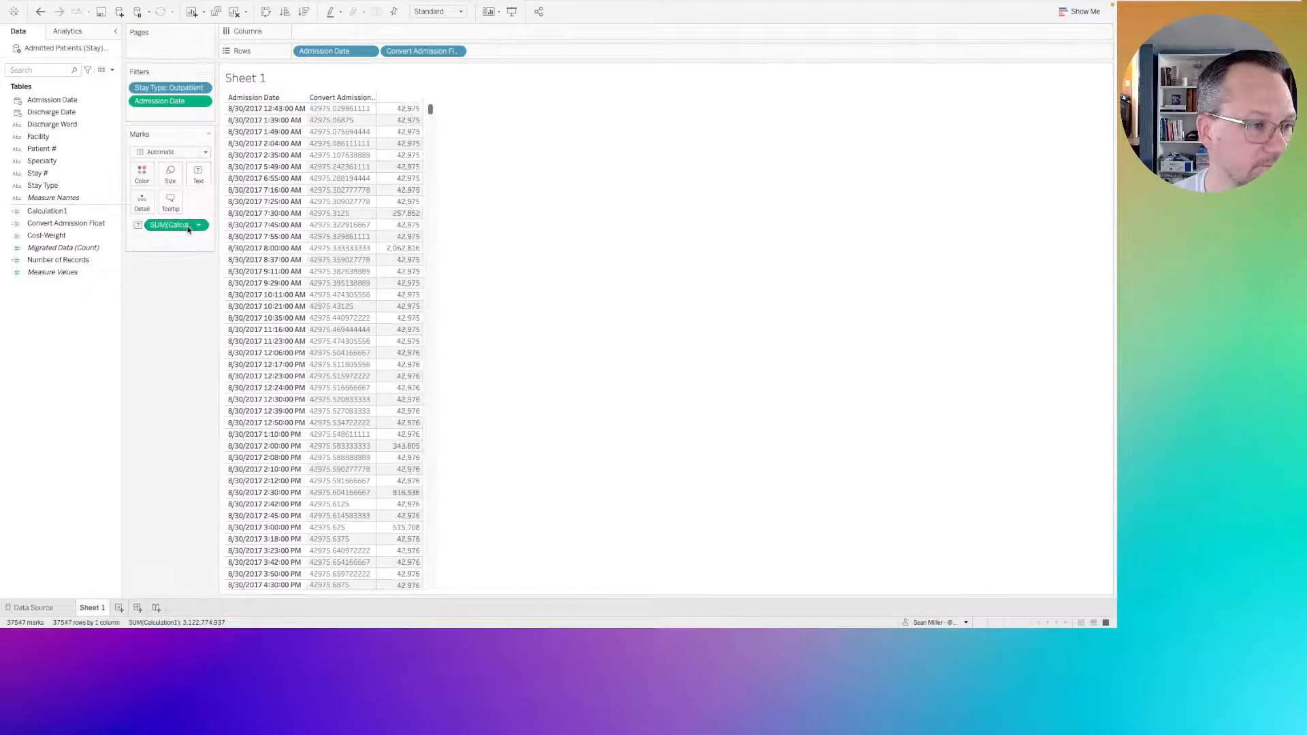
left_click_drag(180, 227, 56, 312)
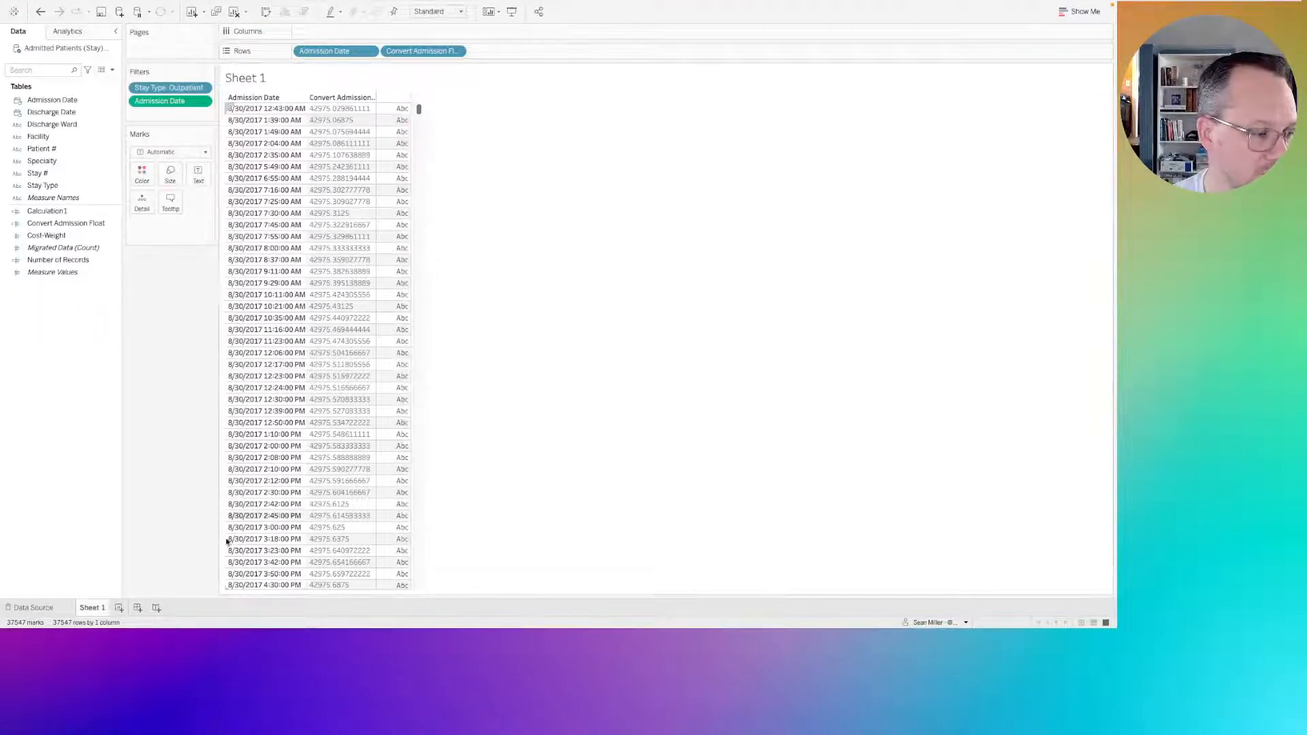
Create a new calculated field based on Calculation1 and name it "Arrival Bucket".
right_click(61, 212)
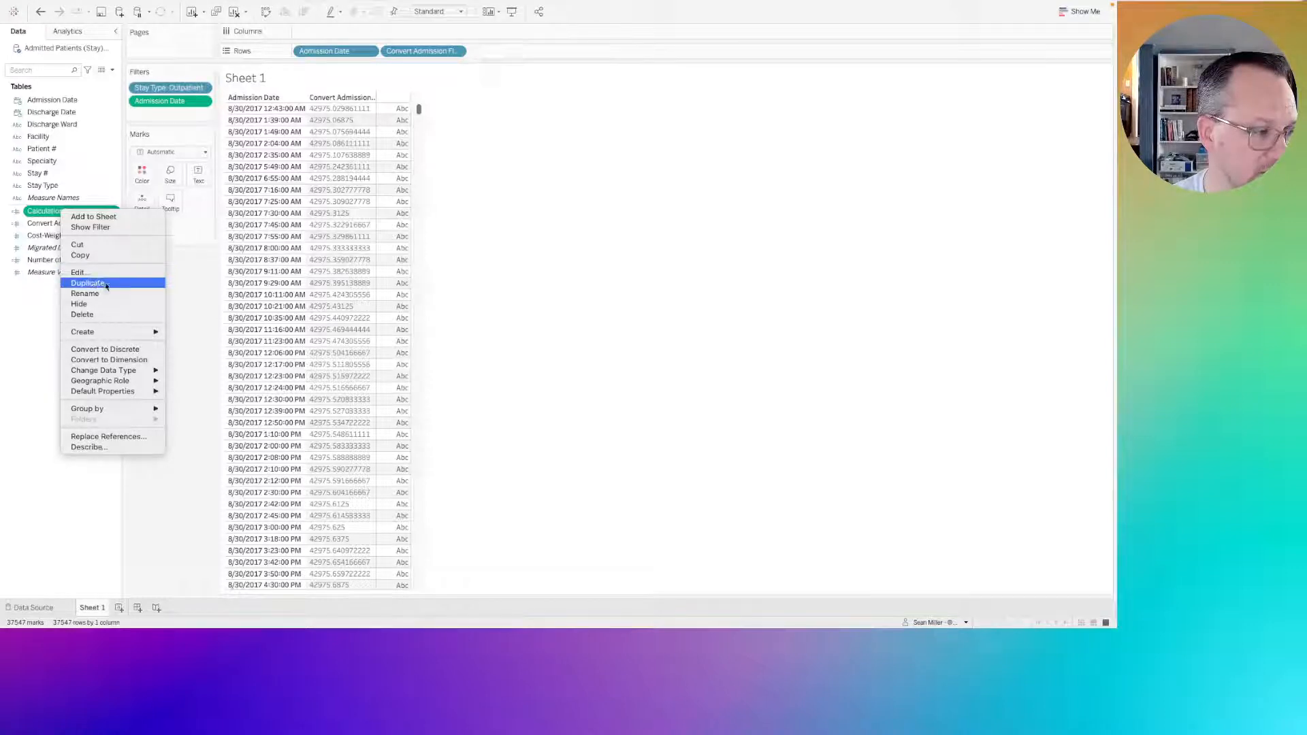
mouse_move(109, 332)
left_click(209, 338)
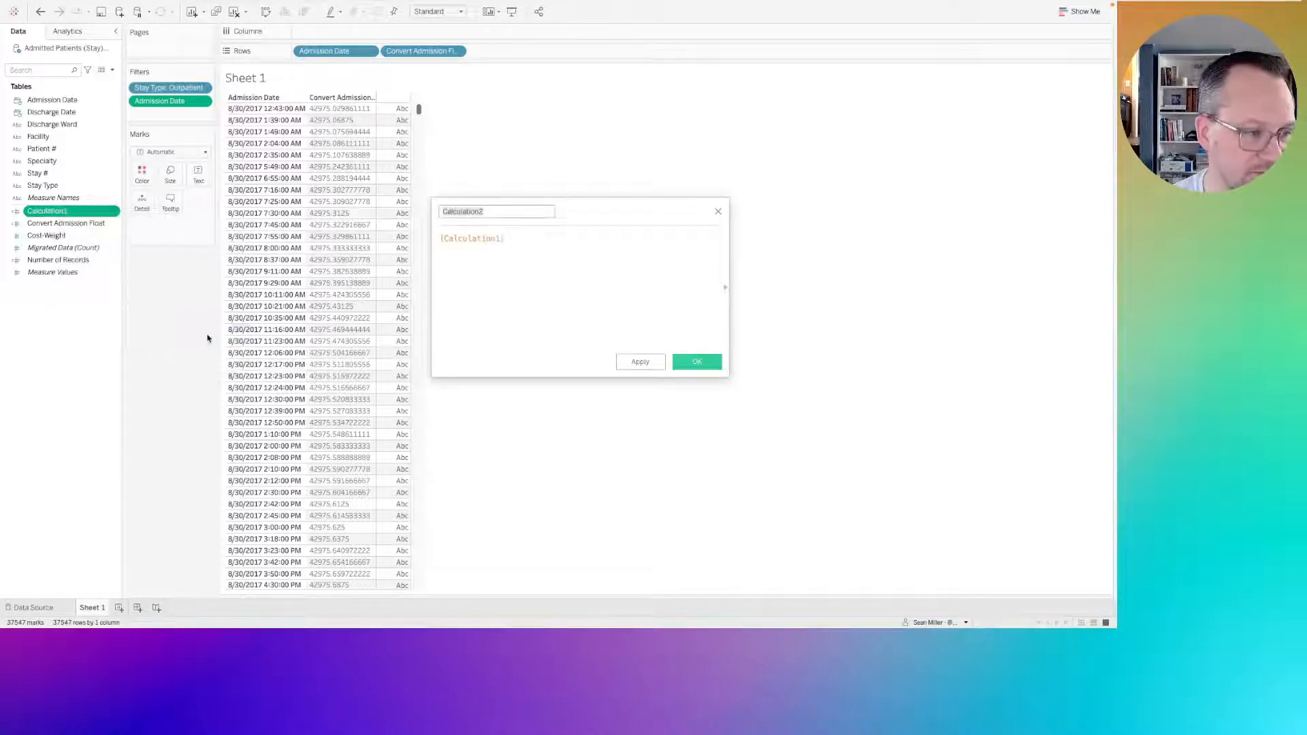
left_click(441, 237)
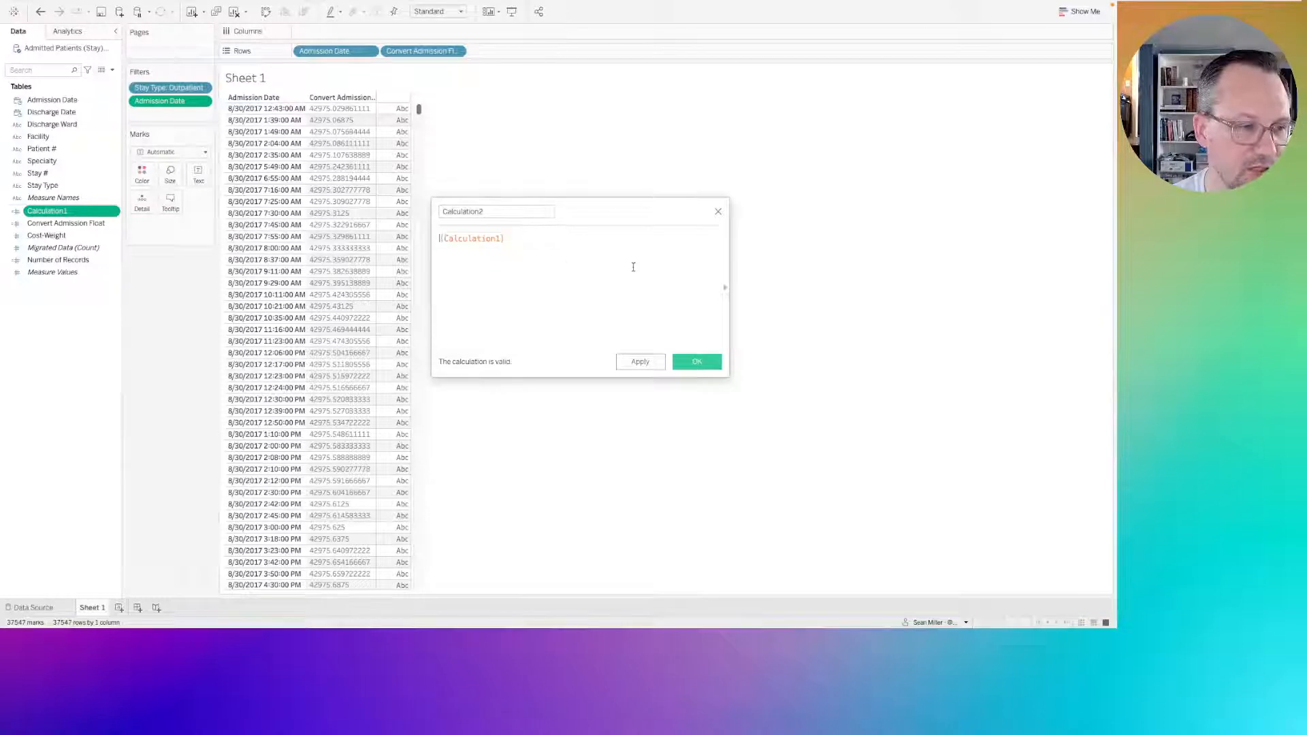
double_click(495, 211)
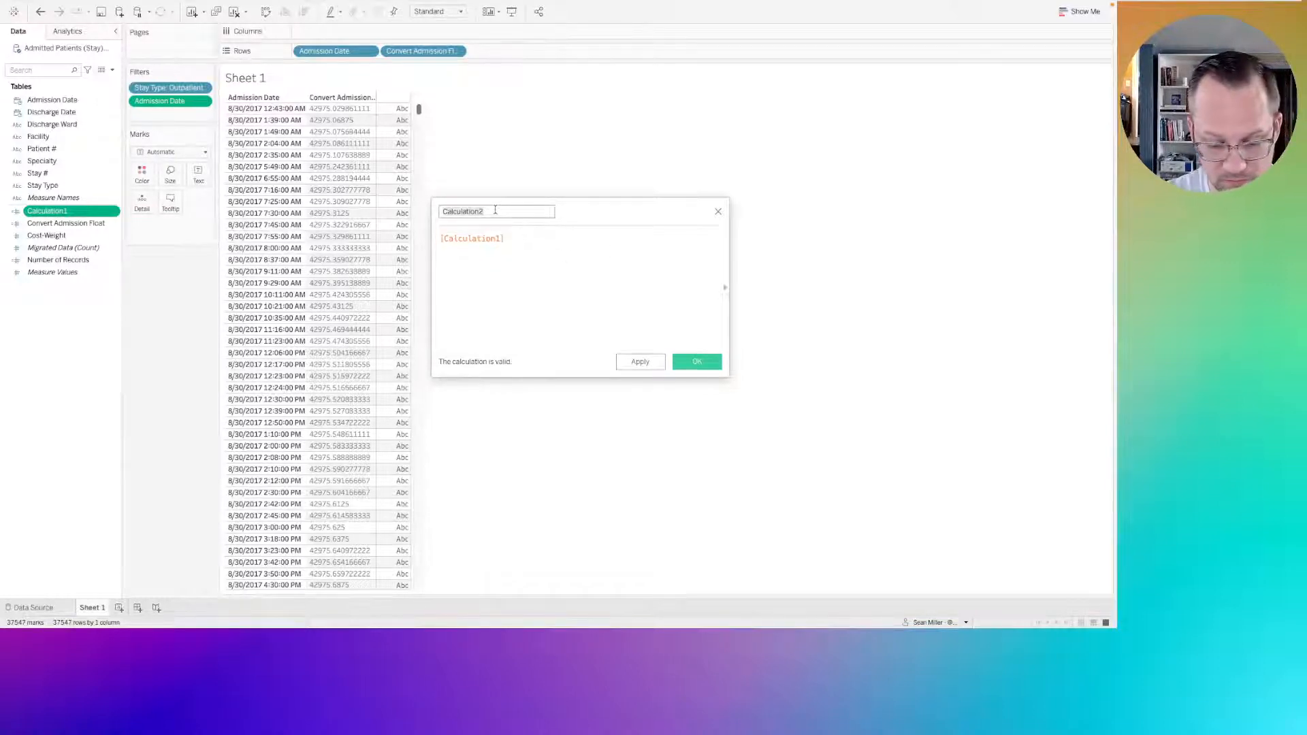
type("Ar")
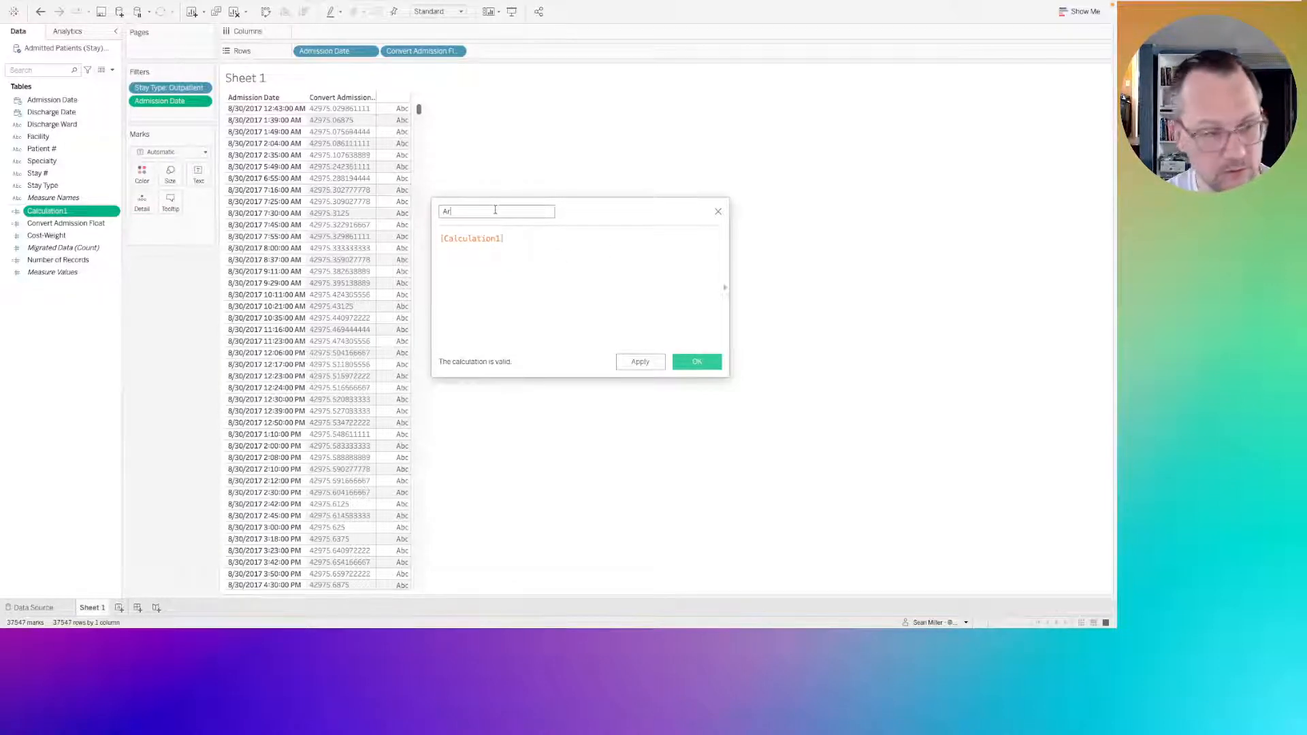
type("rival T")
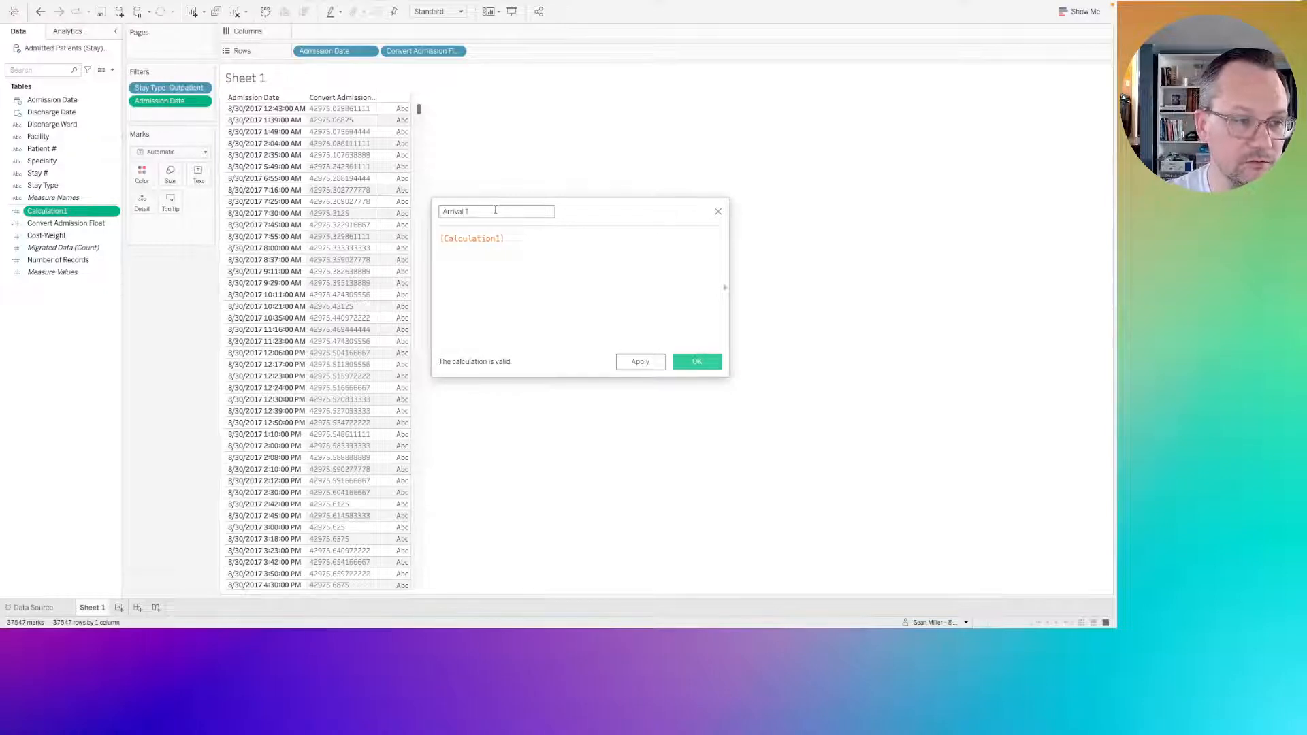
key("BackSpace")
type("Bucket")
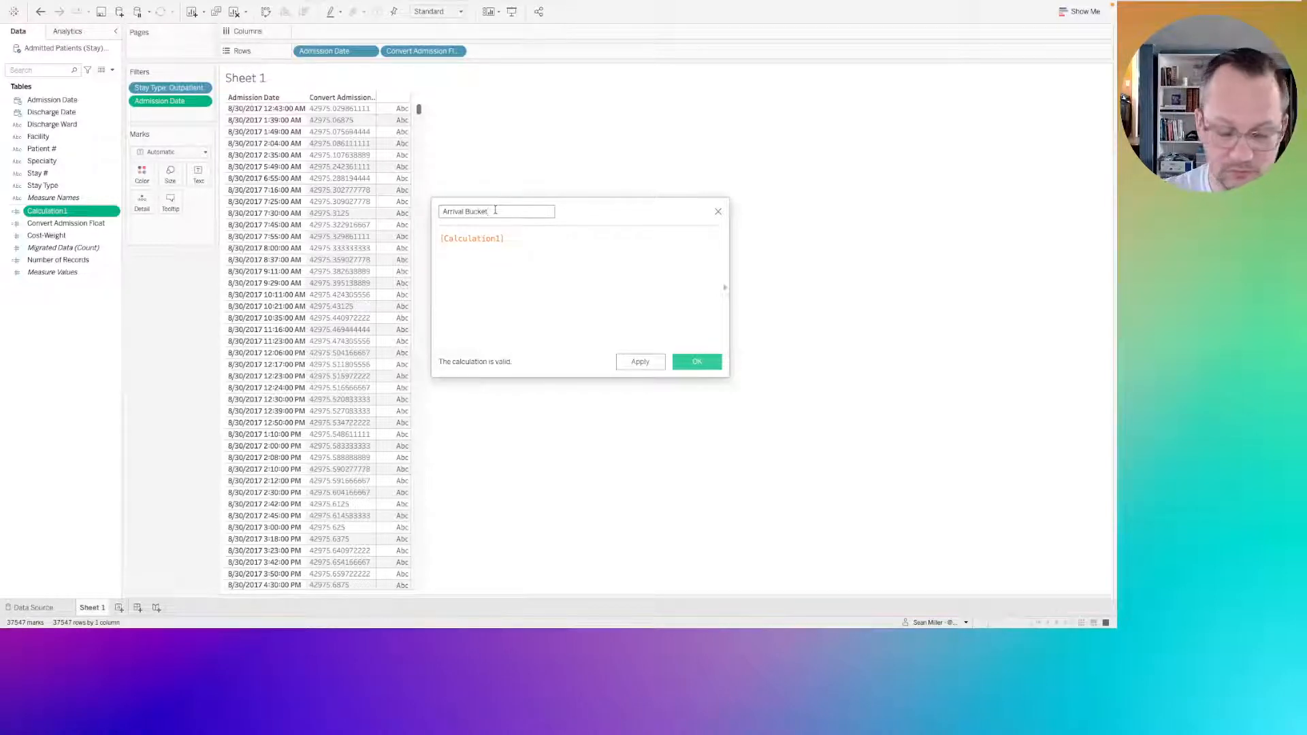
Wrap Calculation1 in the DATETIME function in the Arrival Bucket formula and save the field.
left_click(443, 240)
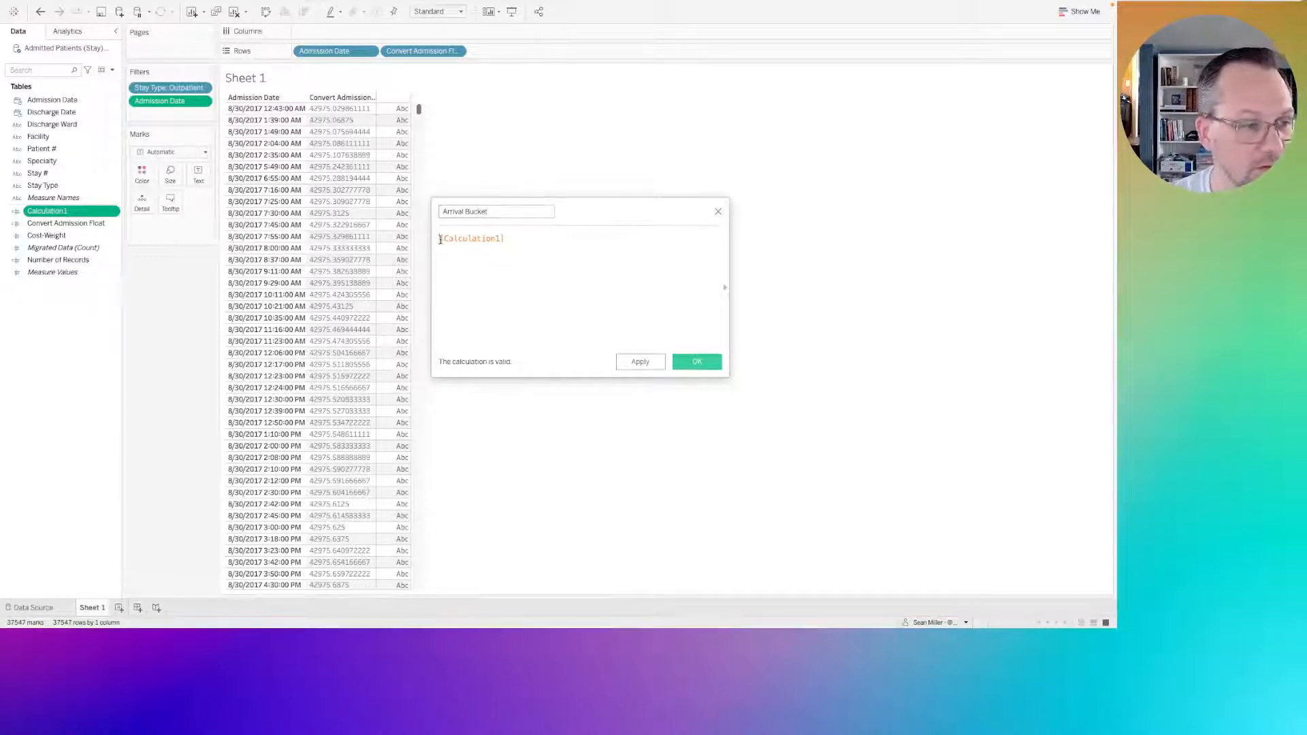
type("datet")
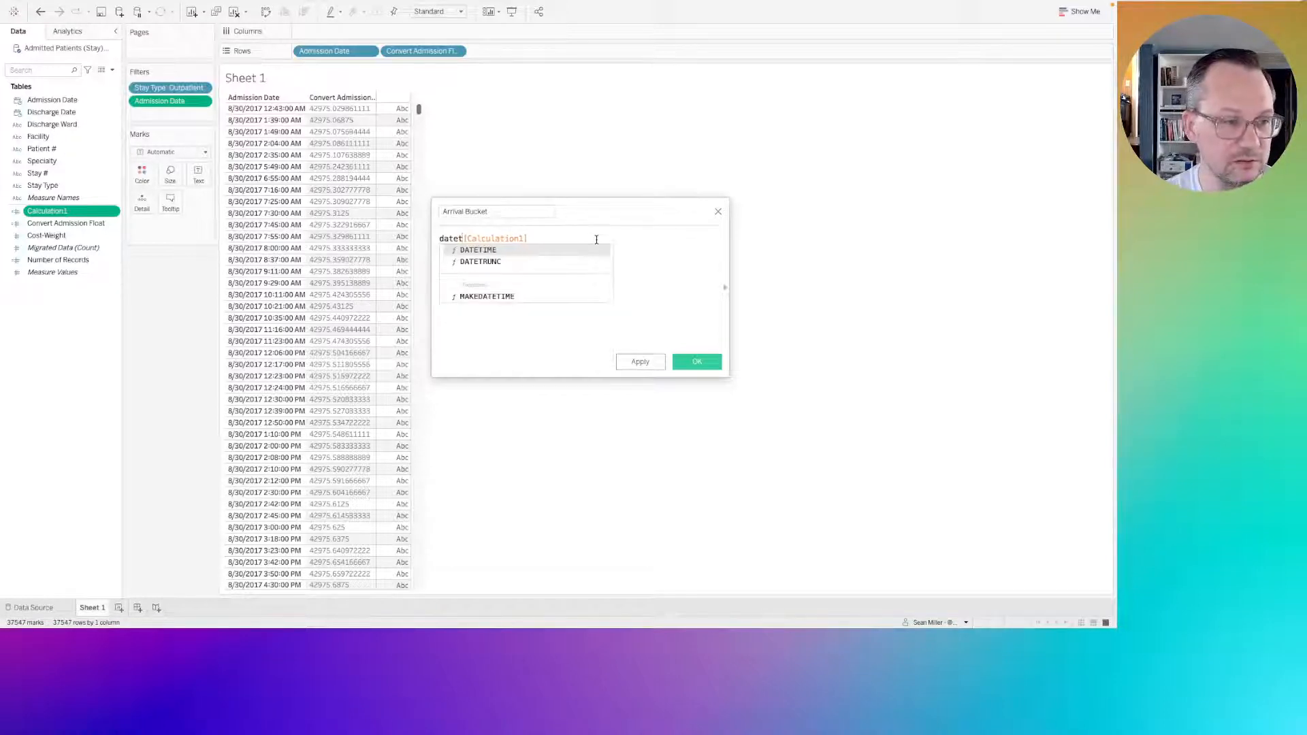
key("Return")
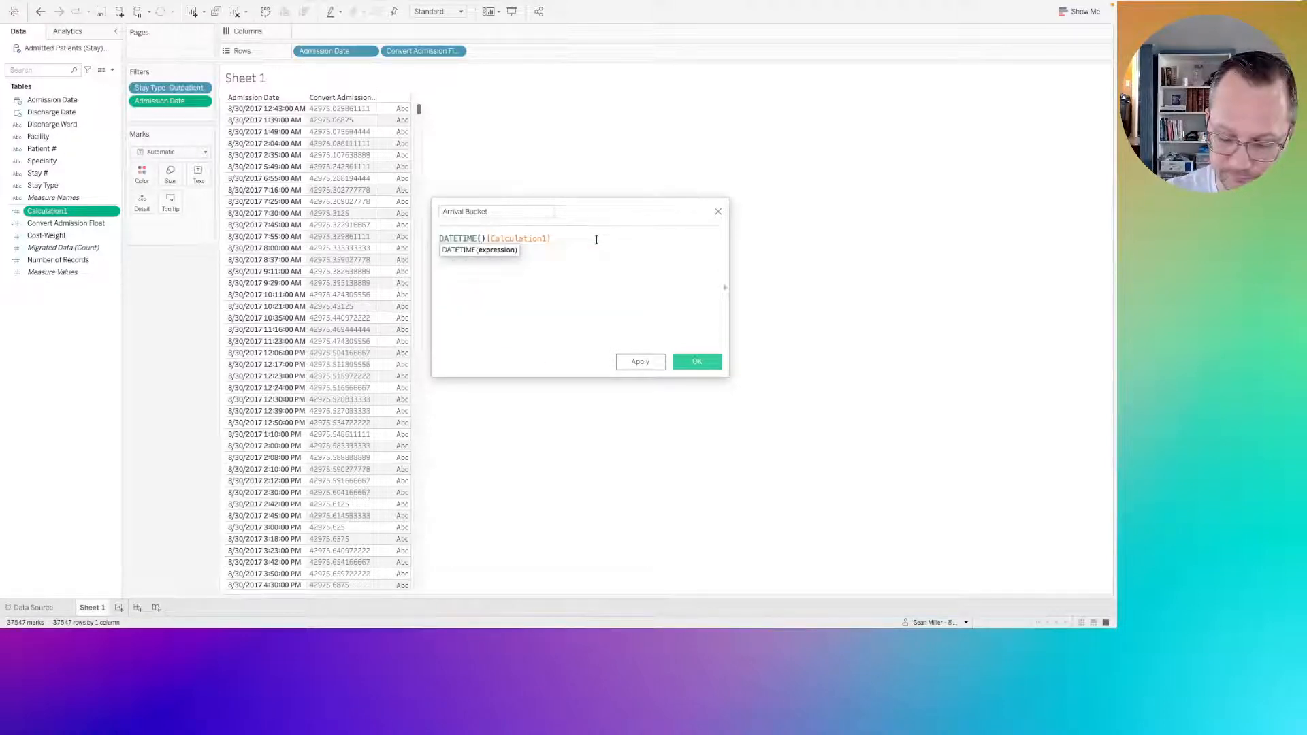
key("Delete")
key("Delete")
type(")")
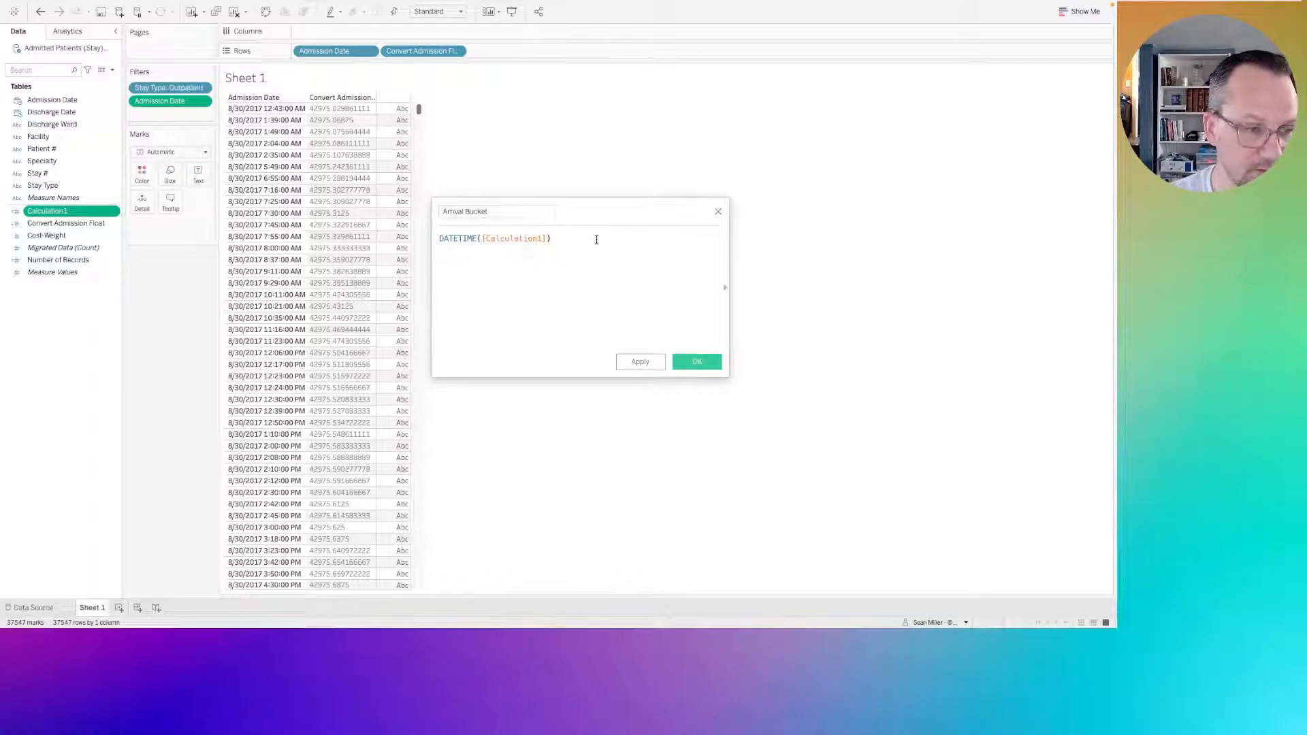
left_click(696, 363)
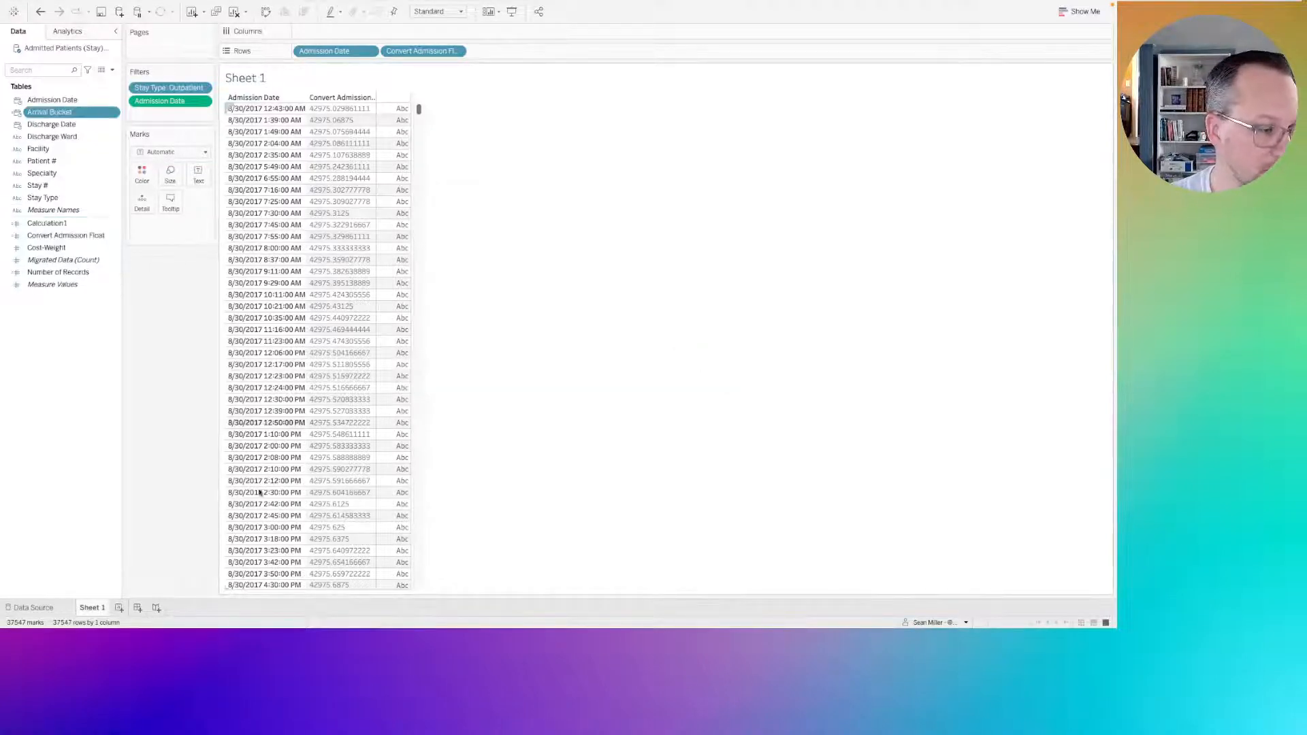
Add a new worksheet and convert the Arrival Bucket field to continuous.
left_click(119, 608)
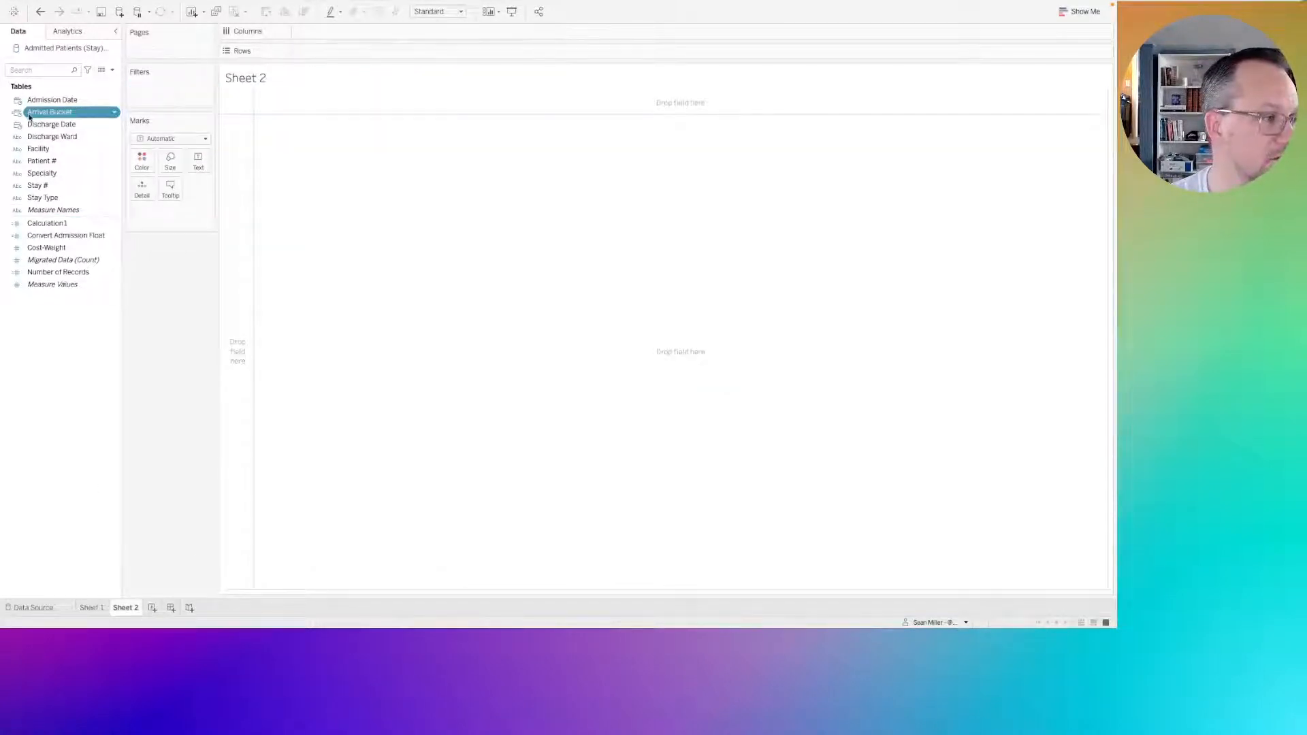
right_click(50, 116)
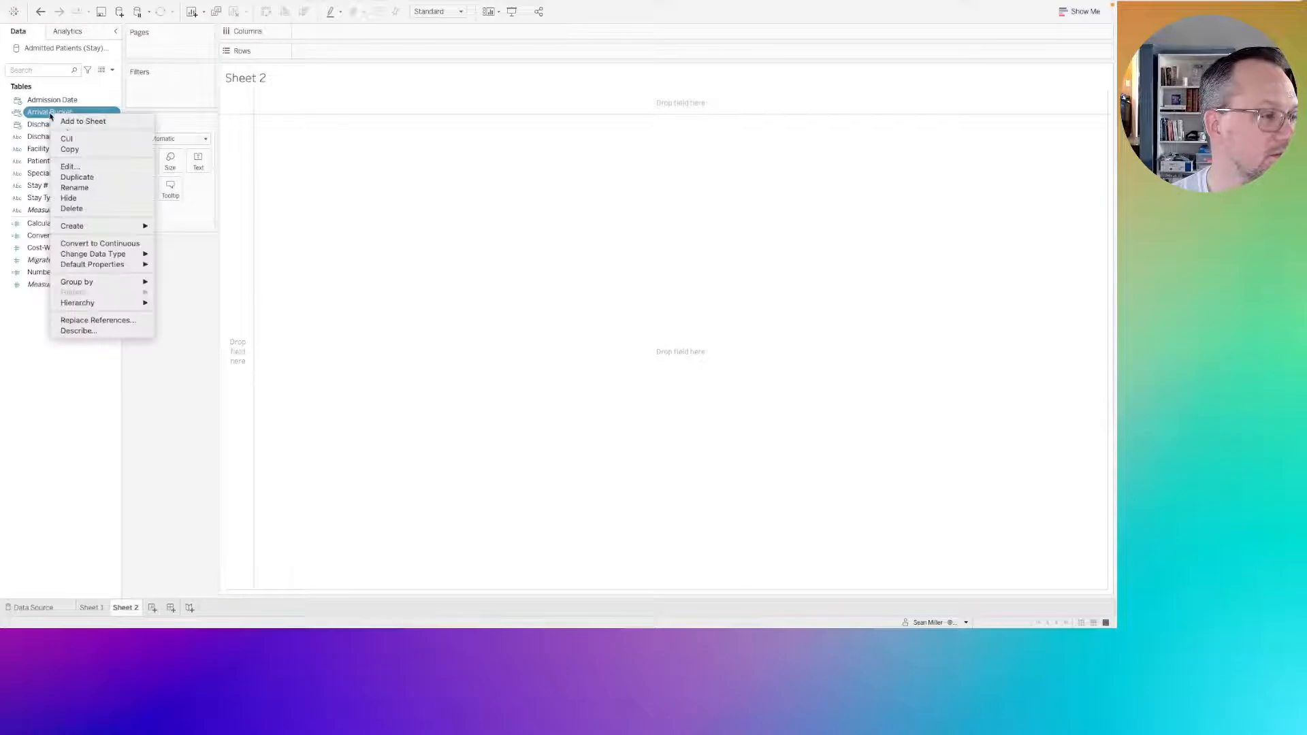
left_click(100, 243)
Place Arrival Bucket on Columns and set it to exact date.
left_click_drag(50, 112, 346, 32)
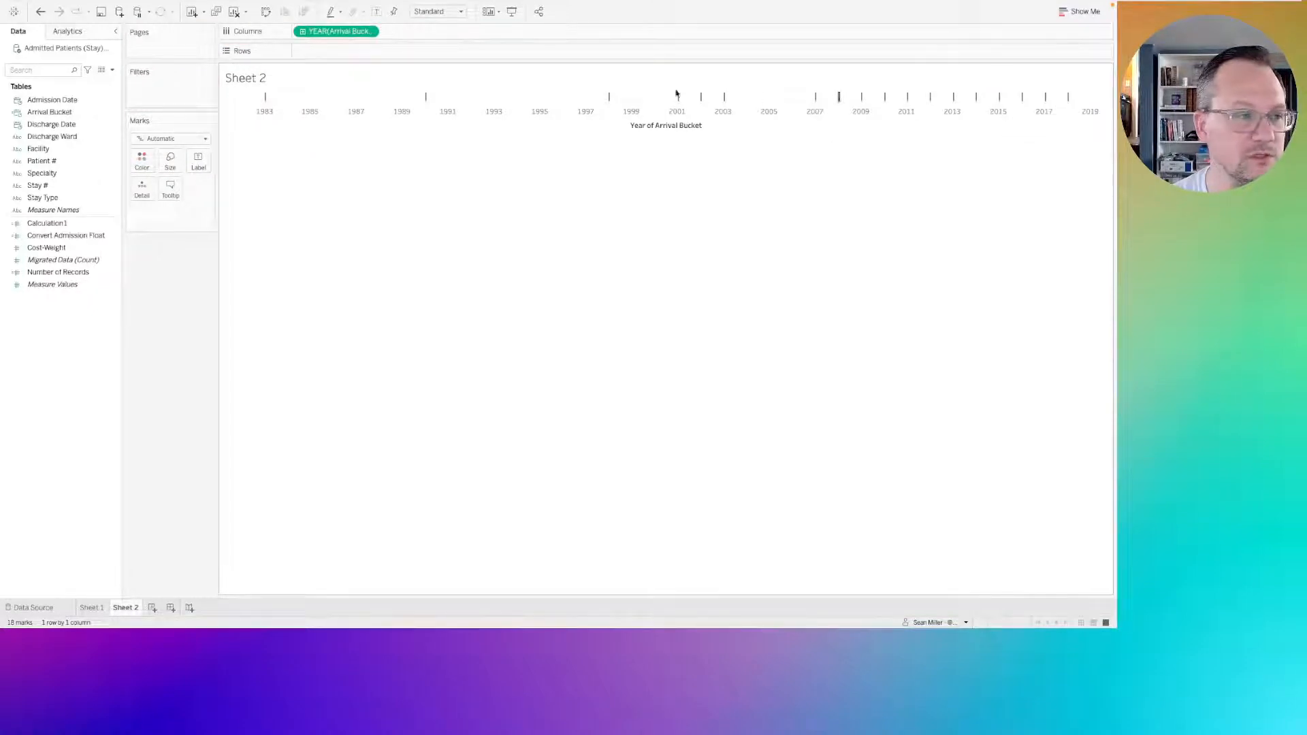
left_click(367, 32)
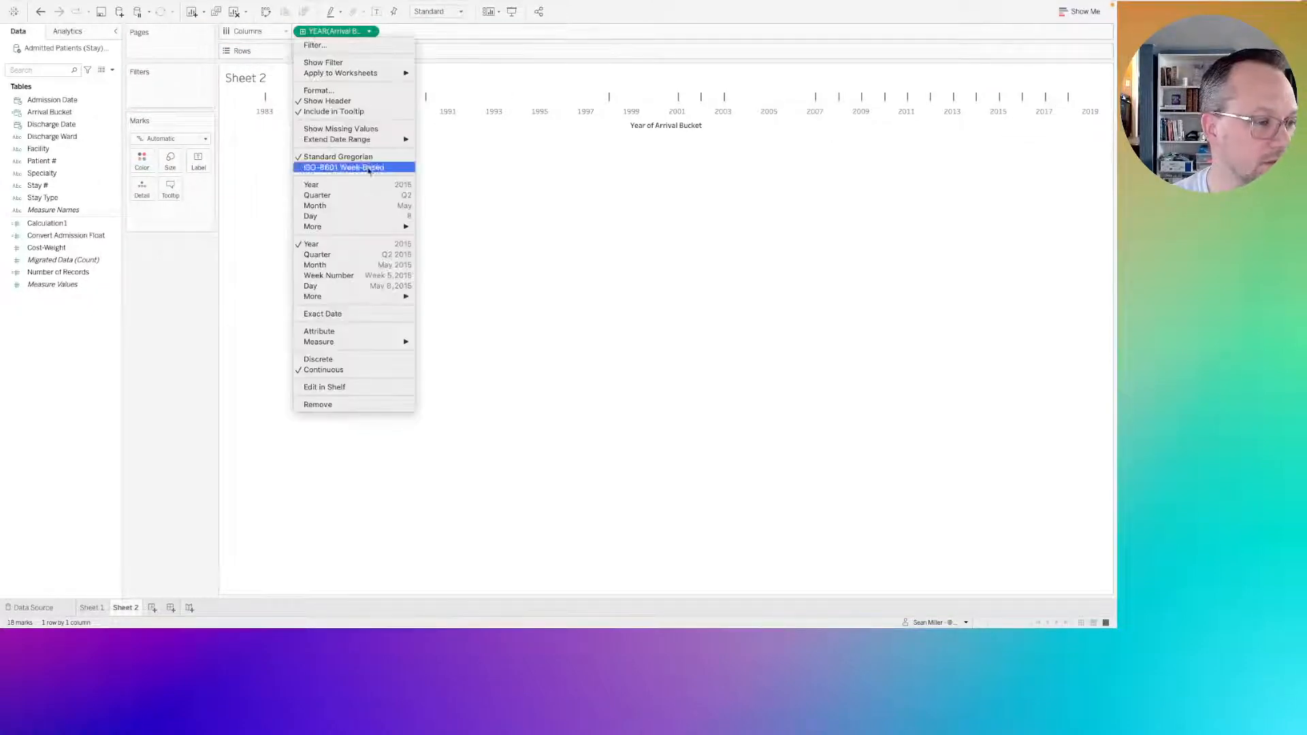
left_click(323, 313)
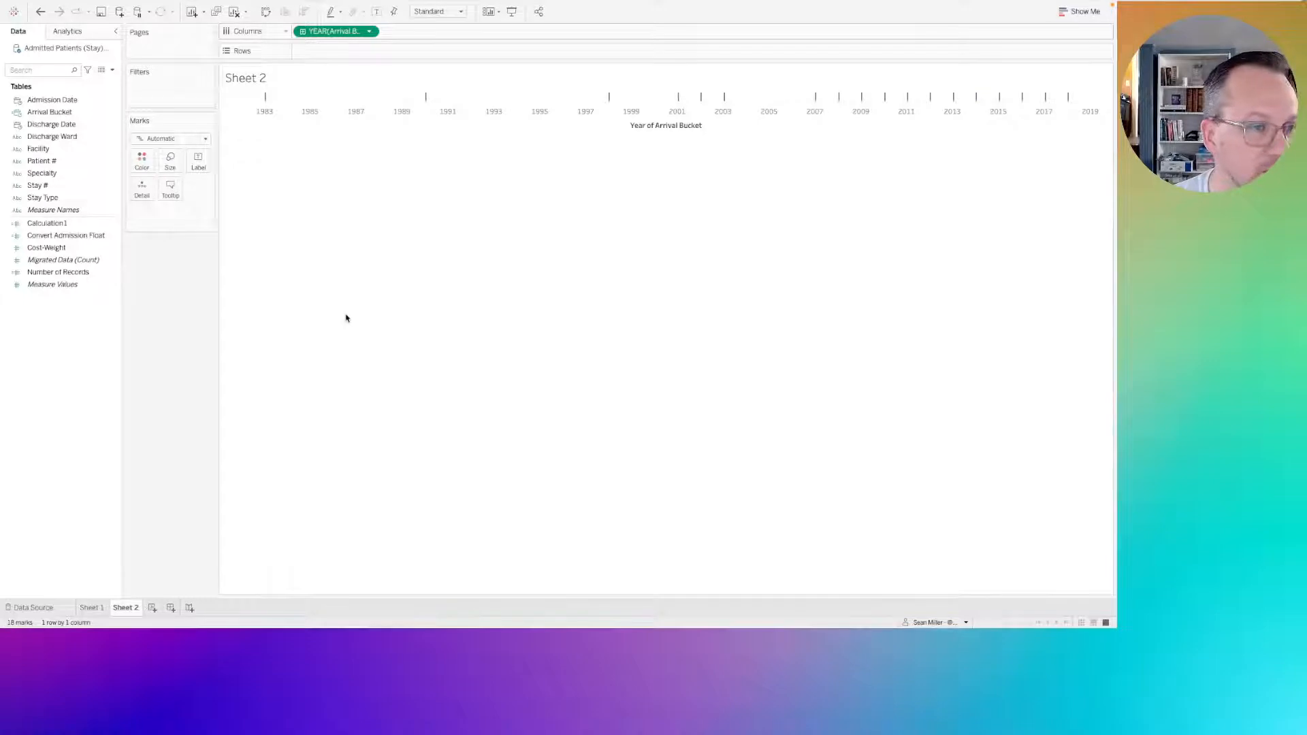
Look at the challenge requirements in the open Firefox window and return to the worksheet.
left_click(56, 113)
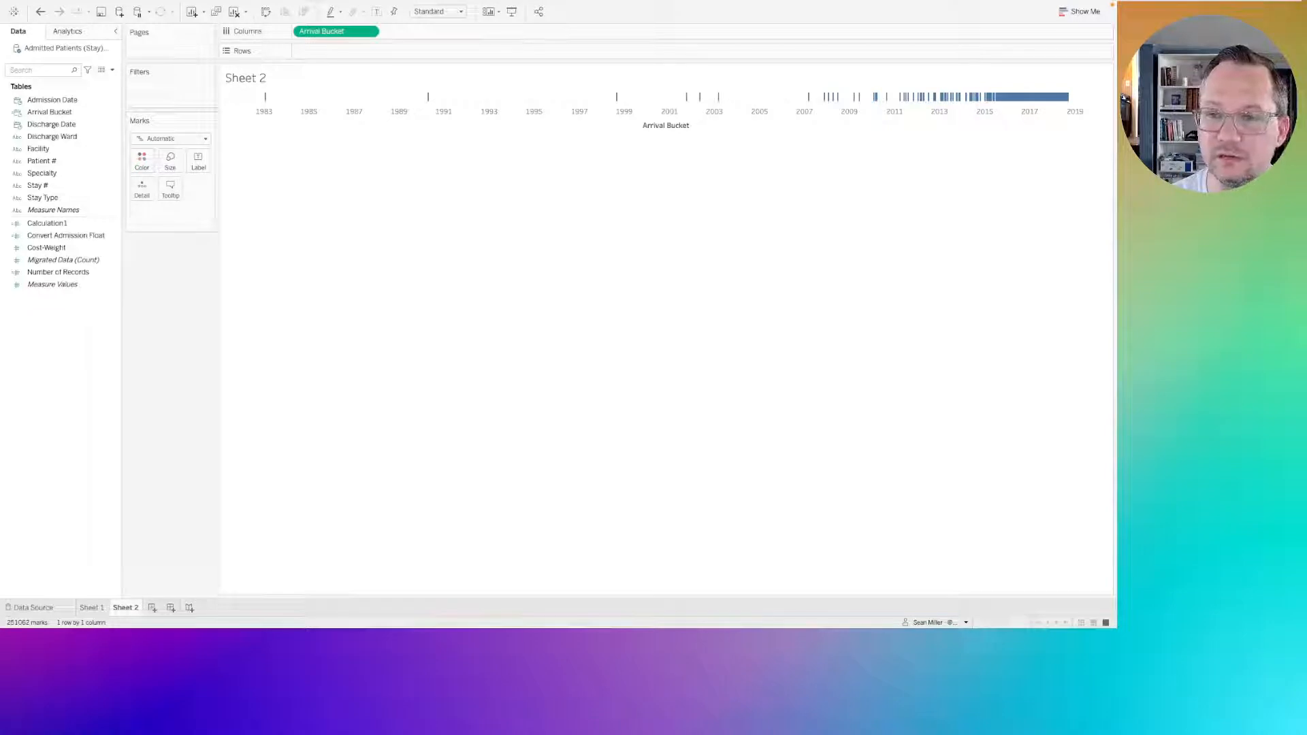
key("ctrl+Up")
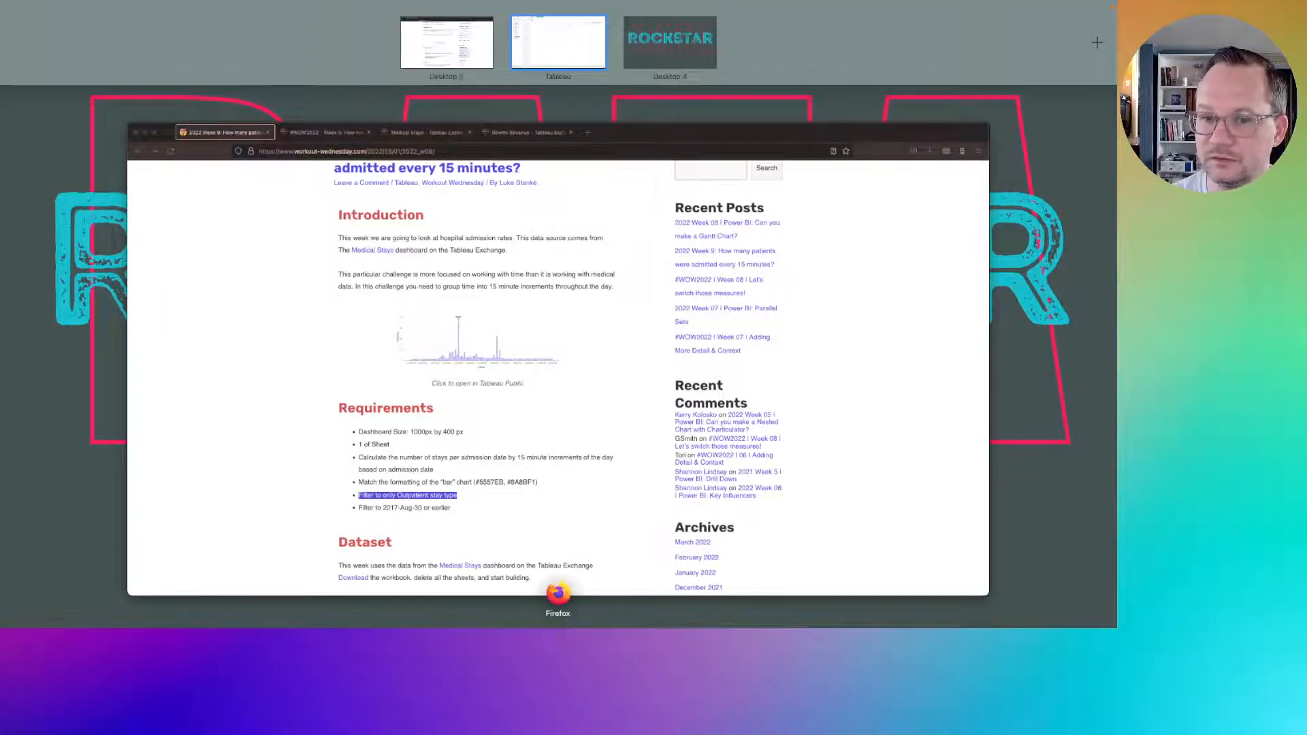
key("ctrl+Up")
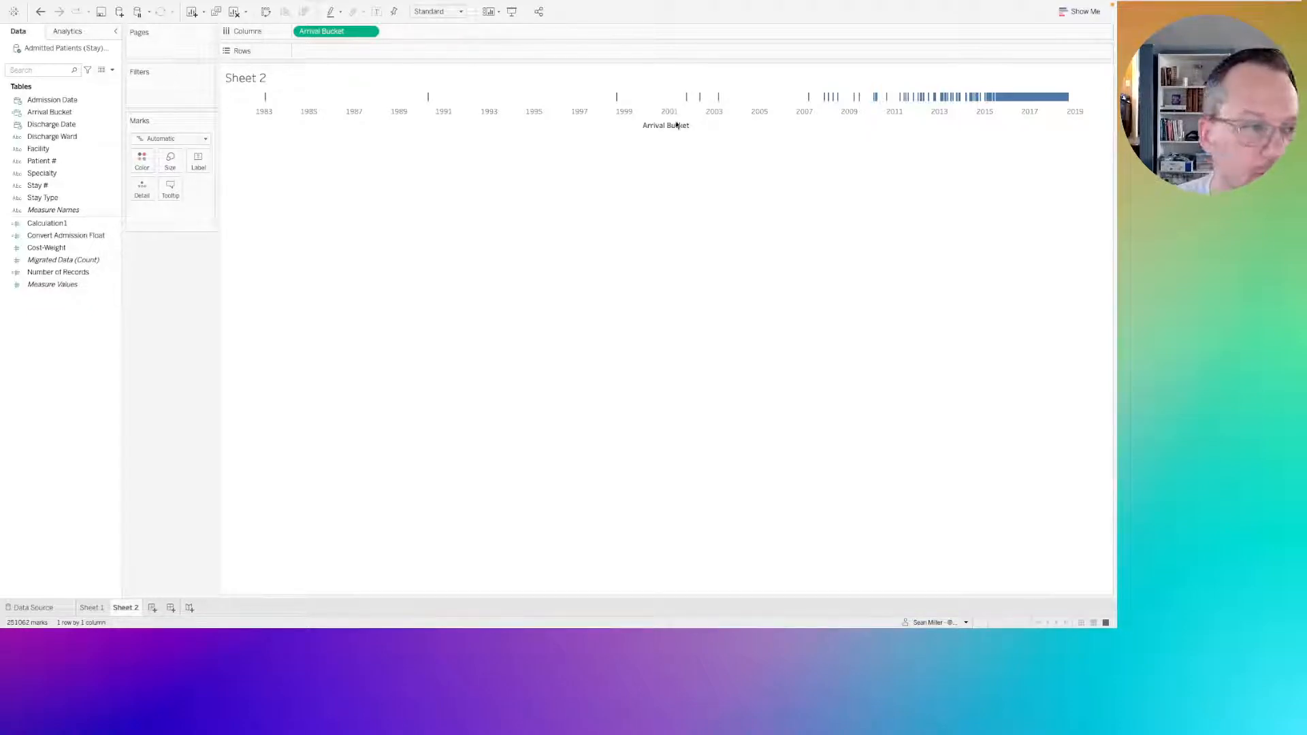
Edit Calculation1 so the product of Convert Admission Float and (24*60/15) is inside a ROUND function with 0 decimals.
left_click(53, 113)
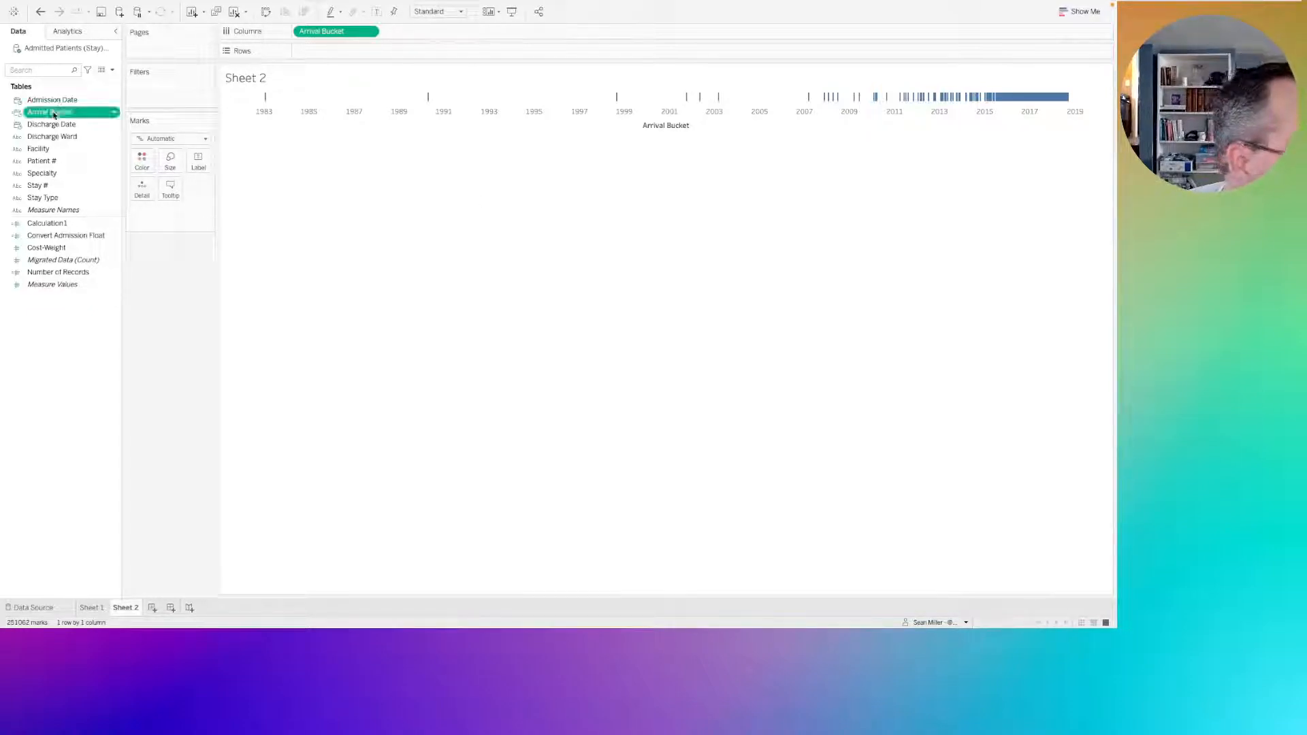
left_click(47, 224)
right_click(50, 225)
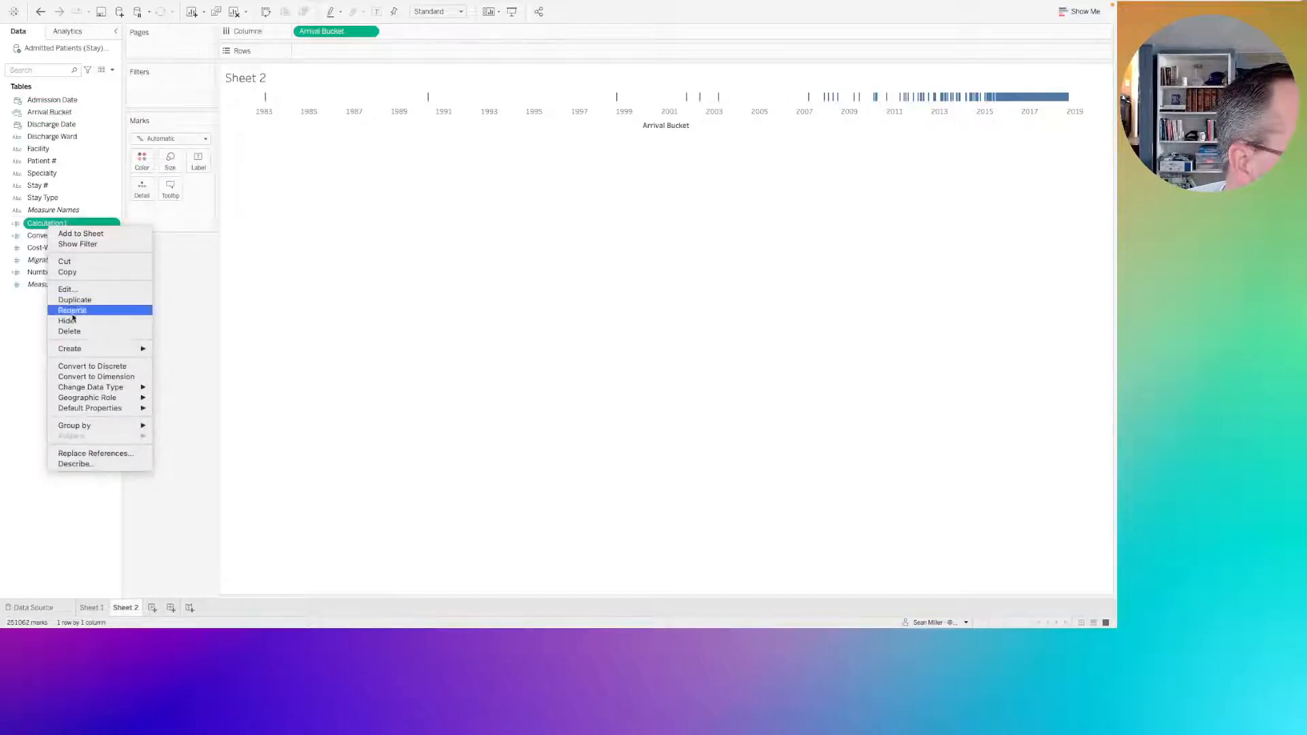
left_click(68, 289)
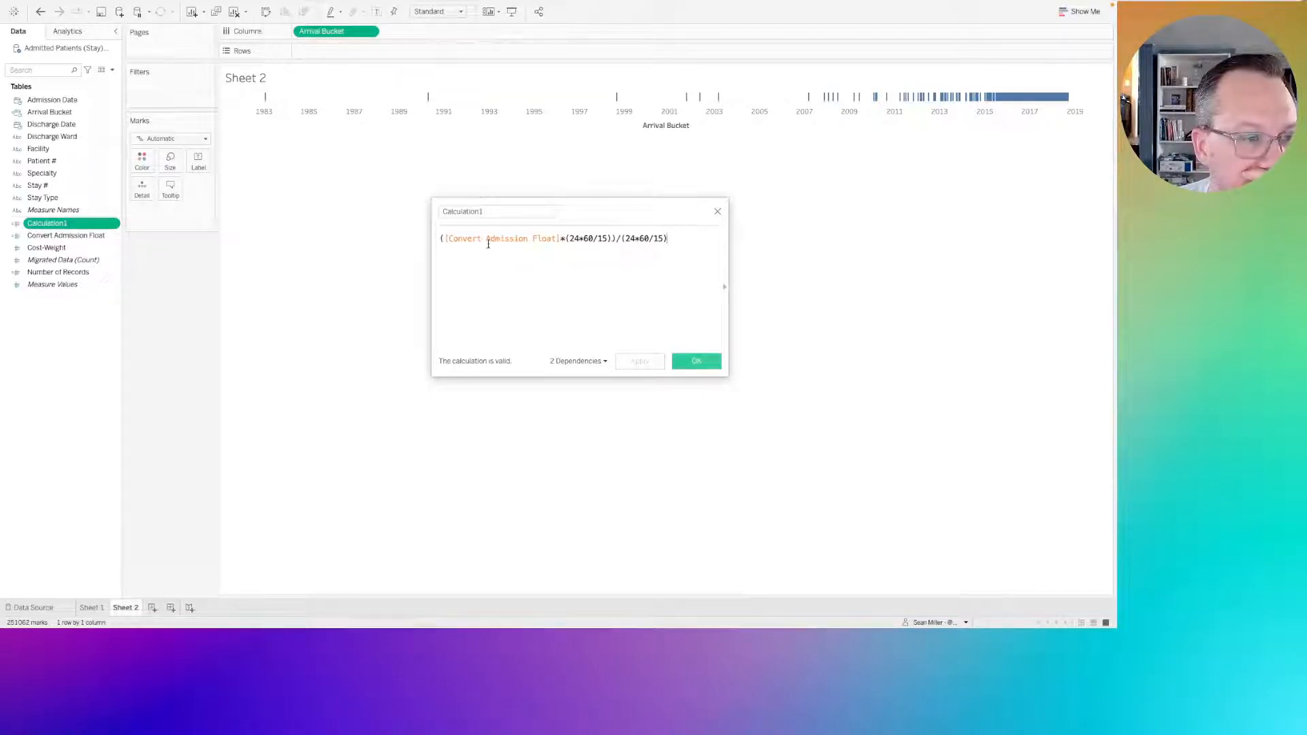
left_click(444, 239)
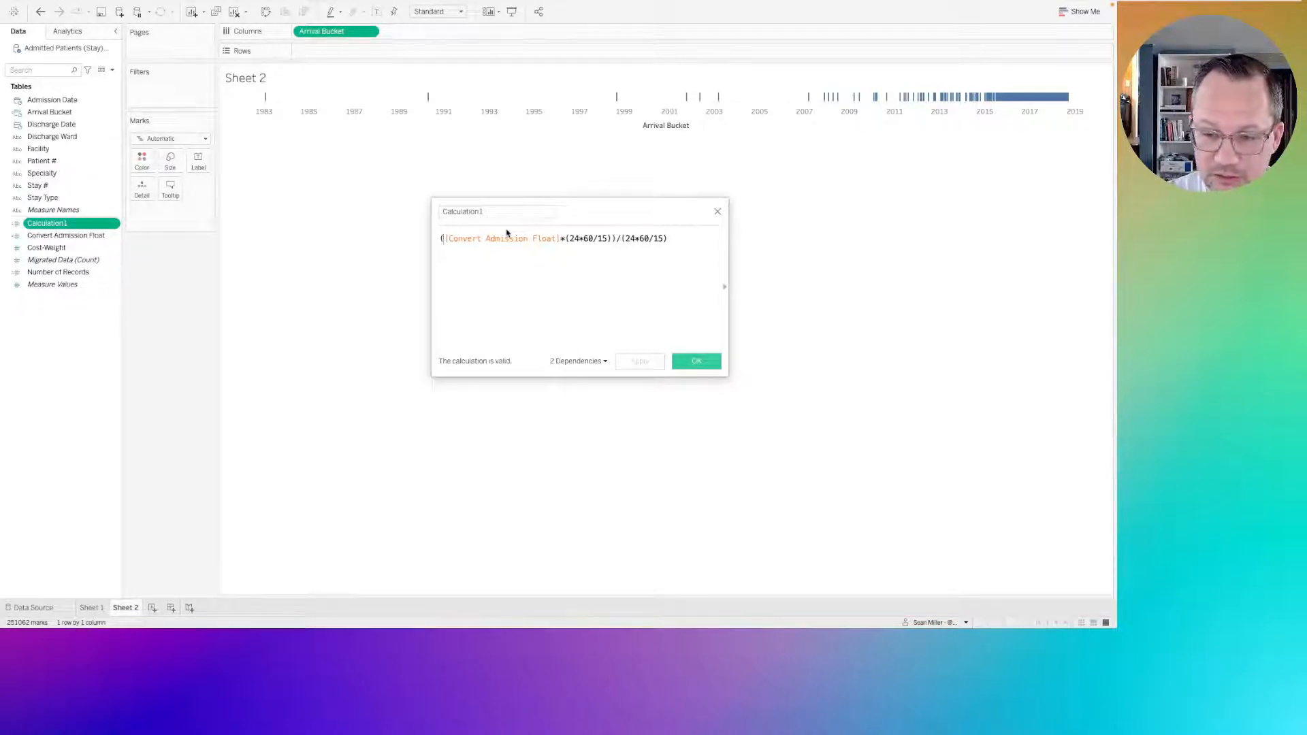
type("round(")
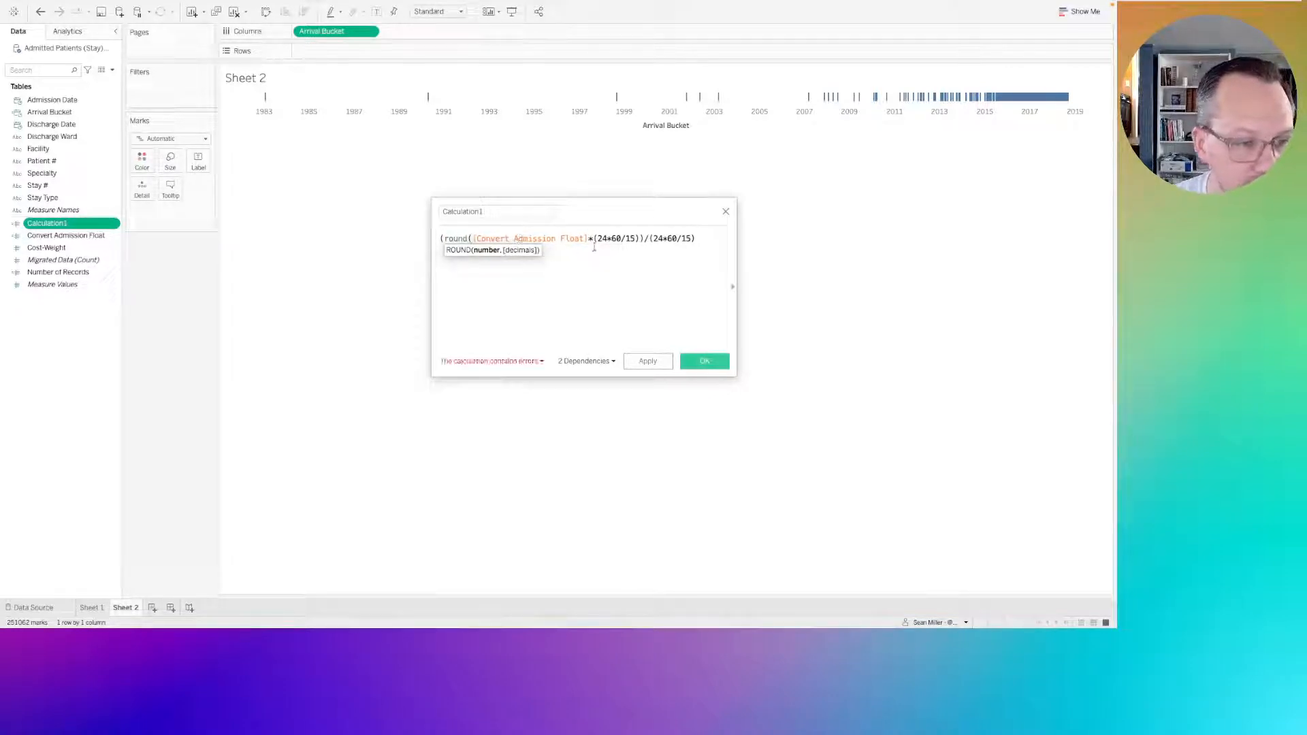
left_click(640, 240)
type(",0")
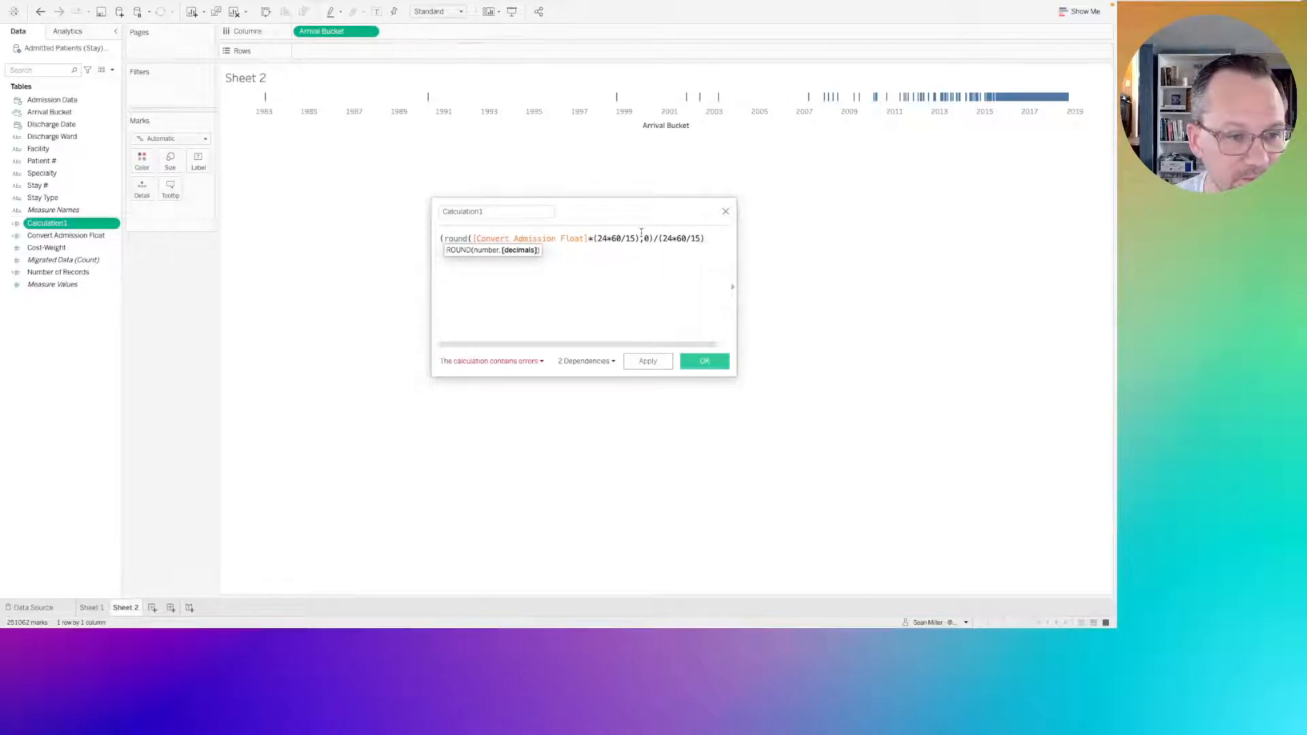
Add the missing closing parenthesis after the ROUND expression's 0 argument in Calculation1 and save the field.
left_click(620, 238)
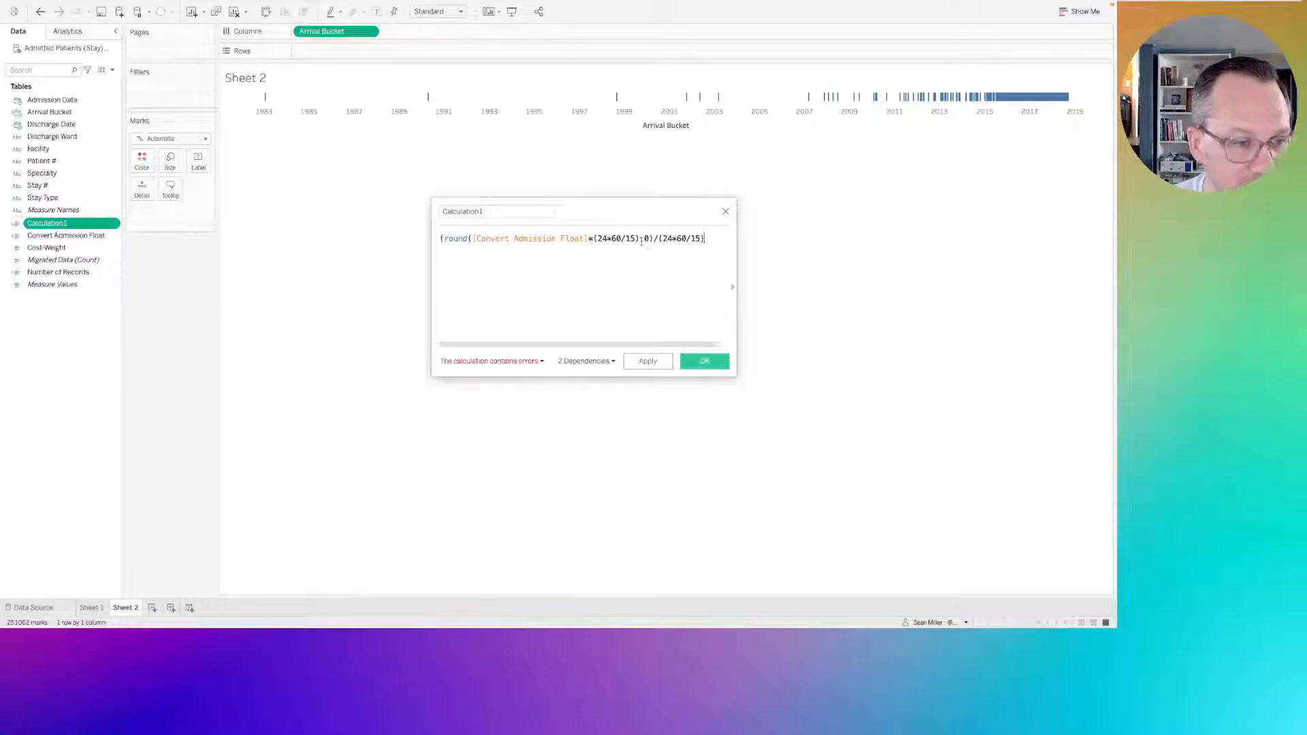
left_click(473, 237)
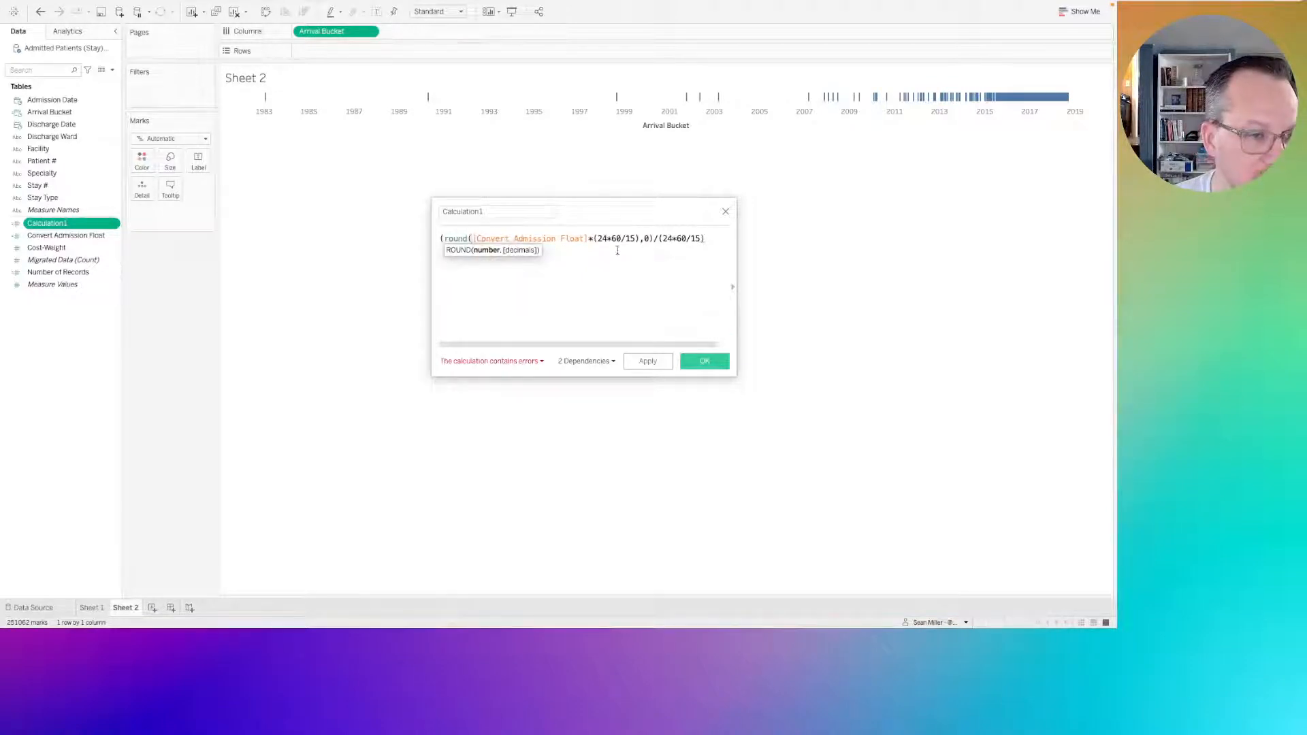
left_click(440, 239)
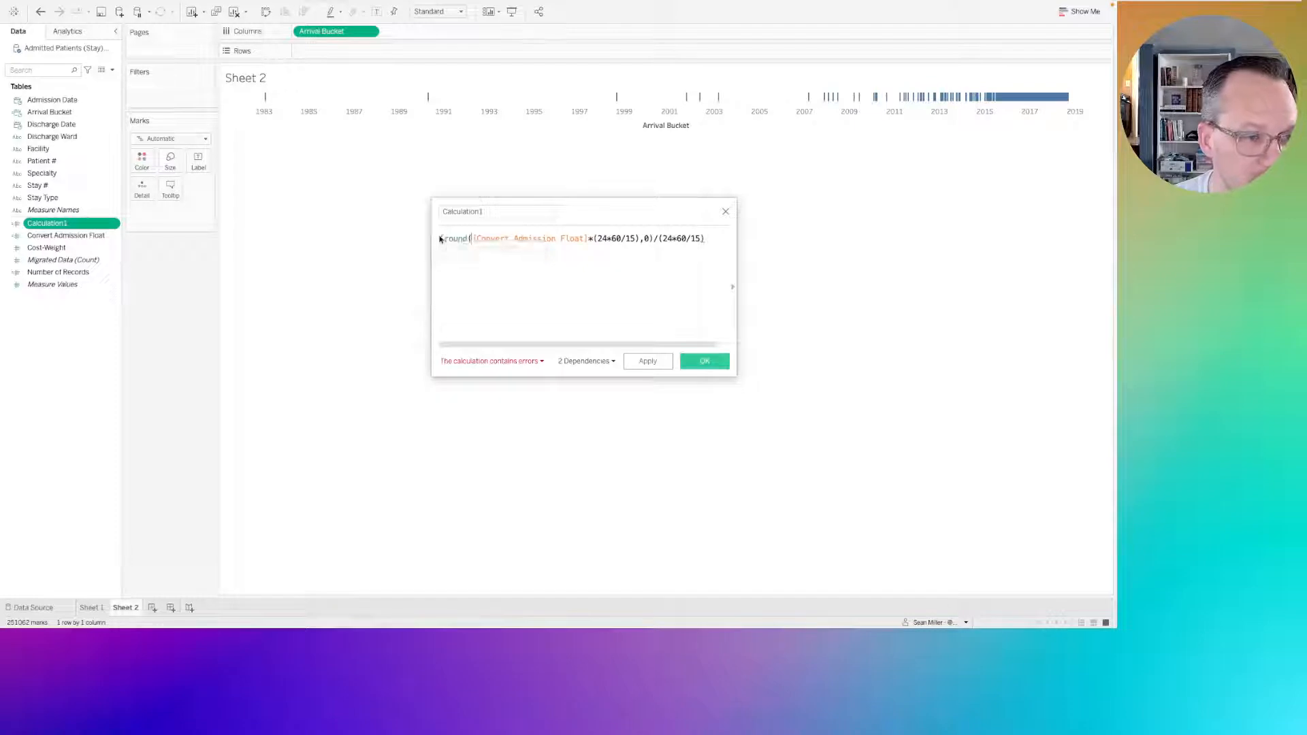
left_click(650, 238)
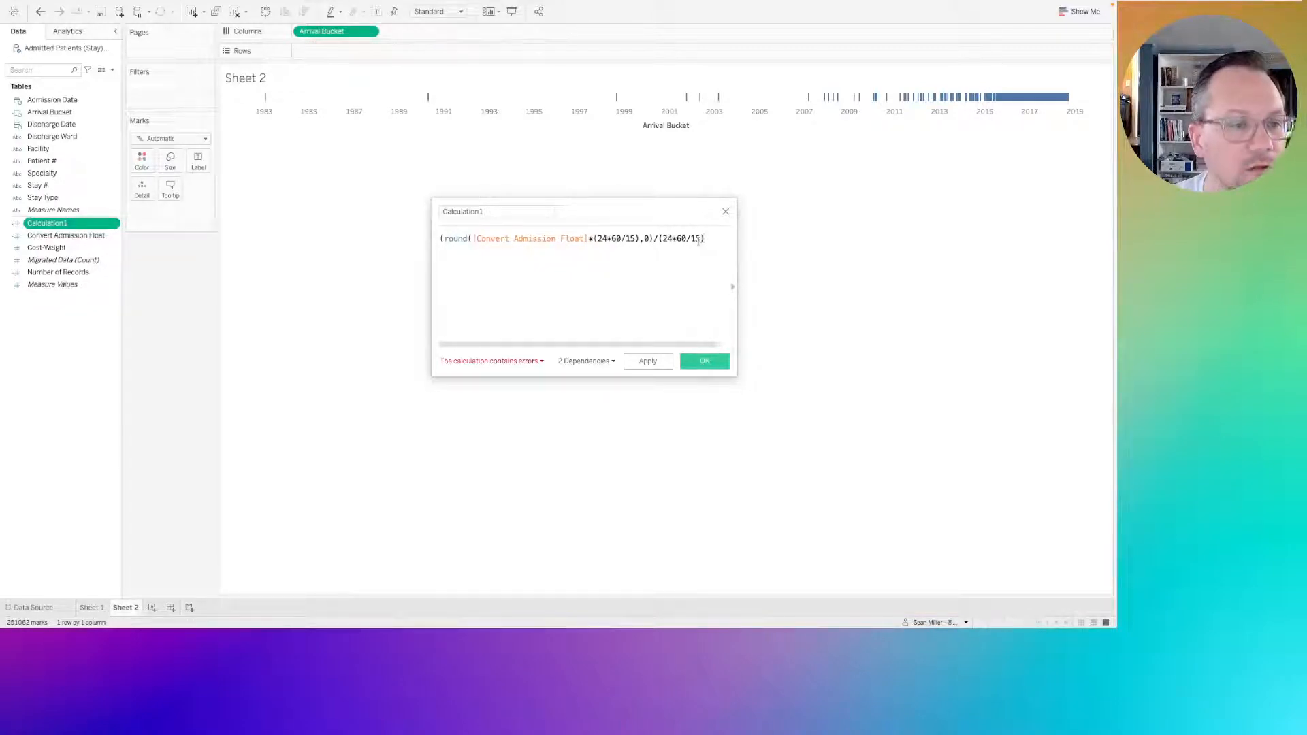
left_click(639, 238)
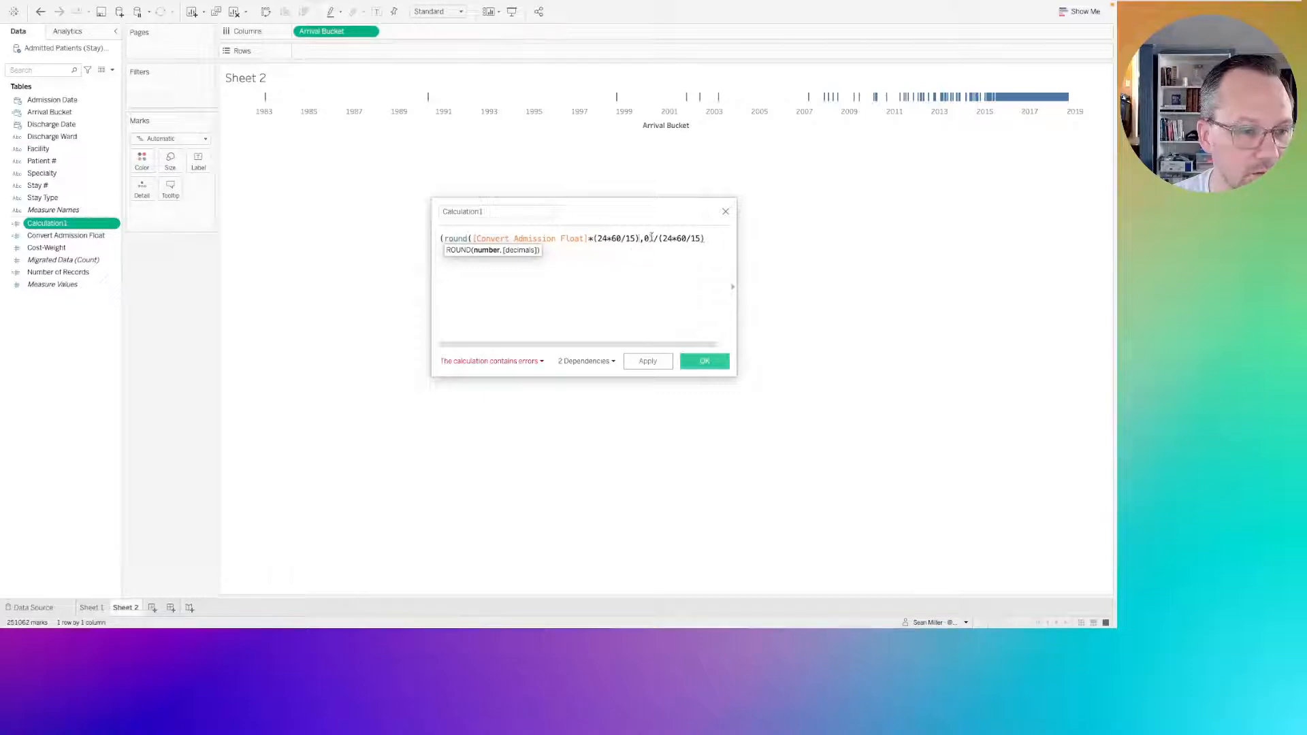
left_click(650, 238)
type(")")
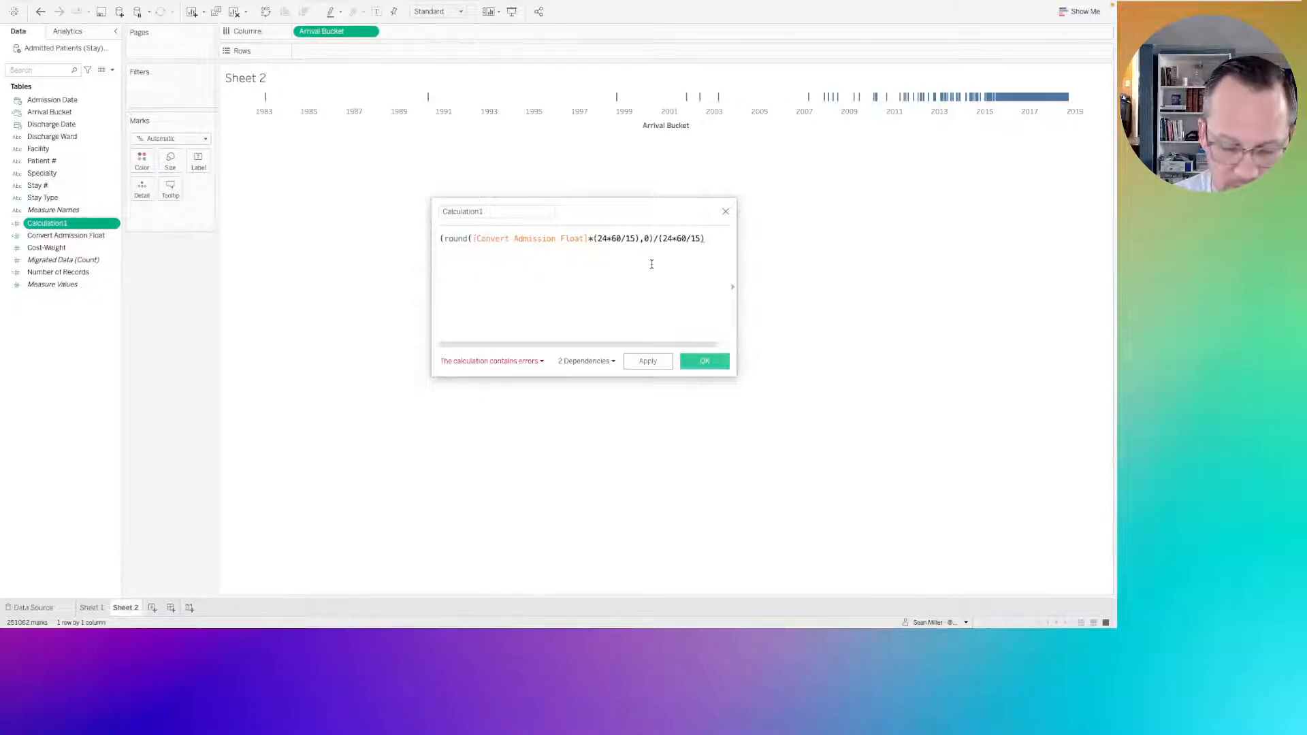
type(")")
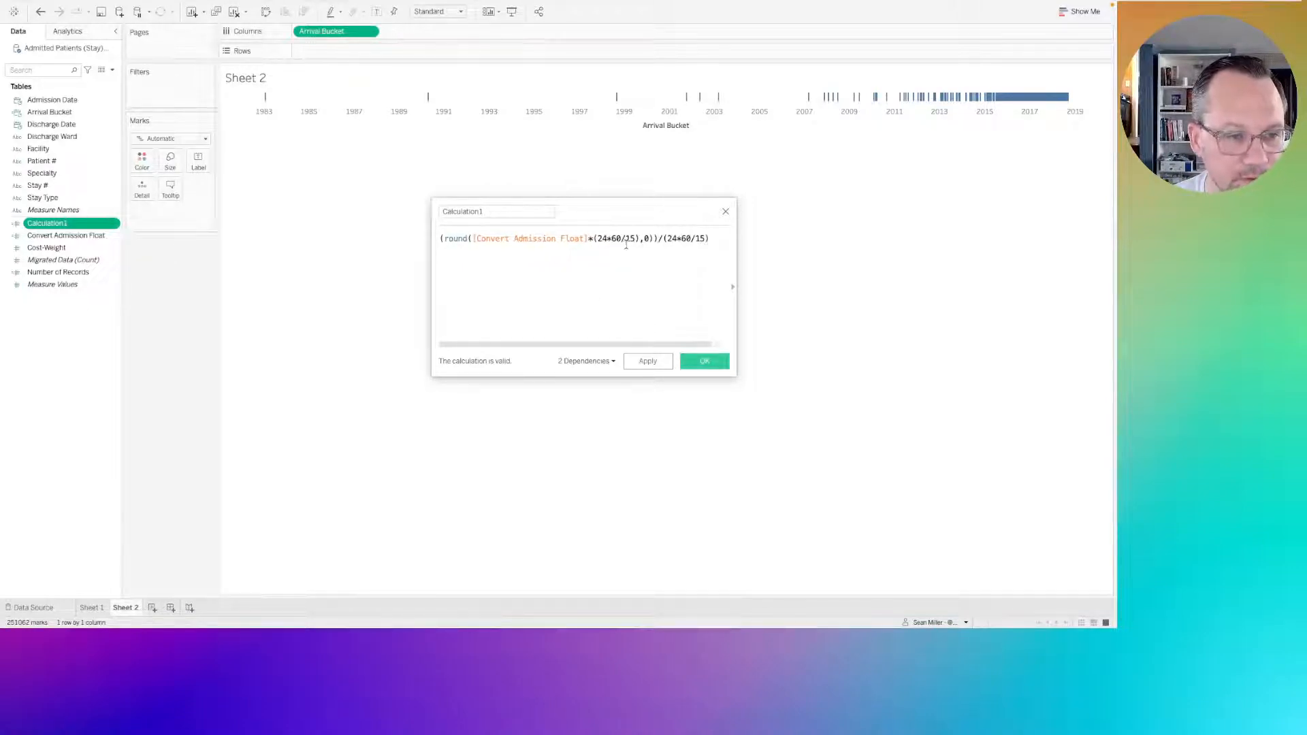
left_click_drag(621, 238, 598, 238)
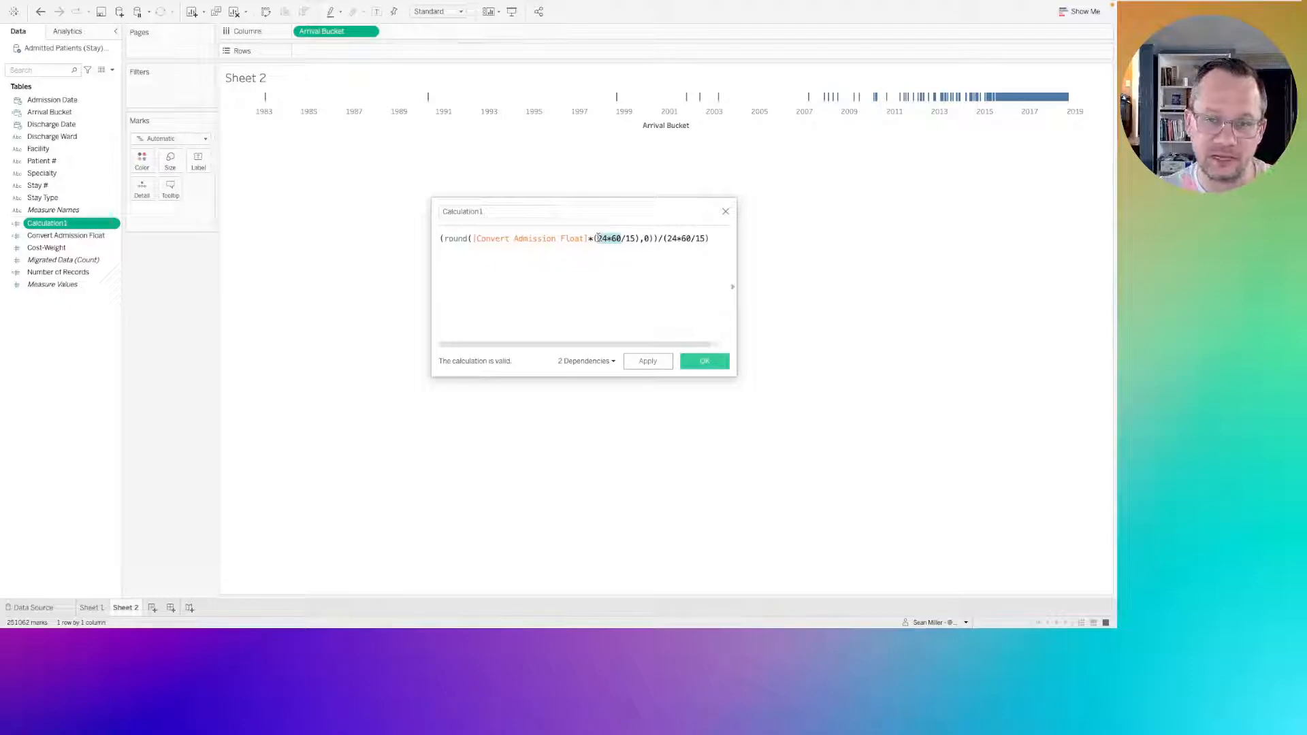
left_click(711, 365)
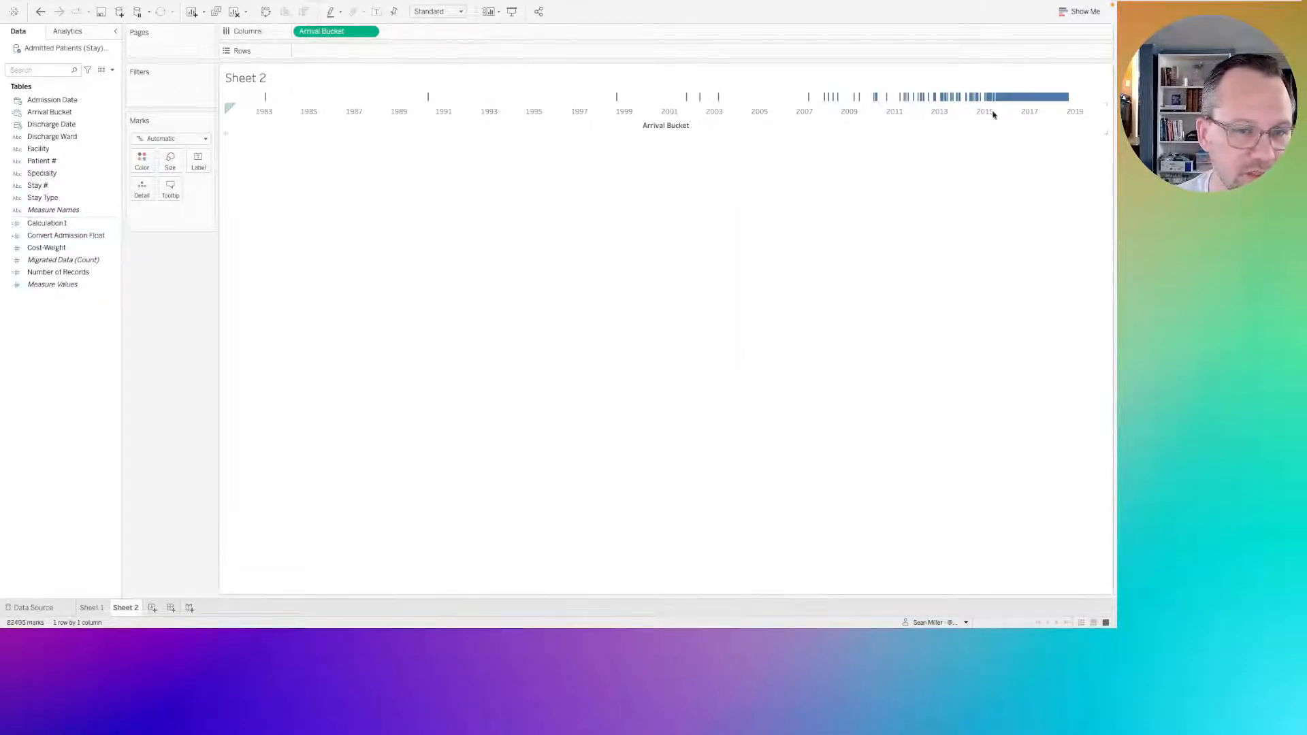
Open the Arrival Bucket formula for editing and replace its DATETIME function with MAKETIME.
left_click(42, 113)
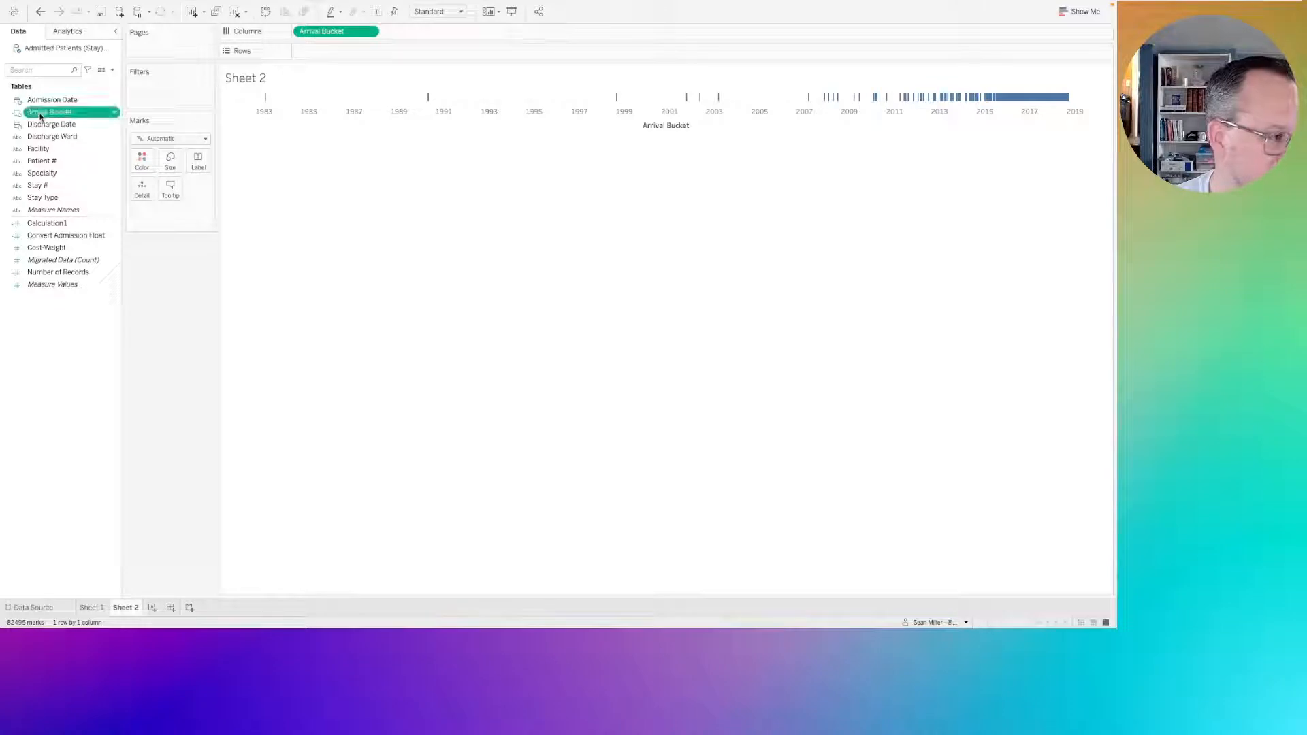
right_click(49, 113)
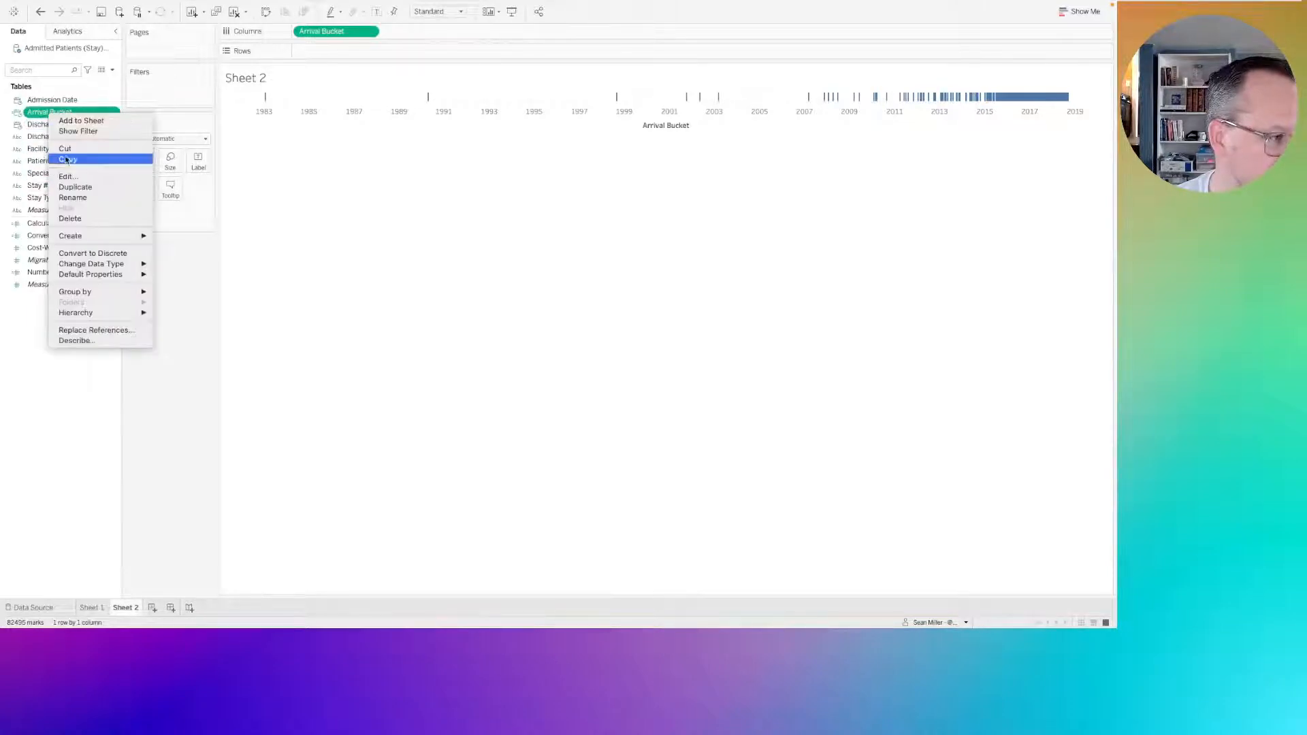
left_click(71, 177)
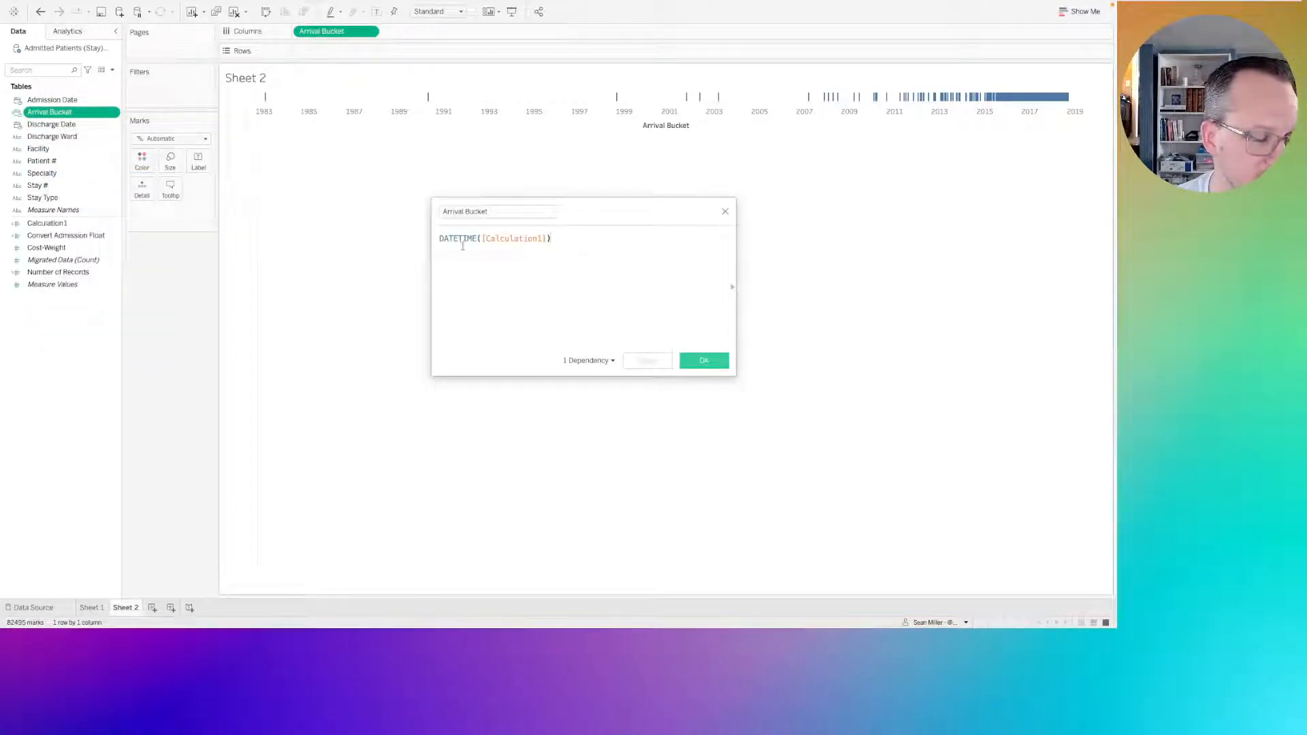
double_click(451, 238)
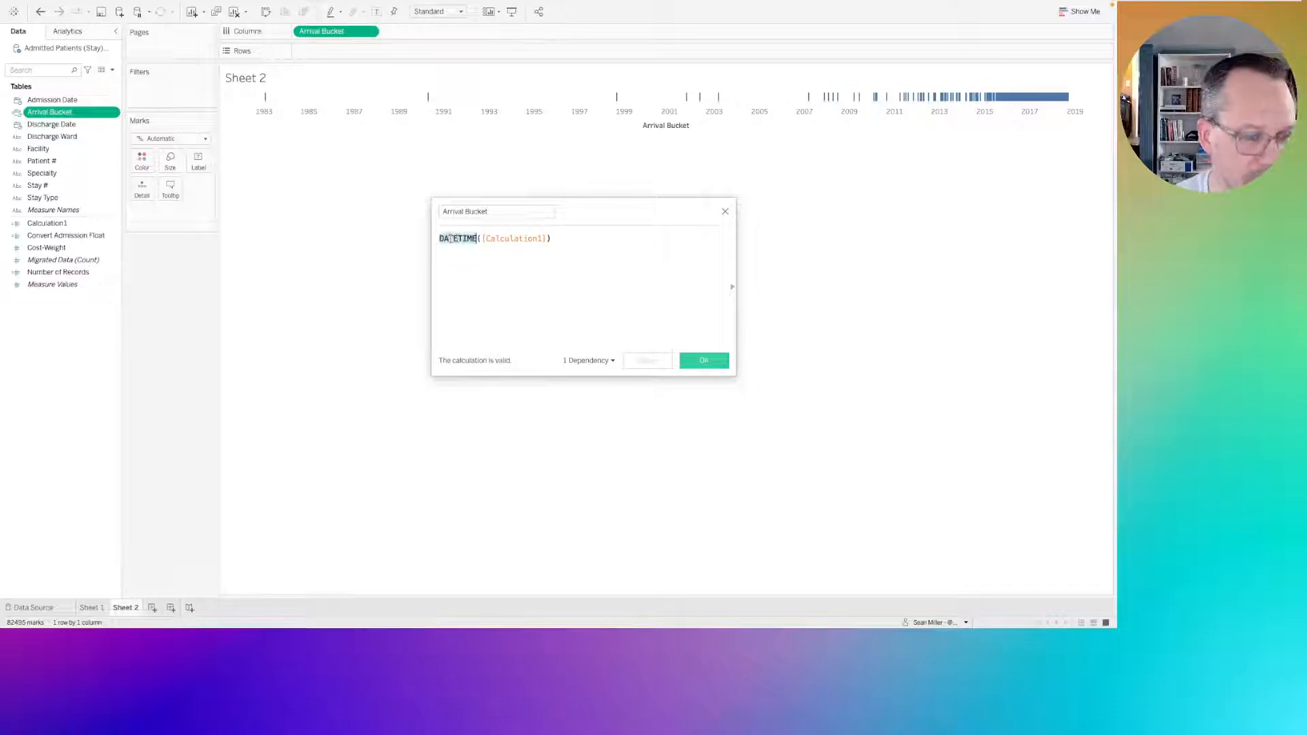
type("make")
key("Down")
key("Down")
key("Down")
key("Down")
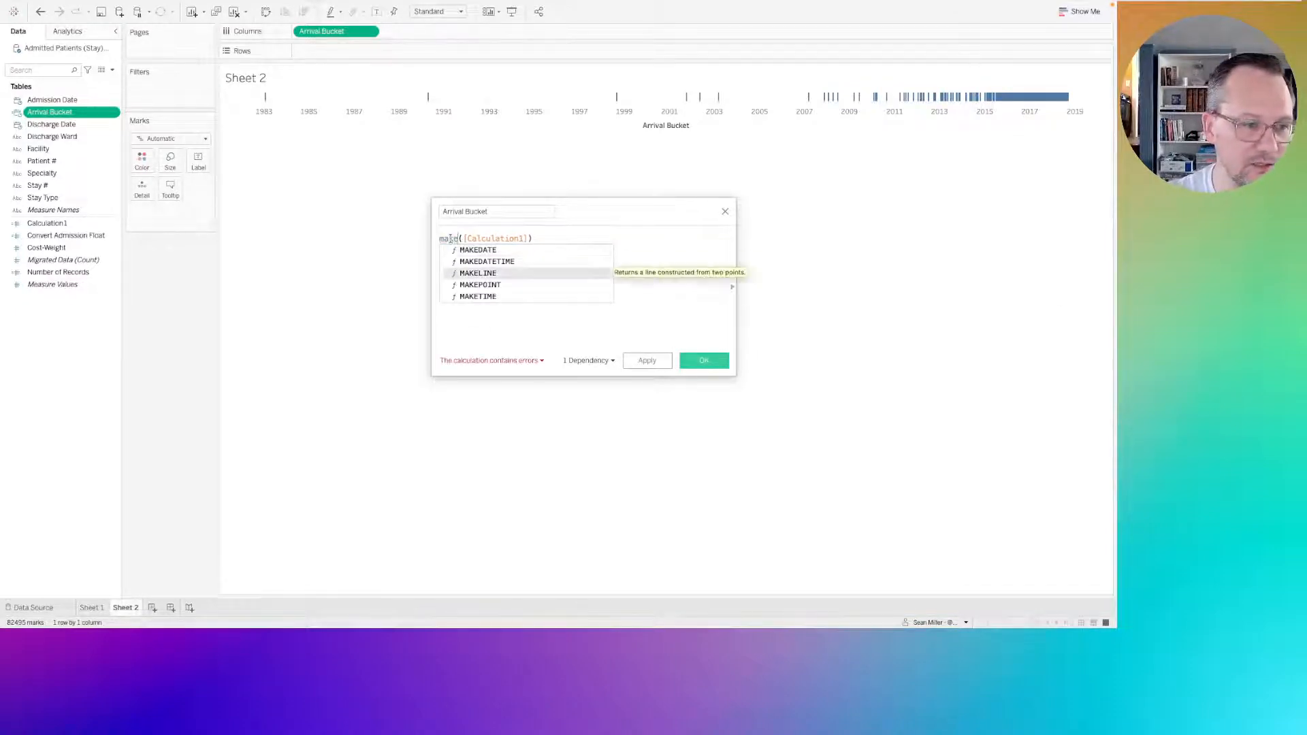
key("Return")
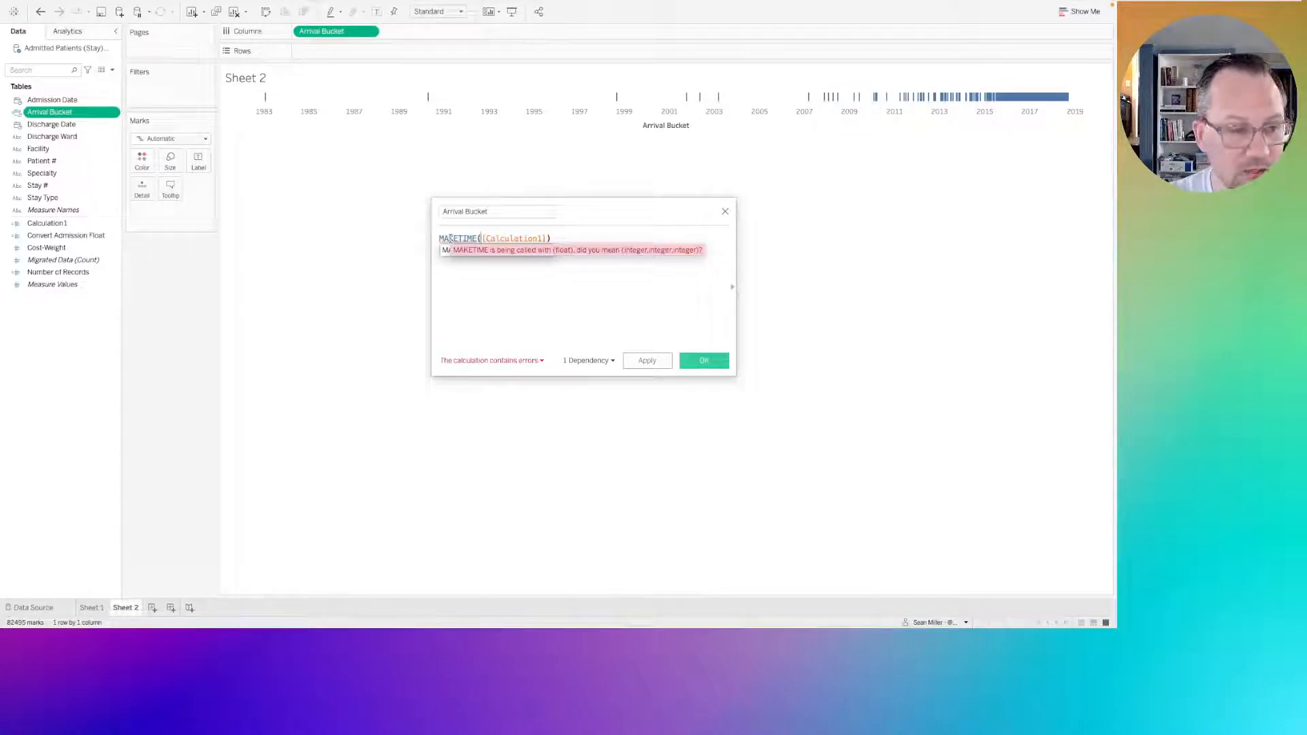
Insert datepart('hour',[Admission Date]) as the hour argument of MAKETIME, keeping Calculation1 on a separate line.
type("datepart")
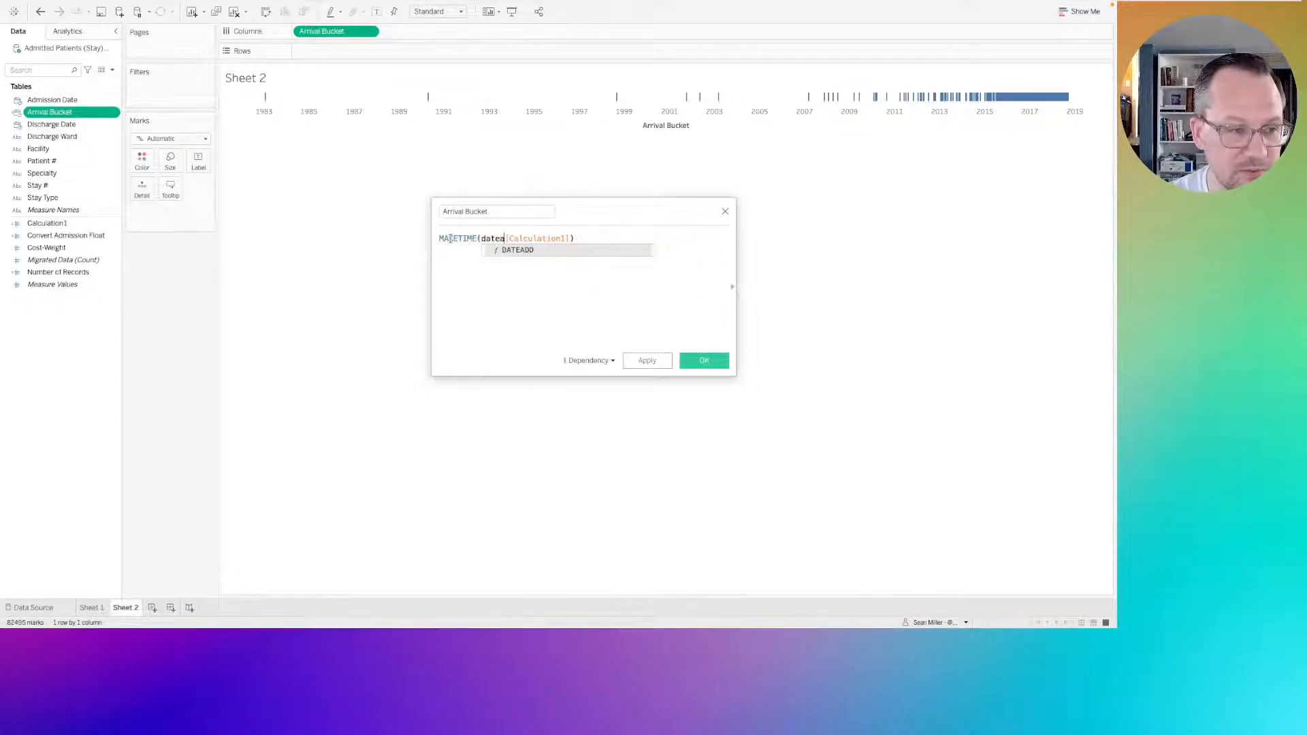
type("('")
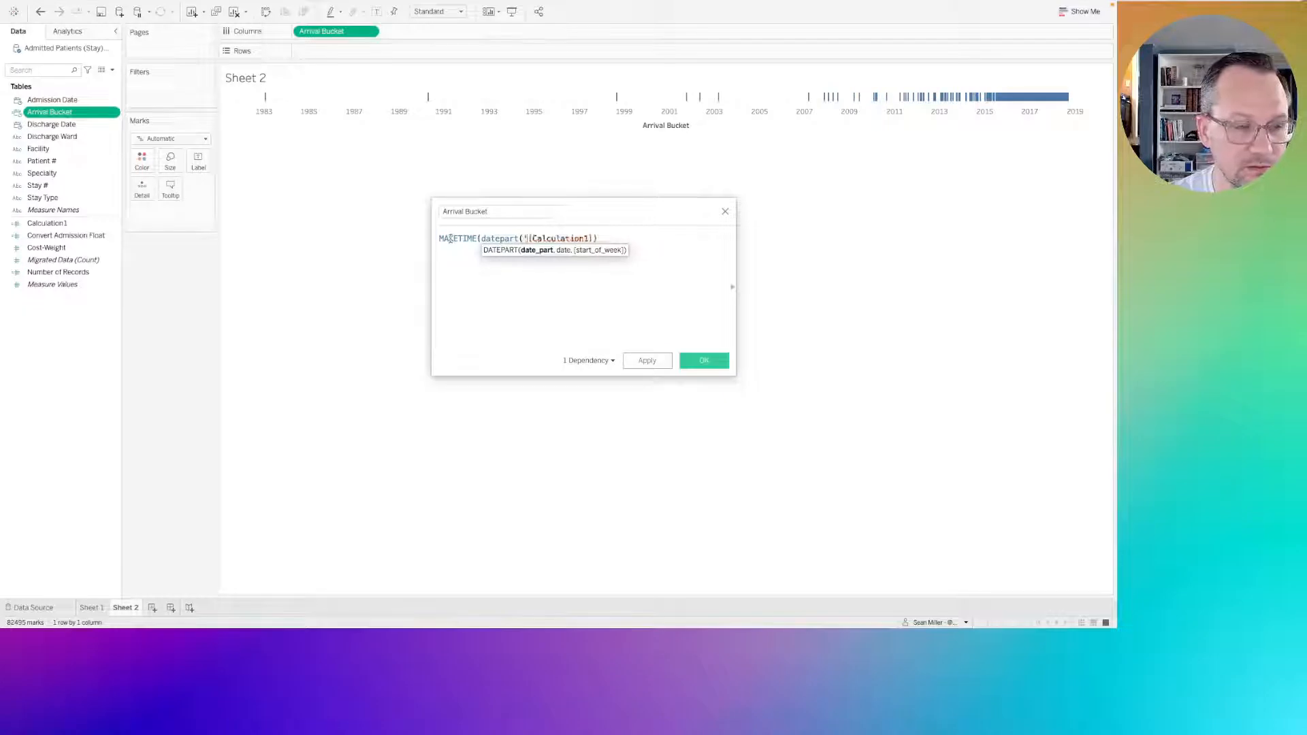
key("BackSpace")
type("'hour',")
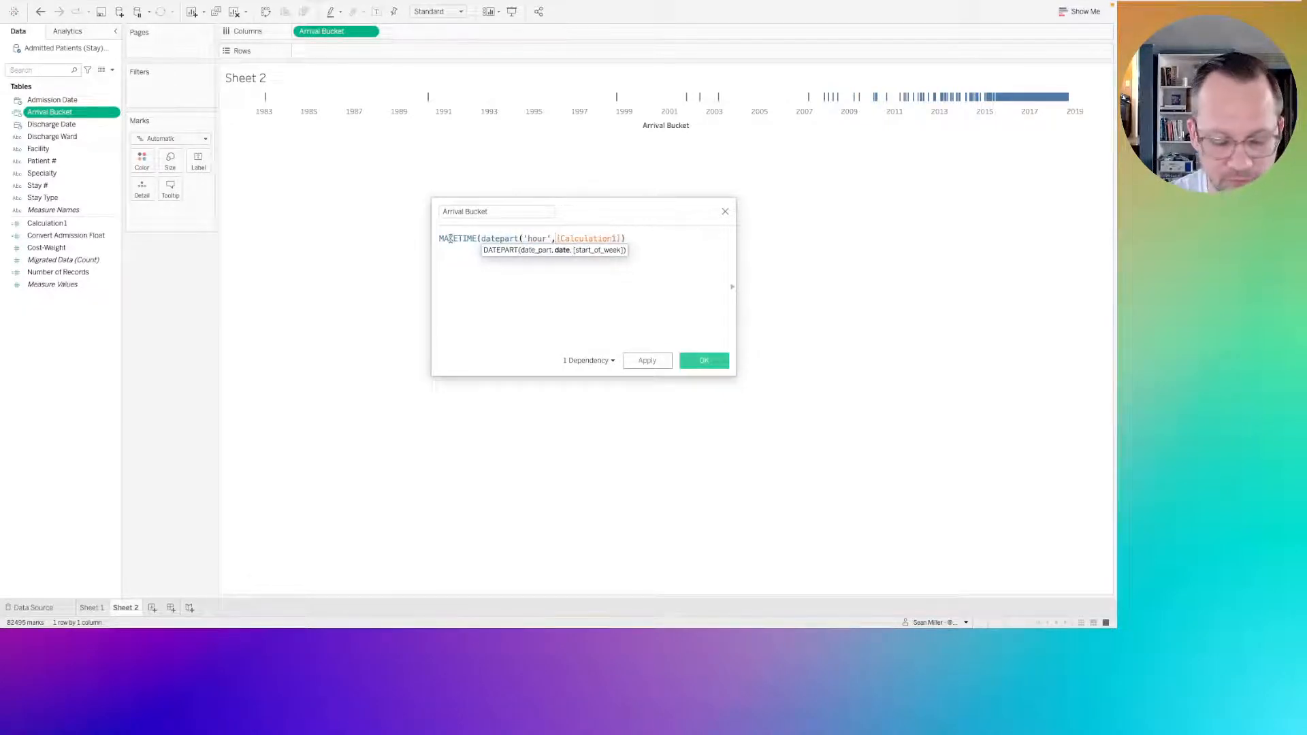
type("ad")
key("Return")
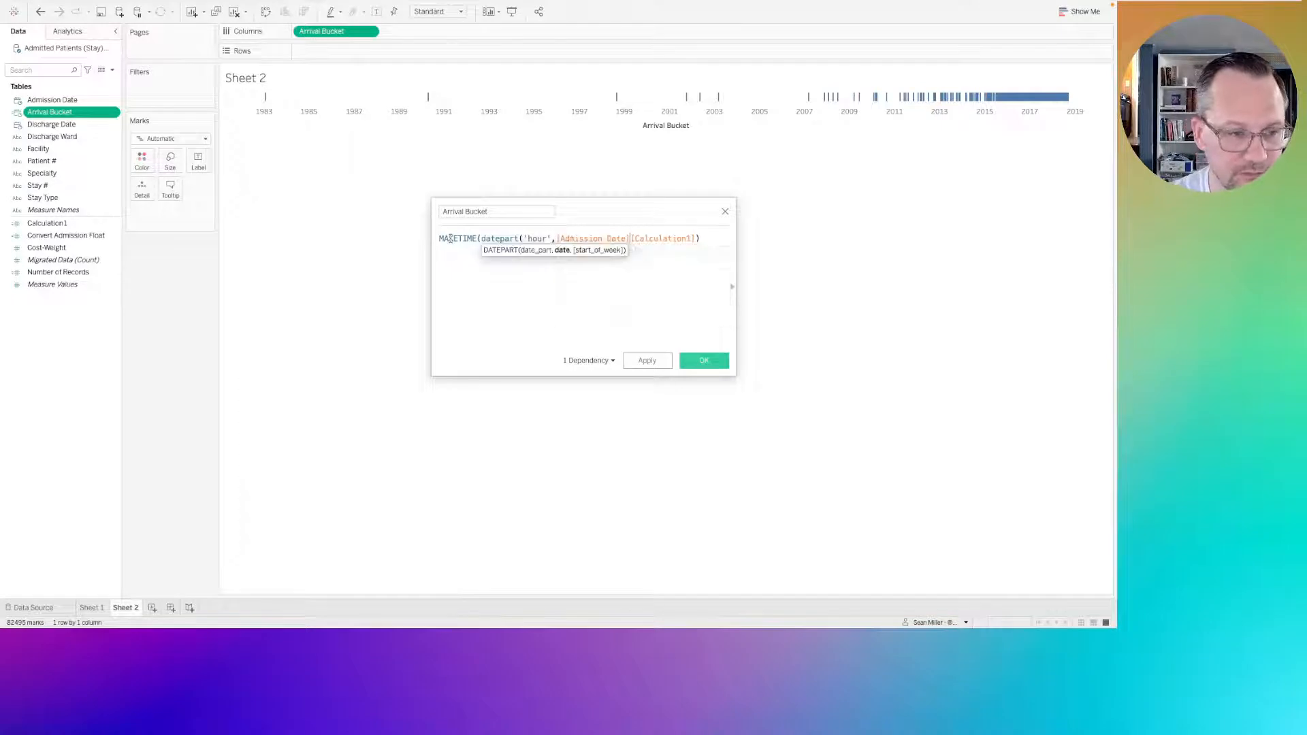
type(",")
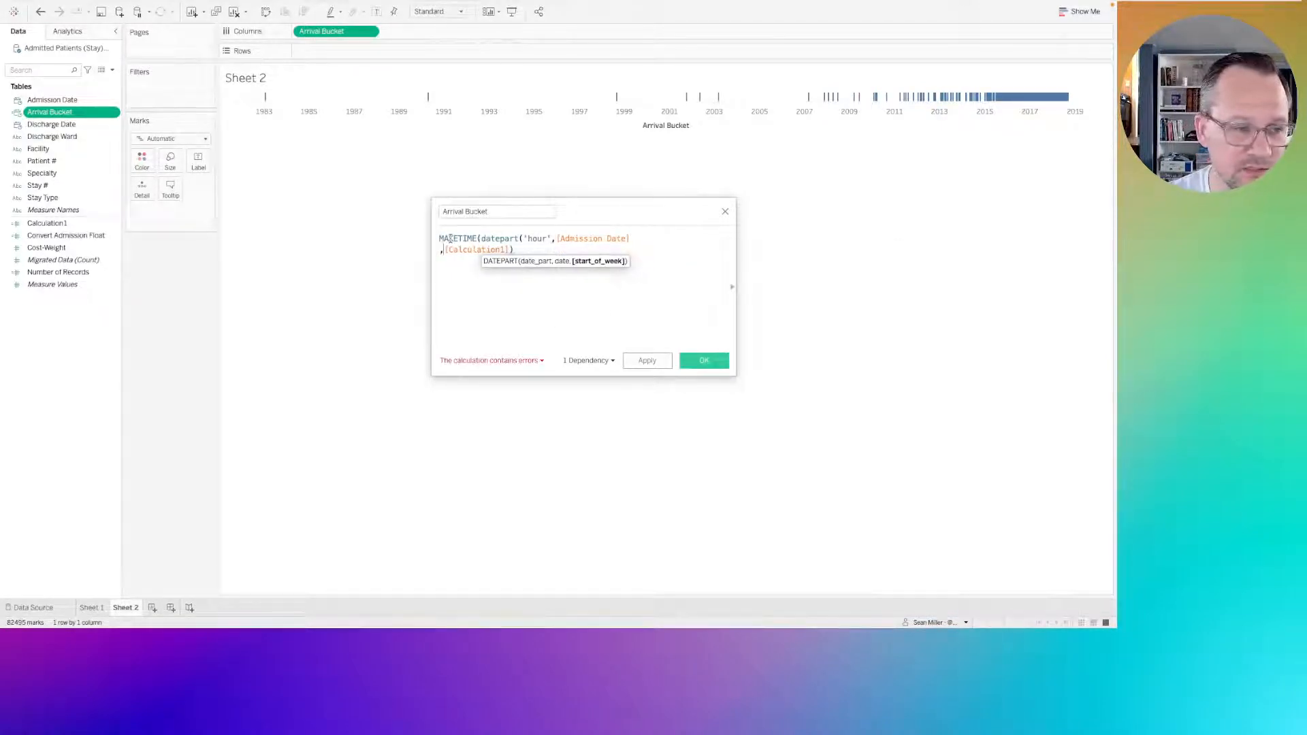
key("BackSpace")
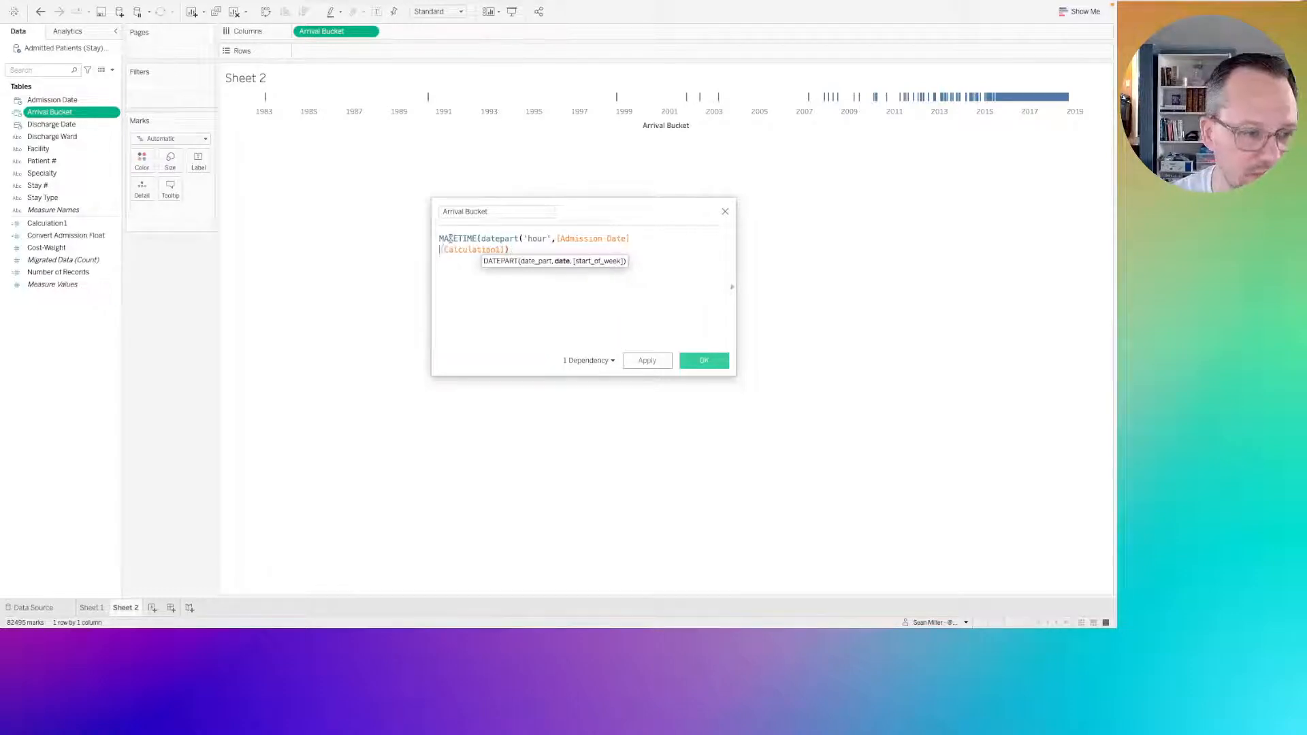
left_click(644, 237)
type(")")
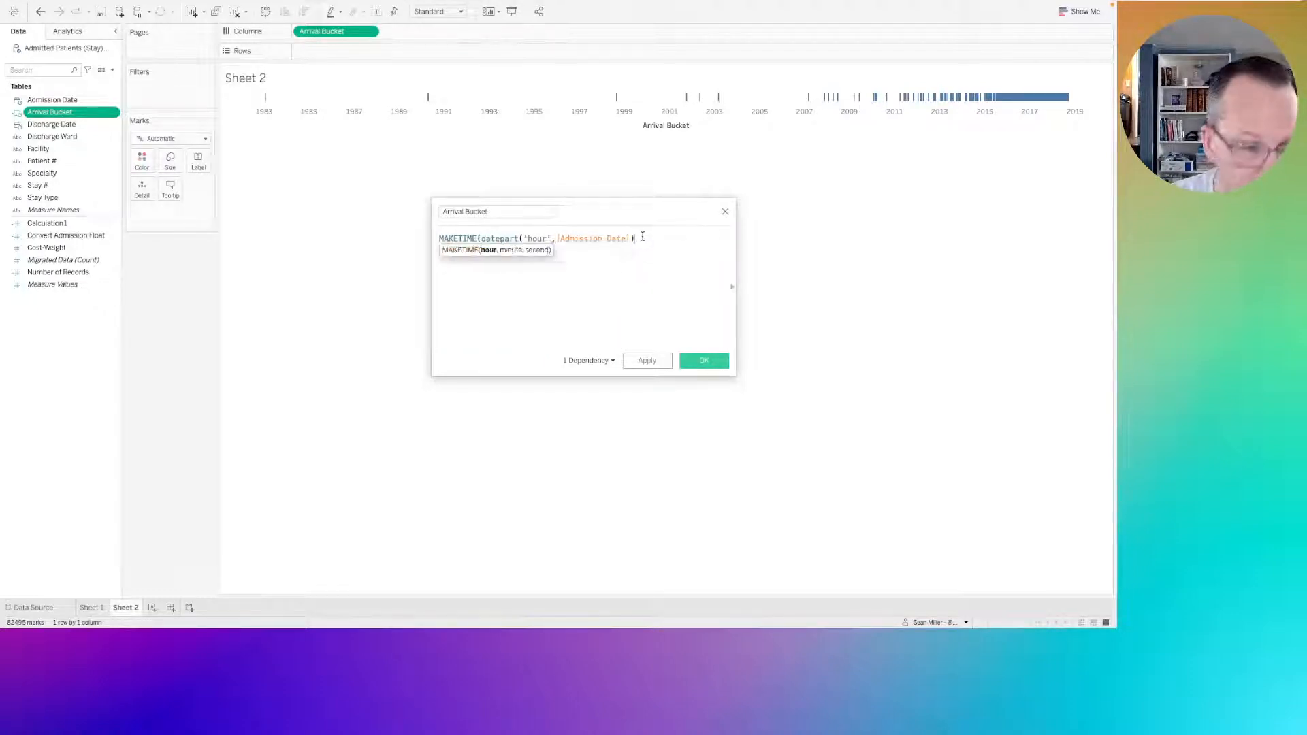
Insert a comma and a datepart('minute', expression around Calculation1 to form MAKETIME's minute argument.
left_click(604, 263)
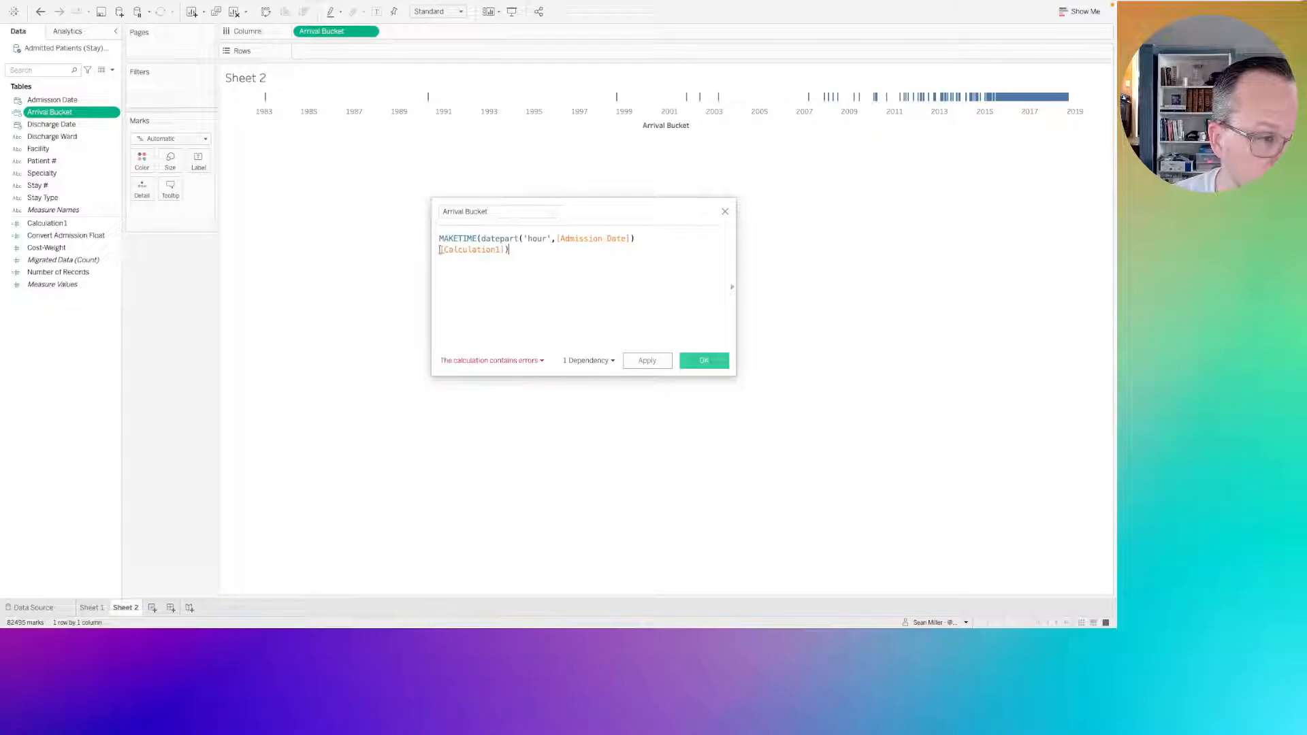
left_click(441, 251)
type(",")
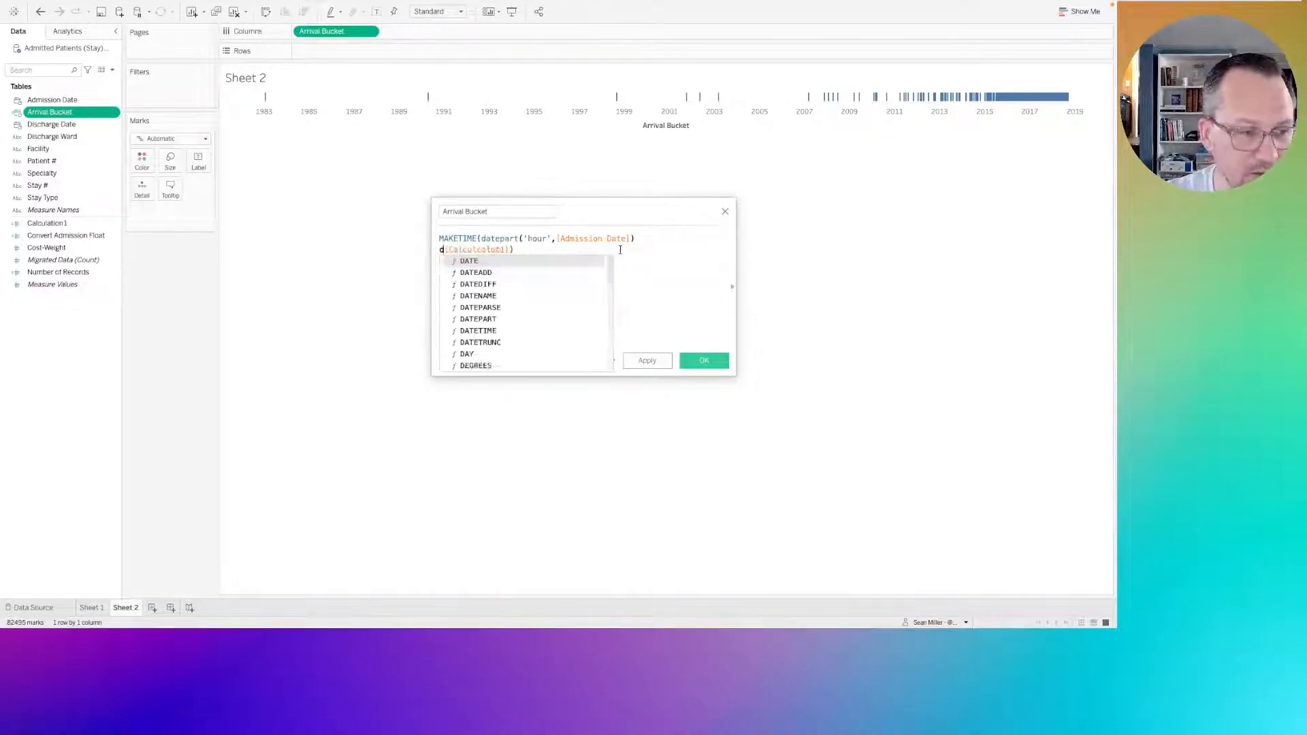
type("datepart(")
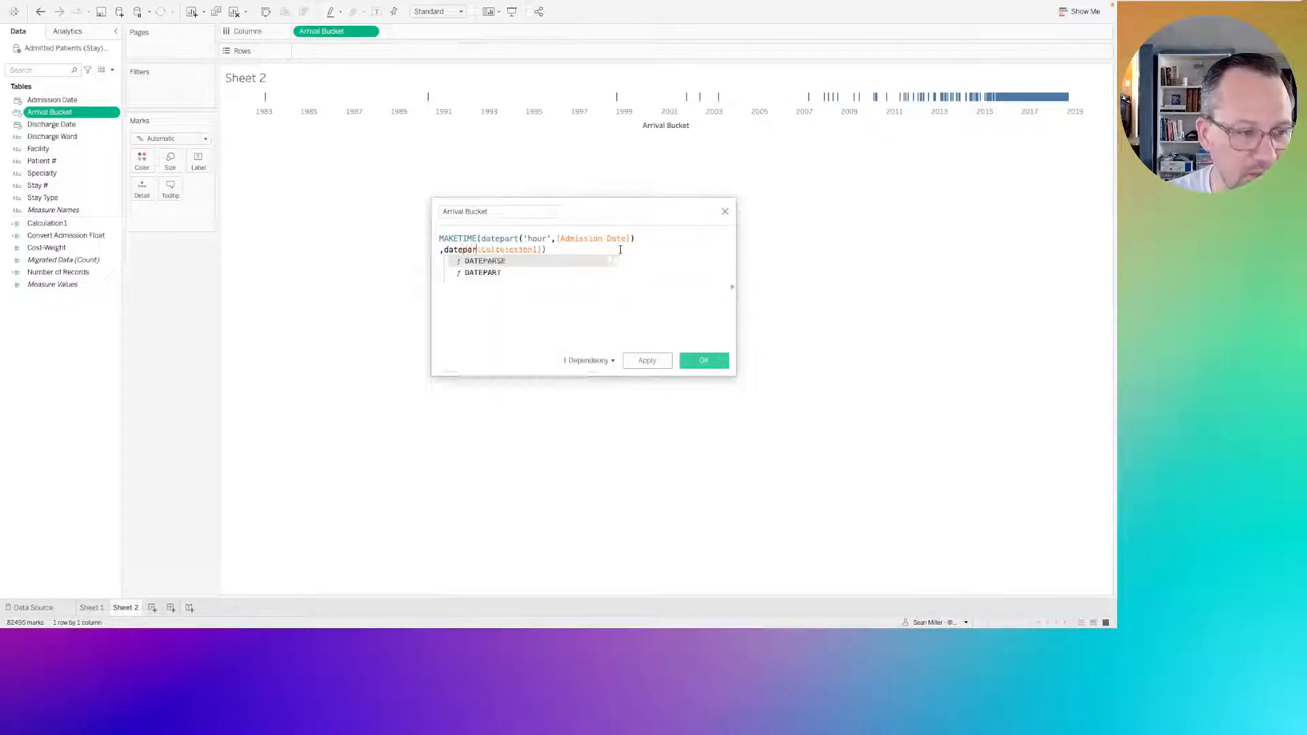
type("'minute")
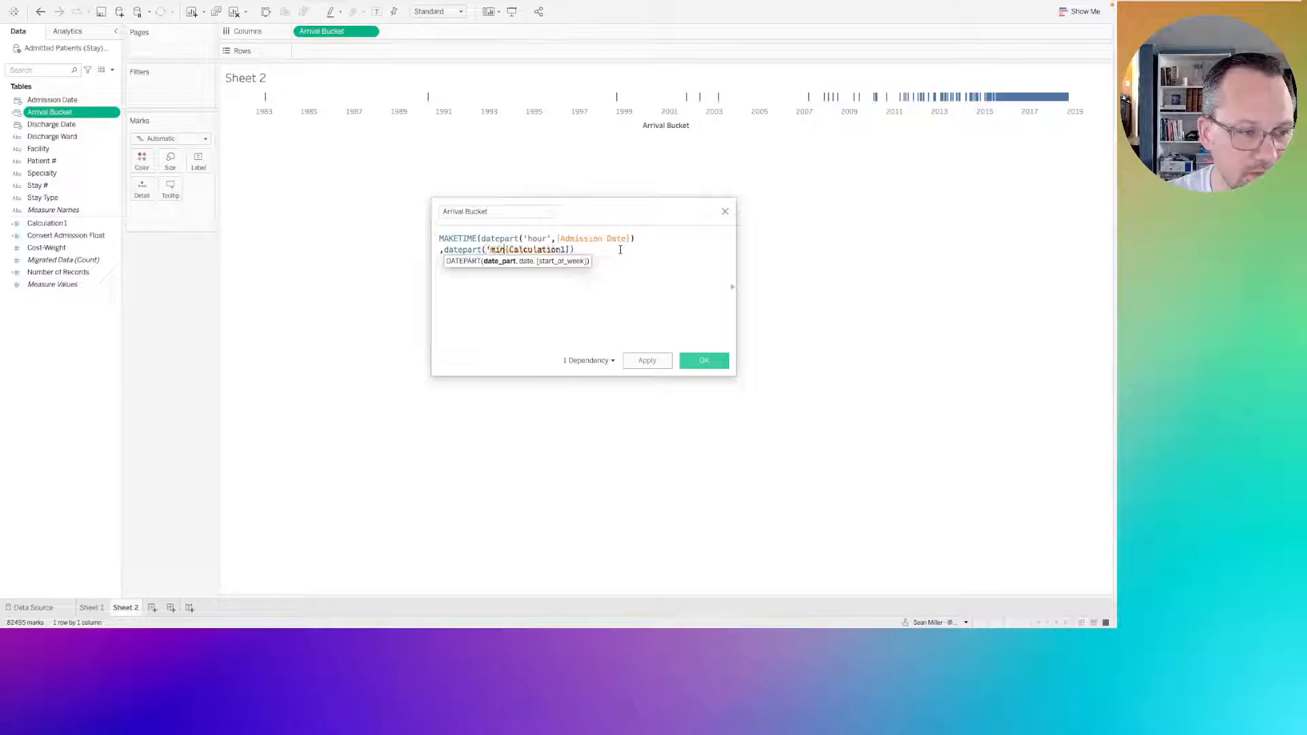
type("',")
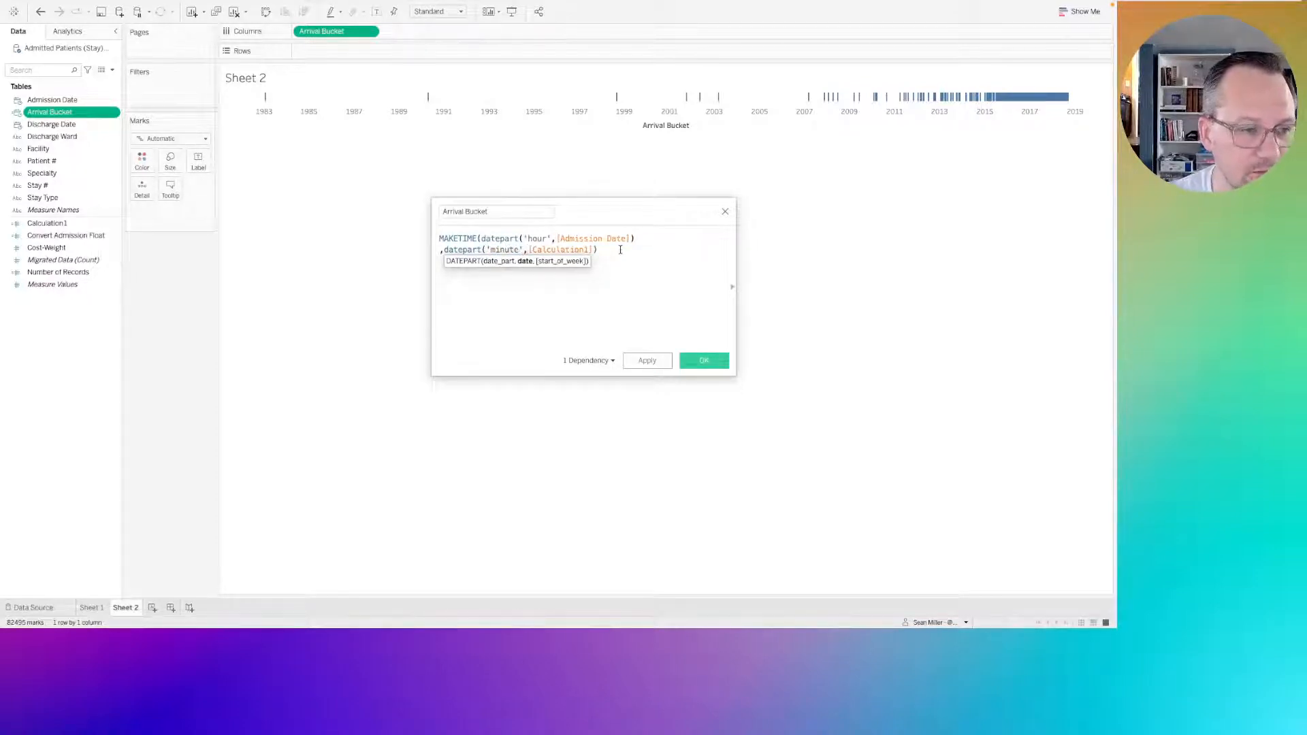
key("End")
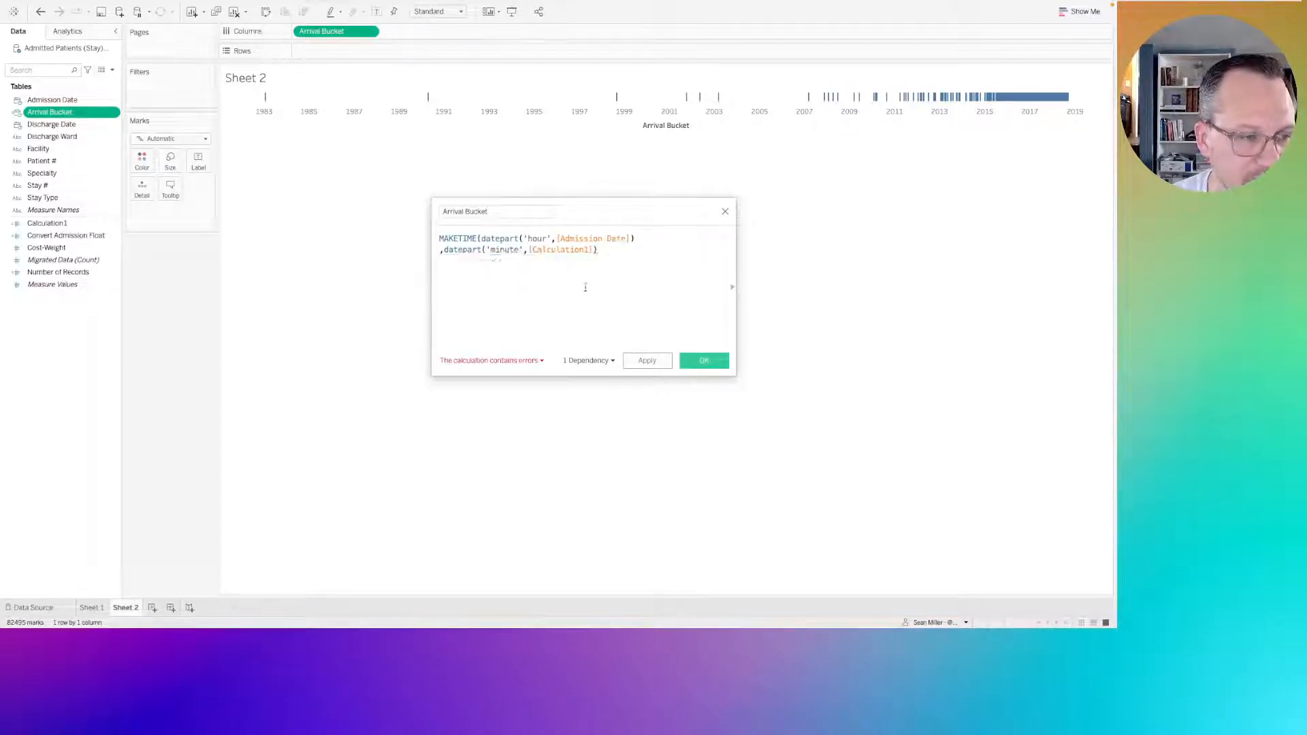
left_click(565, 249)
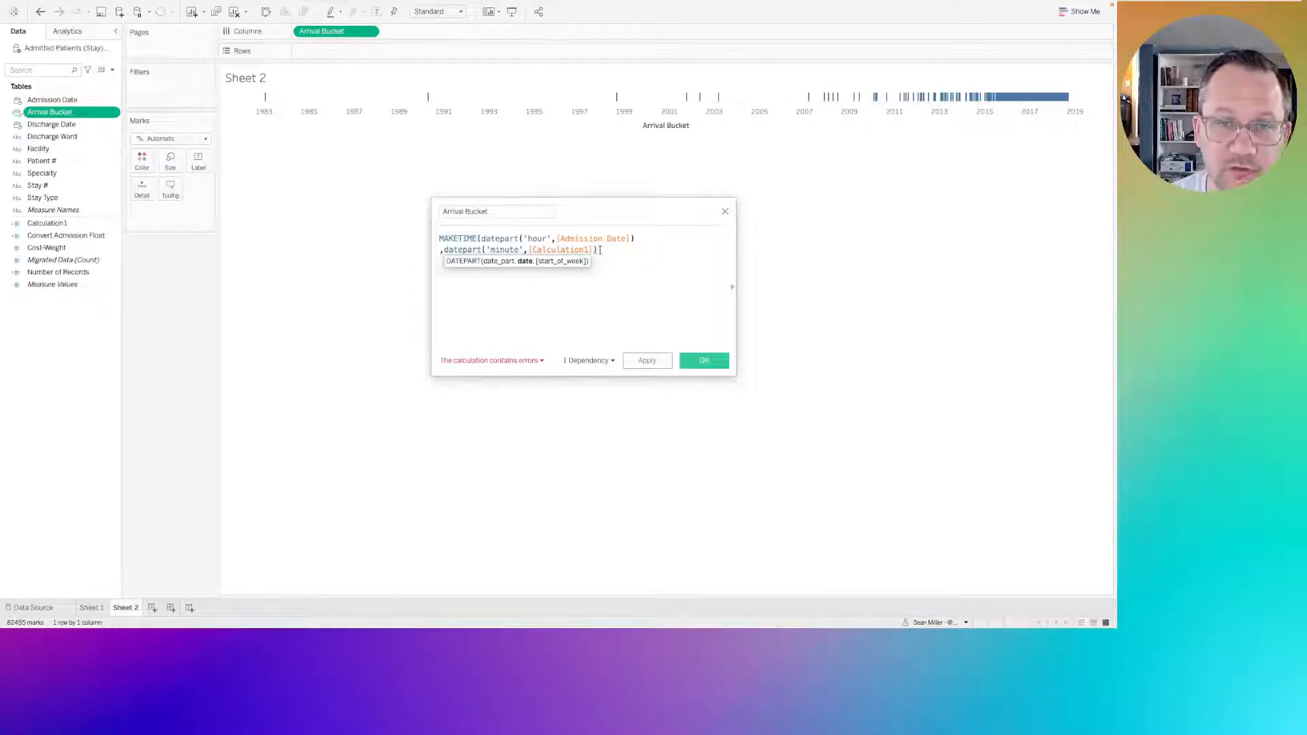
Add 0 as MAKETIME's second argument on a new line and close the function with a parenthesis.
left_click(599, 250)
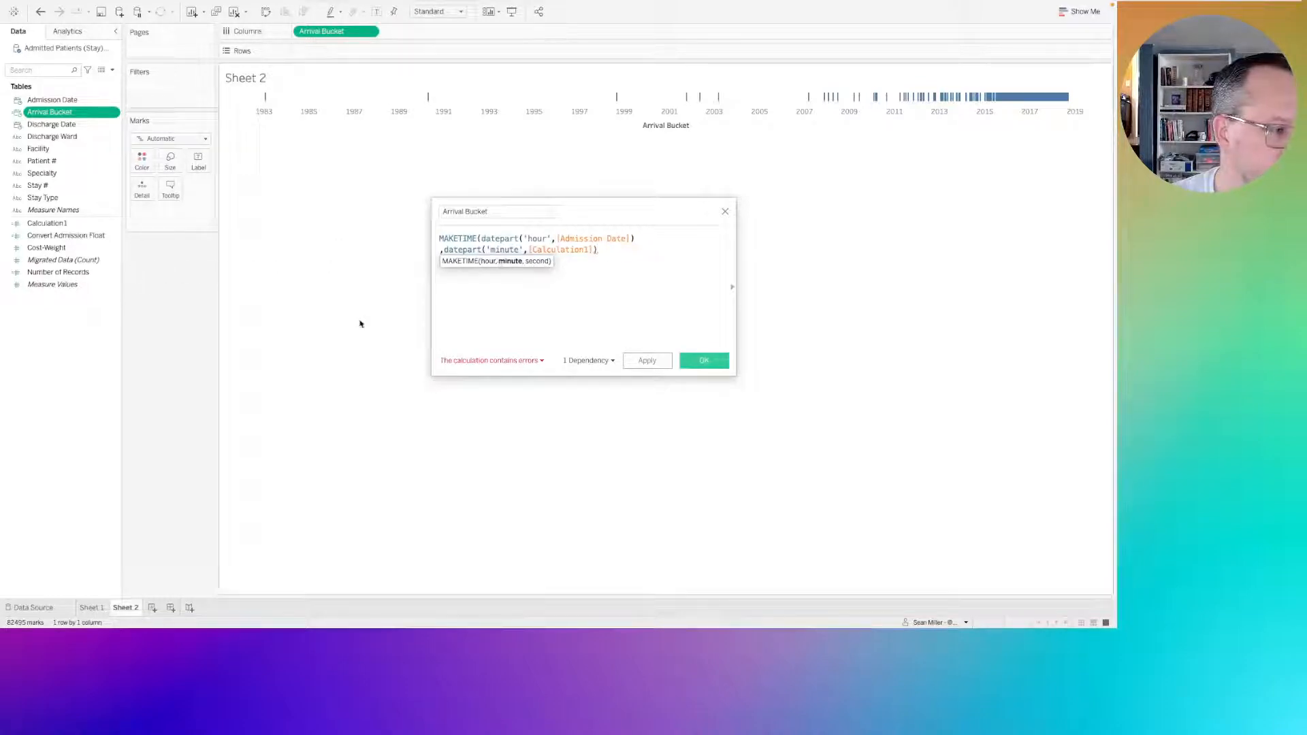
key("Return")
type(",")
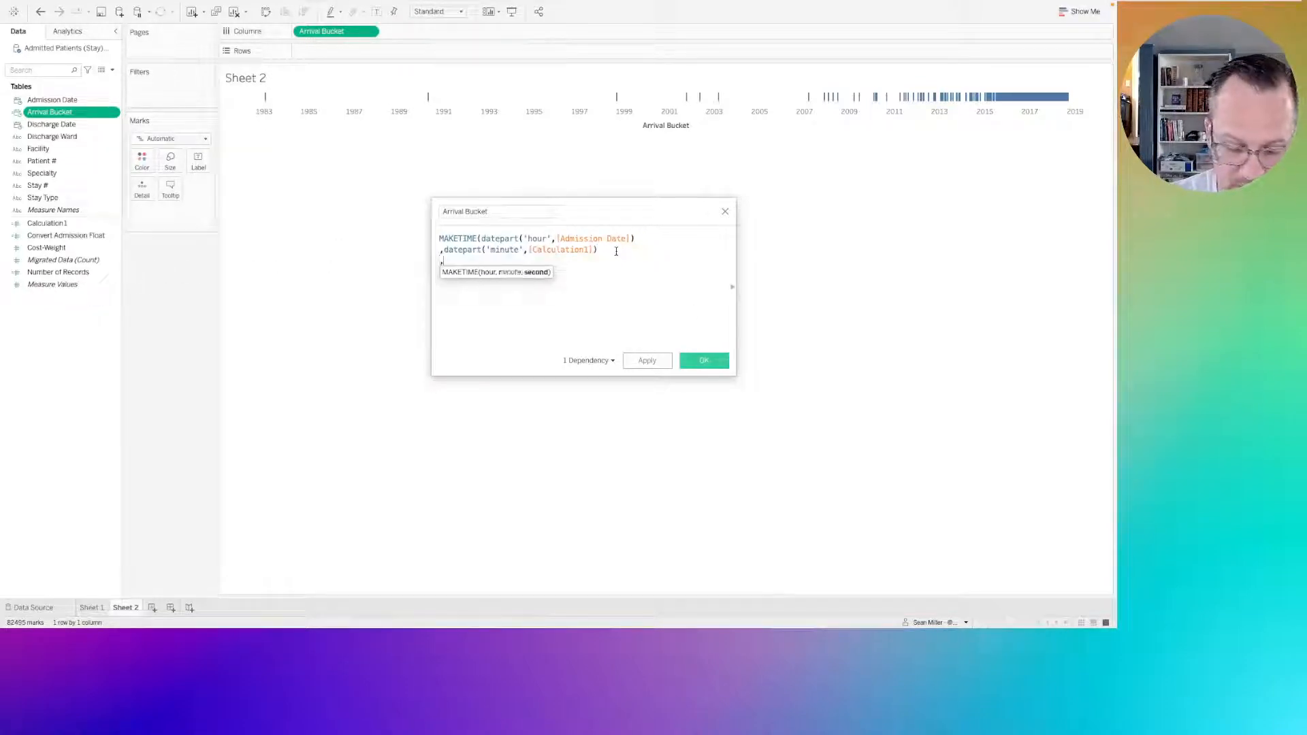
type("0)")
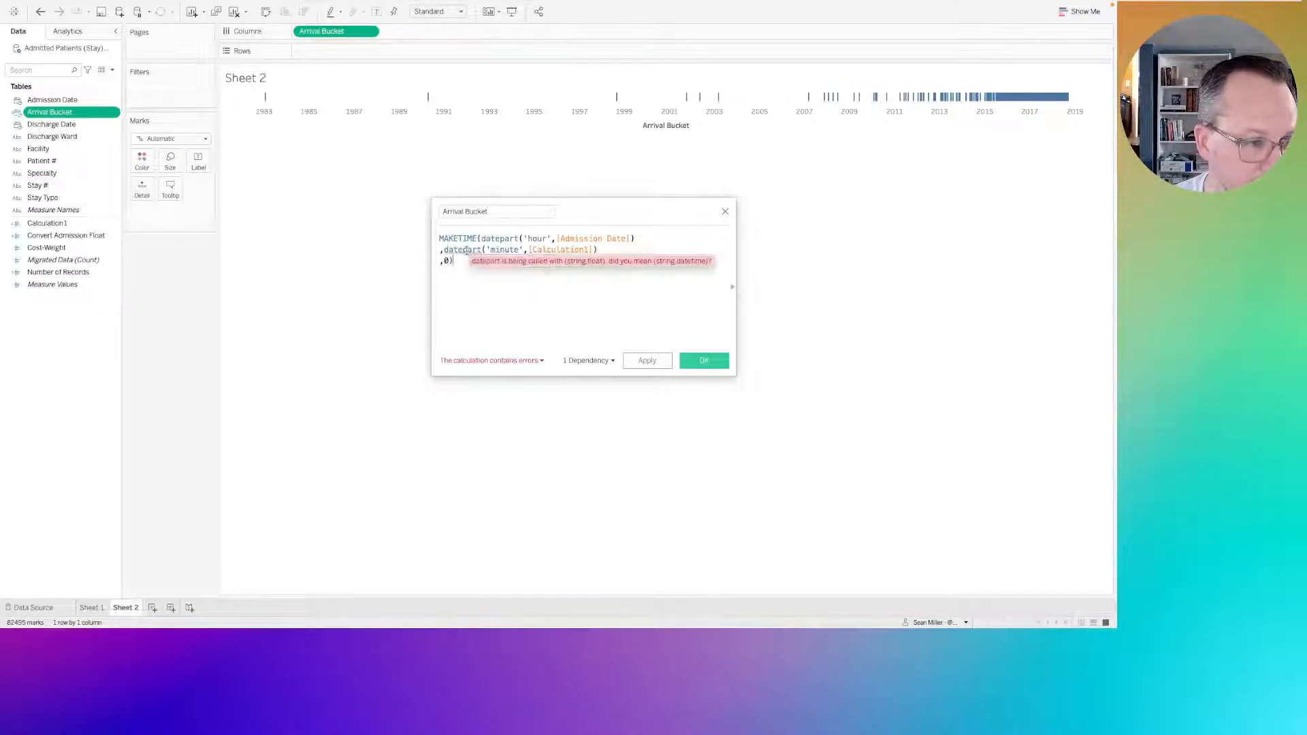
Check the error on the minute datepart expression and remove Calculation1 from its date argument.
left_click(467, 251)
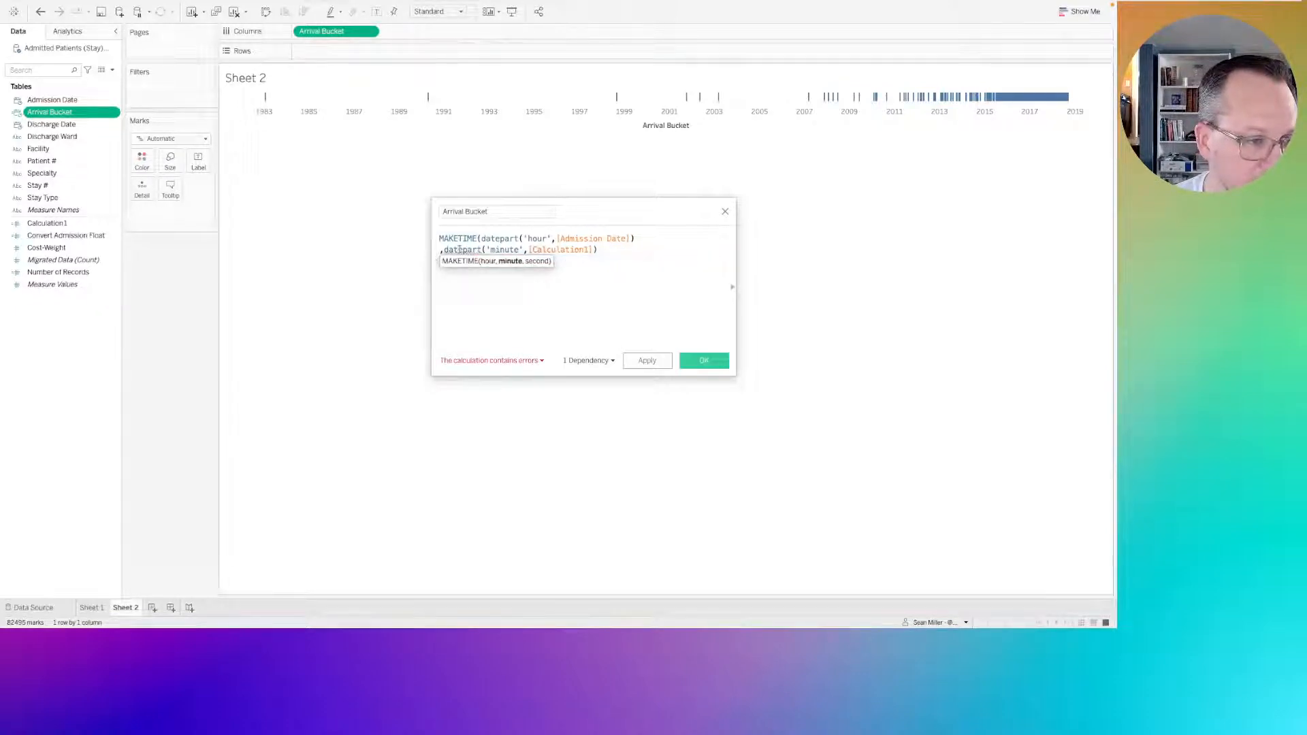
left_click(534, 319)
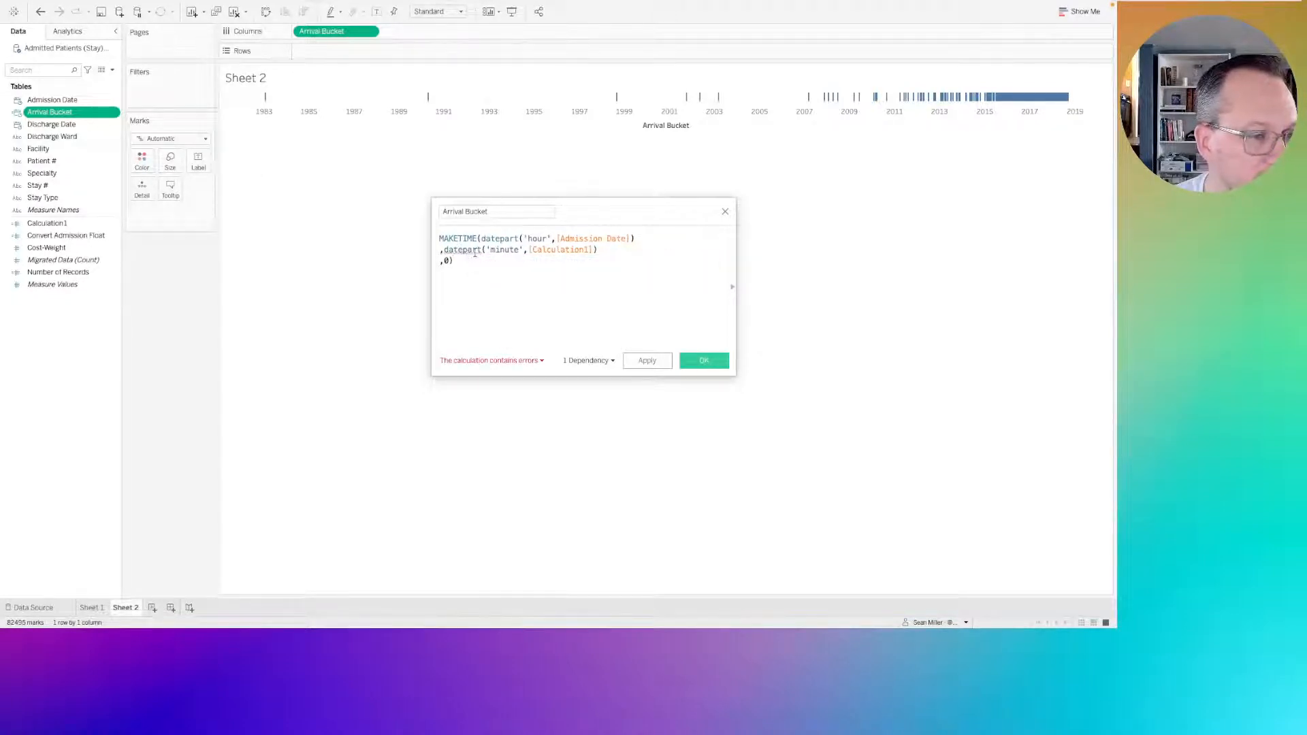
mouse_move(473, 252)
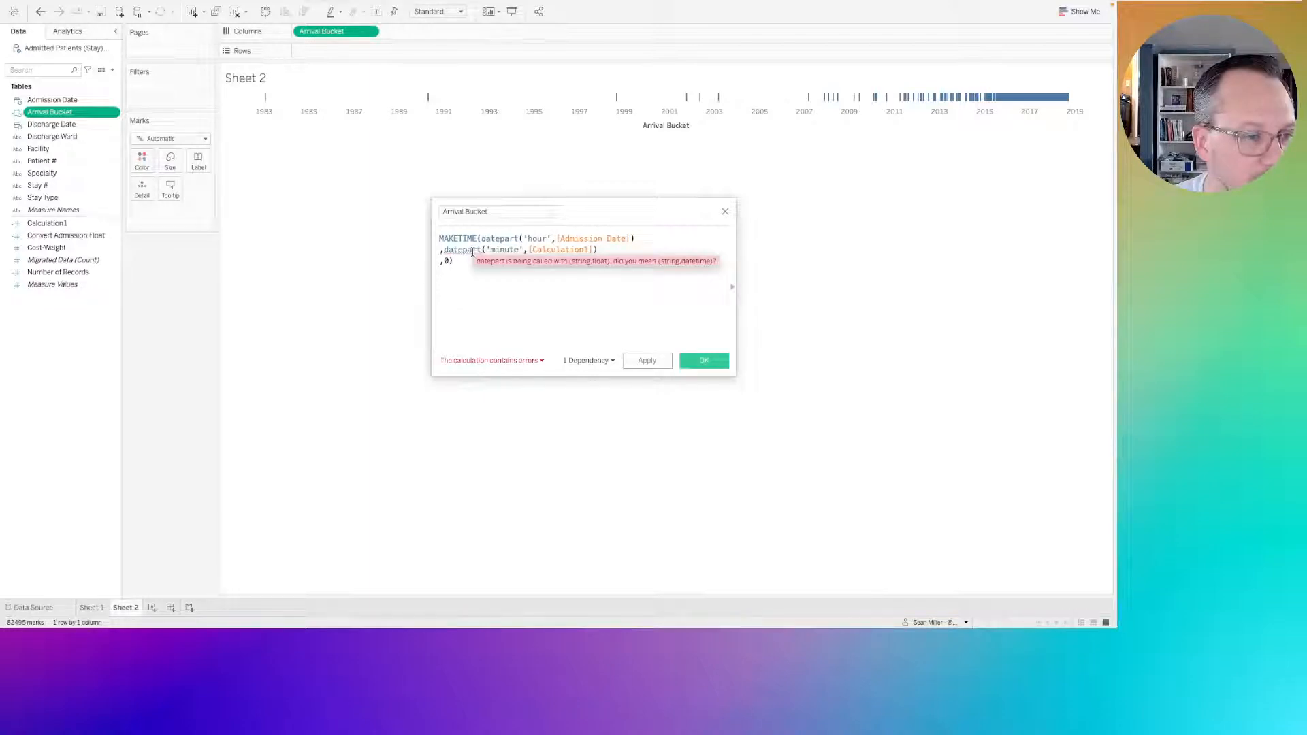
left_click(572, 250)
left_click(493, 244)
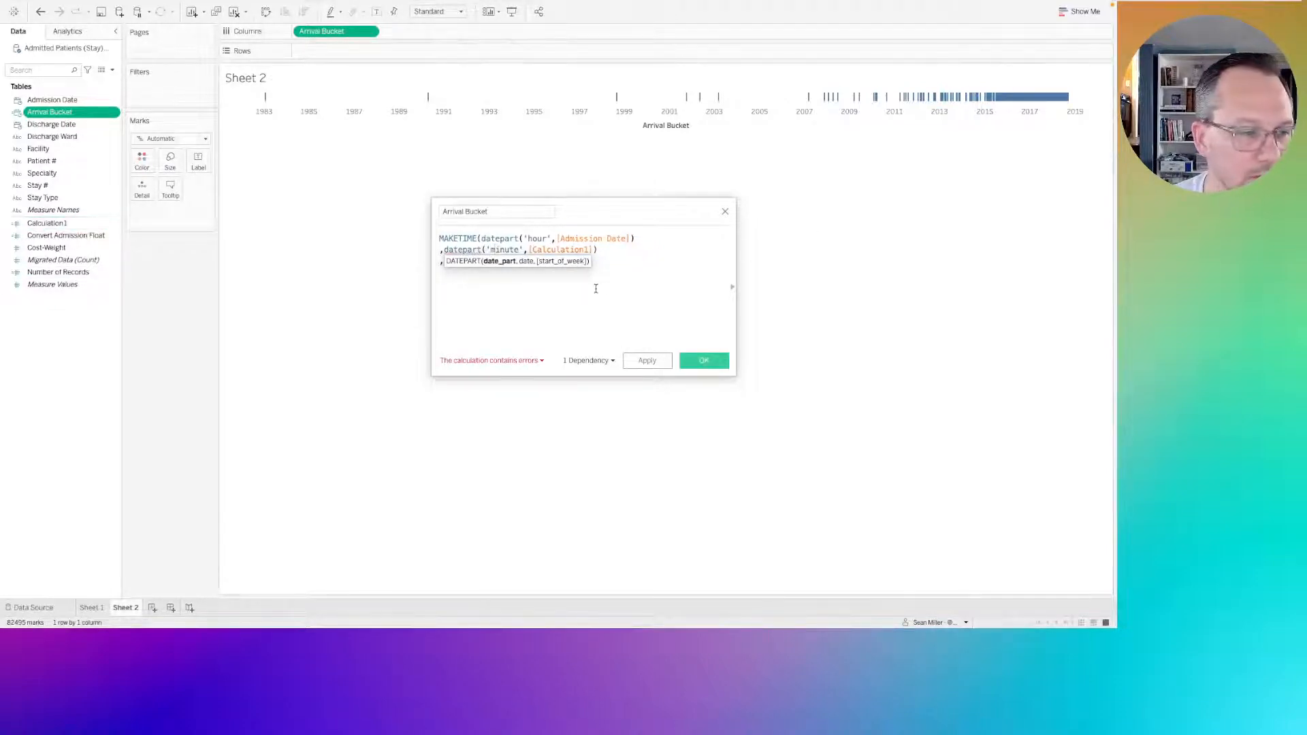
left_click(520, 276)
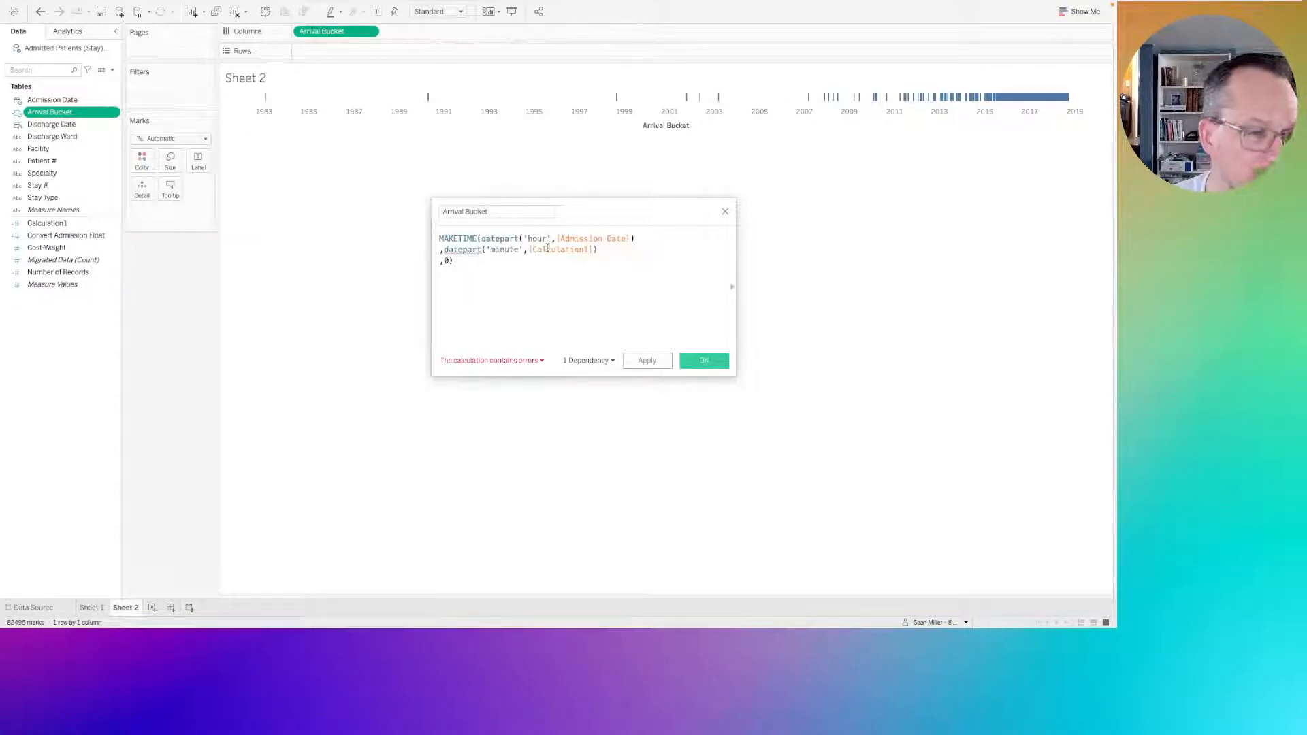
double_click(548, 249)
type("arr")
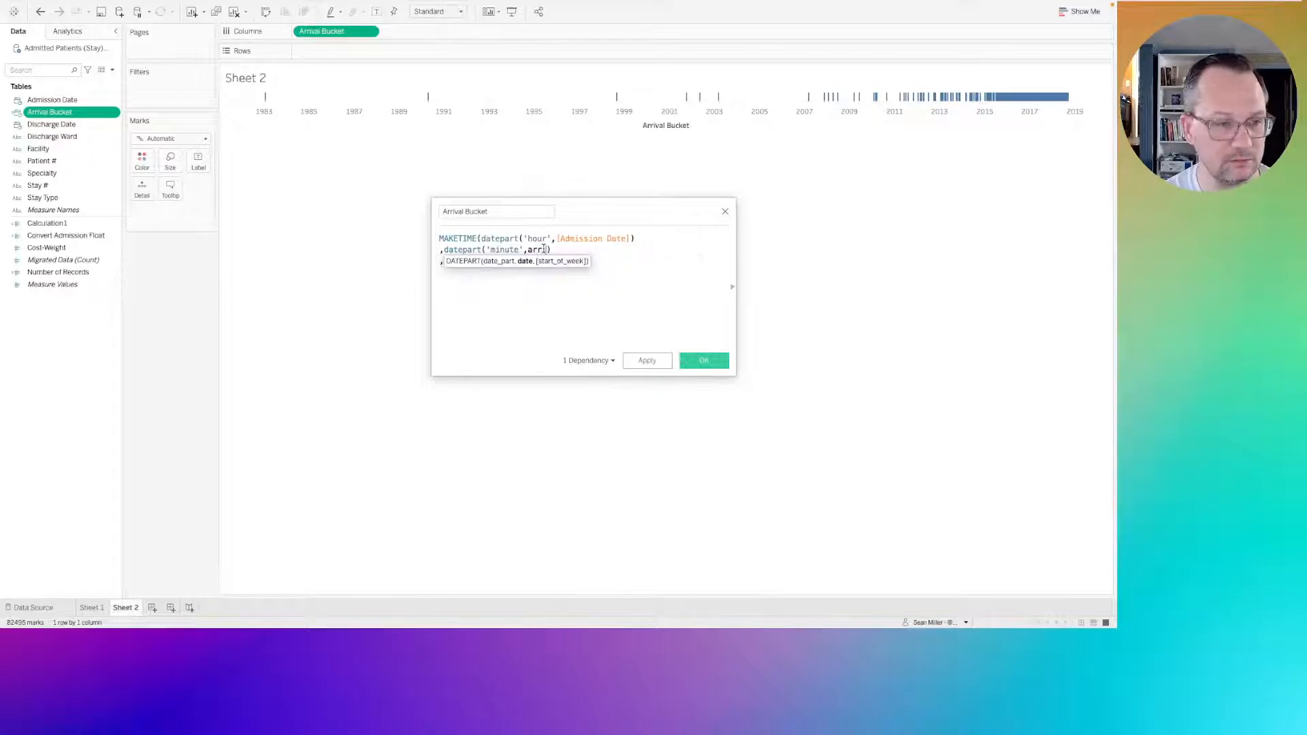
key("BackSpace")
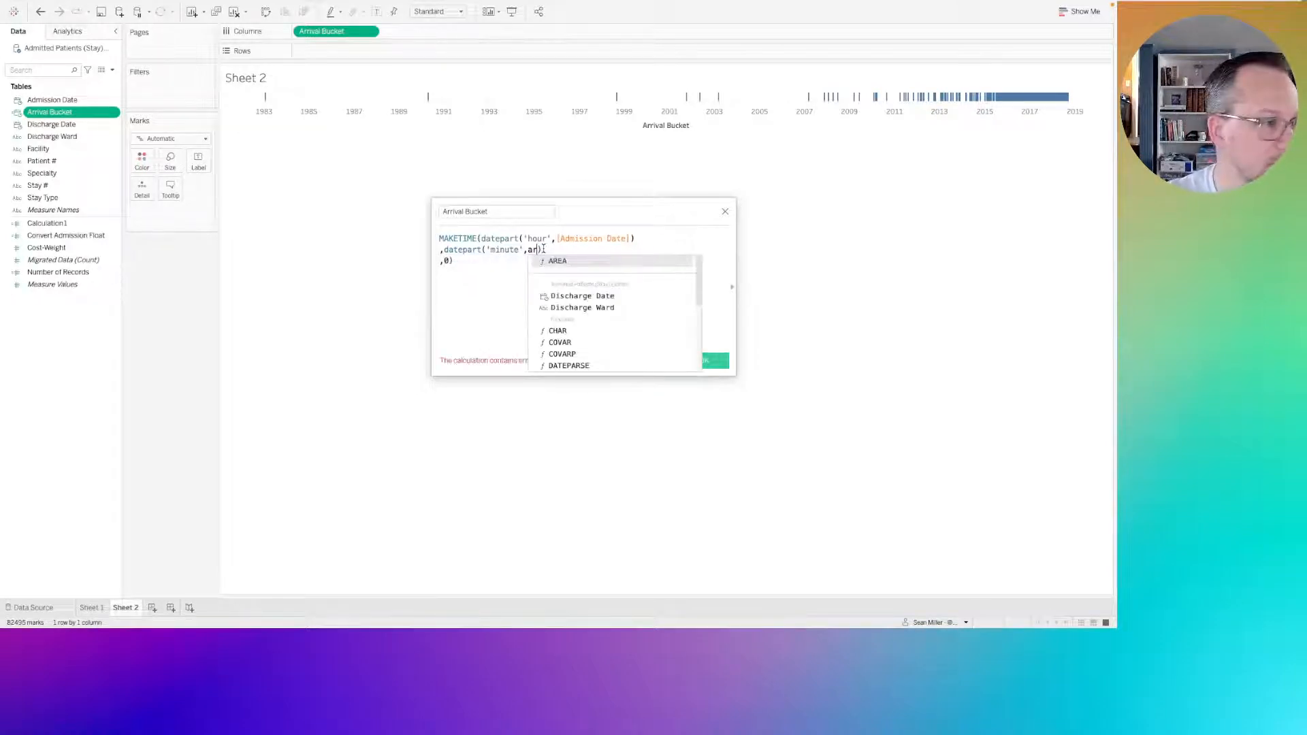
key("BackSpace")
key("BackSpace")
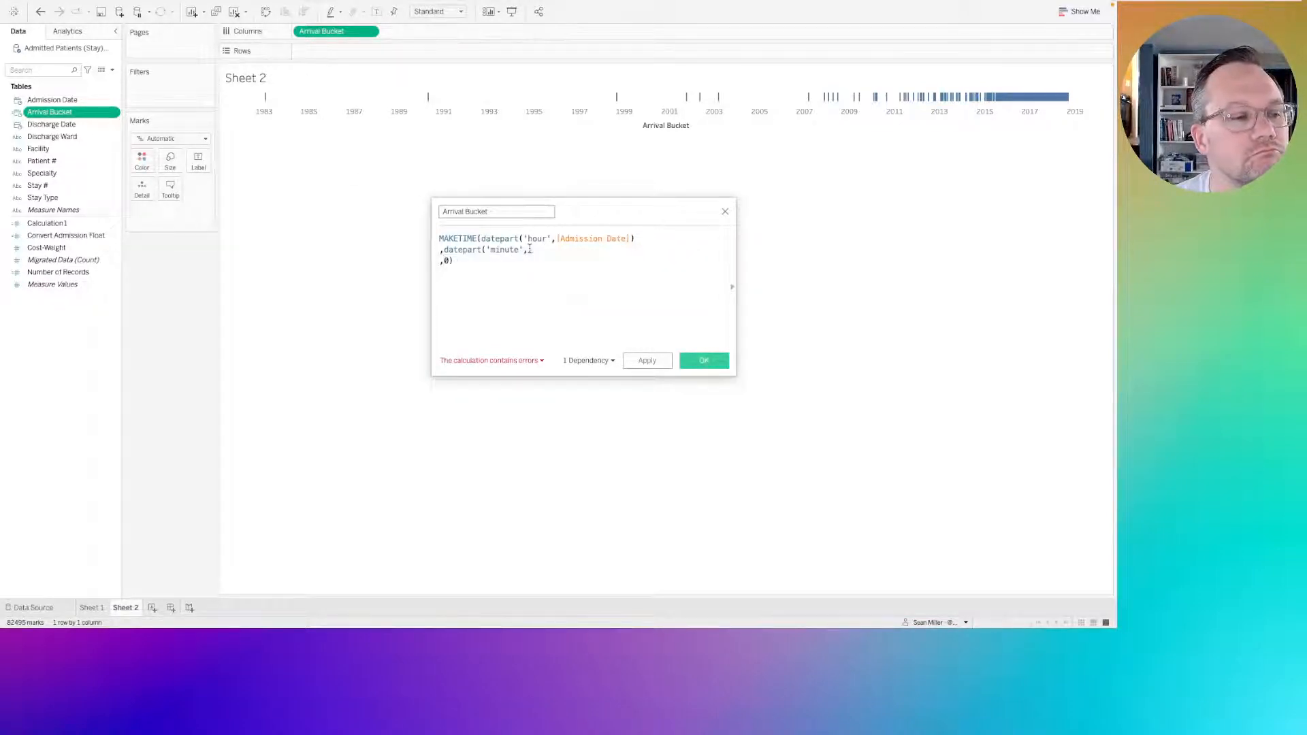
type(",")
left_click_drag(535, 250, 423, 254)
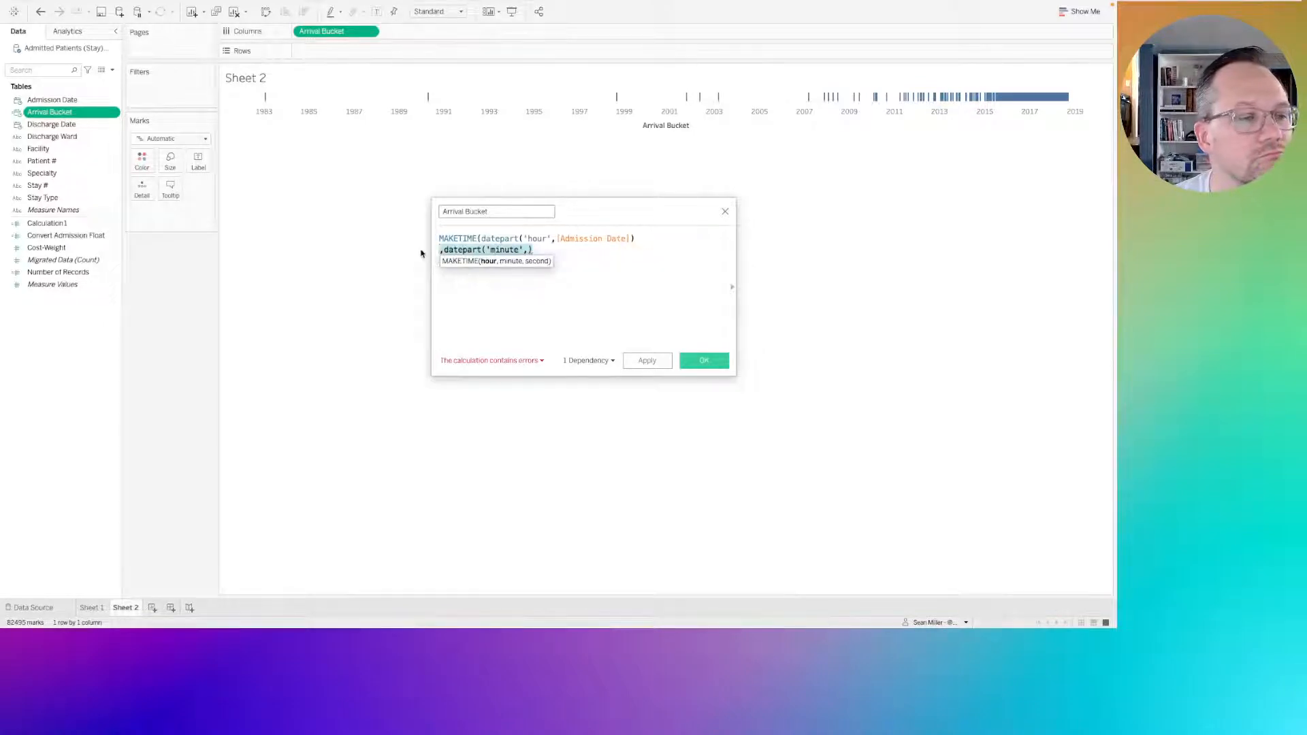
left_click(575, 255)
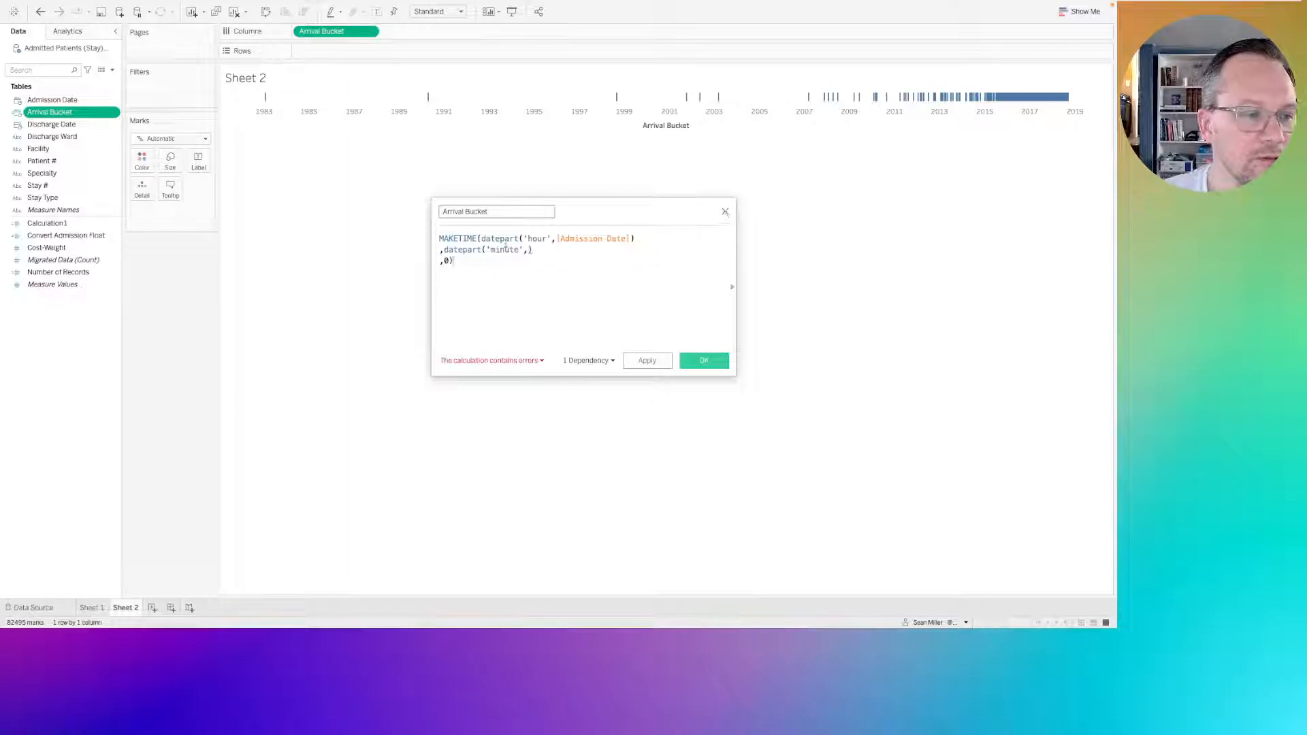
left_click(492, 249)
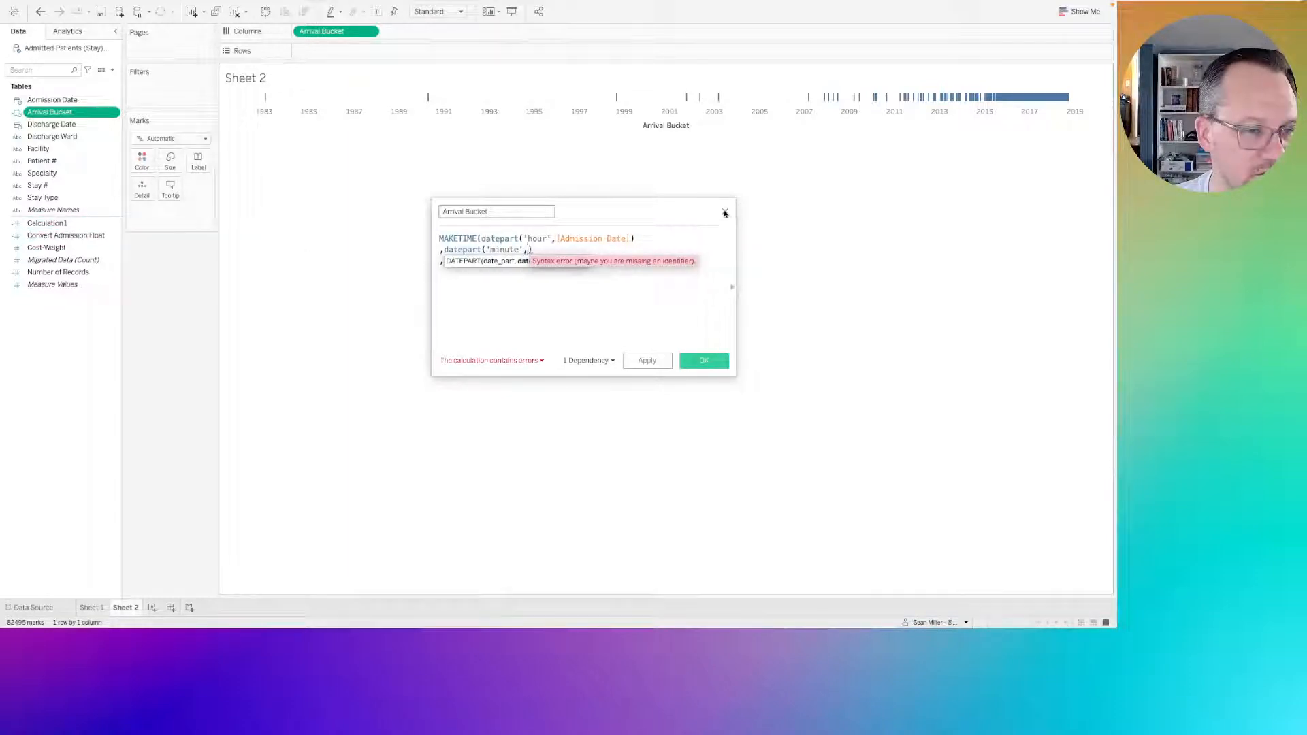
left_click(460, 248)
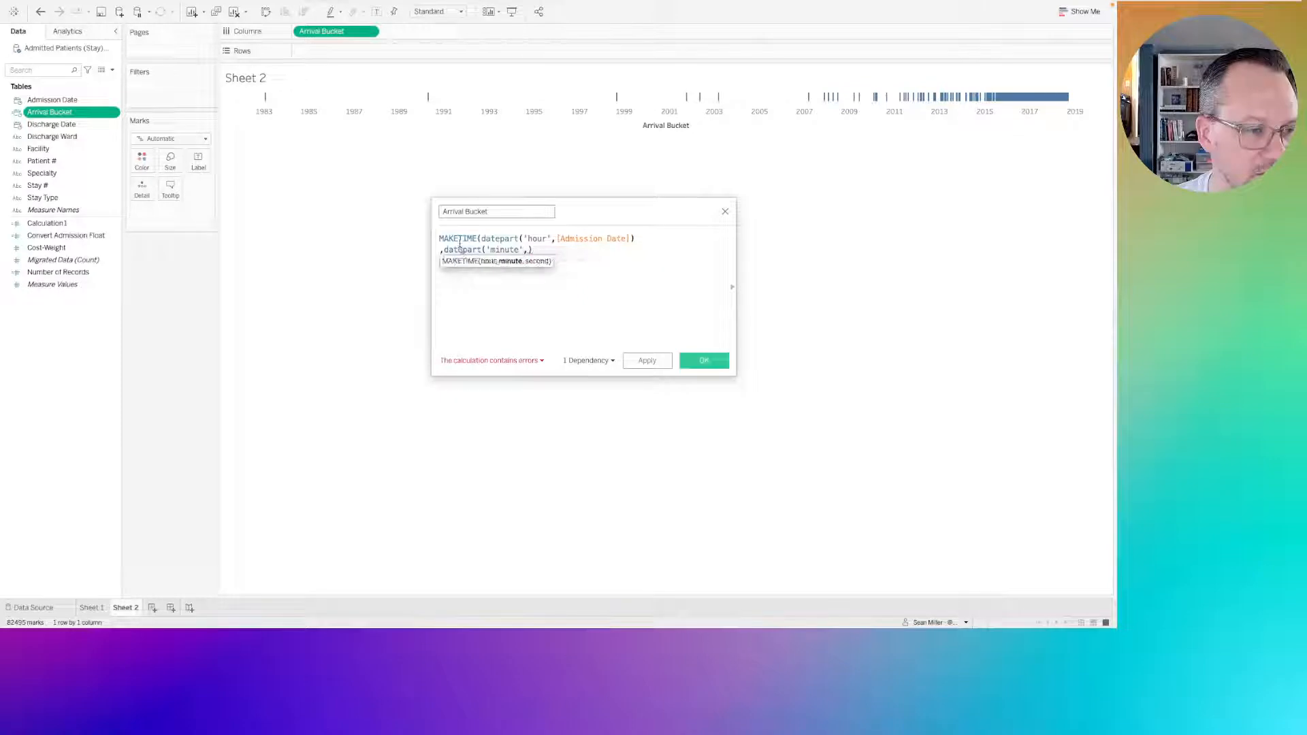
left_click(525, 300)
left_click_drag(457, 261, 436, 243)
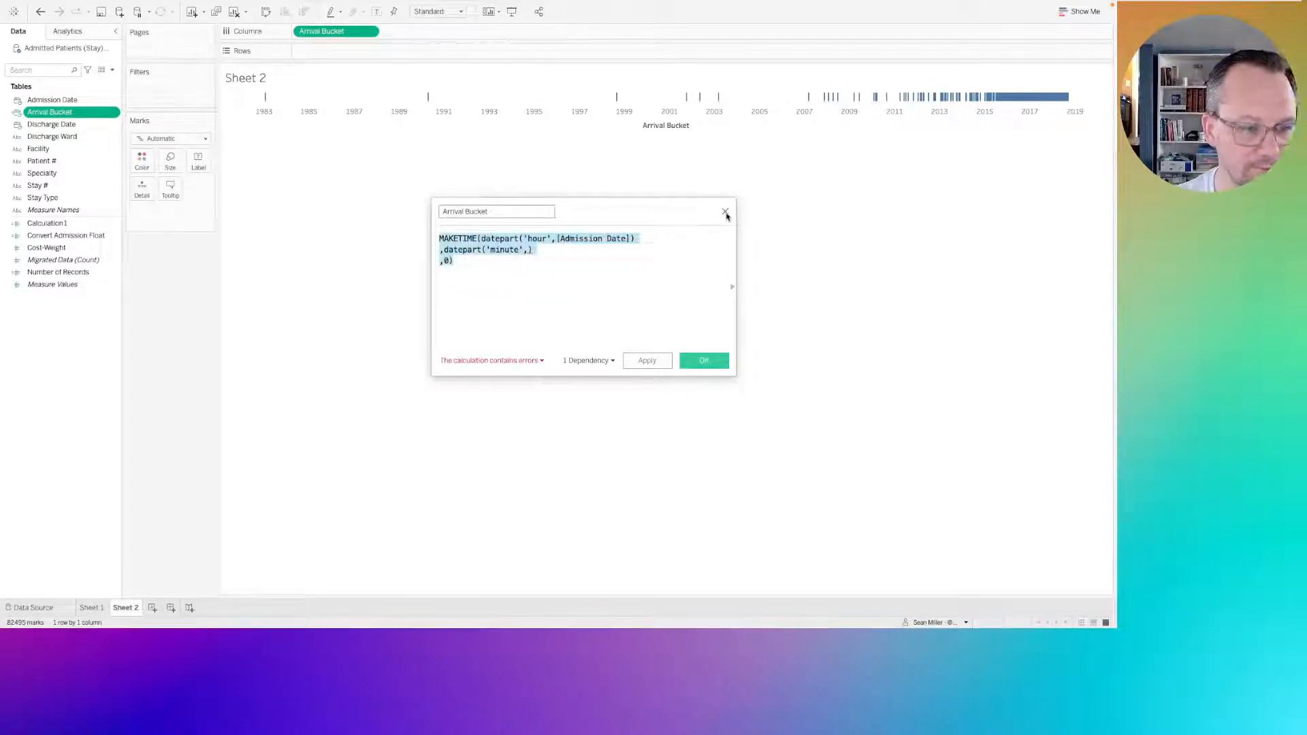
left_click(530, 278)
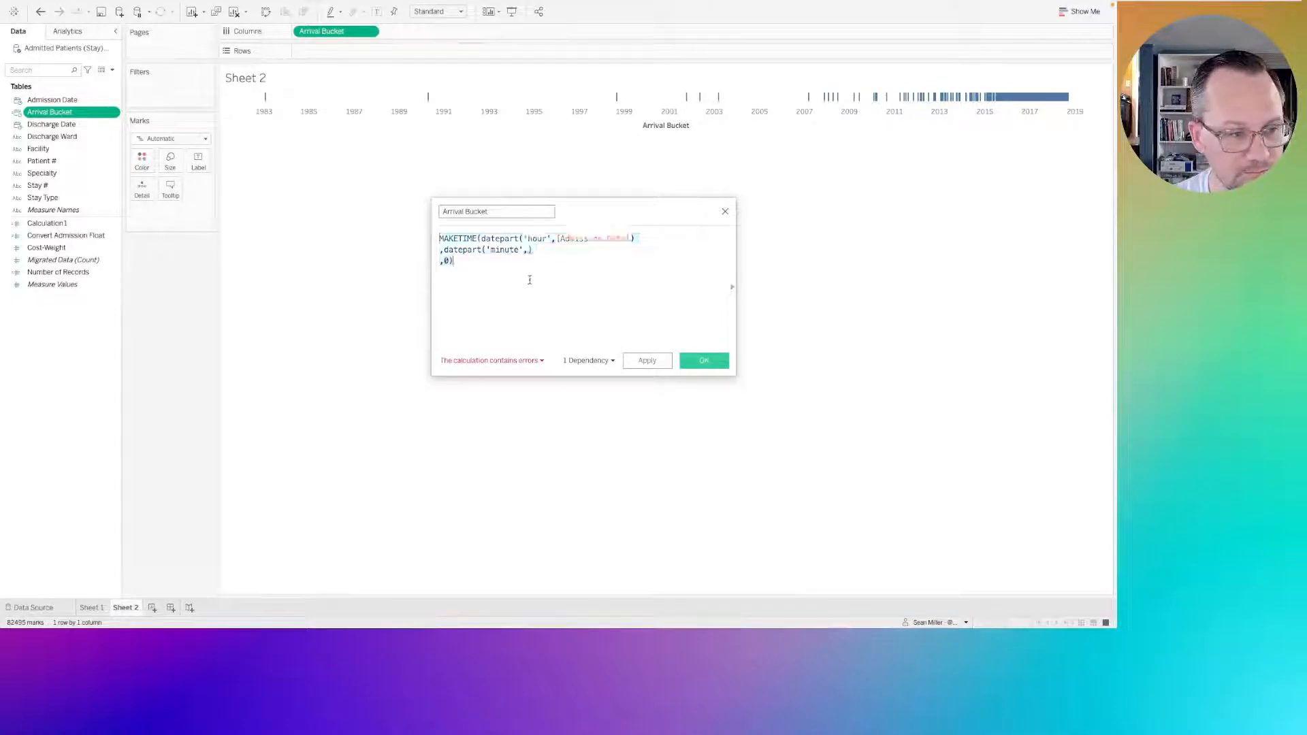
Replace the incomplete minute datepart expression with Calculation1 and remove its extra closing parenthesis, keeping ,0) on the following line.
left_click(528, 250)
left_click_drag(528, 250, 445, 252)
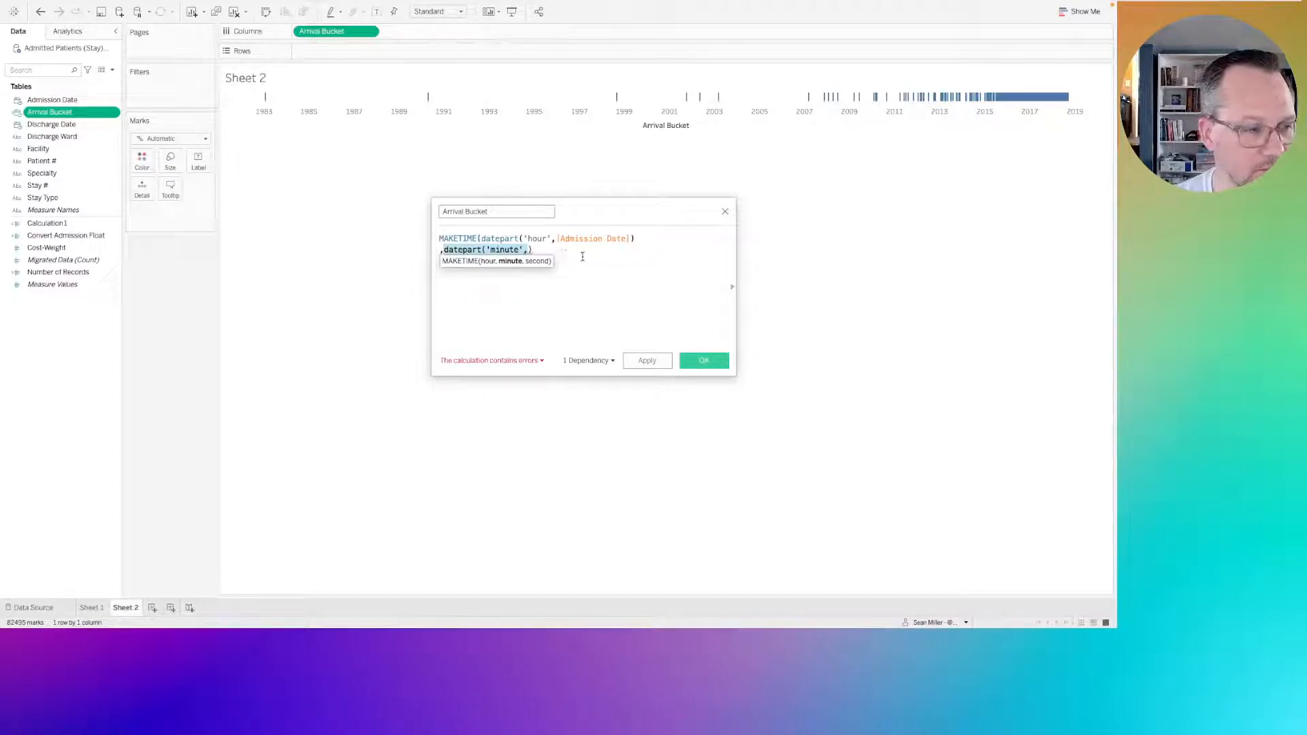
type("calc")
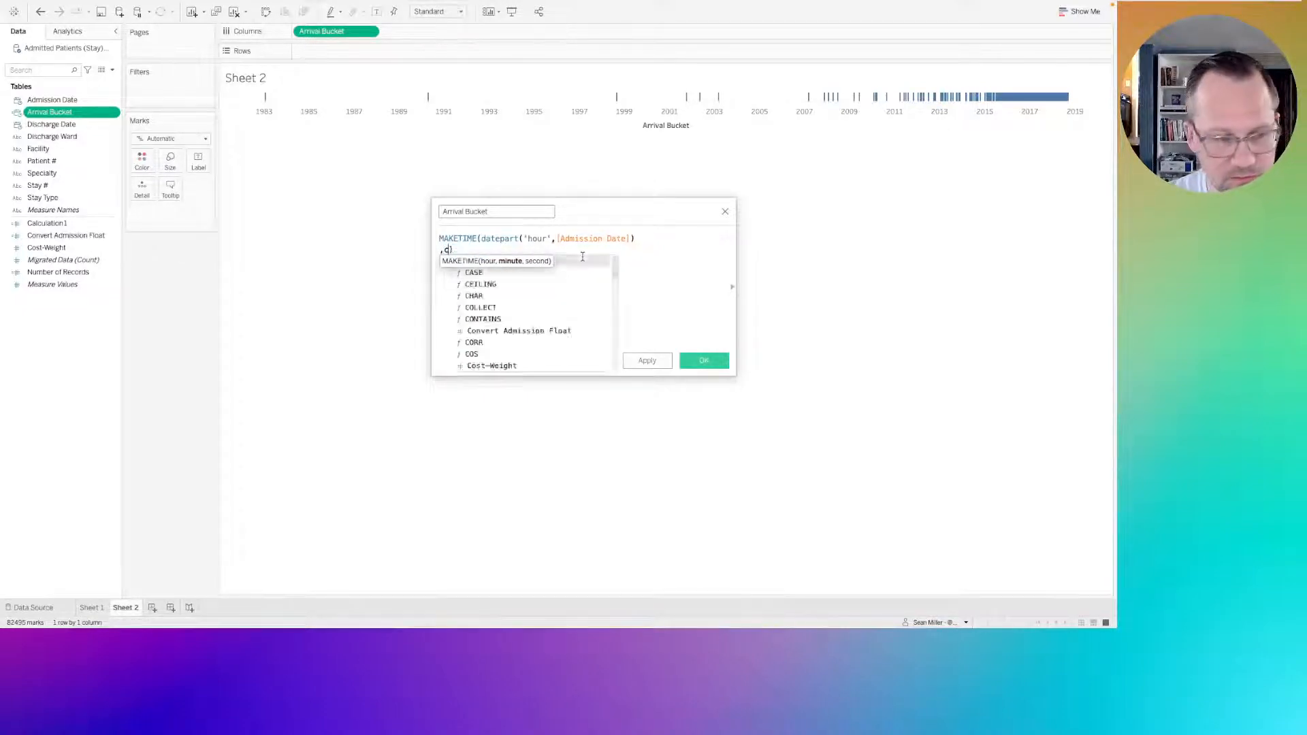
left_click(583, 261)
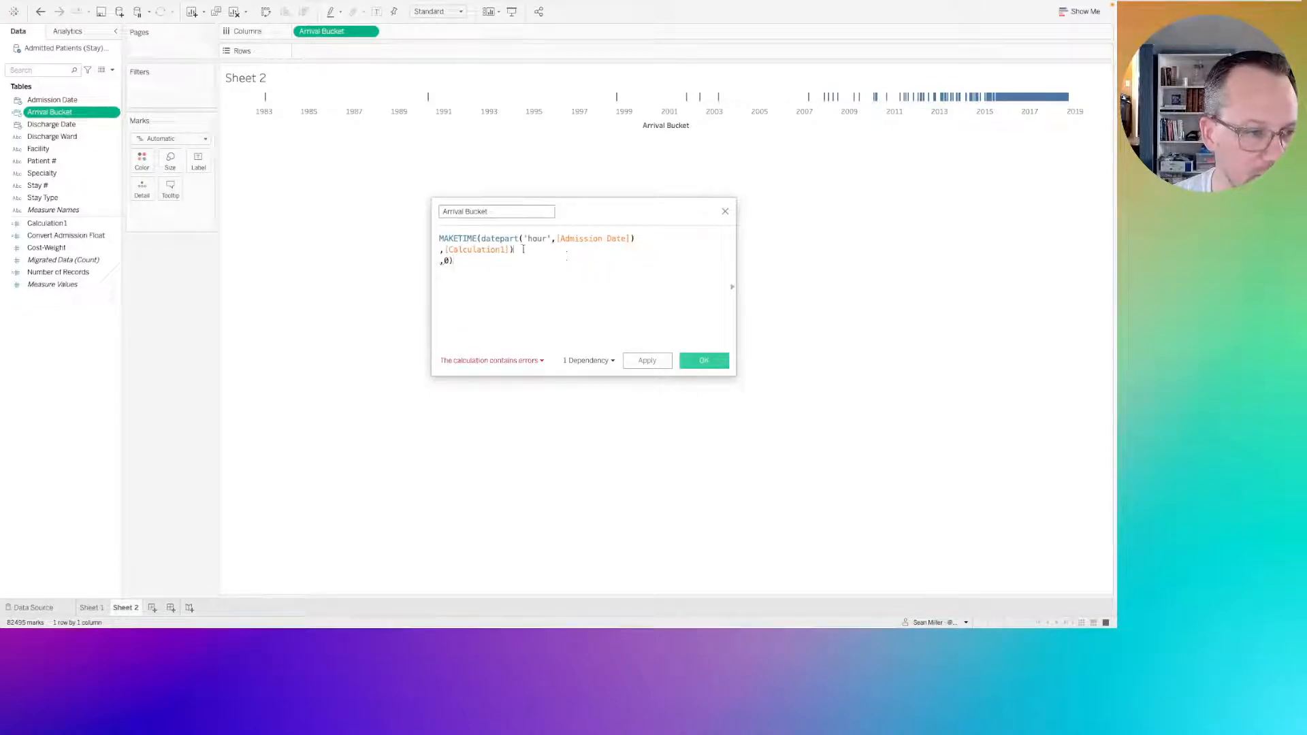
key("BackSpace")
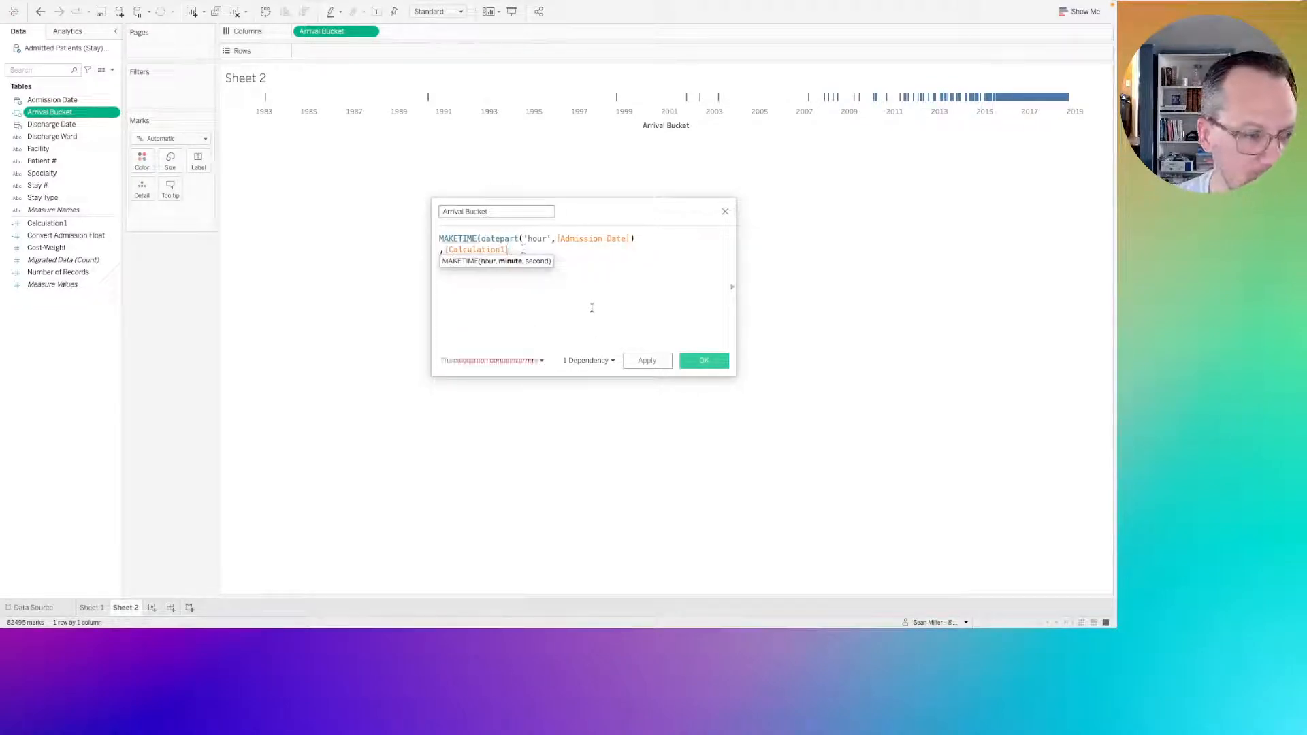
key("Return")
type(",0)")
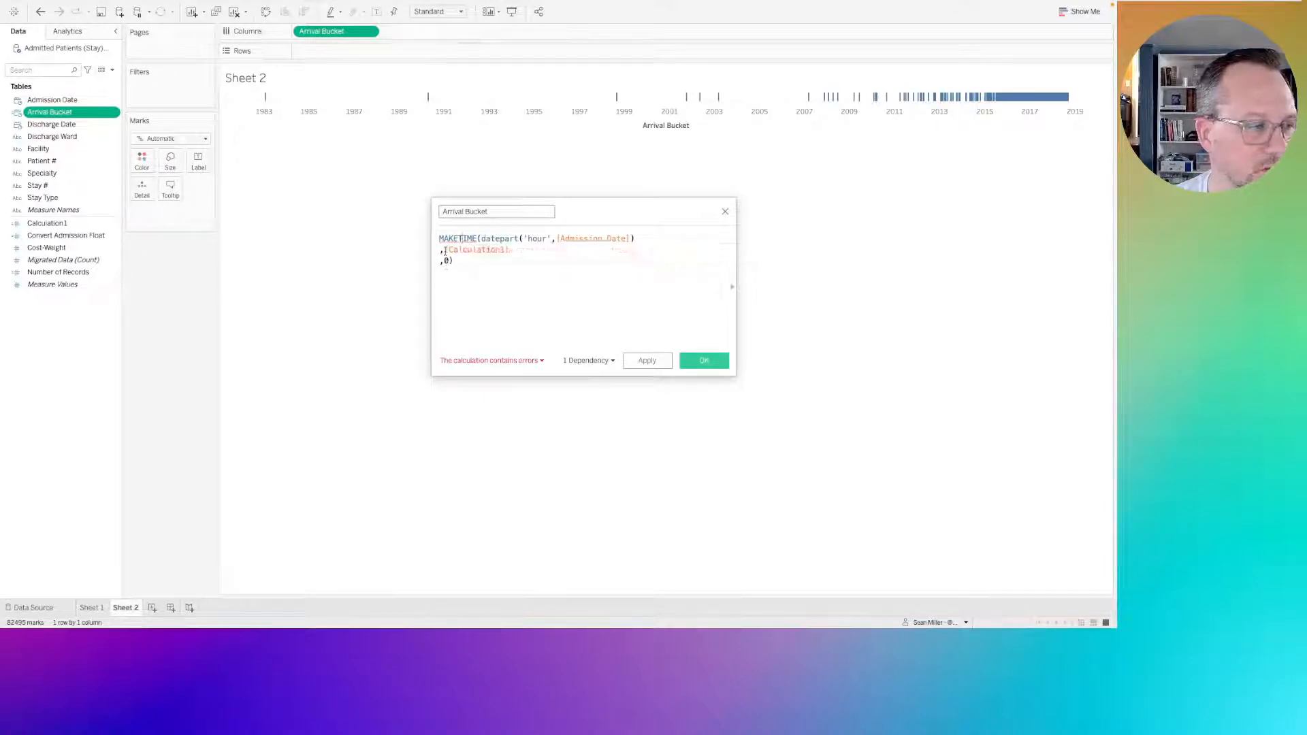
Wrap Calculation1 in int() as MAKETIME's minute argument and apply the Arrival Bucket formula.
left_click(444, 250)
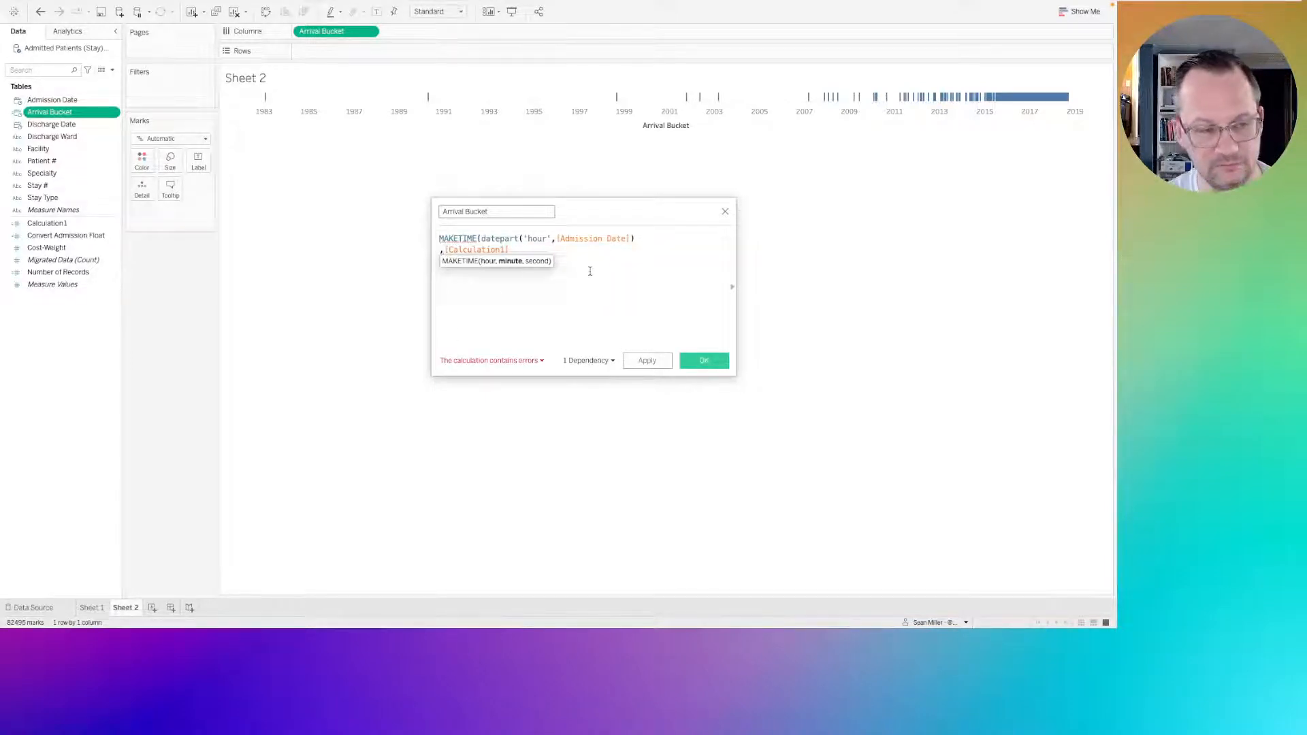
type("floa")
key("BackSpace")
key("BackSpace")
key("BackSpace")
key("BackSpace")
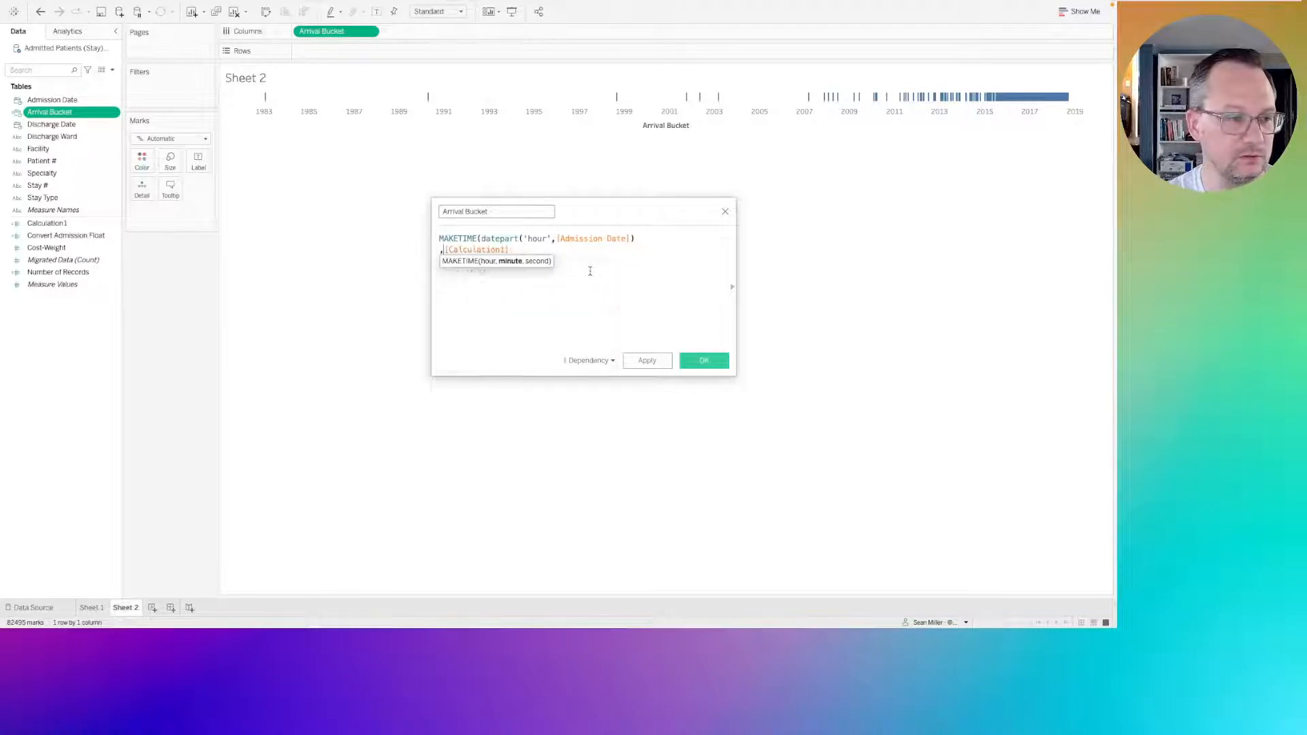
type("int(")
type("0)")
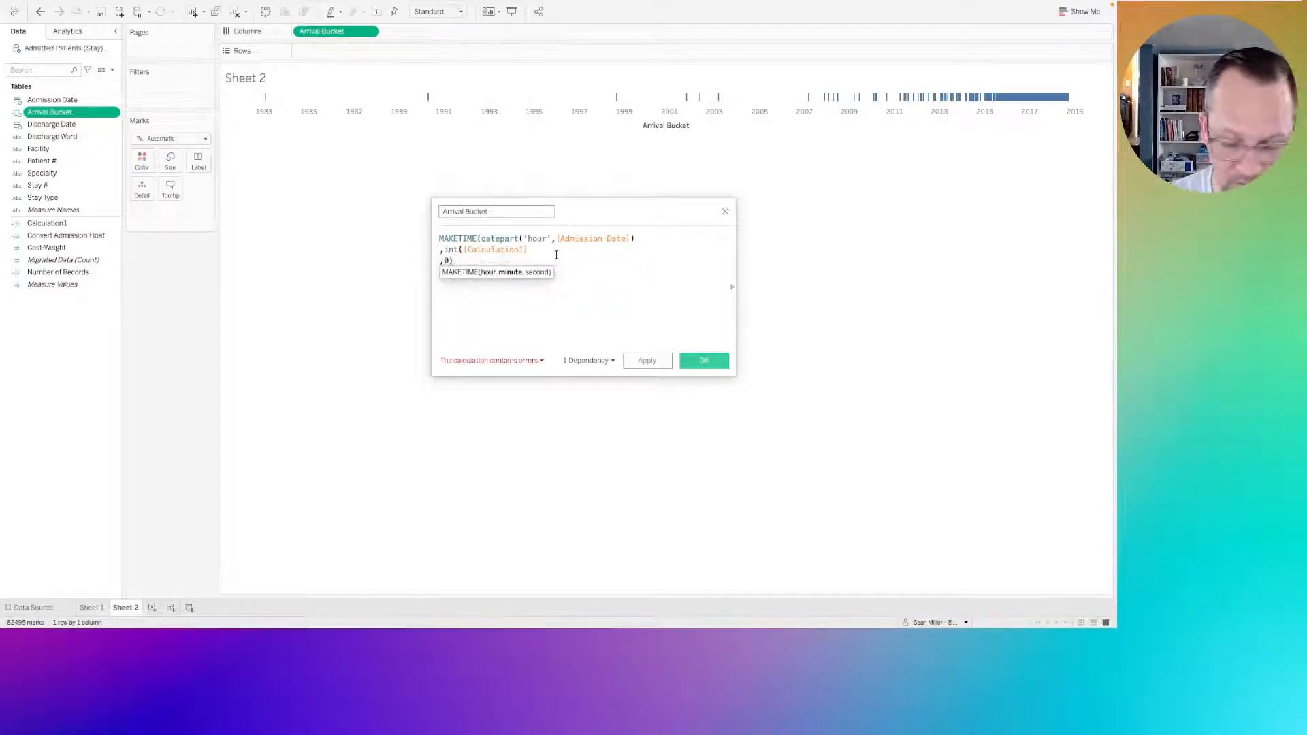
left_click(548, 249)
type(")")
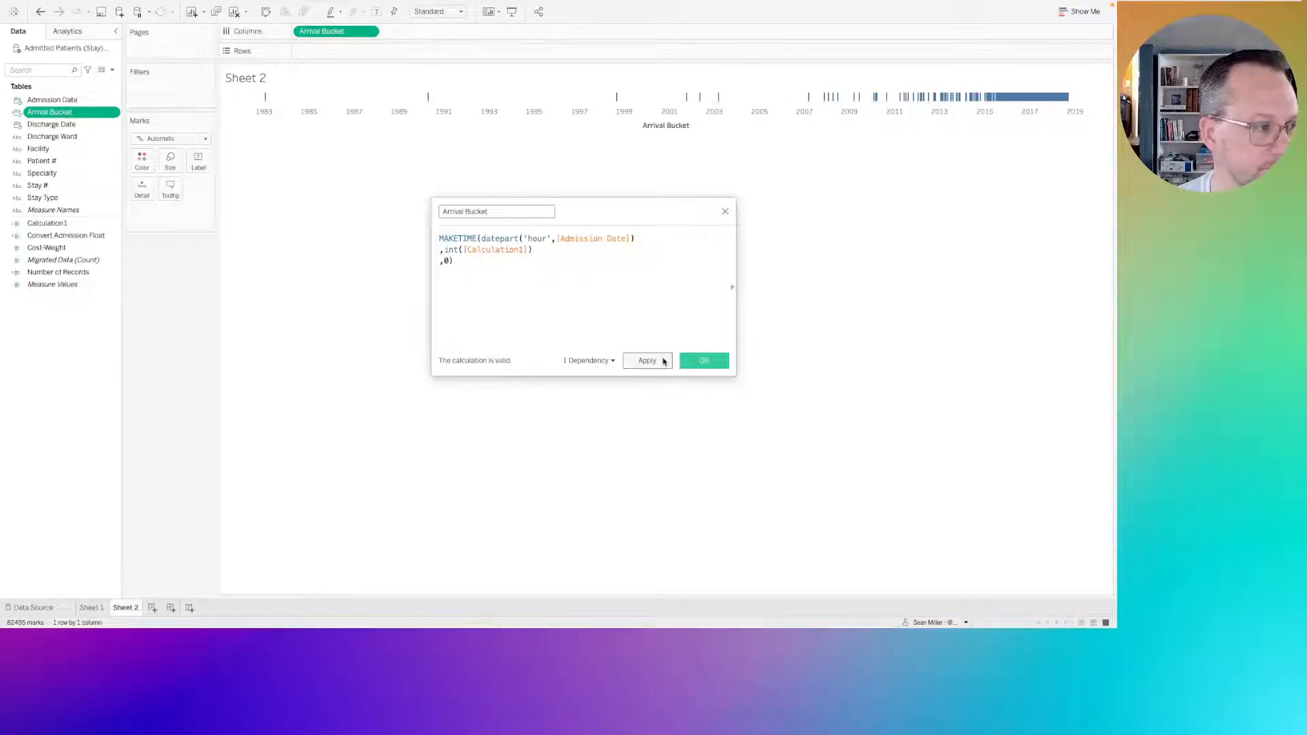
left_click(647, 361)
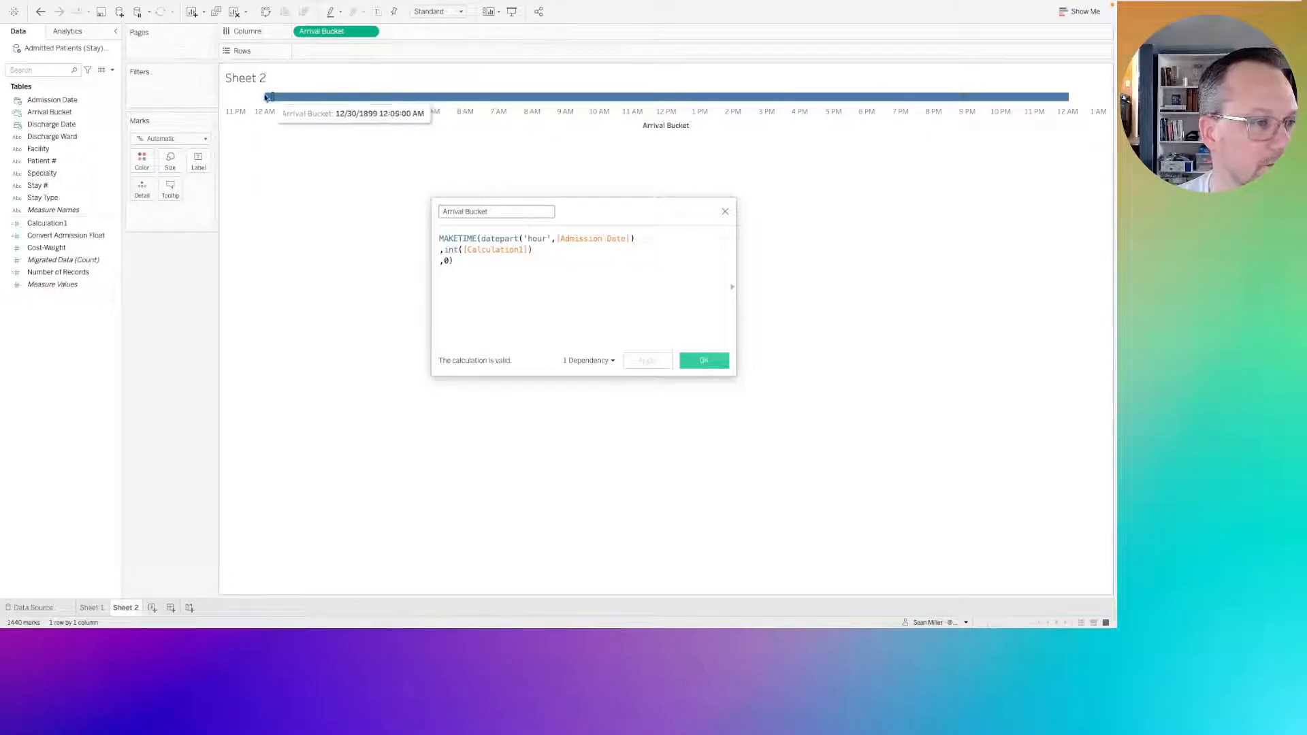
left_click(579, 318)
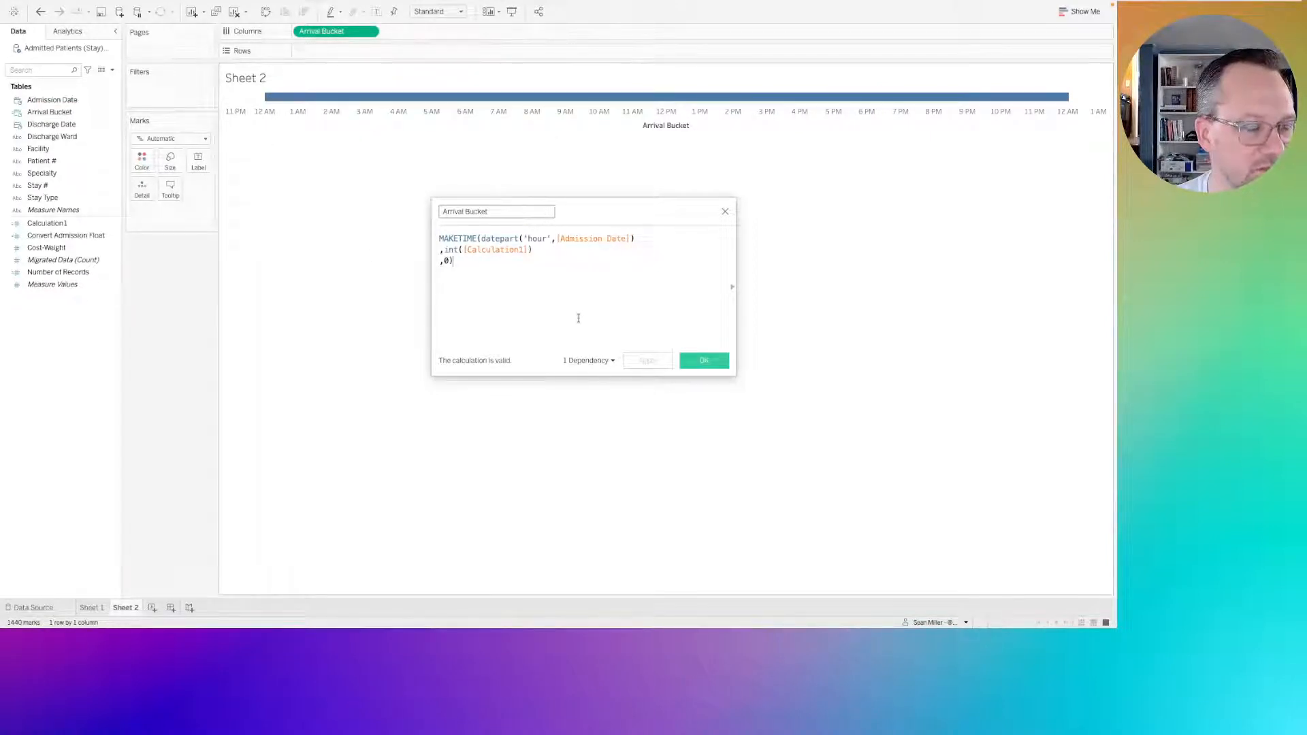
Close the Arrival Bucket calculation editor and switch to Sheet 1.
left_click(725, 211)
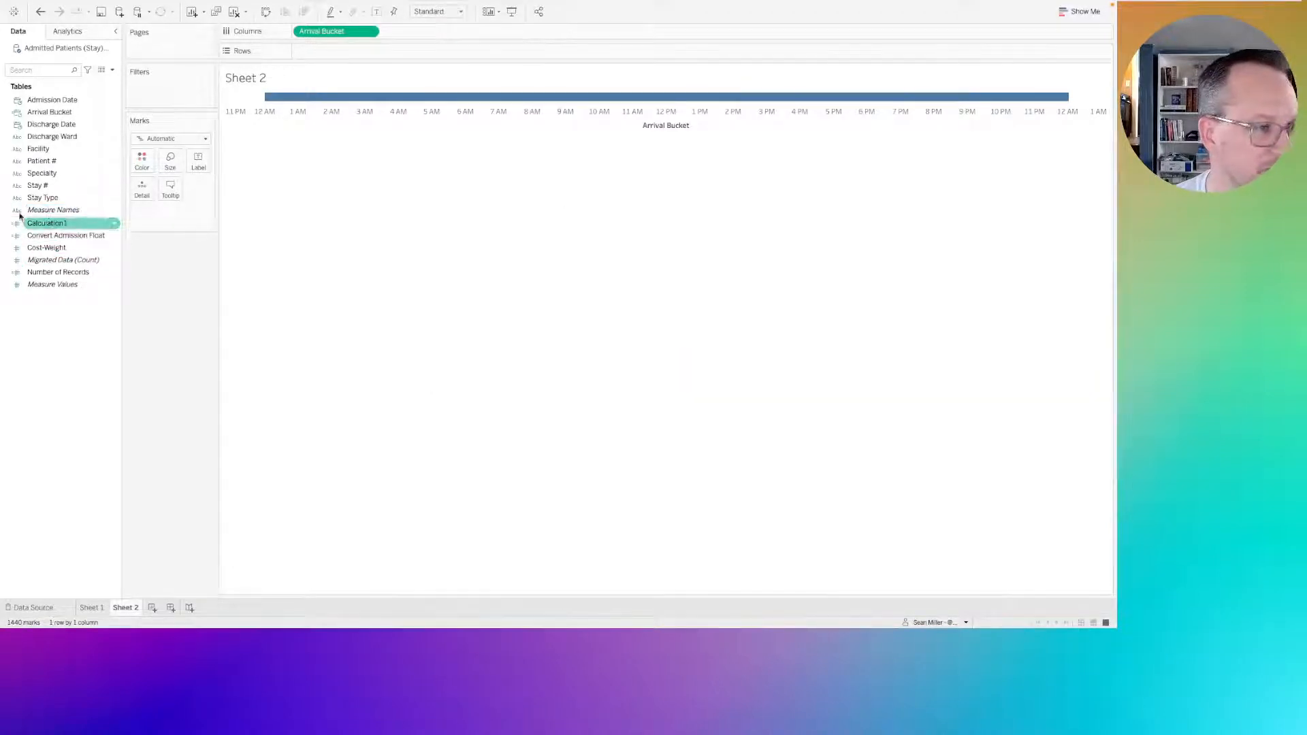
left_click(37, 225)
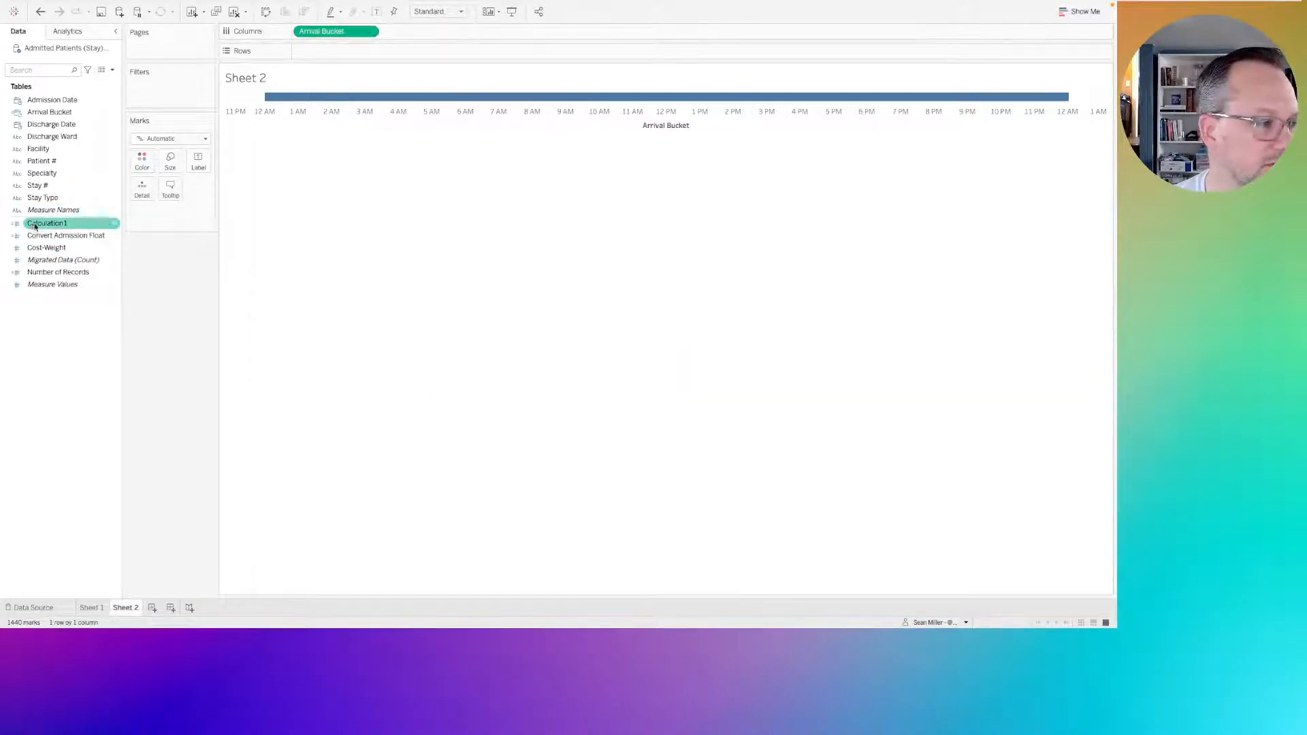
mouse_move(329, 34)
left_mouse_down()
mouse_move(242, 254)
mouse_move(185, 323)
mouse_move(327, 86)
mouse_move(333, 36)
left_mouse_up()
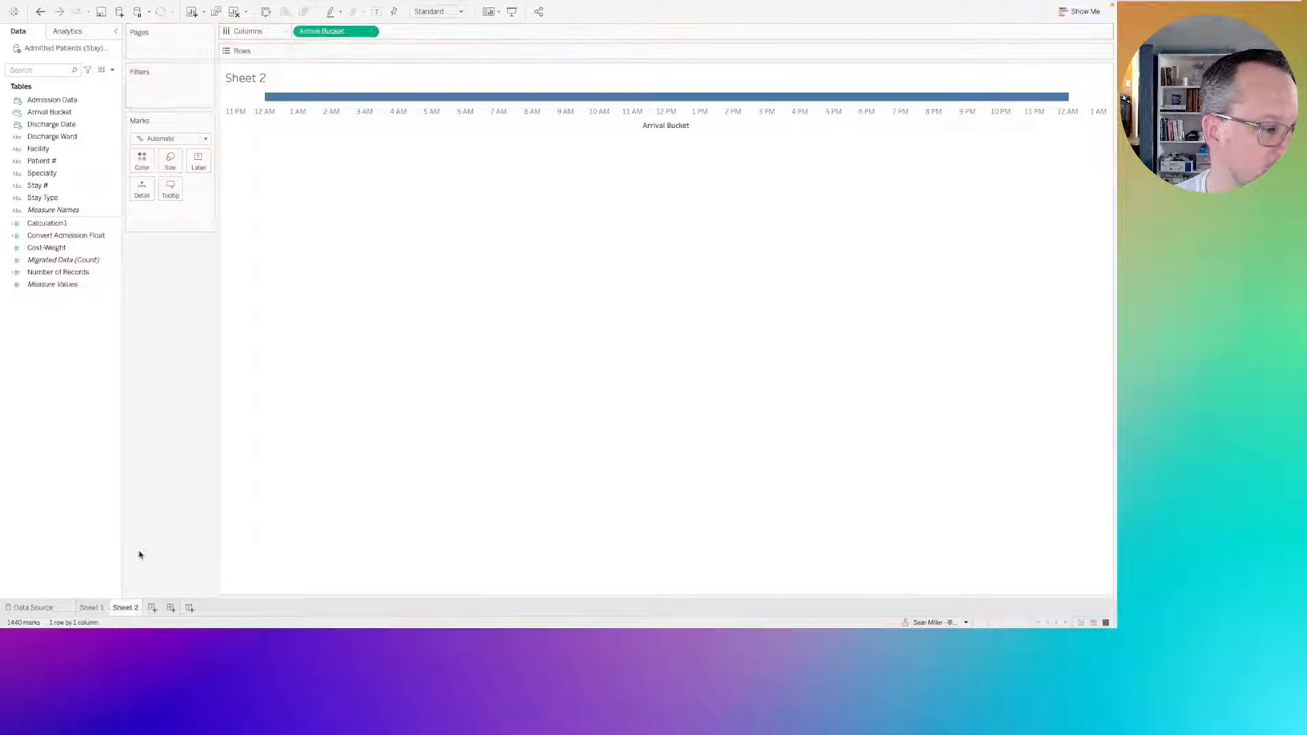
left_click(93, 608)
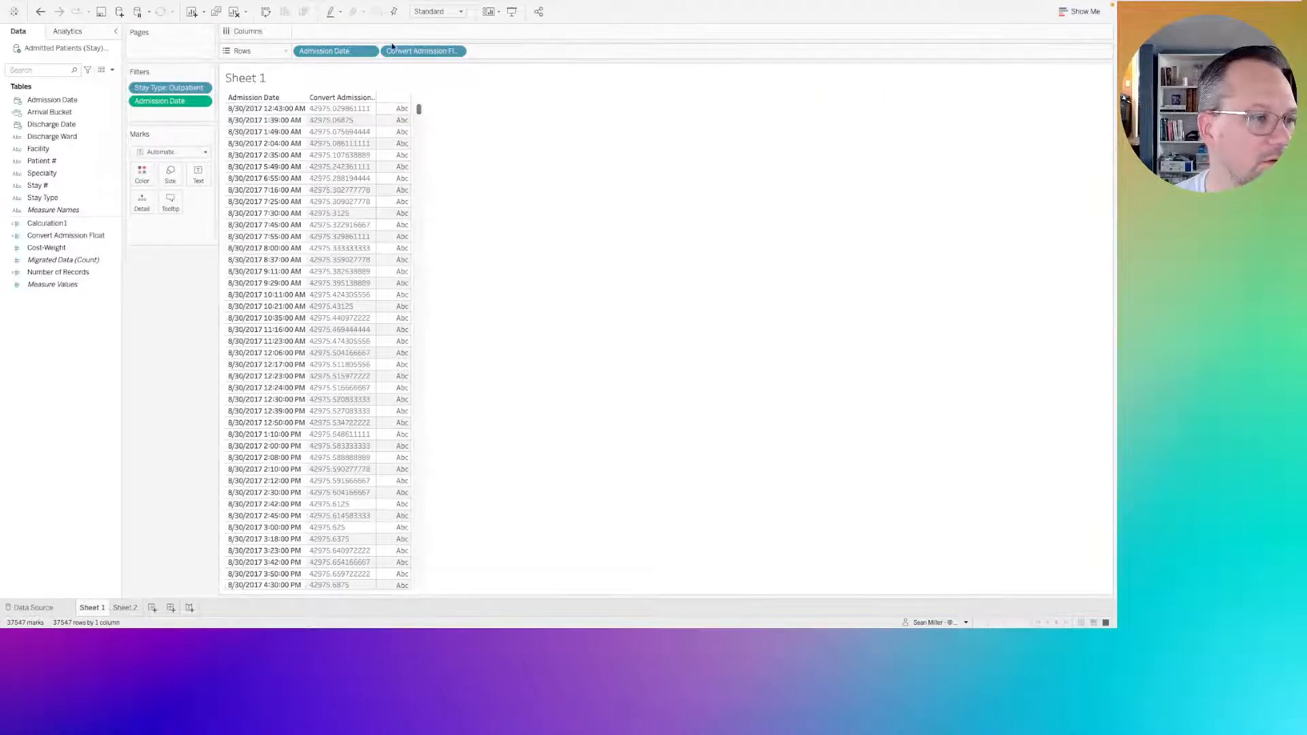
Rename the calculated field Calculation1 as Bucket Trunc and save it.
left_click(43, 229)
right_click(43, 230)
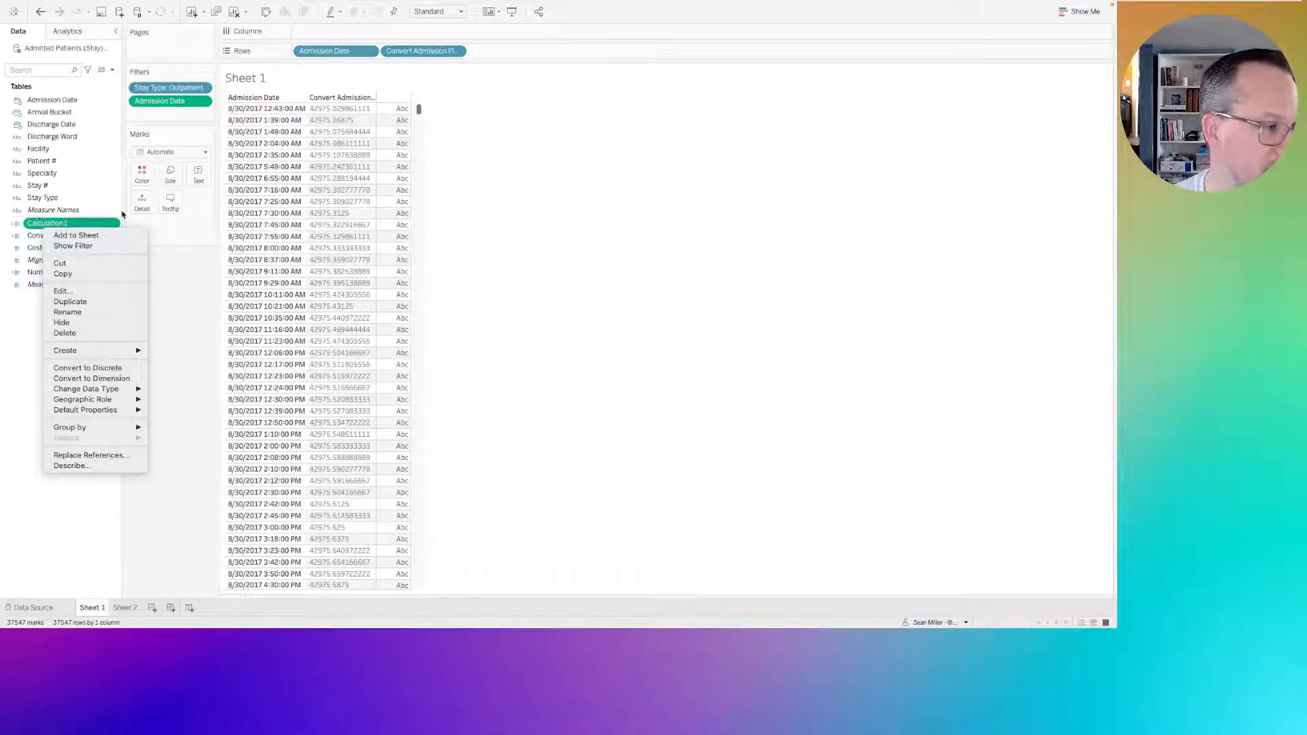
left_click(65, 291)
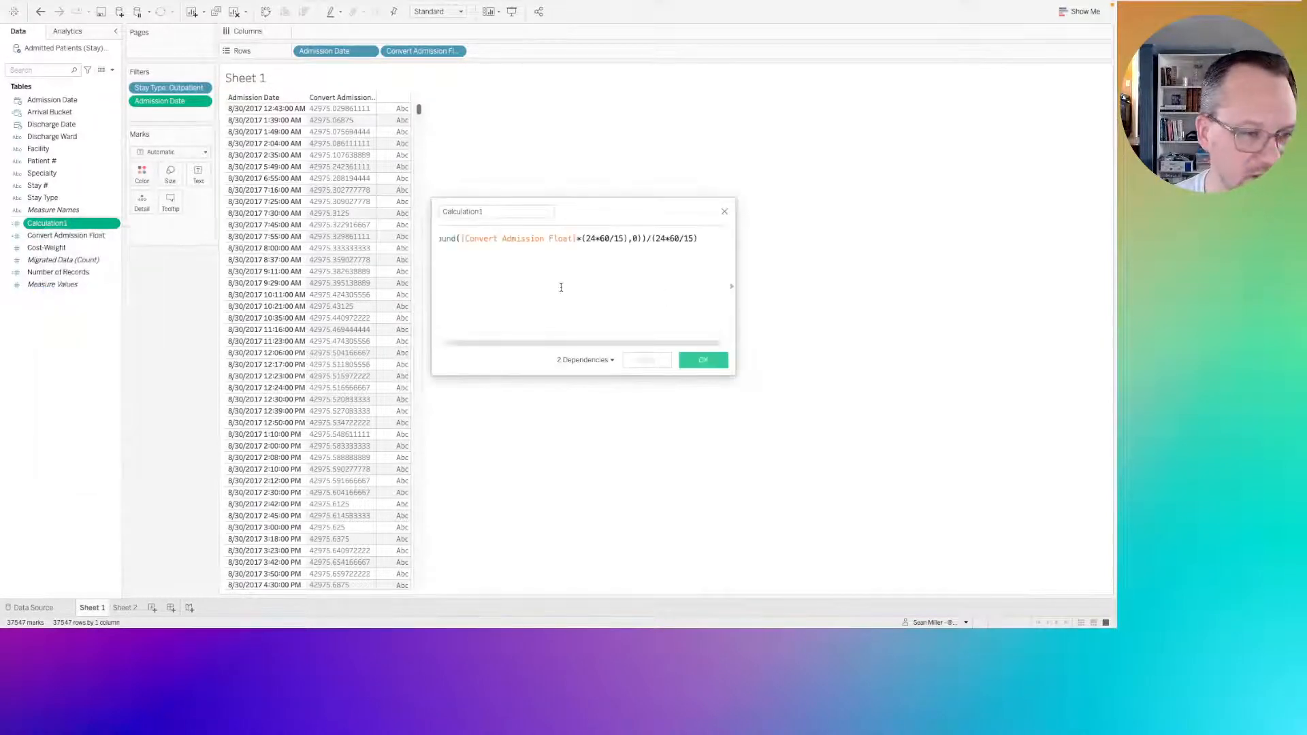
left_click_drag(431, 286, 297, 286)
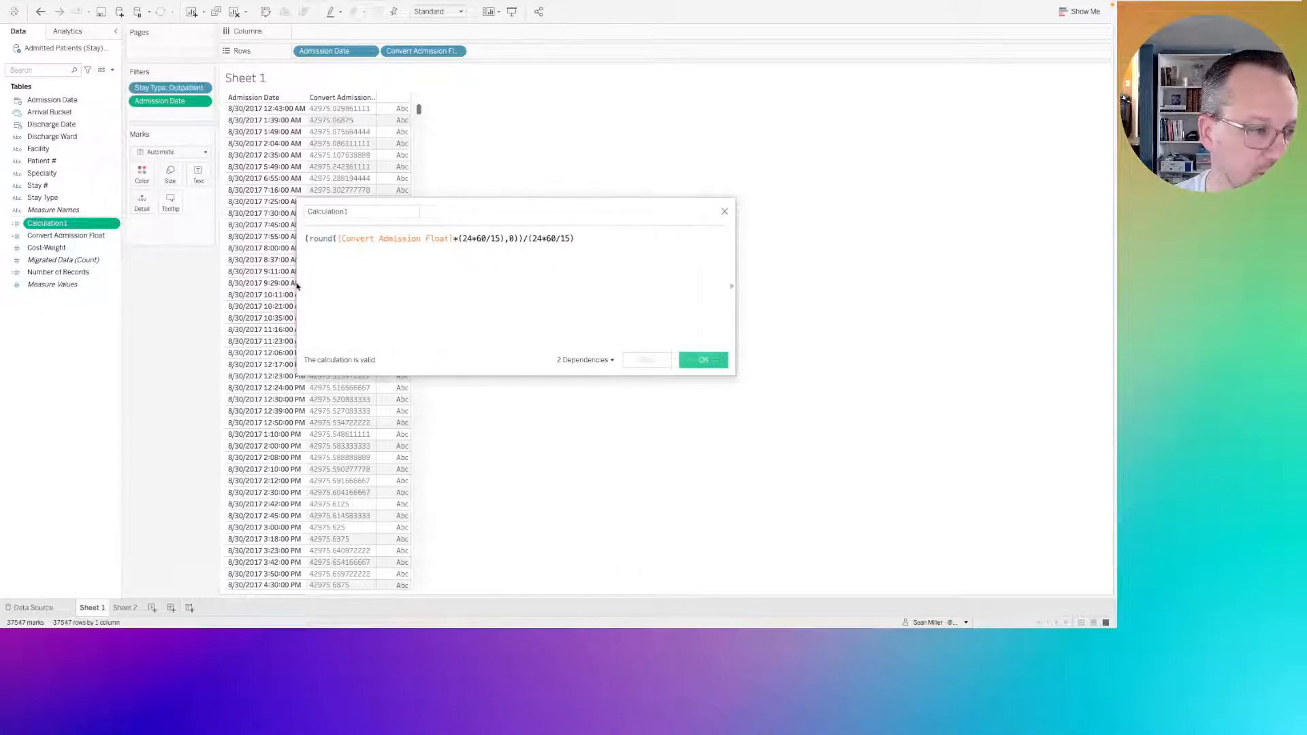
double_click(342, 212)
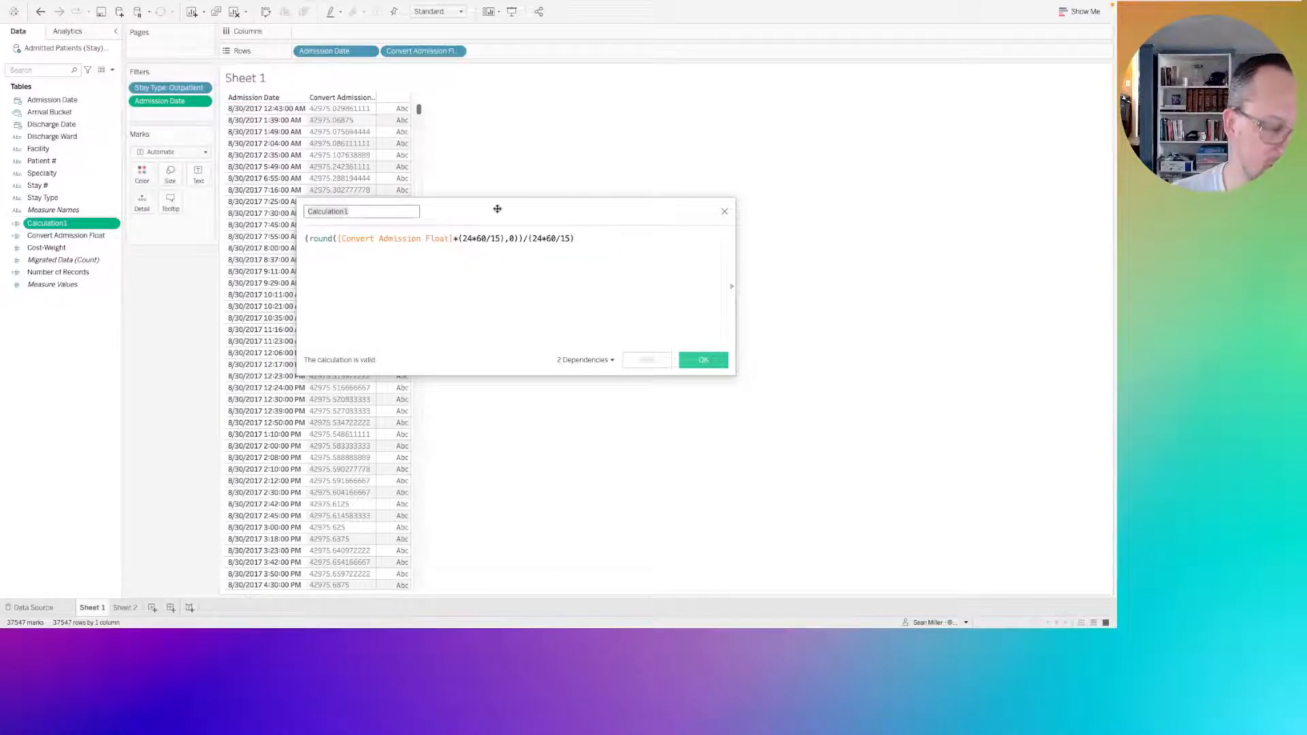
type("Bucket")
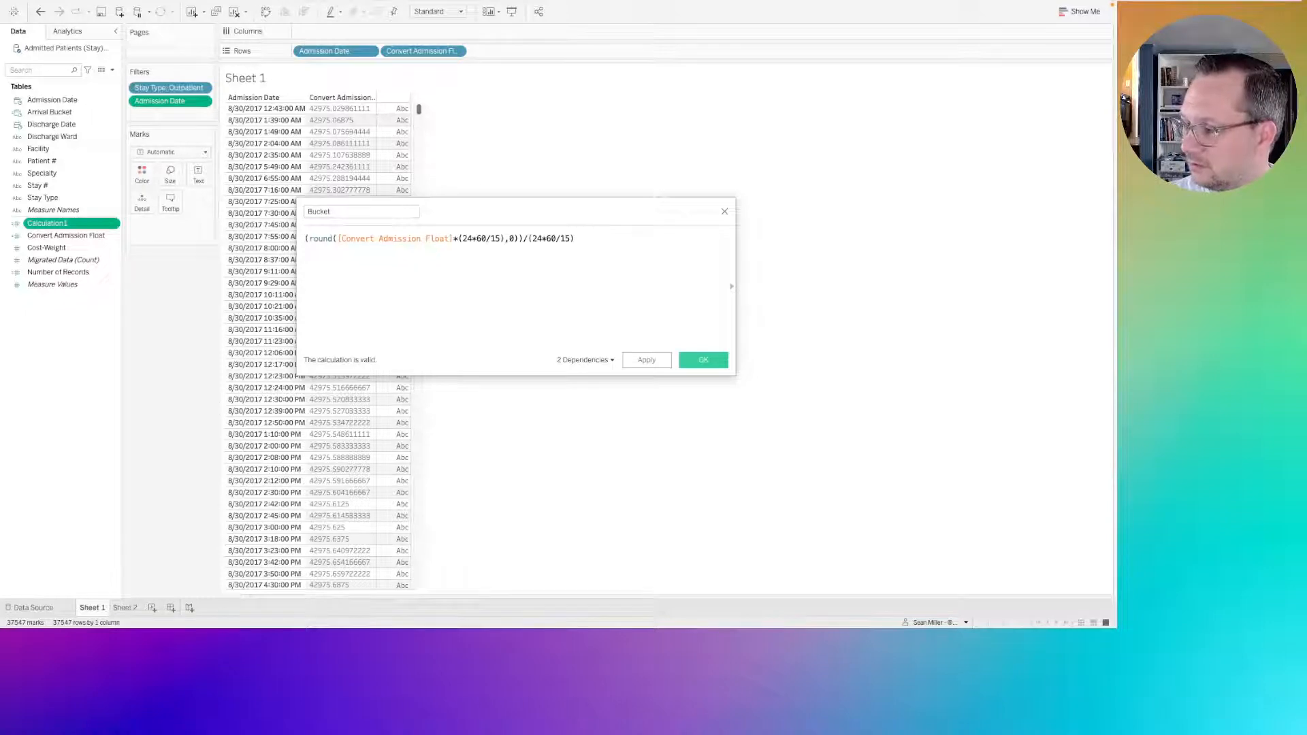
left_click(333, 211)
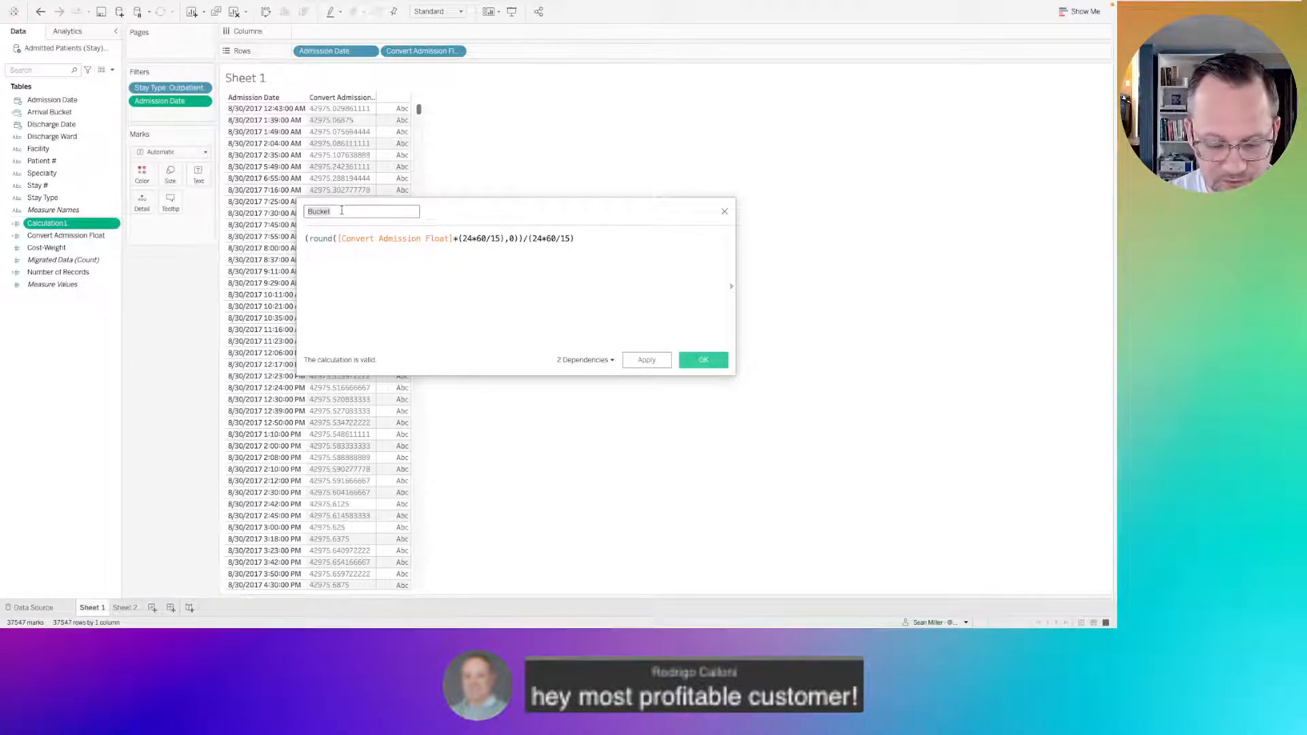
type("B")
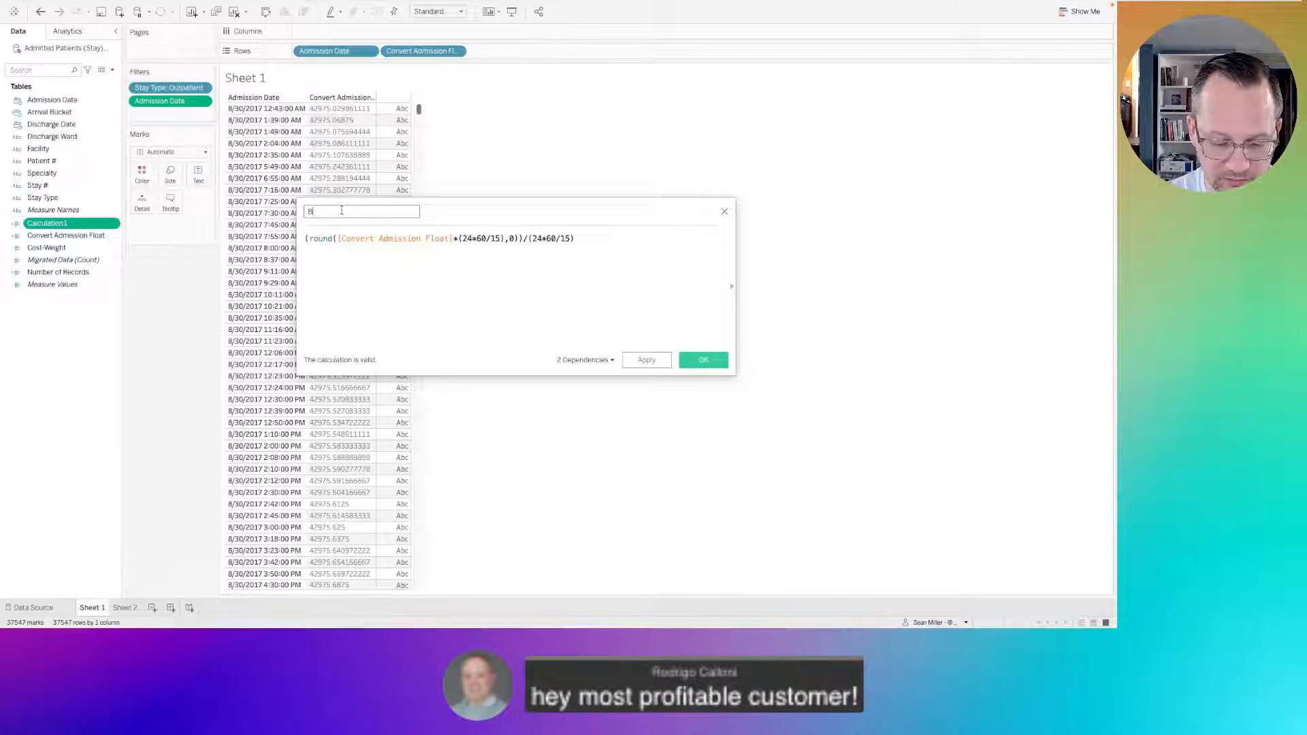
type("ucket Trunc")
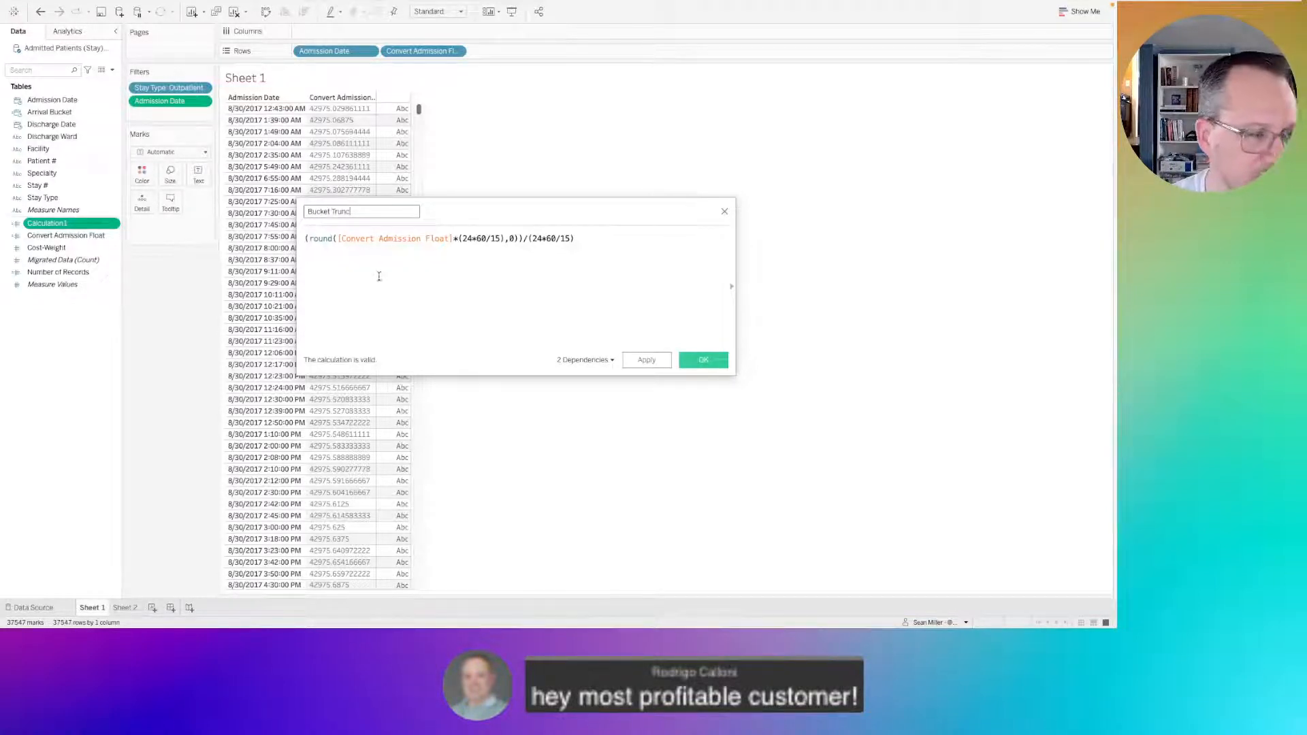
left_click(704, 360)
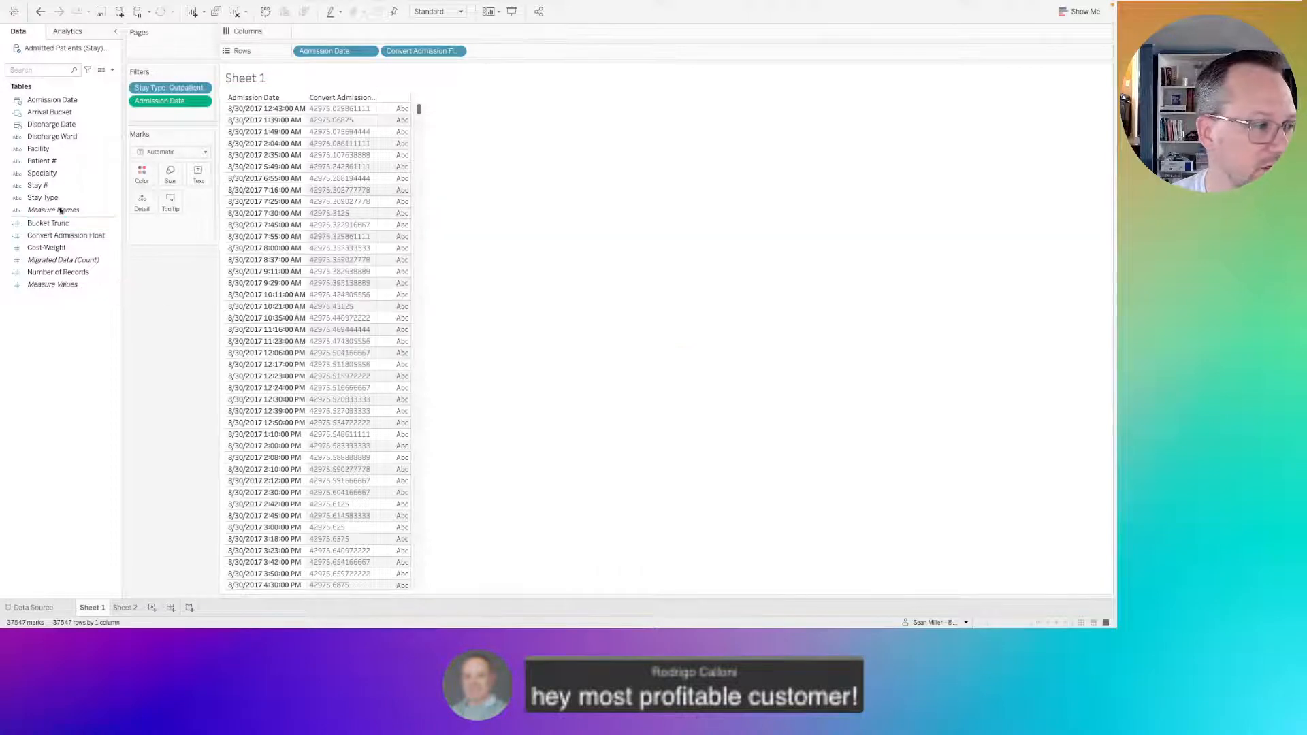
Replace the whole Arrival Bucket formula with DATETIME([Bucket Trunc]) and save the calculation.
left_click(52, 114)
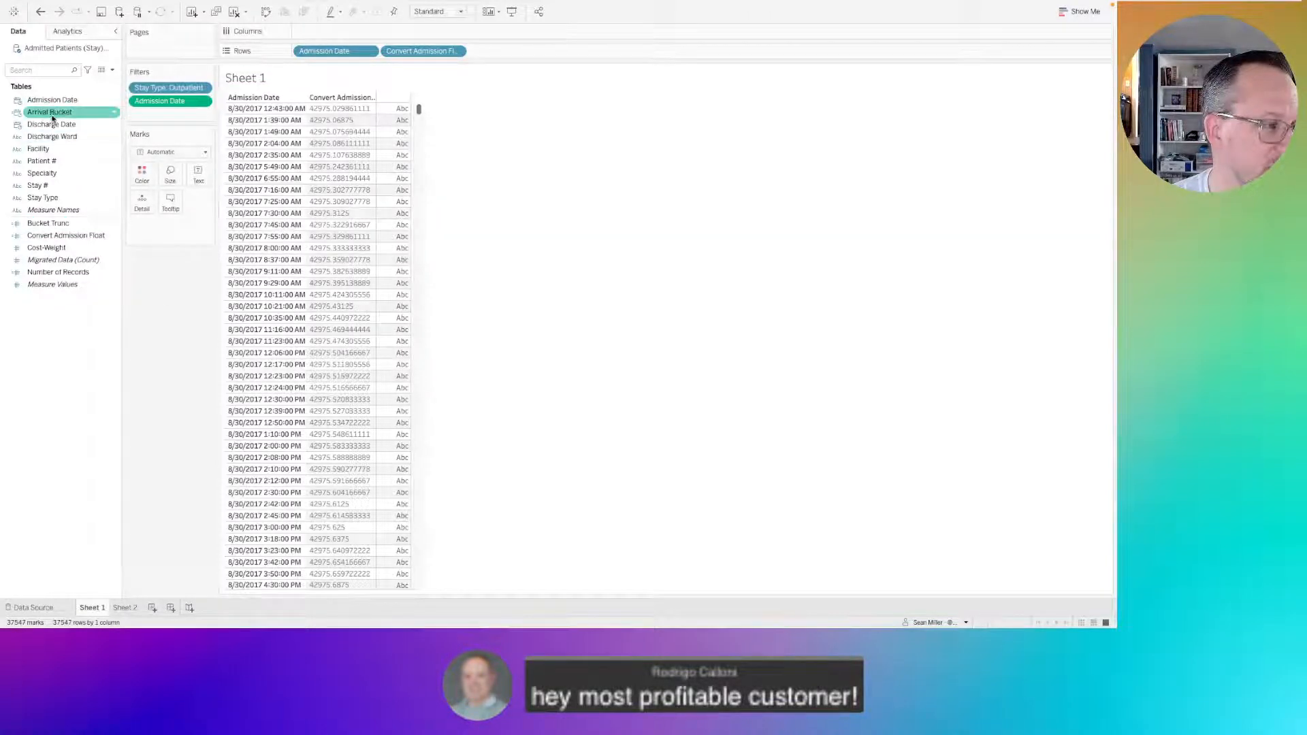
right_click(51, 117)
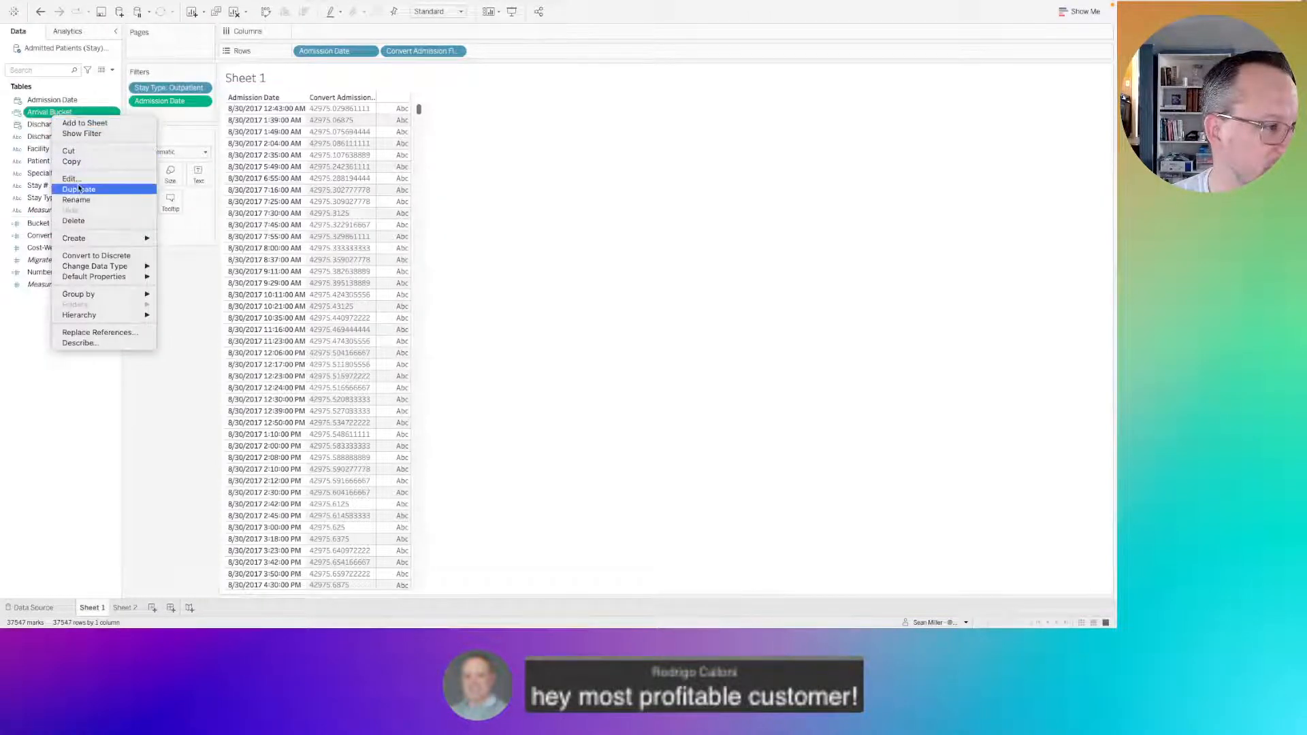
left_click(77, 177)
right_click(57, 115)
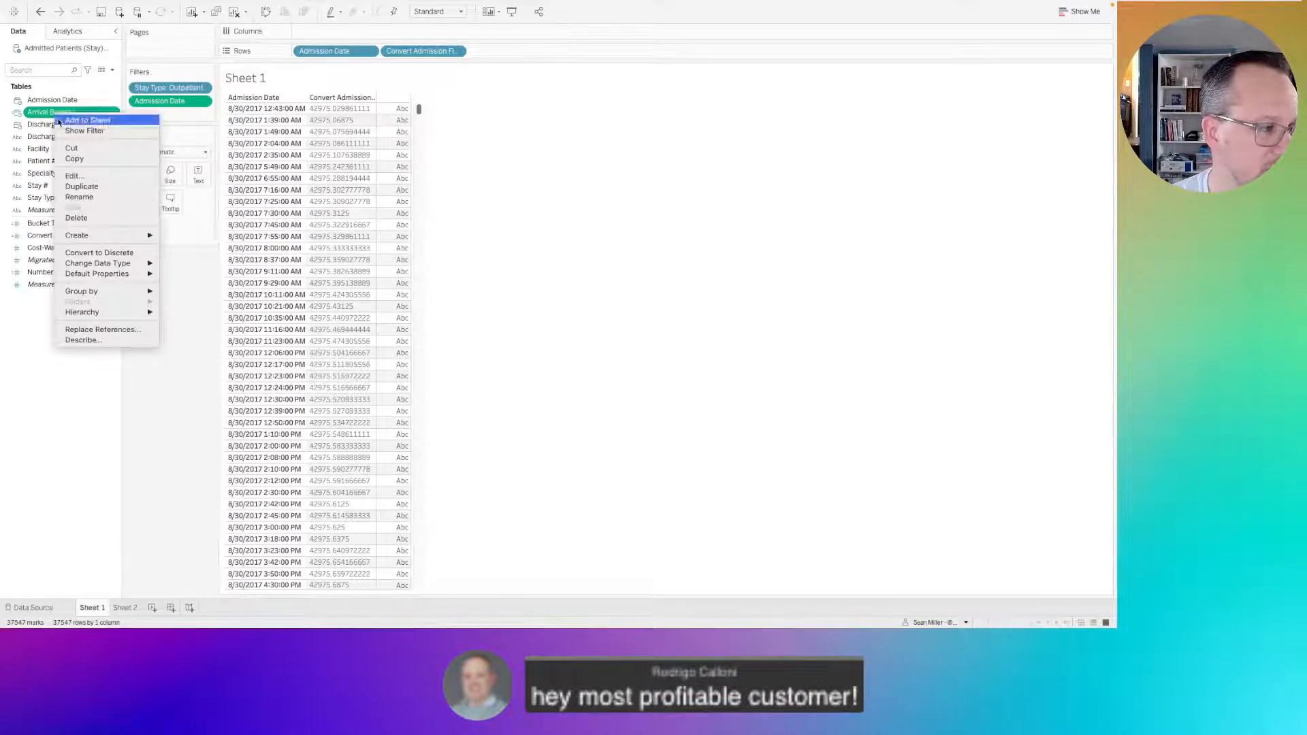
left_click(73, 175)
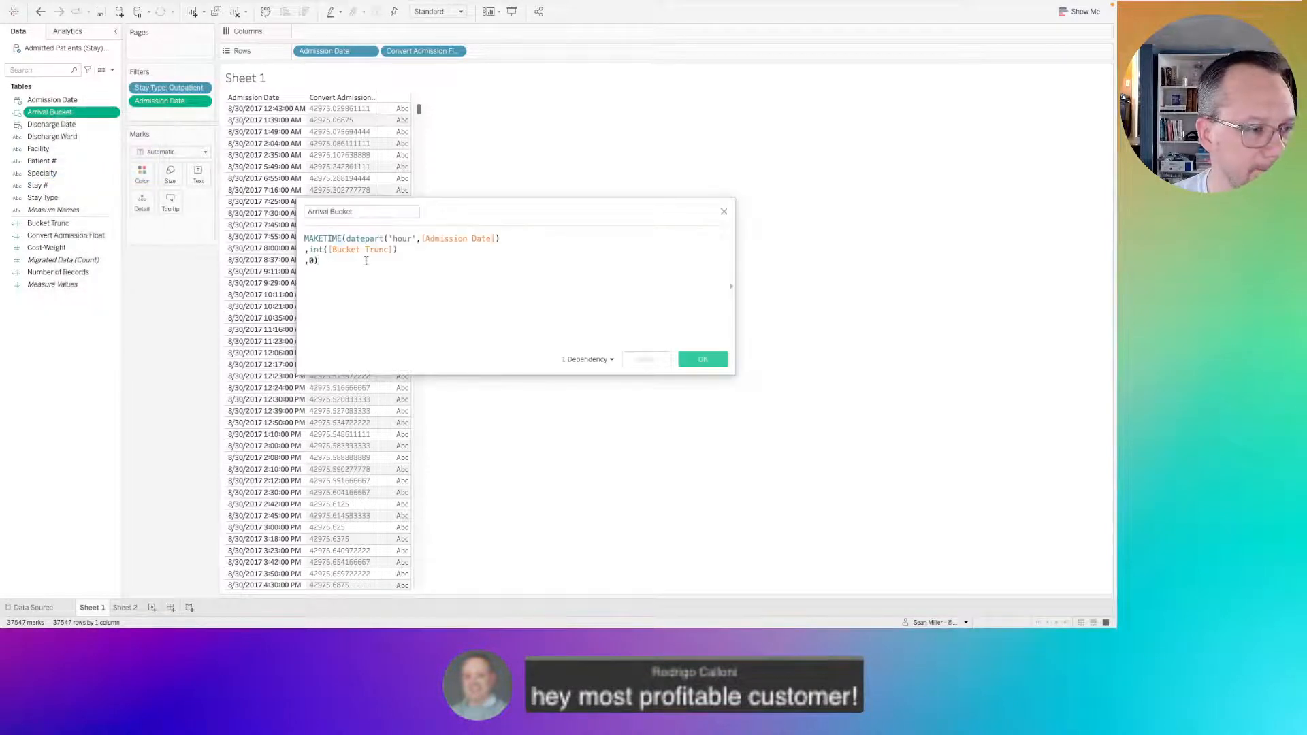
key("ctrl+a")
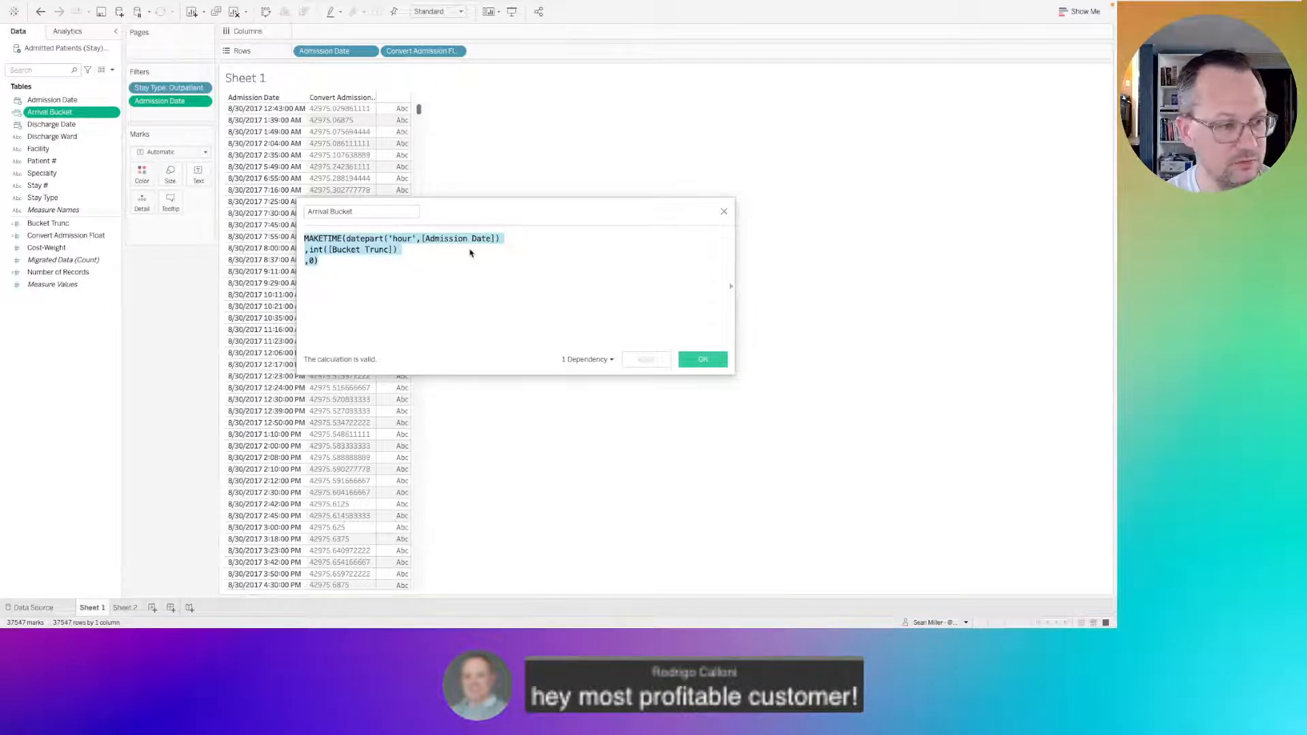
left_click(325, 260)
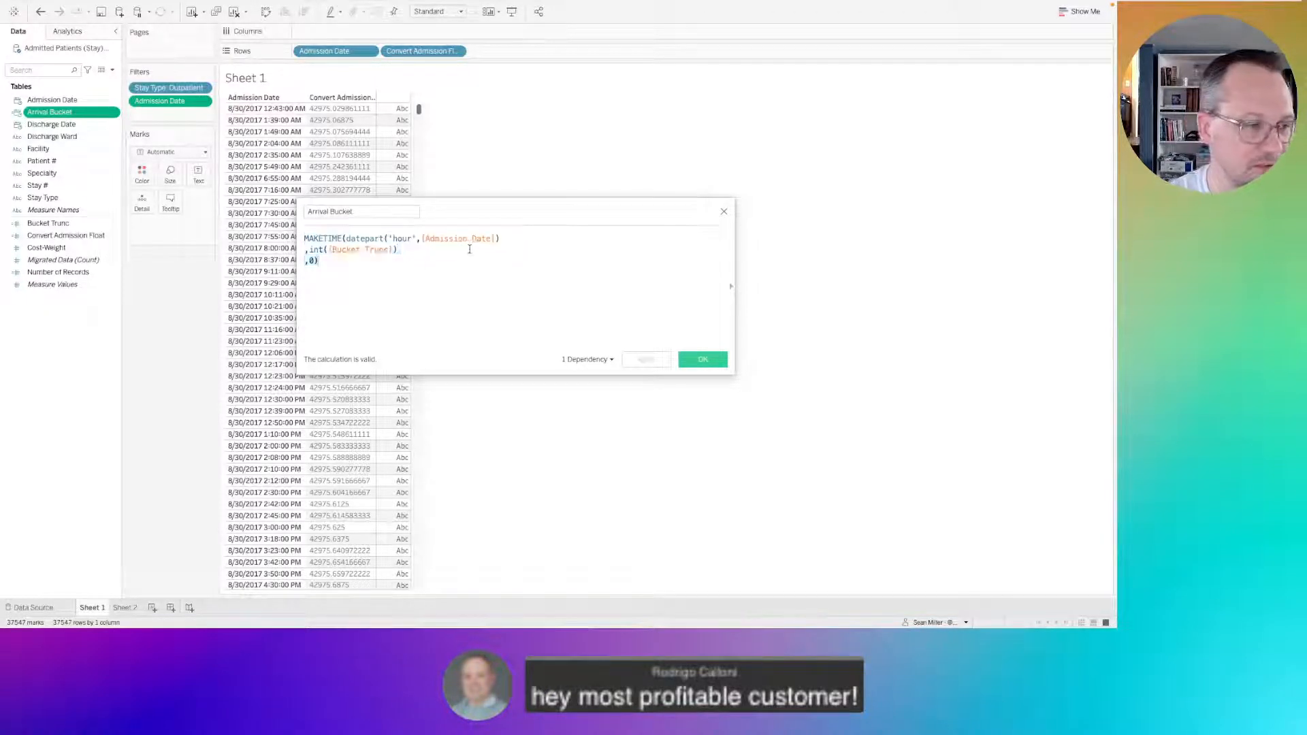
key("ctrl+a")
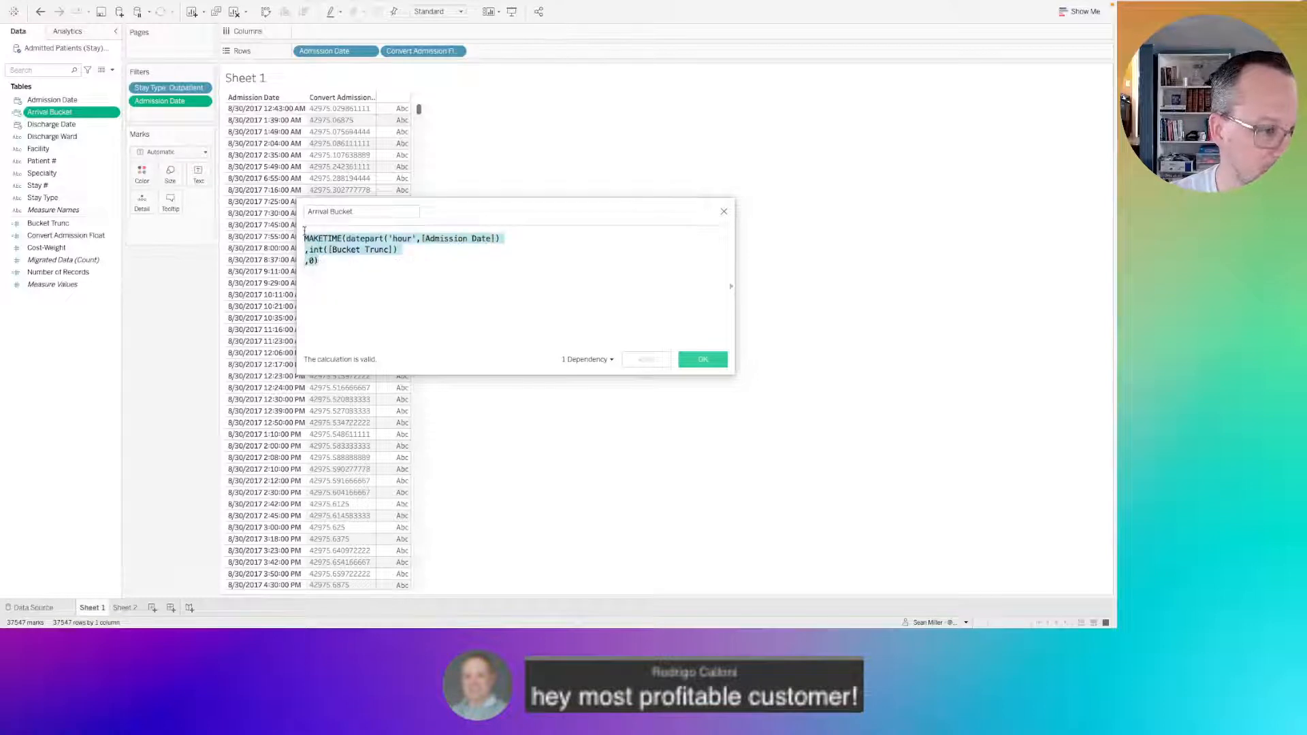
type("datein")
key("BackSpace")
key("BackSpace")
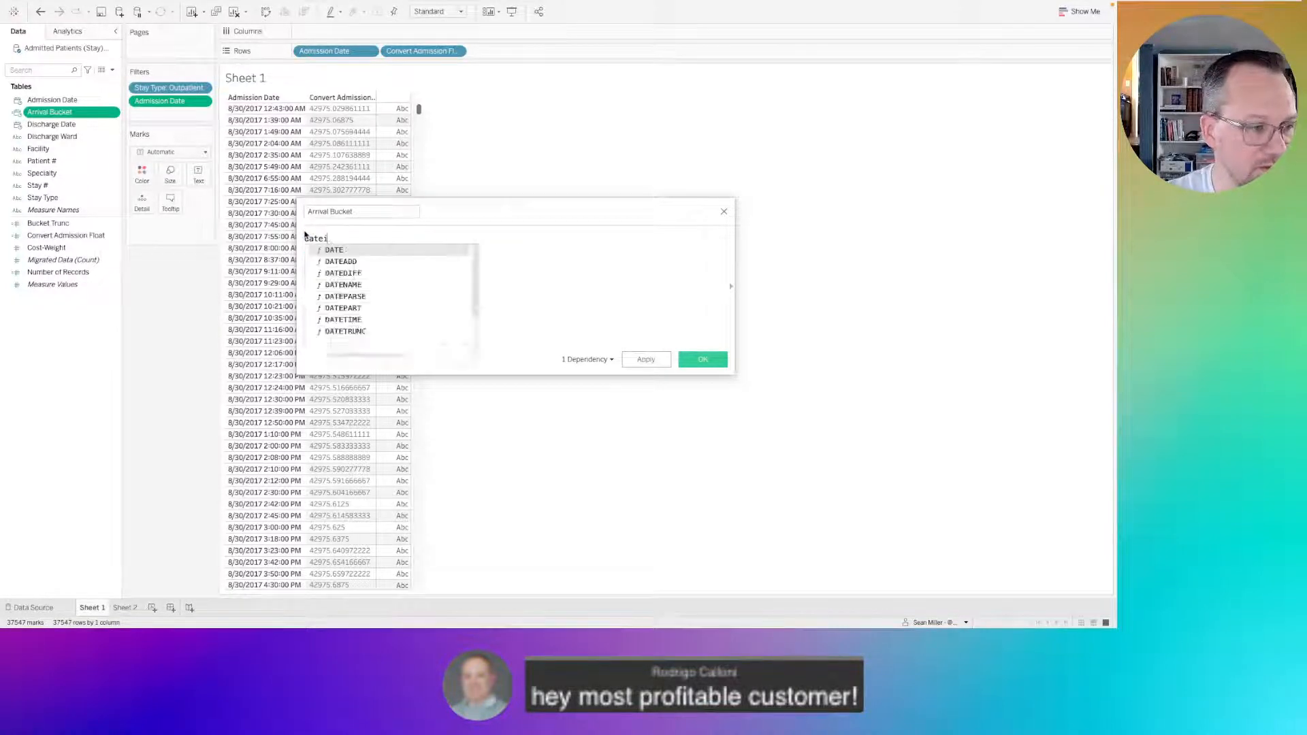
type("ti")
key("Return")
type("bu")
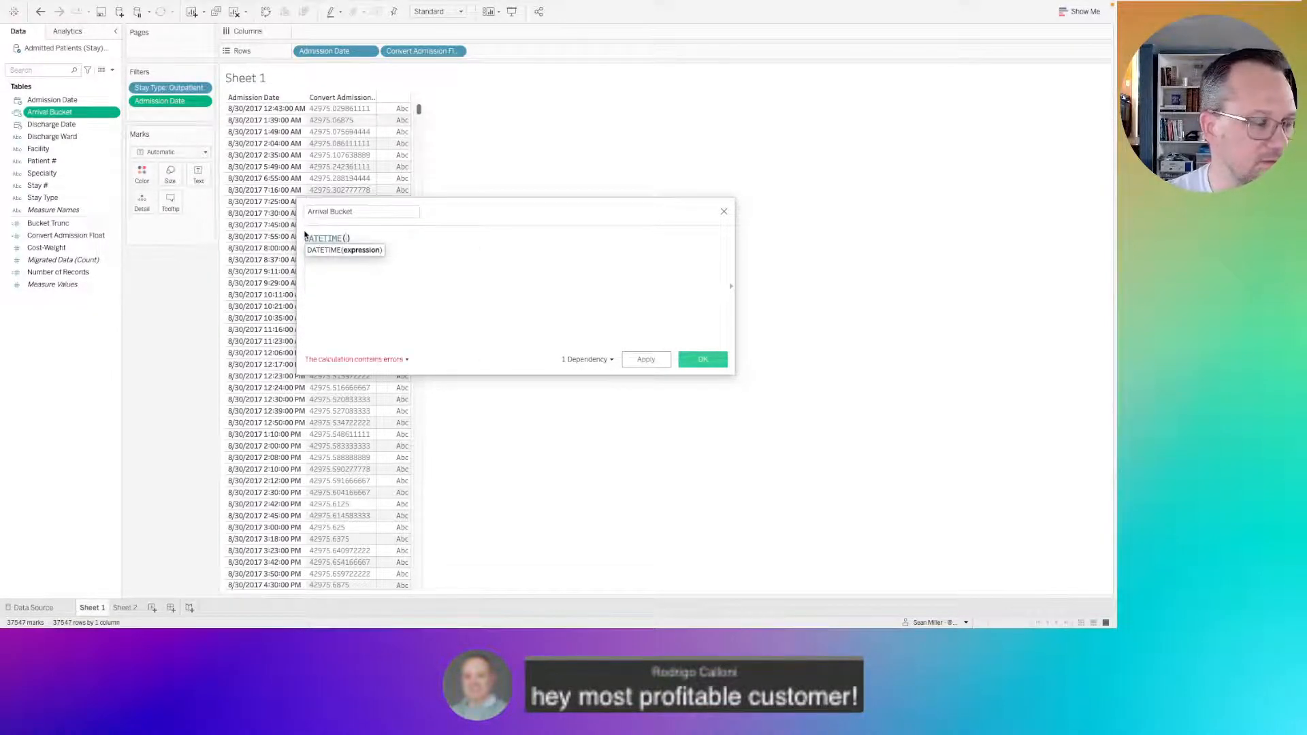
key("Return")
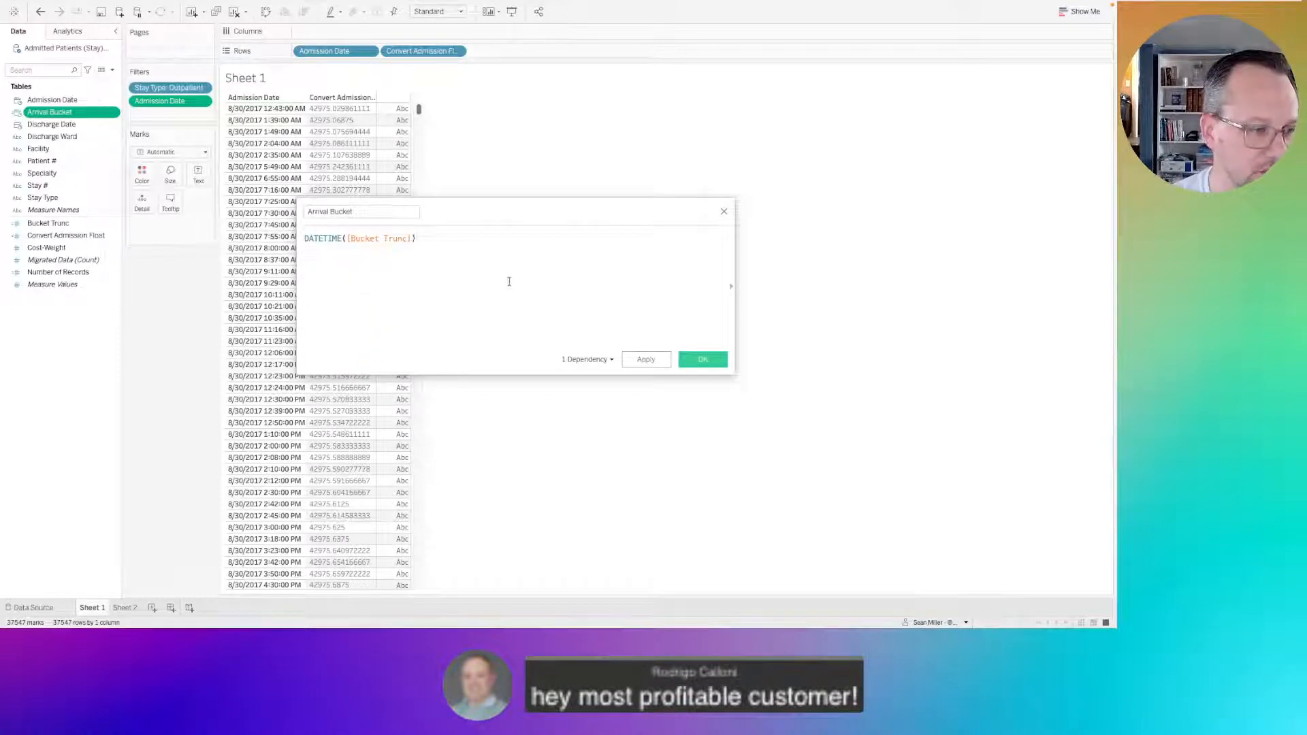
left_click(682, 361)
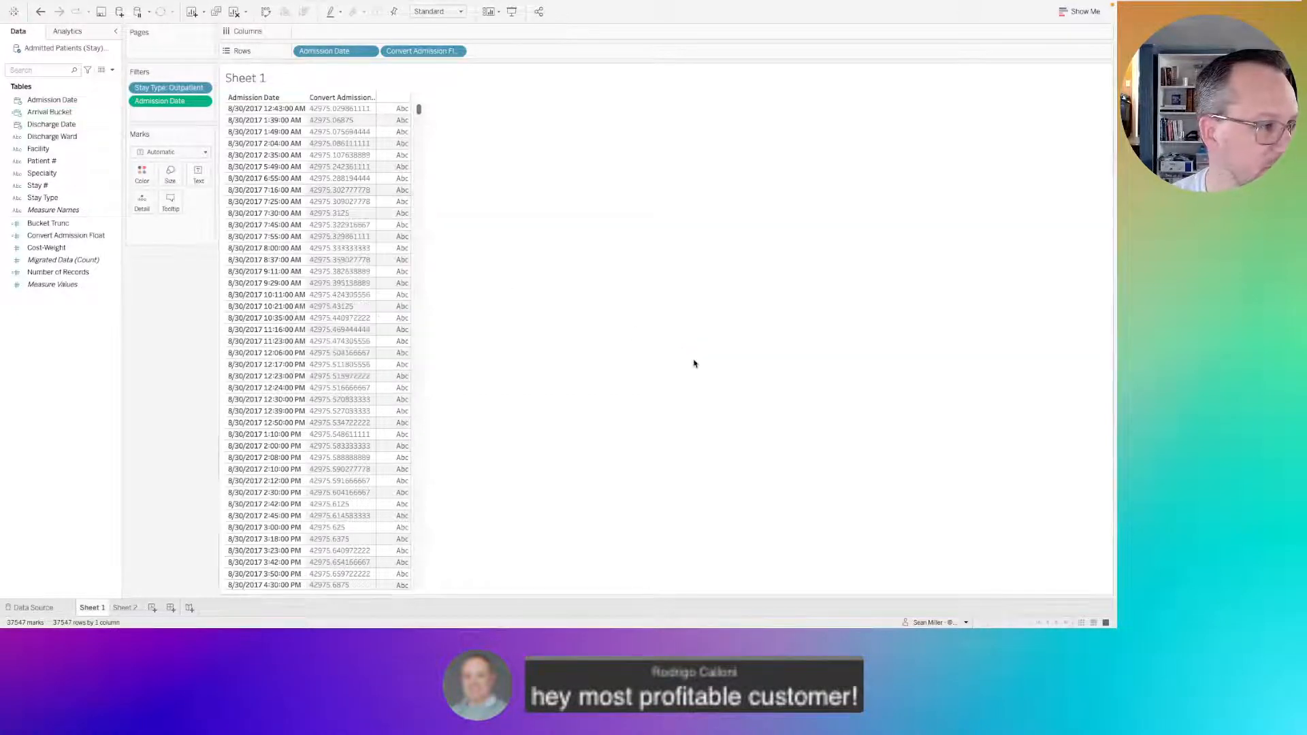
Add Arrival Bucket as a discrete field to Rows, between Admission Date and Convert Admission Float.
left_click(44, 113)
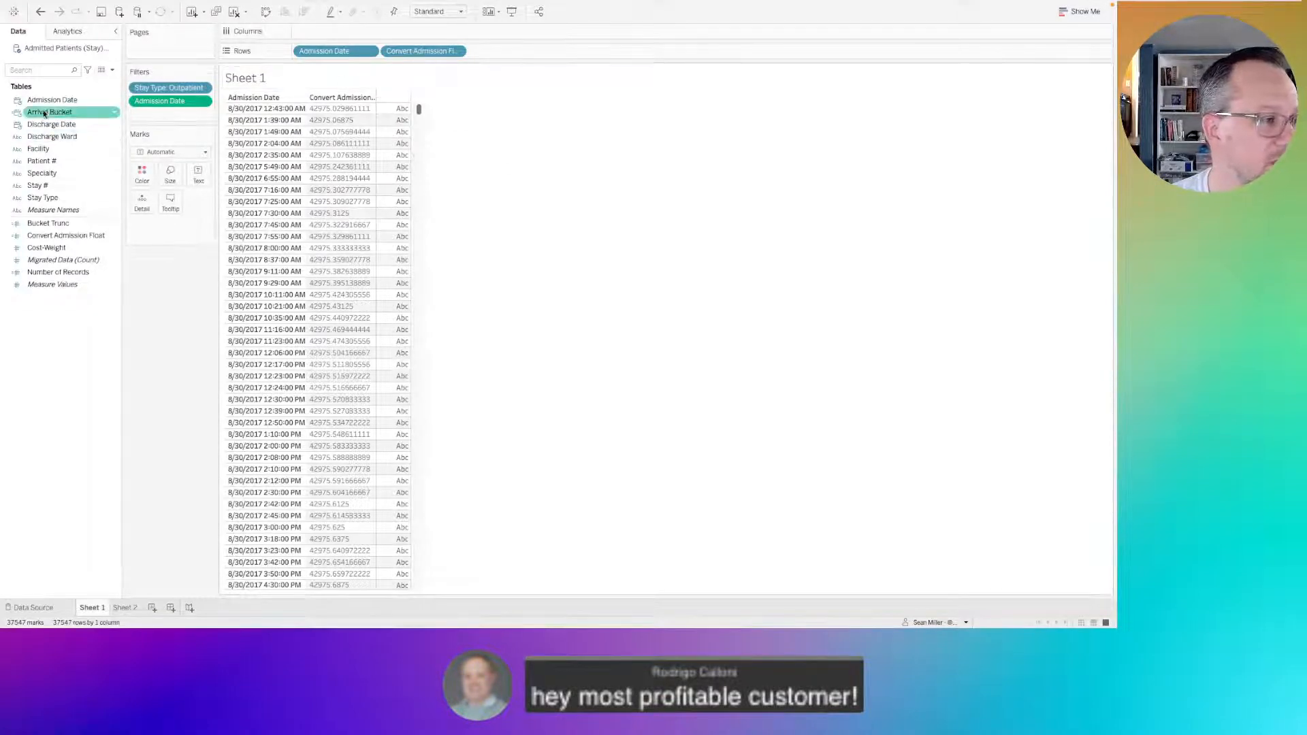
left_click_drag(44, 112, 375, 53)
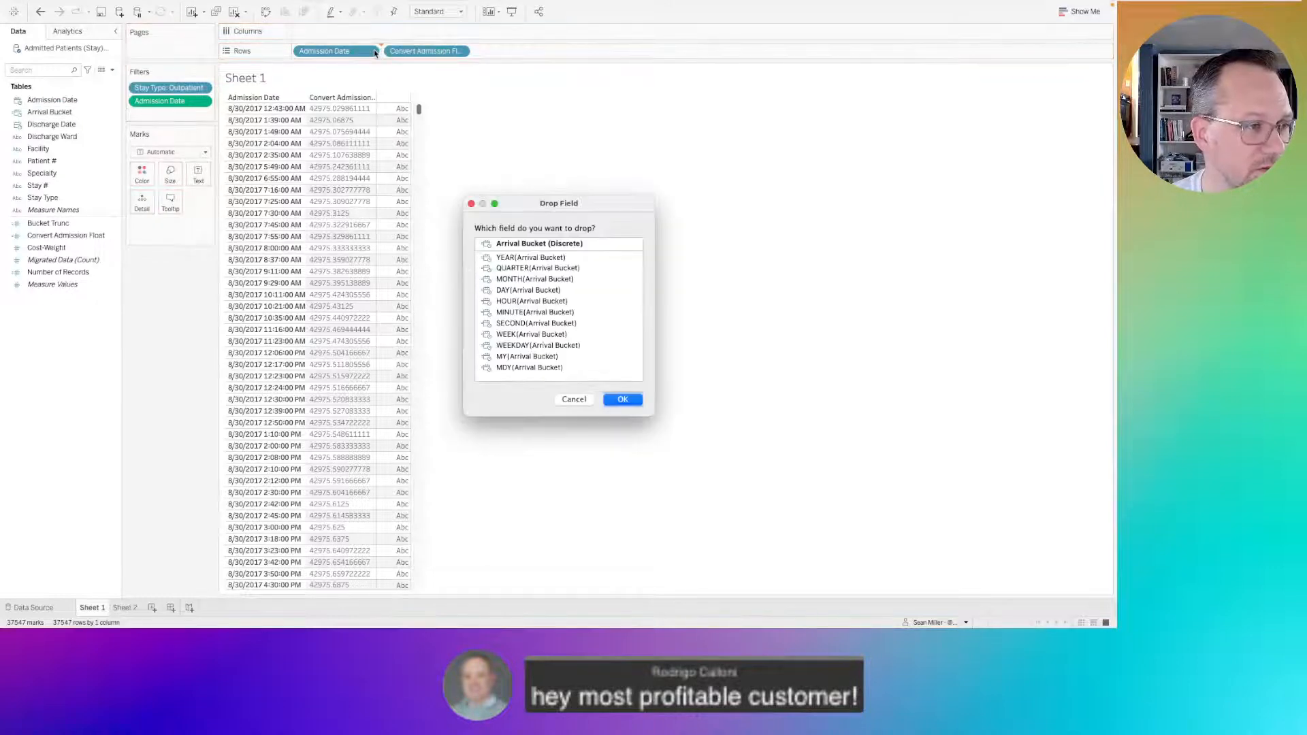
left_click(582, 245)
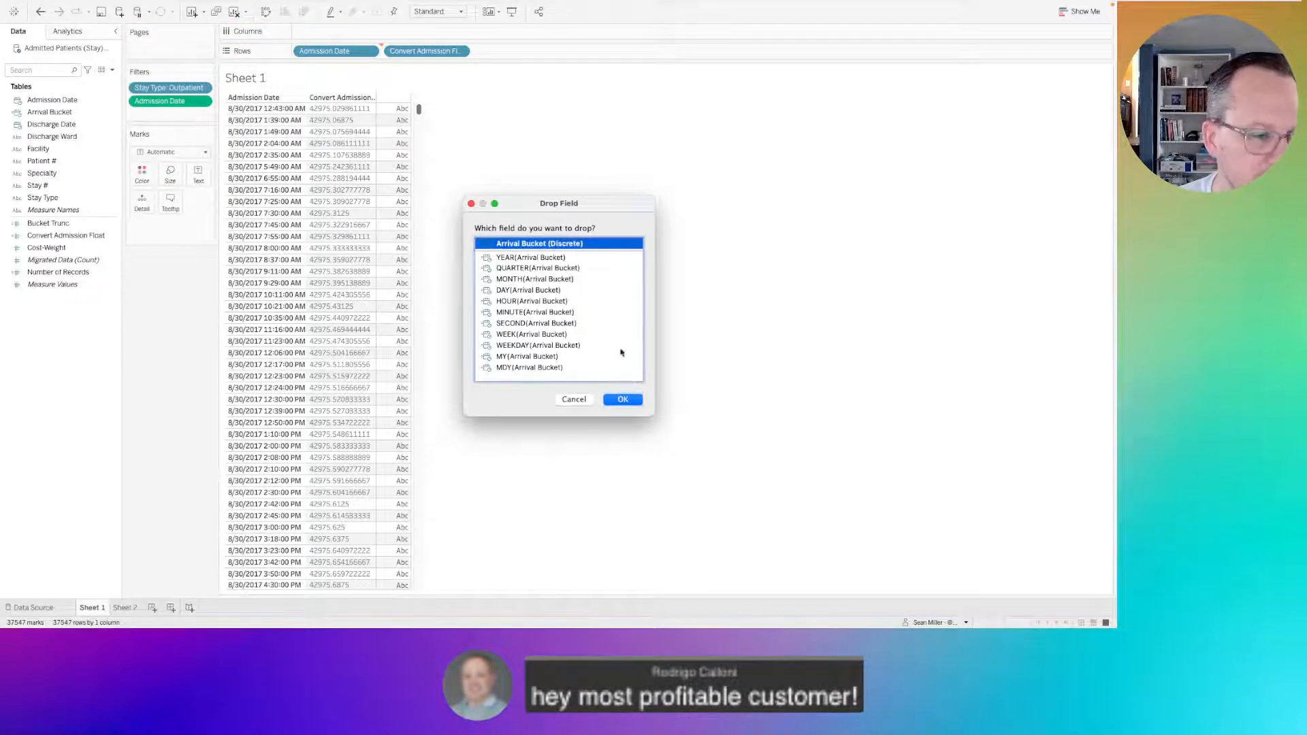
left_click(623, 400)
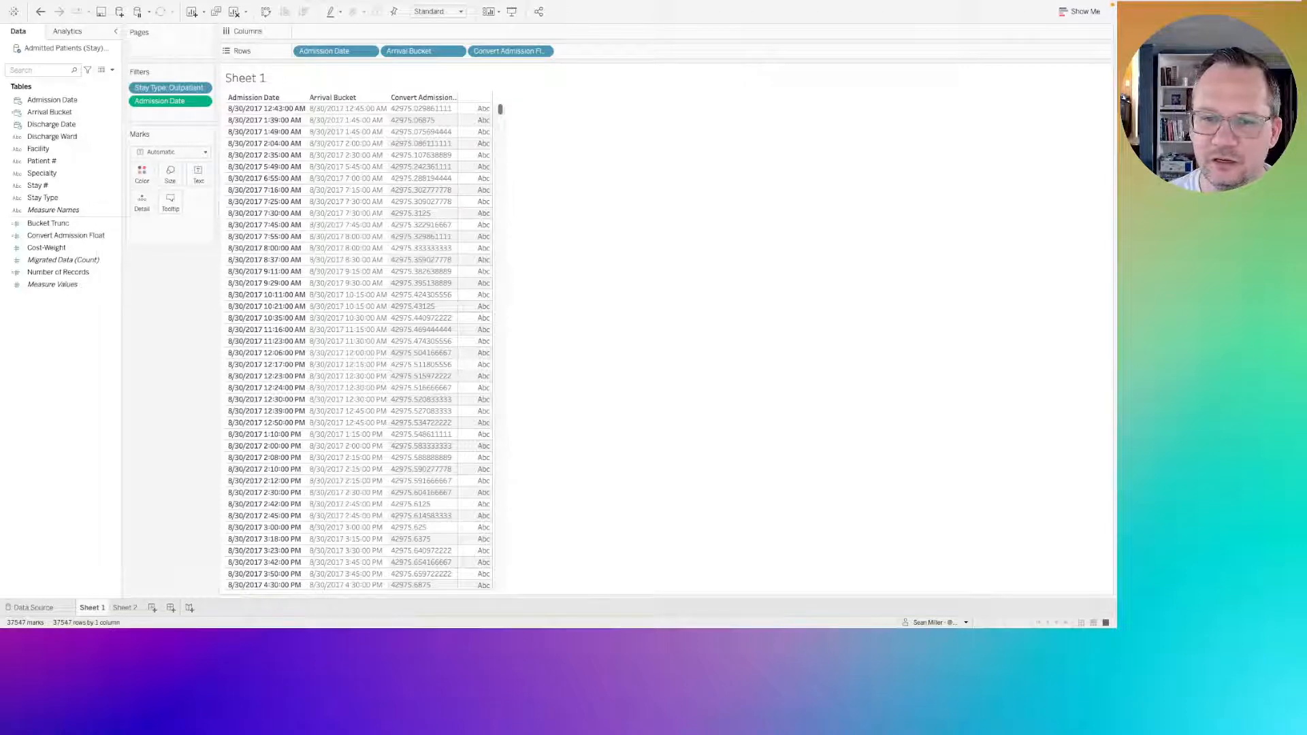
Duplicate the Bucket Trunc calculated field.
right_click(45, 337)
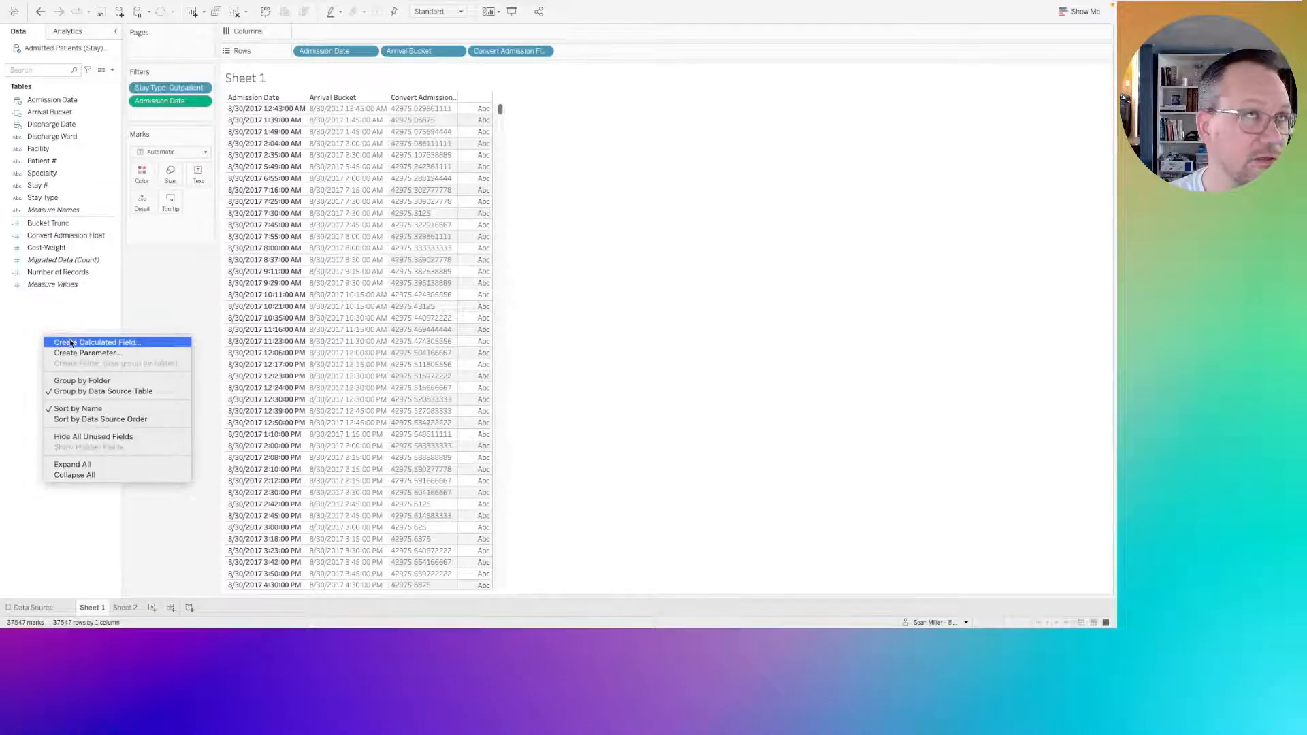
left_click(45, 225)
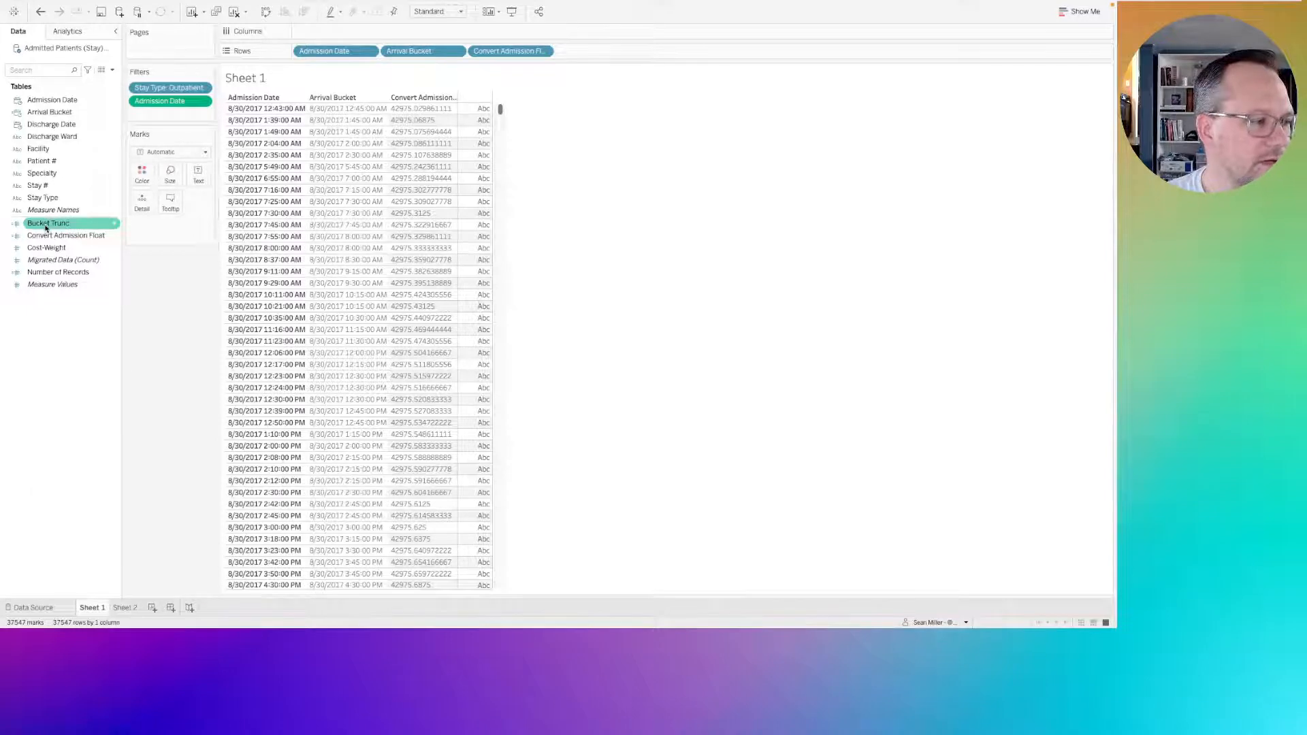
right_click(46, 227)
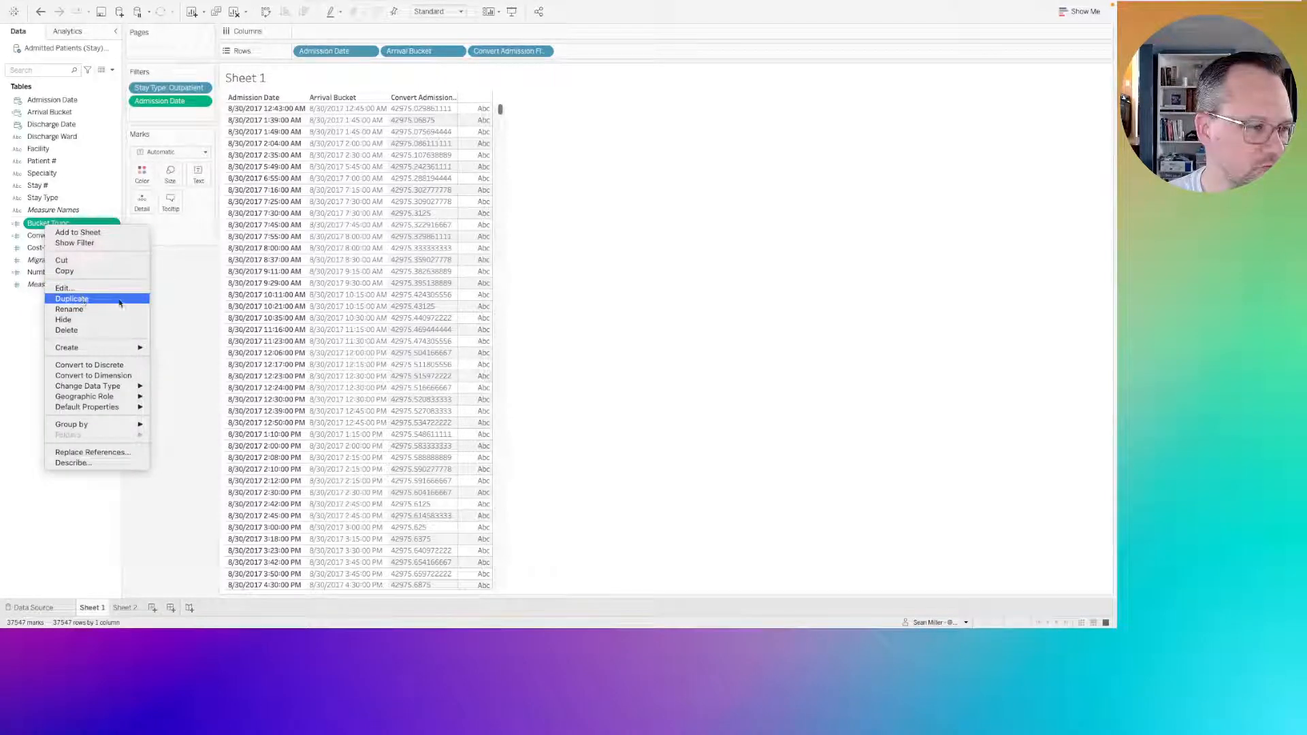
left_click(88, 300)
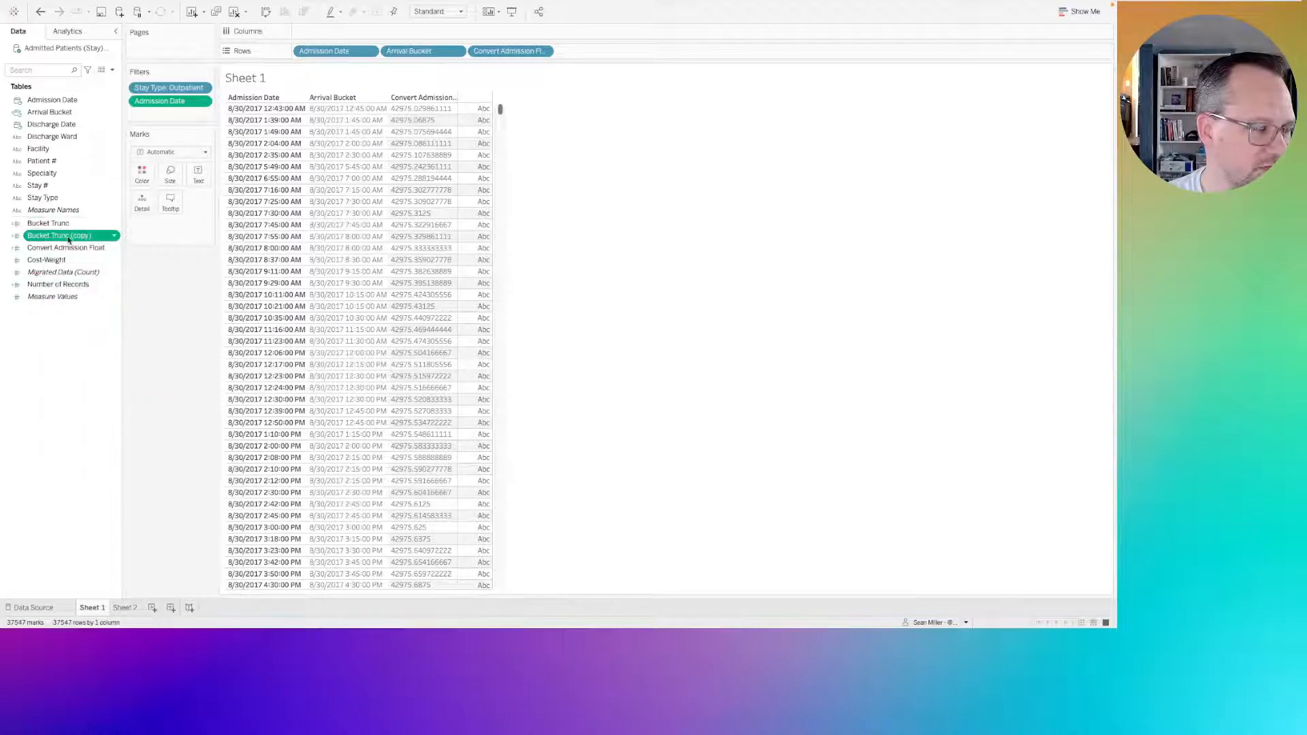
In the Bucket Trunc (copy) calculation, replace the round function with floor, remove the ",0" argument, and save it.
right_click(69, 239)
left_click(95, 302)
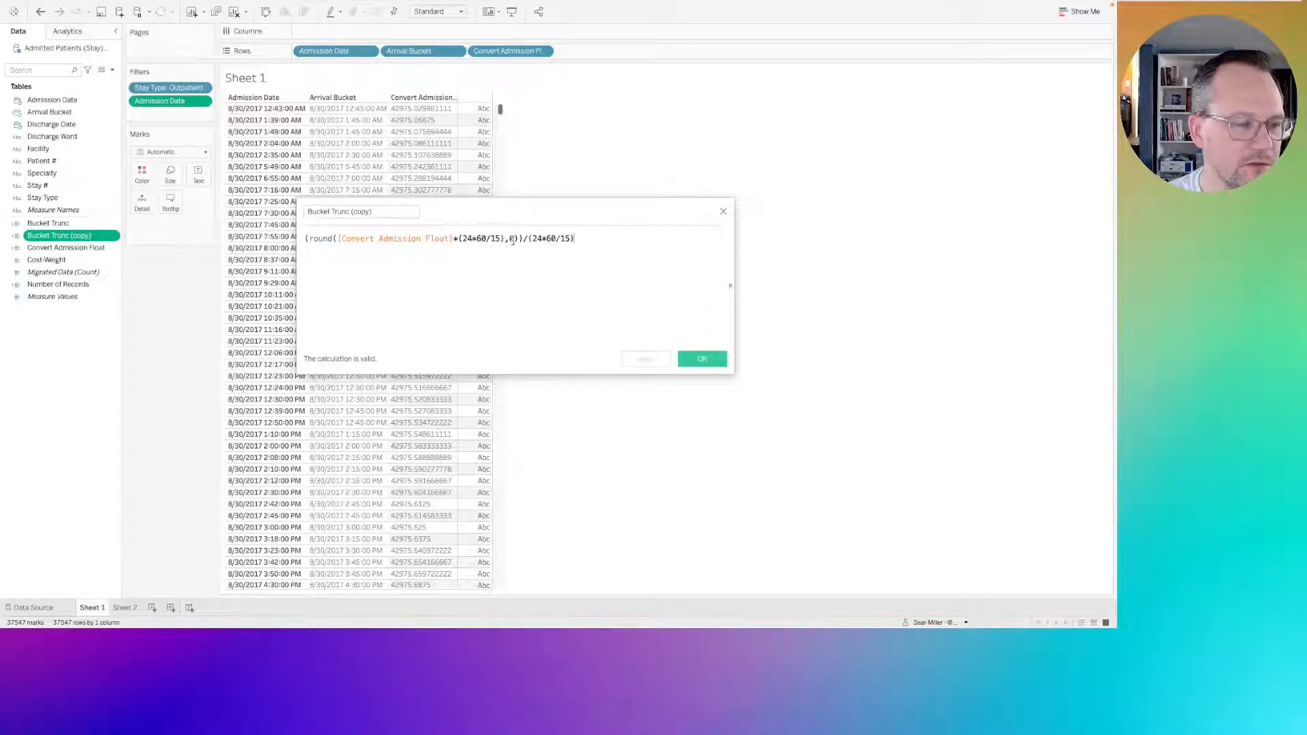
double_click(327, 240)
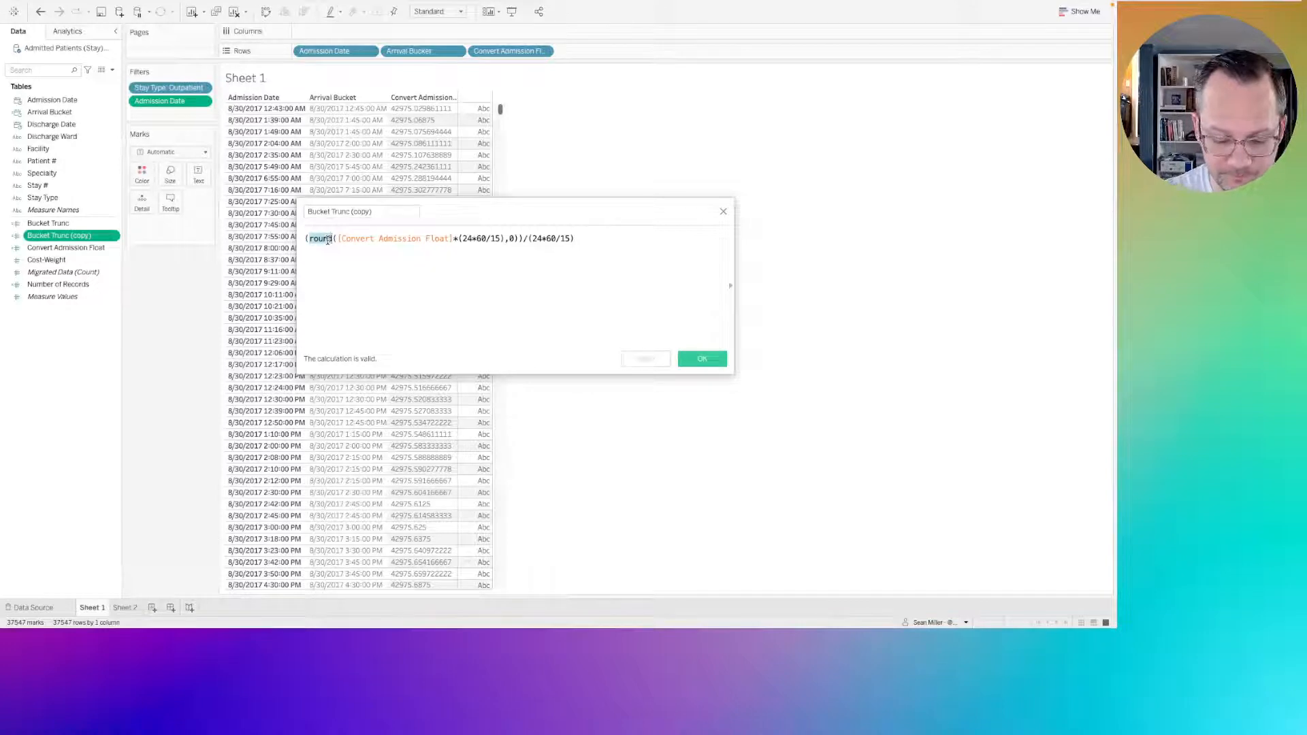
type("floor")
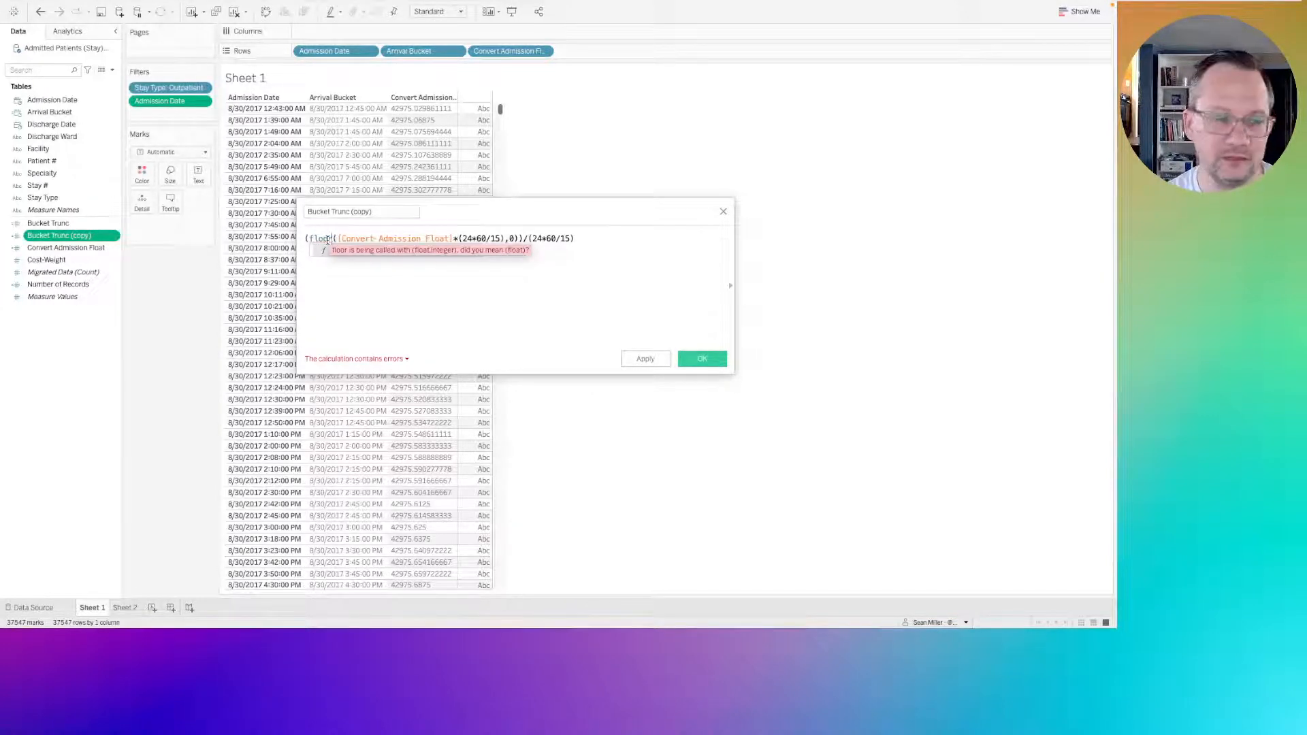
left_click(512, 238)
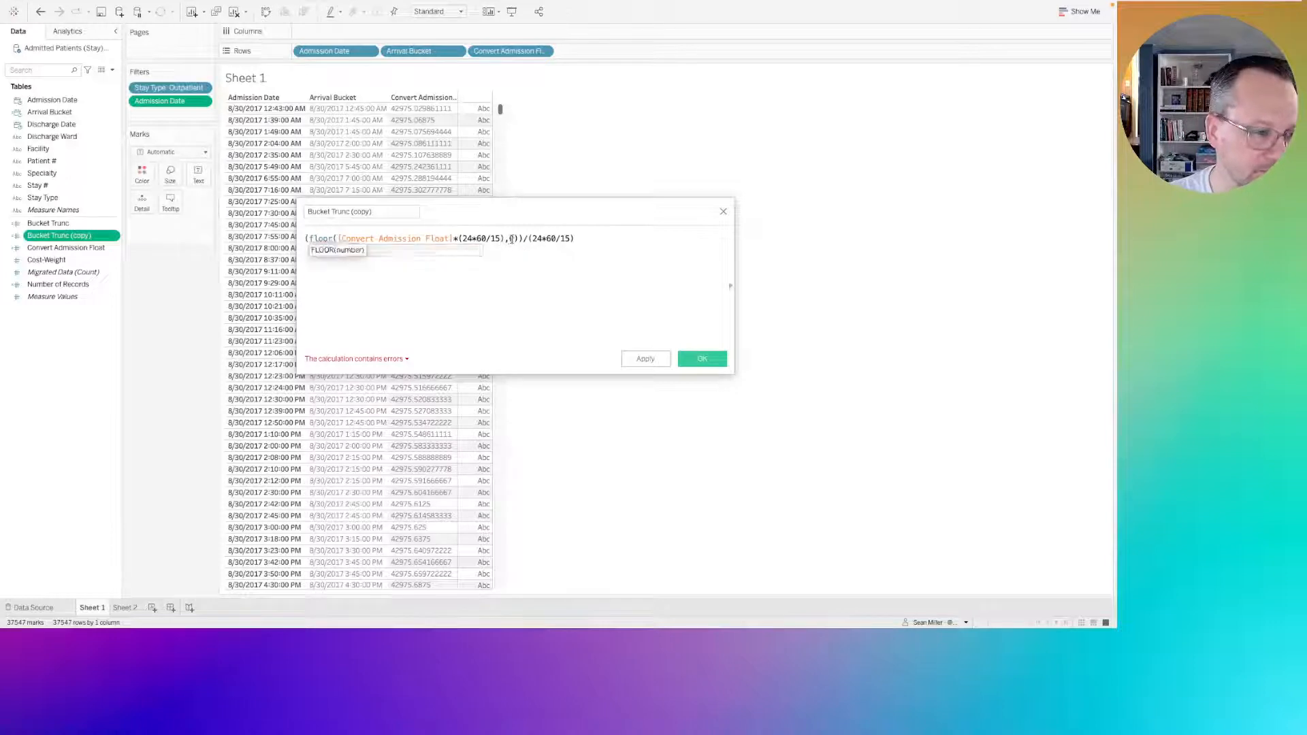
key("BackSpace")
key("BackSpace")
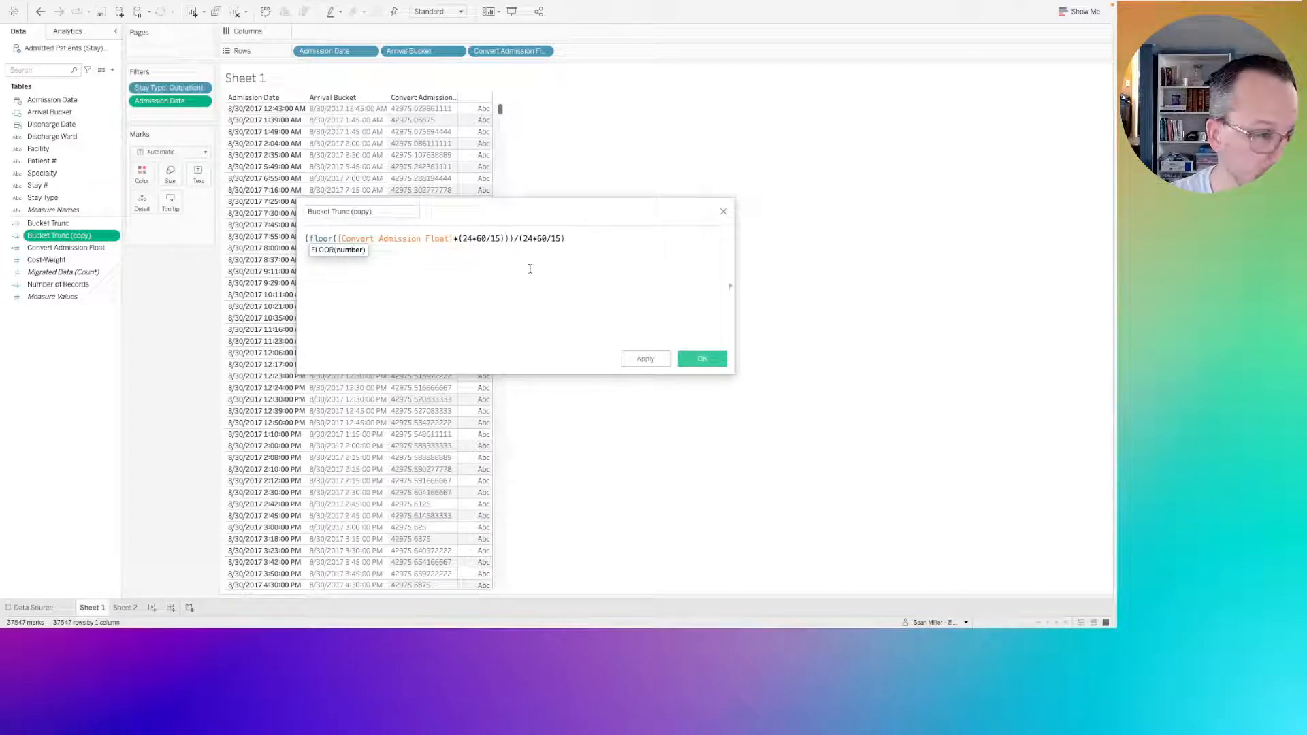
key("End")
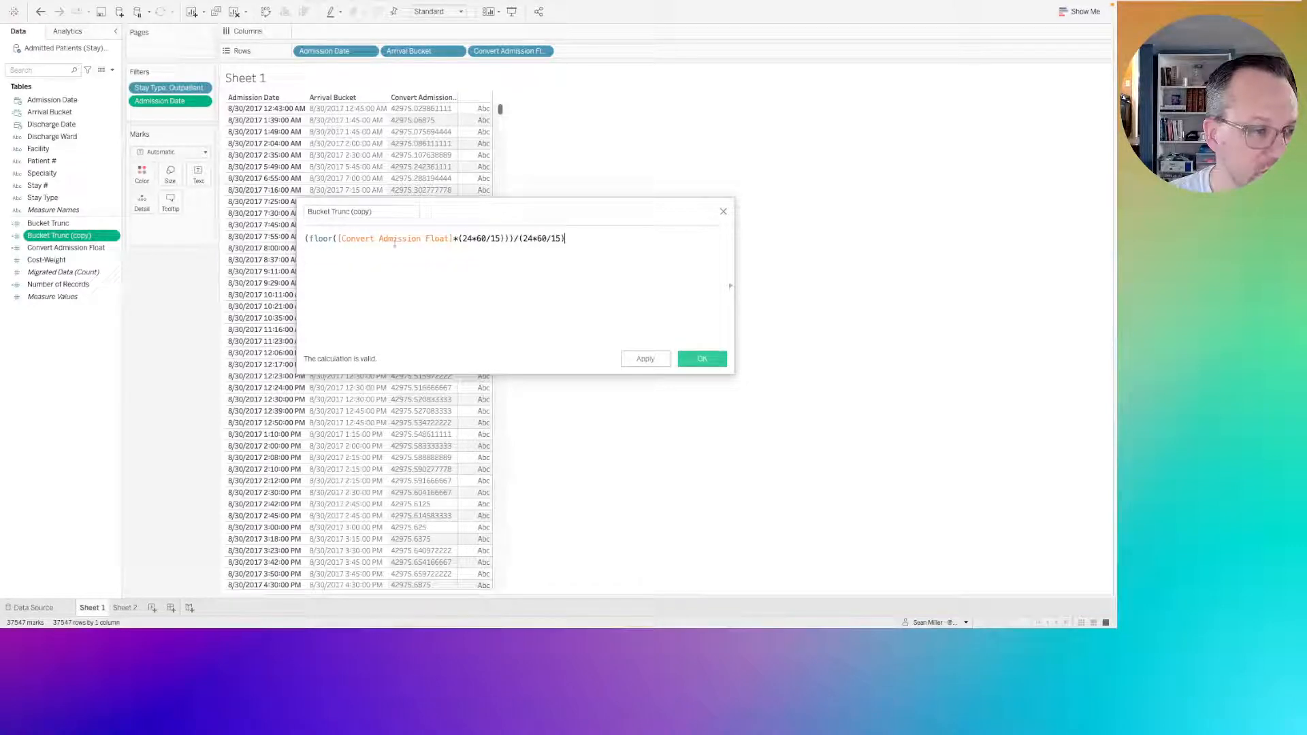
left_click(702, 359)
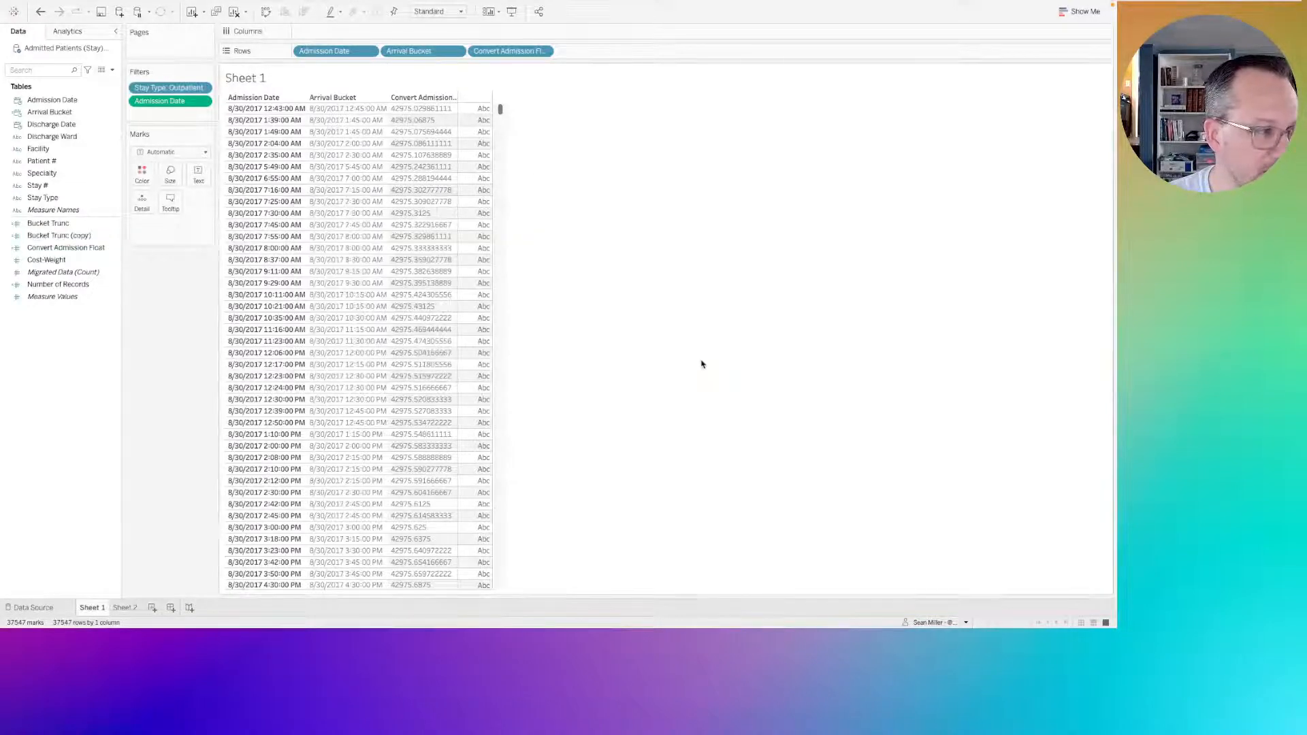
Duplicate the Arrival Bucket calculated field.
right_click(38, 238)
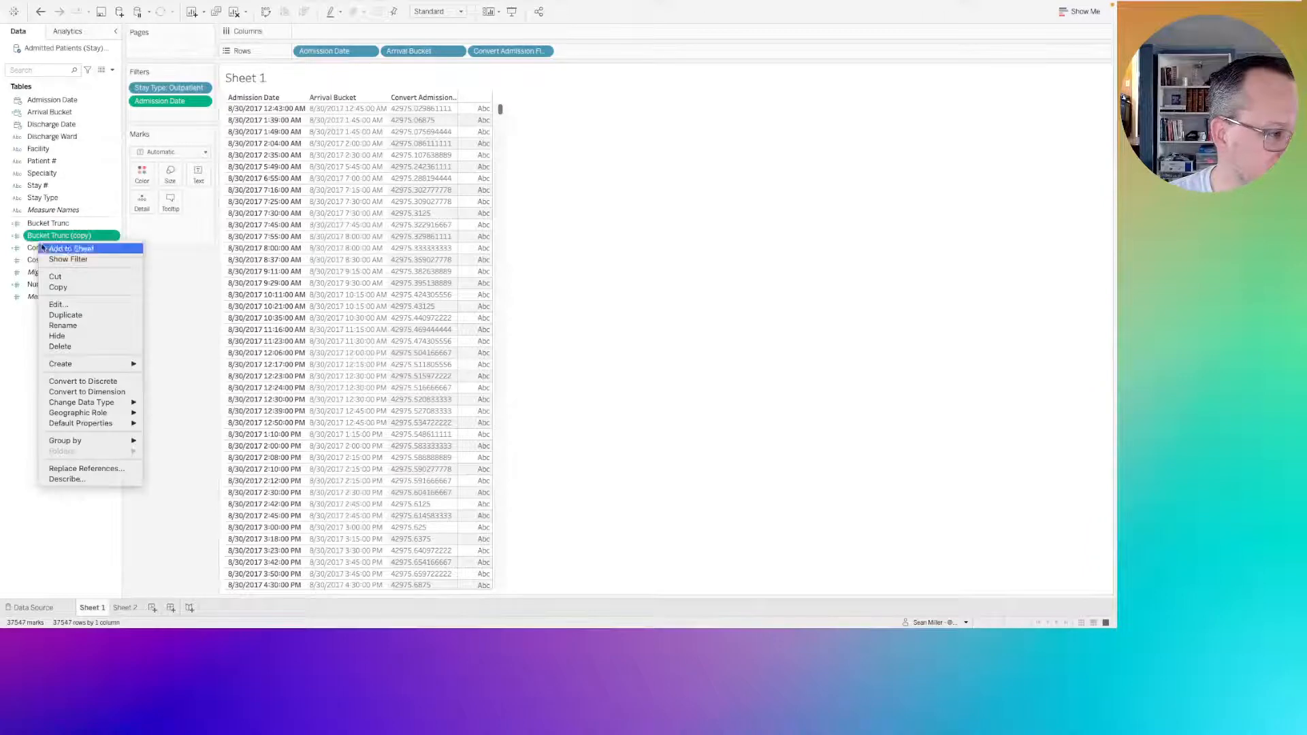
left_click(49, 115)
right_click(49, 116)
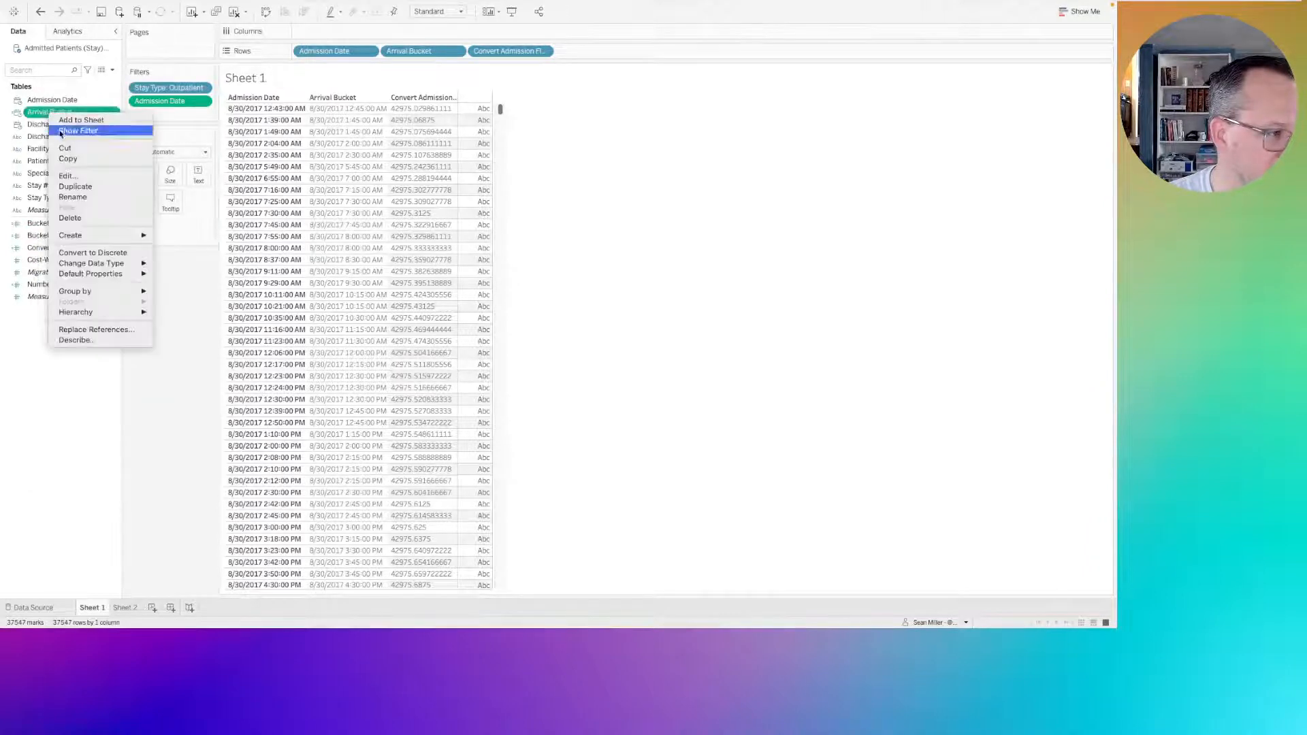
left_click(75, 186)
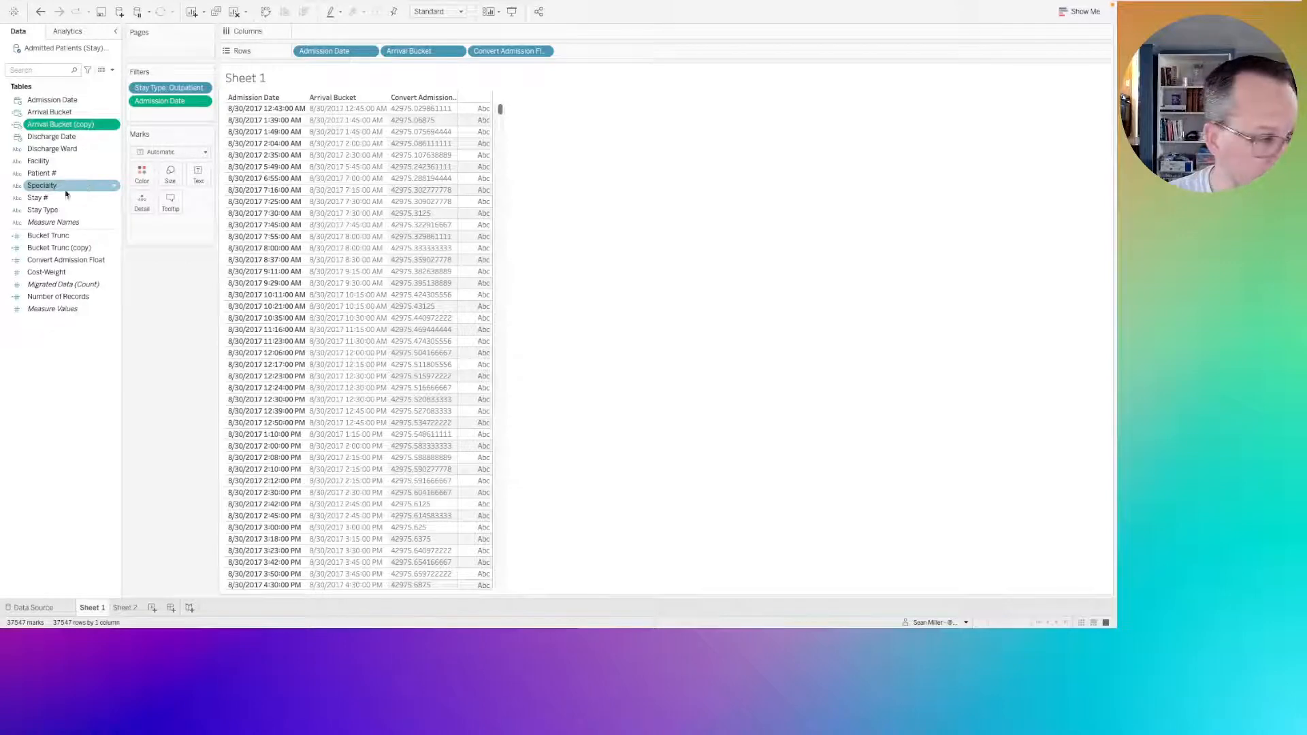
right_click(55, 132)
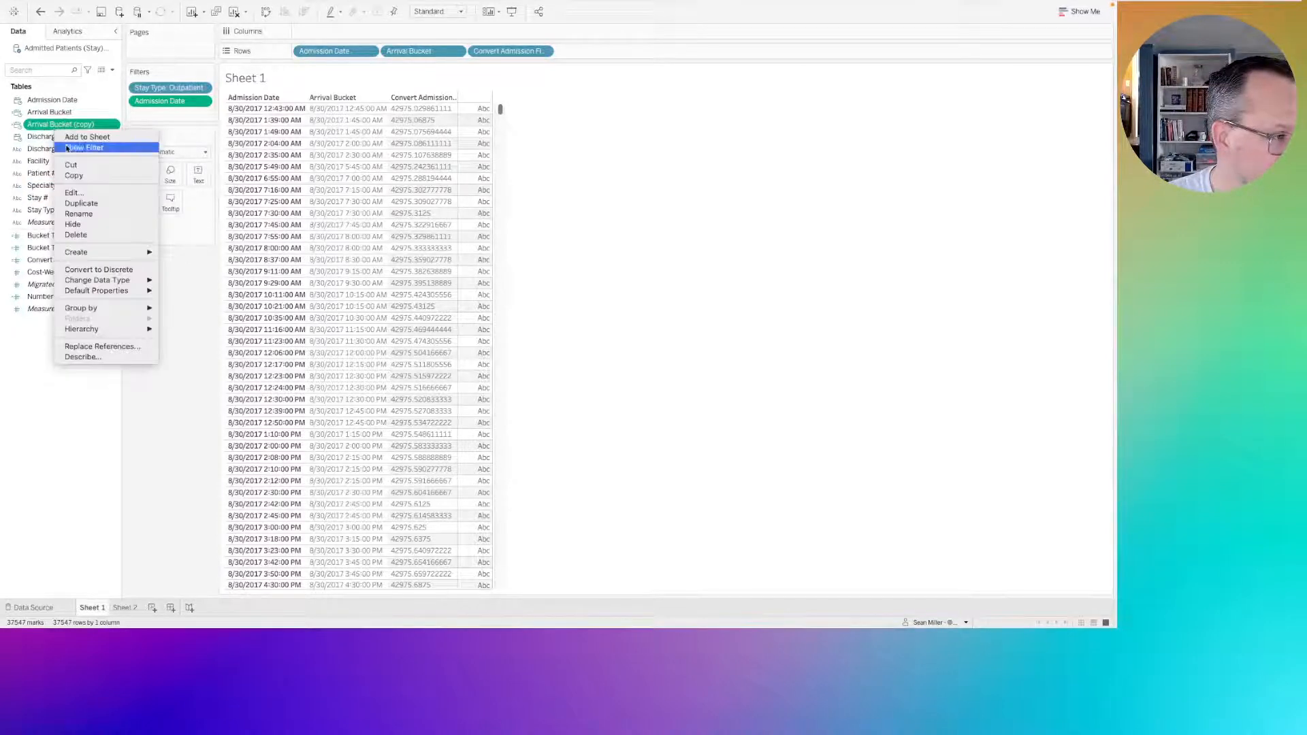
left_click(79, 203)
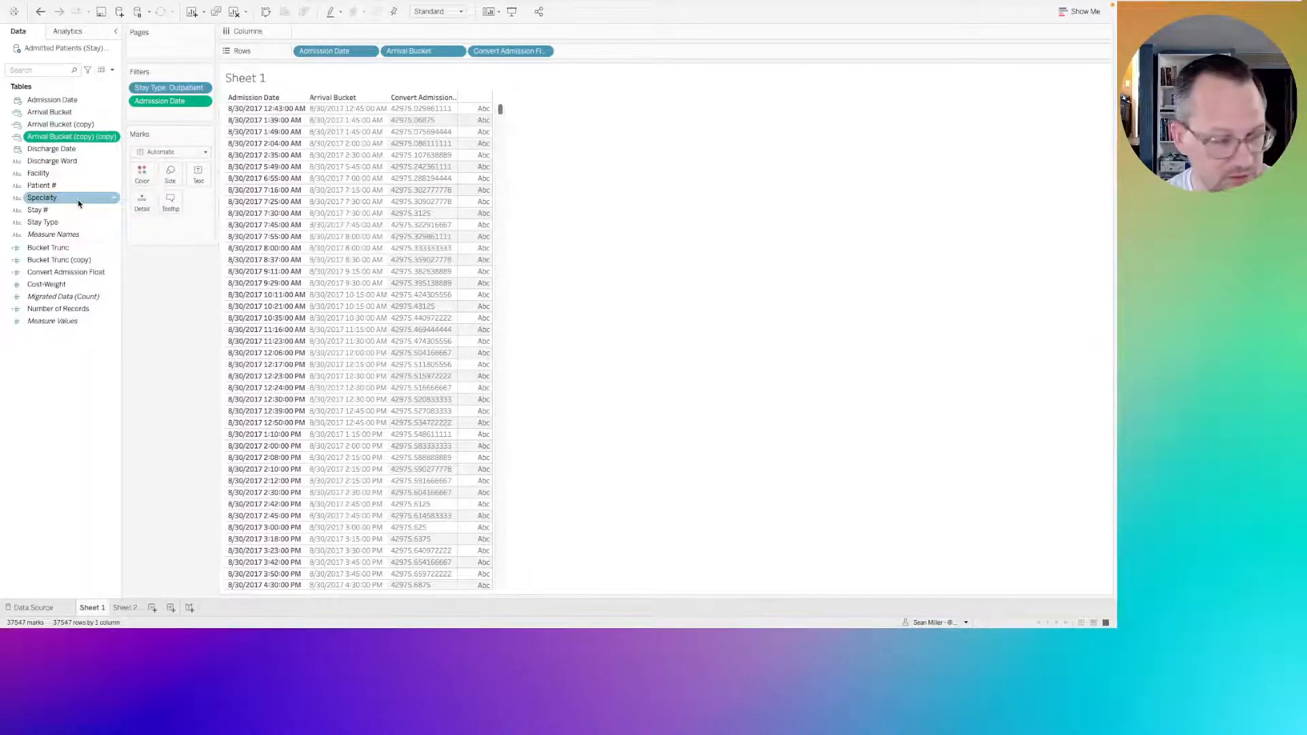
key("Delete")
Enlarge the formula text of Arrival Bucket (copy), change the formula to DATETIME([Bucket Trunc (copy)]), and save the calculation.
left_click(60, 124)
right_click(60, 124)
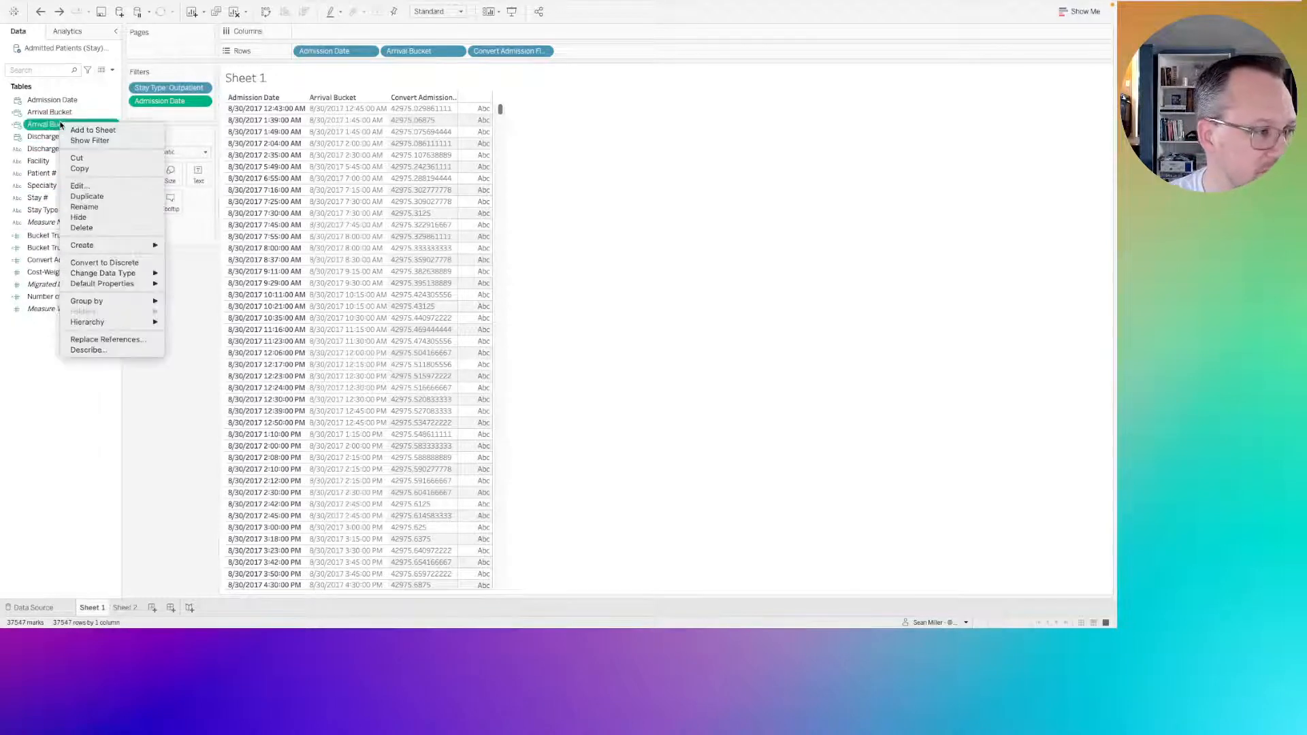
left_click(80, 186)
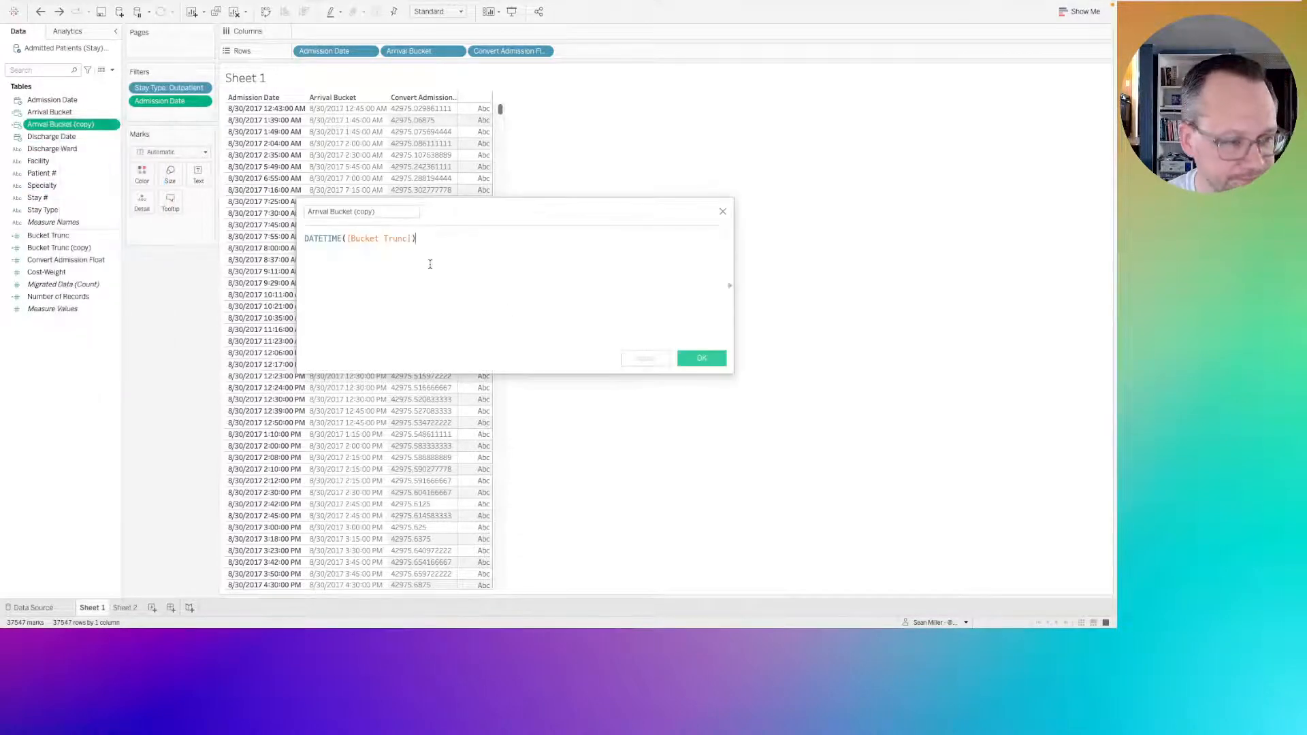
key("ctrl+a")
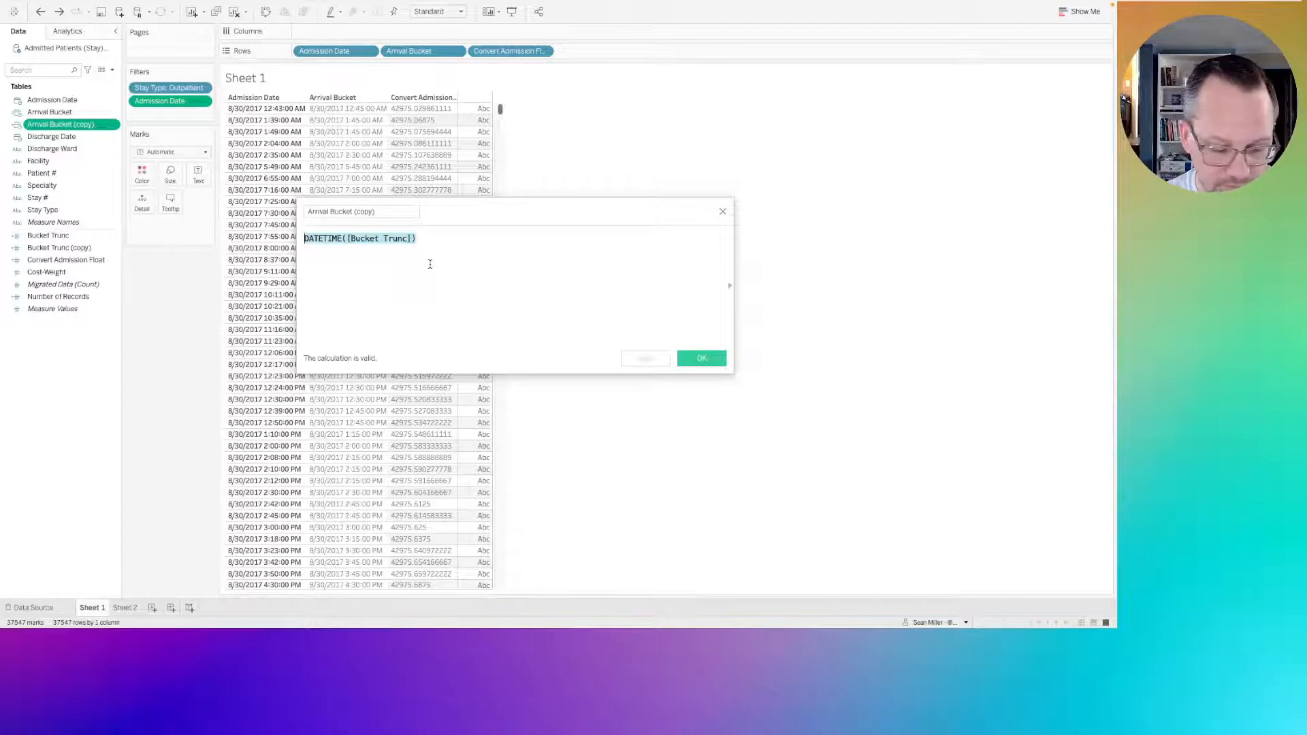
key("ctrl+plus")
key("ctrl+plus")
key("ctrl+plus")
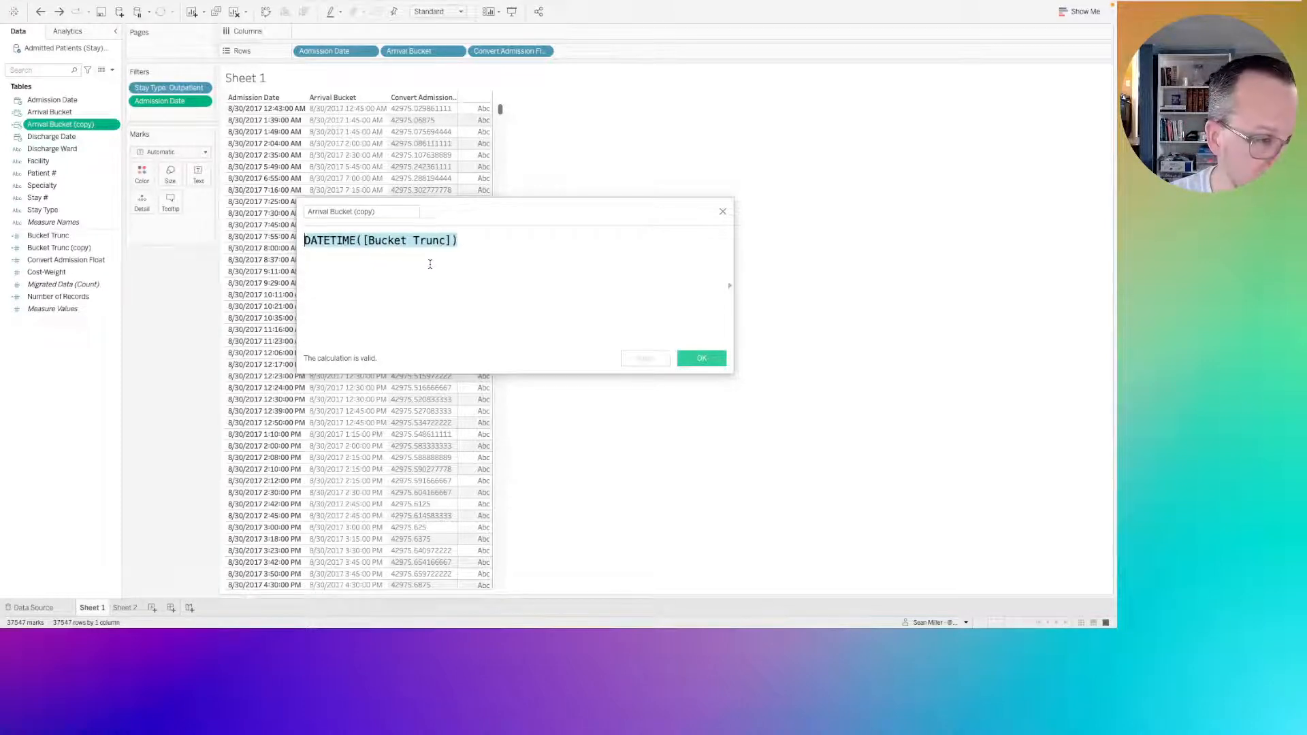
left_click(447, 242)
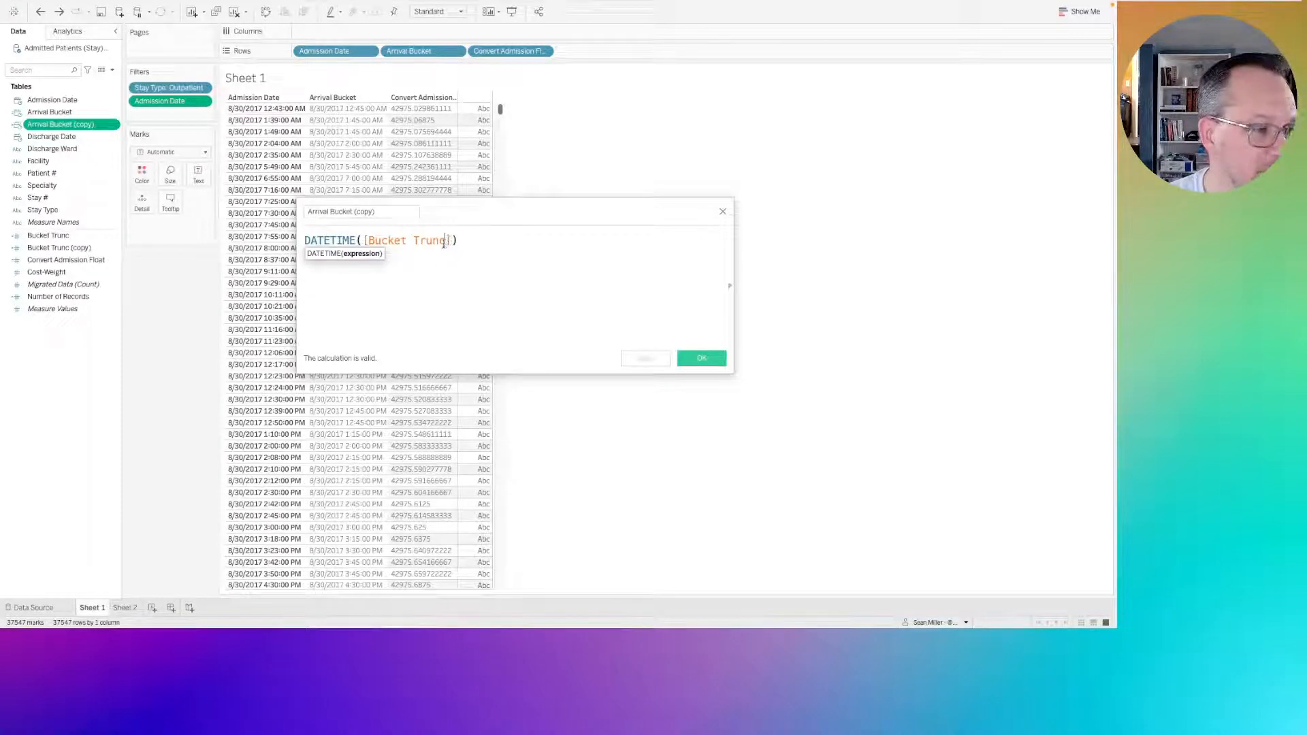
type("(copy)")
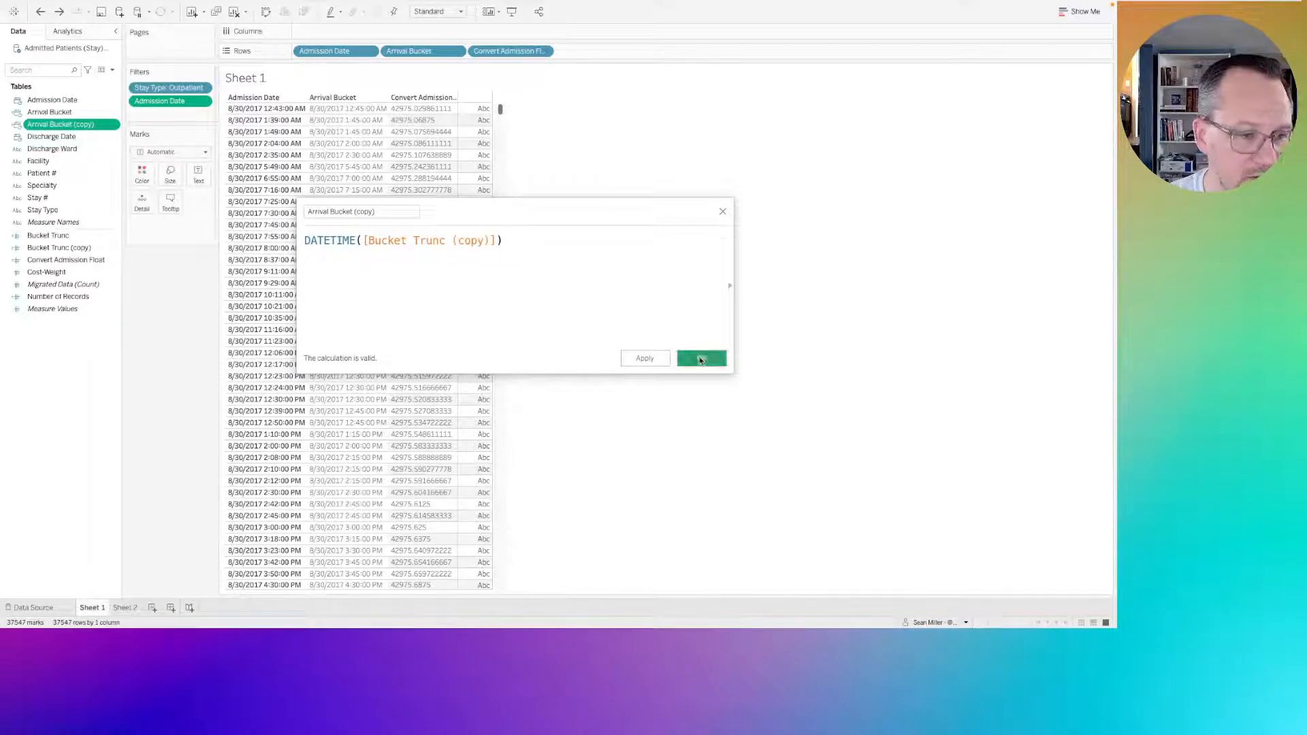
left_click(701, 358)
Add Arrival Bucket (copy) as a discrete field to Rows, between Arrival Bucket and Convert Admission Float.
left_click(57, 125)
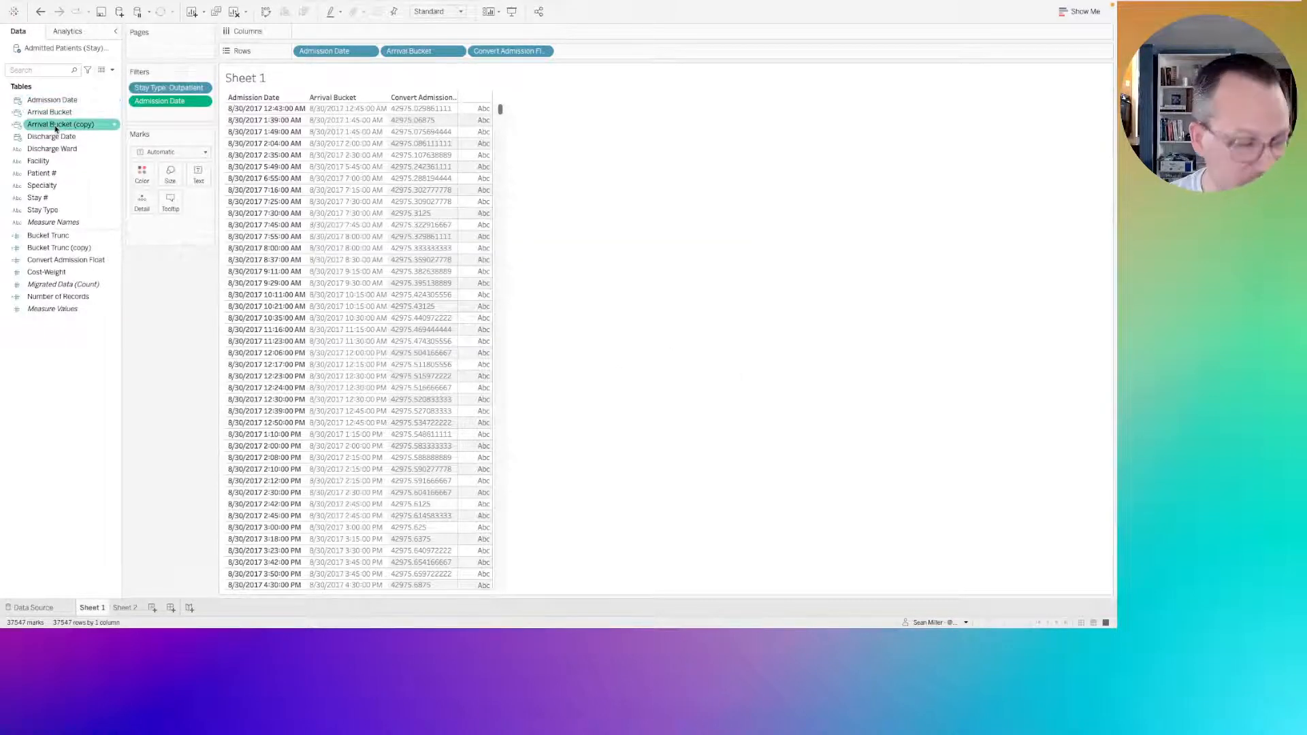
left_click_drag(57, 128, 457, 57)
left_click(580, 244)
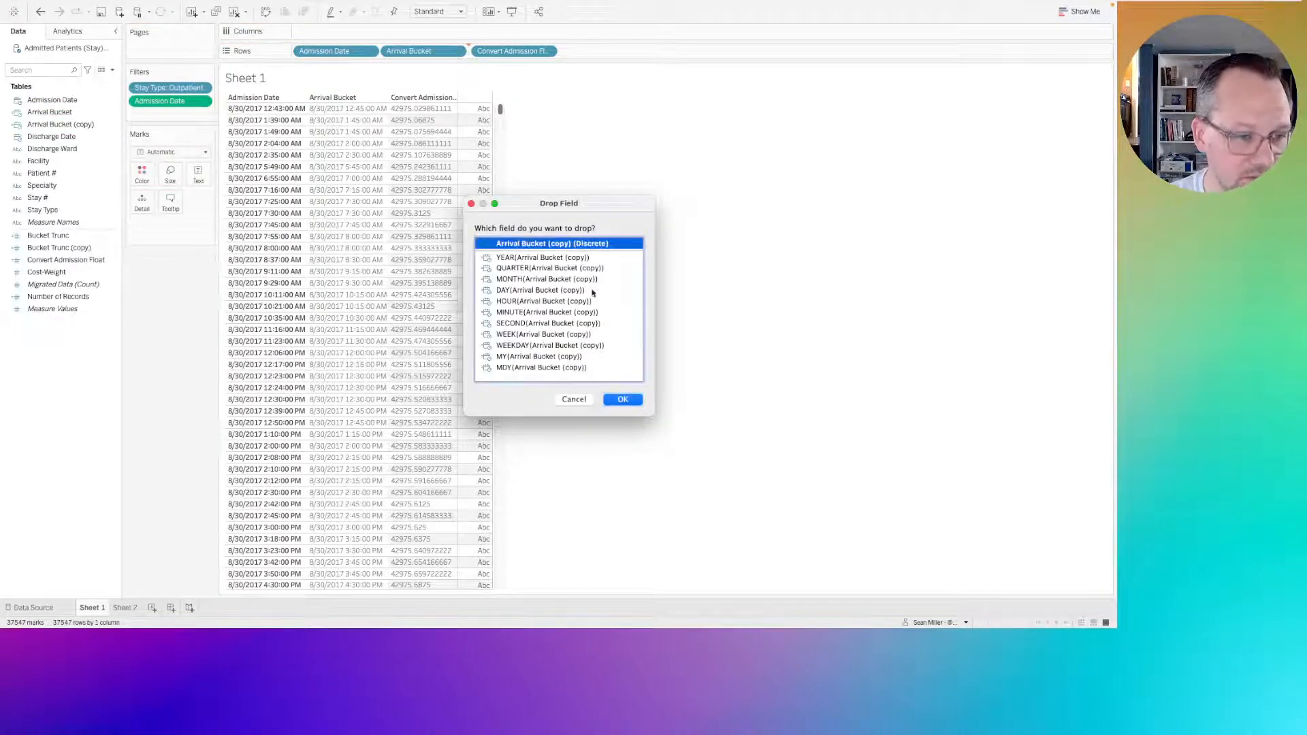
left_click(624, 400)
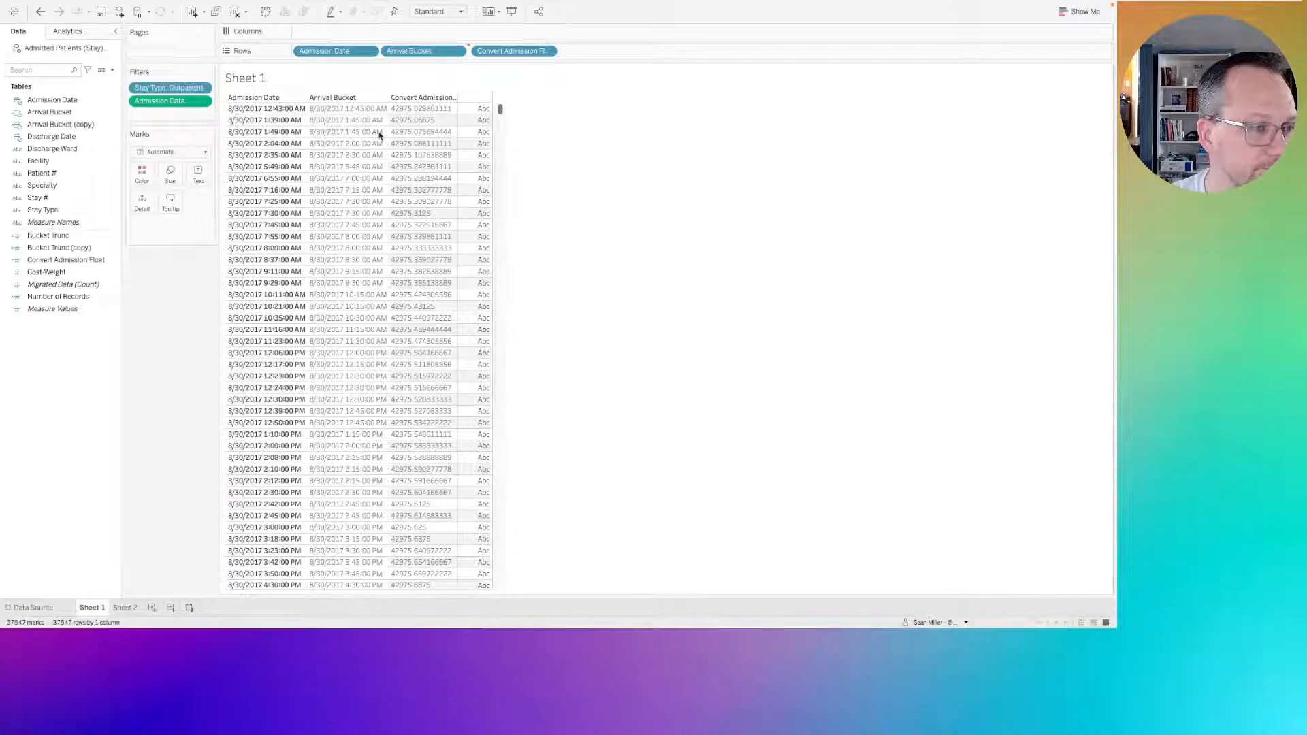
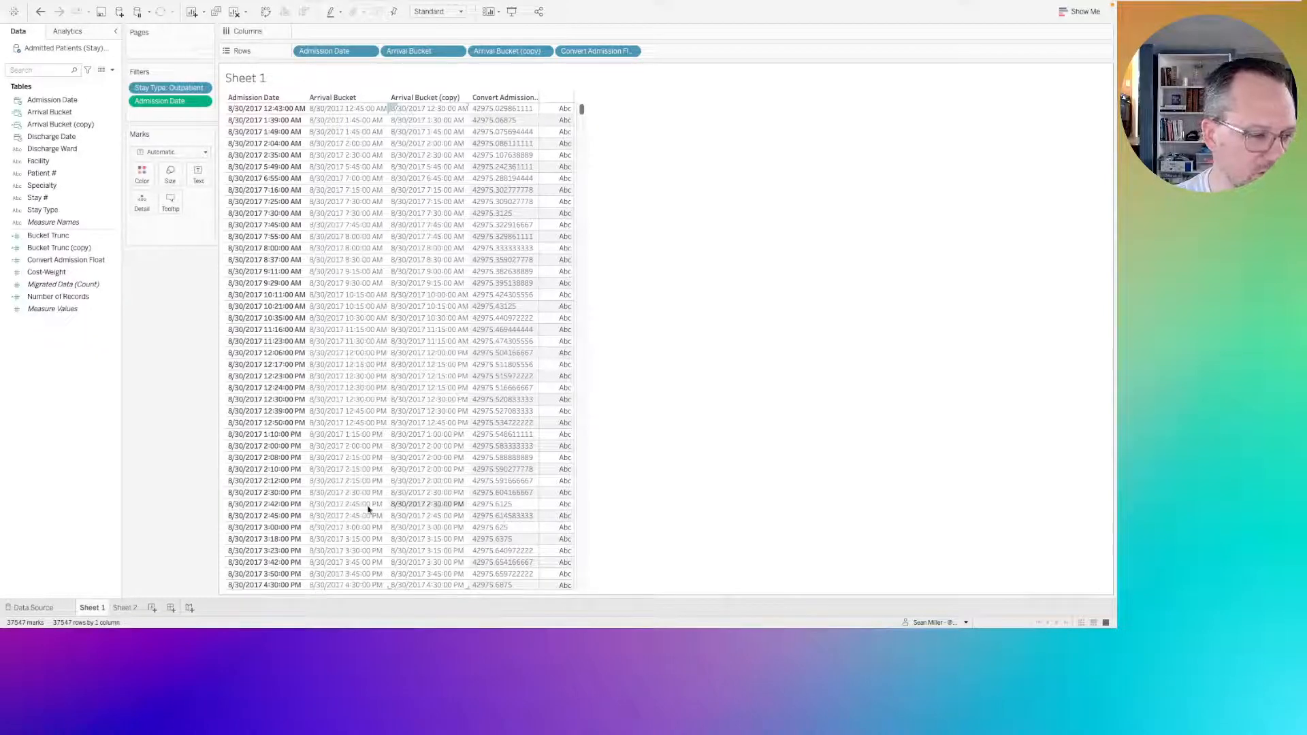
Delete the rounded Arrival Bucket and Bucket Trunc calculated fields, and open Sheet 2.
left_click(57, 116)
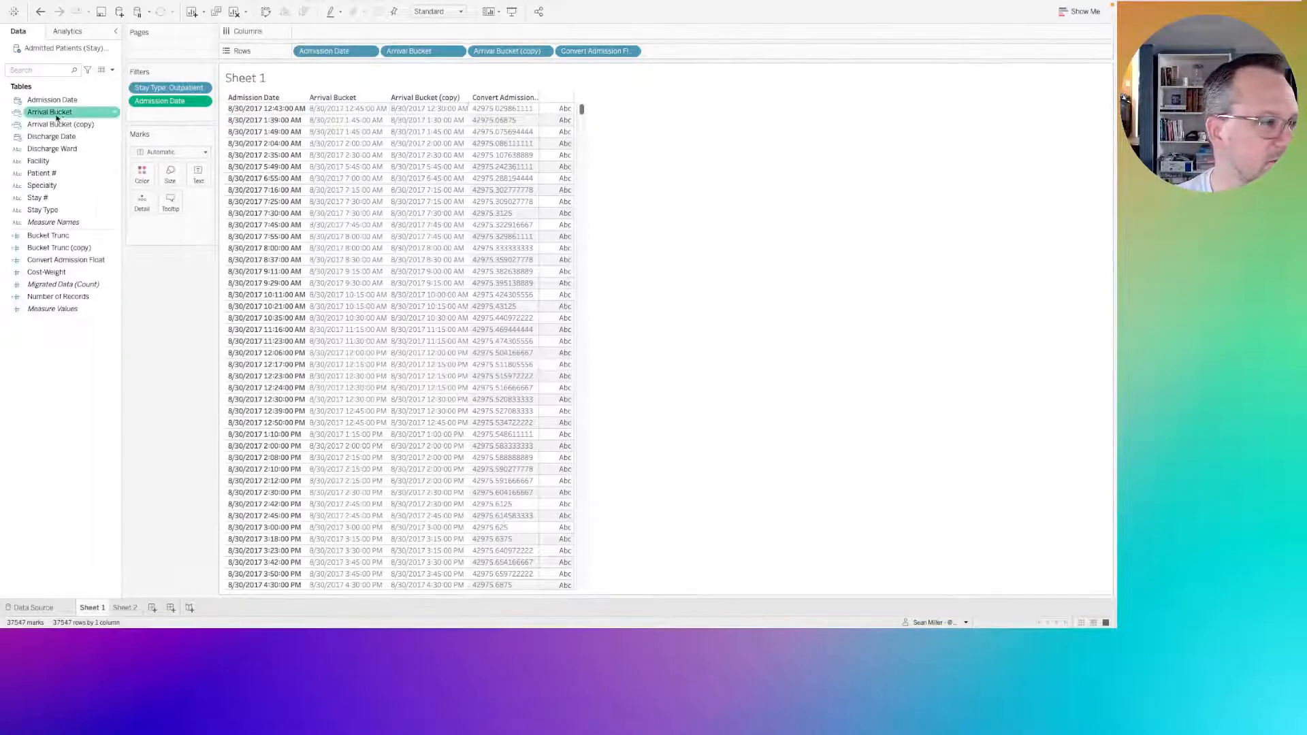
right_click(44, 116)
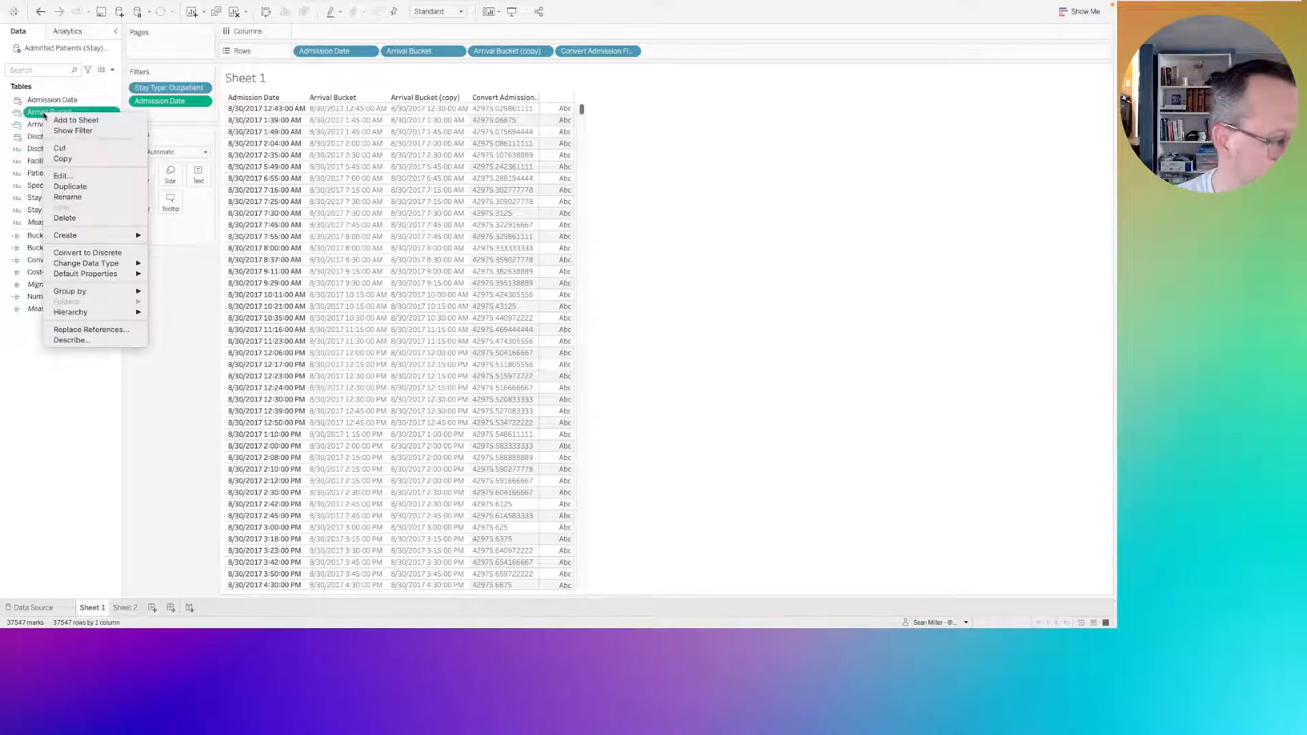
left_click(65, 218)
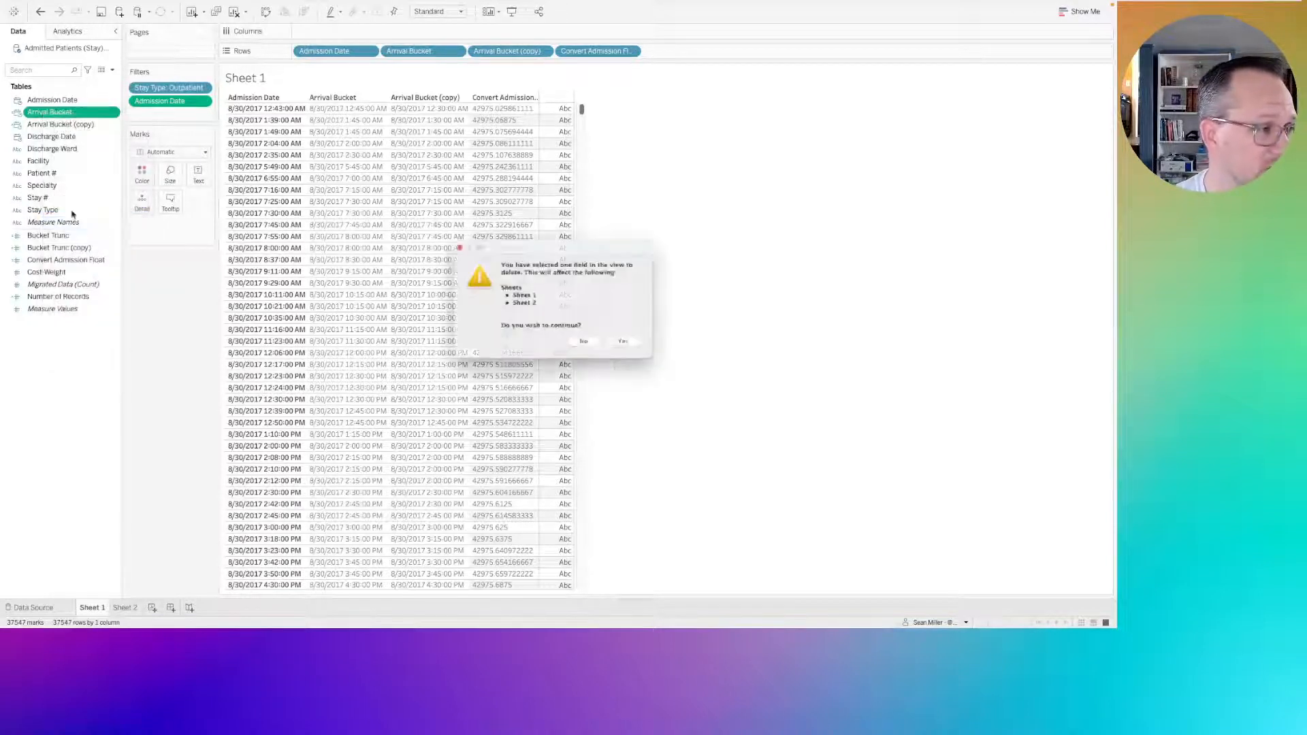
left_click(639, 351)
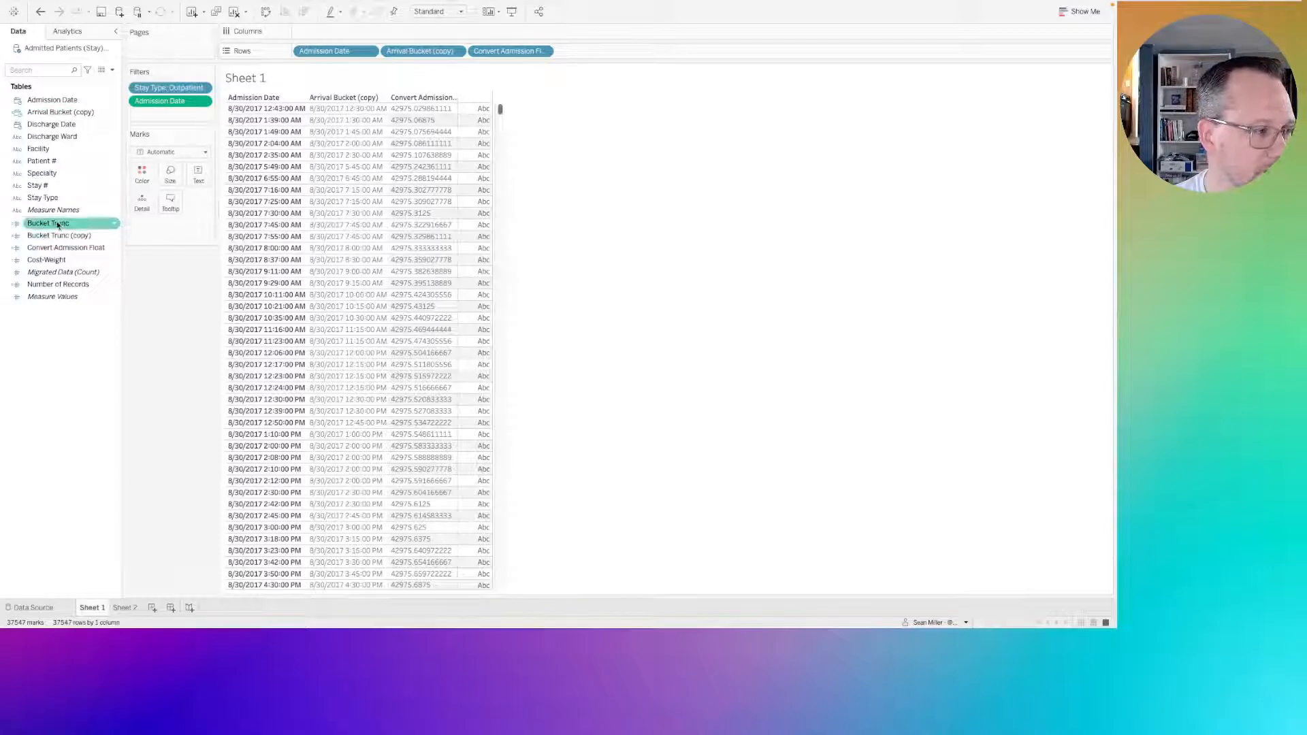
right_click(58, 223)
left_click(87, 327)
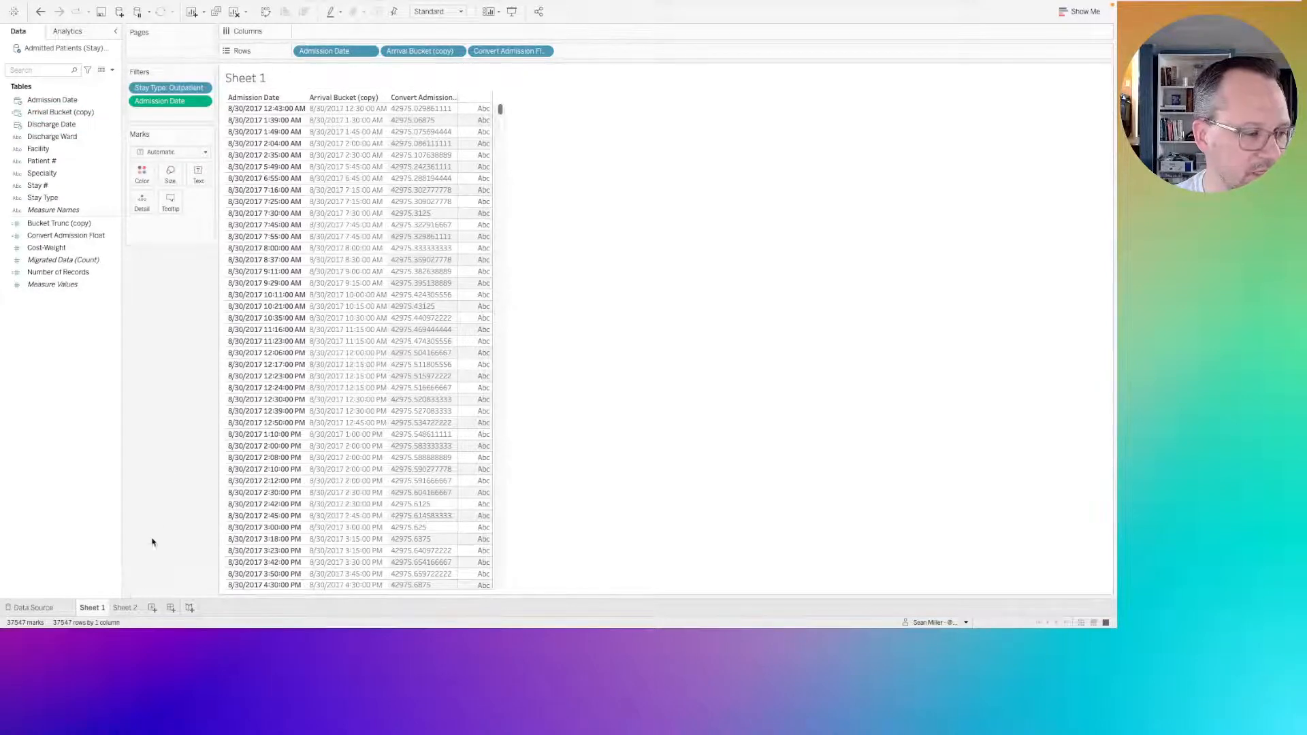
left_click(126, 608)
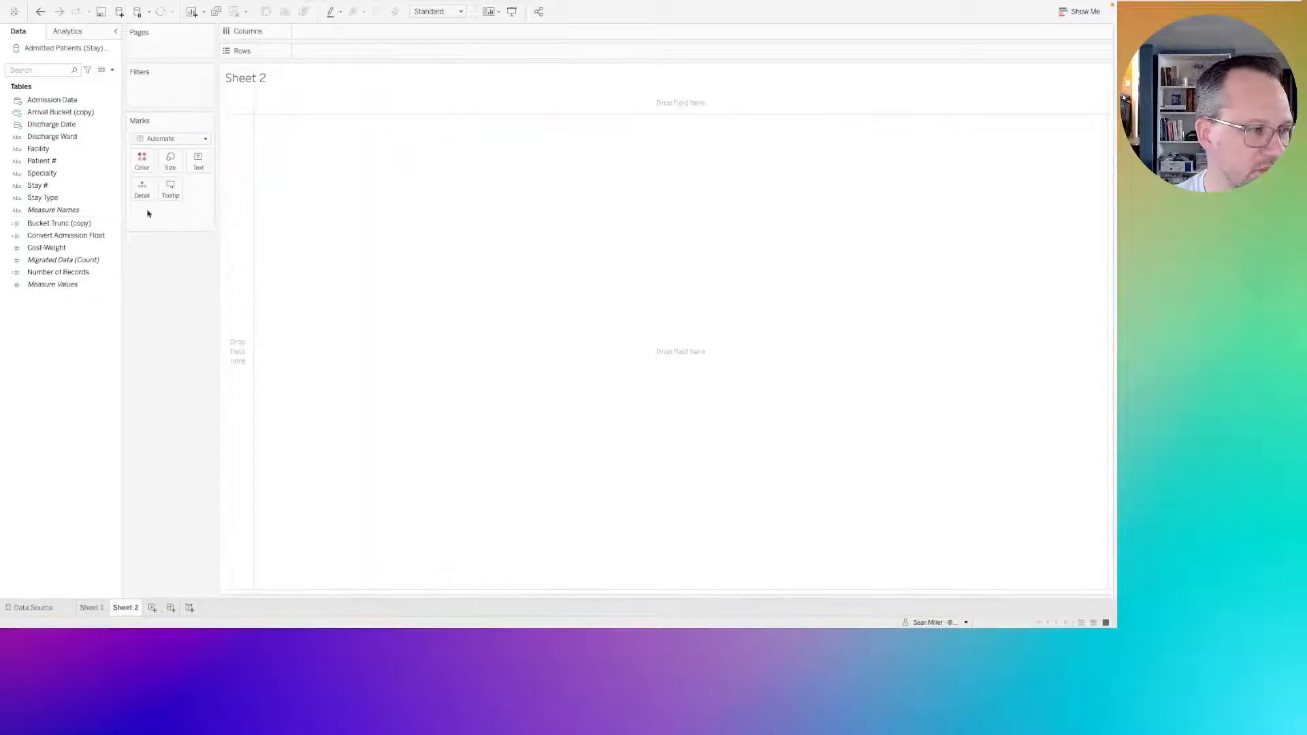
Try Arrival Bucket (copy) as a continuous date on Columns of Sheet 2, and remove it from the view.
left_click(52, 113)
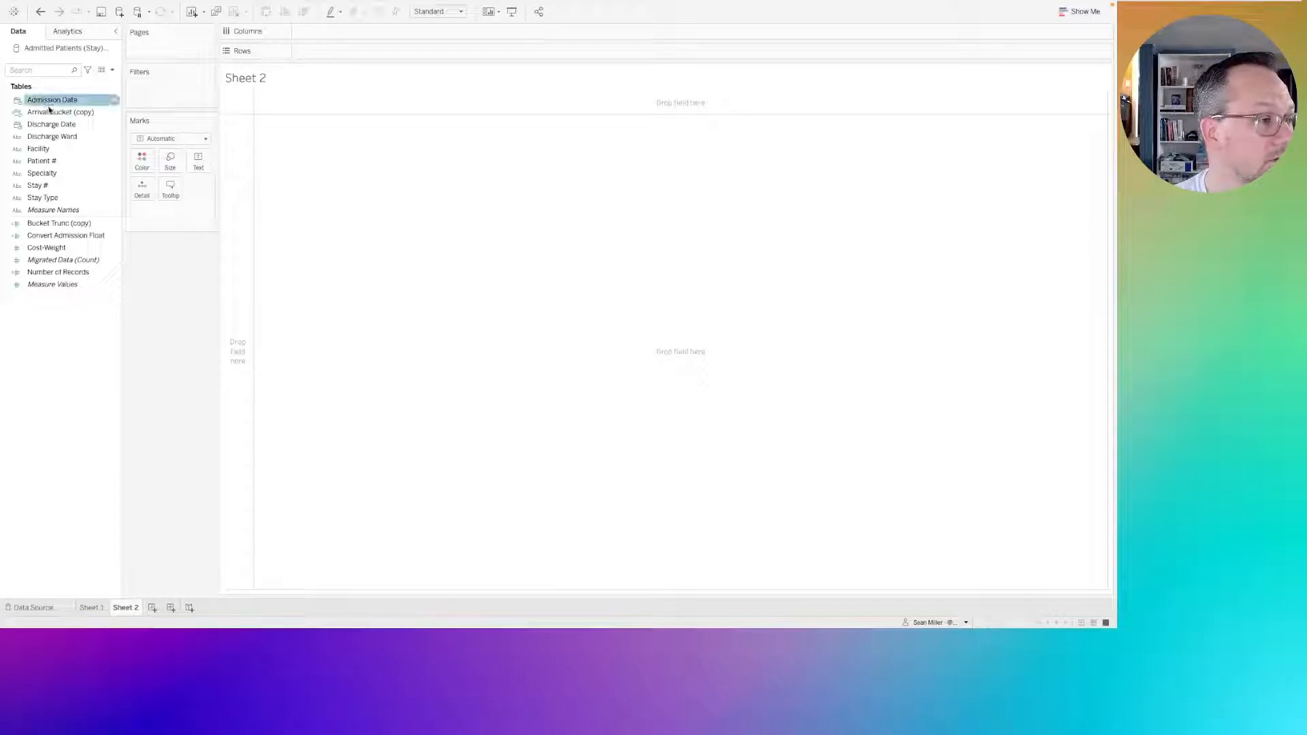
left_click_drag(52, 113, 335, 32)
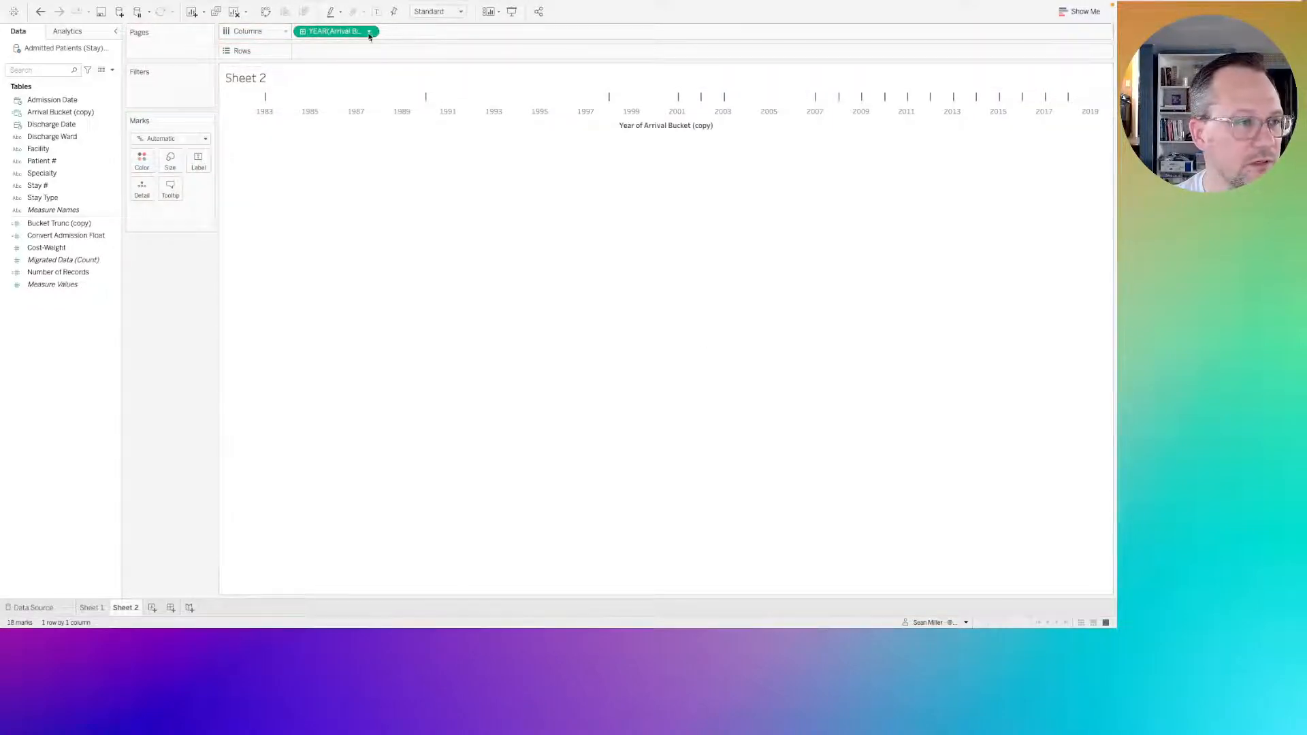
left_click_drag(341, 35, 58, 323)
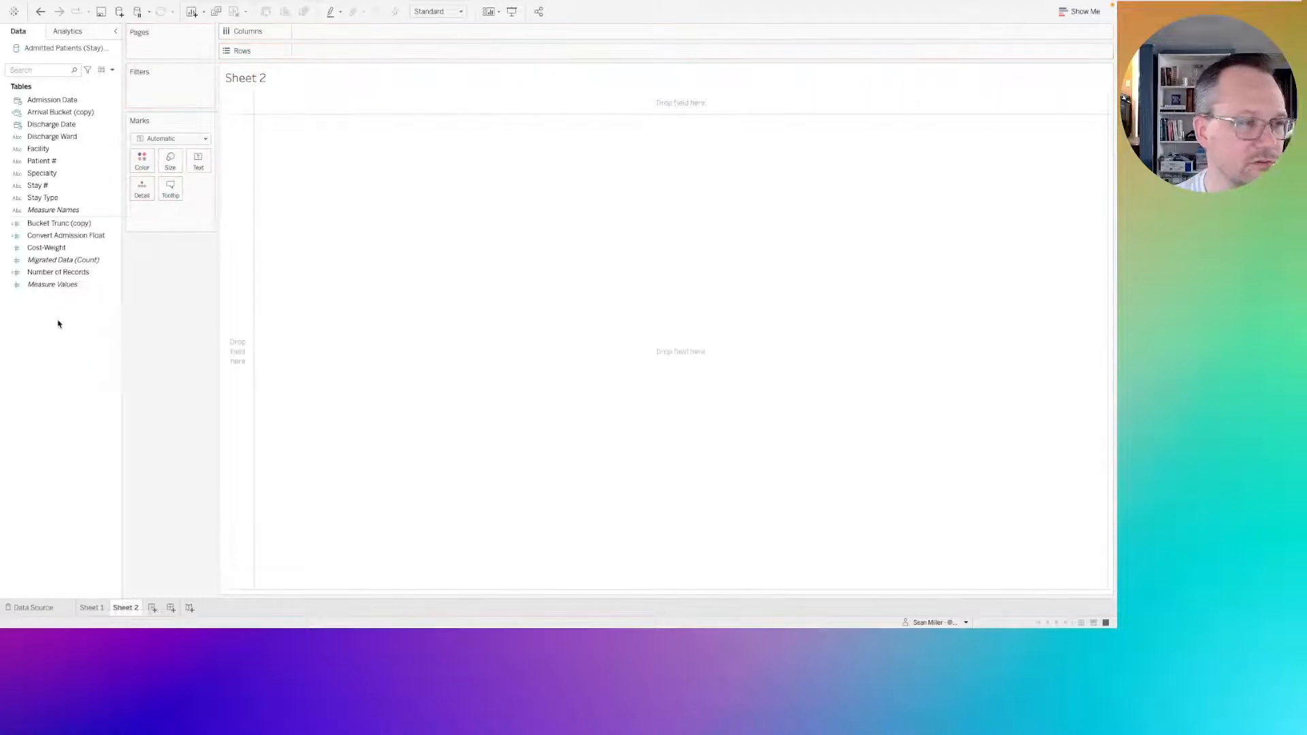
left_click(66, 113)
mouse_move(66, 112)
left_mouse_down()
mouse_move(361, 35)
mouse_move(75, 117)
left_mouse_up()
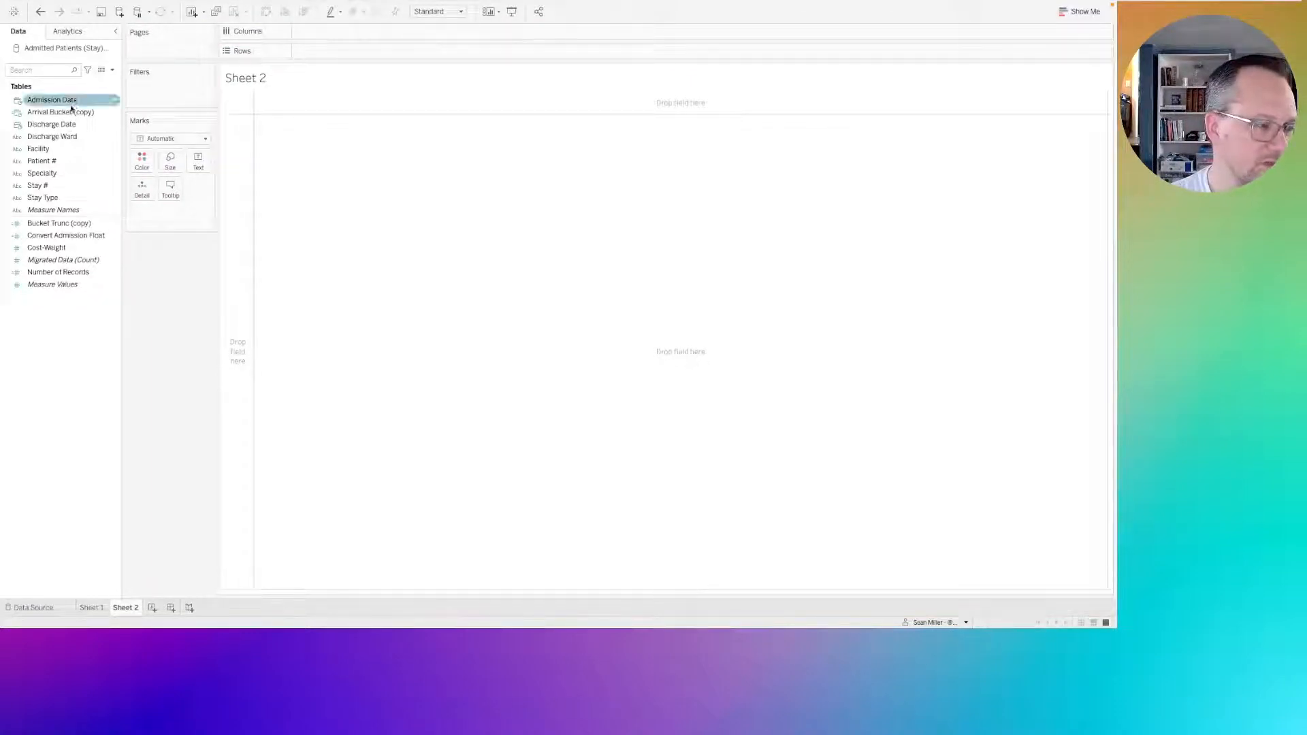
left_click(67, 115)
right_click(67, 116)
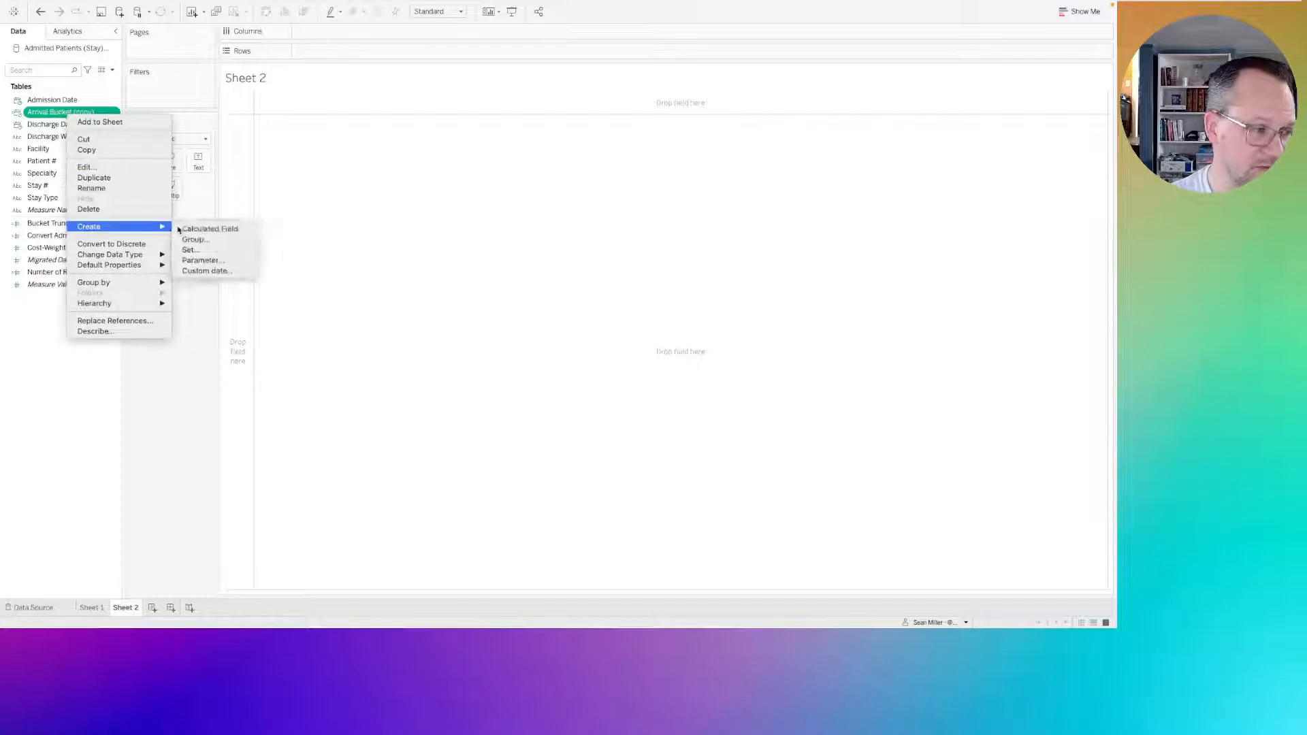
left_click(203, 229)
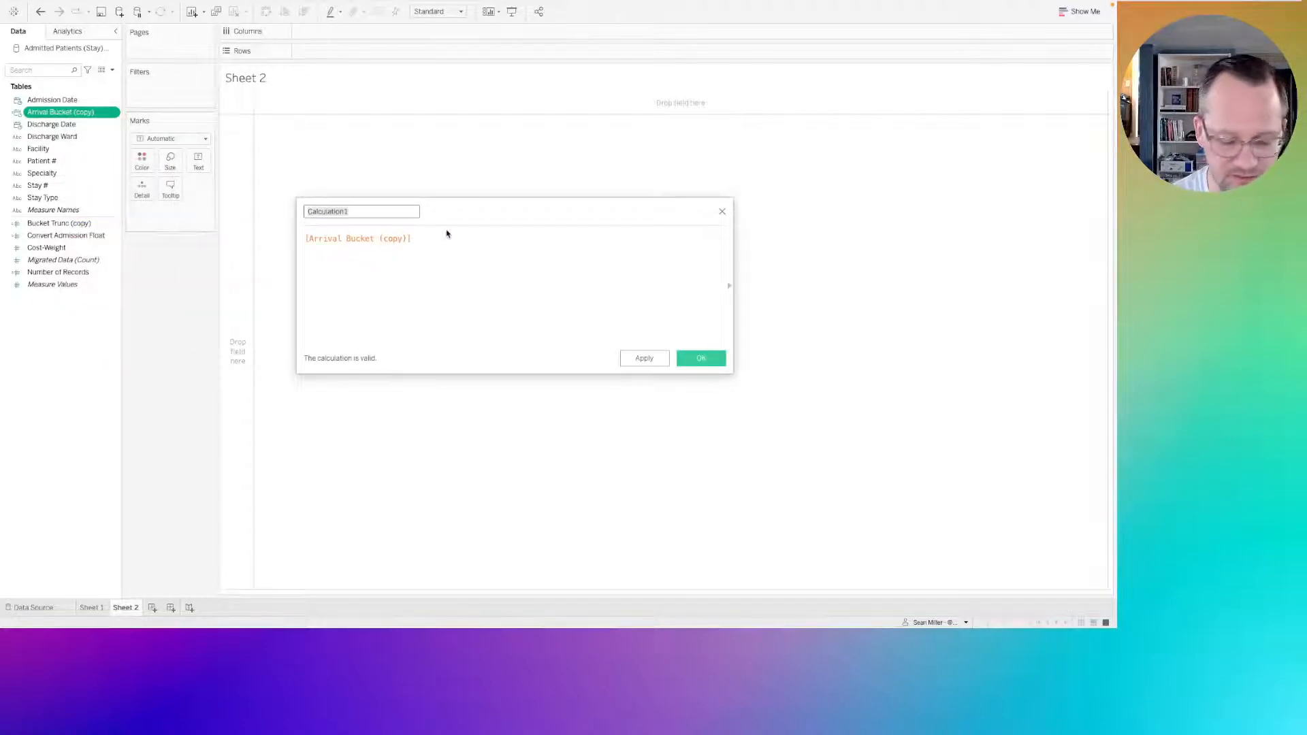
type("Standard")
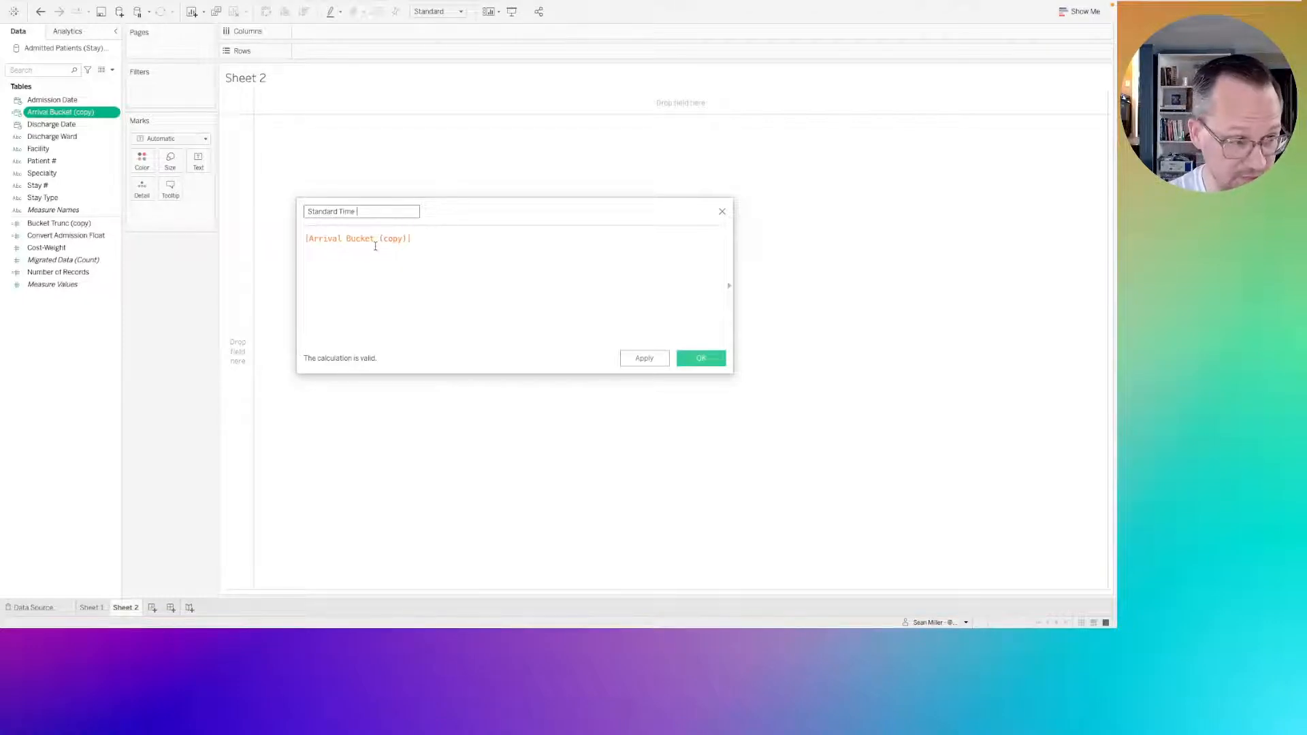
type("Time Axis")
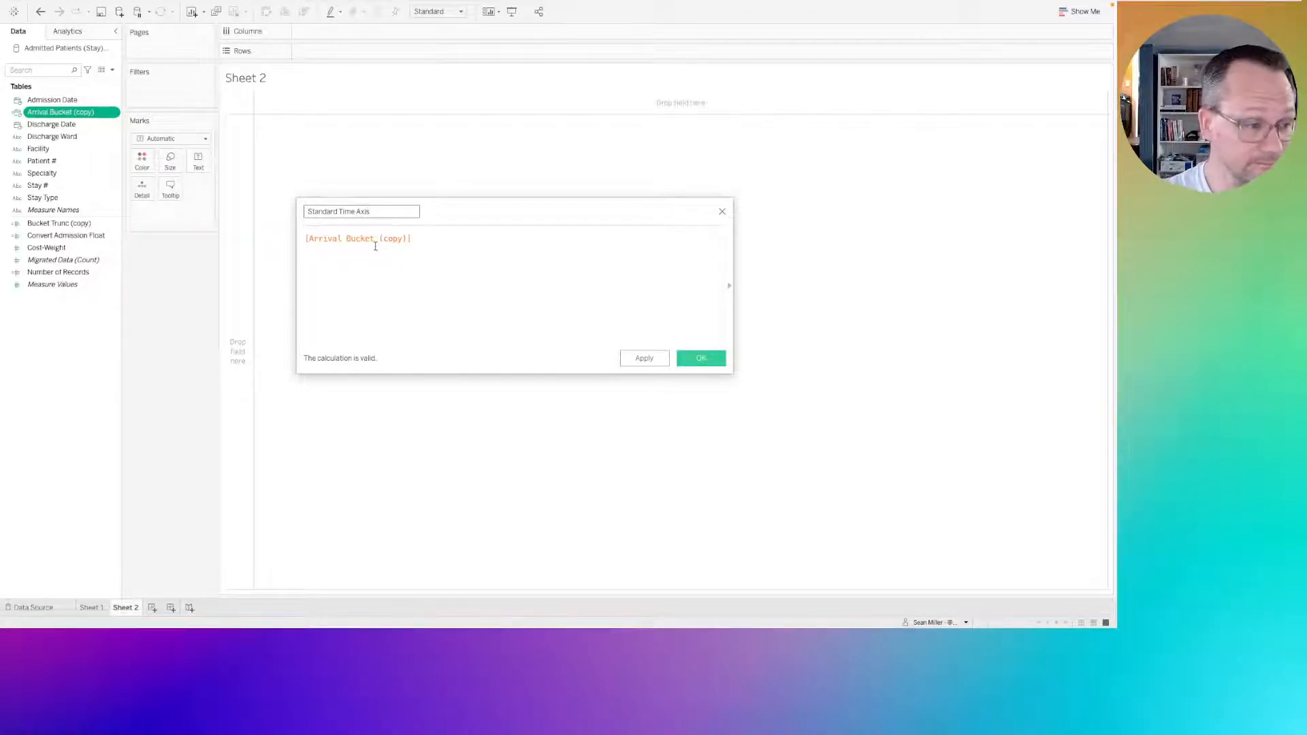
left_click(306, 239)
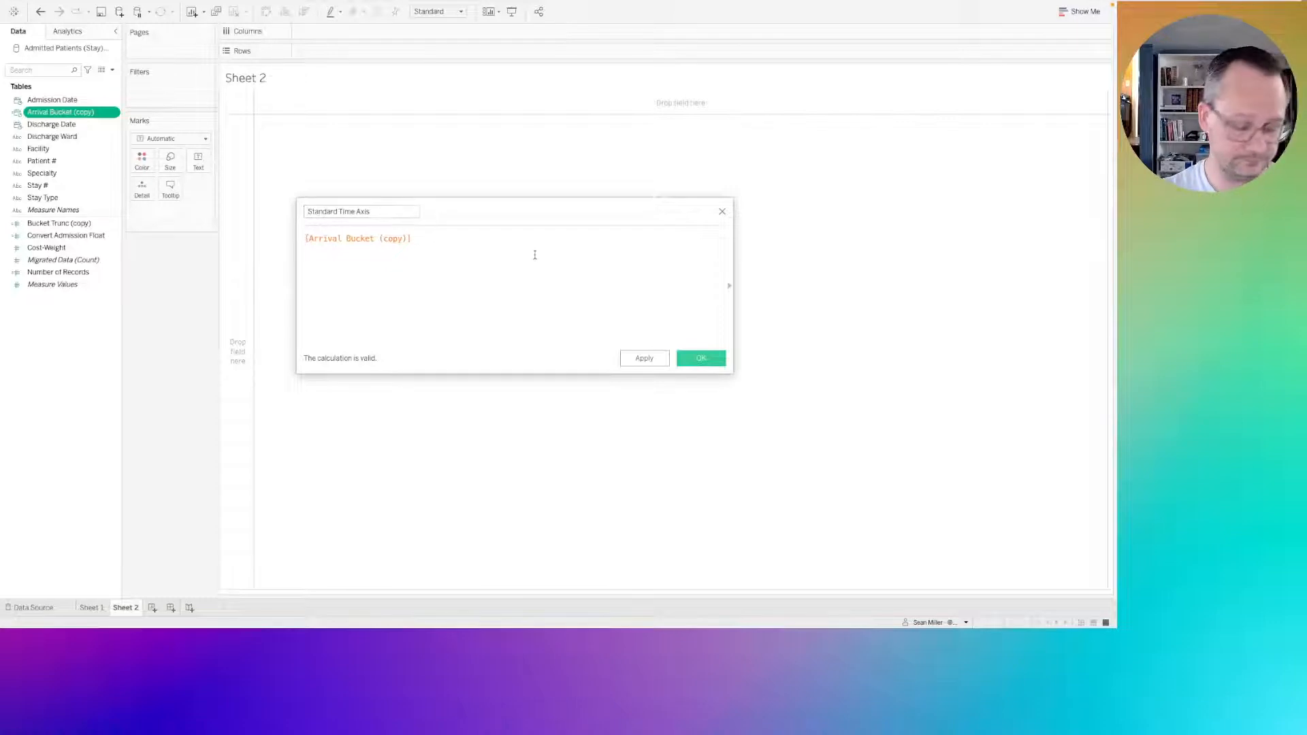
type("maketim")
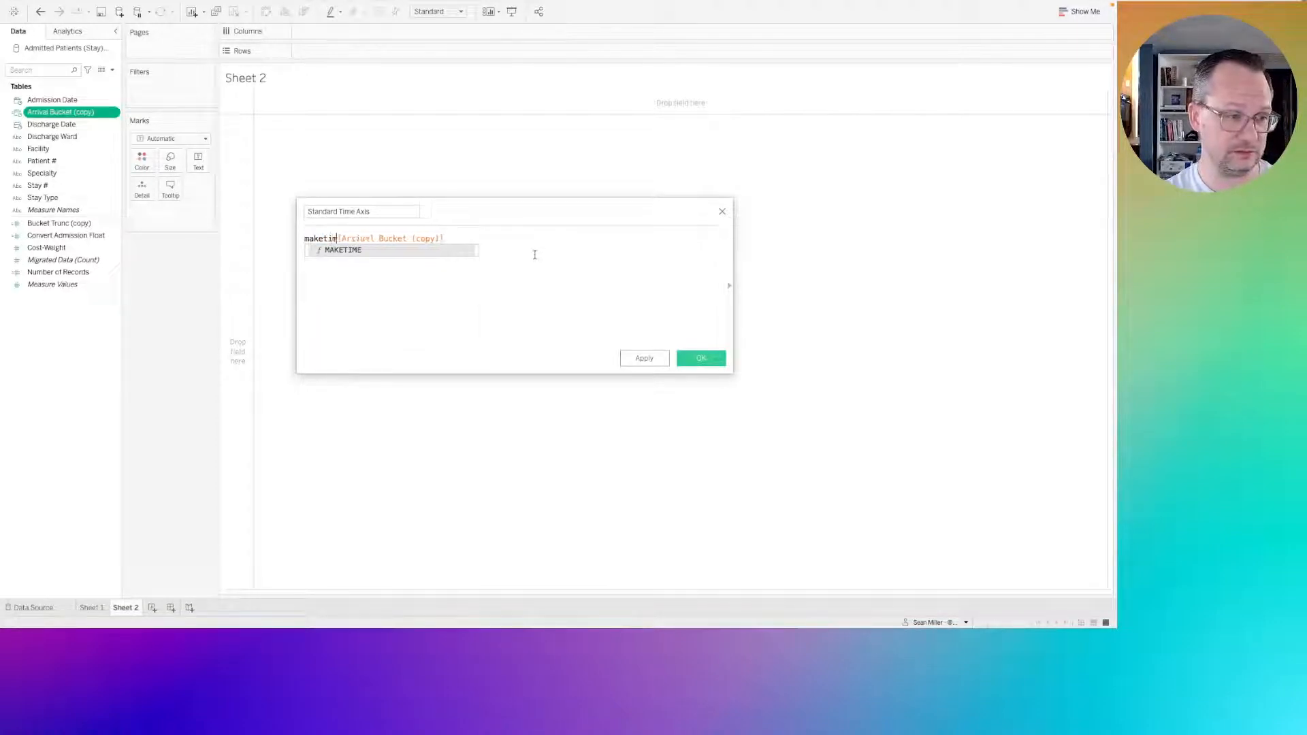
type("e(")
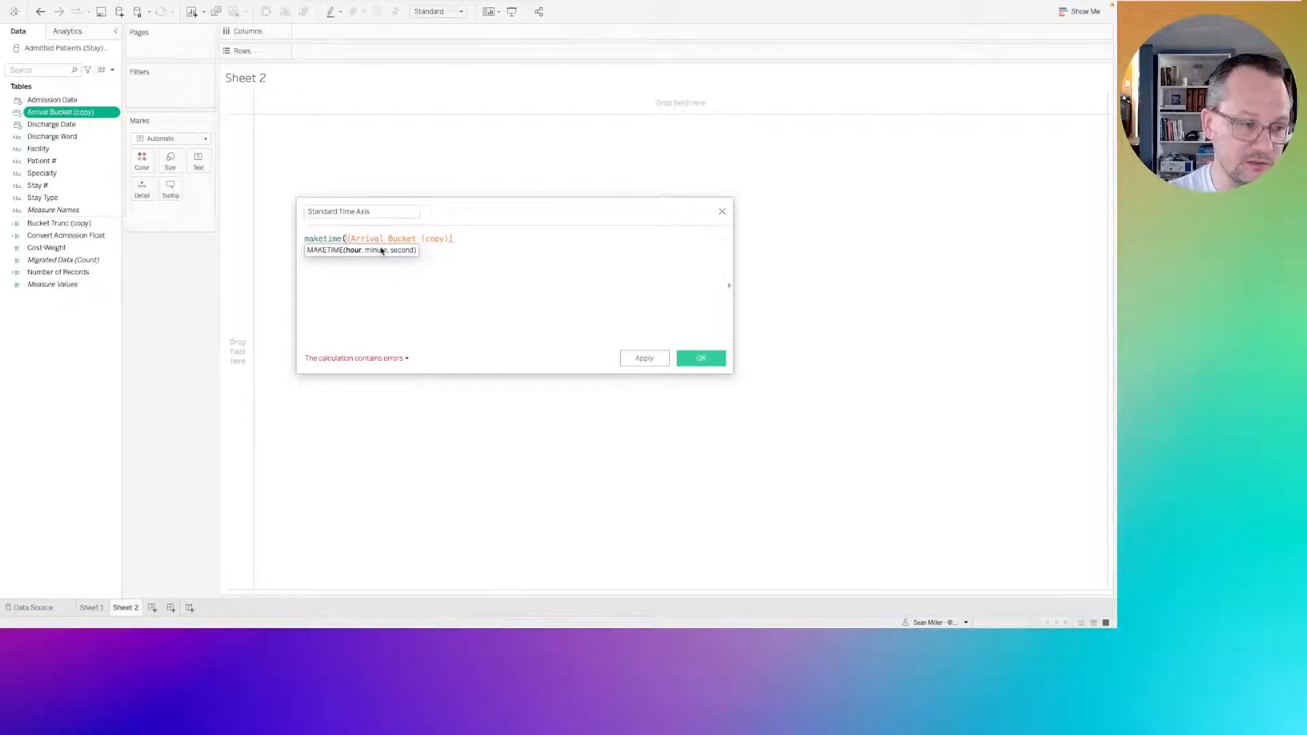
type("hour")
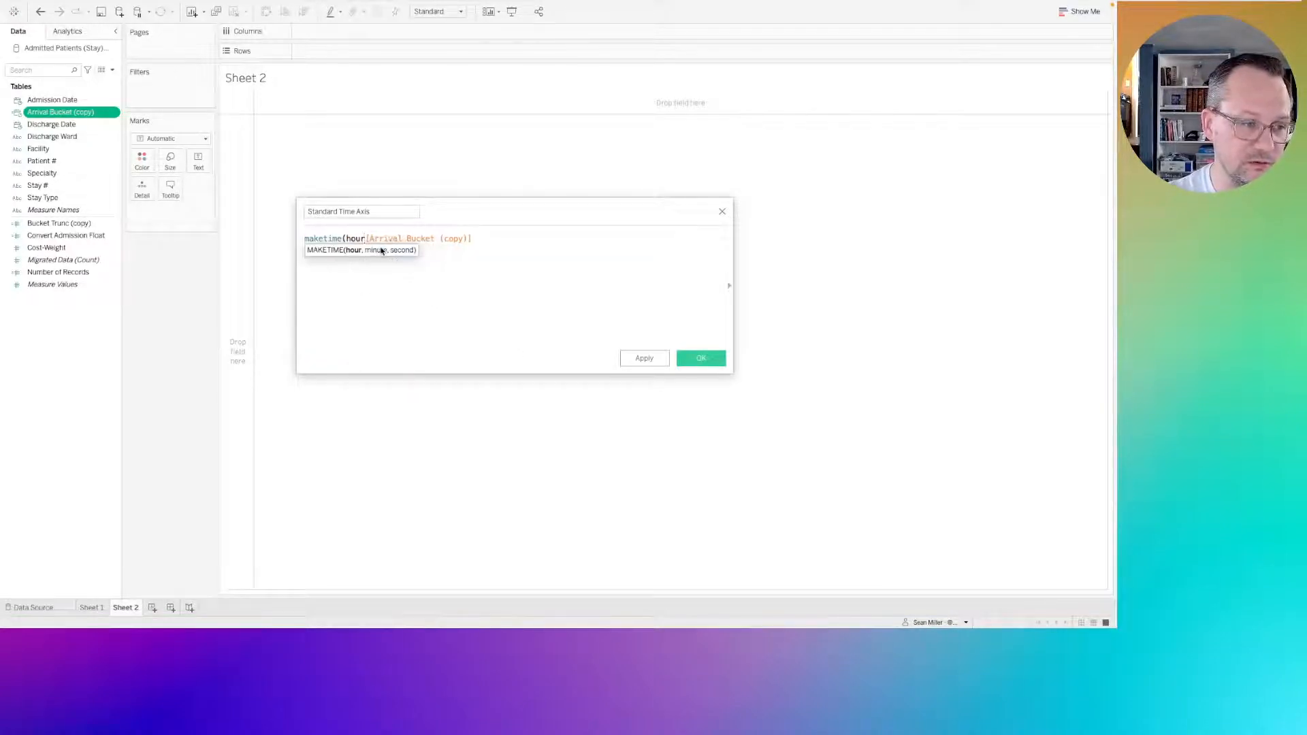
type(",")
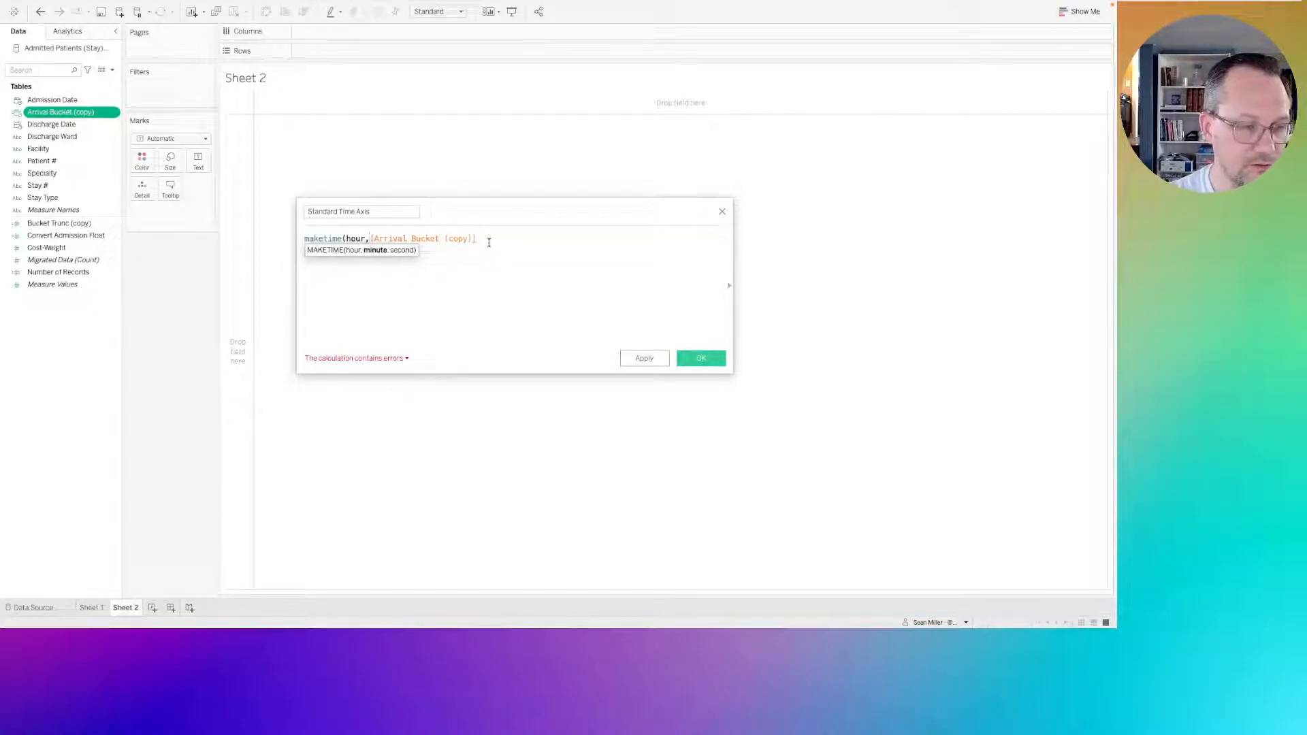
left_click(722, 214)
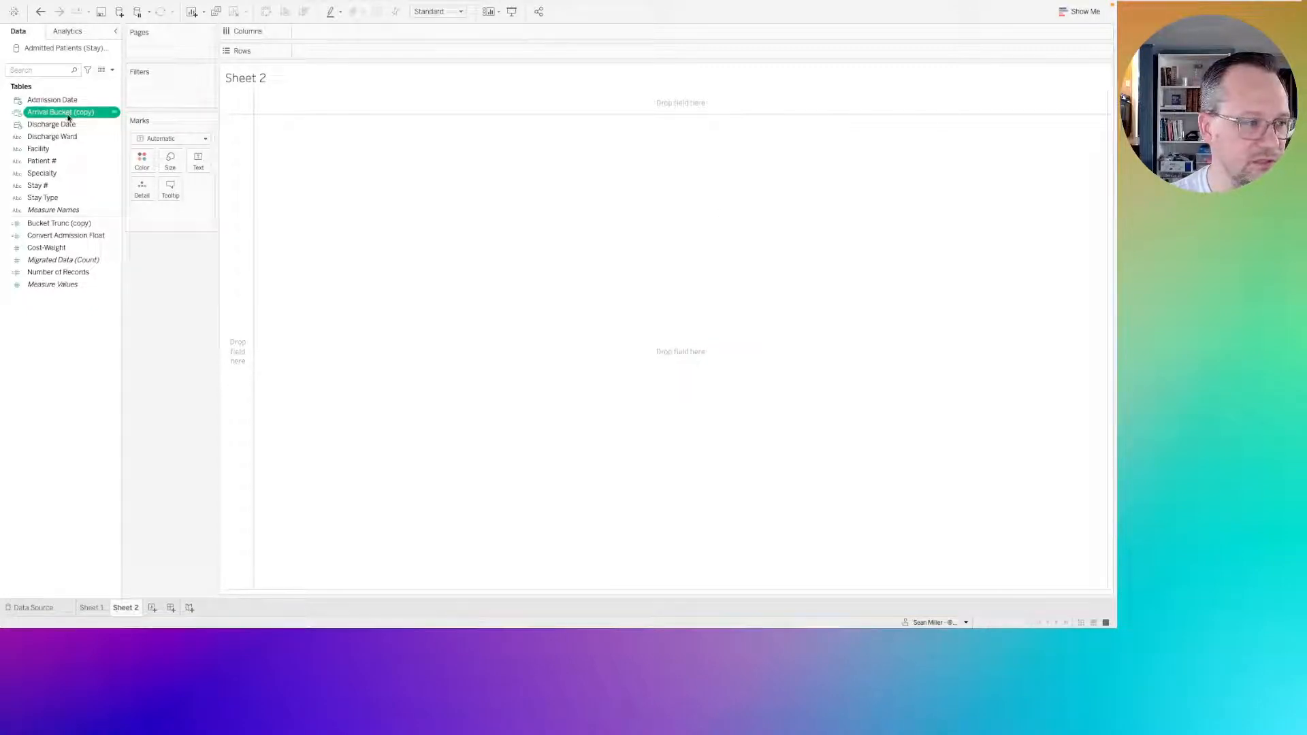
Try Arrival Bucket (copy) on Columns at the continuous Minute level, and remove it from the view.
left_click_drag(68, 113, 365, 34)
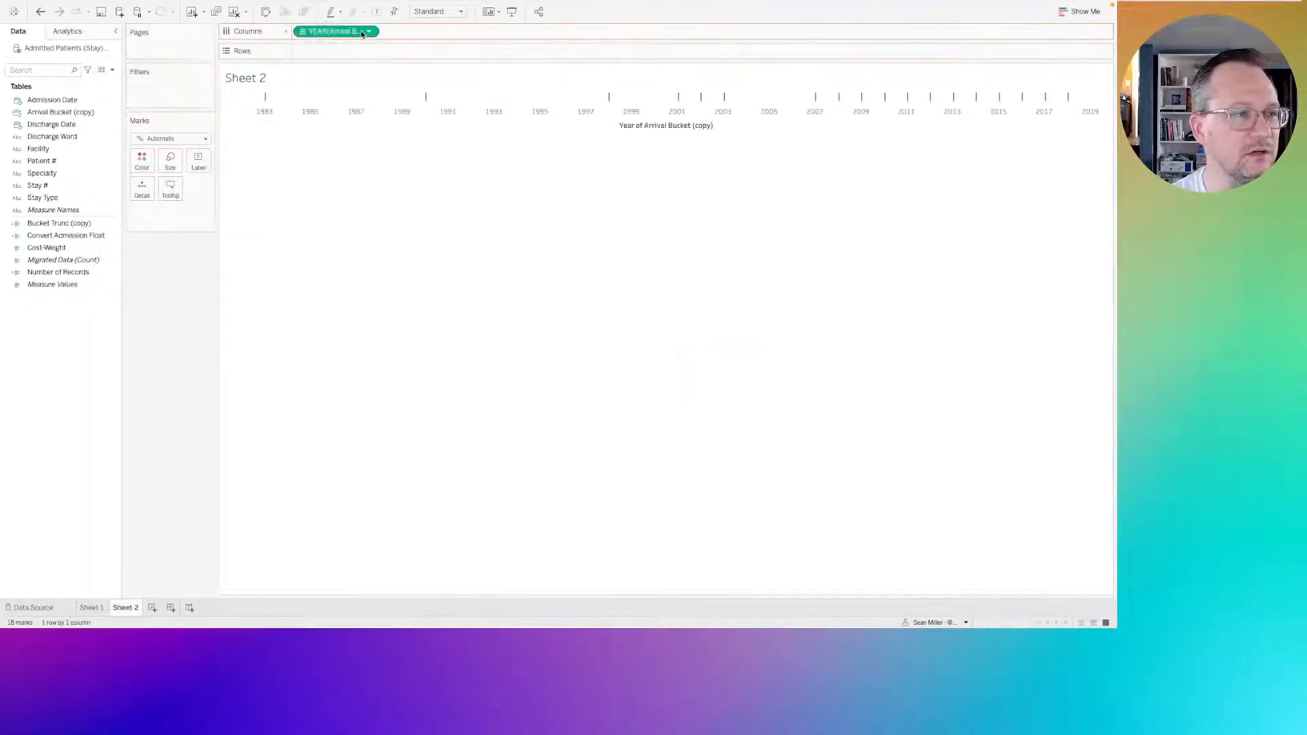
left_click(370, 33)
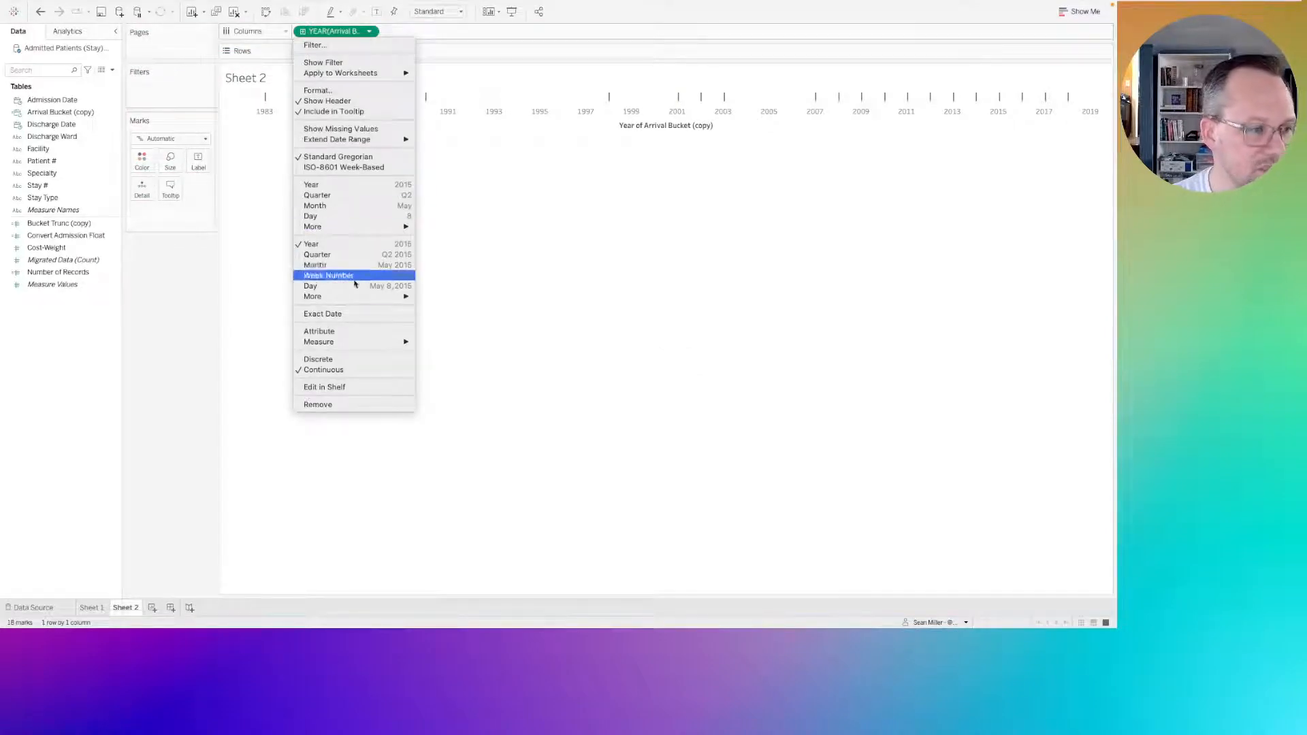
mouse_move(353, 297)
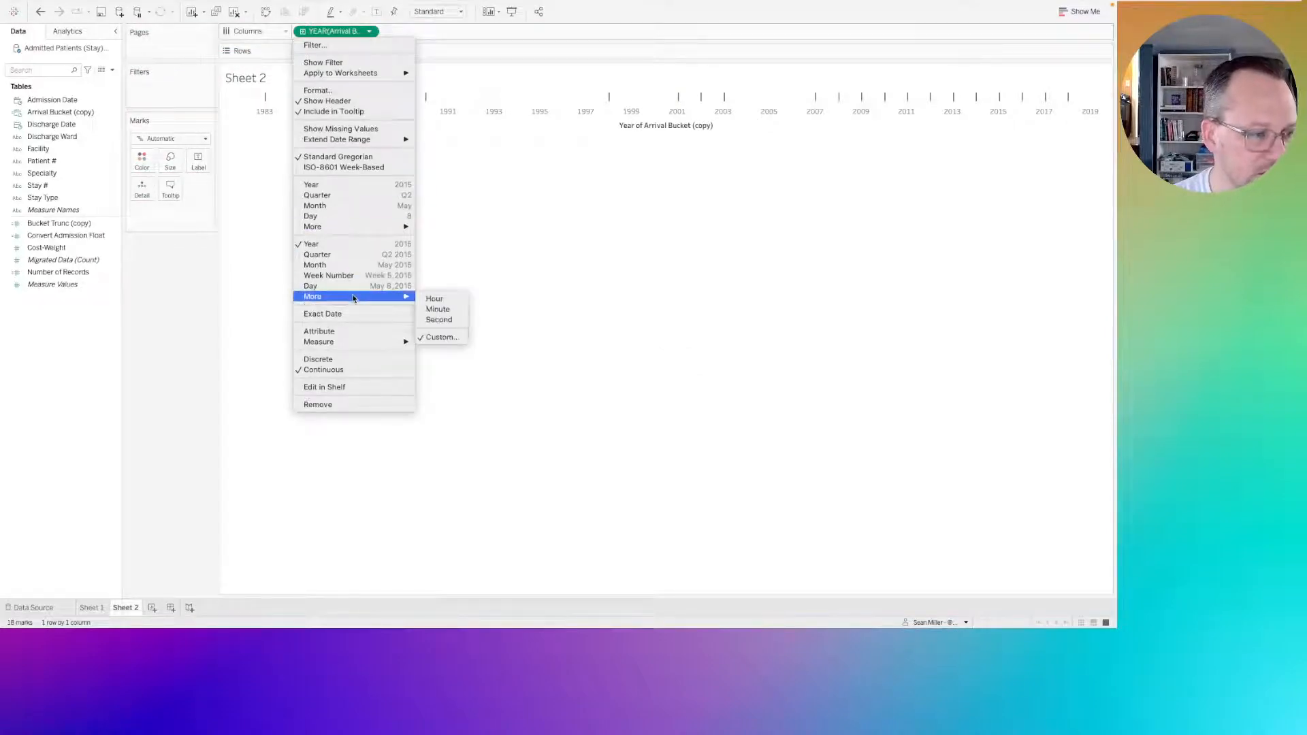
left_click(446, 310)
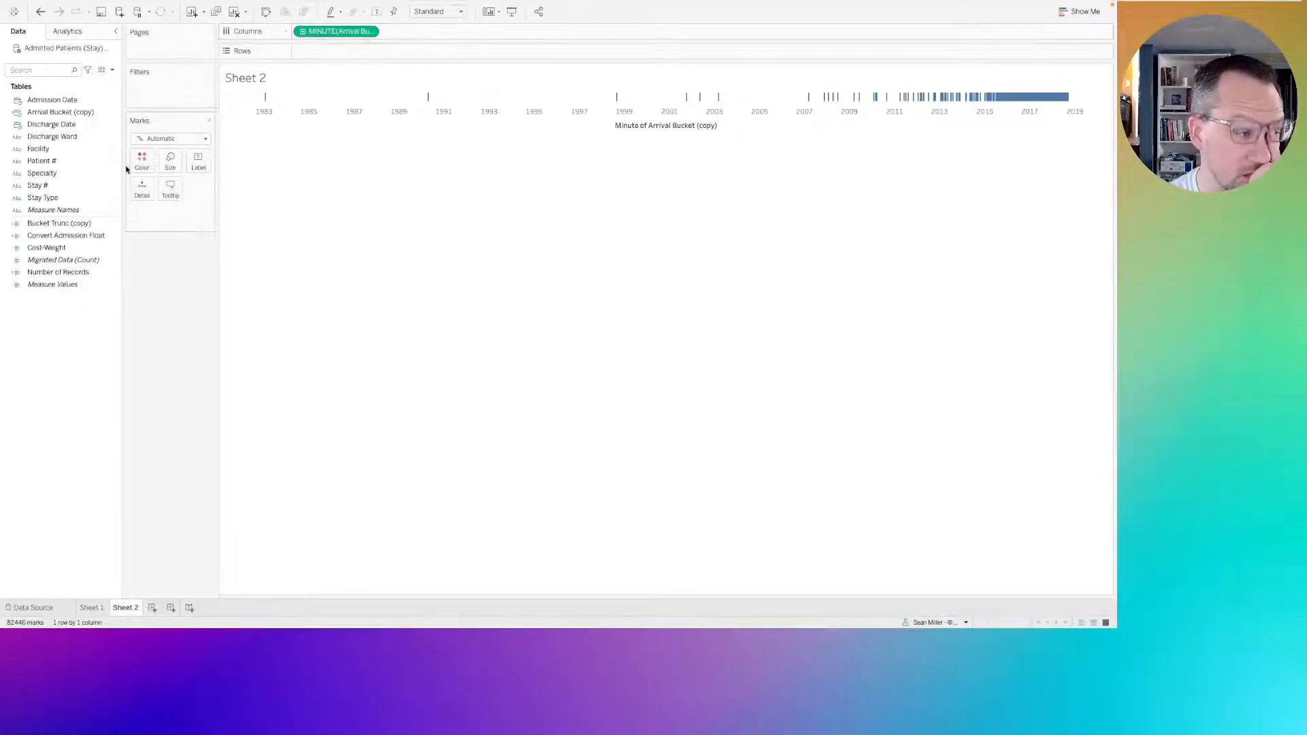
left_click(83, 113)
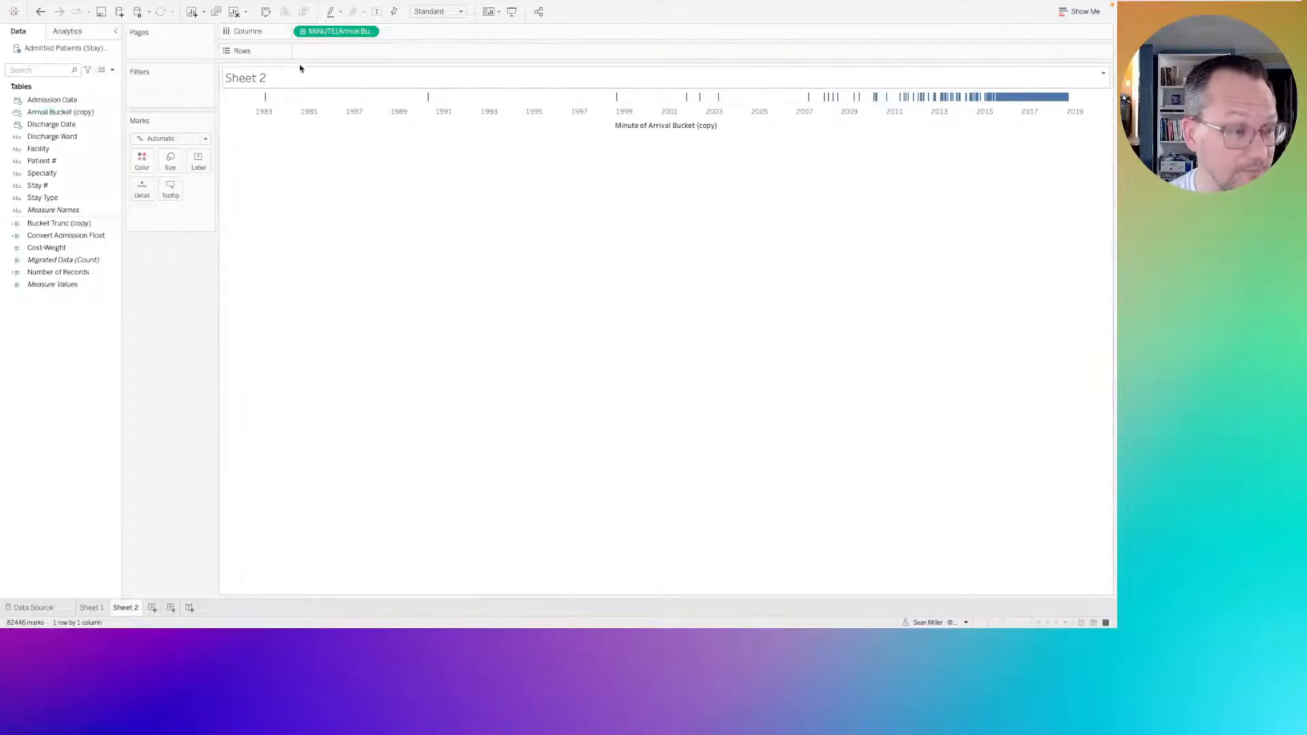
left_click_drag(360, 32, 102, 219)
Check the formula of the Arrival Bucket (copy) calculation and close it without changes.
left_click(58, 113)
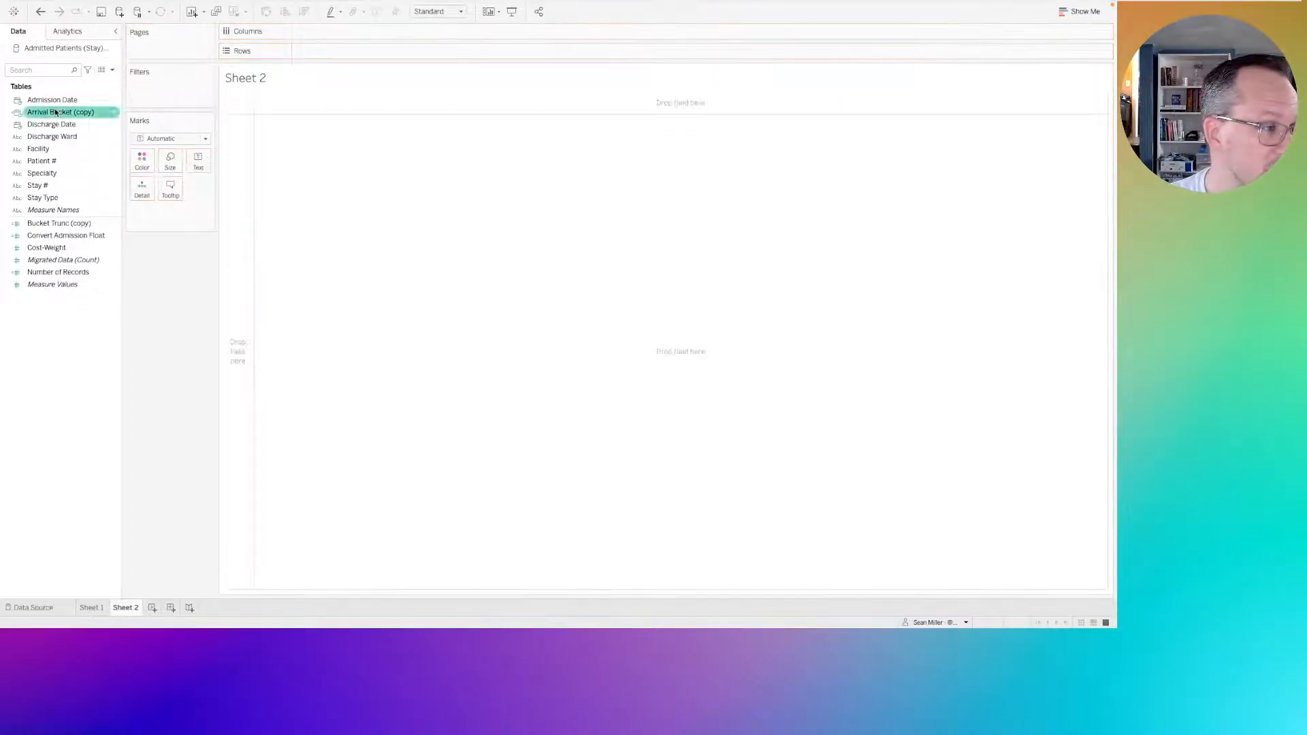
right_click(54, 113)
left_click(83, 166)
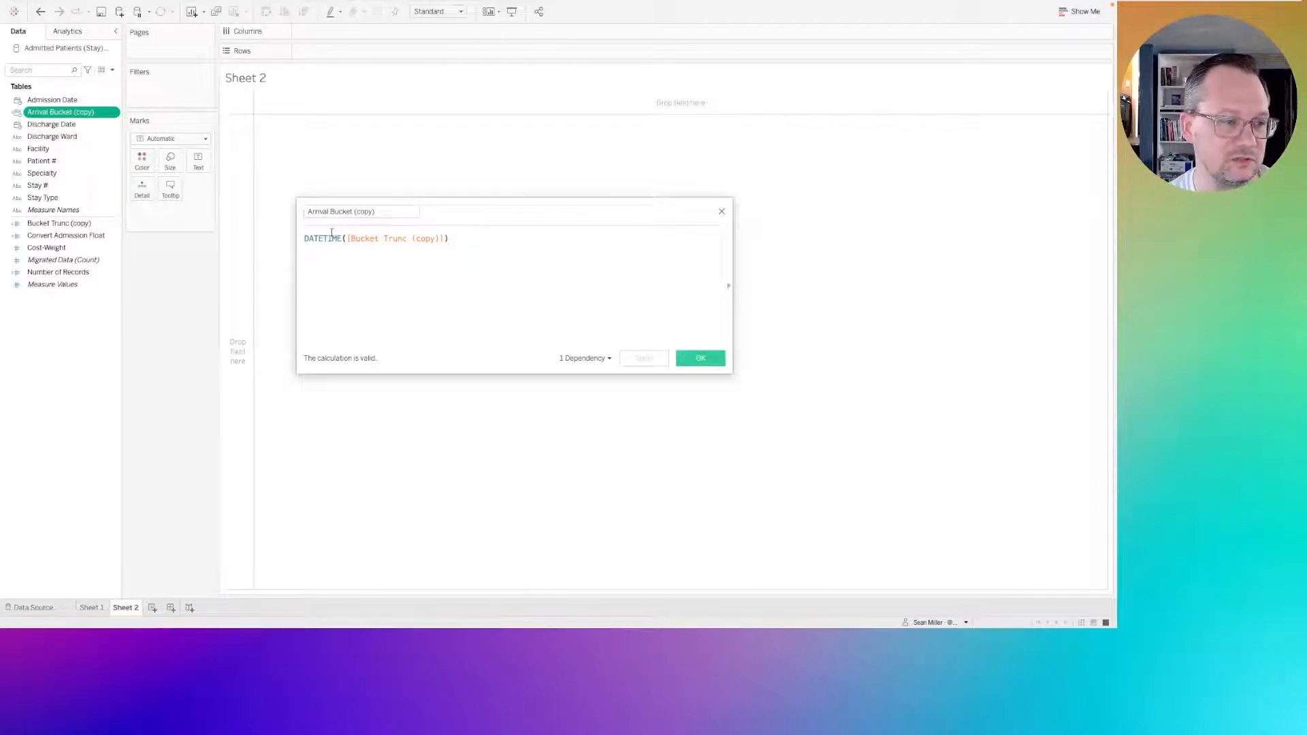
left_click(721, 211)
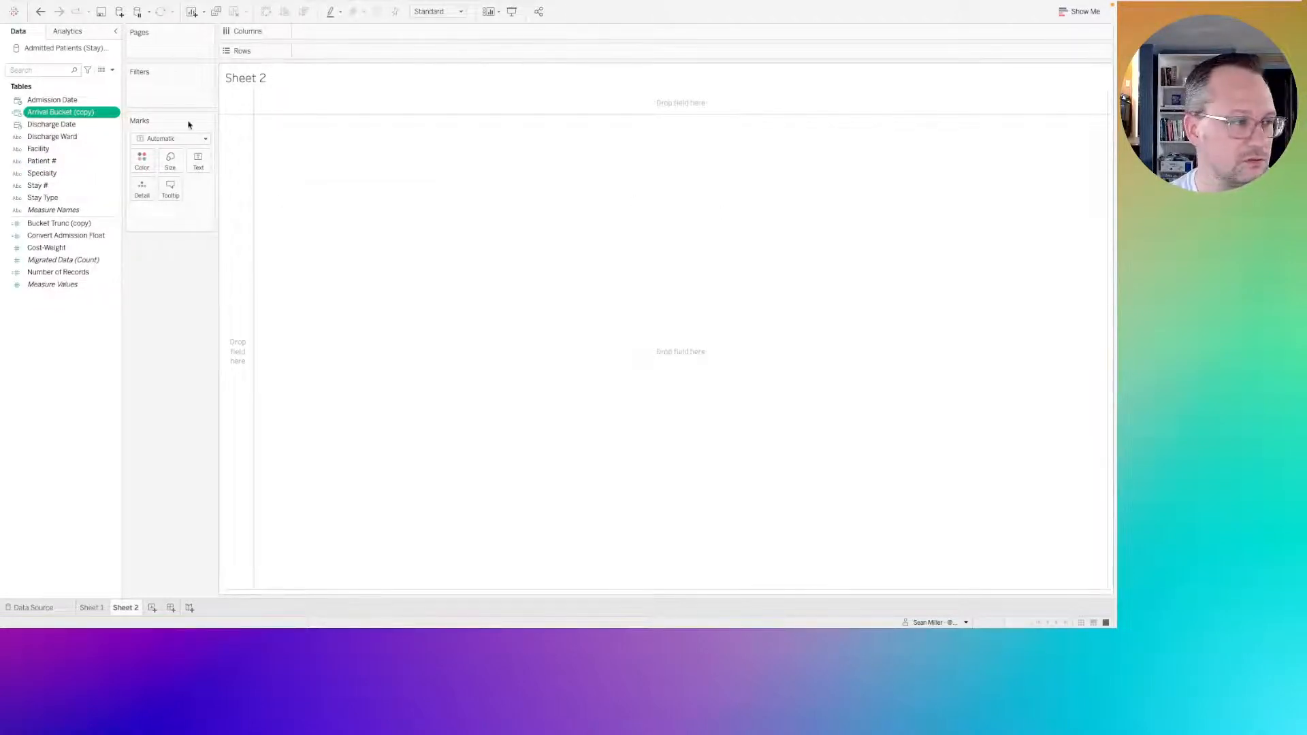
Create a calculated field from Arrival Bucket (copy) and insert the MAKETIME function in front of the field reference.
right_click(69, 119)
mouse_move(96, 229)
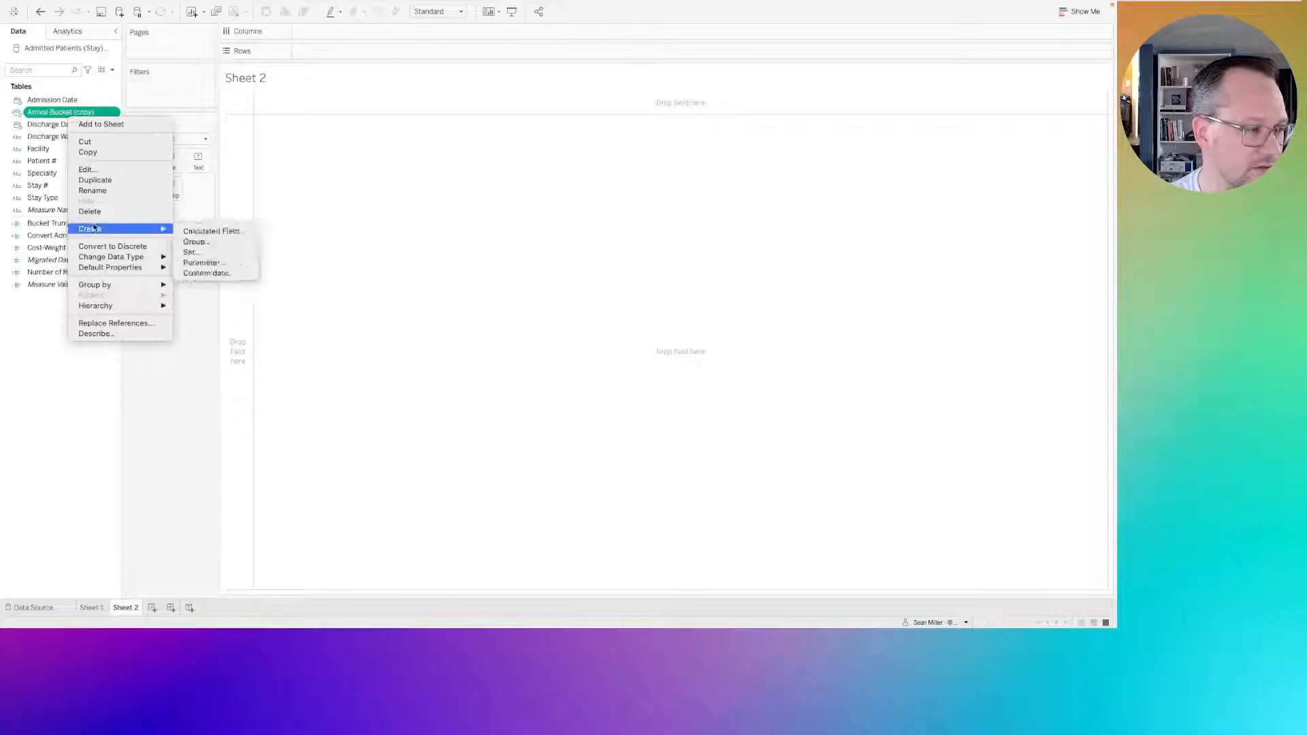
left_click(200, 232)
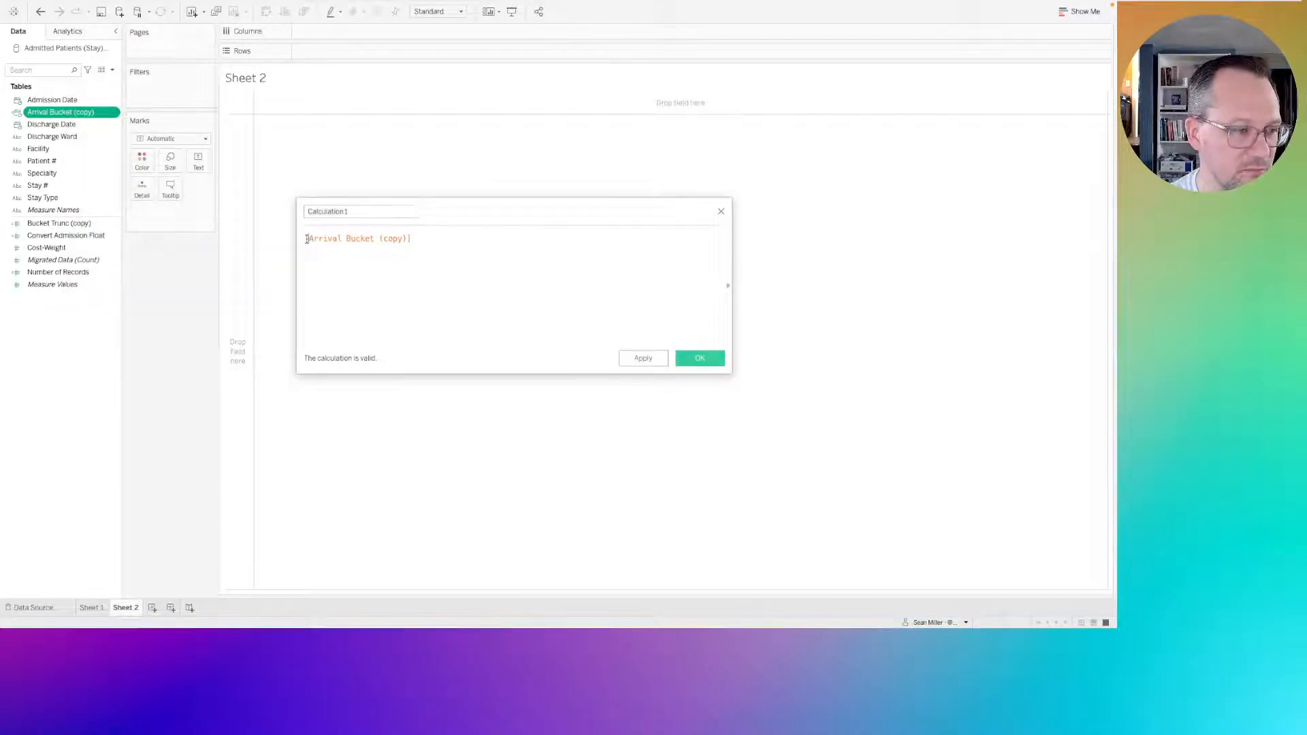
left_click_drag(307, 240, 474, 239)
key("Left")
type("make")
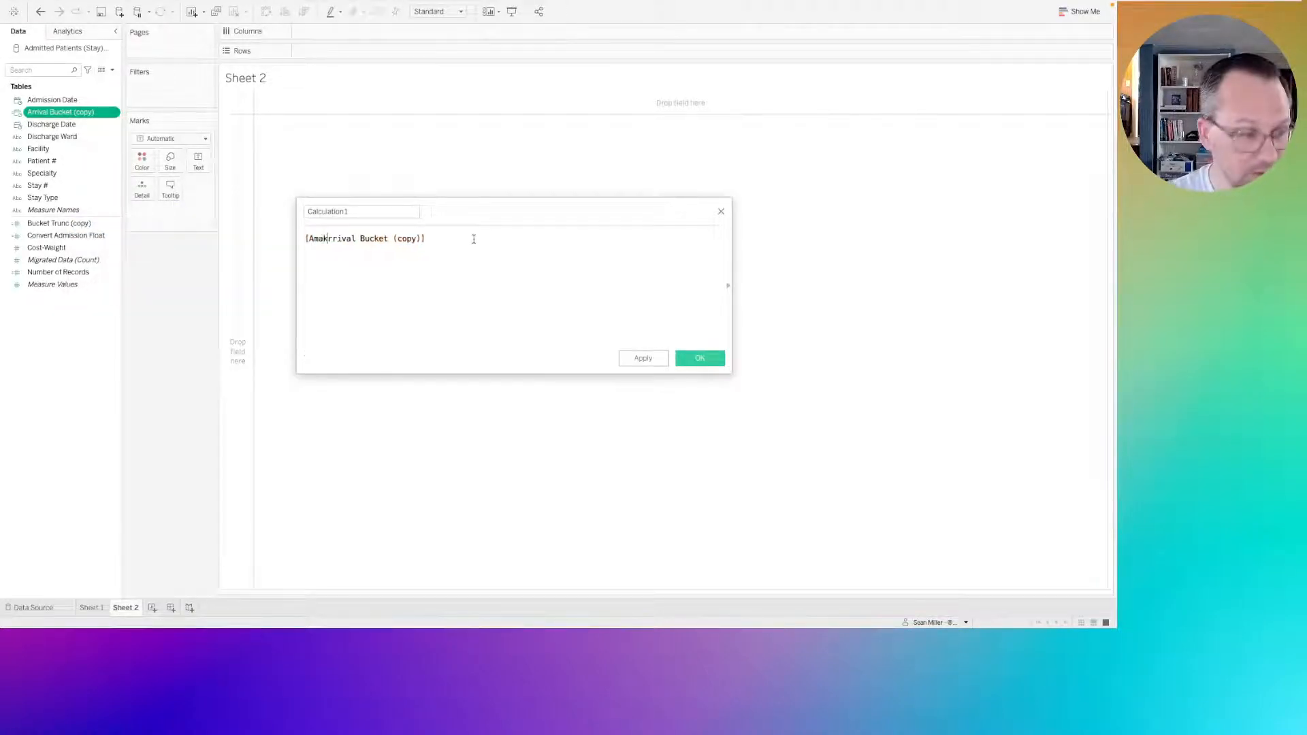
key("BackSpace")
key("BackSpace")
key("BackSpace")
key("BackSpace")
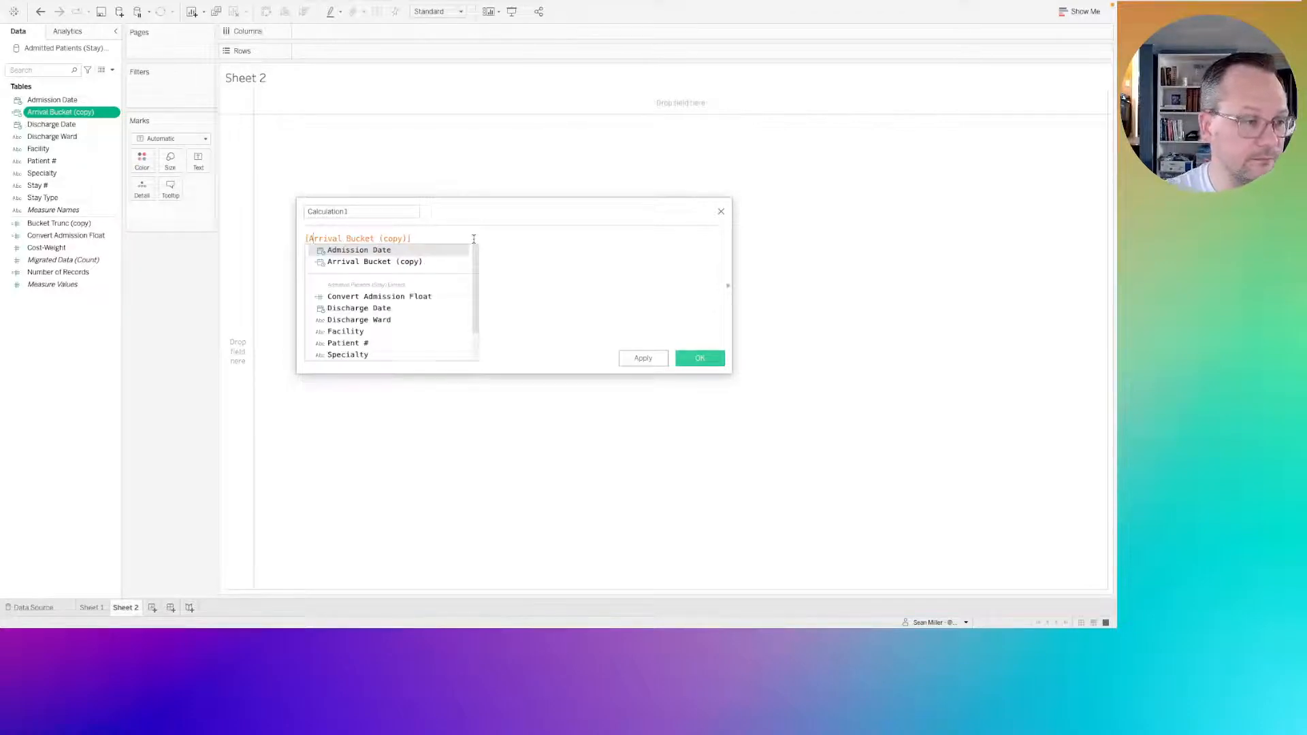
key("Left")
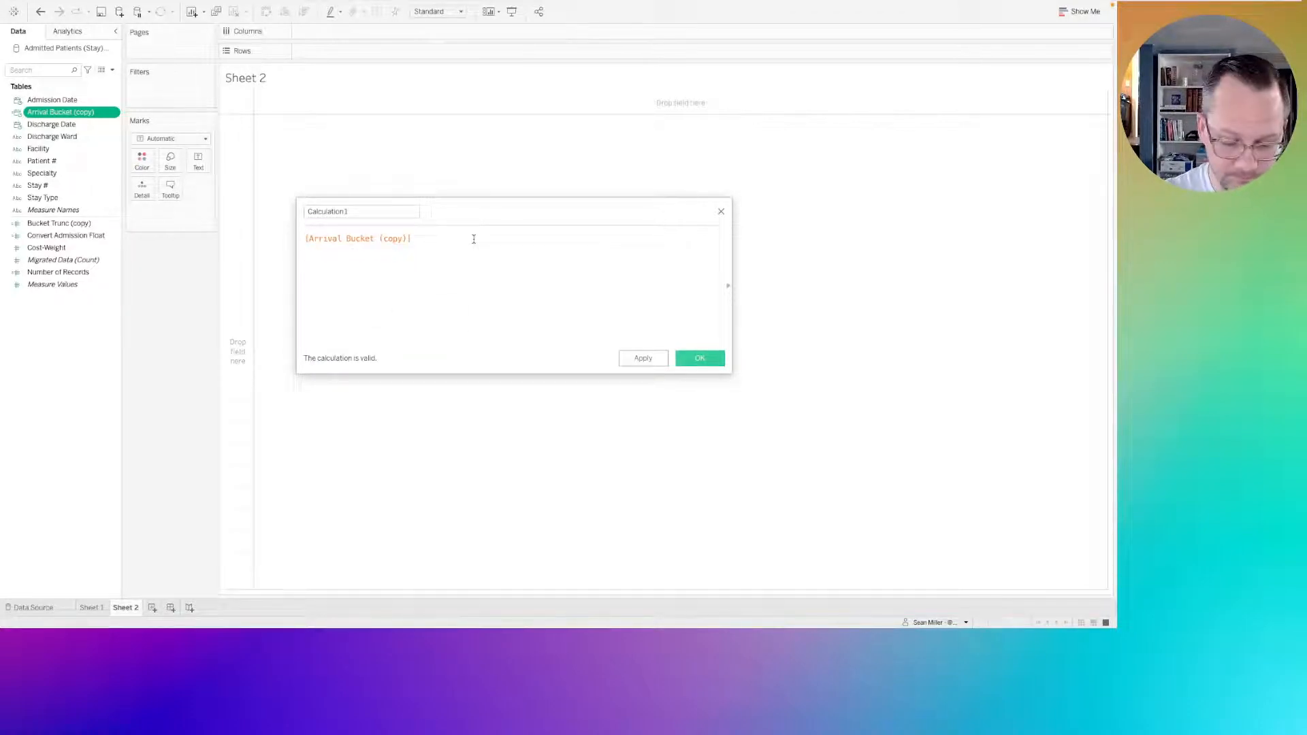
key("Home")
type("make")
key("Down")
key("Down")
key("Down")
key("Down")
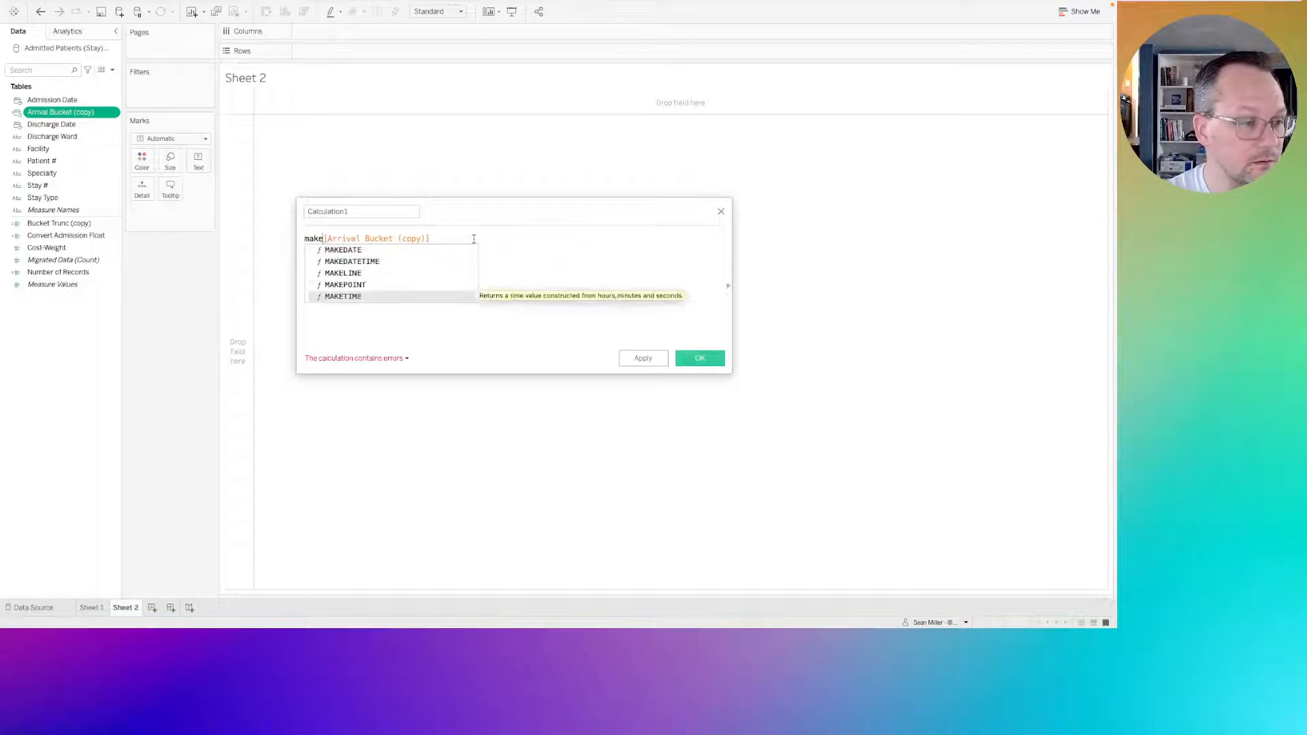
key("Return")
key("Delete")
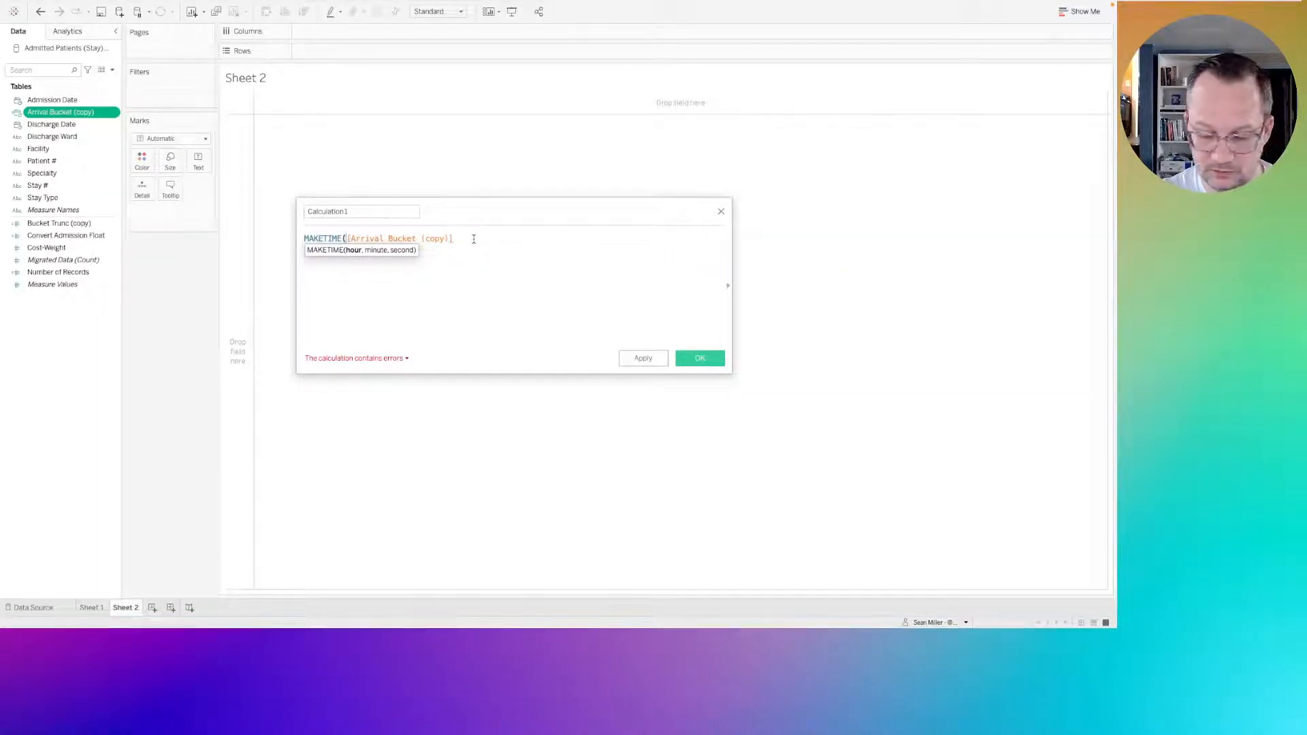
Enter datepart('hour',[Arrival Bucket (copy)]) as the hour argument of MAKETIME and begin the next argument on a new line.
type("'")
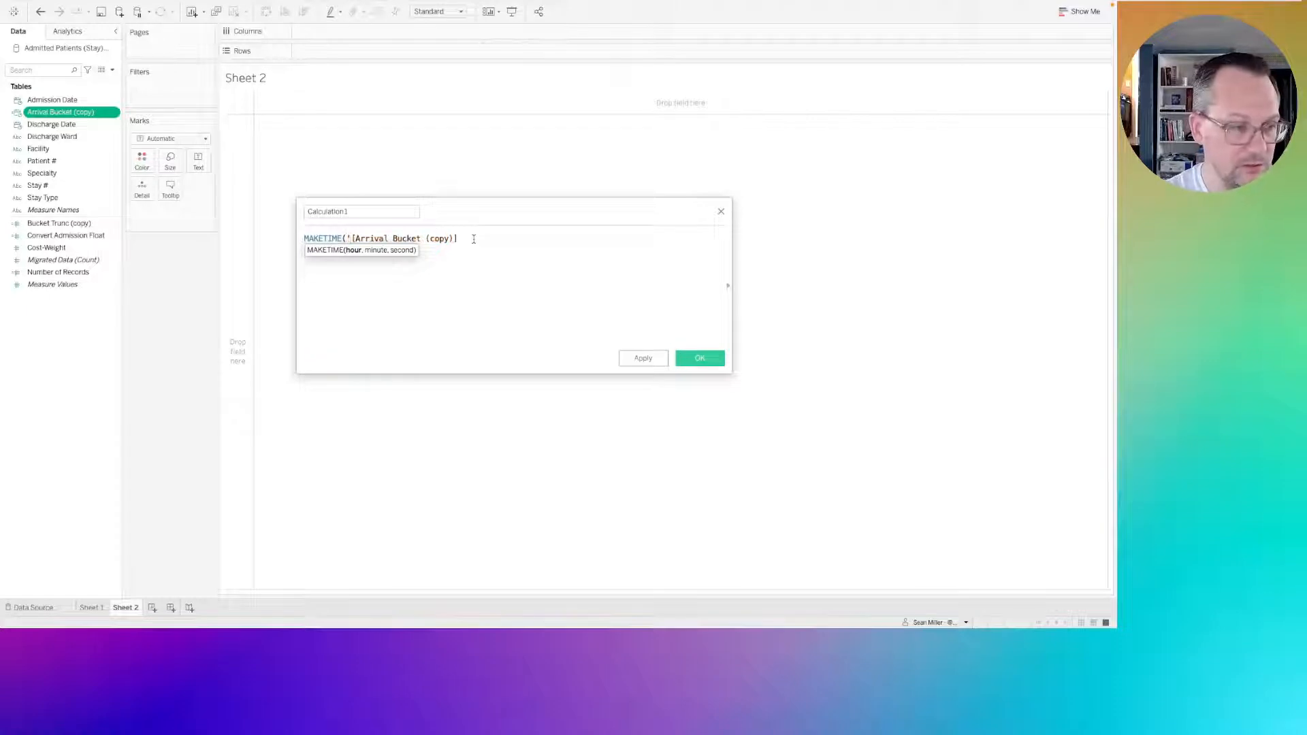
key("BackSpace")
type("datepa")
type("r")
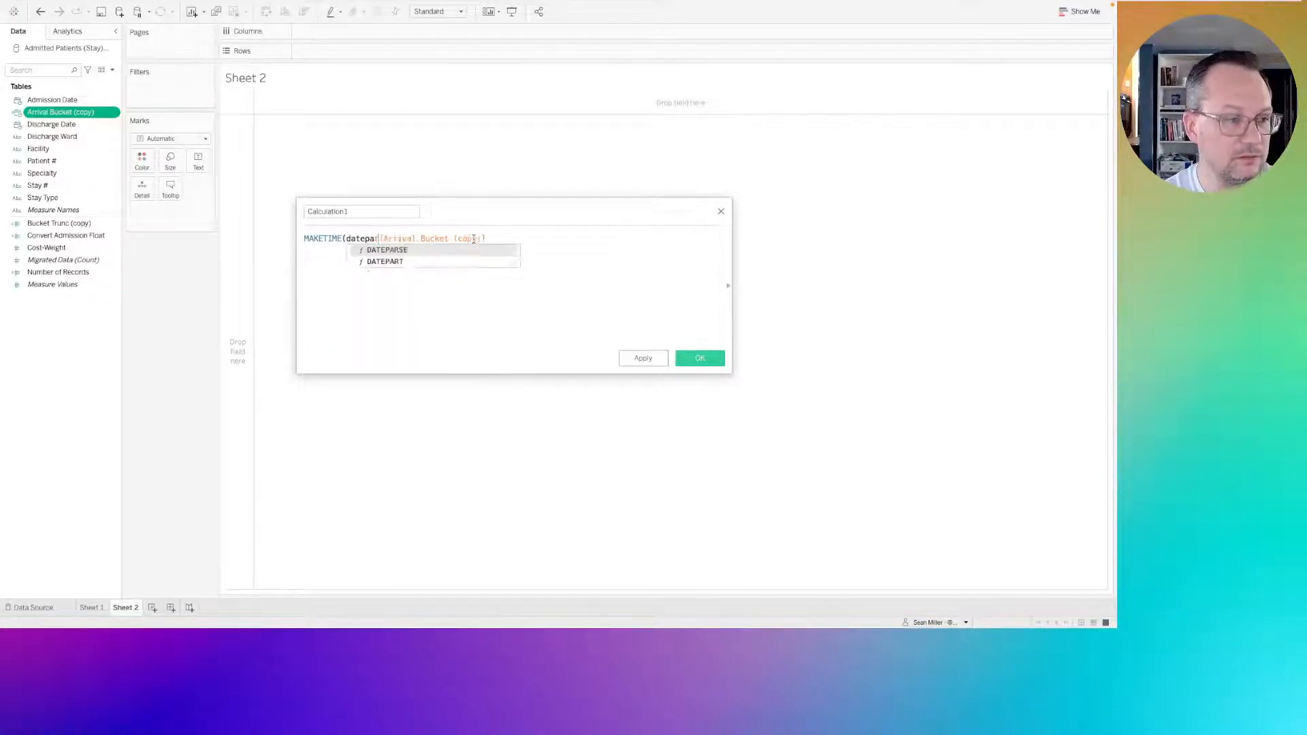
type("t('")
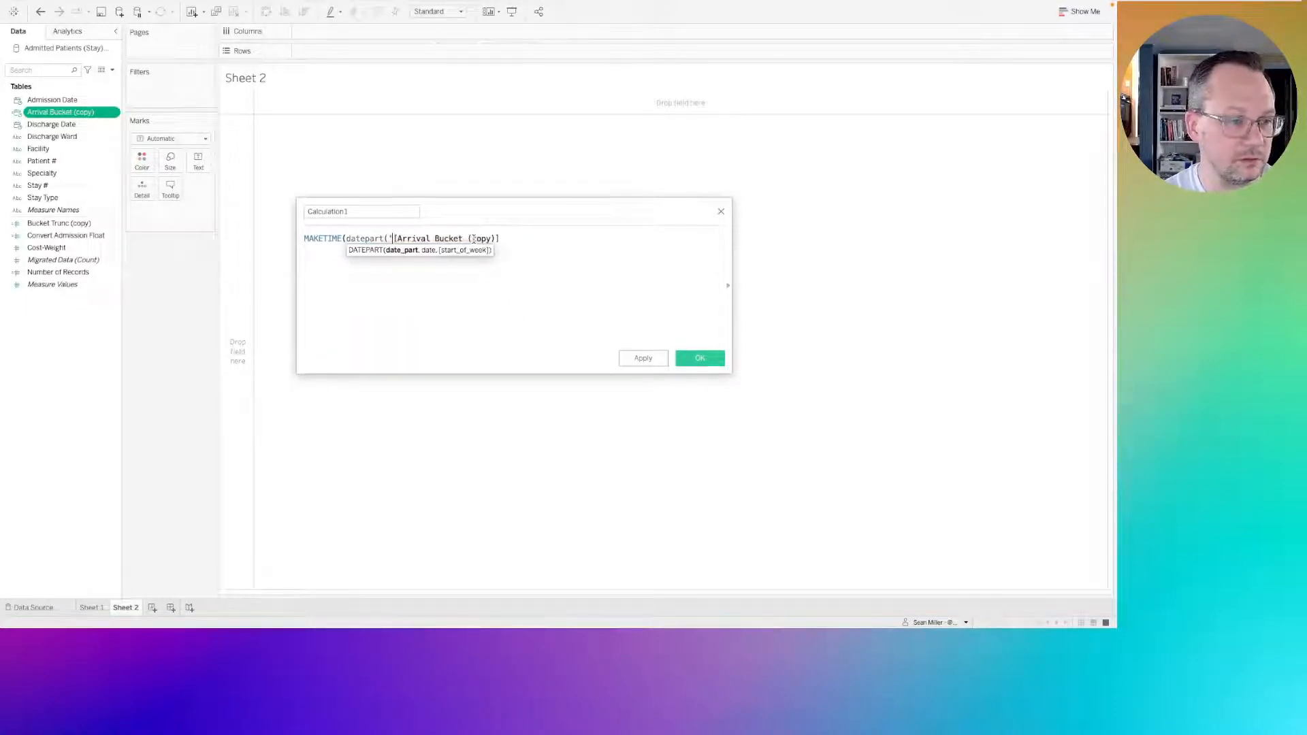
type("hour',")
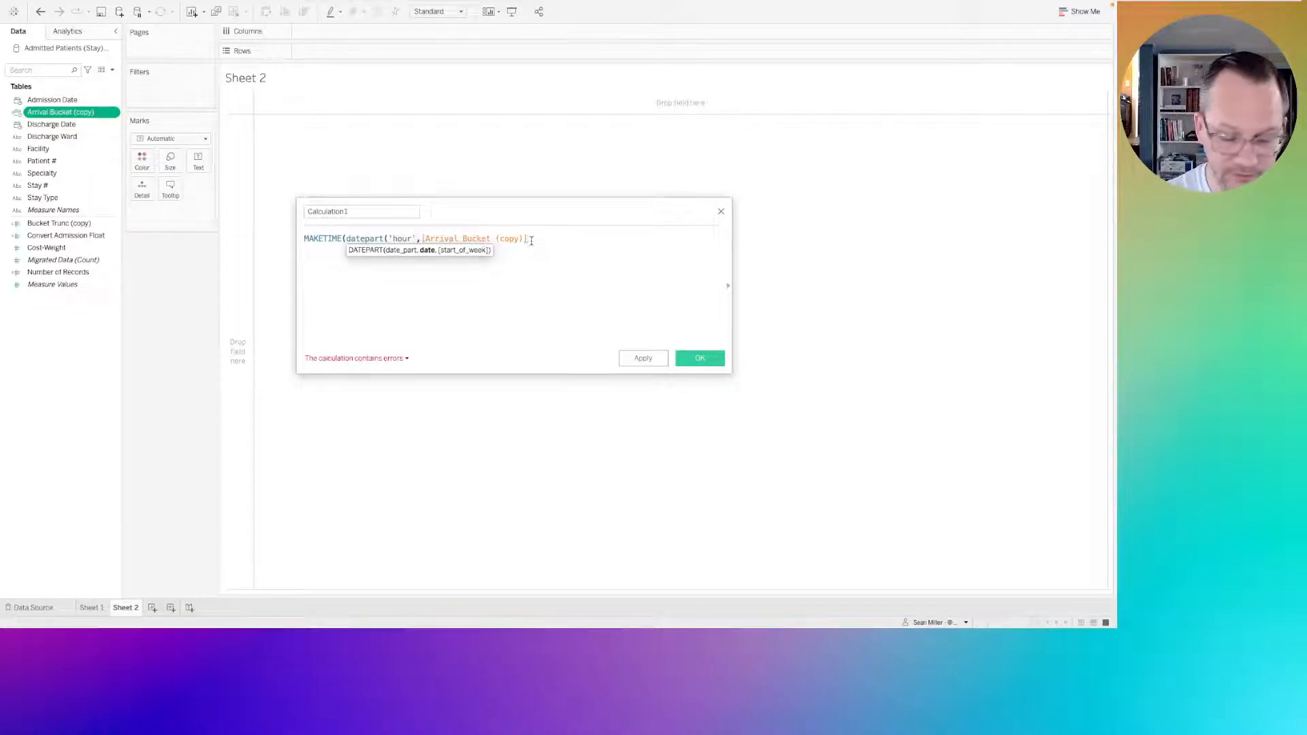
type(")")
key("Return")
type(",")
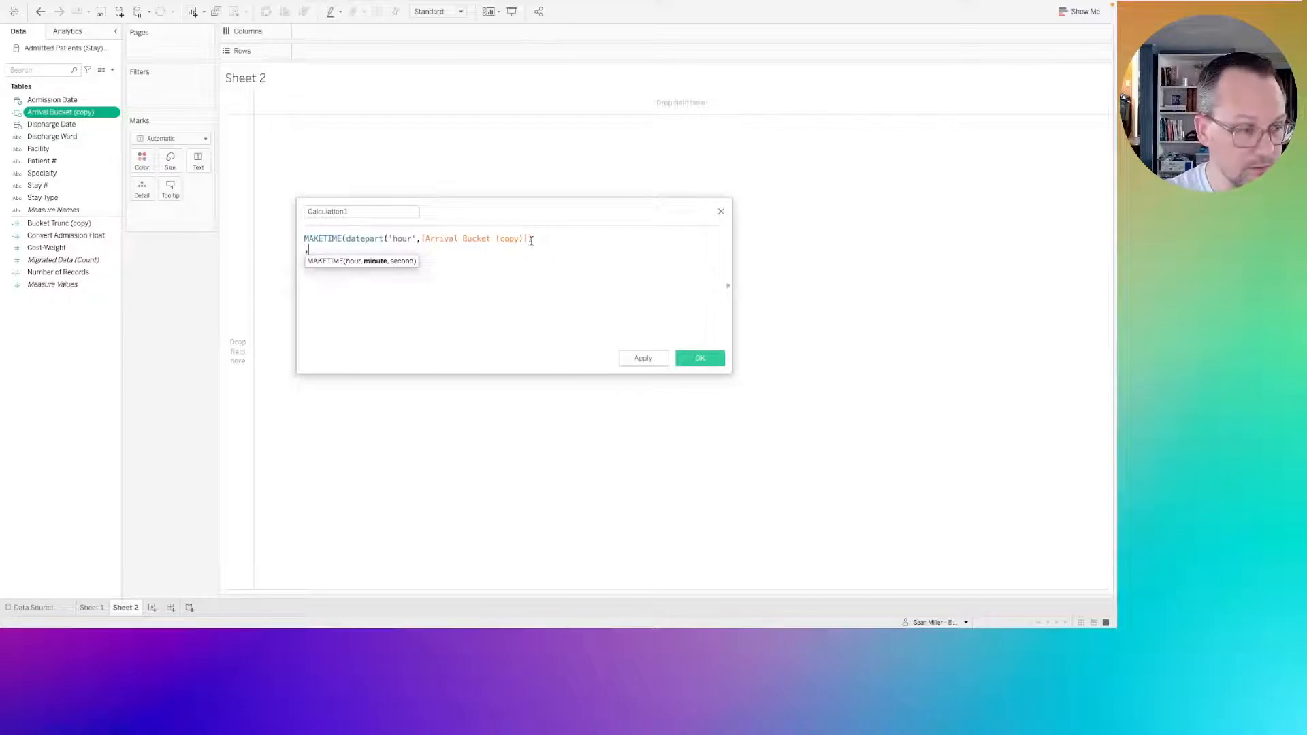
type("dateoar")
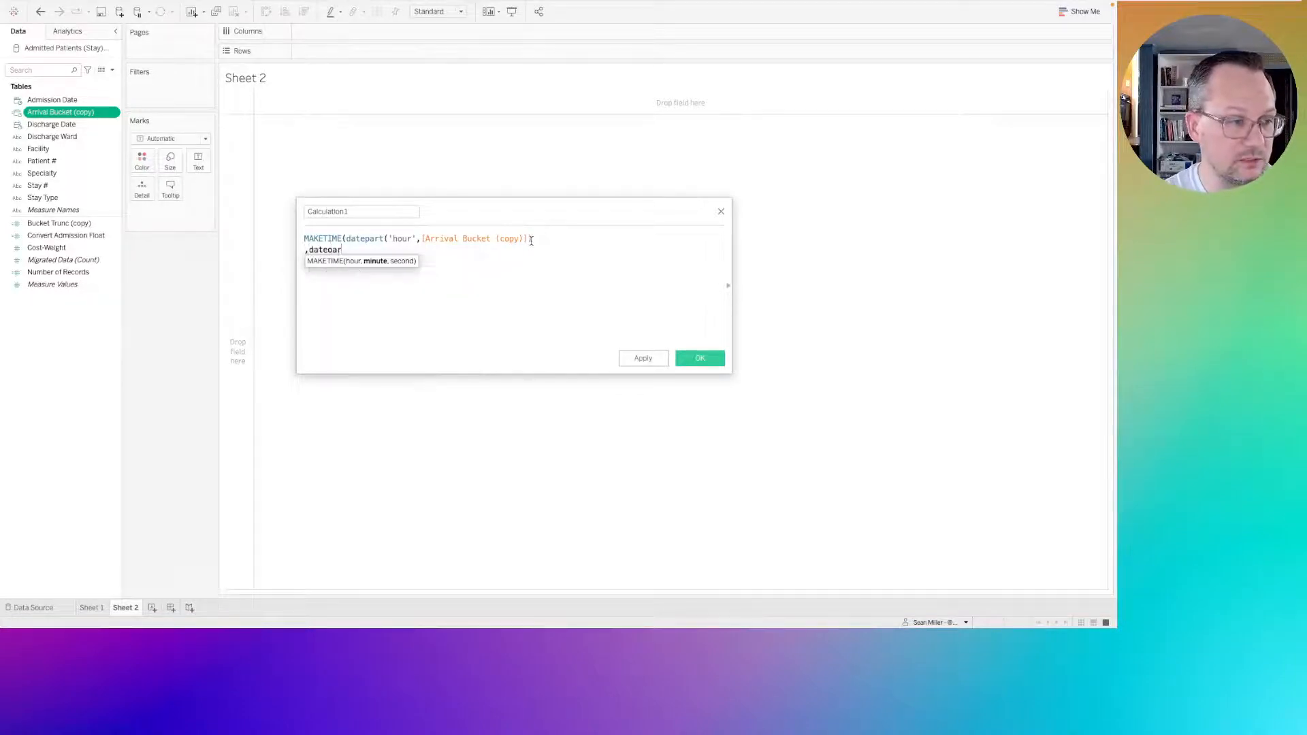
Enter DATEPART('minute',[Arrival Bucket (copy)]) as the minute argument of MAKETIME.
key("BackSpace")
key("BackSpace")
key("BackSpace")
type("part")
key("Return")
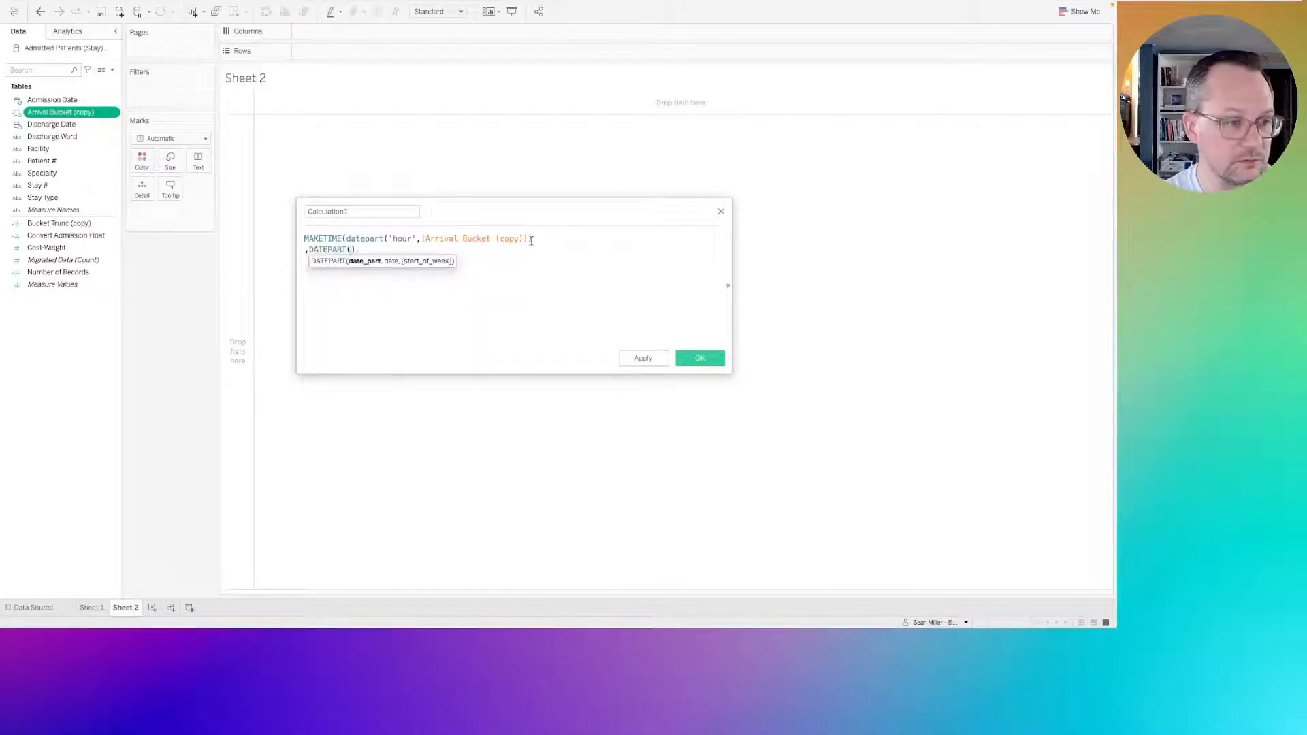
type("'minute'")
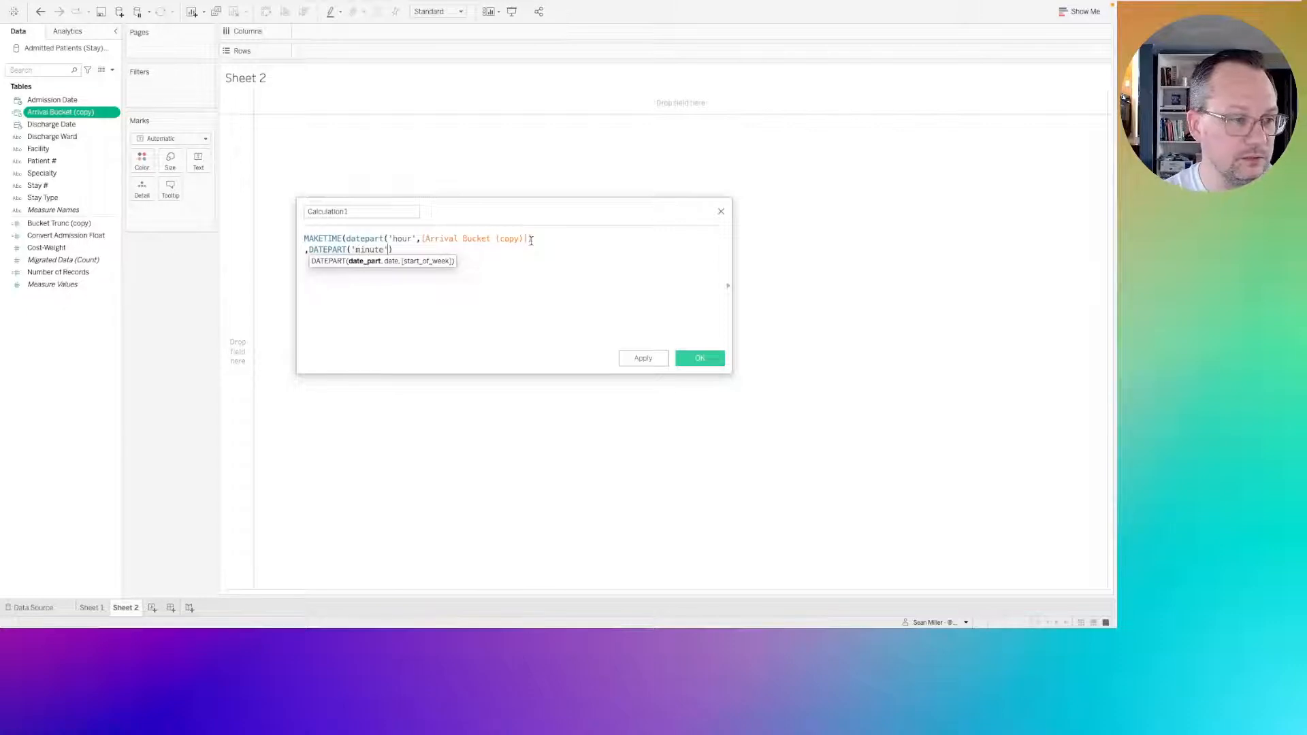
type(",")
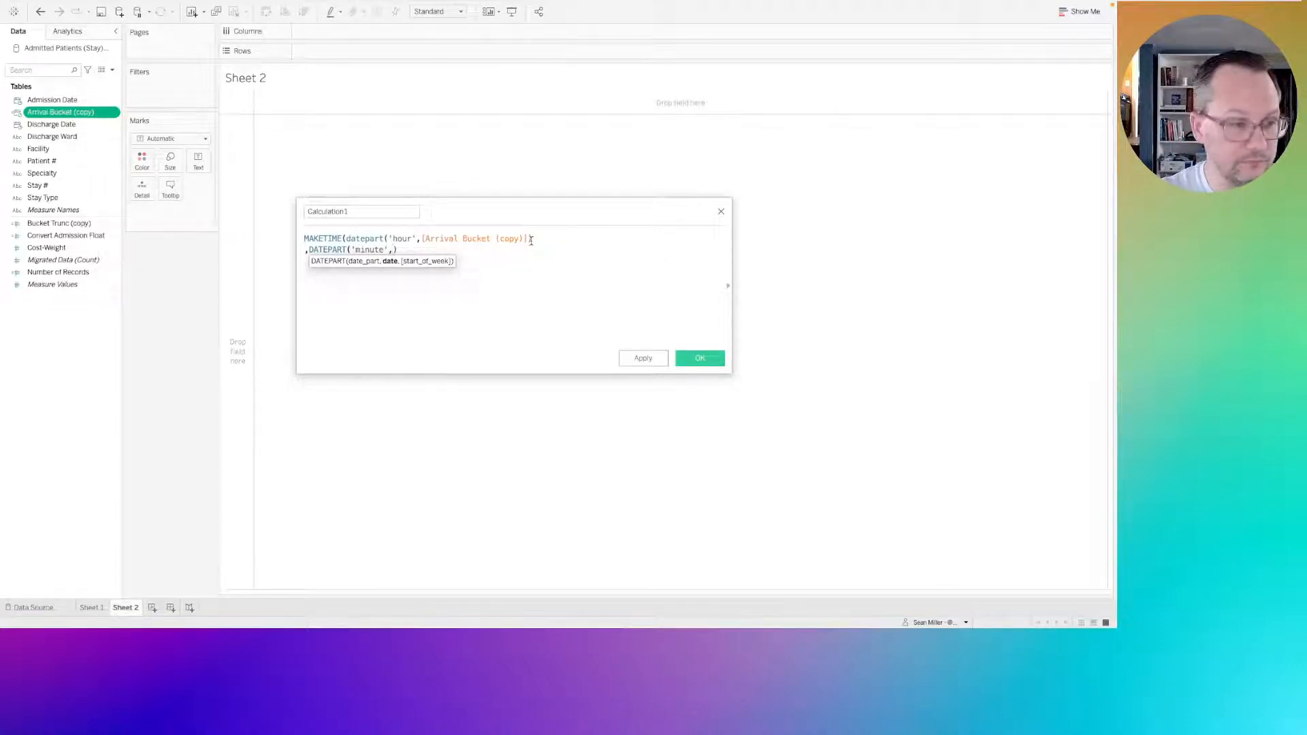
type("[Arr")
key("Return")
key("End")
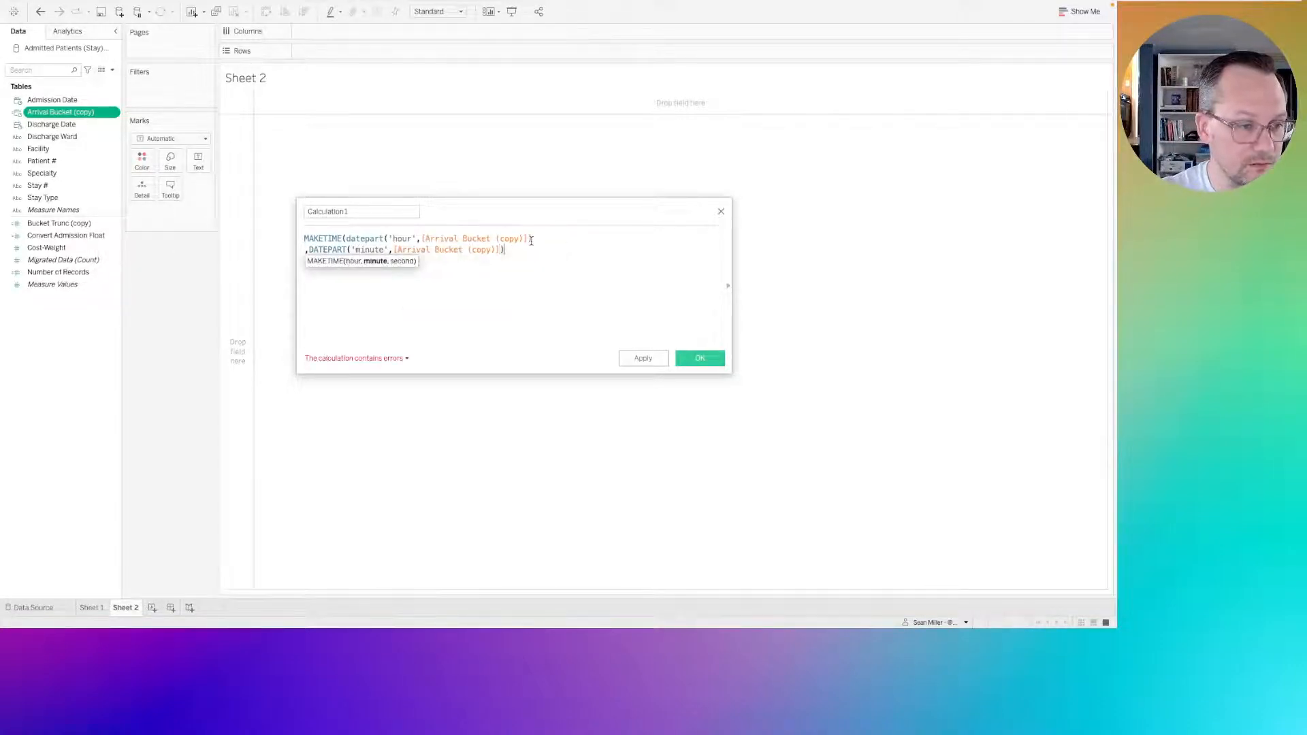
Set the seconds argument to 0, close the formula, and save the calculation under the name Bucket axis.
key("Return")
type(",0)")
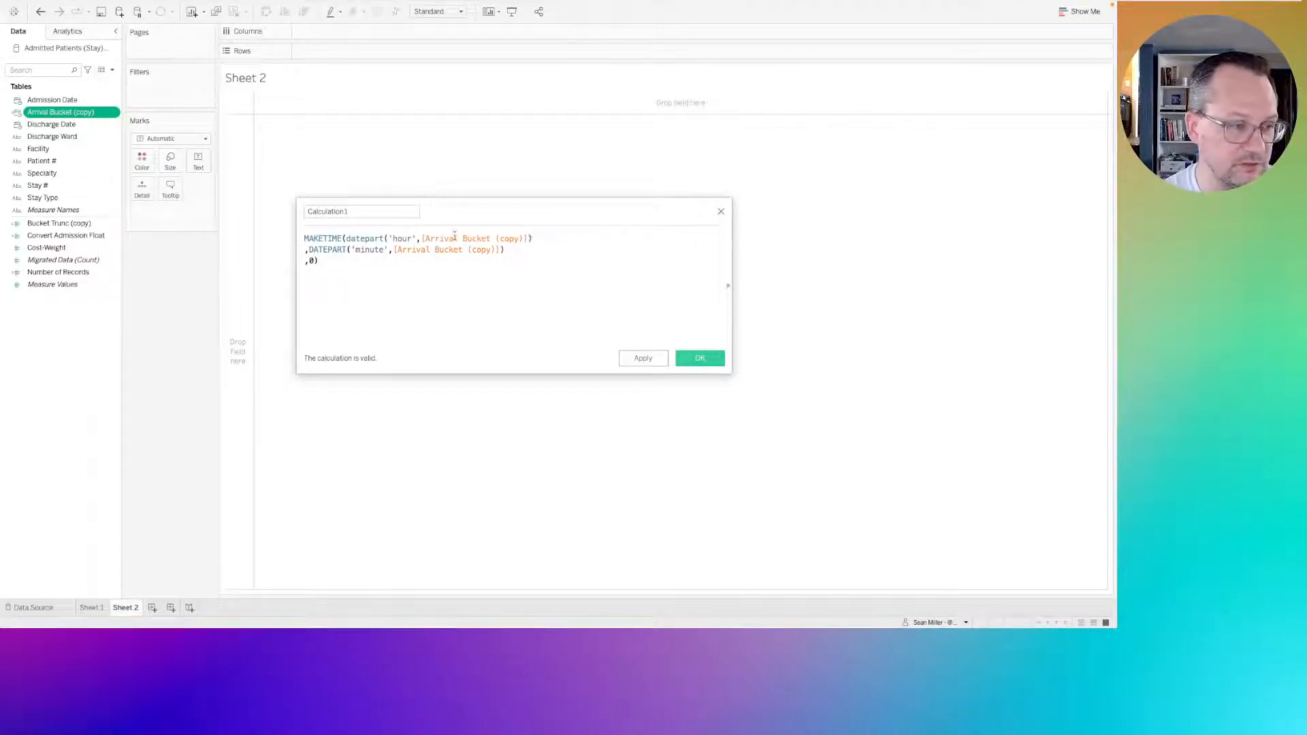
double_click(358, 212)
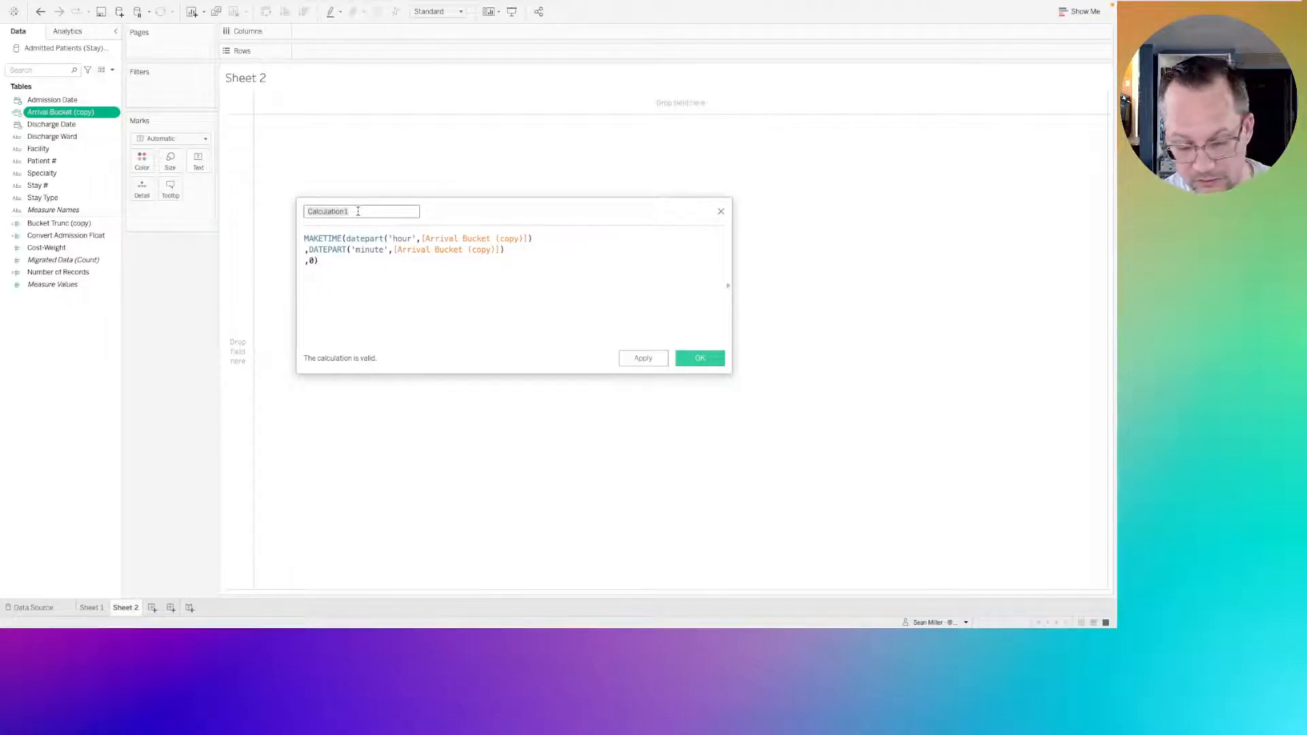
type("Buck")
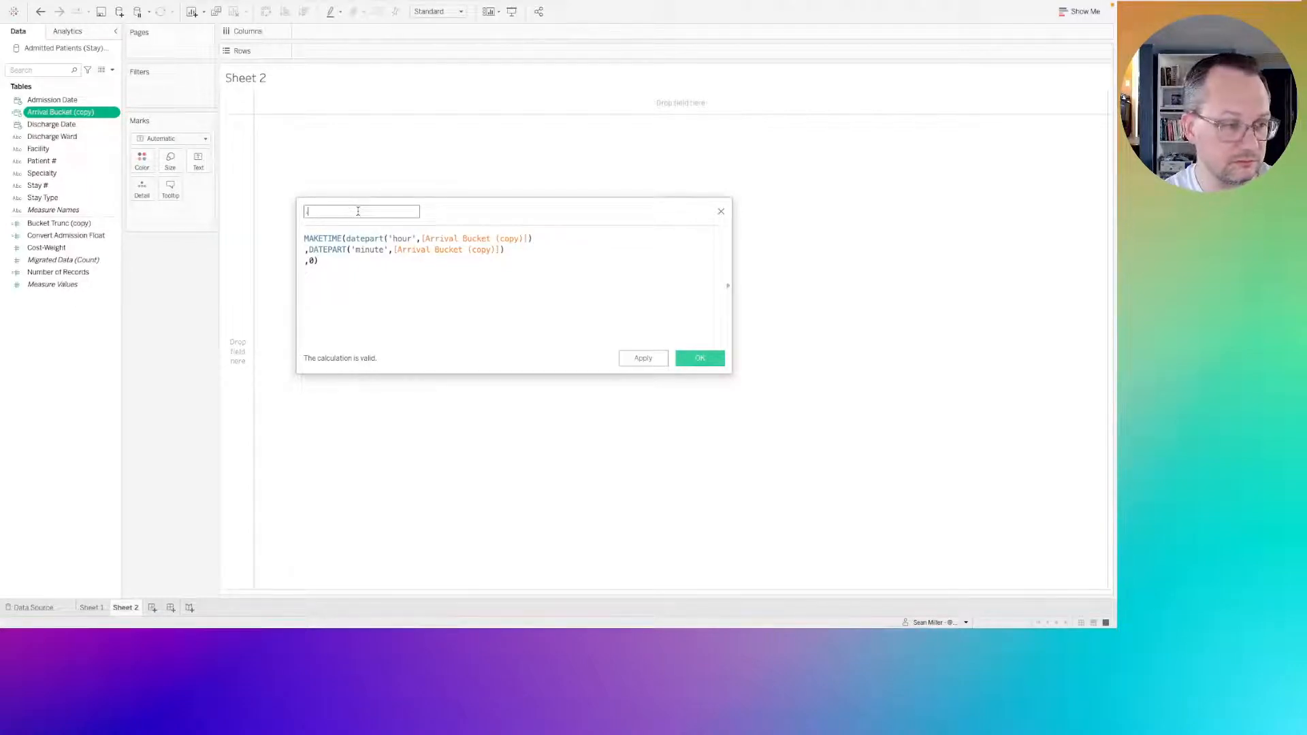
type("et axis")
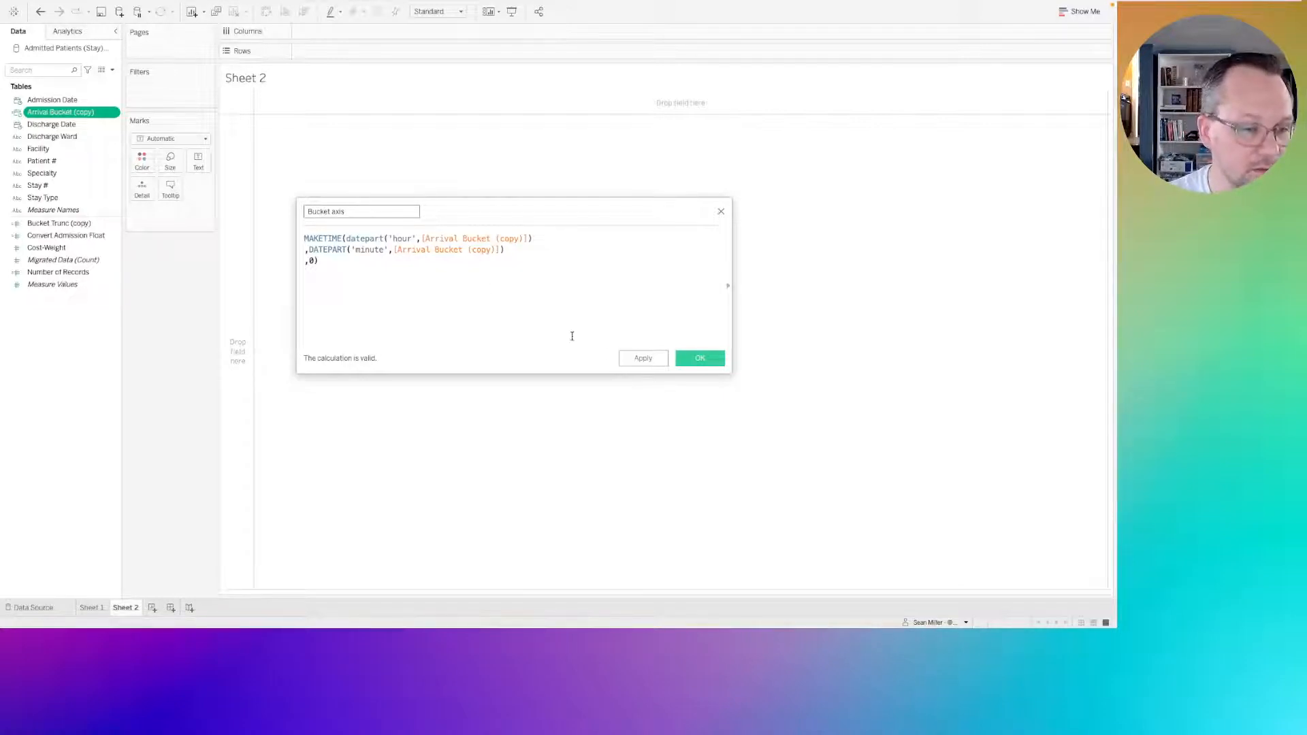
left_click(700, 359)
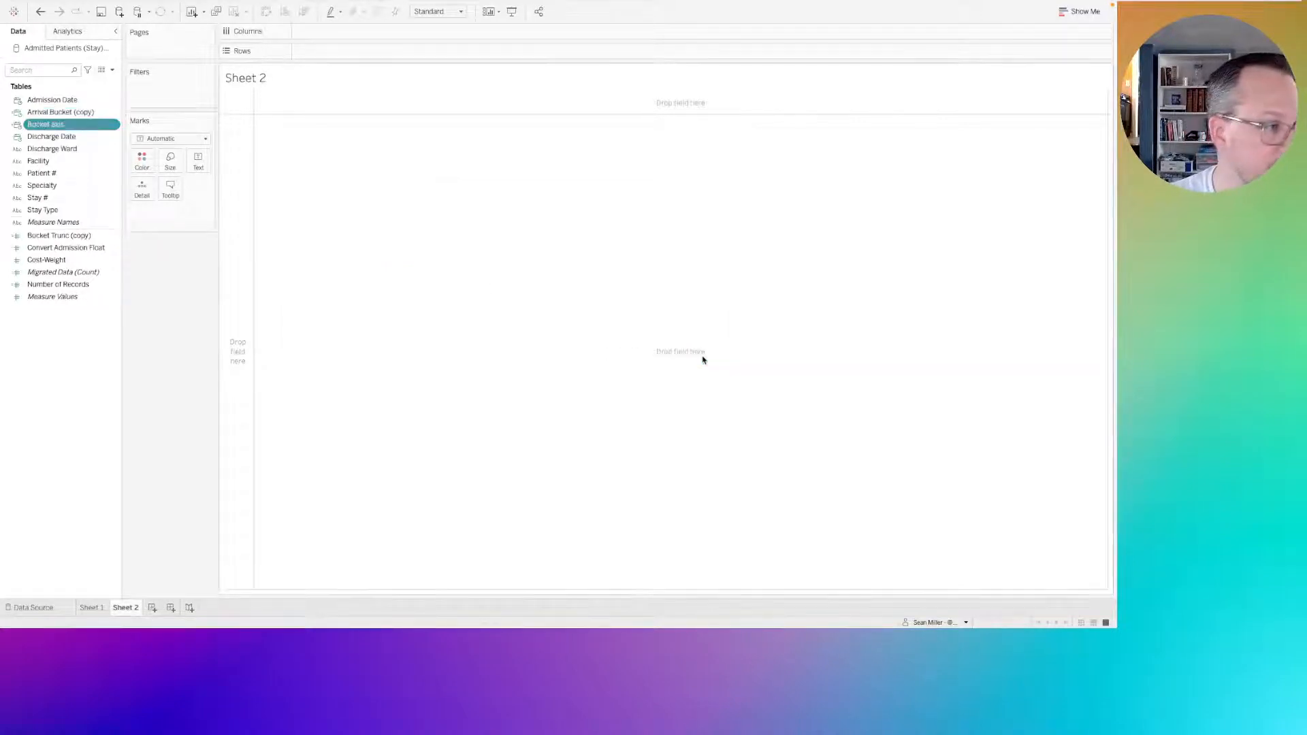
Convert Bucket axis to continuous and place it on Columns of Sheet 2 as an exact date.
right_click(56, 124)
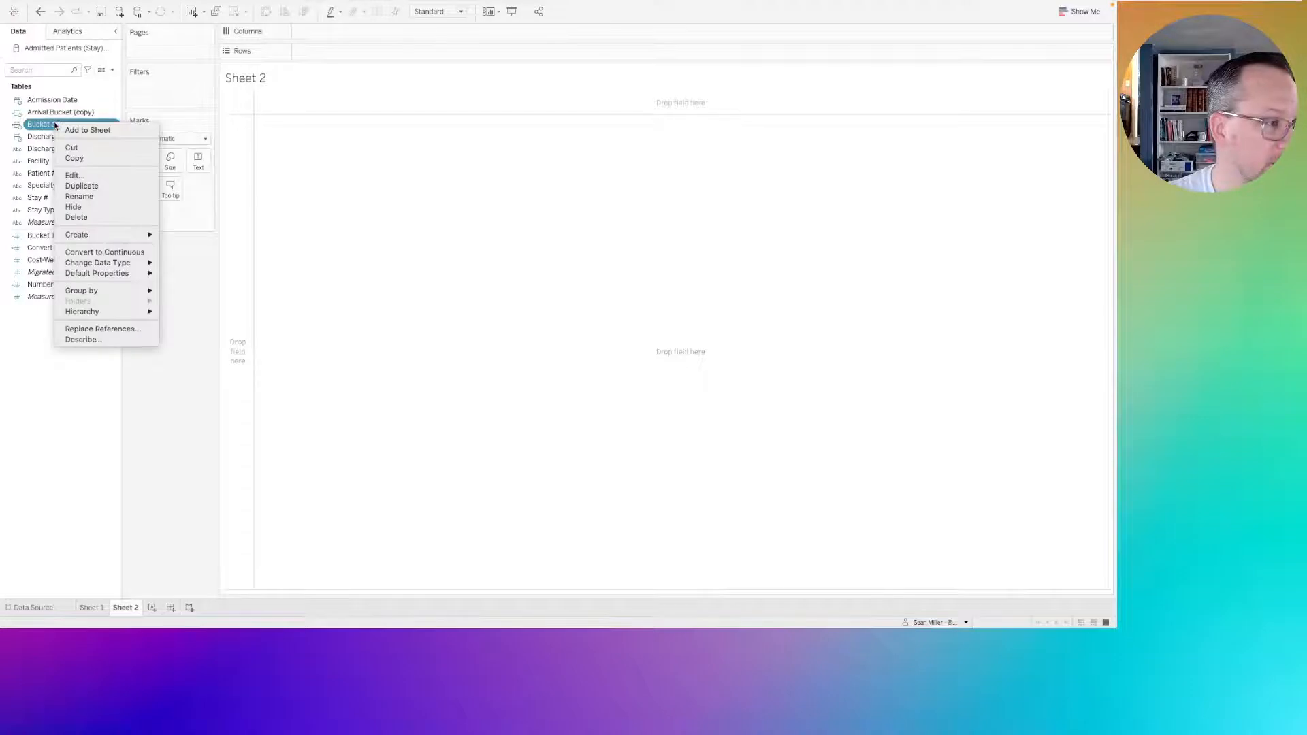
left_click(78, 252)
left_click_drag(55, 125, 366, 31)
left_click(370, 32)
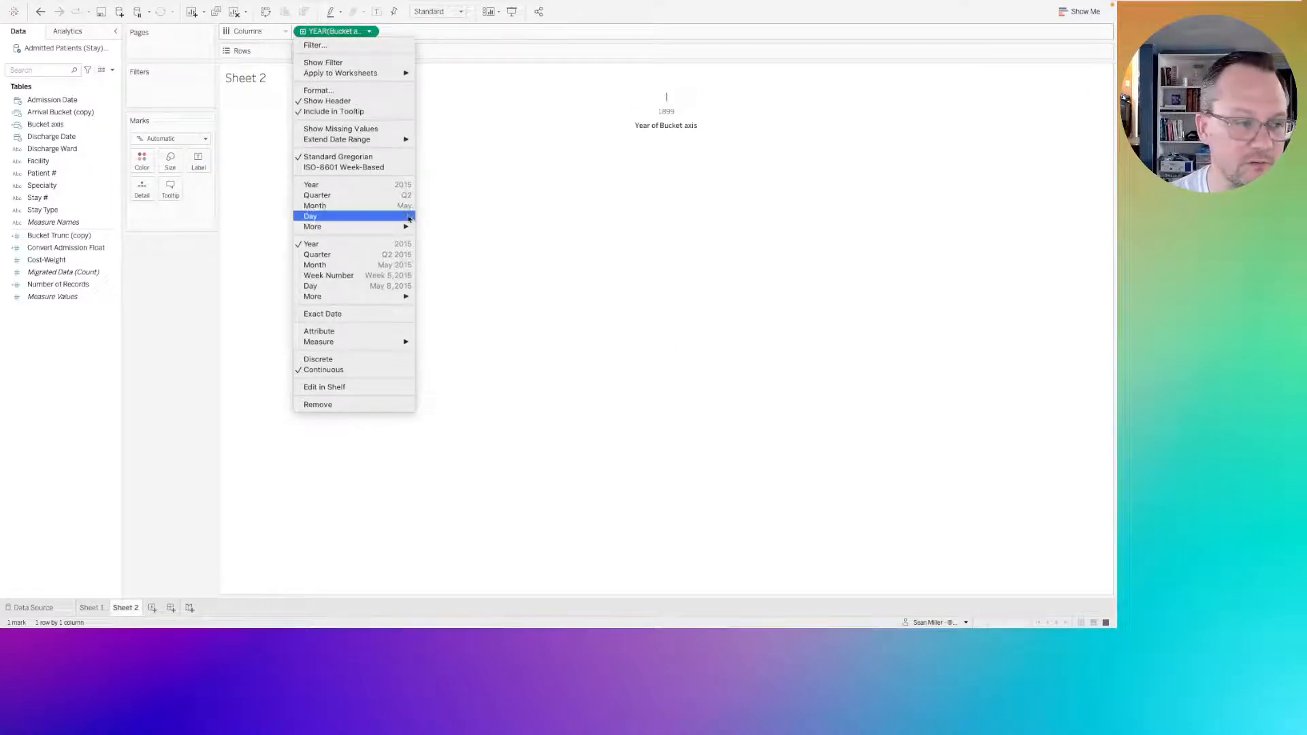
left_click(326, 315)
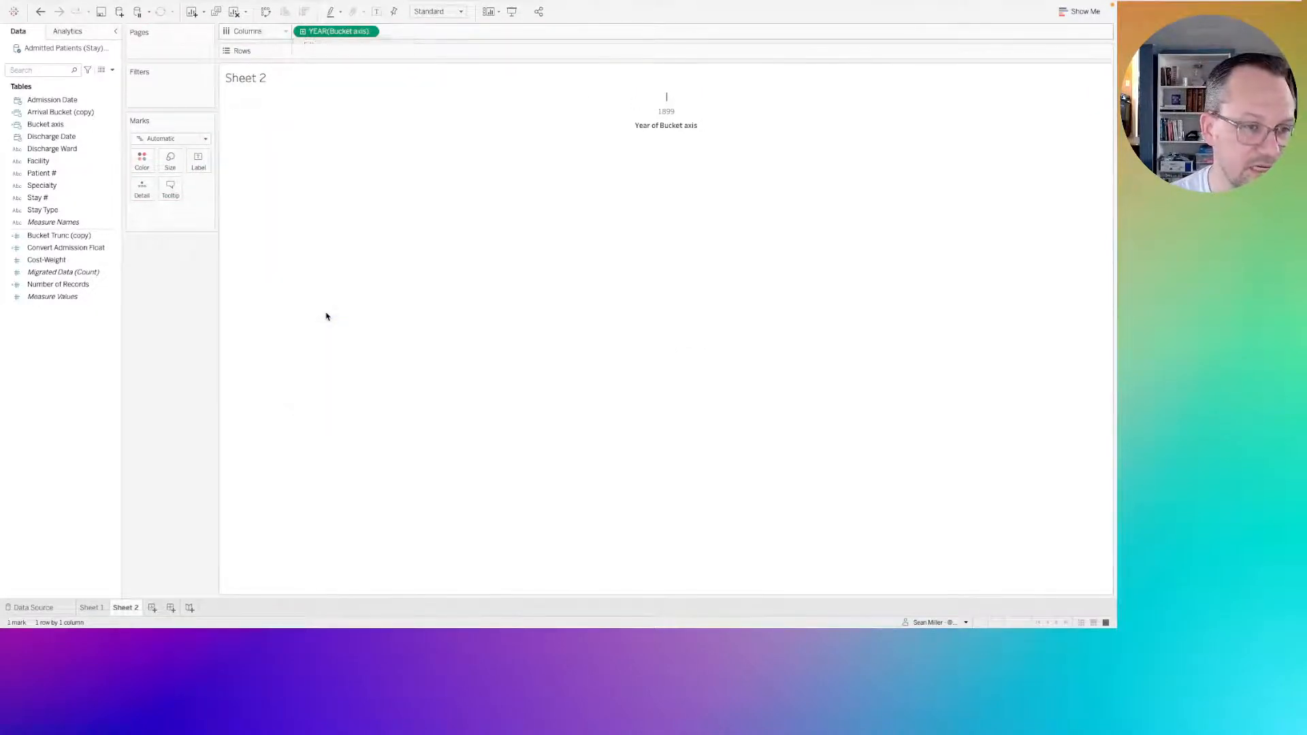
mouse_move(264, 99)
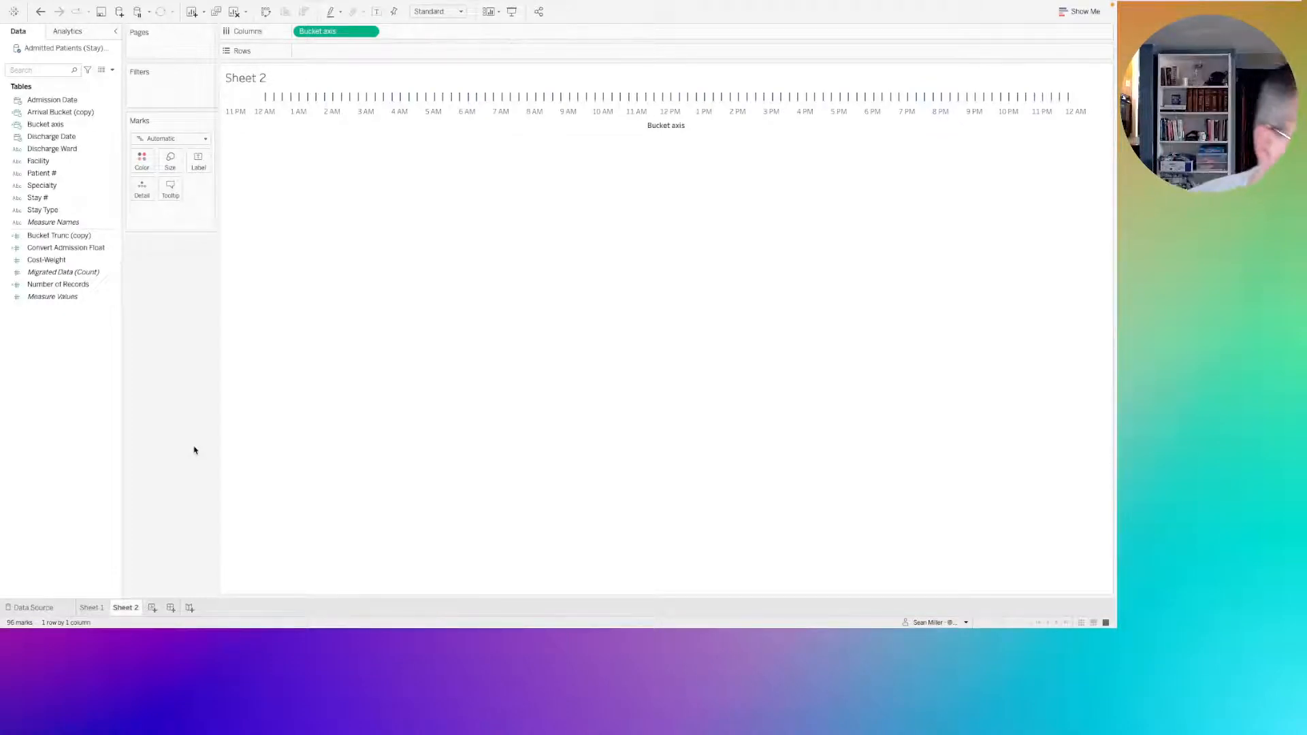
Switch to Firefox to review the Week 9 requirements and the reference chart's stays axis, and return to Tableau.
key("super+Tab")
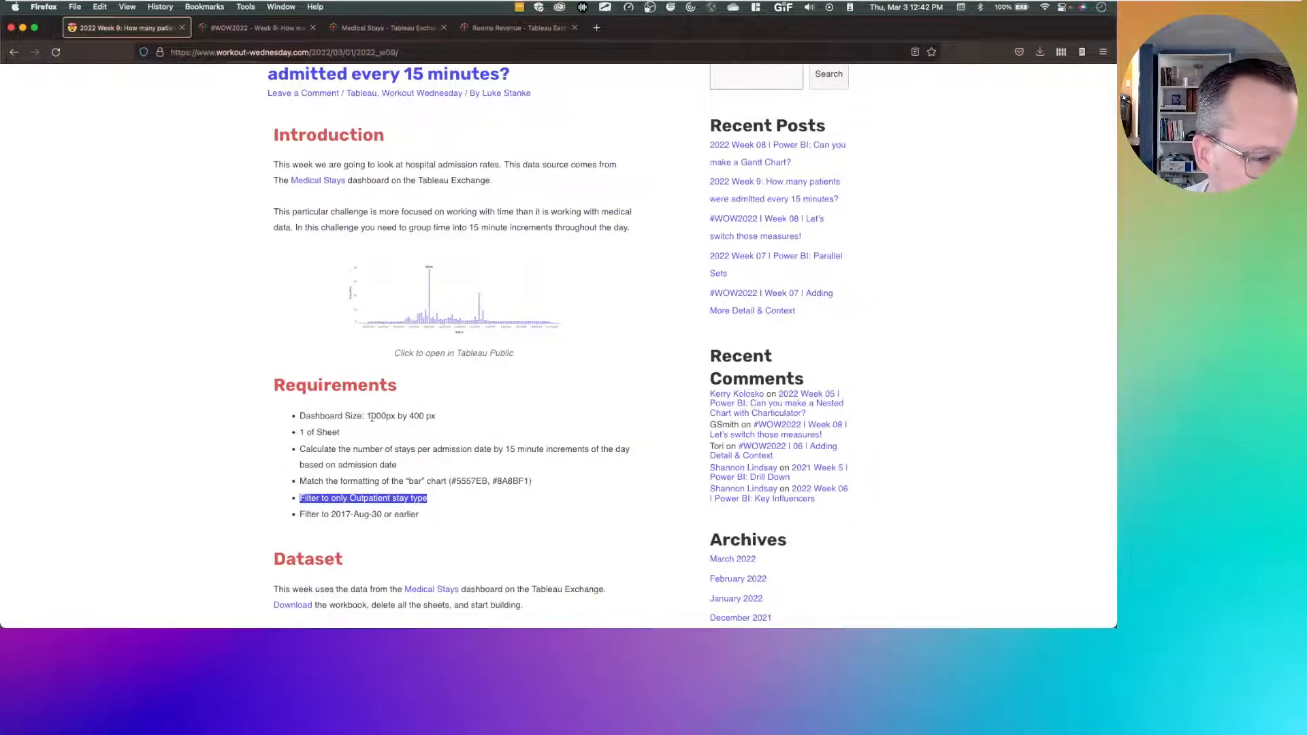
scroll(371, 417, "up", 2)
scroll(360, 289, "down", 5)
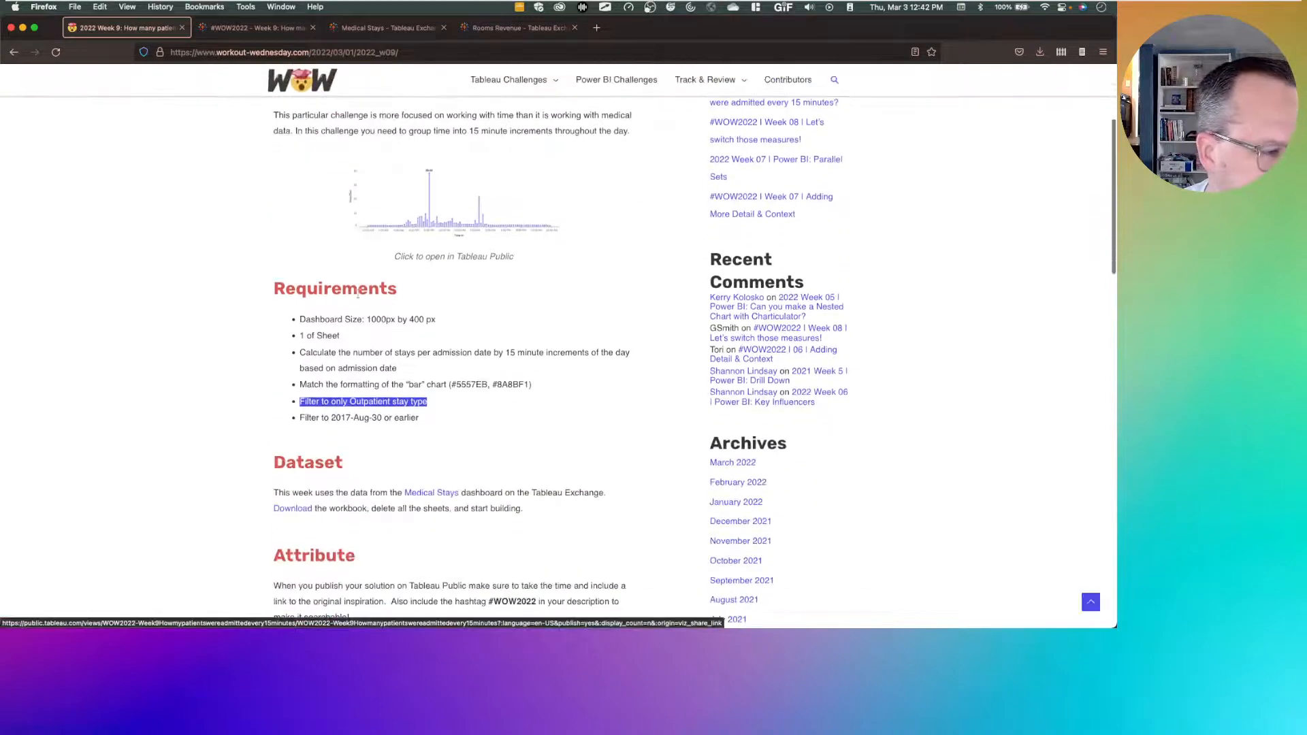
left_click(252, 30)
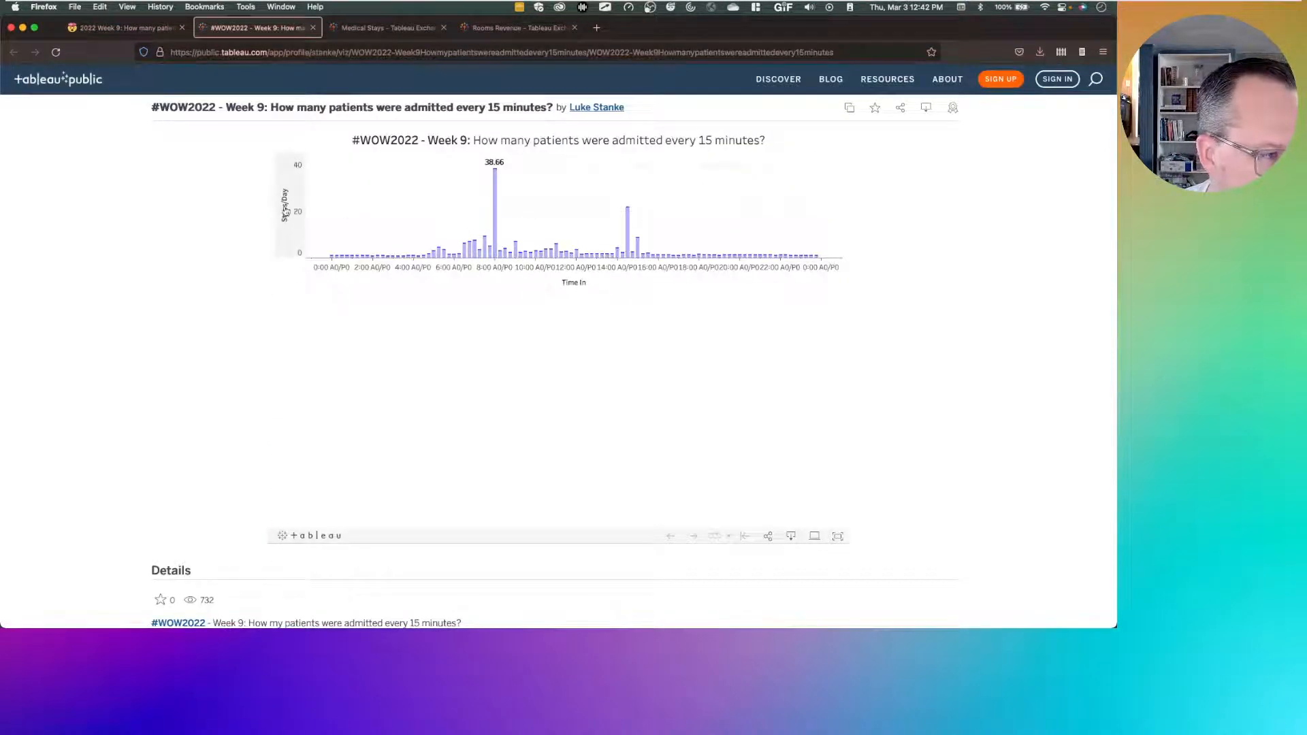
left_click(123, 28)
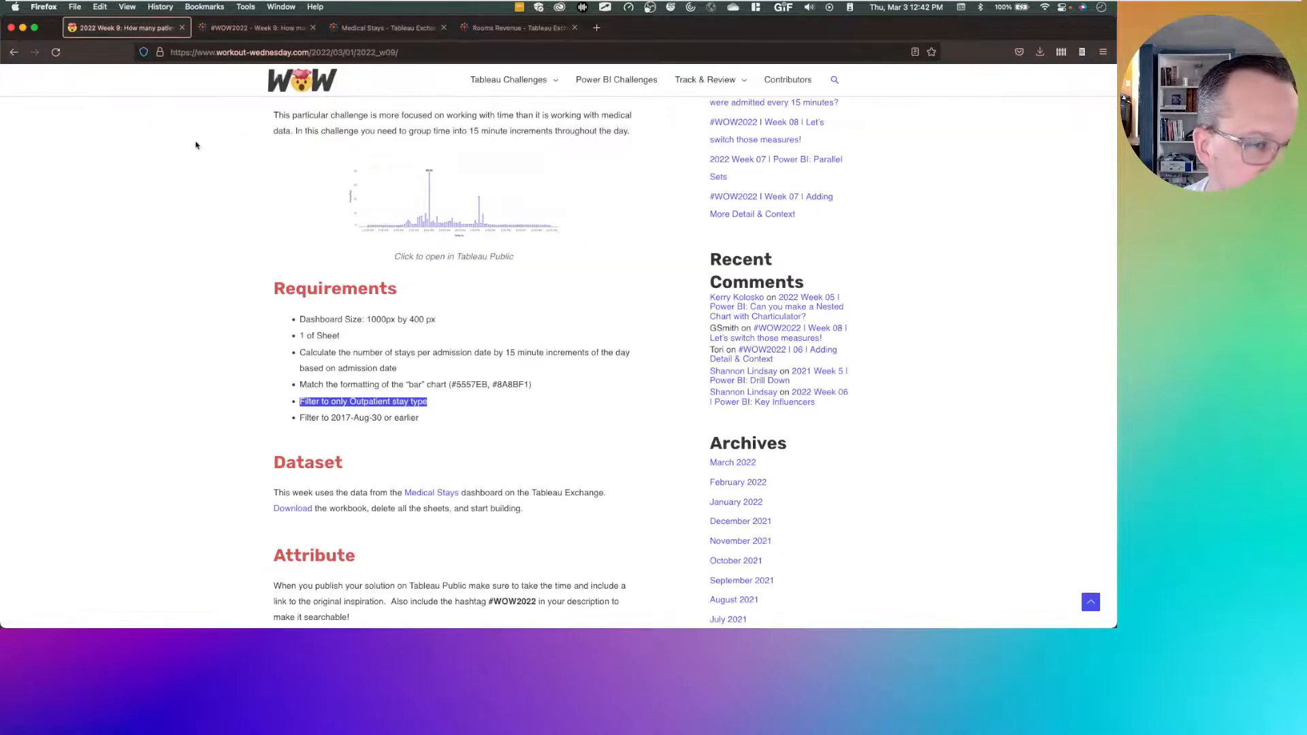
key("ctrl+Right")
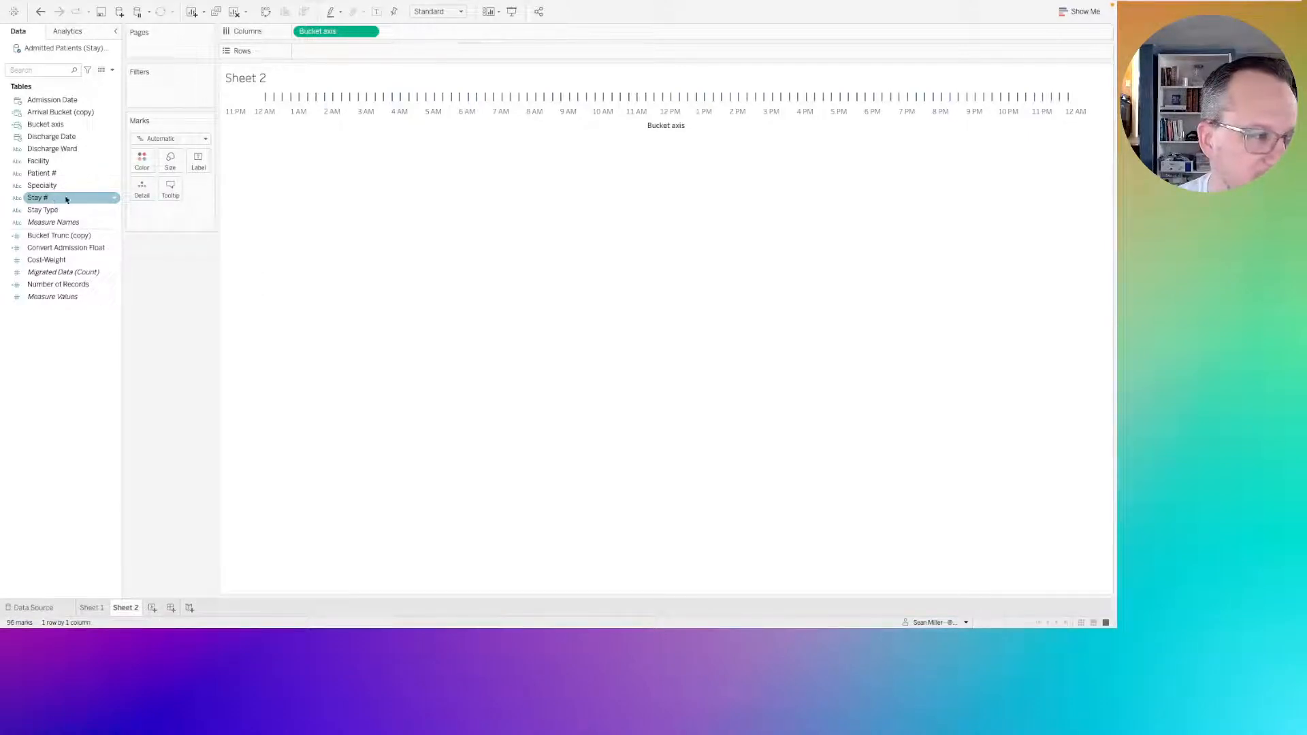
Create a new calculated field and name it Stays/Day.
right_click(86, 339)
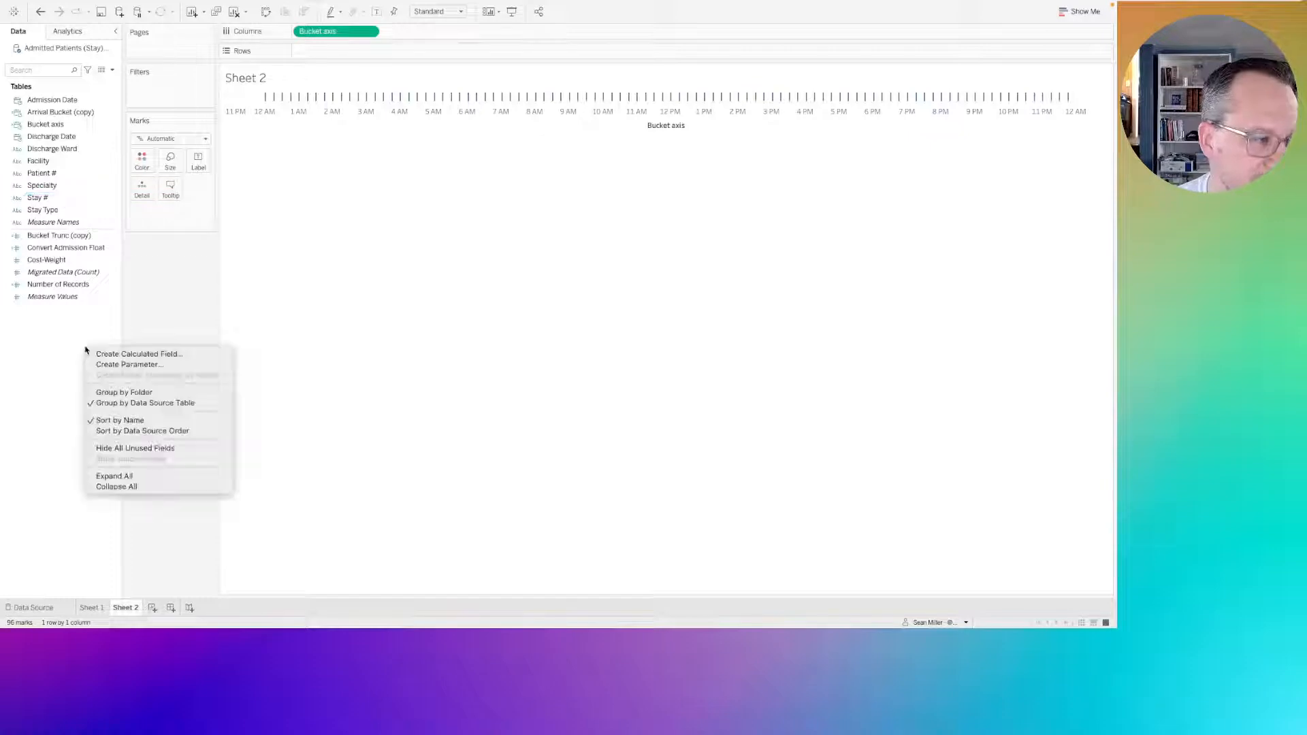
left_click(106, 355)
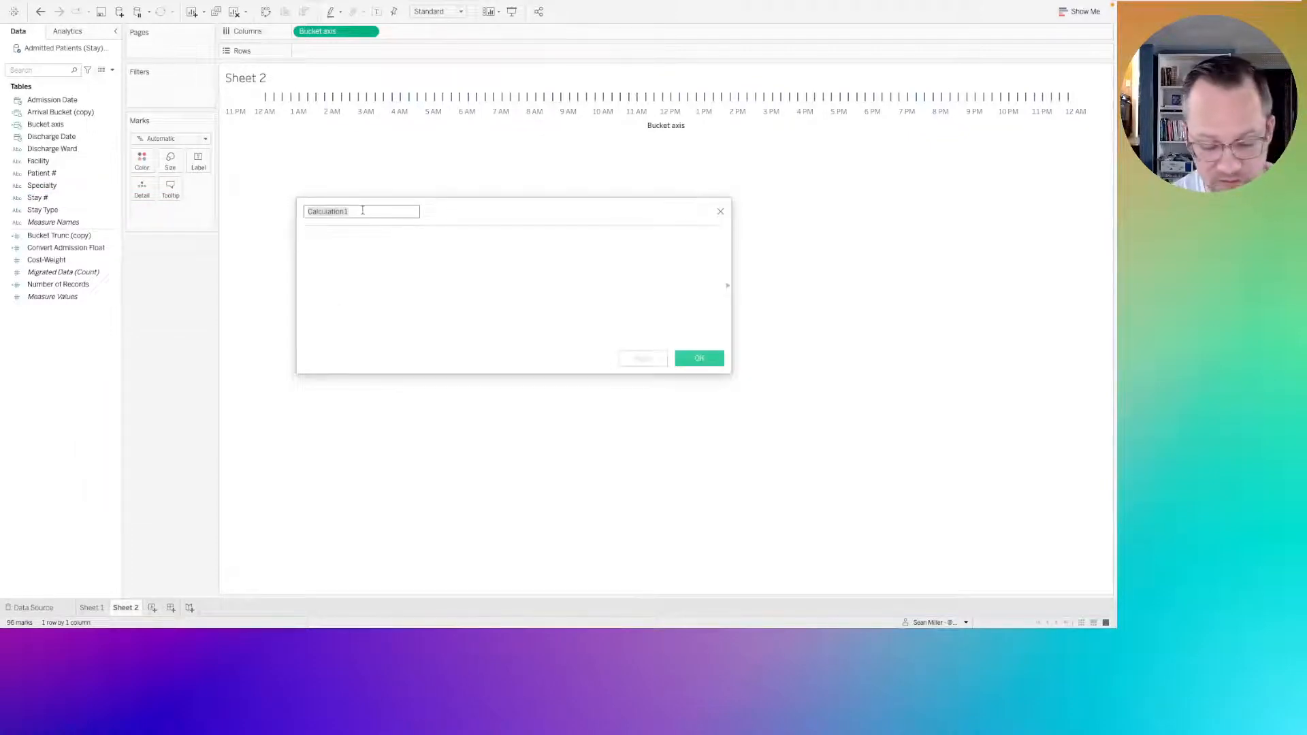
type("Stays/")
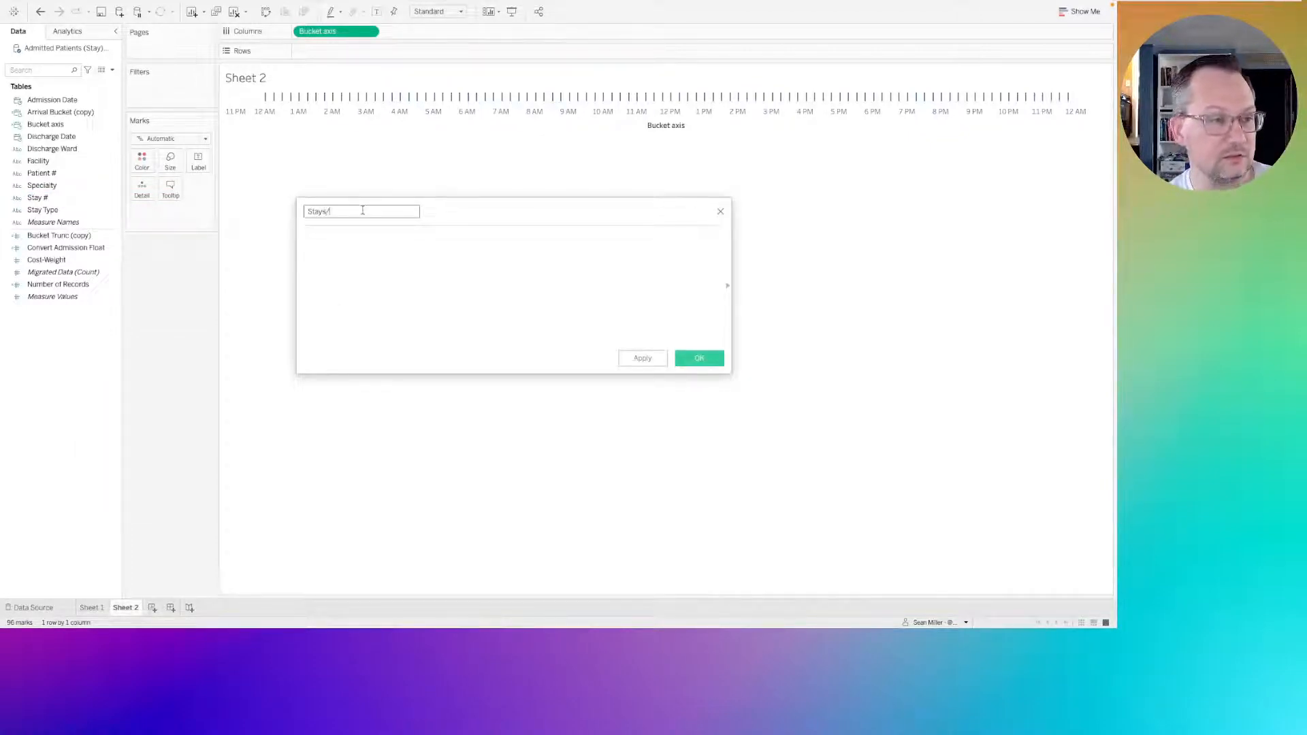
type("Day")
key("Tab")
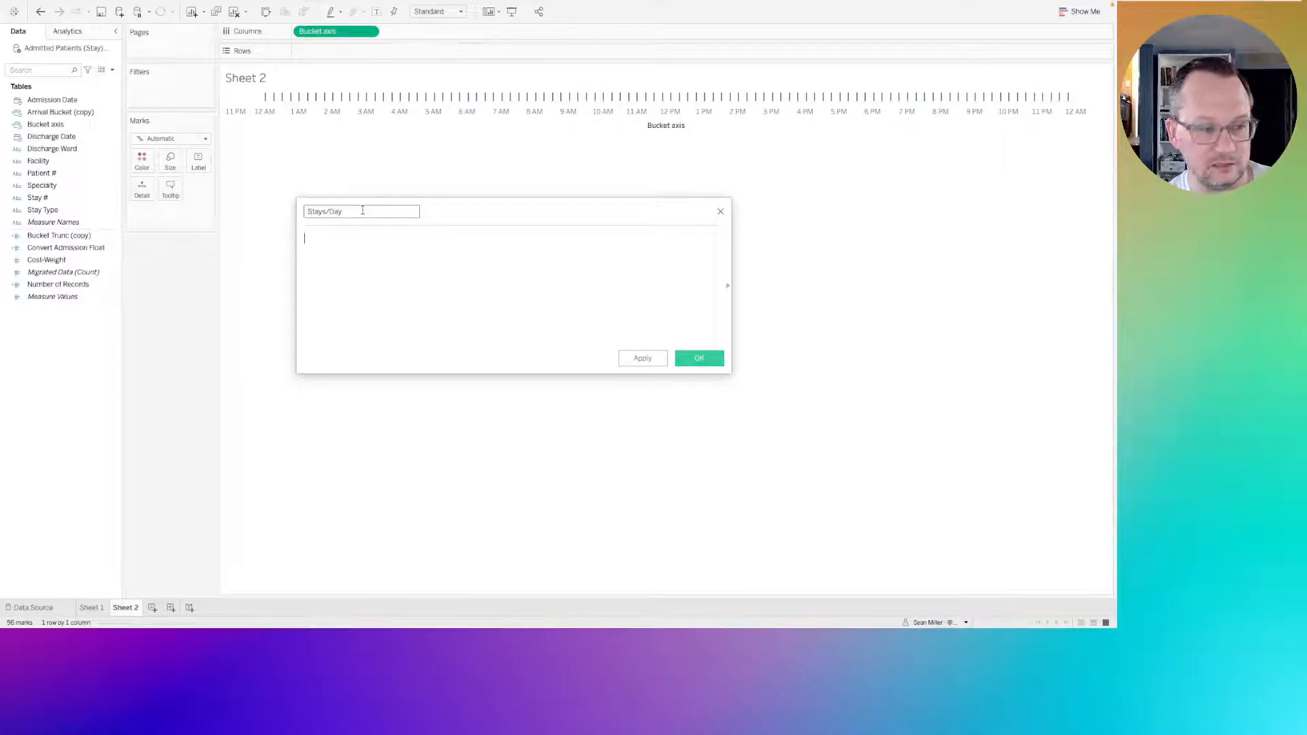
Enter COUNTD([Stay #]) as the formula's numerator, divided by a second COUNTD function on its own line.
type("S")
key("BackSpace")
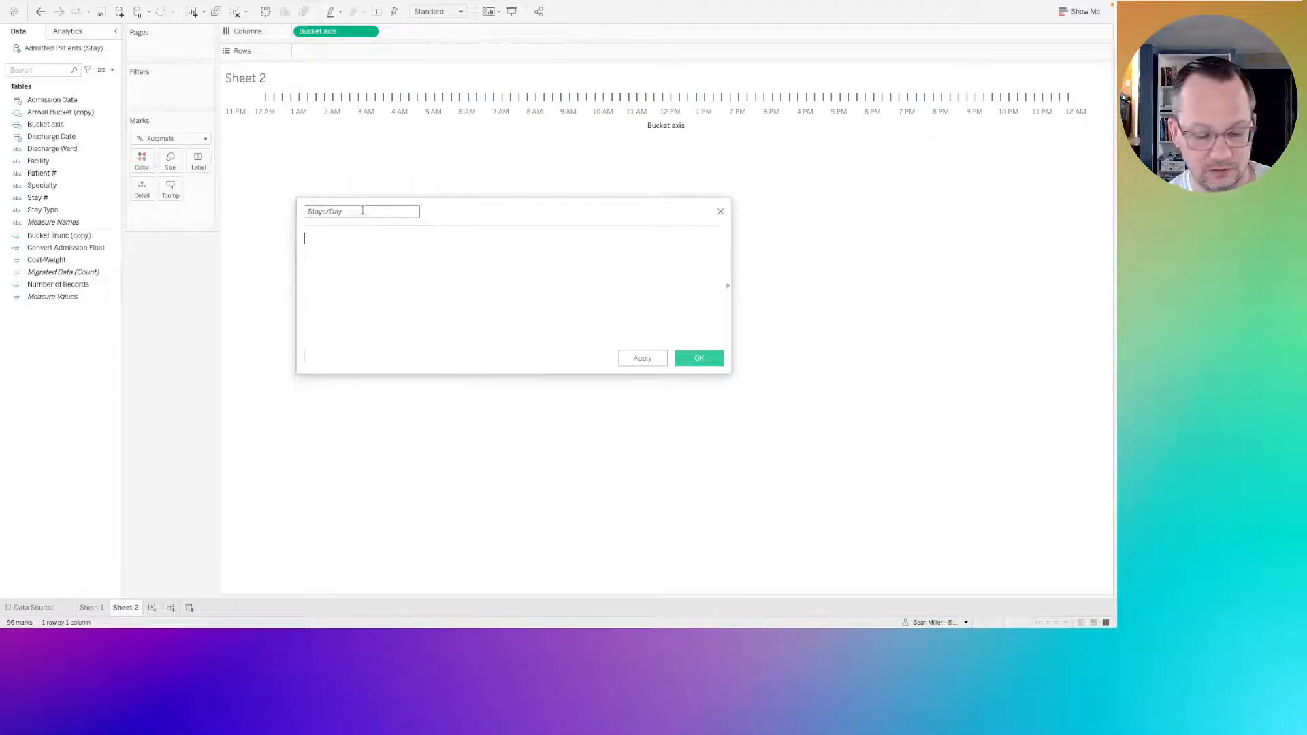
type("COUNTD")
key("Return")
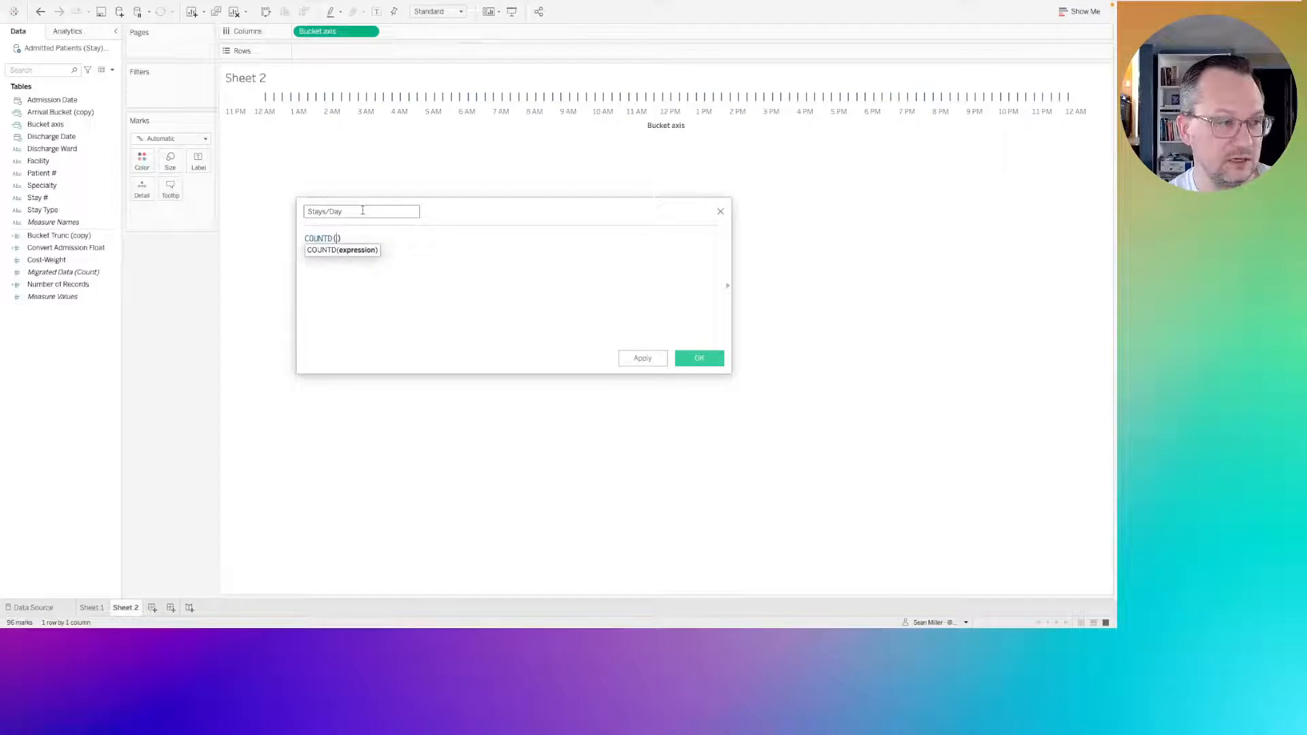
type("stay")
key("Return")
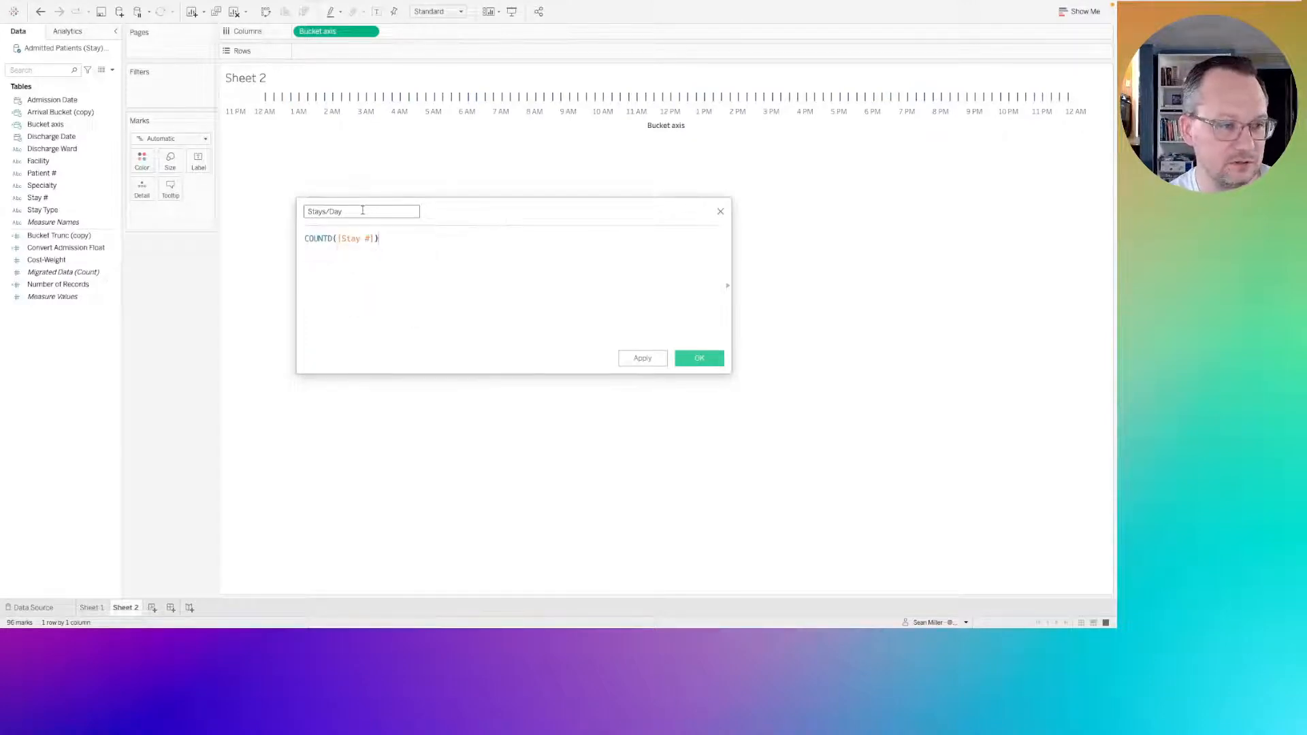
type("/")
key("Return")
type("countd")
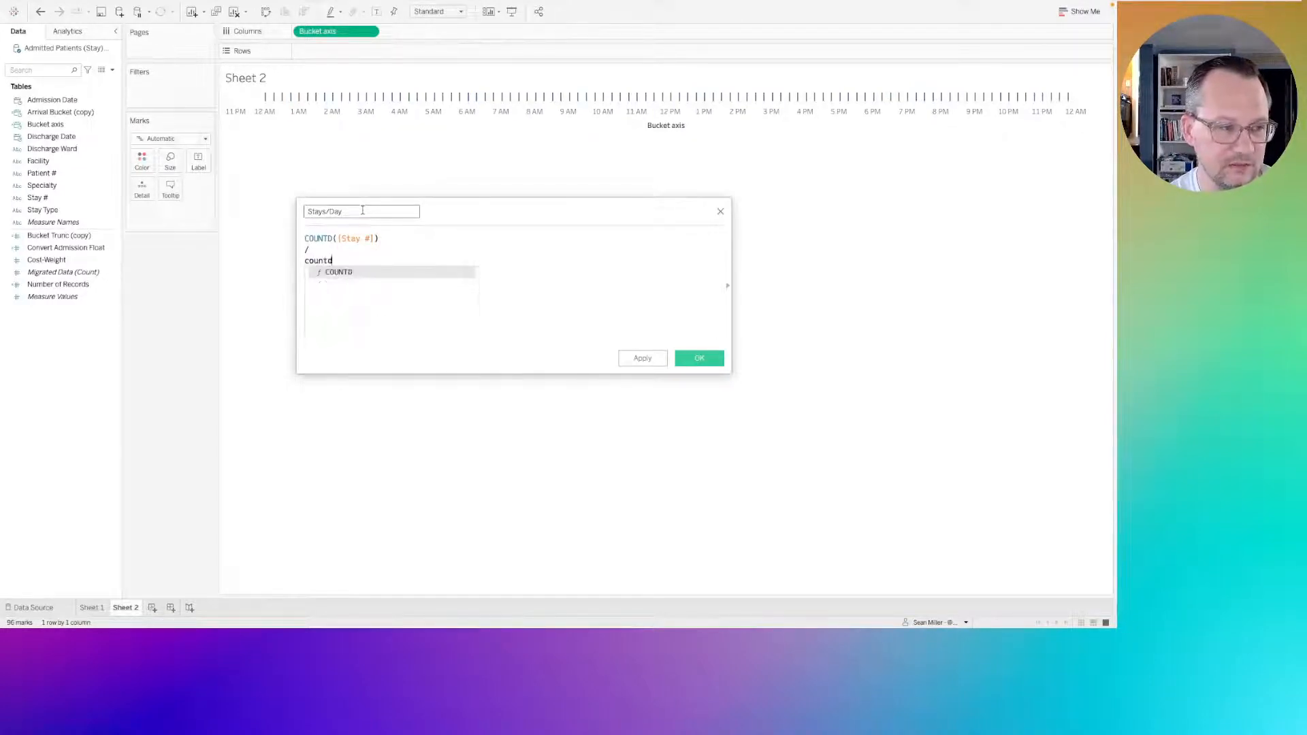
key("Return")
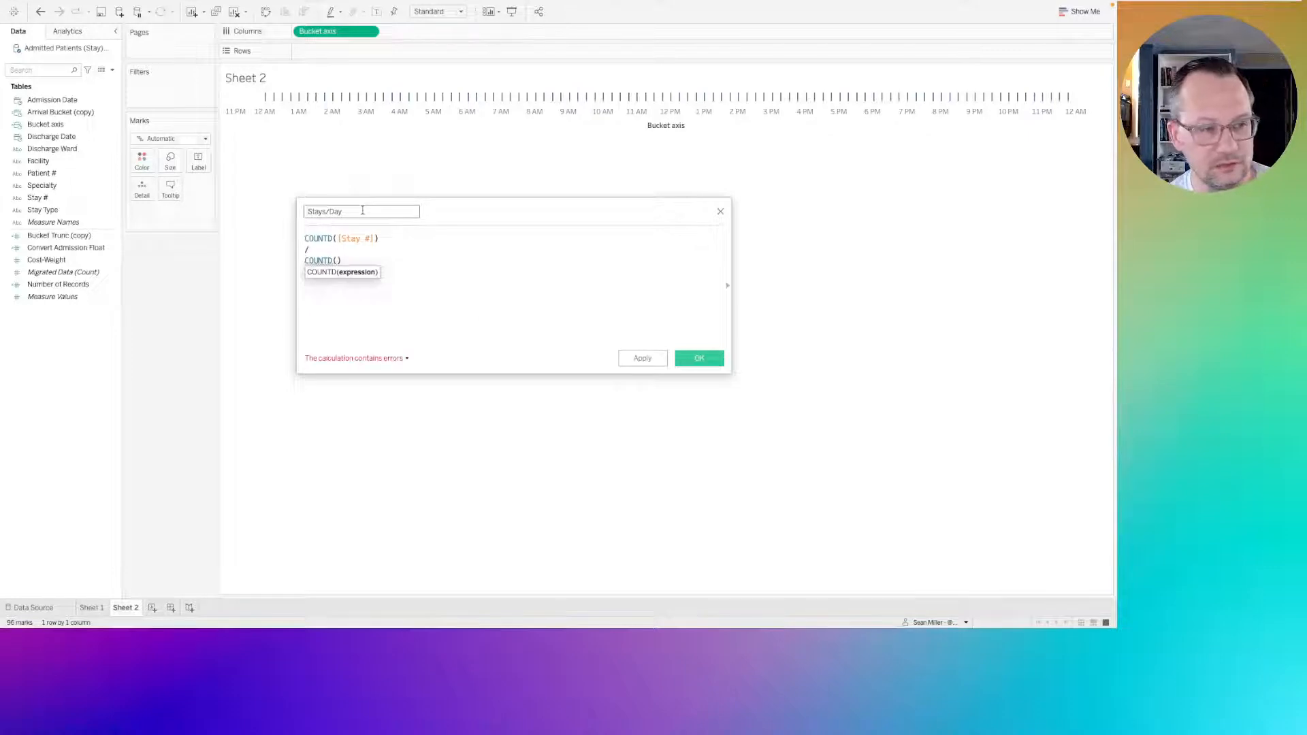
type("'day")
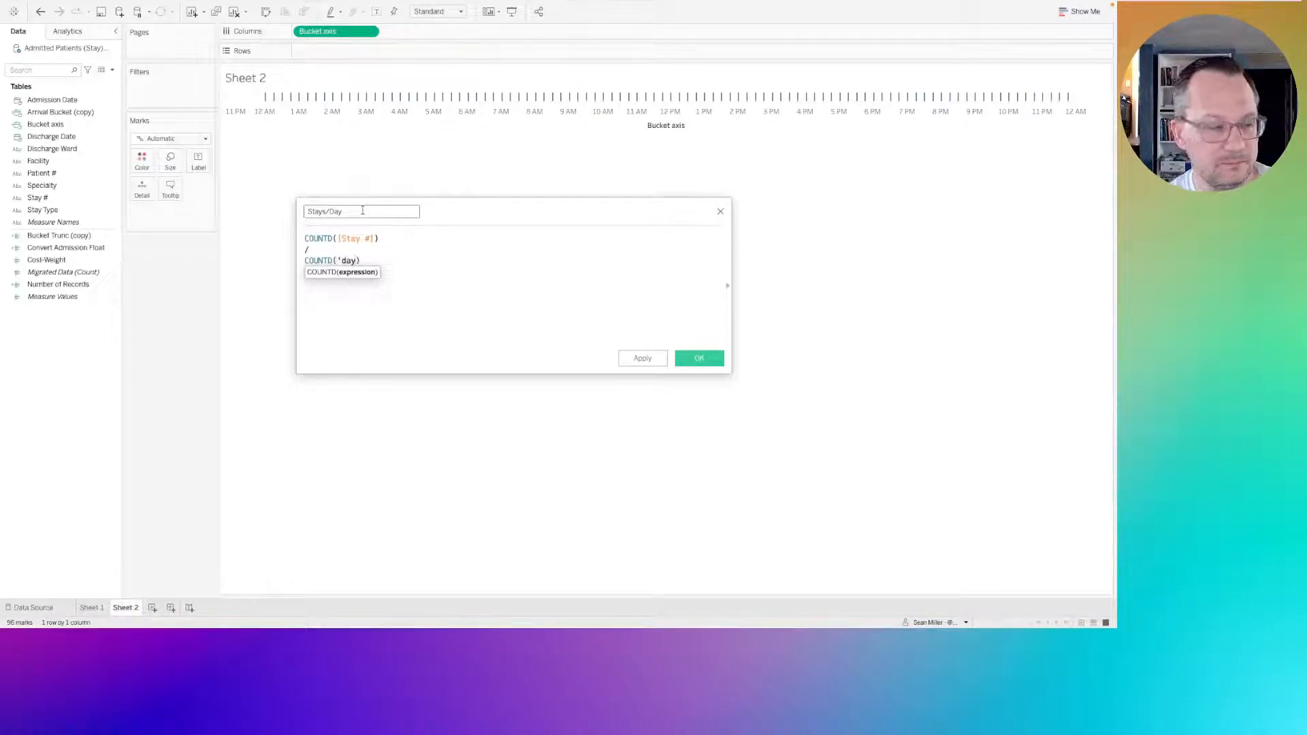
key("BackSpace")
type("tetru")
key("BackSpace")
key("BackSpace")
key("BackSpace")
key("BackSpace")
key("BackSpace")
key("BackSpace")
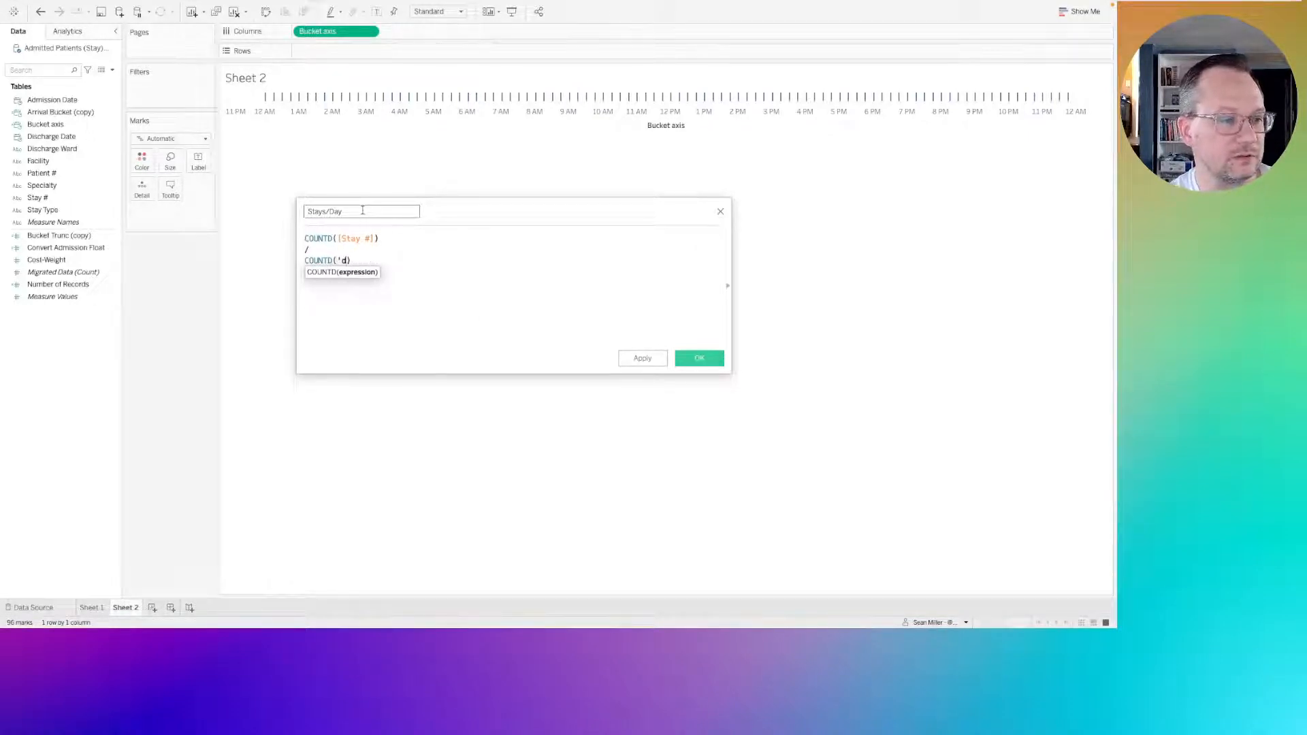
key("BackSpace")
key("BackSpace")
type("datepar")
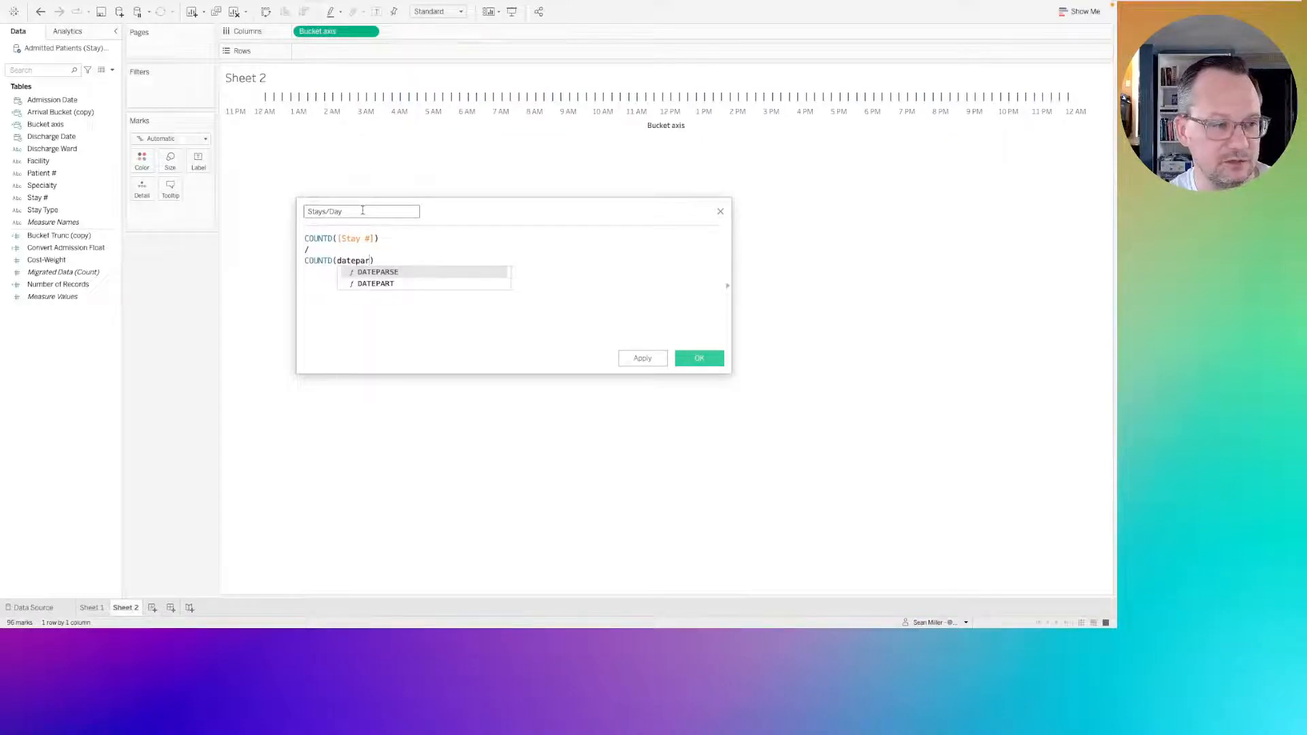
key("Down")
key("Return")
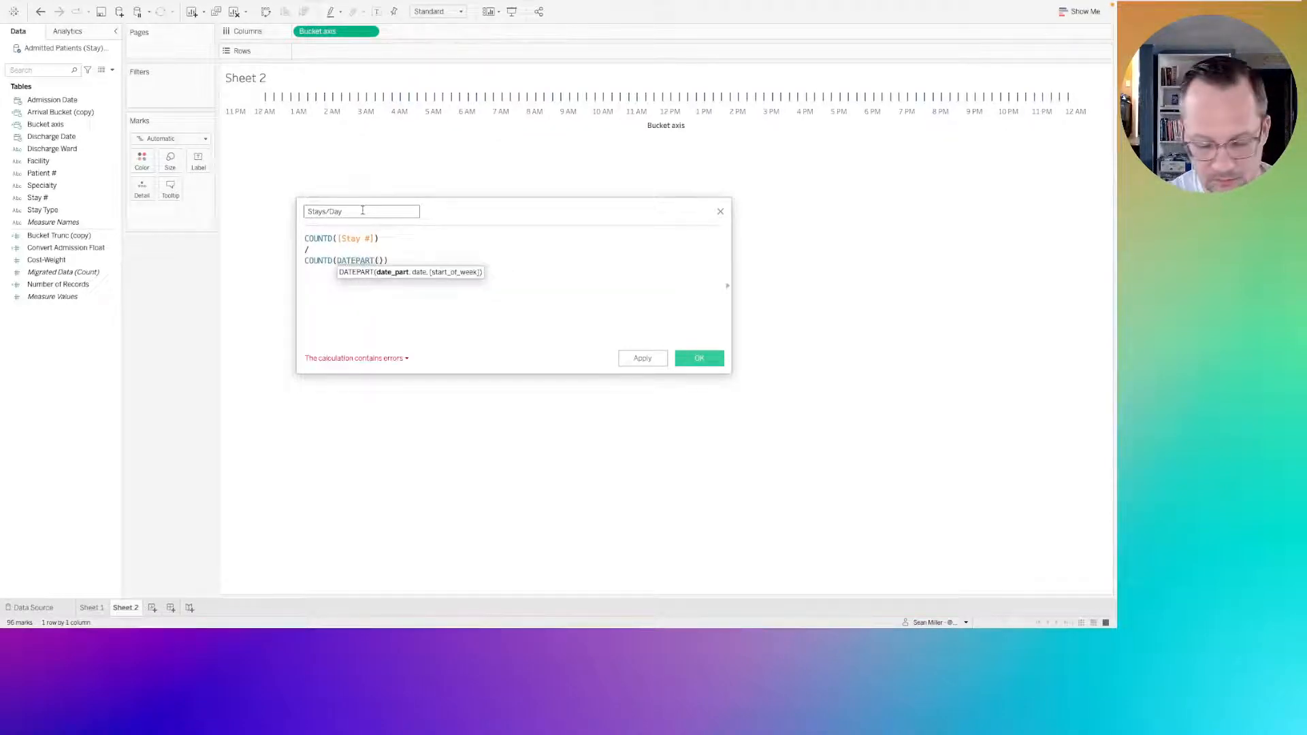
type("'day")
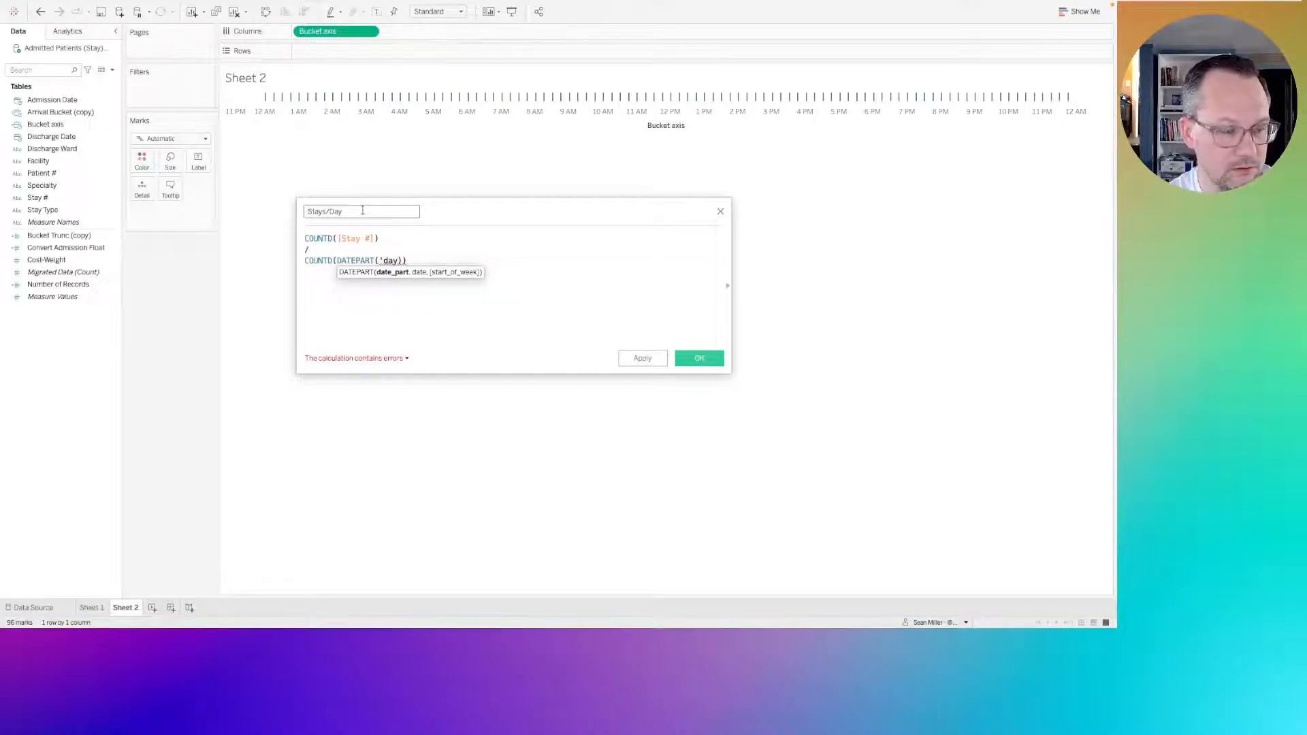
key("BackSpace")
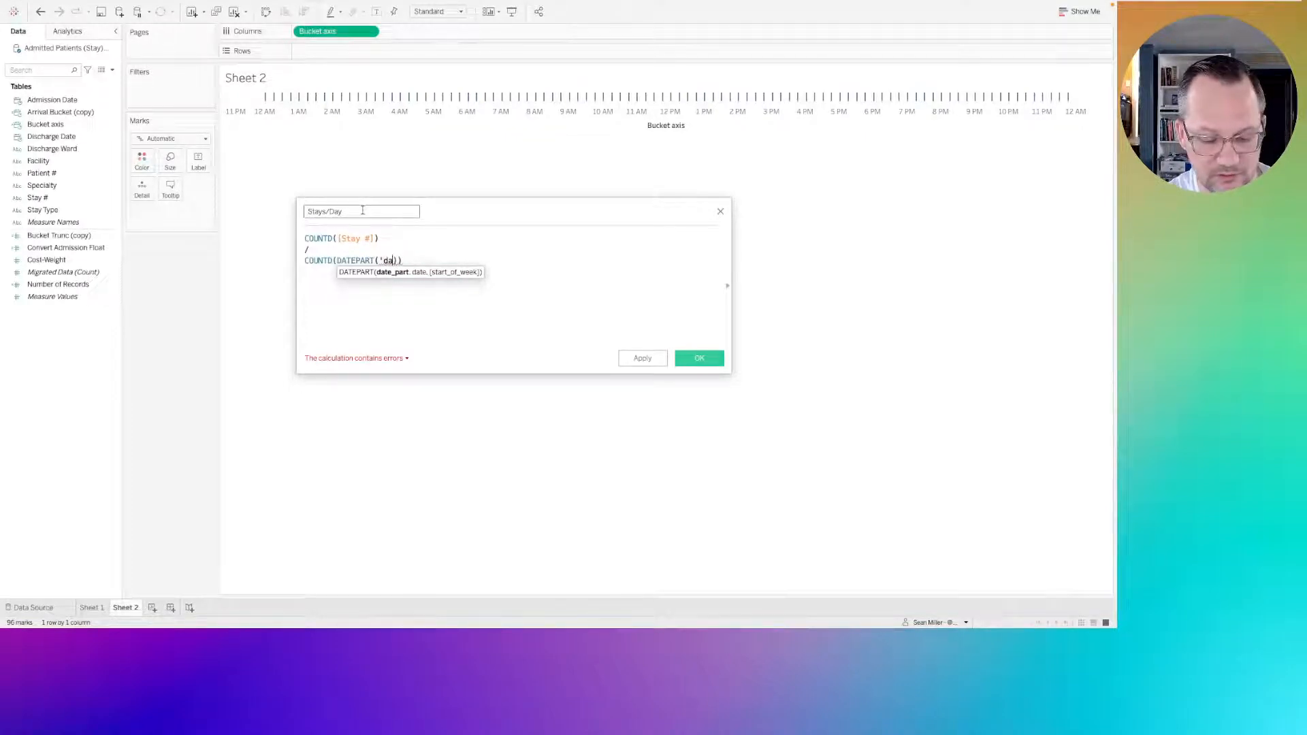
key("BackSpace")
key("BackSpace")
key("BackSpace")
key("BackSpace")
key("BackSpace")
key("BackSpace")
key("BackSpace")
key("BackSpace")
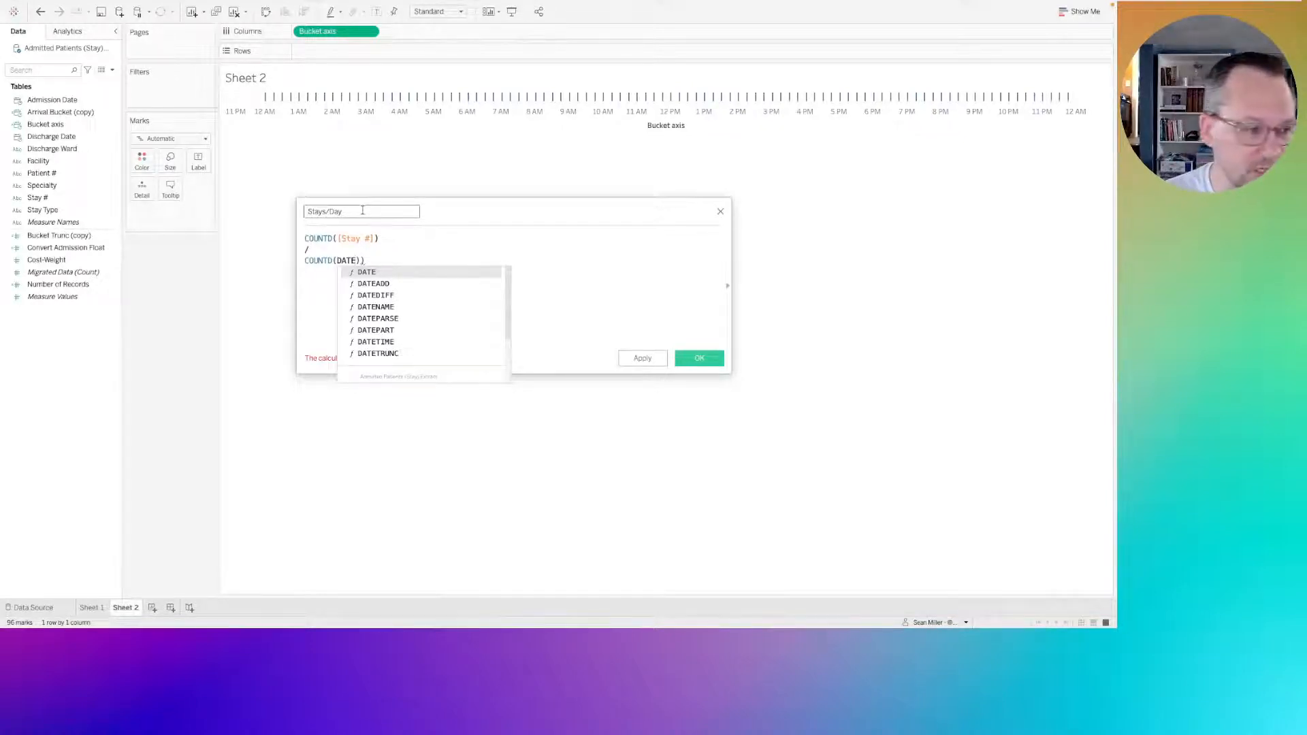
Enter DATETRUNC('day',[Admission Date]) as the argument of the denominator's COUNTD, with balanced closing parentheses.
type("t")
key("Down")
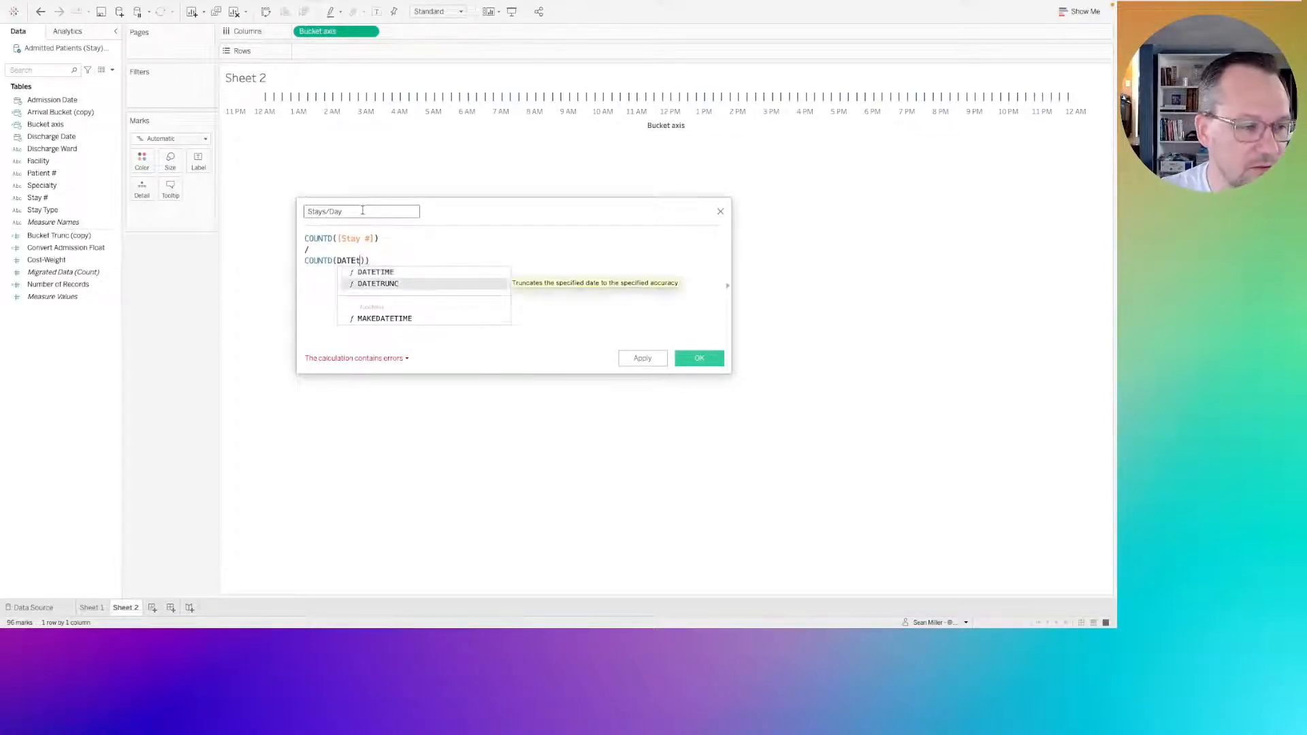
key("Return")
type("'day'")
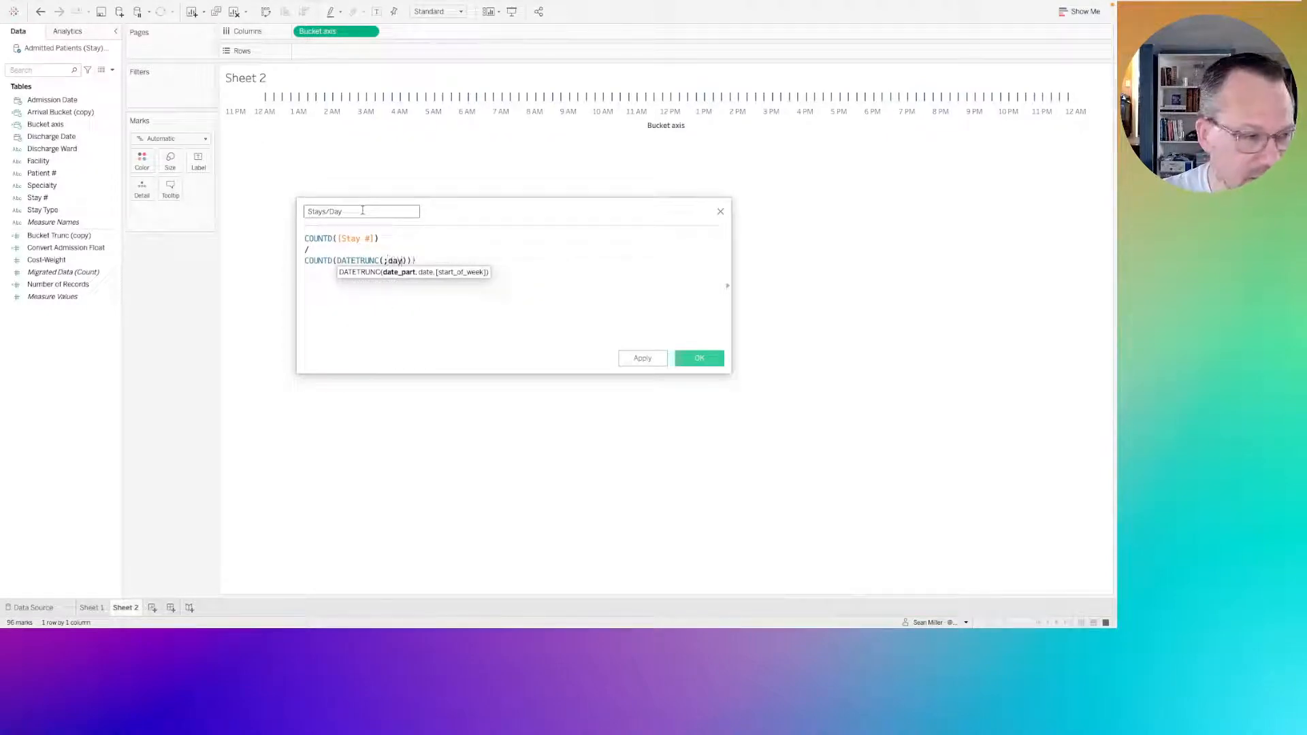
type(",")
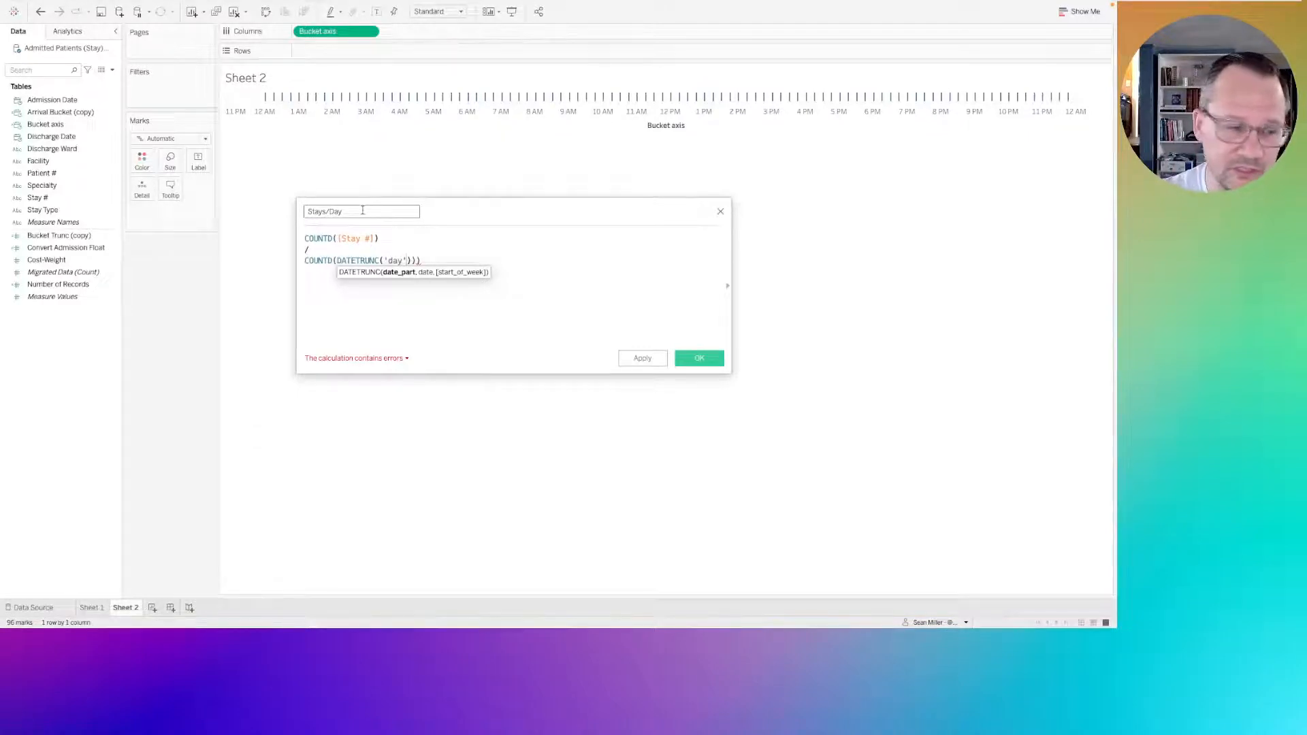
type(",")
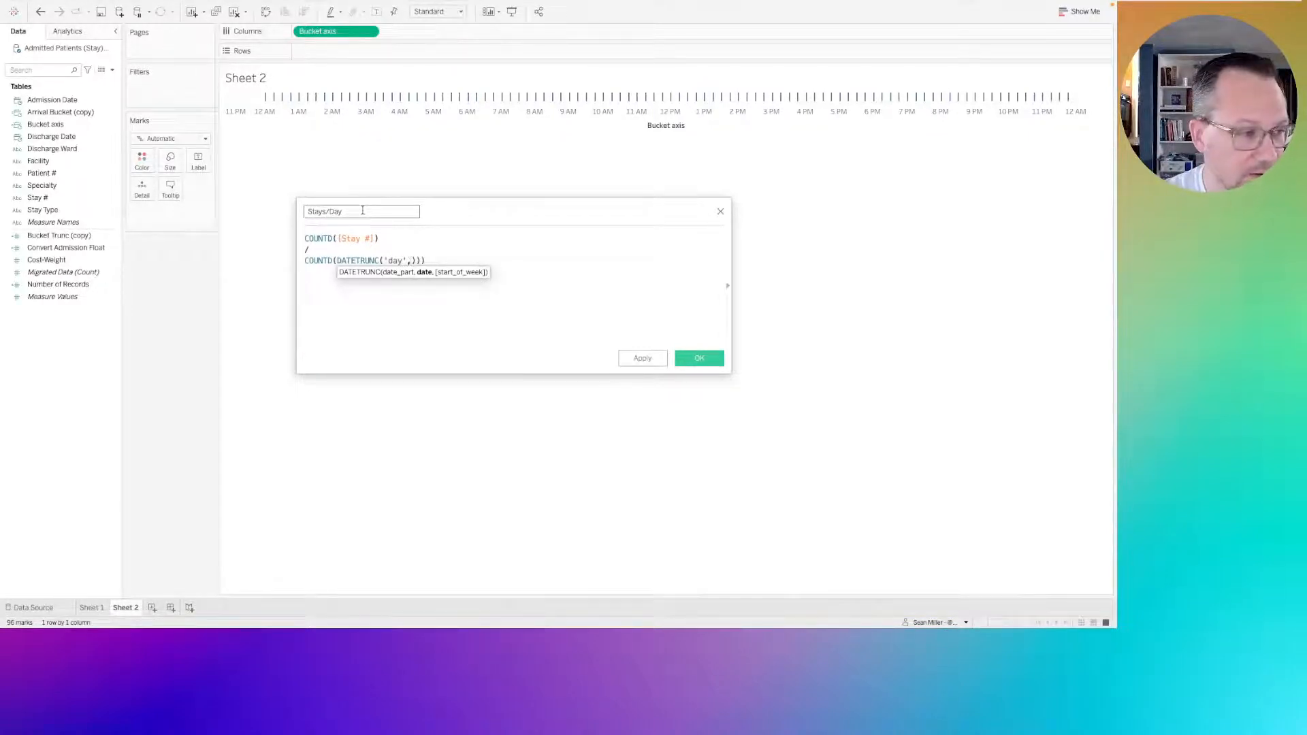
type("adm")
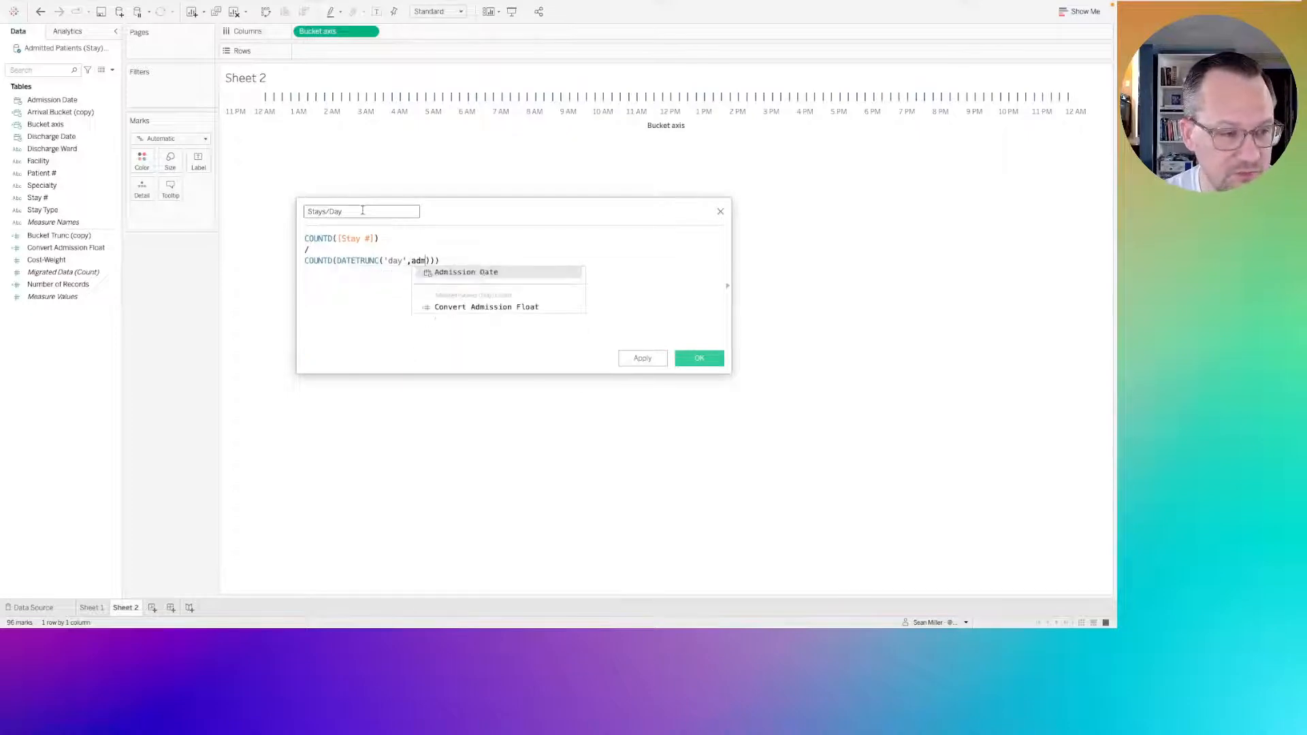
key("Return")
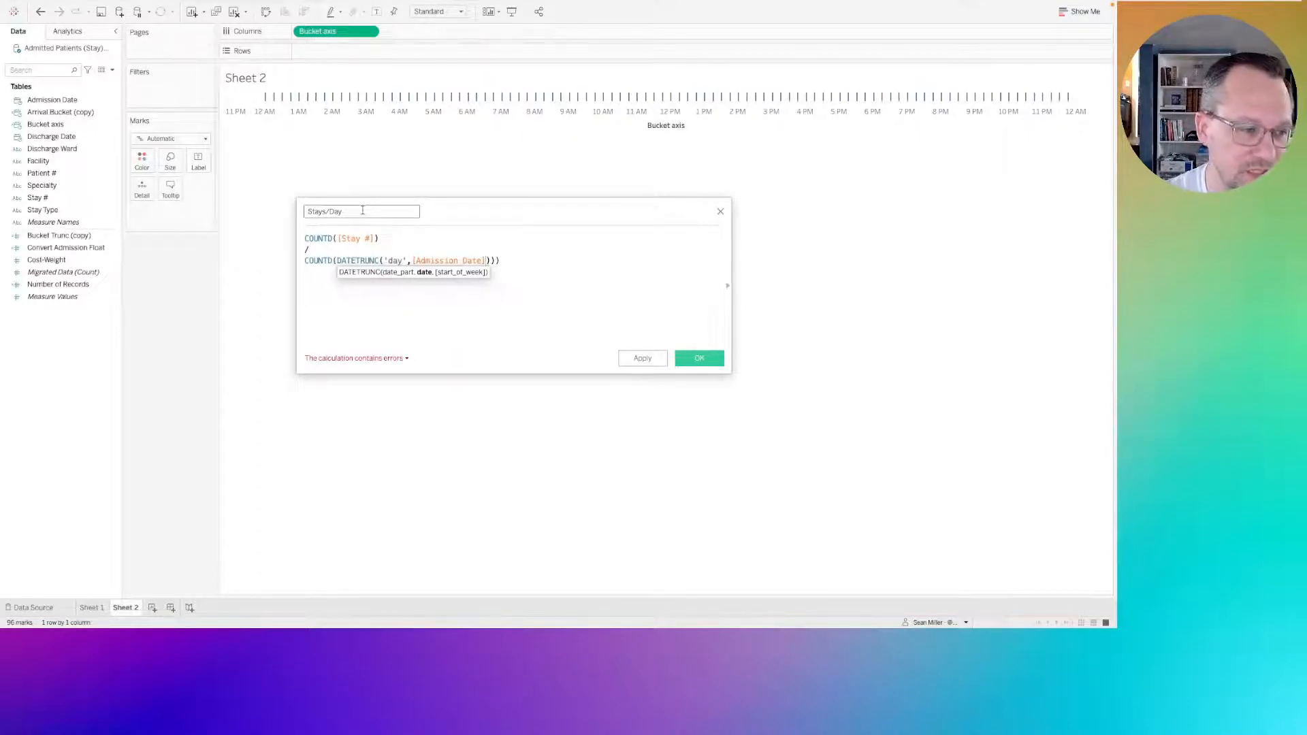
key("Delete")
key("Delete")
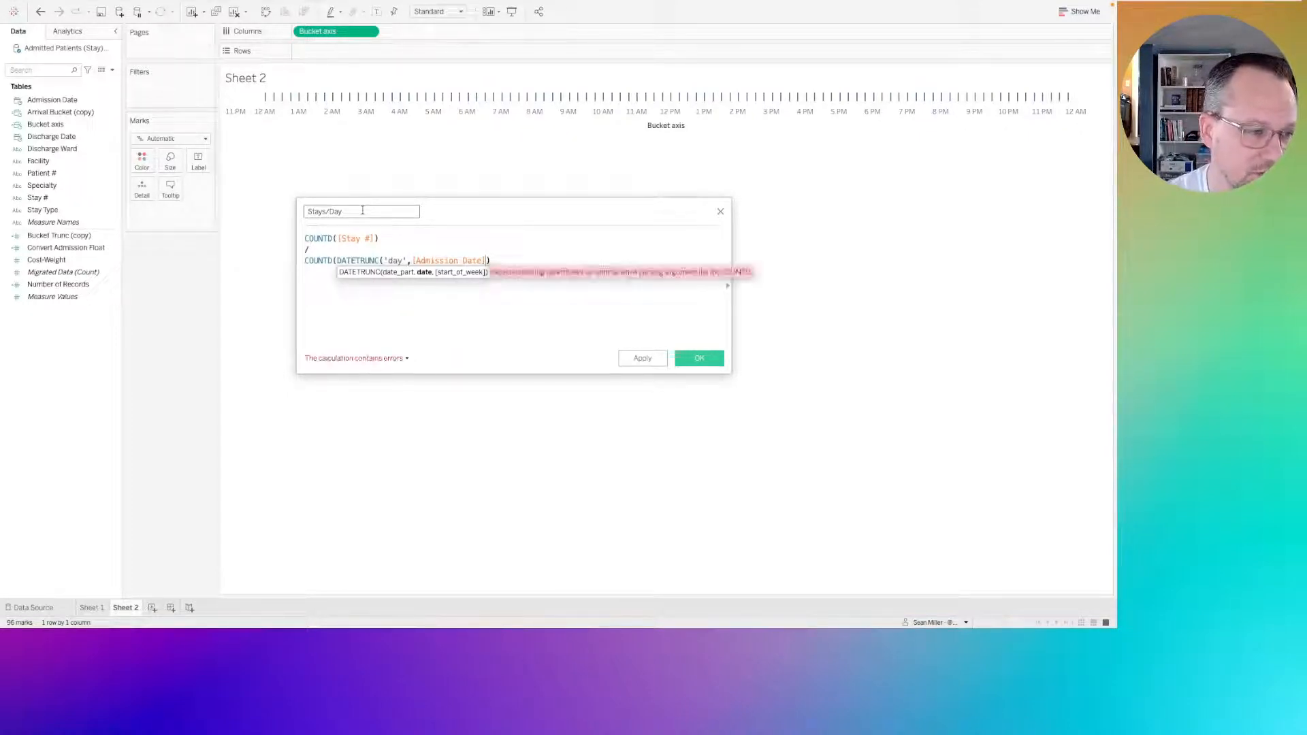
type(")")
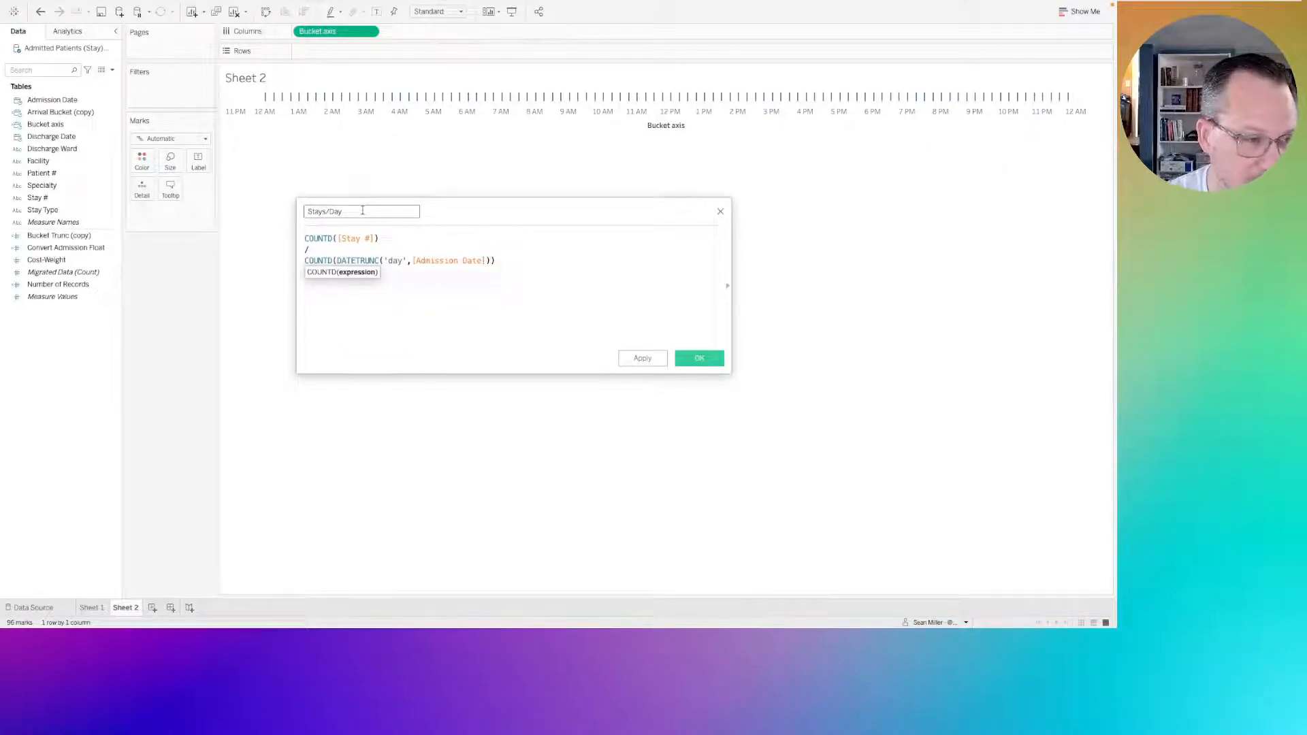
Check the distinct-day and distinct-stay parts of the formula and save the Stays/Day calculation.
left_click(378, 317)
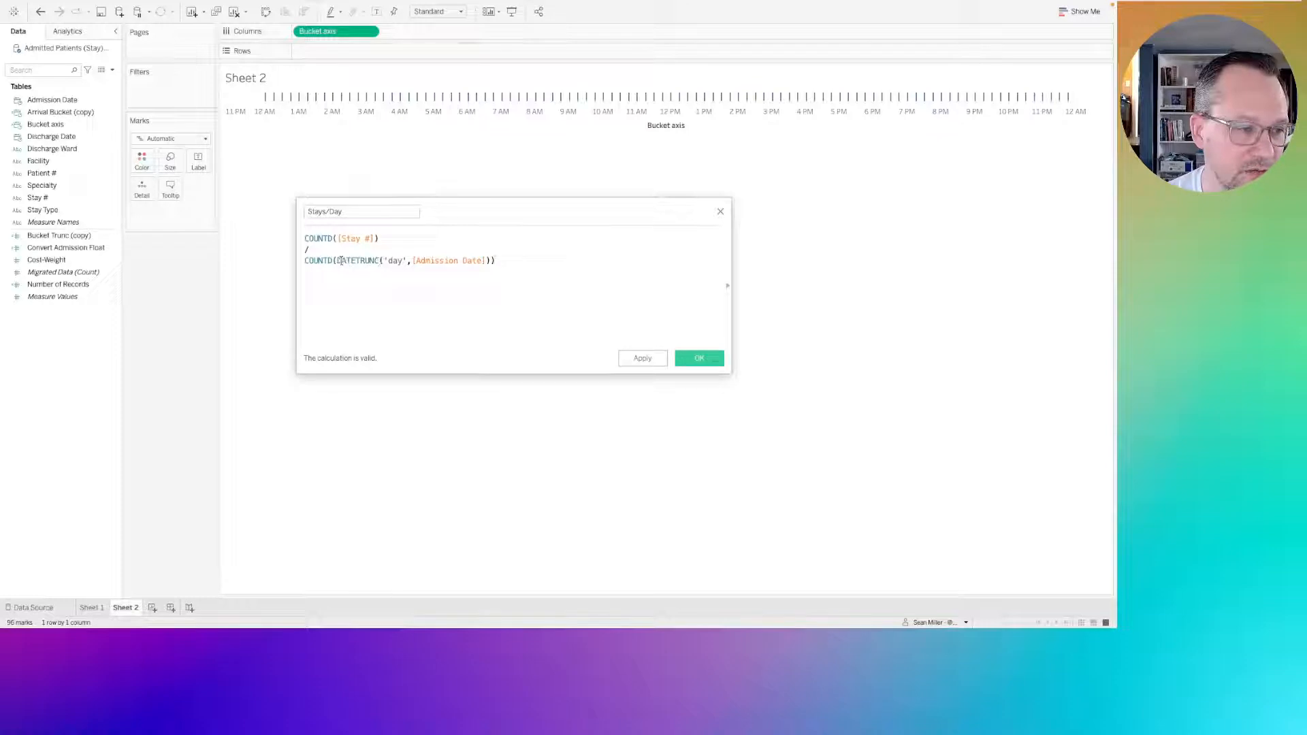
left_click_drag(337, 260, 485, 261)
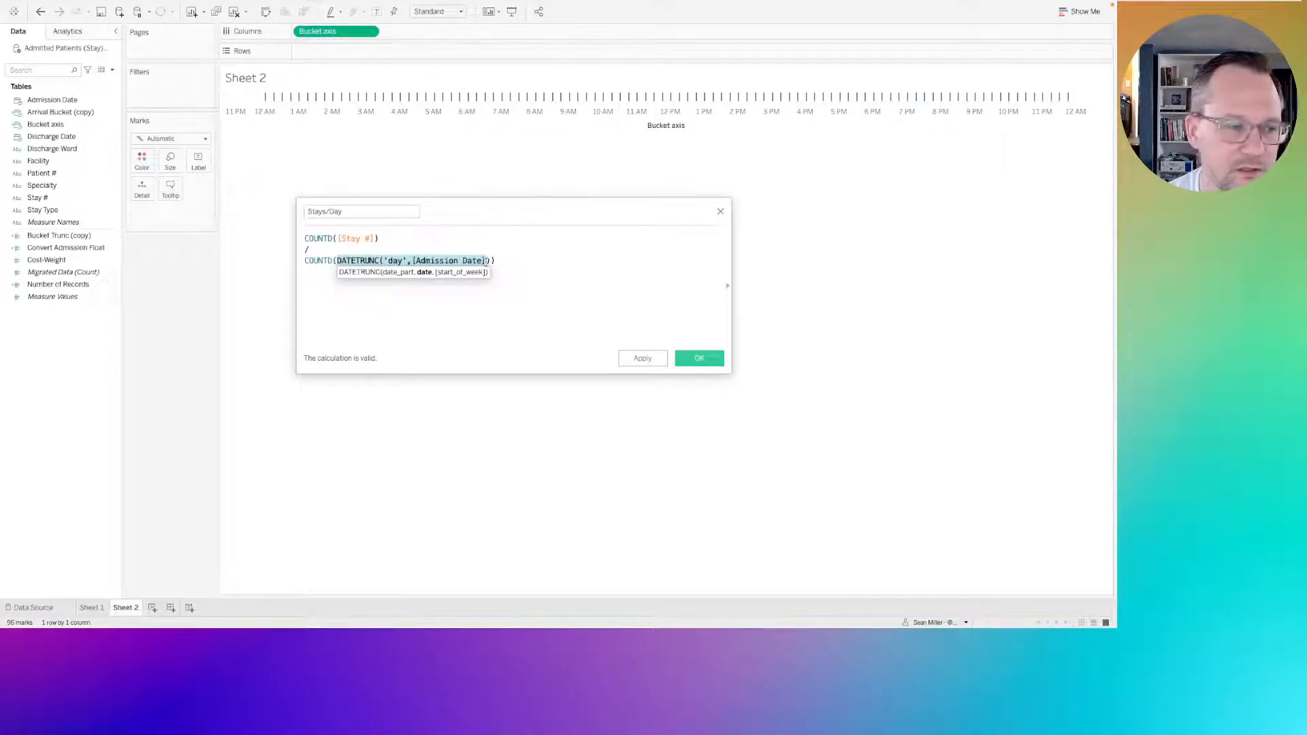
left_click_drag(319, 261, 298, 238)
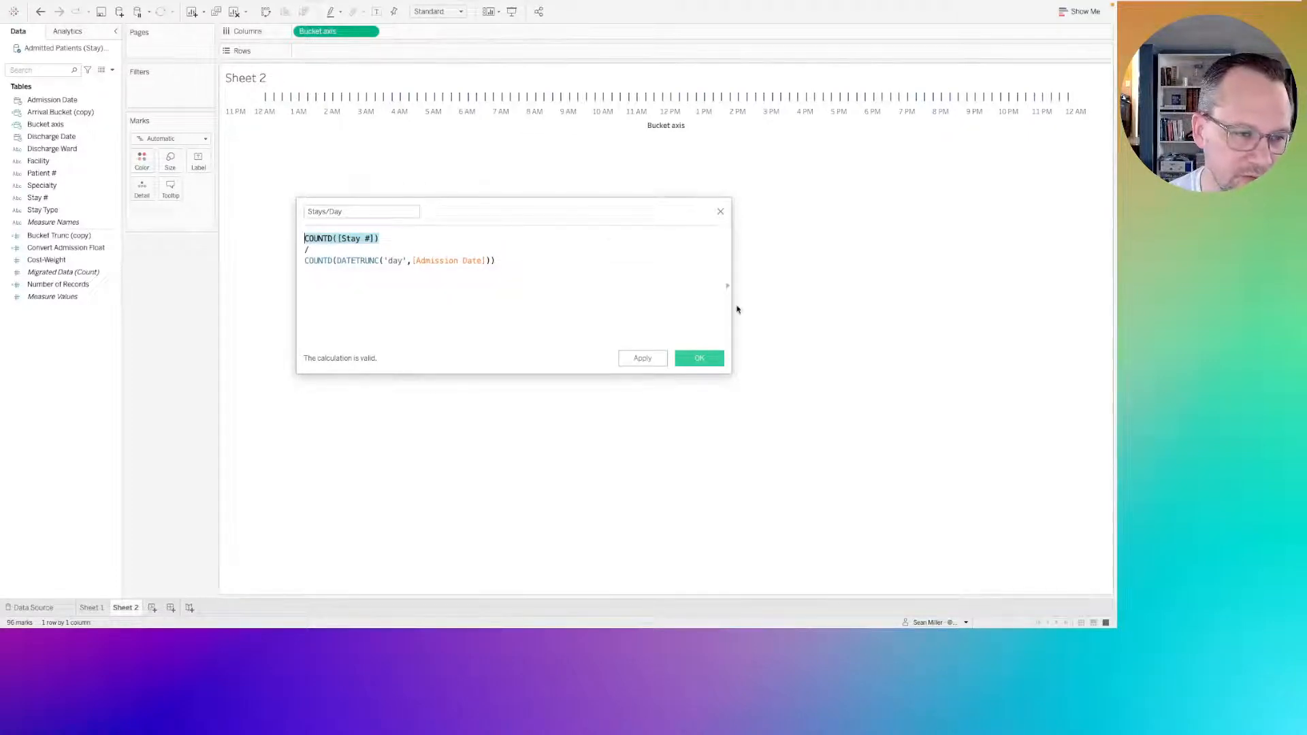
left_click(697, 359)
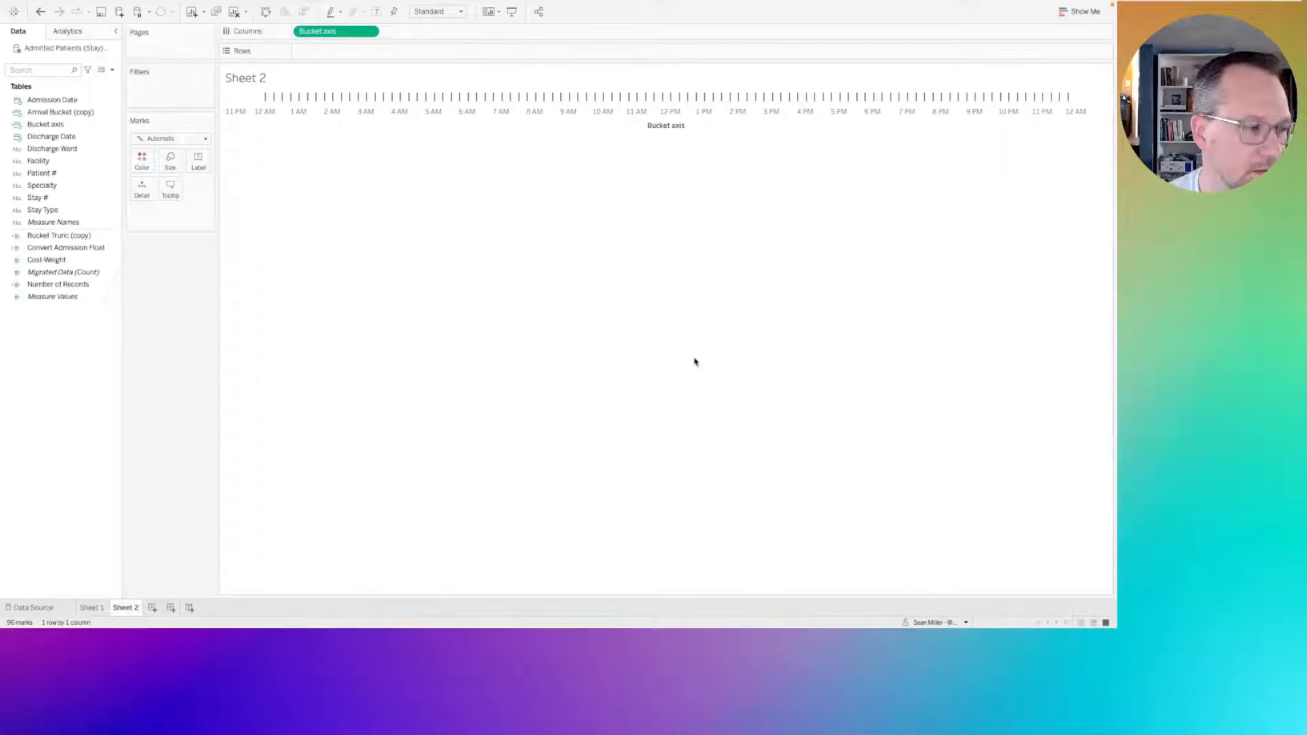
Set the default number format of Stays/Day to Number (Custom) with 1 decimal place and put the field on Rows.
right_click(51, 275)
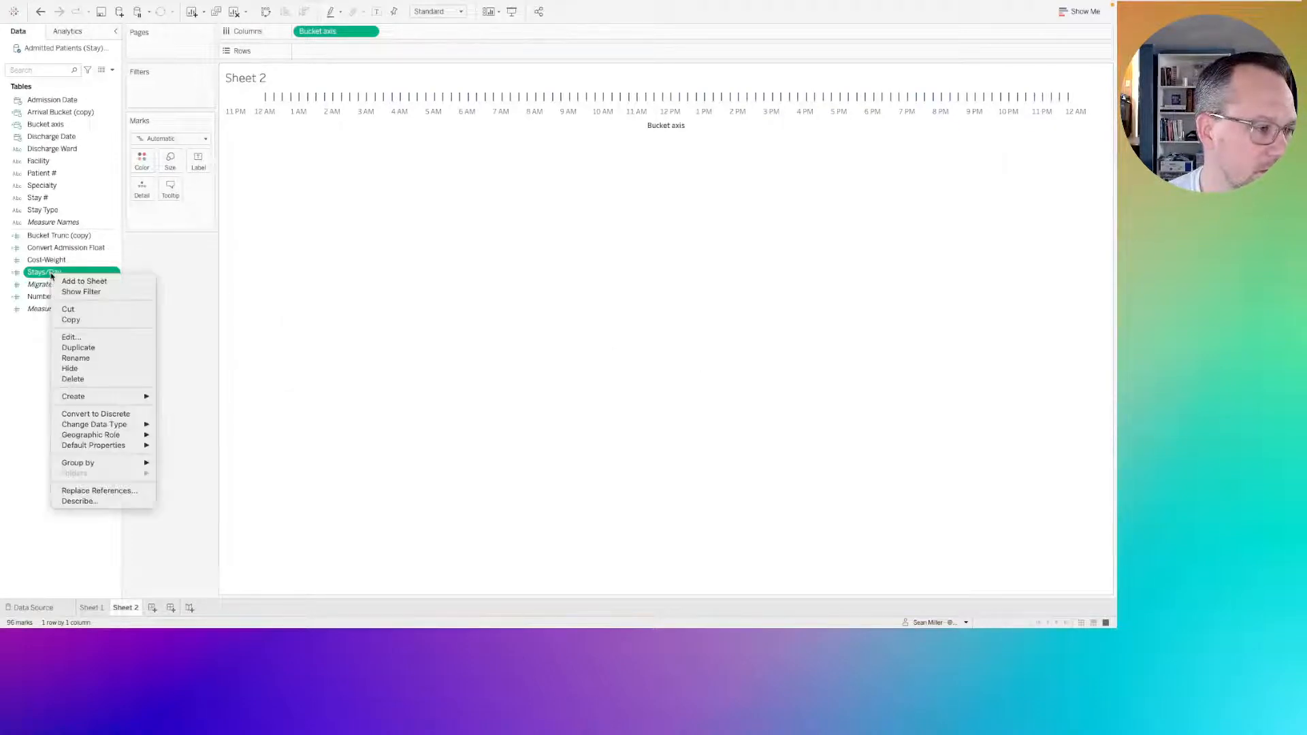
mouse_move(89, 448)
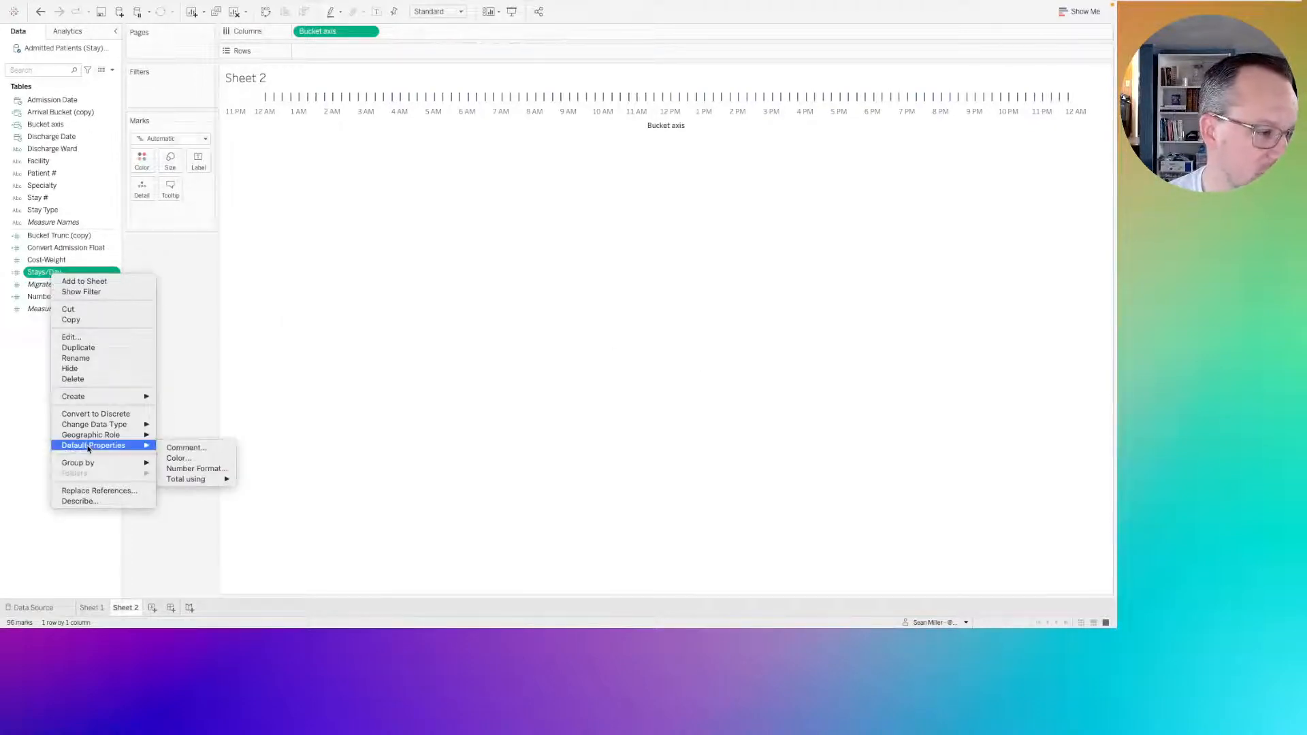
left_click(195, 468)
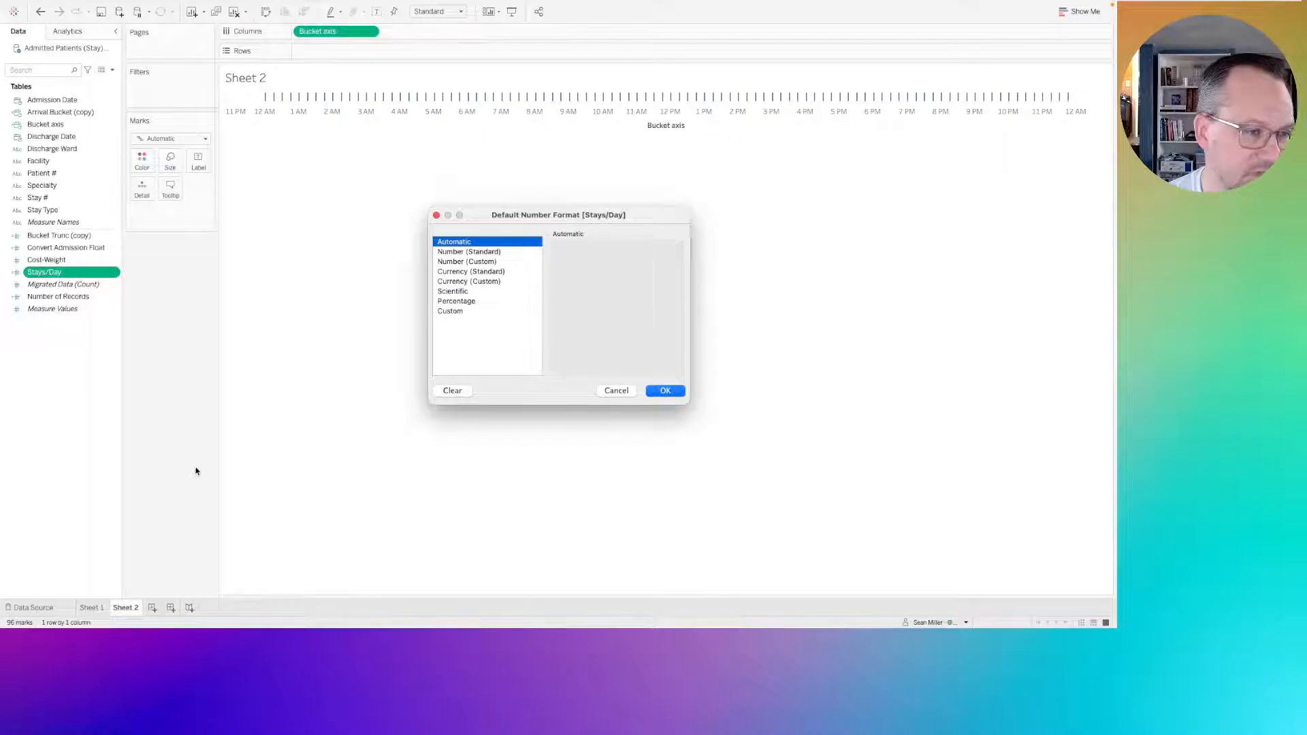
left_click(490, 262)
left_click(589, 267)
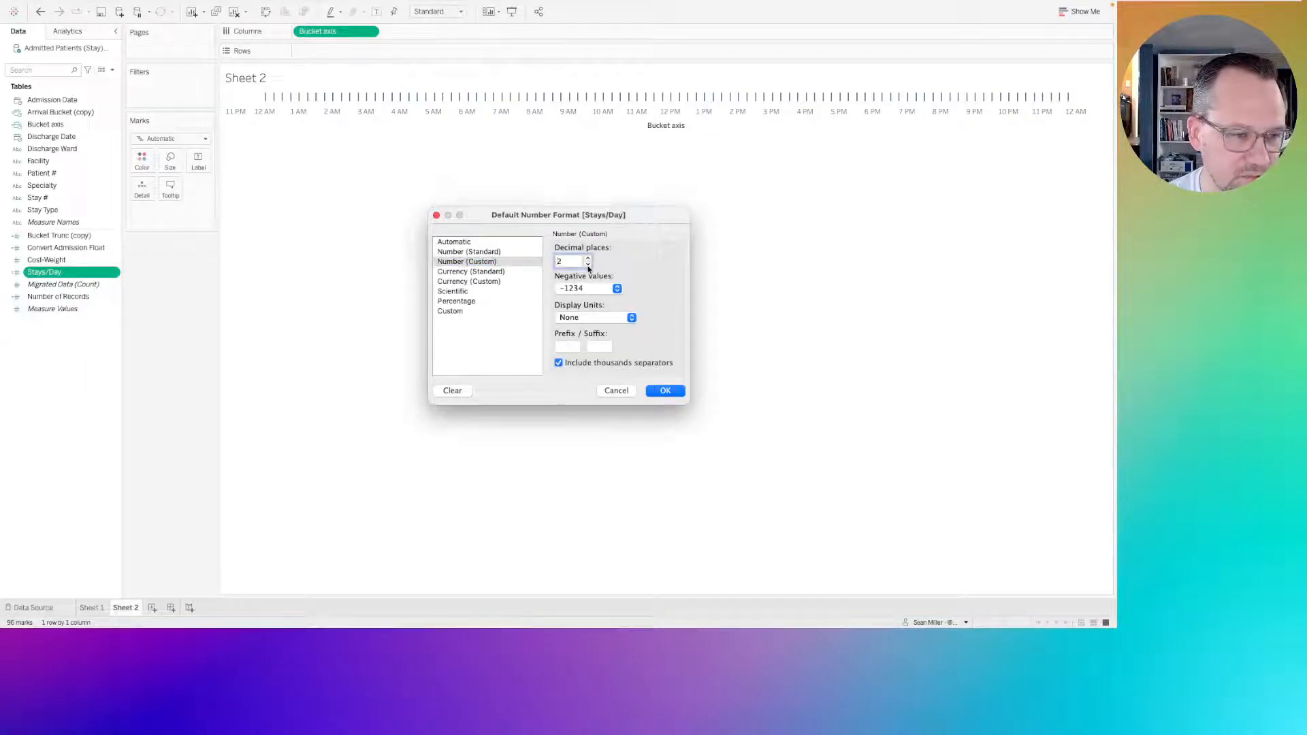
left_click(588, 265)
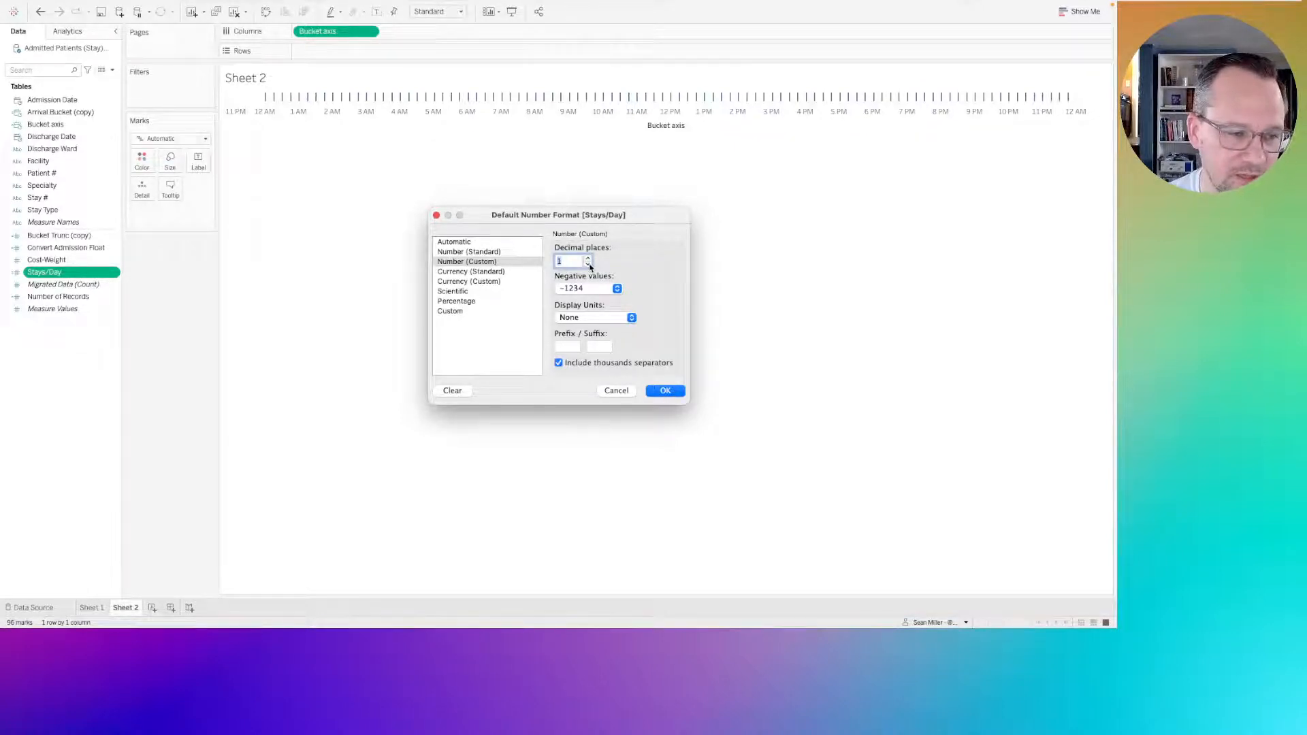
left_click(666, 393)
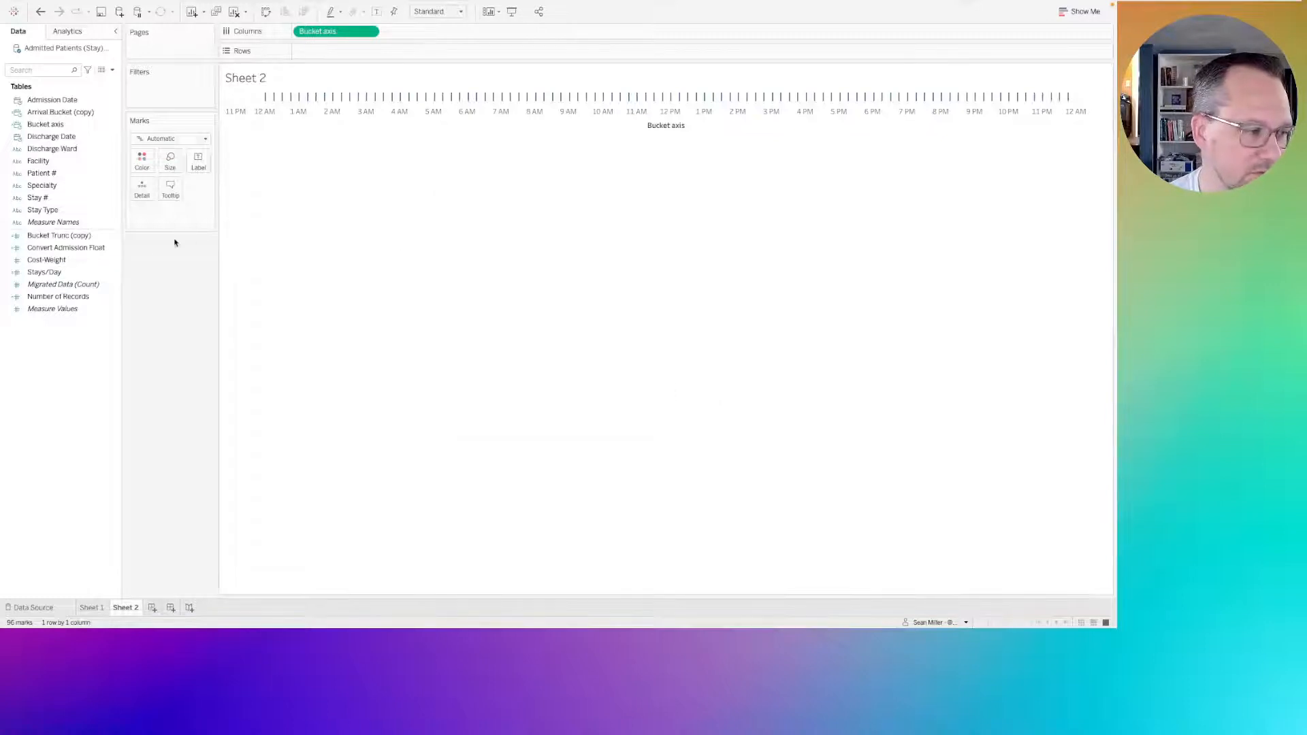
left_click_drag(55, 276, 347, 54)
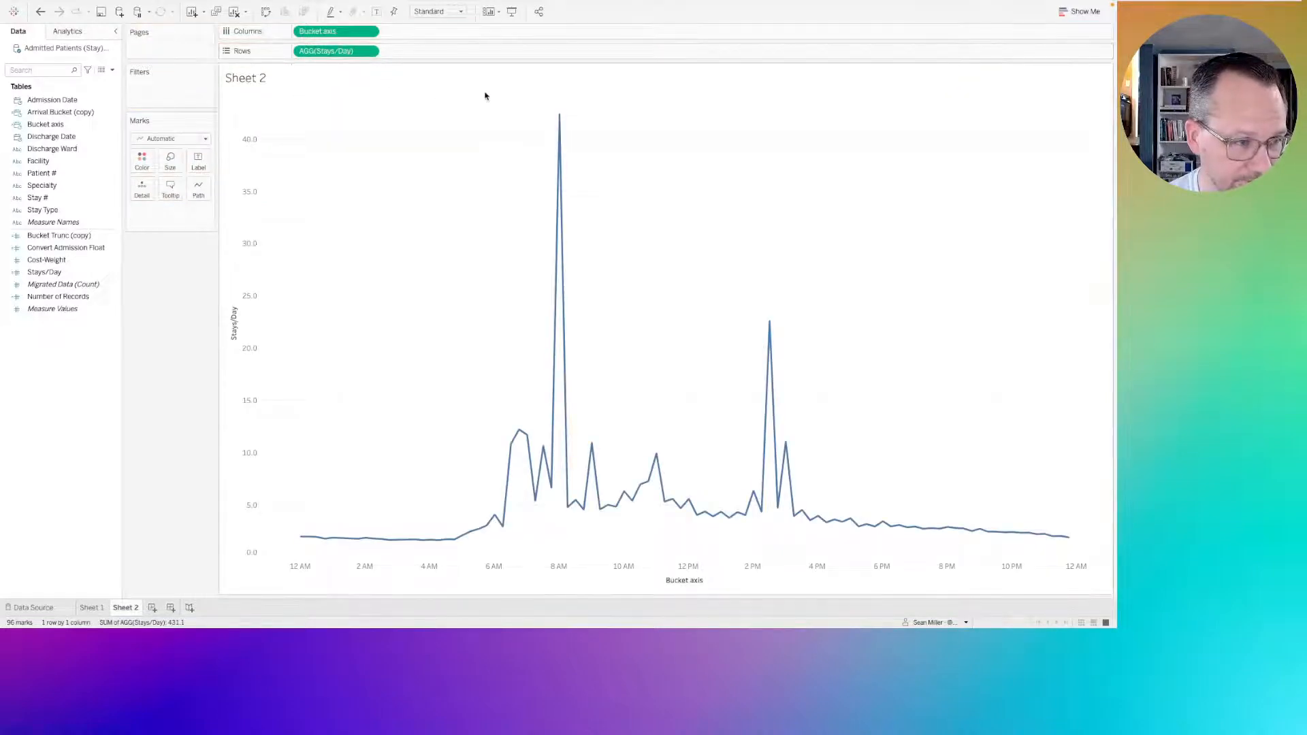
Change the Stays/Day mark type to Bar and narrow the bars to the midpoint of the manual size range, leaving gaps between them.
mouse_move(562, 117)
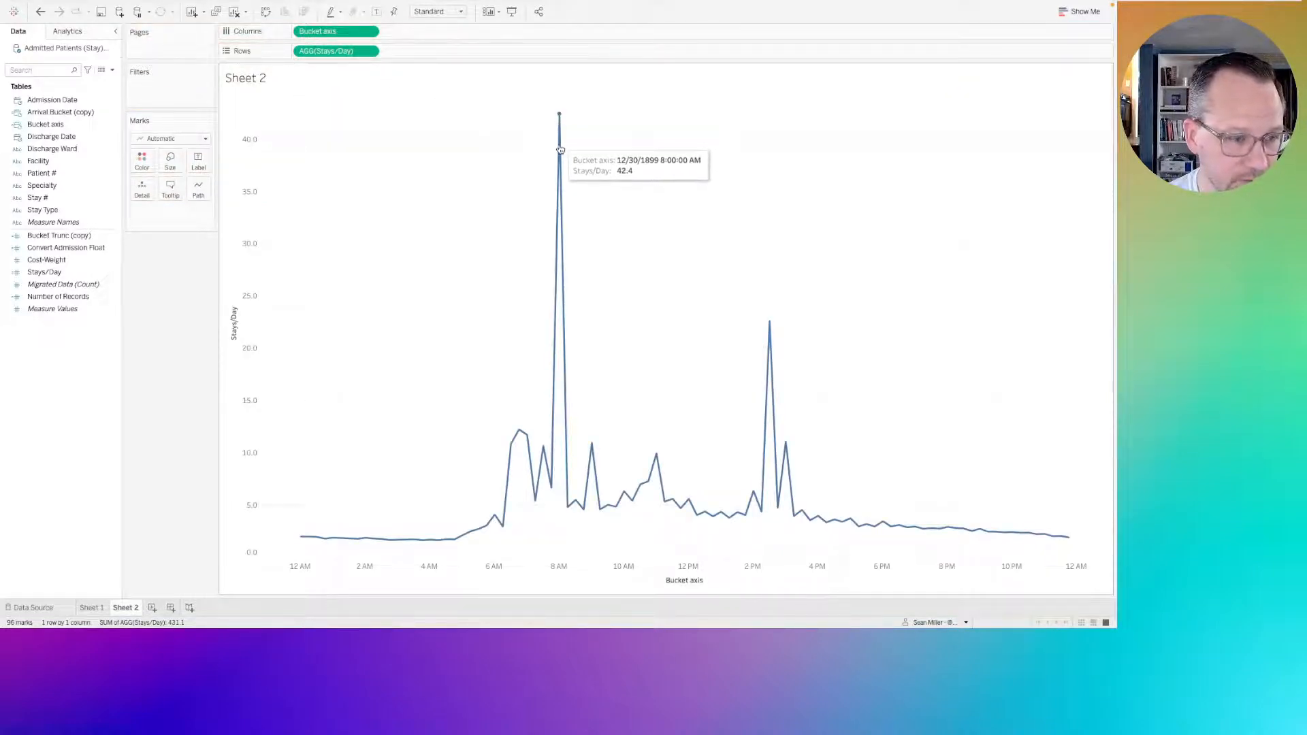
mouse_move(520, 434)
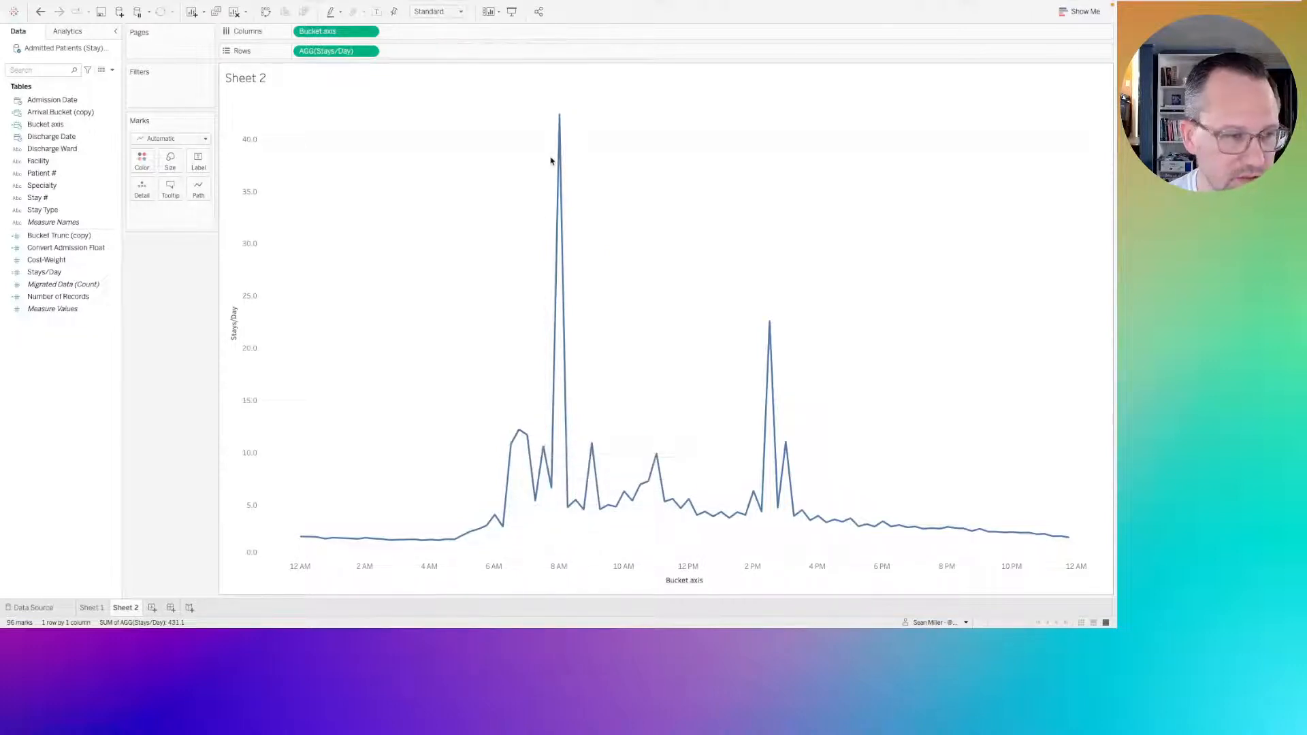
left_click(161, 140)
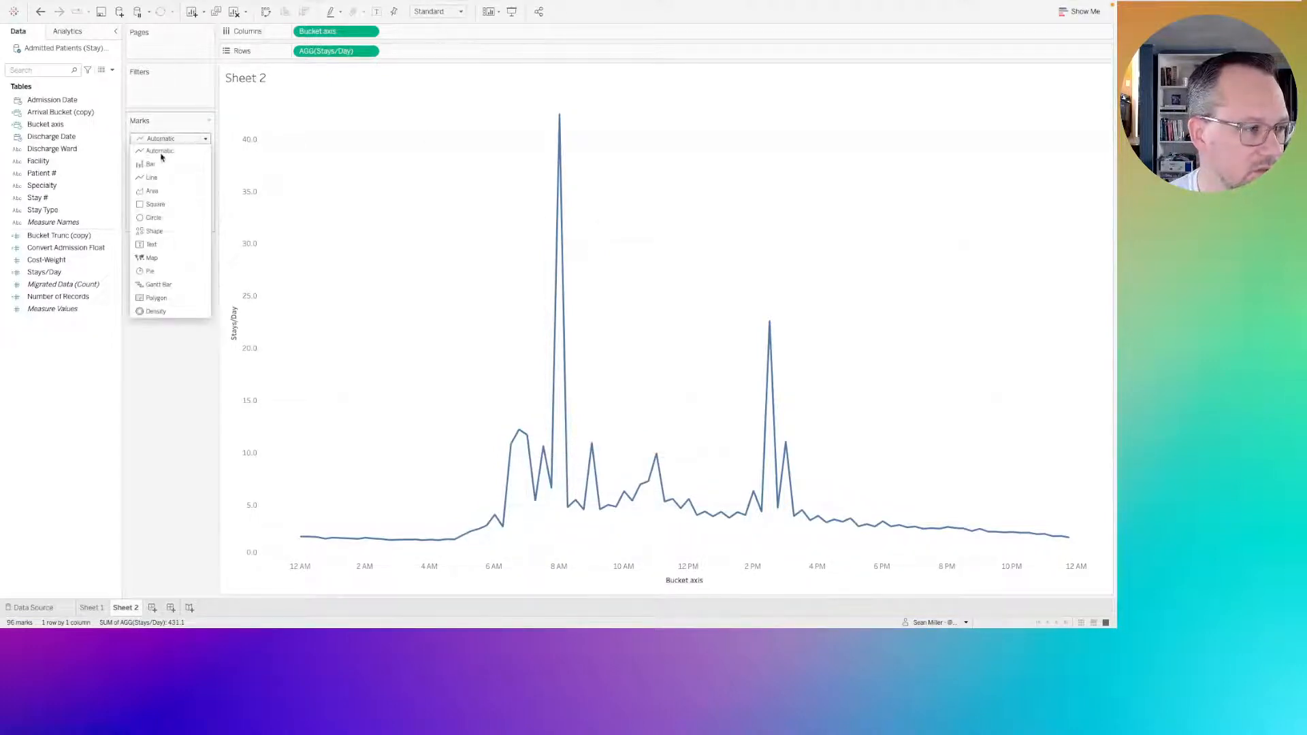
left_click(161, 164)
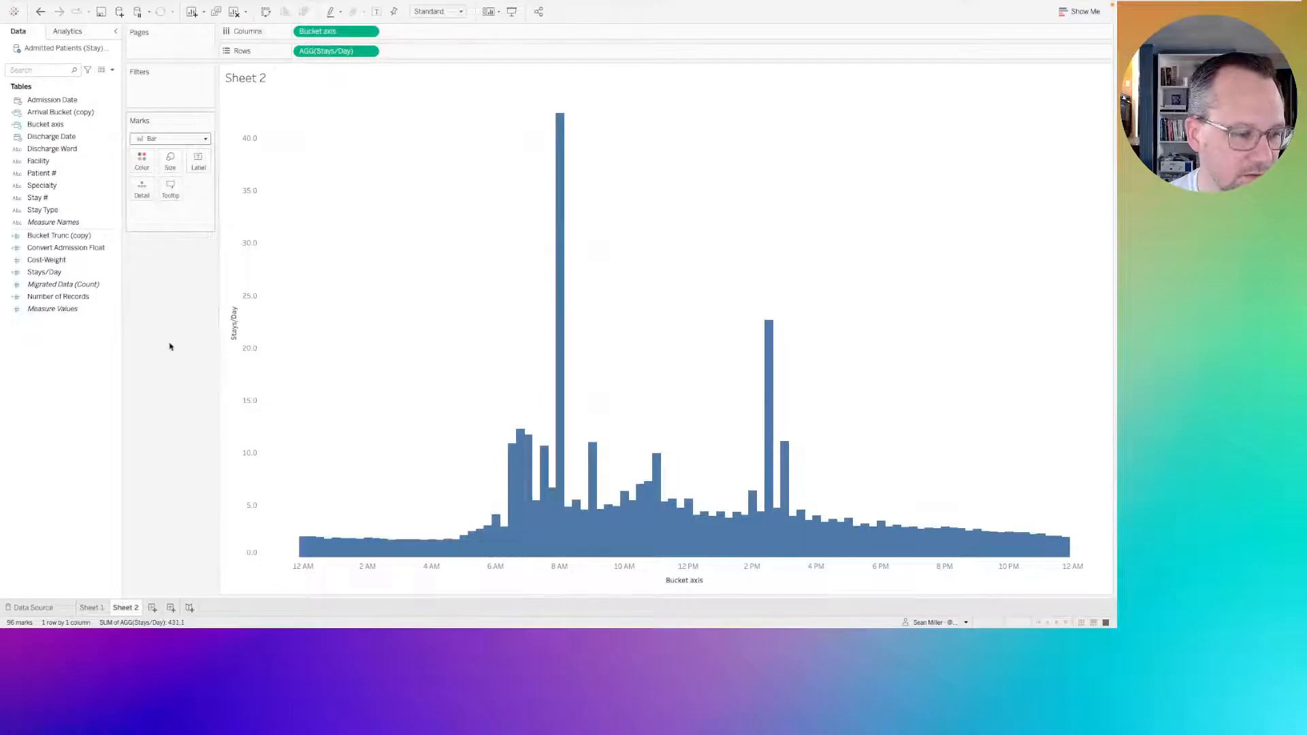
left_click(171, 164)
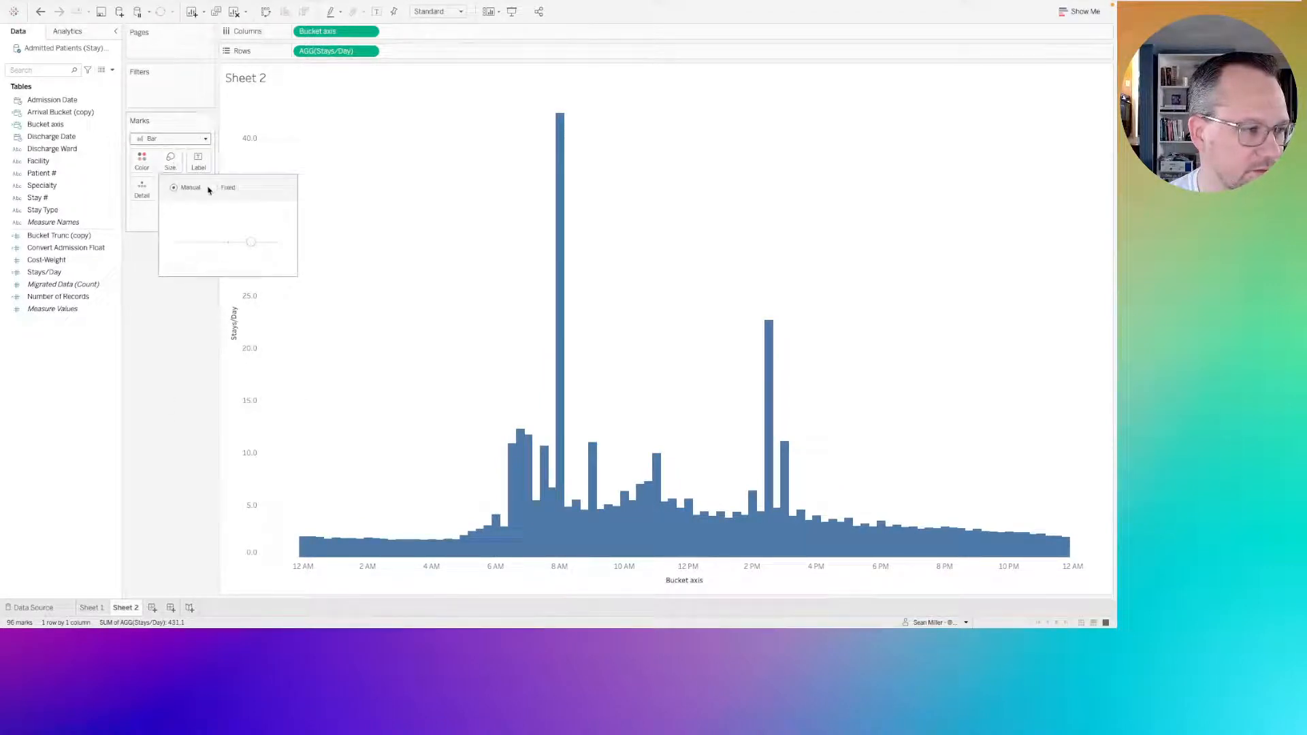
left_click(229, 244)
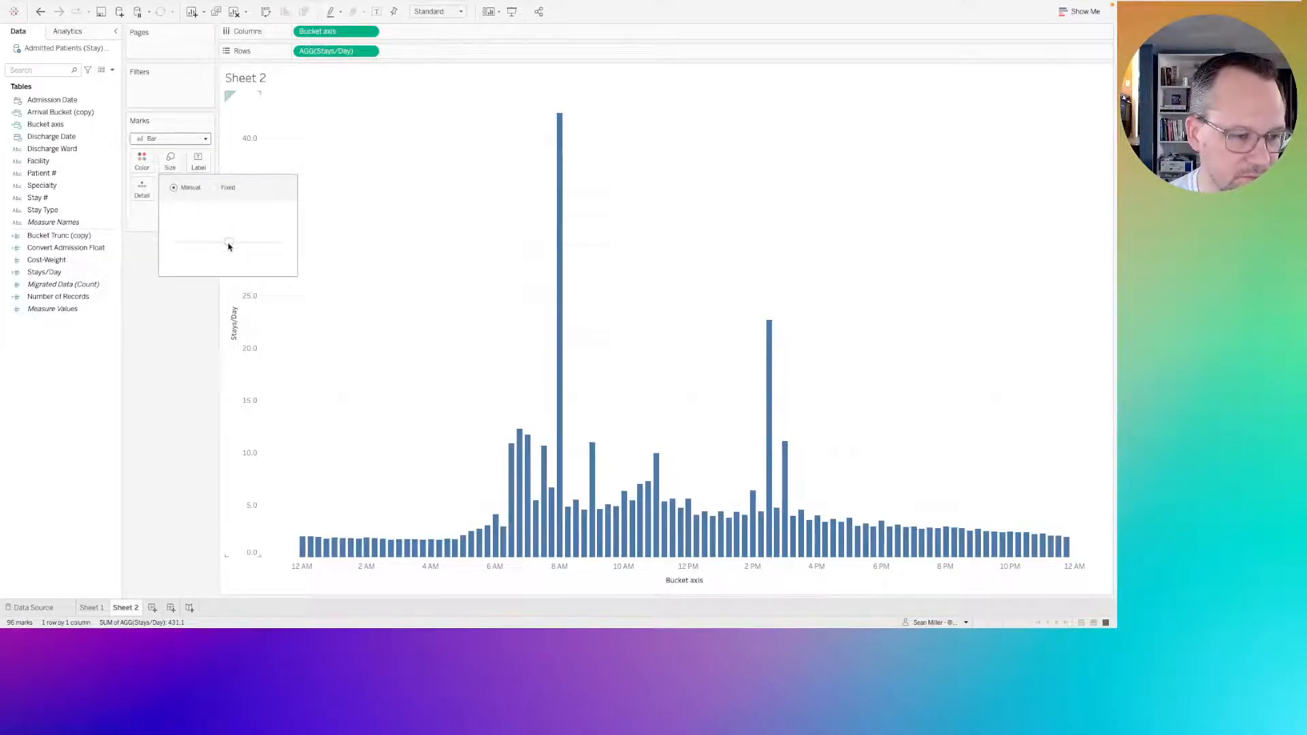
left_click_drag(229, 243, 228, 257)
left_click(166, 472)
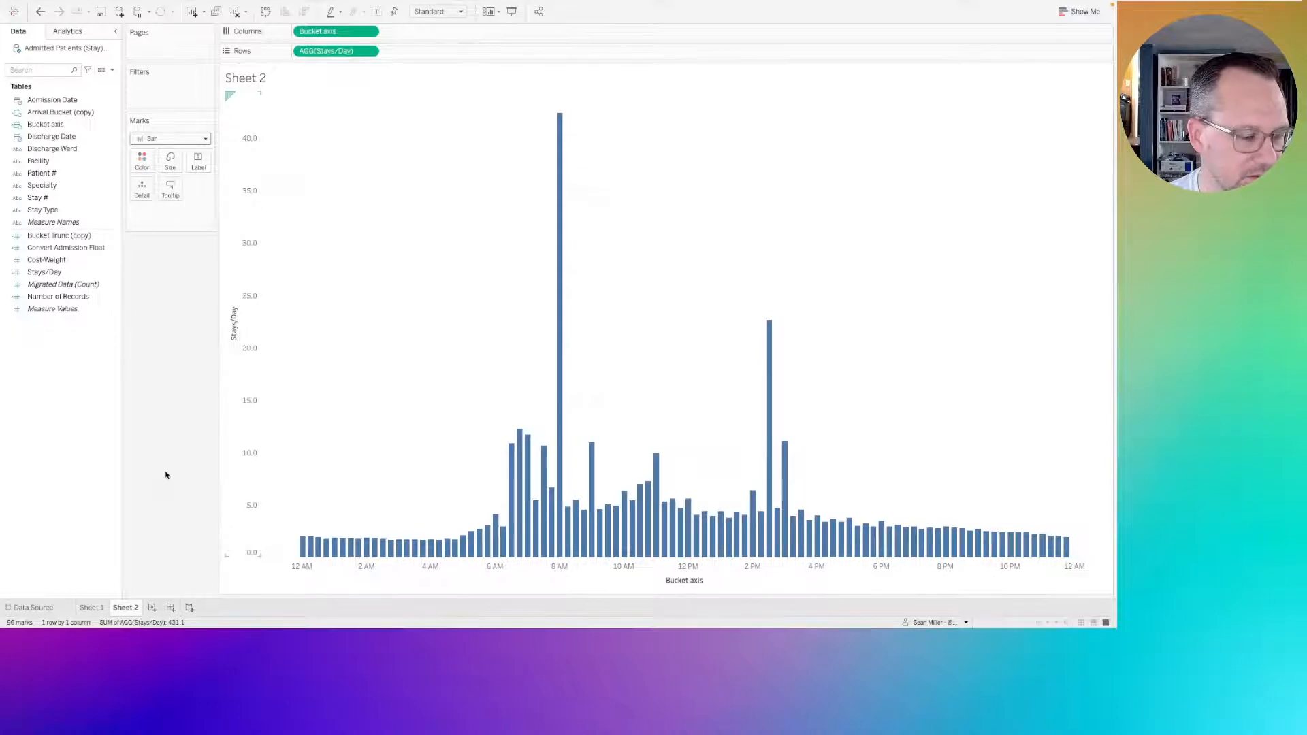
Reload the published #WOW2022 Week 9 viz in Firefox and compare its morning and 2:30 PM peaks with the Tableau chart.
mouse_move(560, 141)
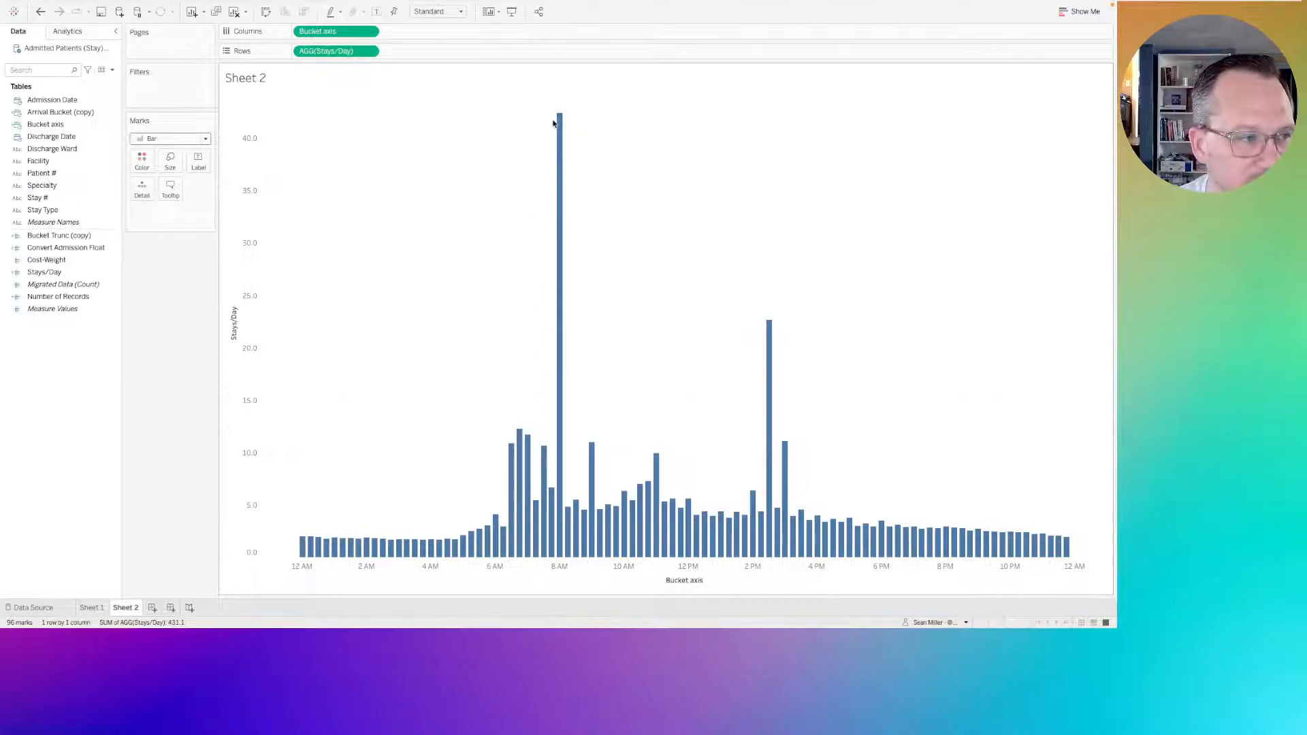
key("super+Tab")
left_click(248, 28)
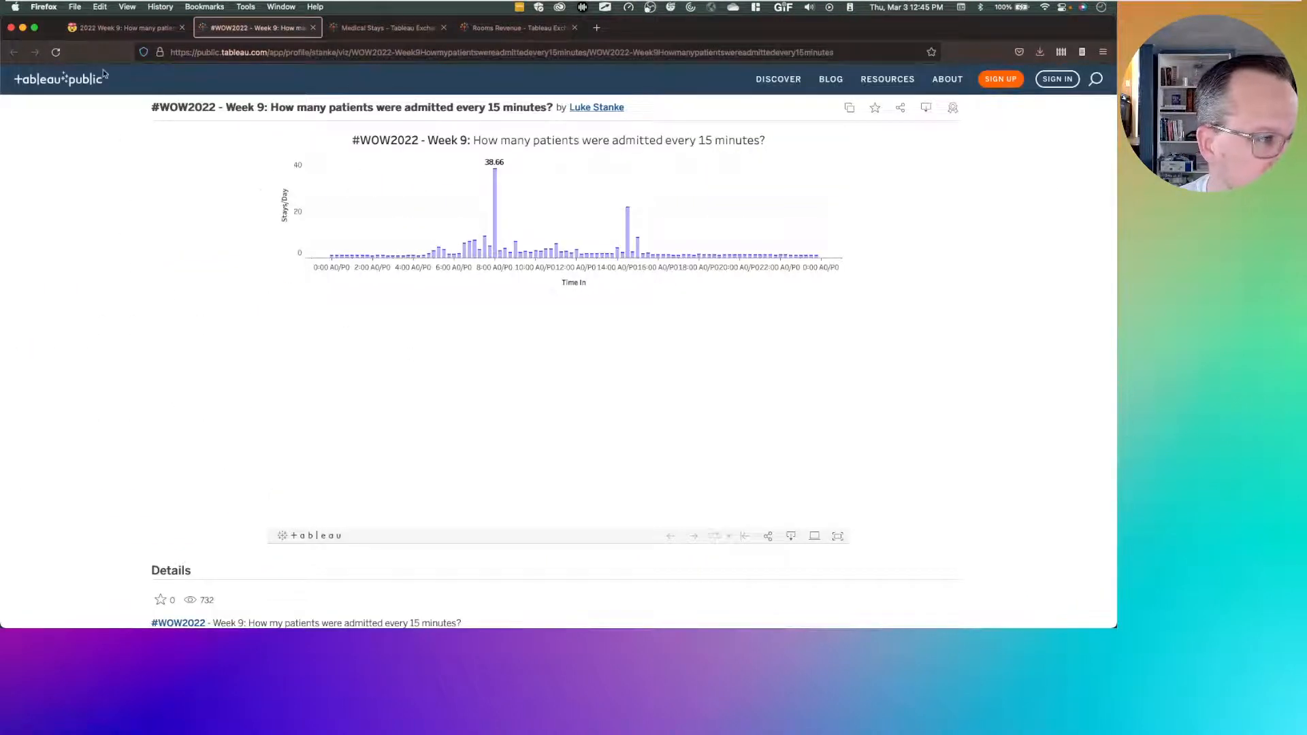
key("super+r")
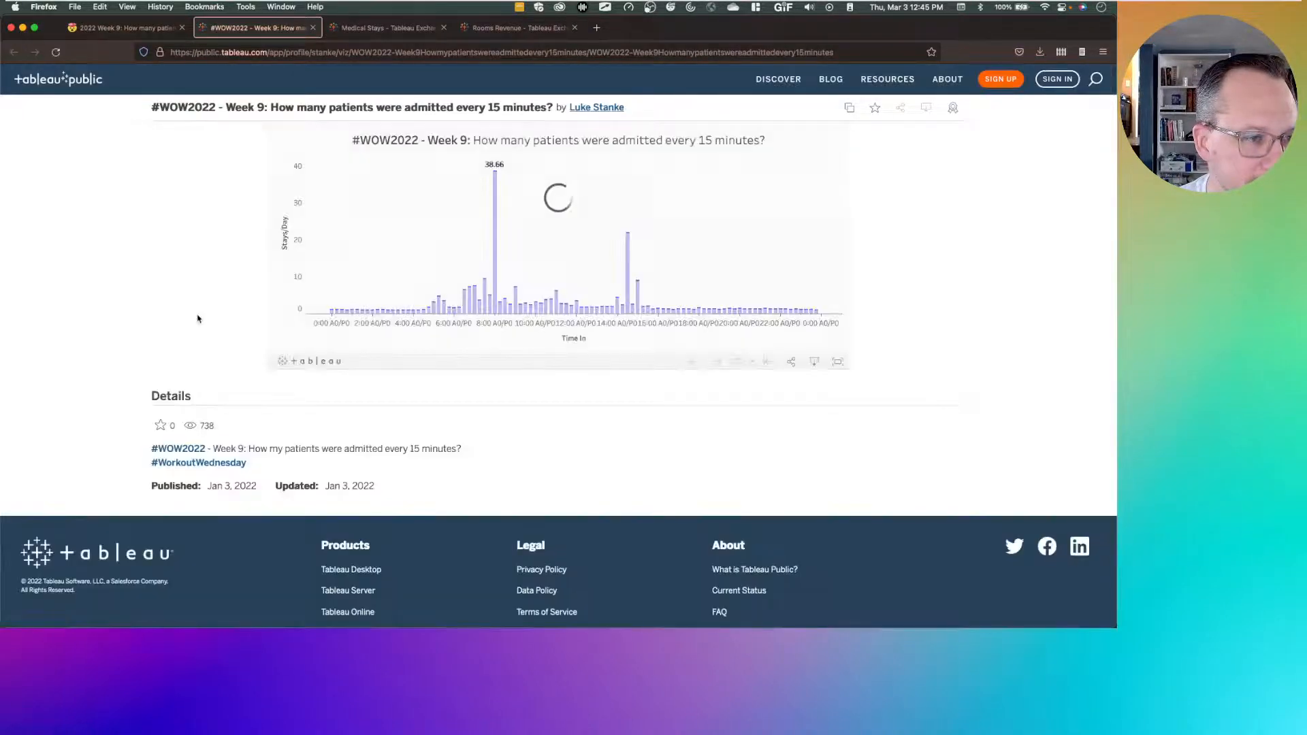
mouse_move(496, 172)
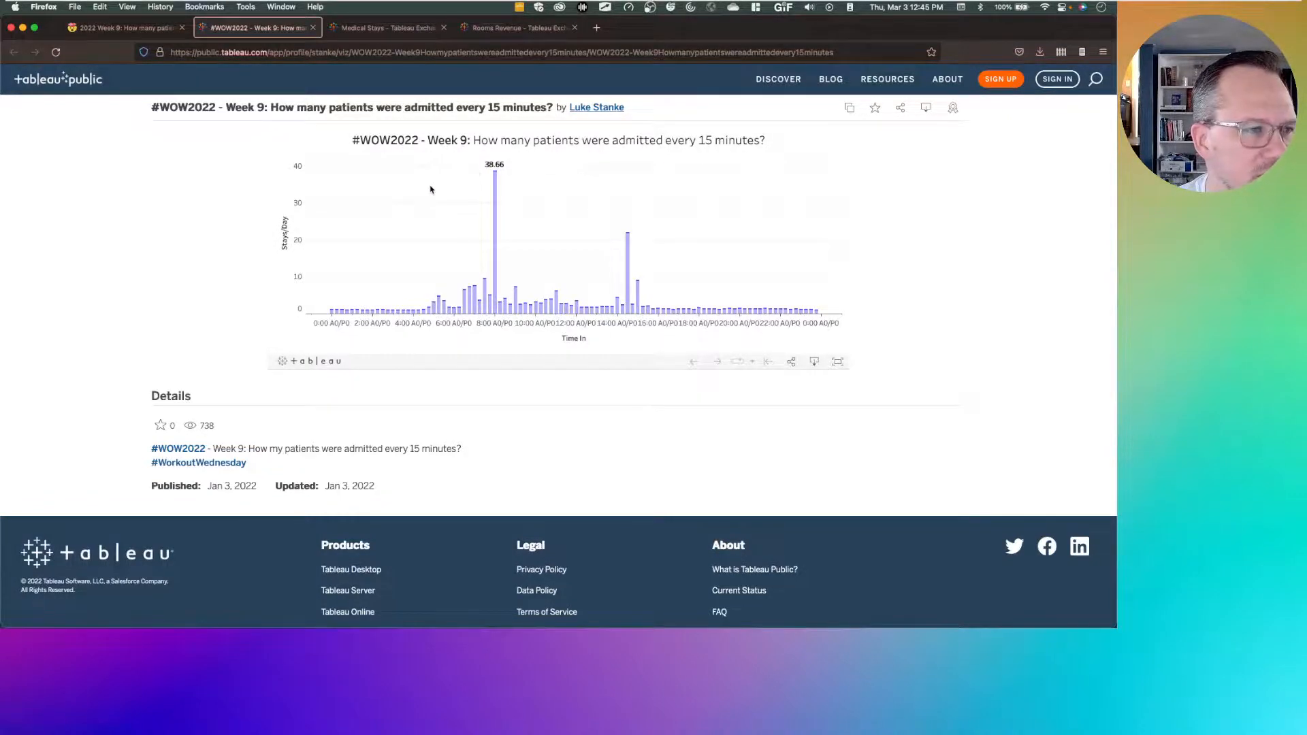
key("ctrl+Right")
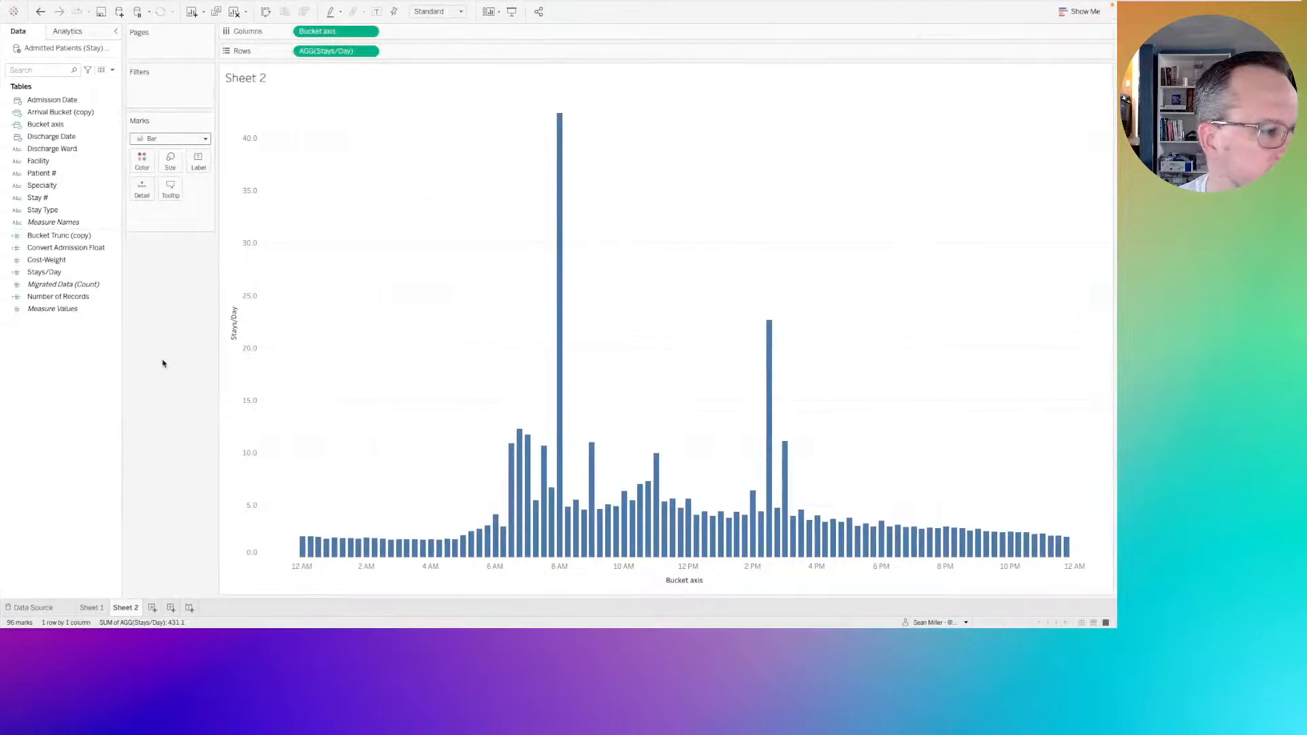
mouse_move(562, 128)
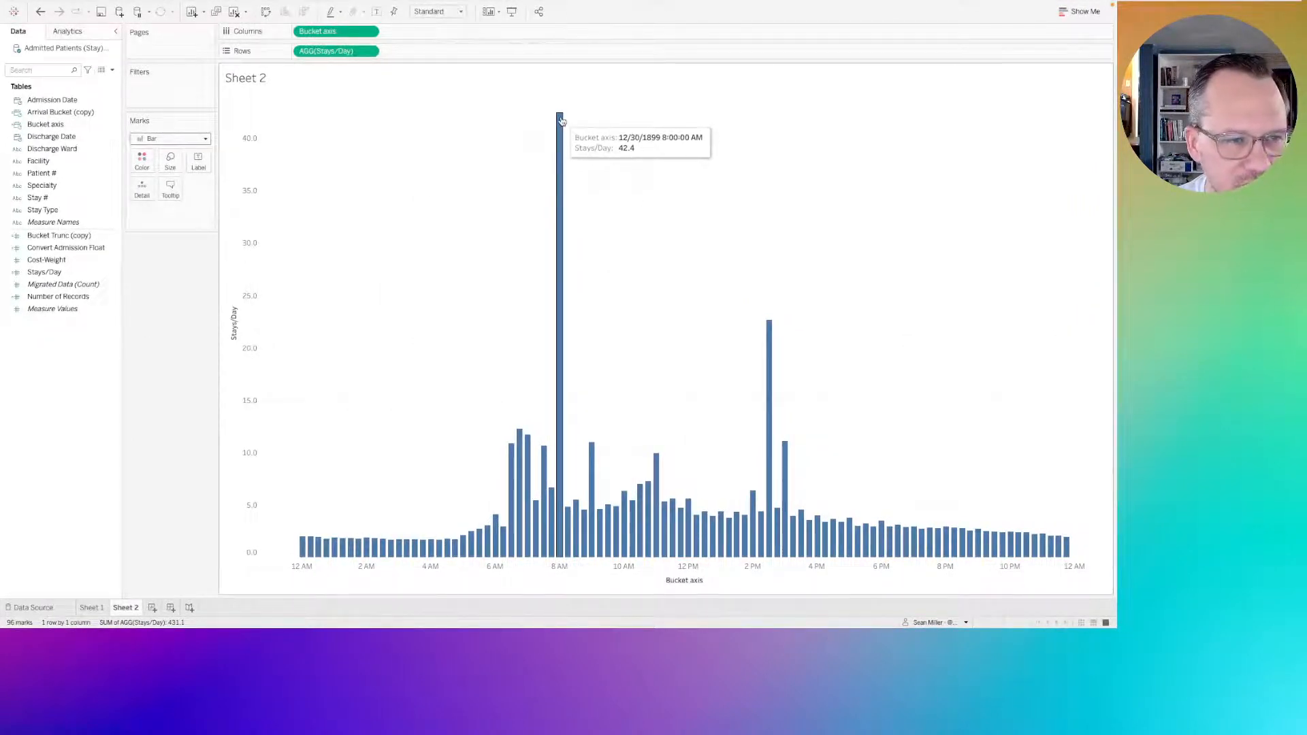
key("ctrl+Left")
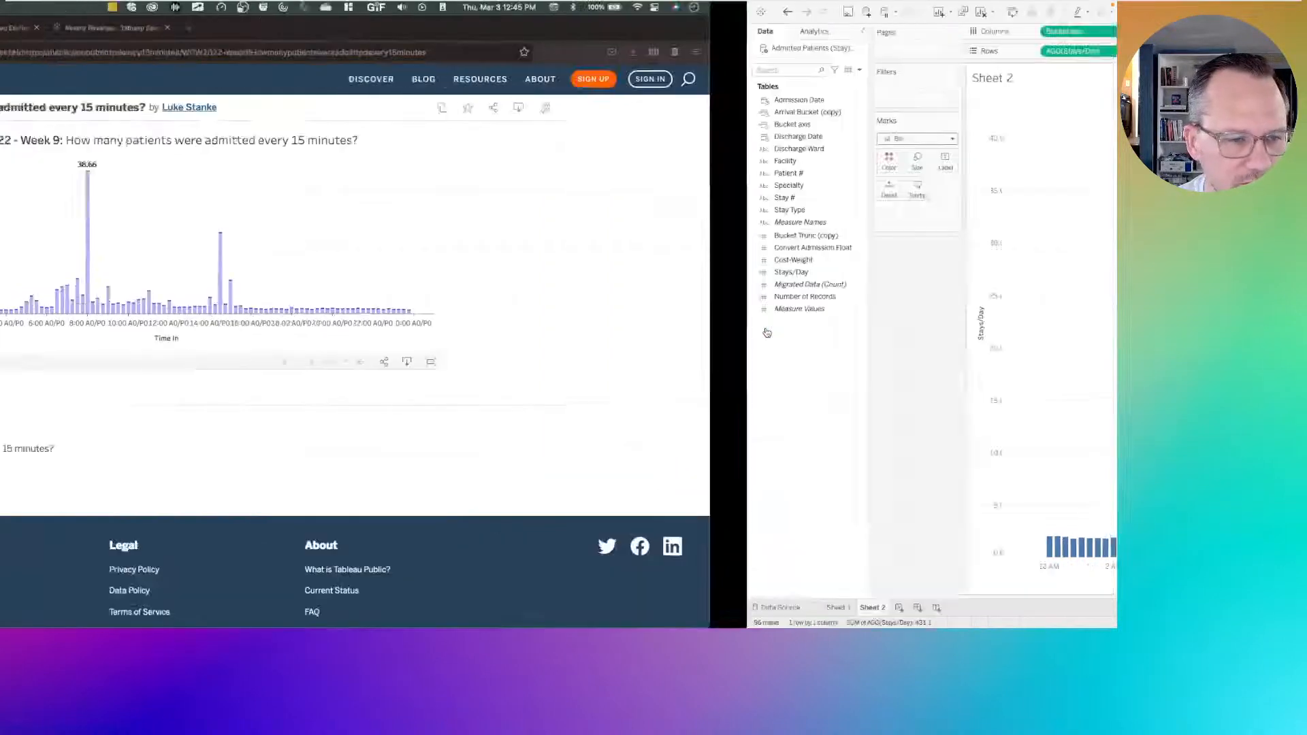
mouse_move(629, 239)
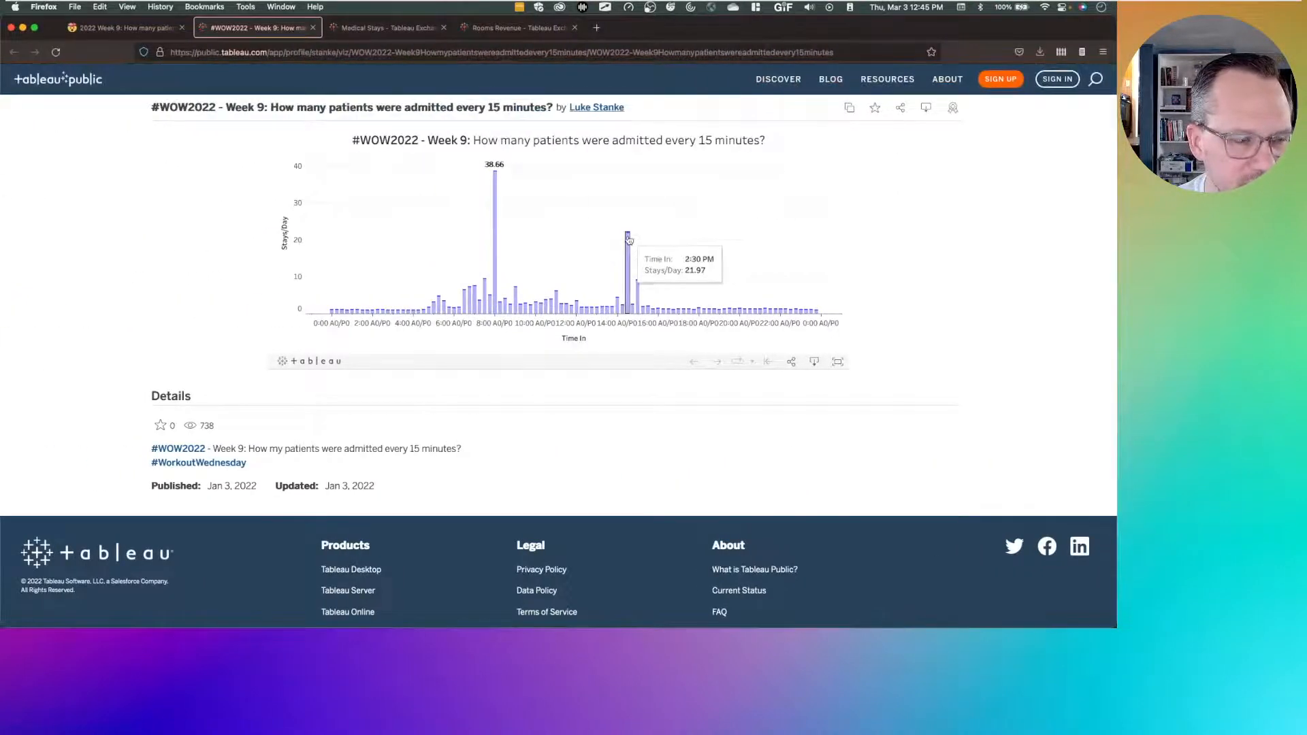
key("ctrl+Right")
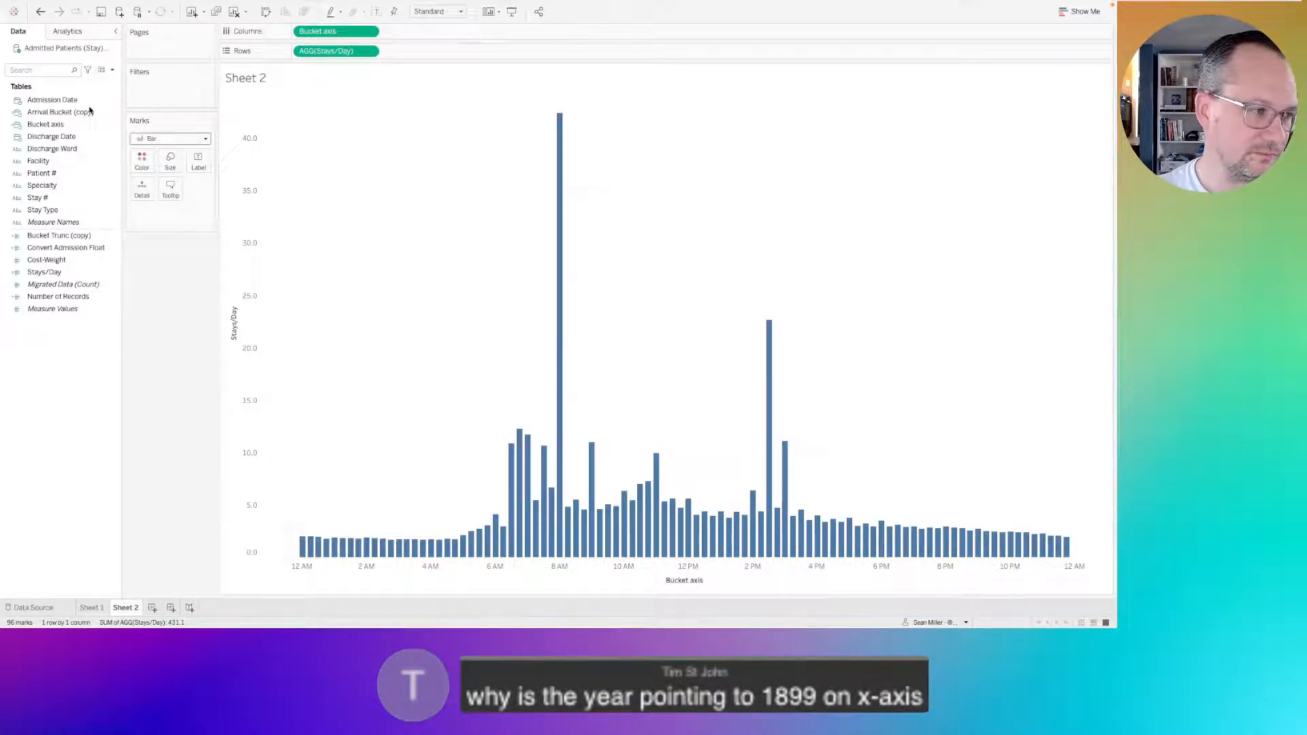
Review the MAKETIME formula of the Bucket axis calculation at a larger text size, and close it without changes.
mouse_move(326, 33)
left_mouse_down()
mouse_move(190, 282)
mouse_move(322, 42)
left_mouse_up()
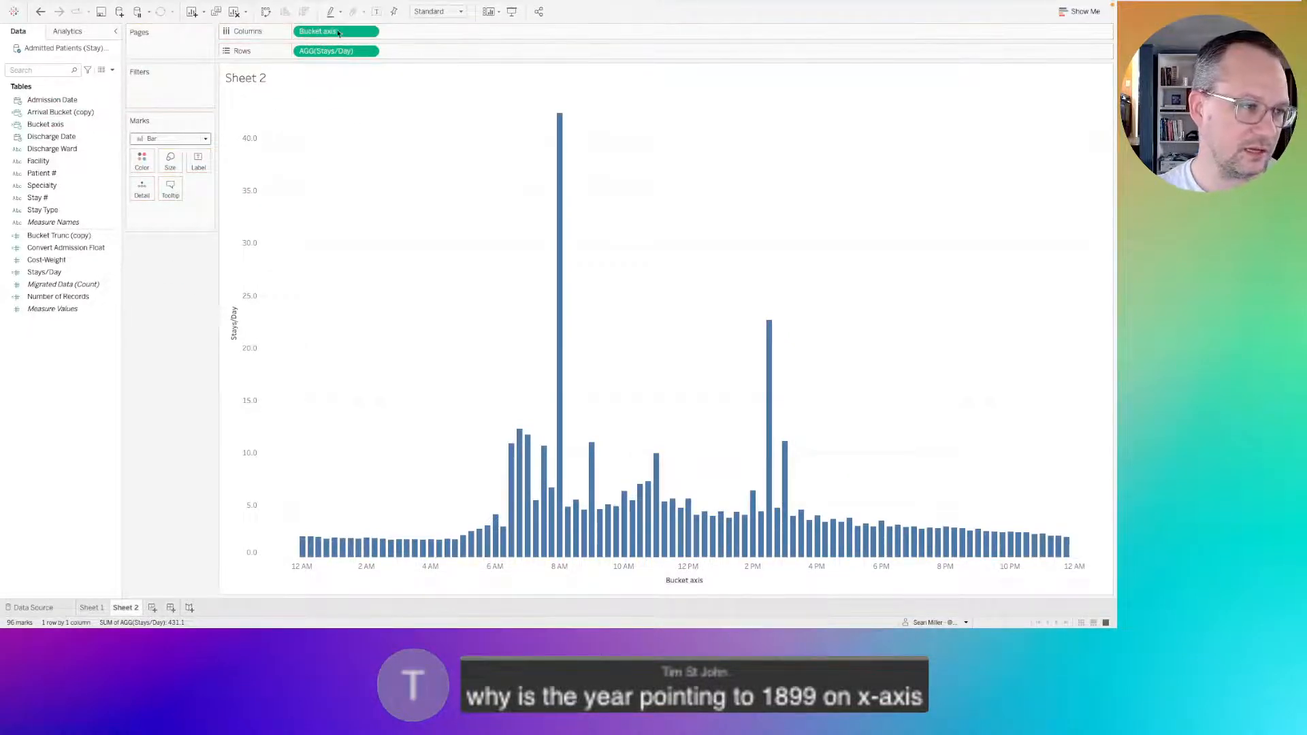
right_click(62, 124)
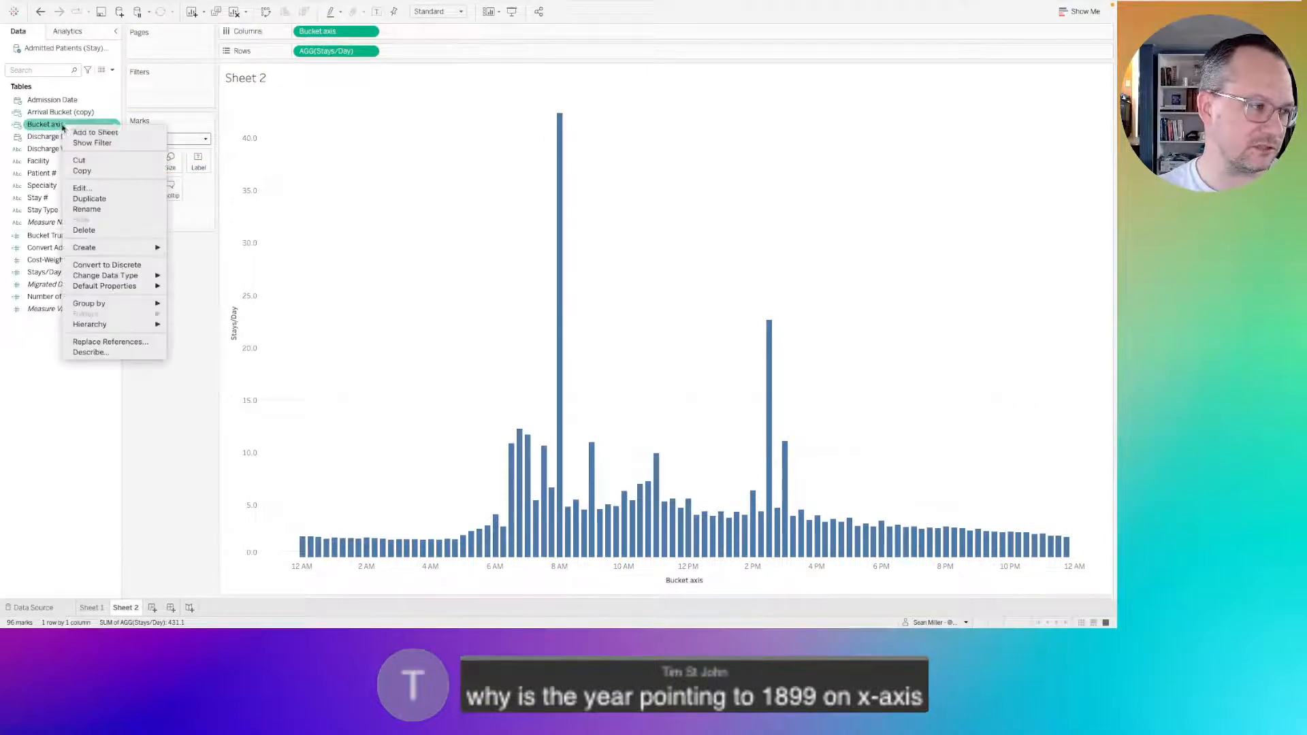
left_click(83, 188)
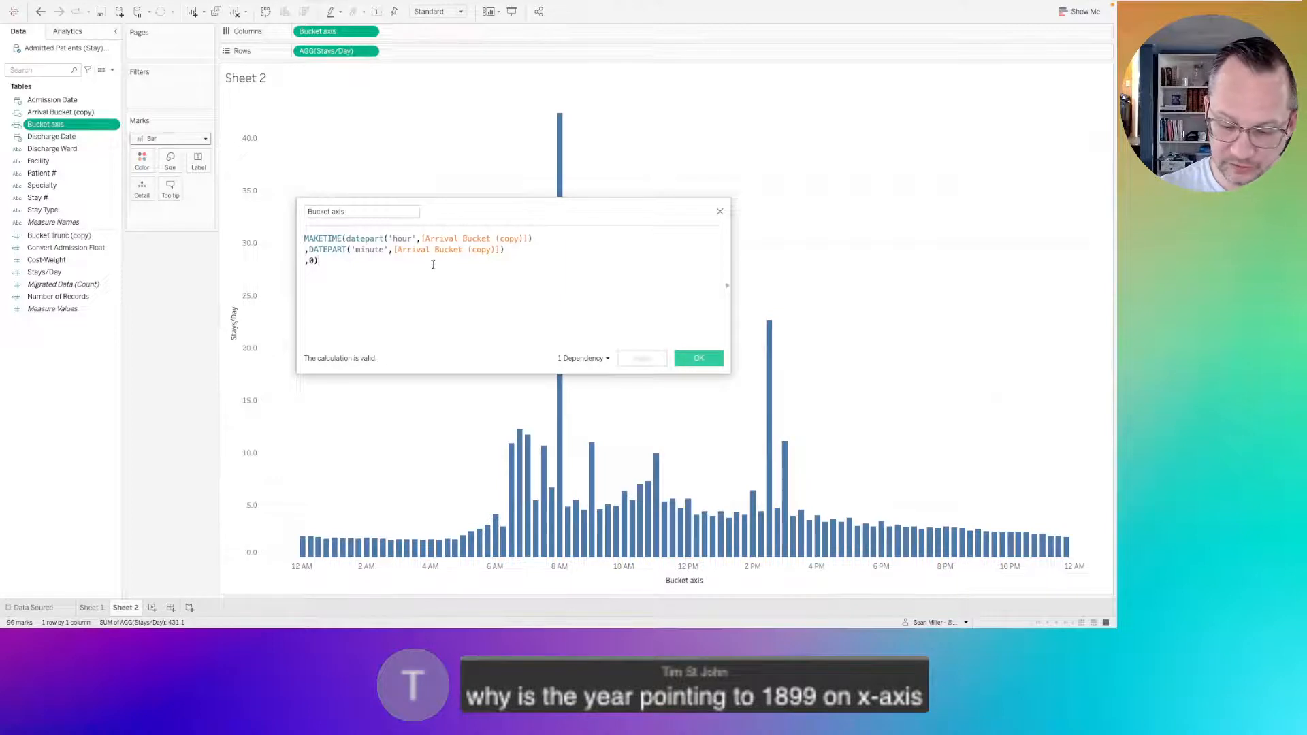
scroll(433, 265, "up", 3)
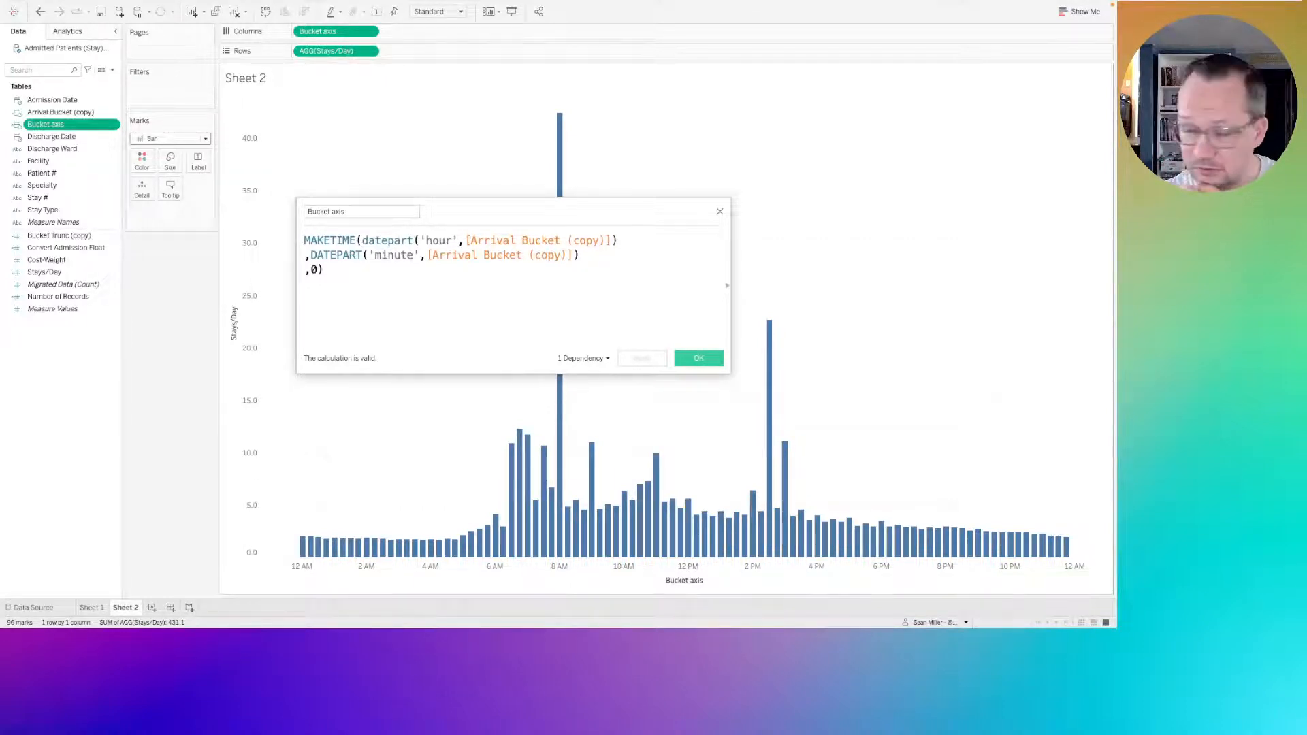
left_click(720, 213)
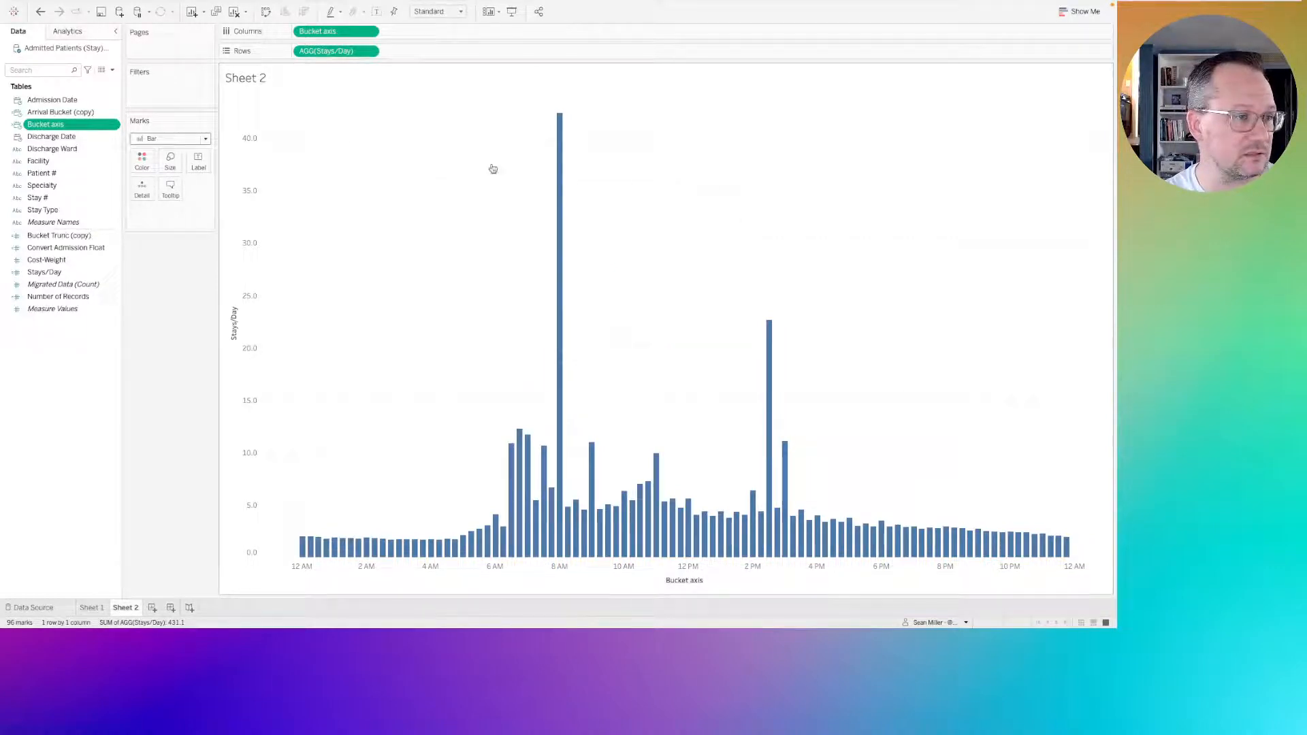
Edit the Stays/Day calculation, replacing the DATETRUNC expression in the denominator's COUNTD with DATE([Admission Date]).
right_click(61, 275)
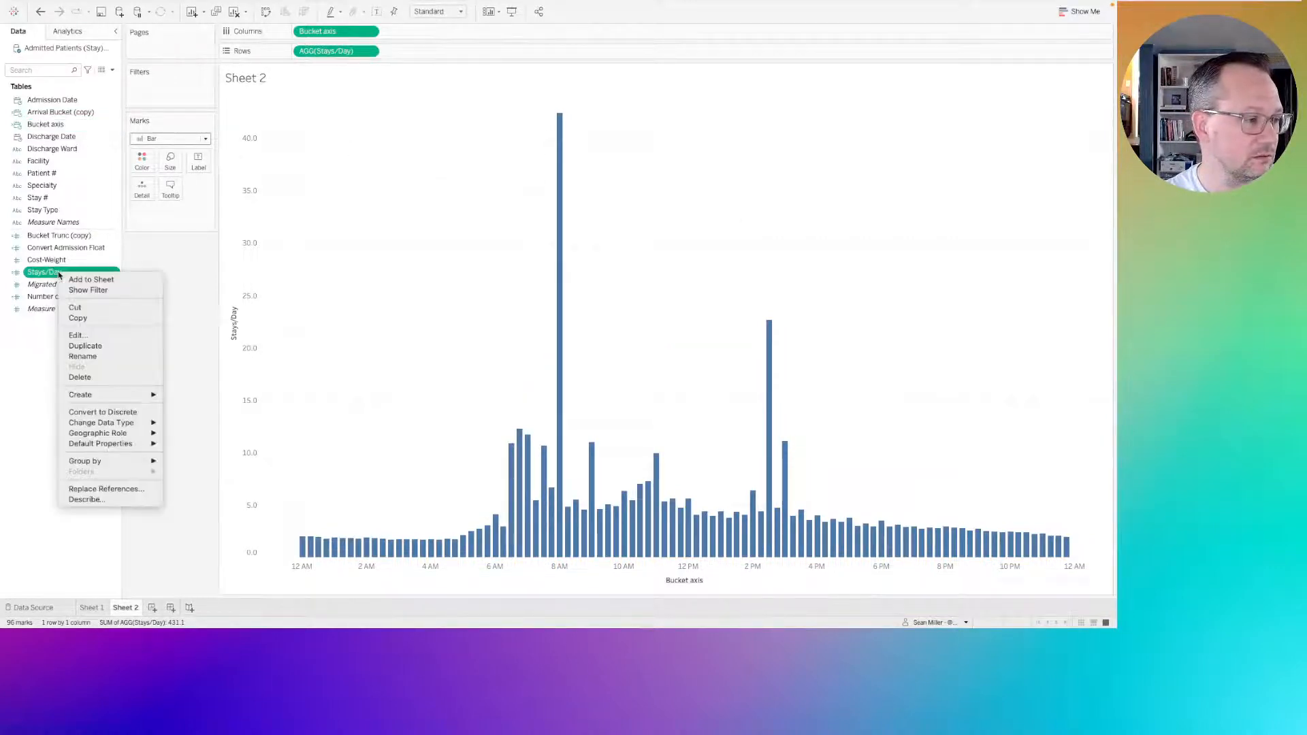
left_click(82, 336)
left_click(490, 260)
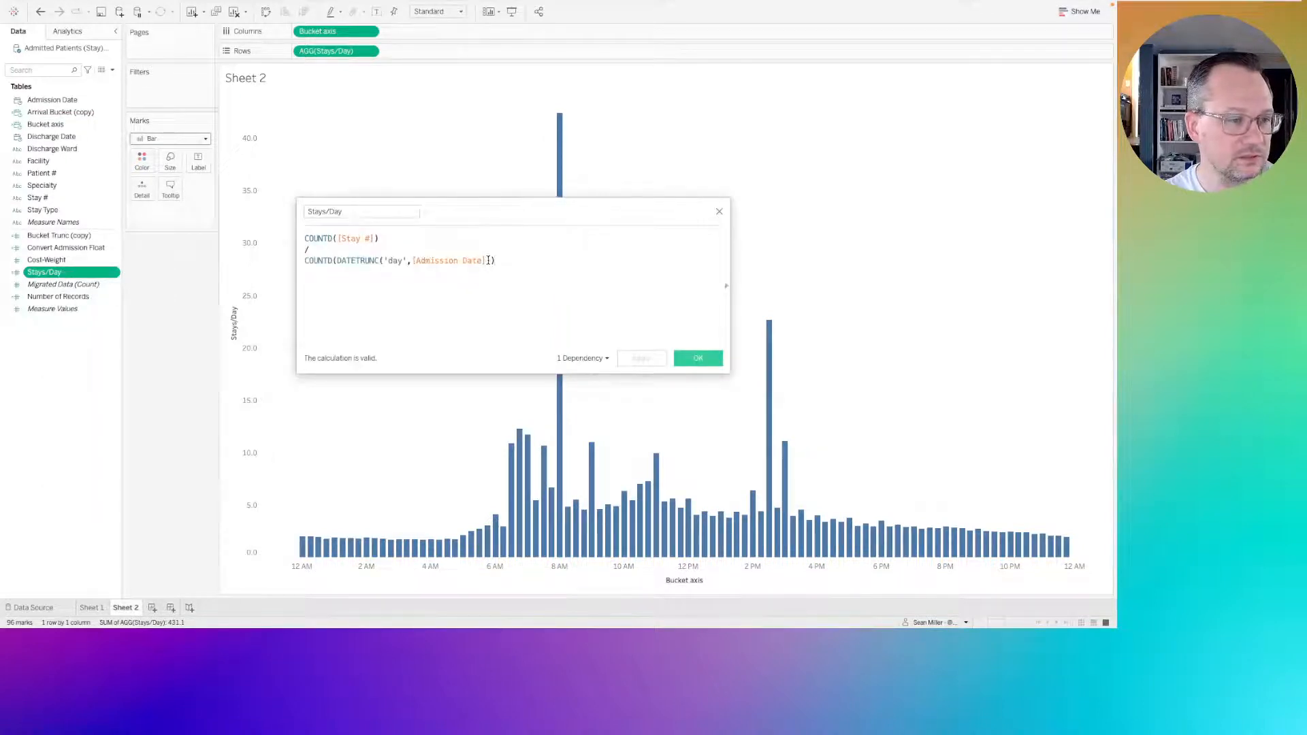
left_click_drag(491, 260, 341, 261)
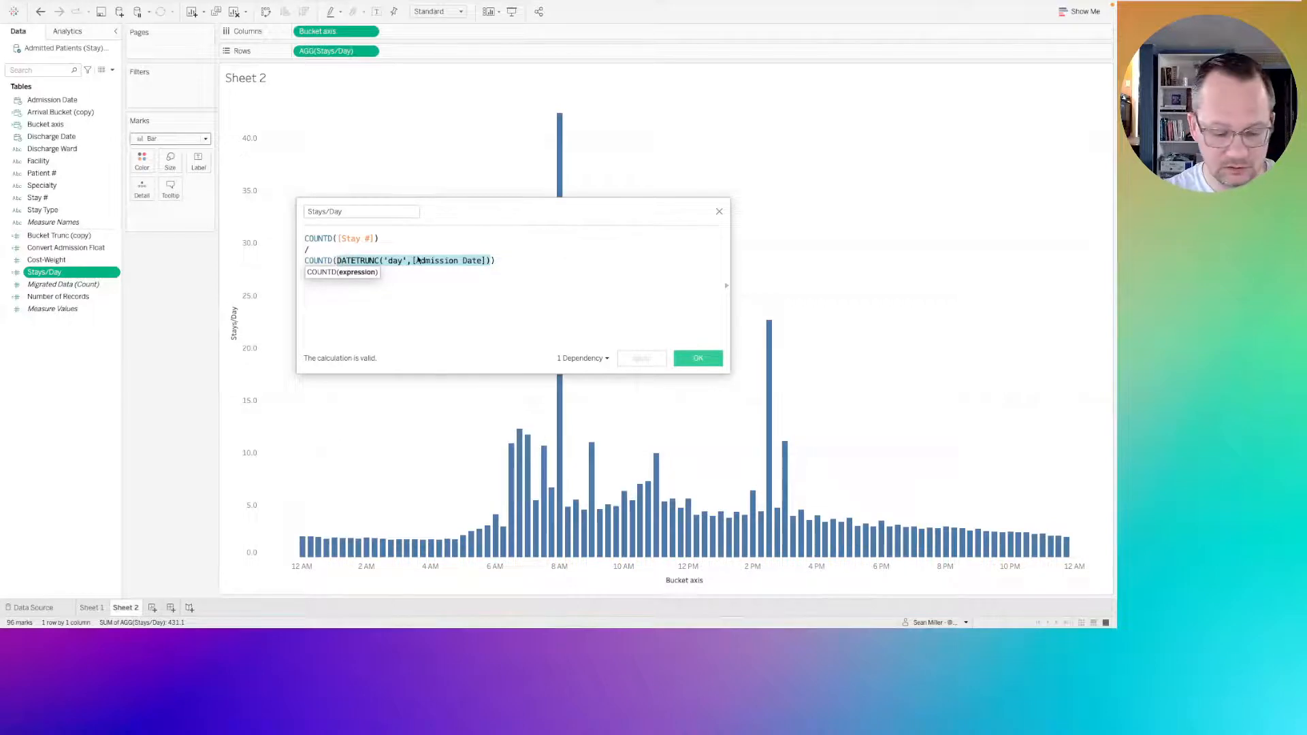
type("date")
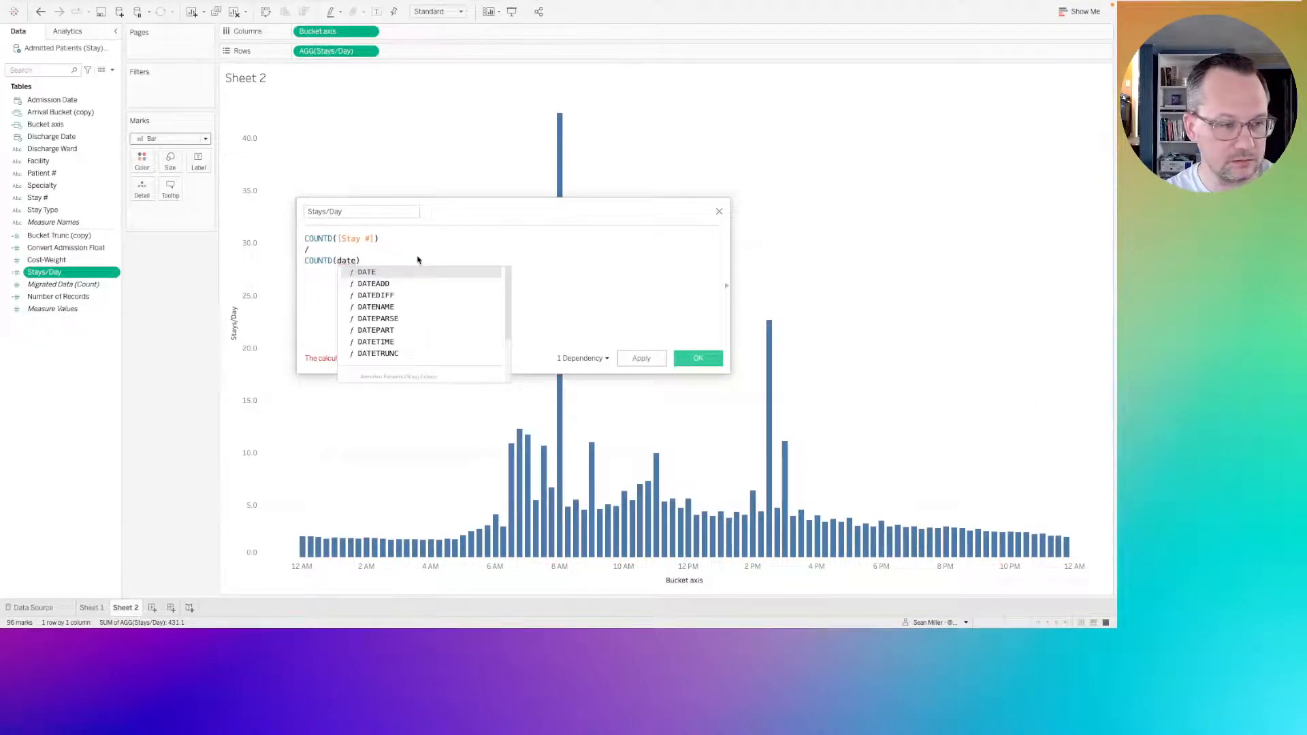
key("Return")
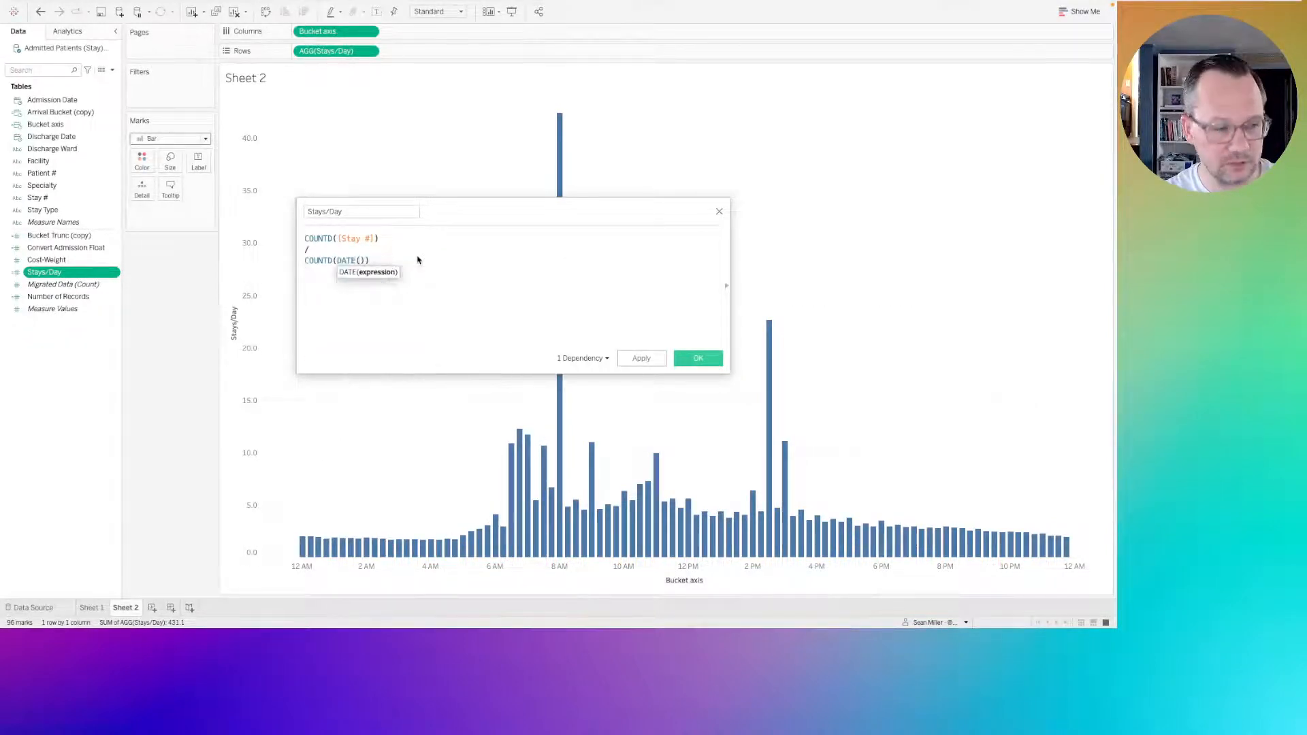
type("tr")
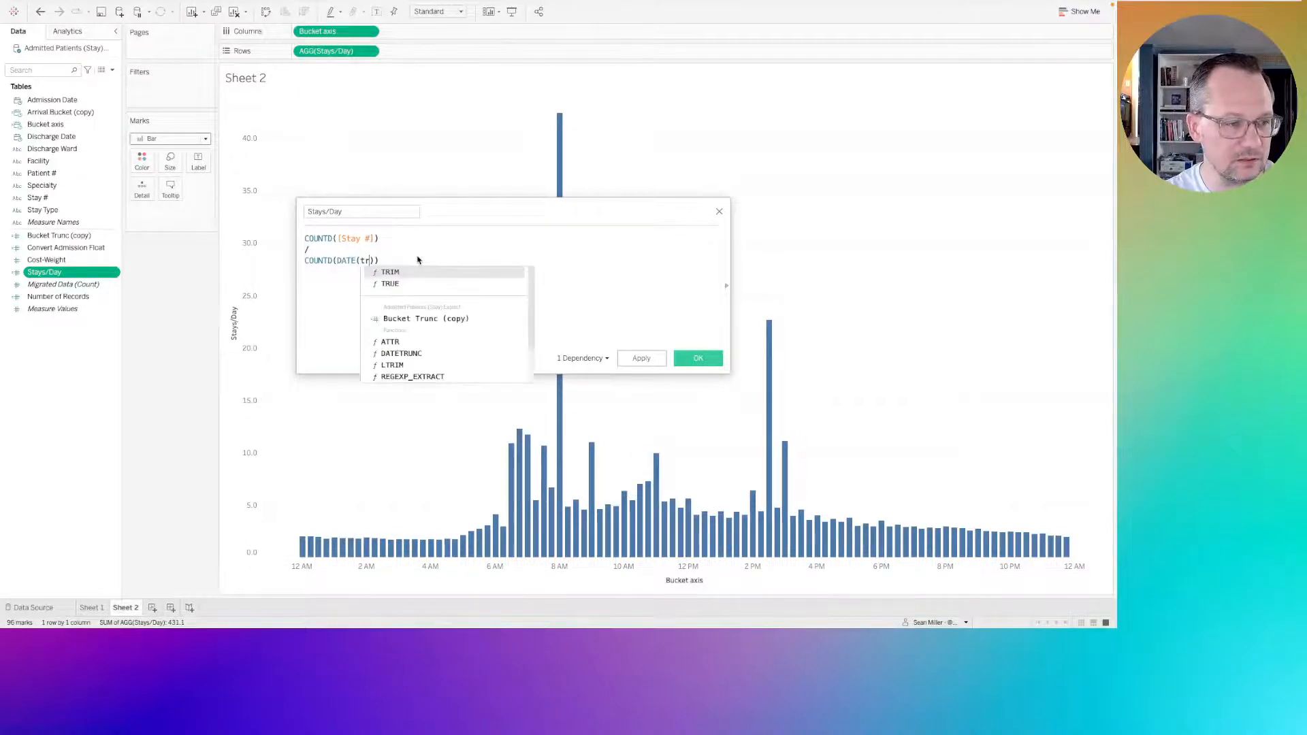
key("BackSpace")
key("BackSpace")
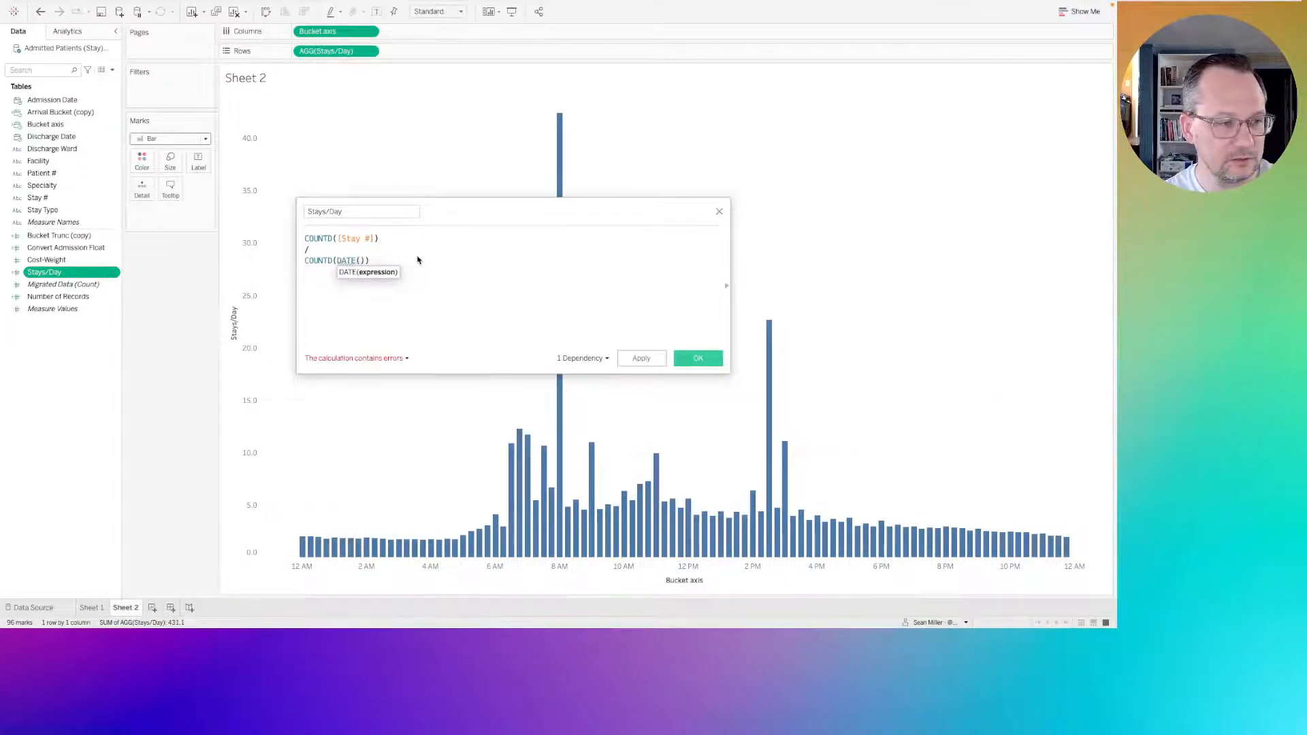
type("ad")
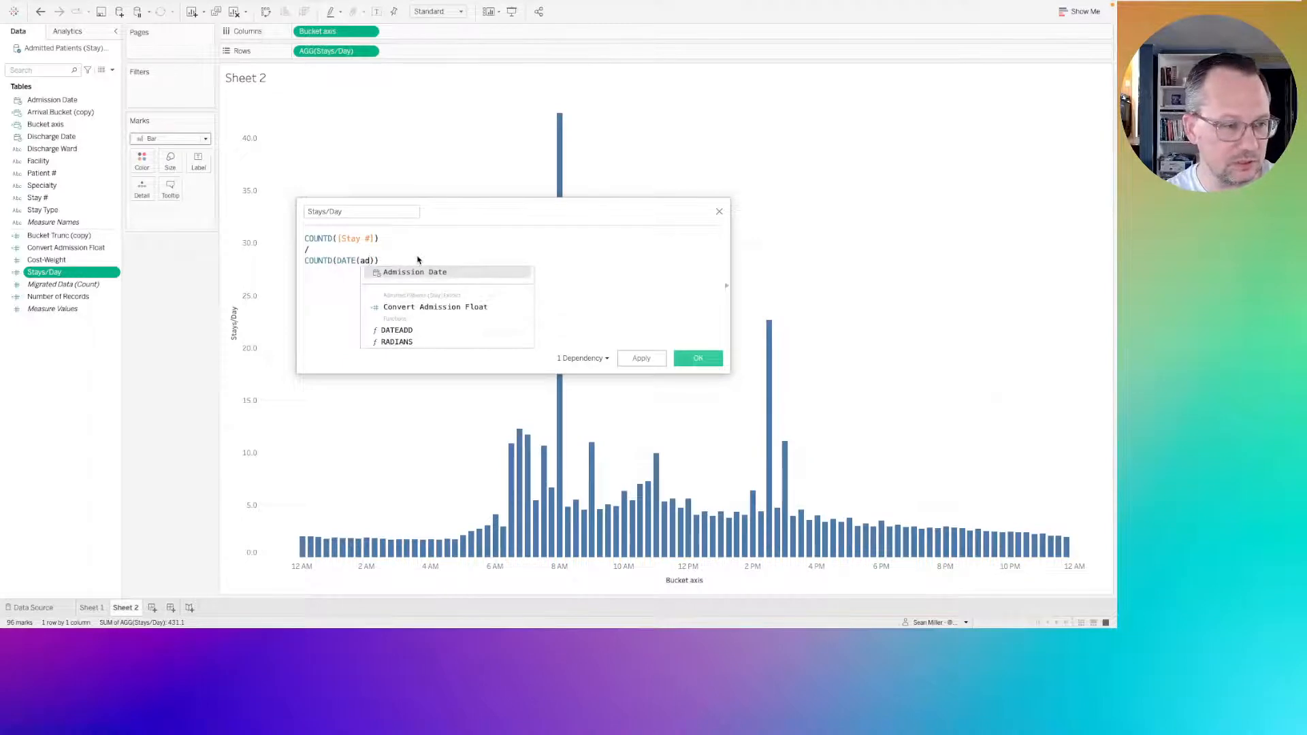
key("Return")
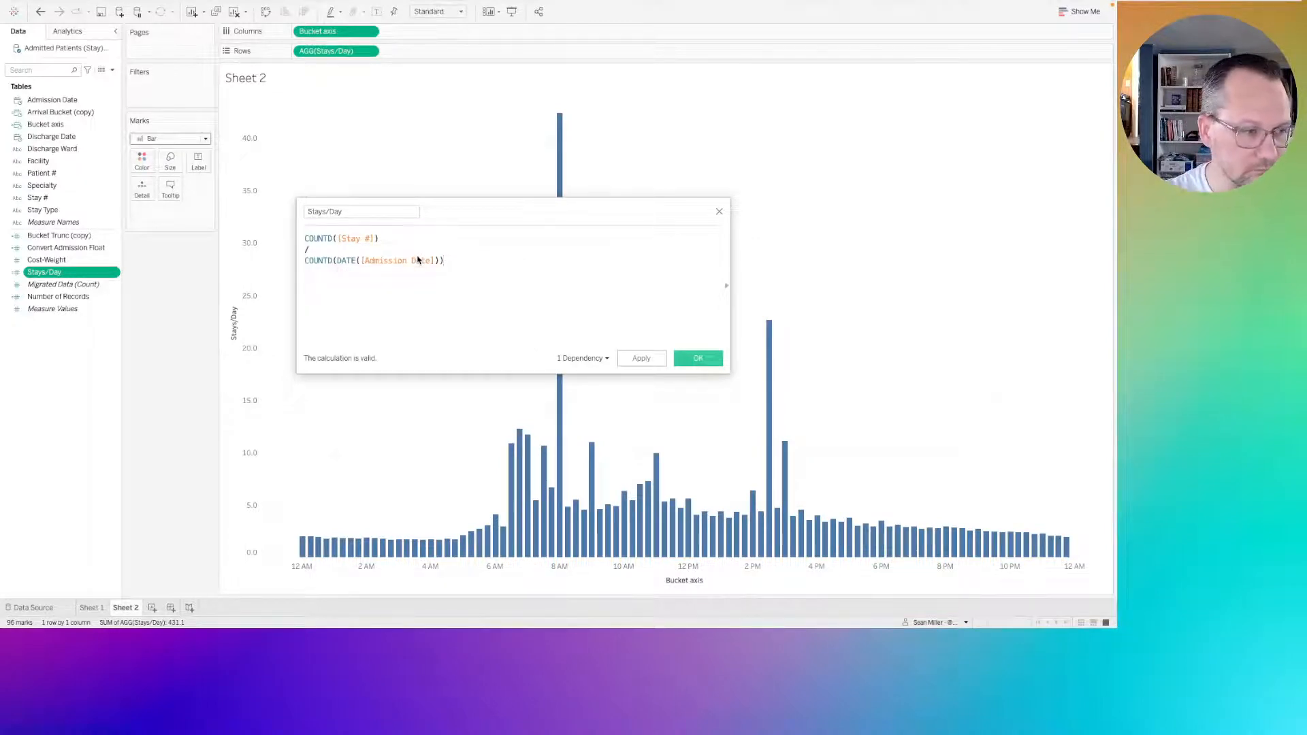
Apply the revised Stays/Day formula, check the 8 AM bar's value, and save the calculation.
left_click(637, 358)
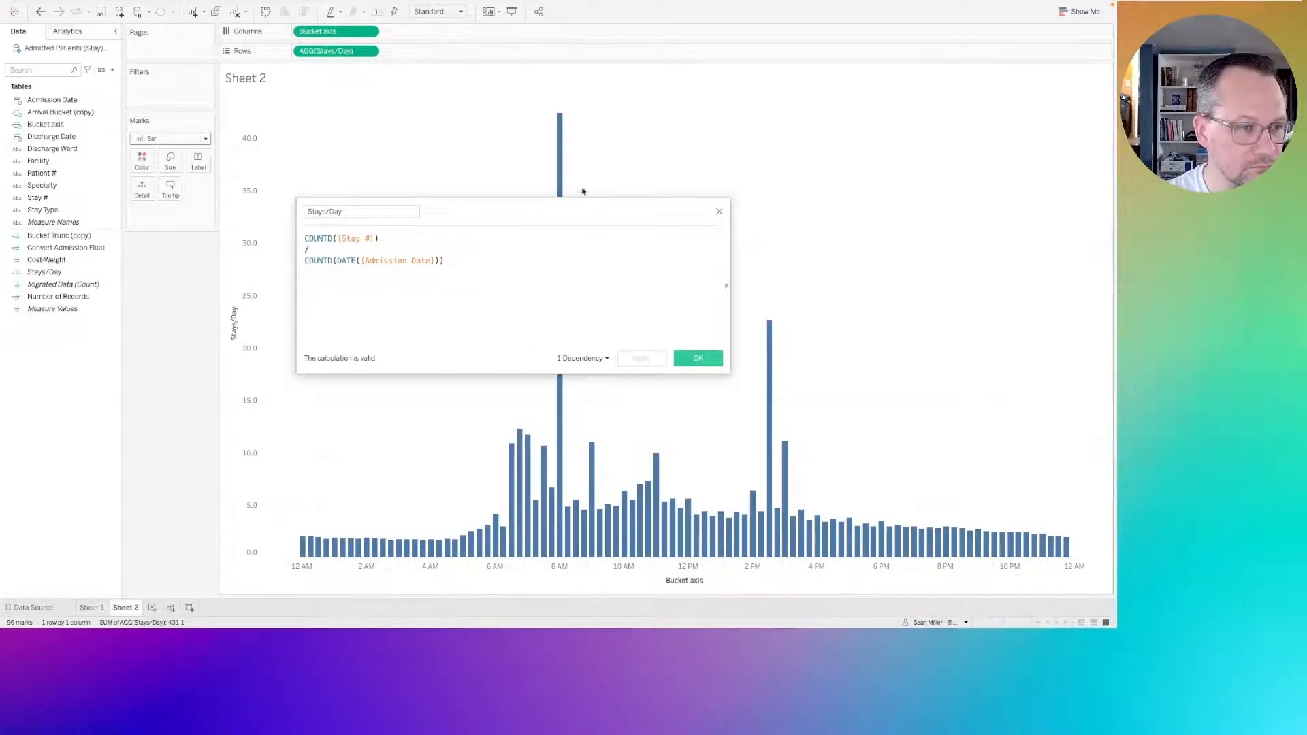
mouse_move(559, 144)
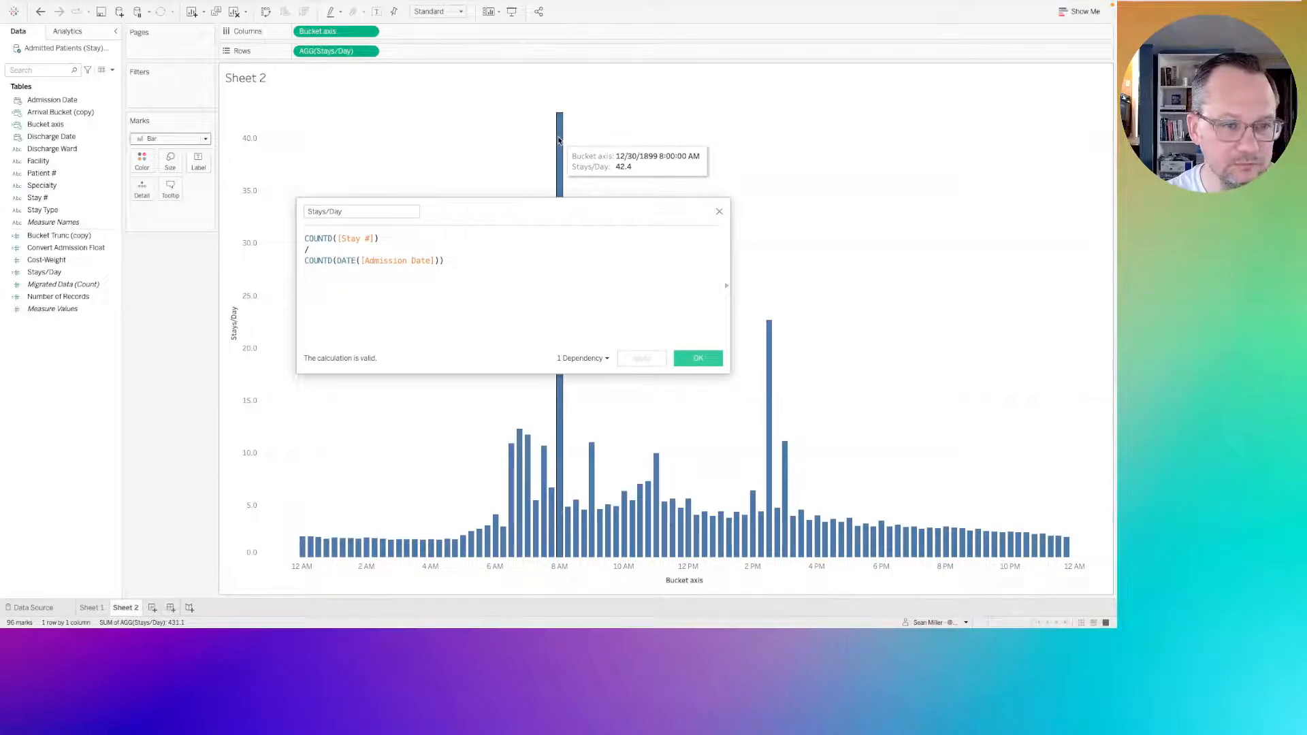
left_click(682, 357)
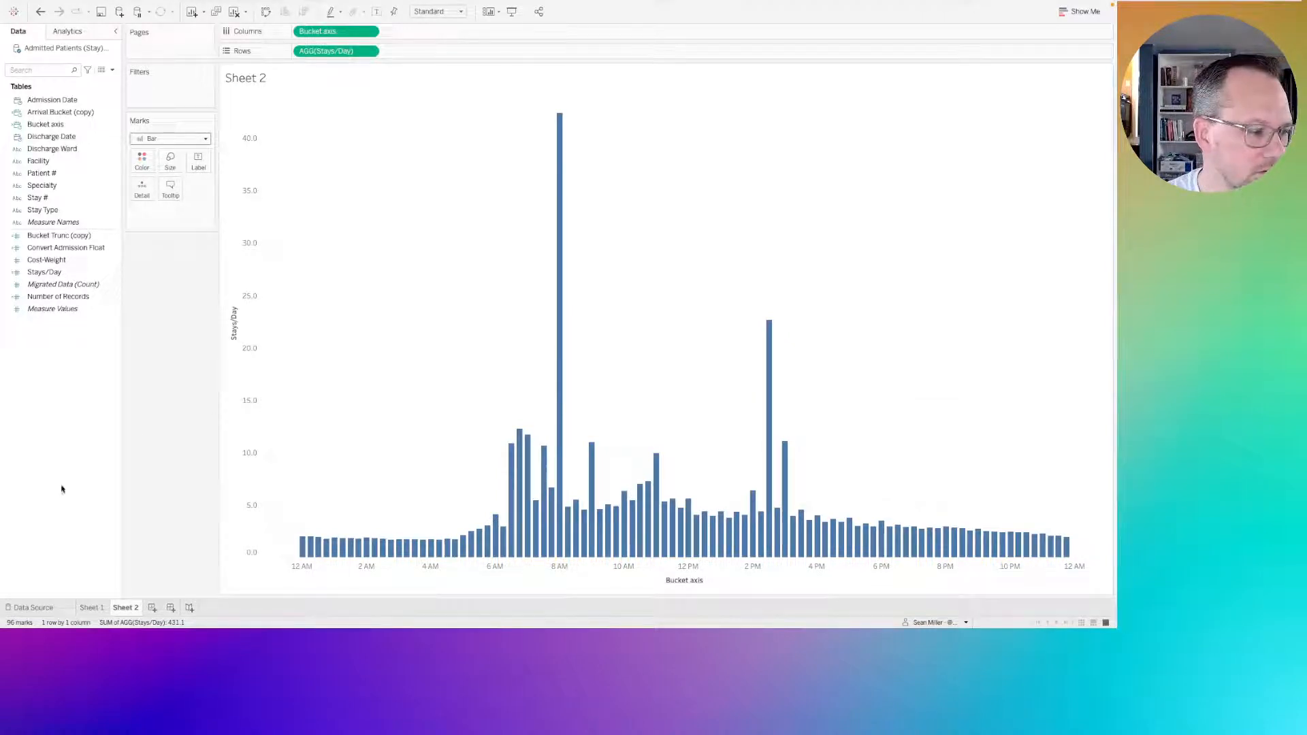
Switch to Sheet 1 and select the Bucket Trunc (copy) field.
left_click(73, 235)
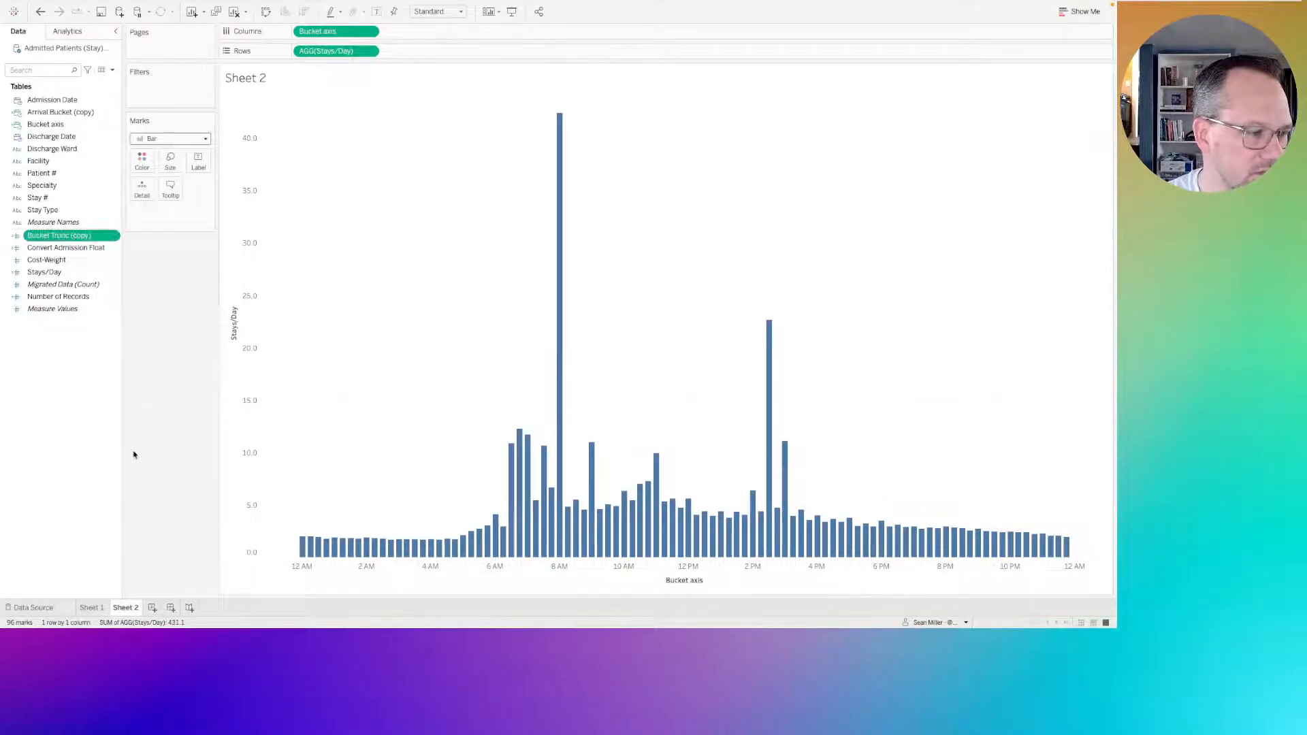
left_click(95, 609)
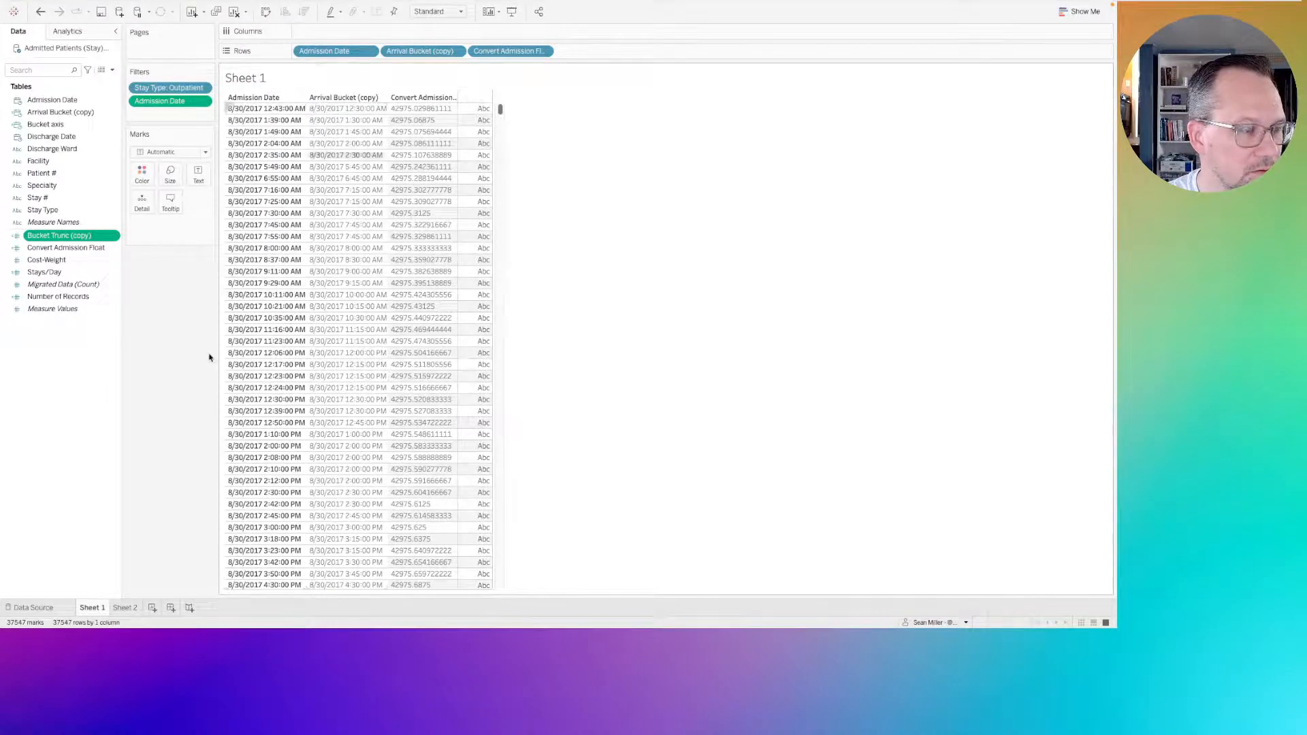
left_click(92, 328)
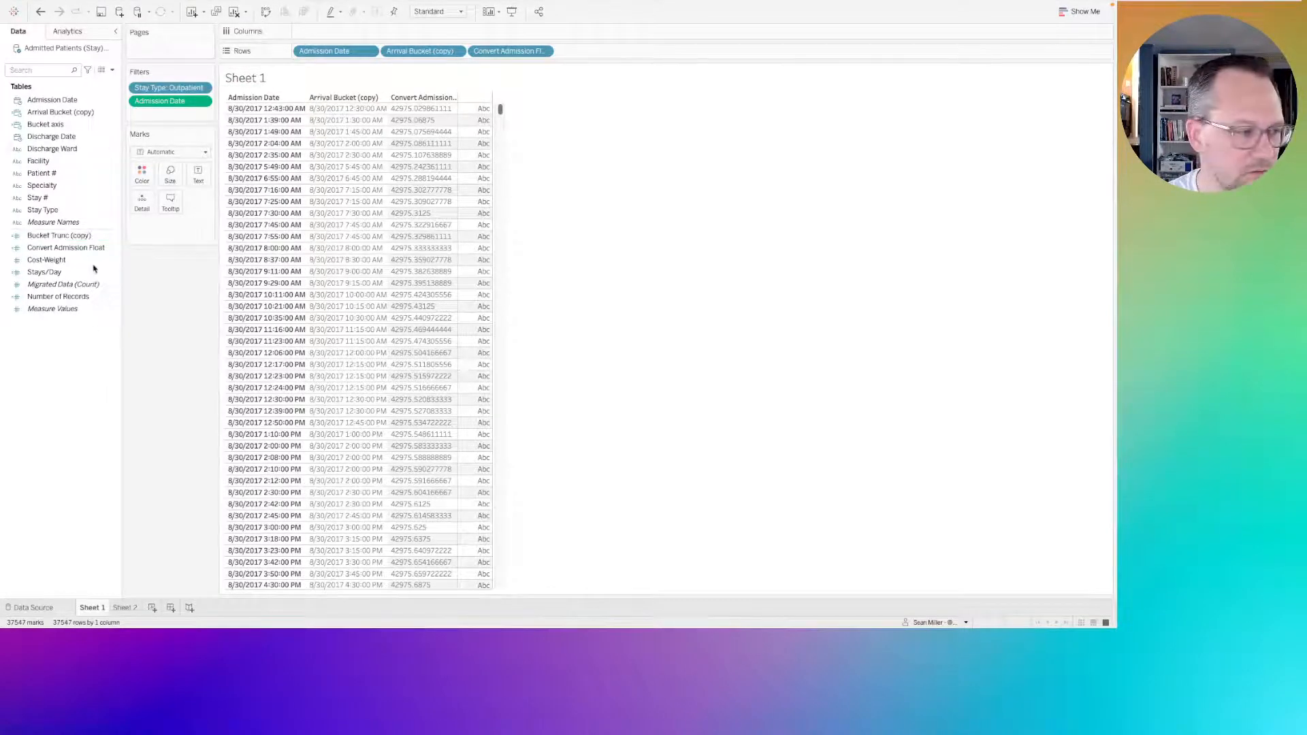
left_click(85, 236)
right_click(79, 247)
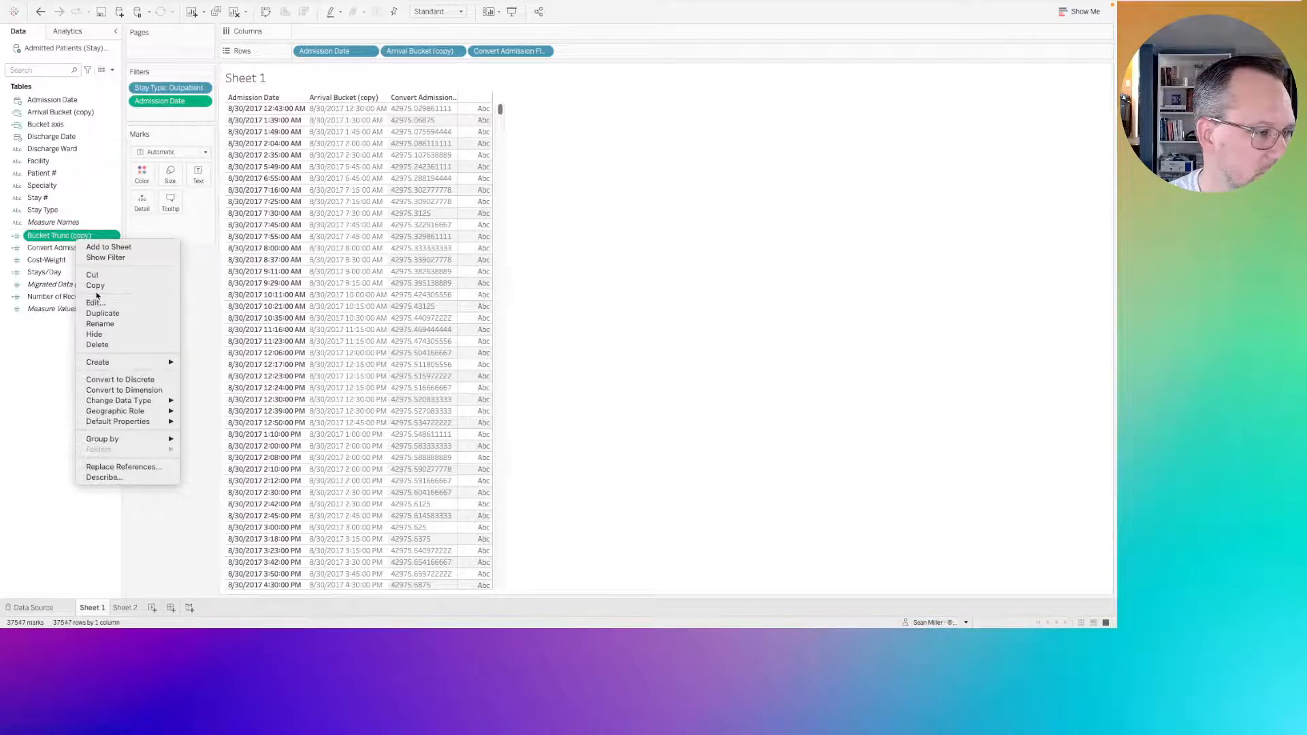
left_click(34, 352)
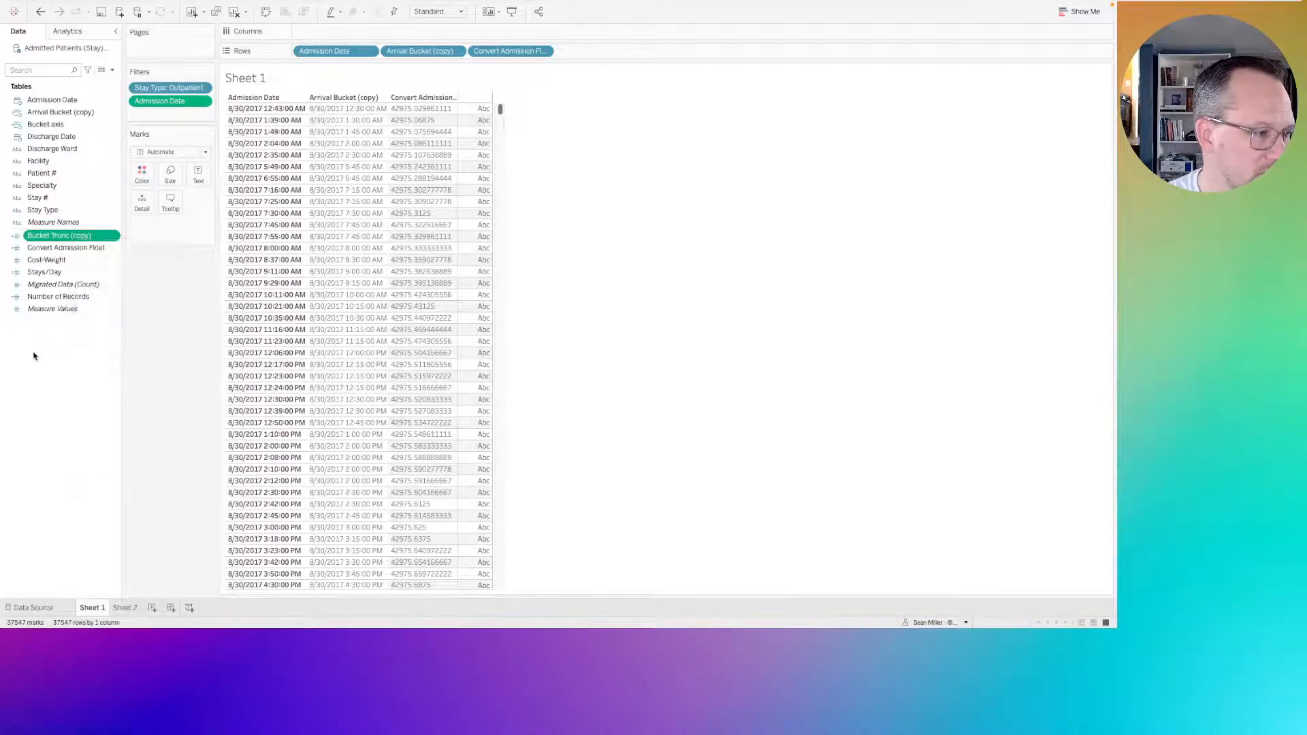
Create a new calculated field named 15-trunc-take 2.
left_click(112, 70)
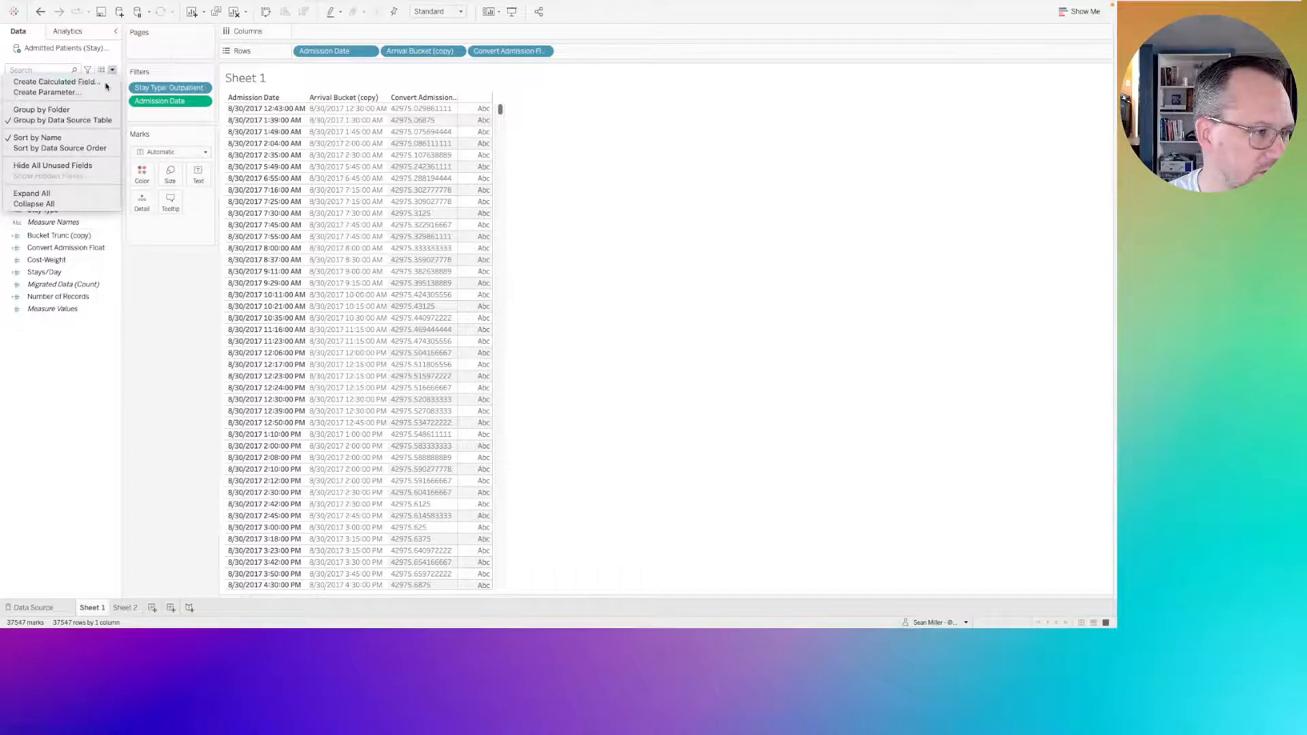
left_click(89, 82)
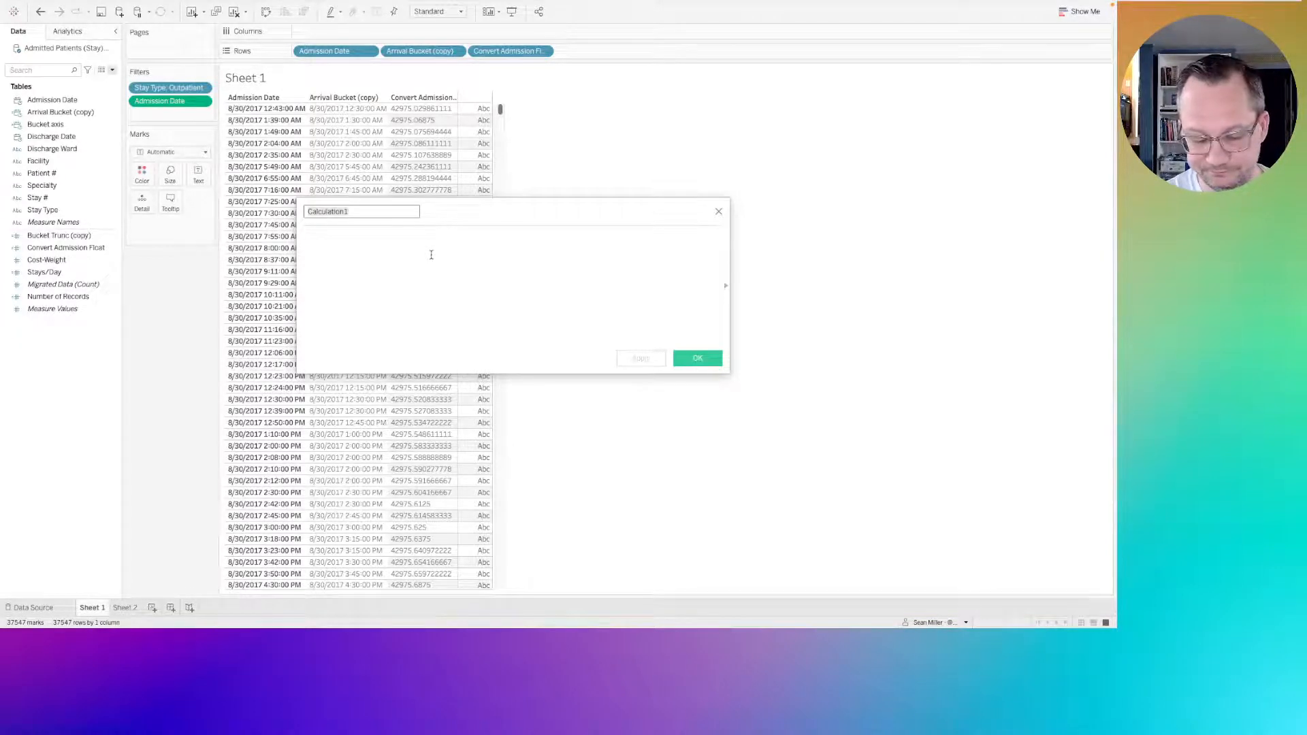
type("15")
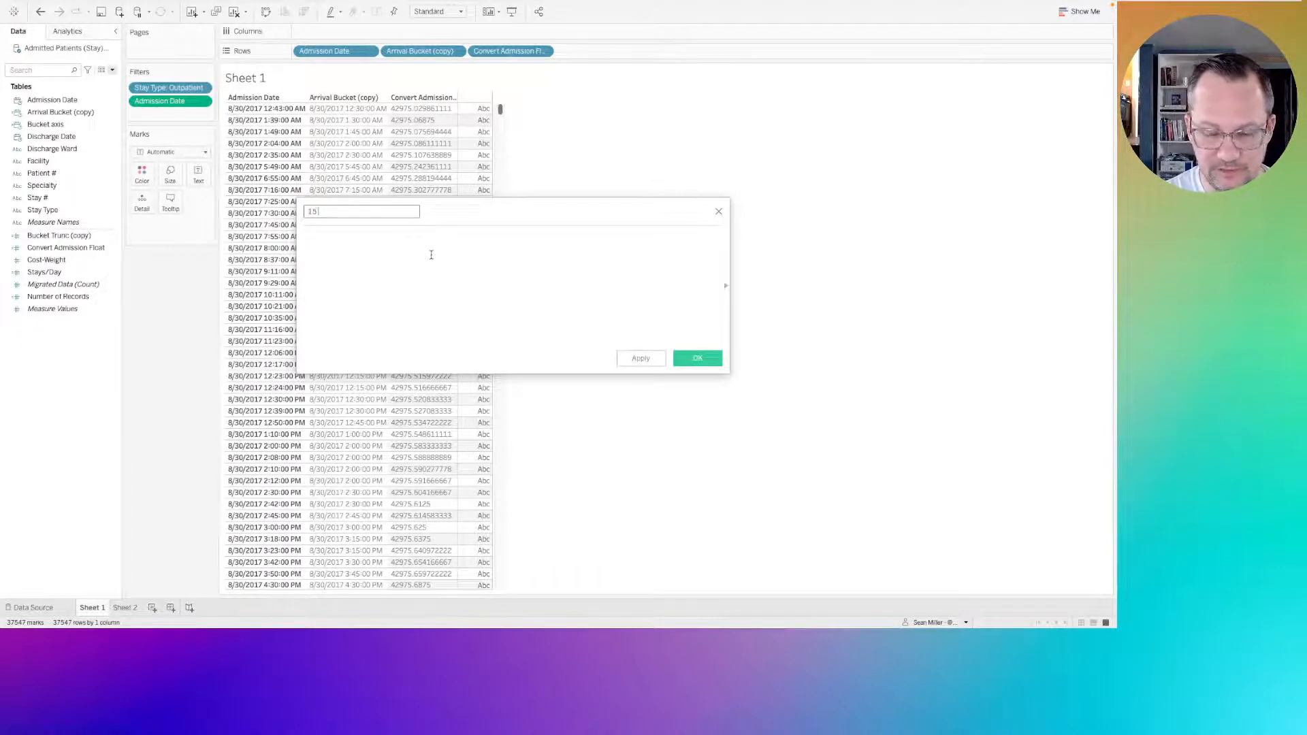
type("-")
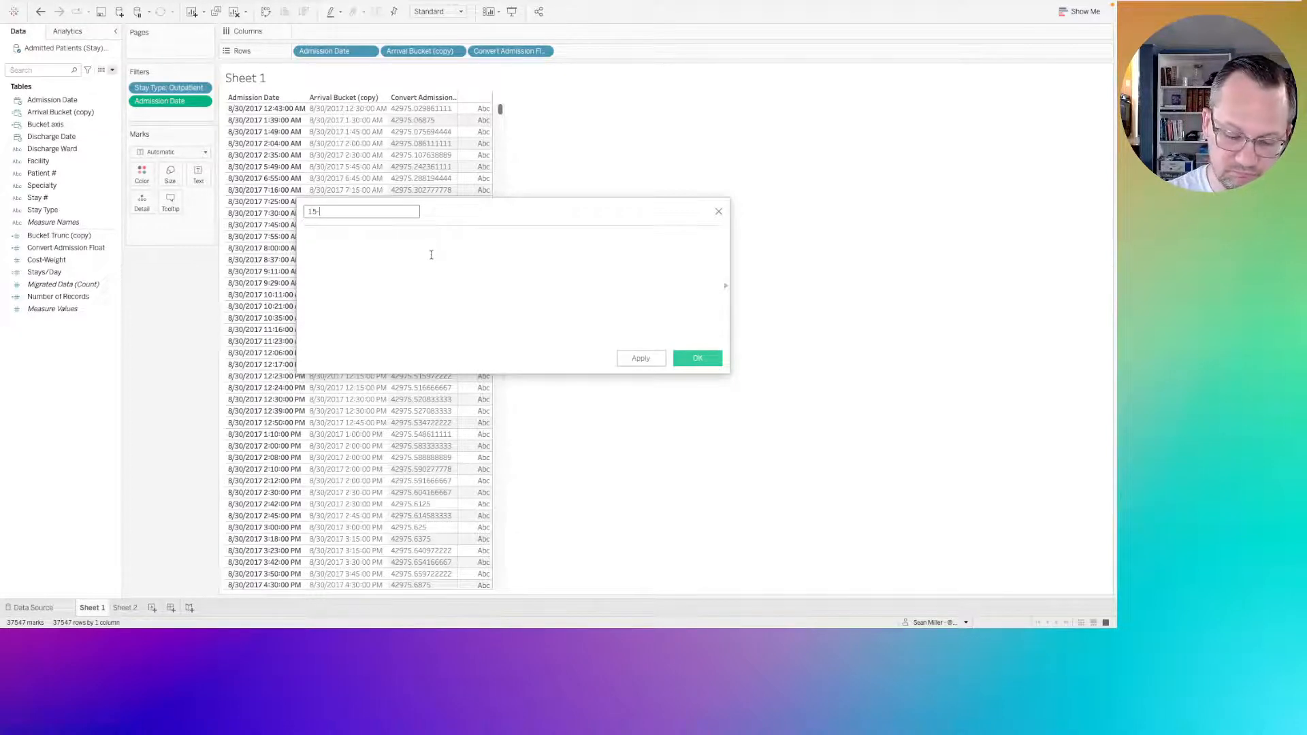
type("trunc")
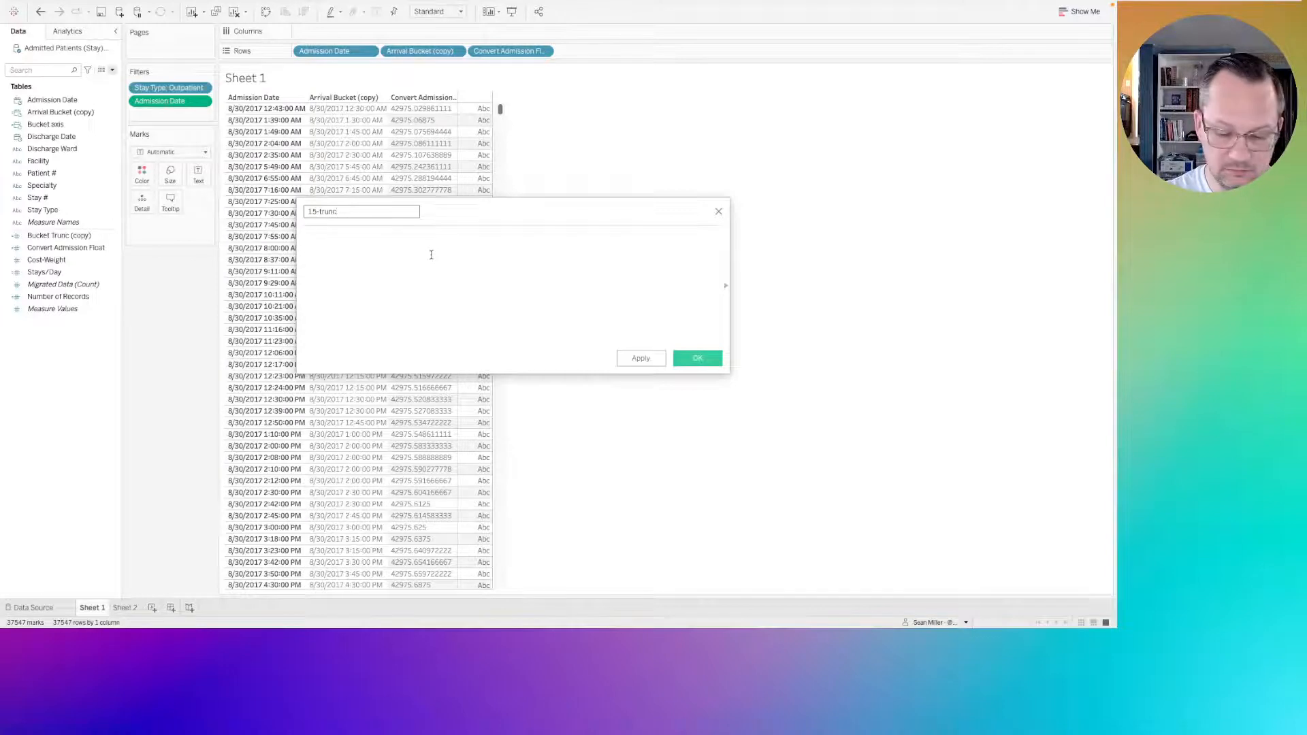
type("-take 2")
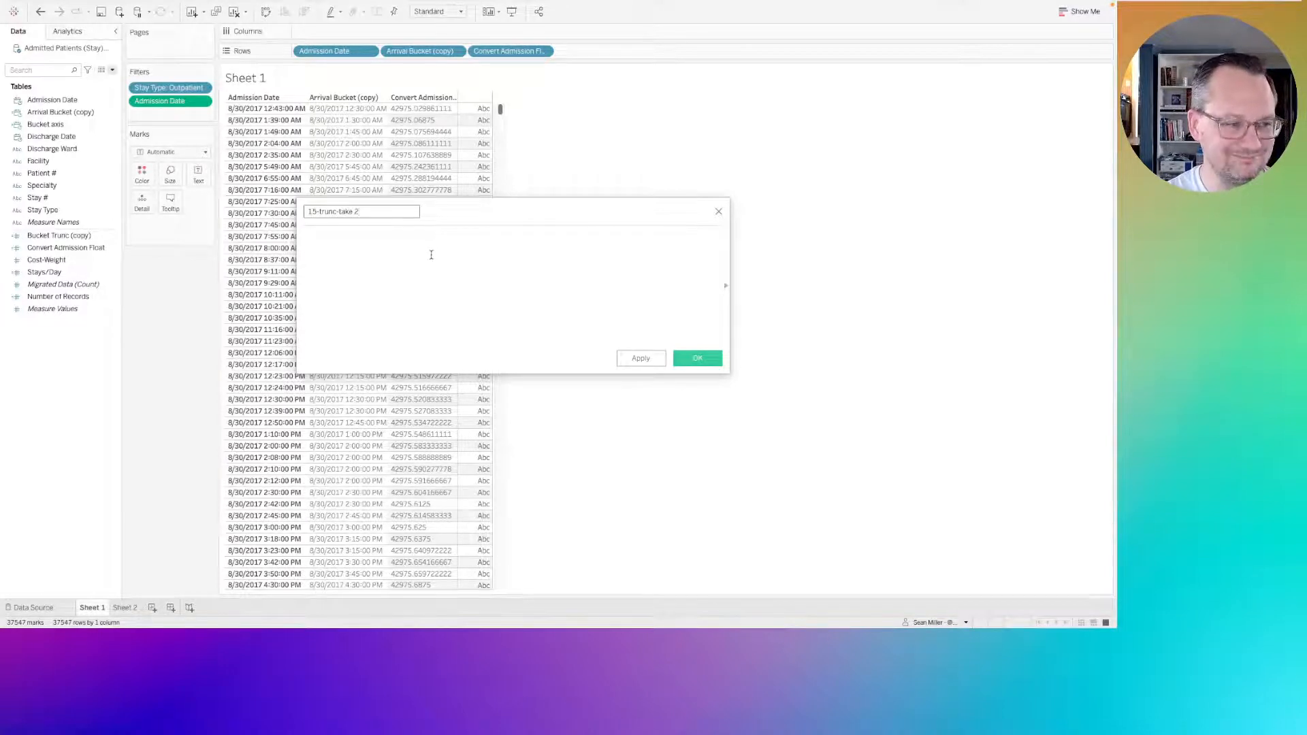
left_click(431, 254)
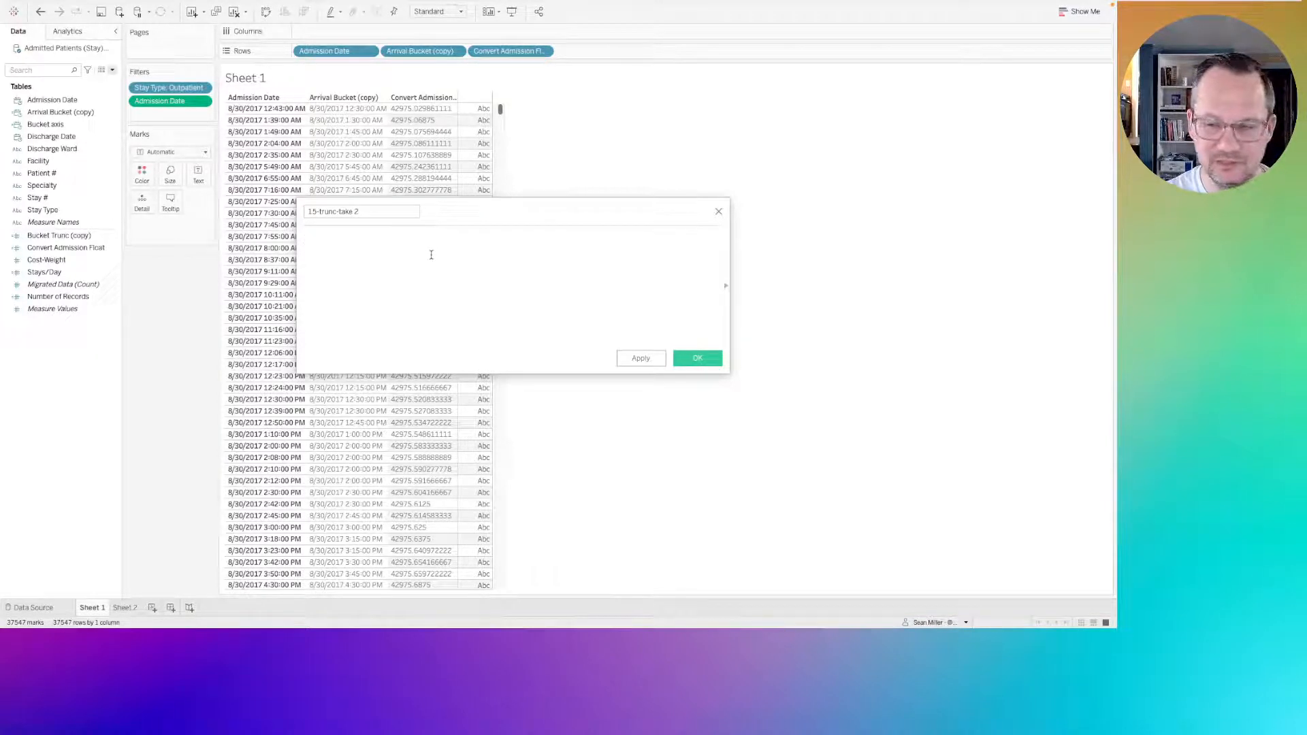
Enter FLOOR(DATEPART('minute',[Admission Date])) as the formula of the 15-trunc-take 2 calculation.
type("fll")
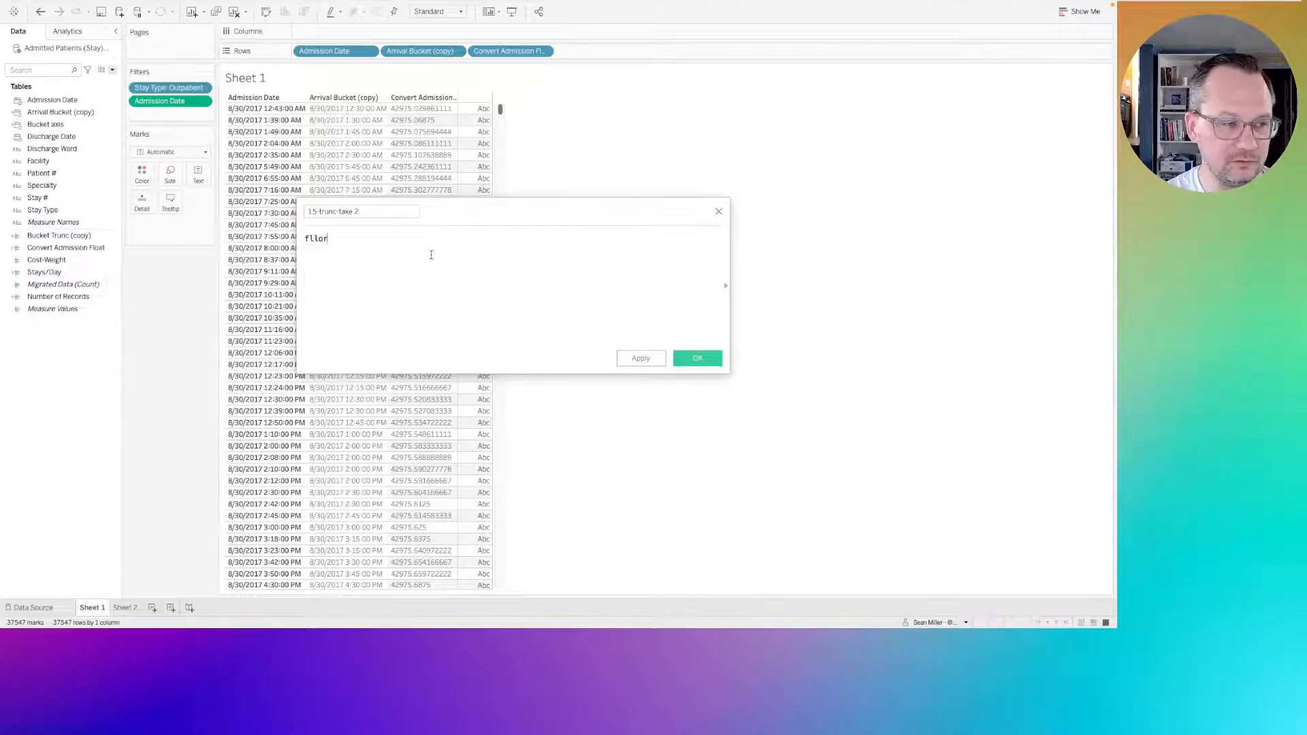
key("BackSpace")
type("oor")
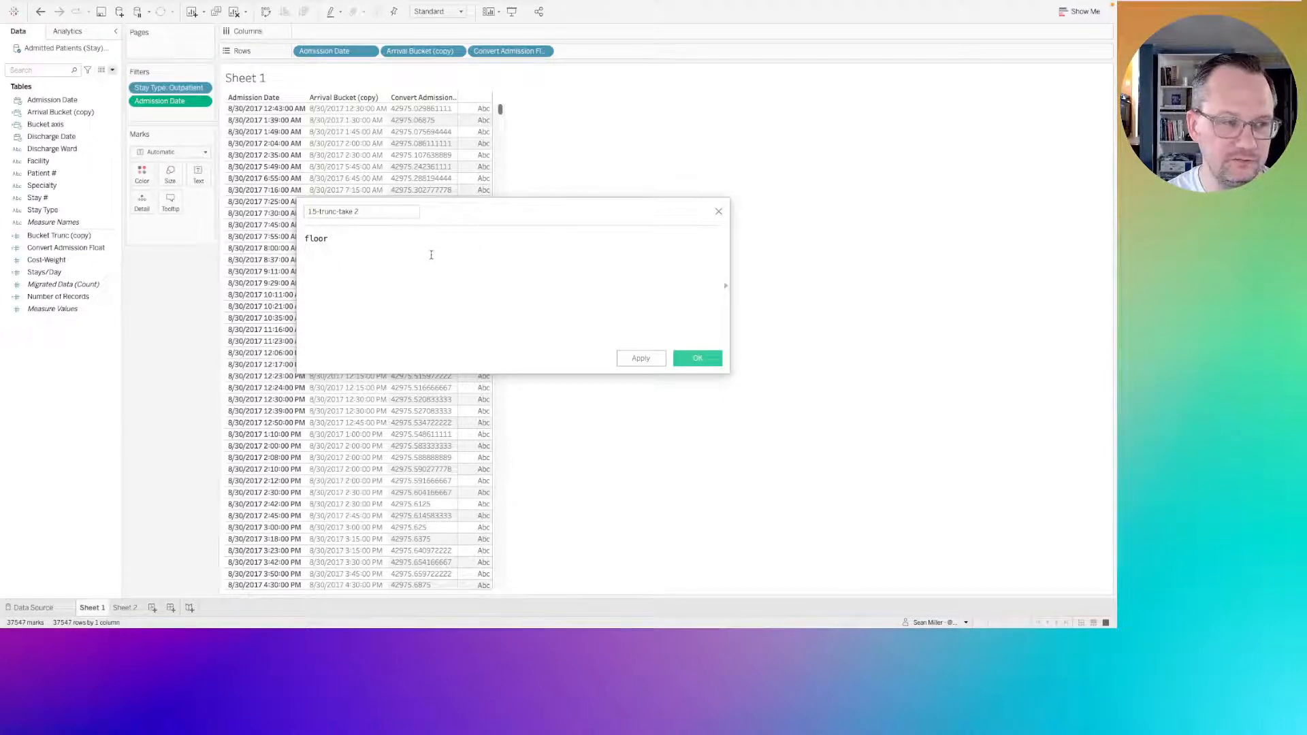
key("BackSpace")
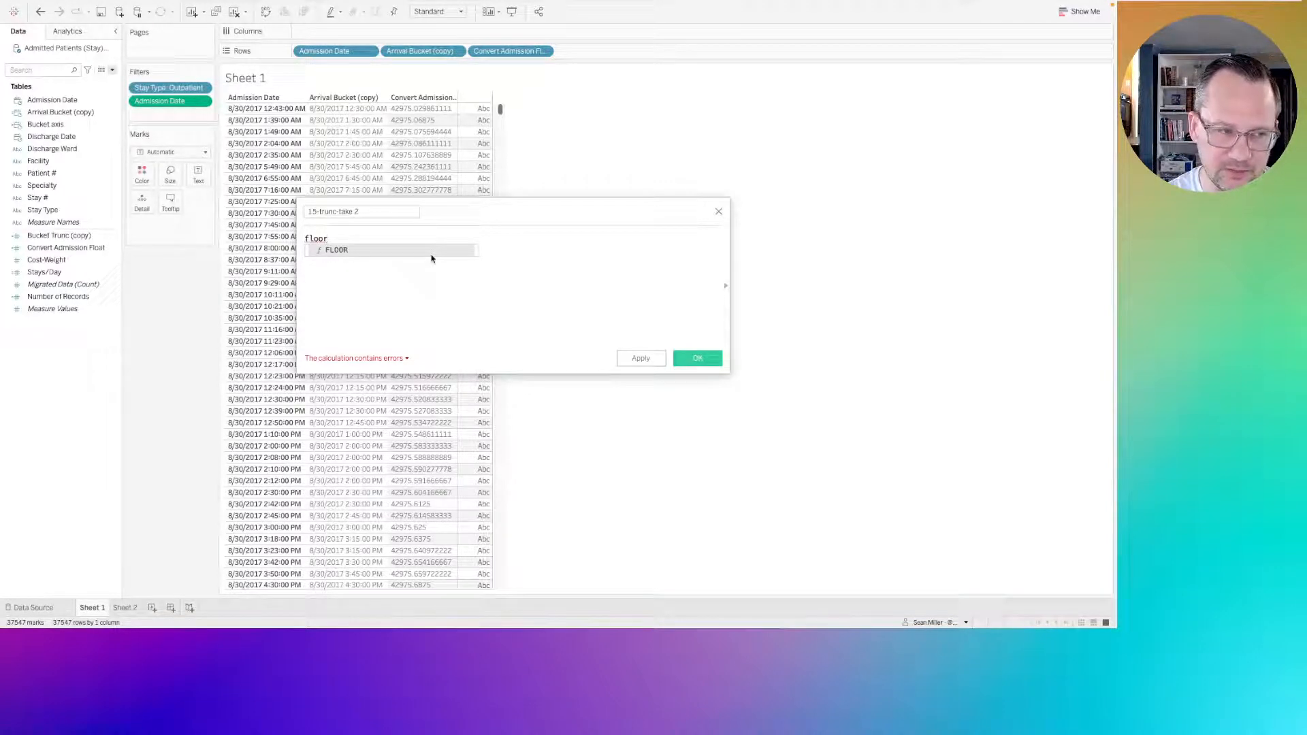
key("Return")
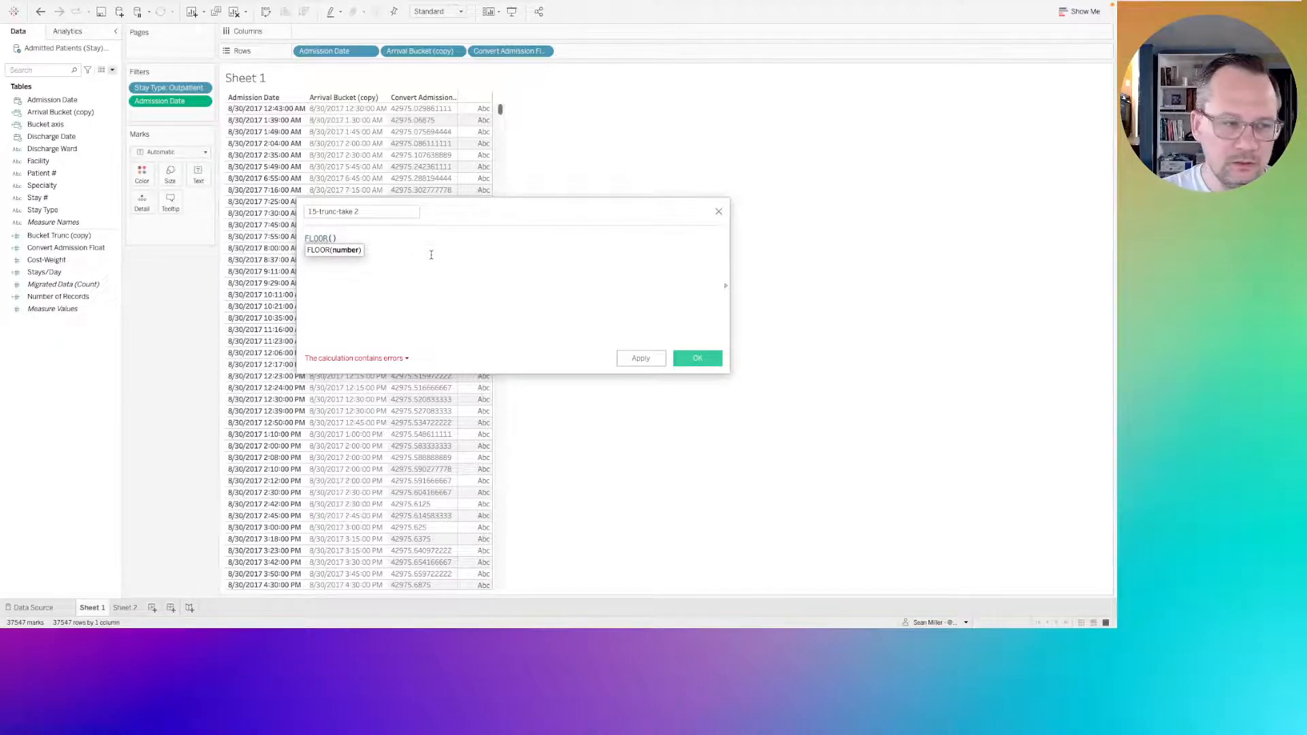
type("datepa")
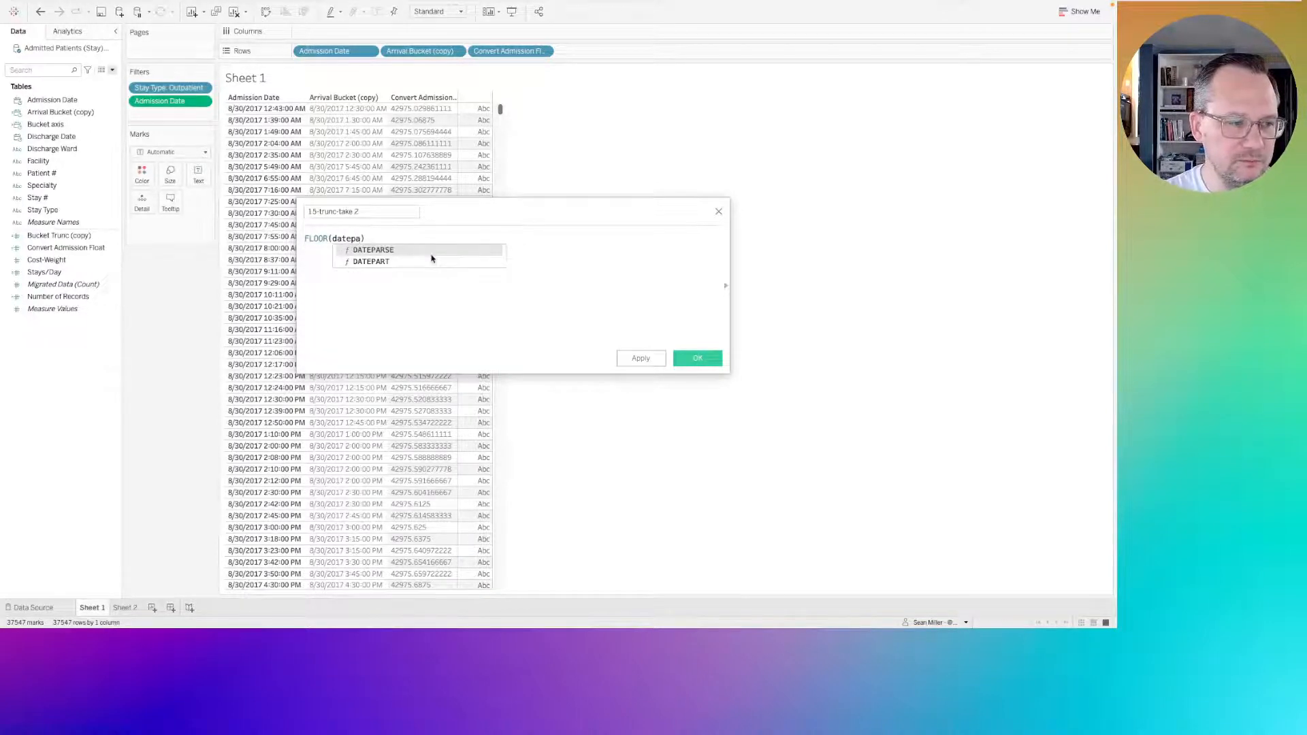
key("Down")
key("Return")
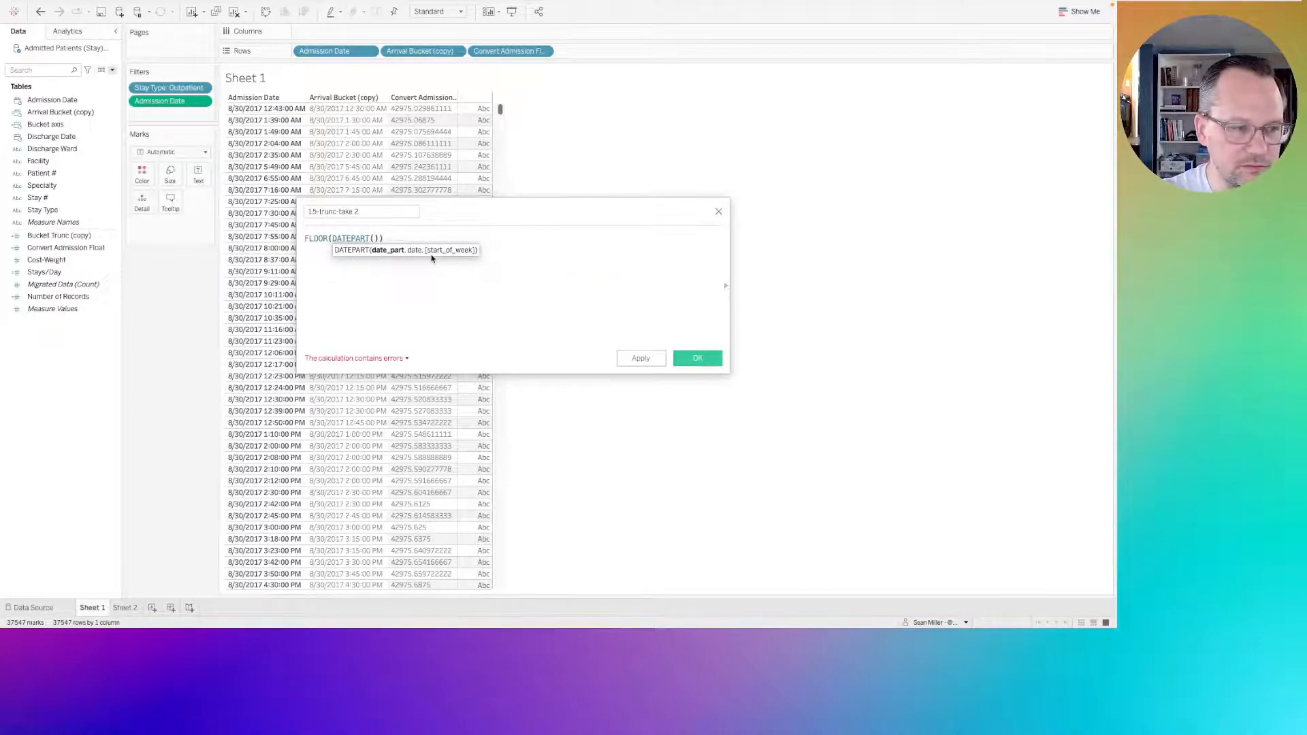
type("'minute'")
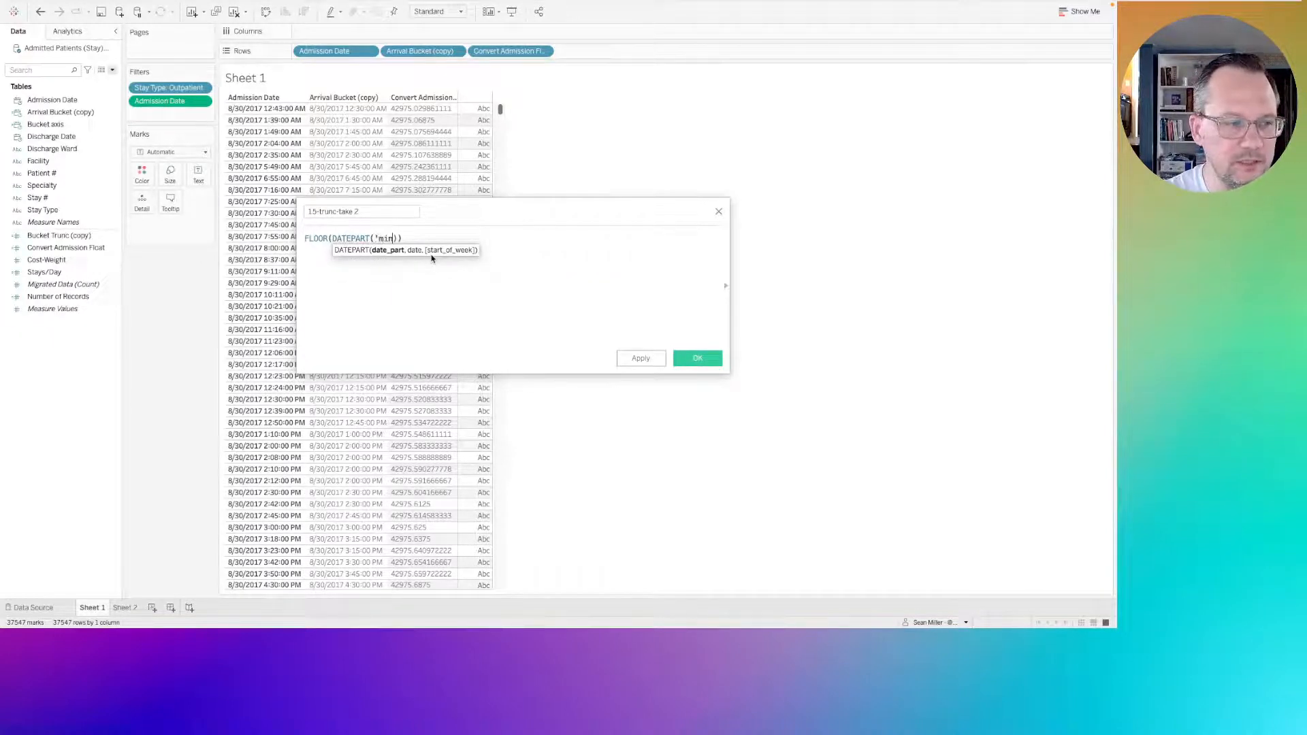
type(",[adm")
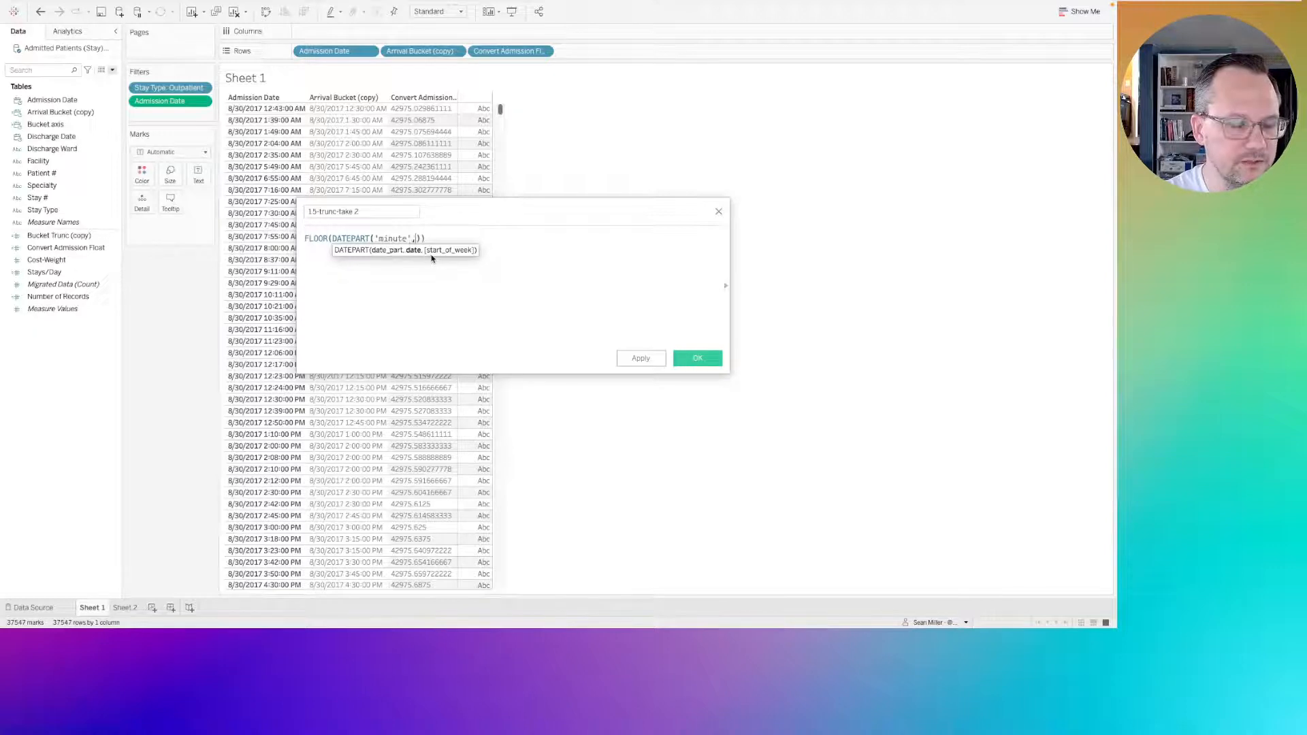
key("Return")
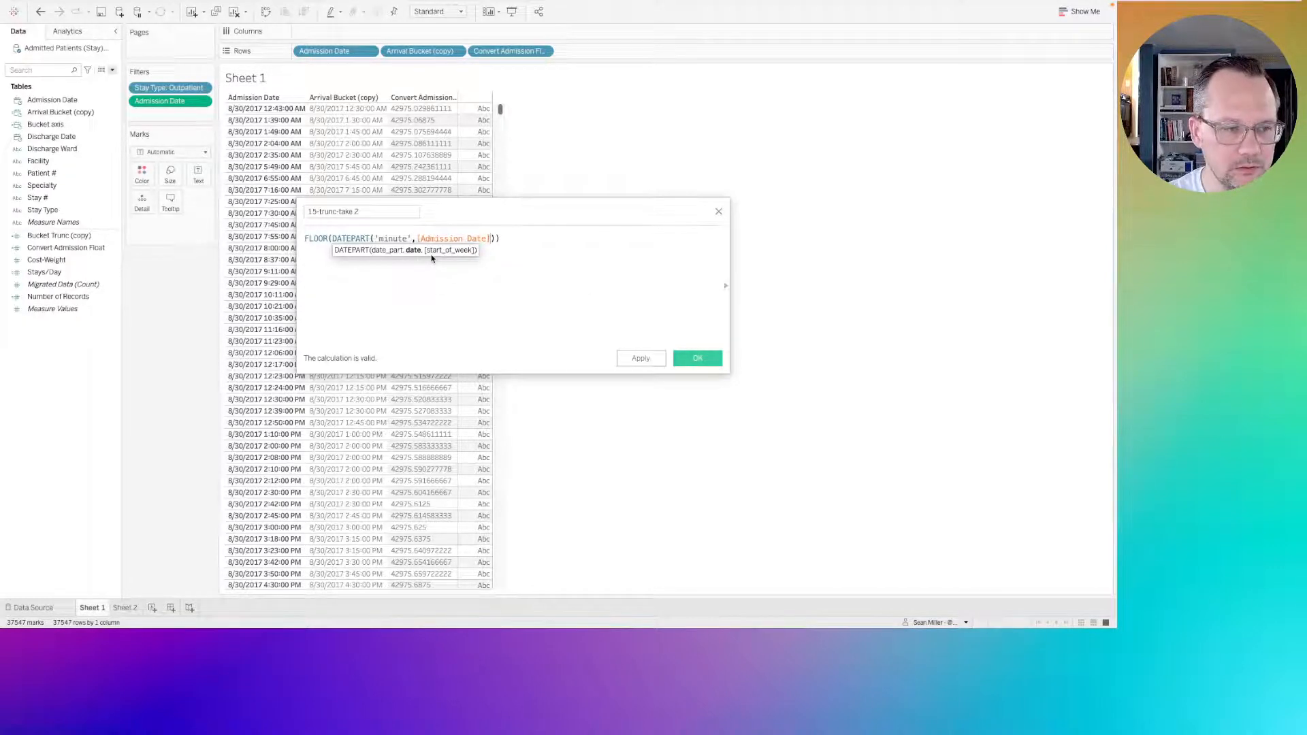
Divide the DATEPART result by 15 inside FLOOR, multiply the FLOOR result by 15, and save the calculation.
key("Right")
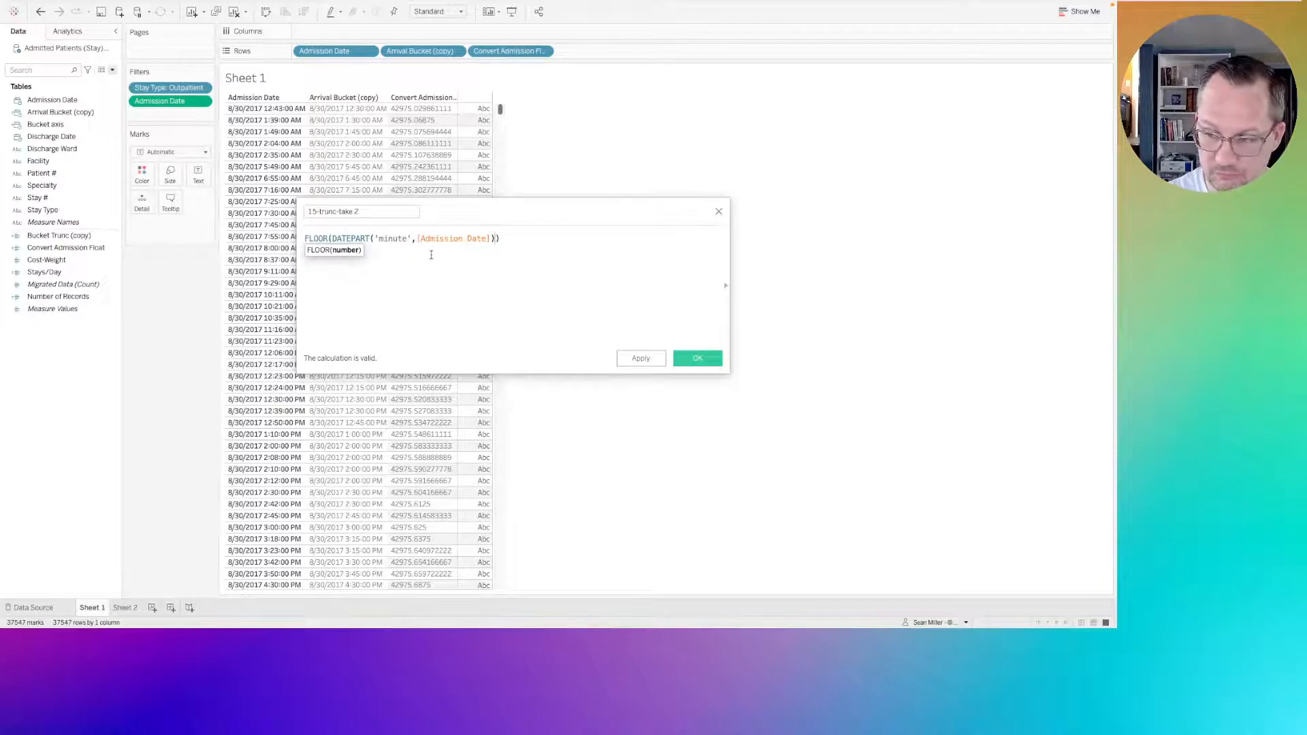
type(".")
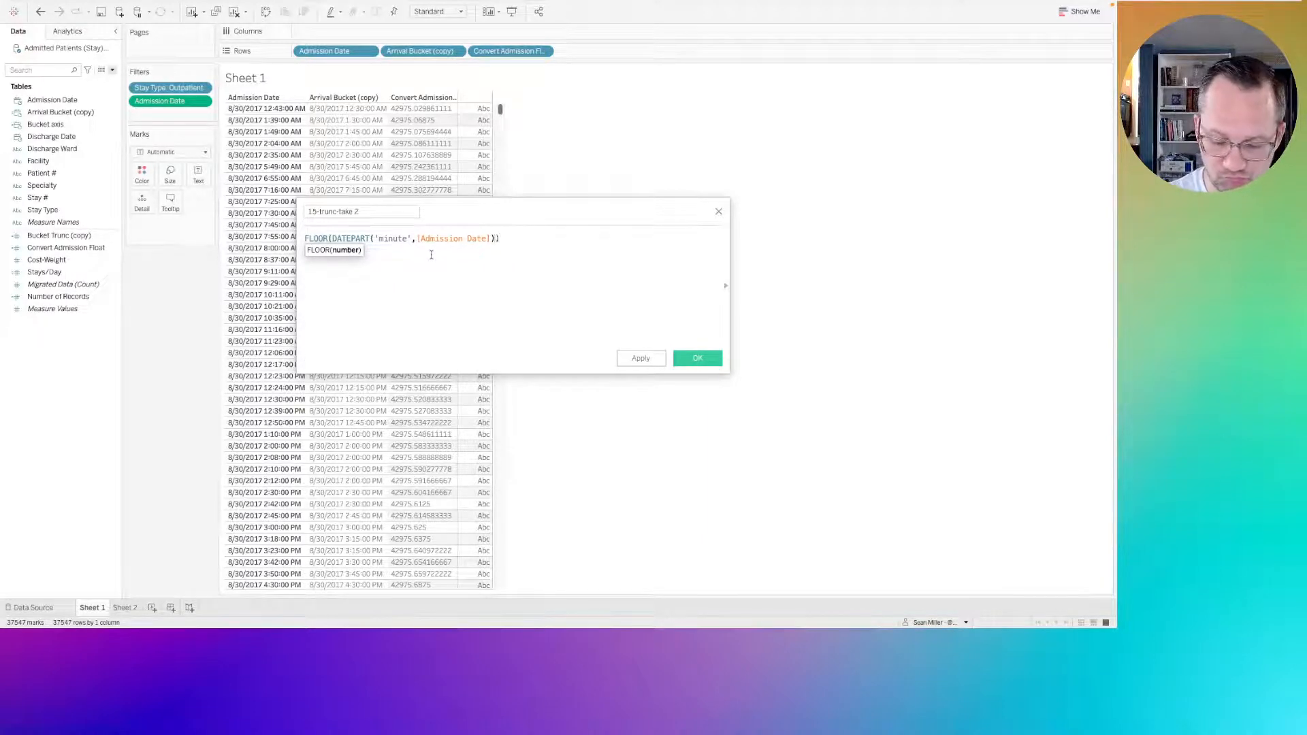
key("BackSpace")
type("/15")
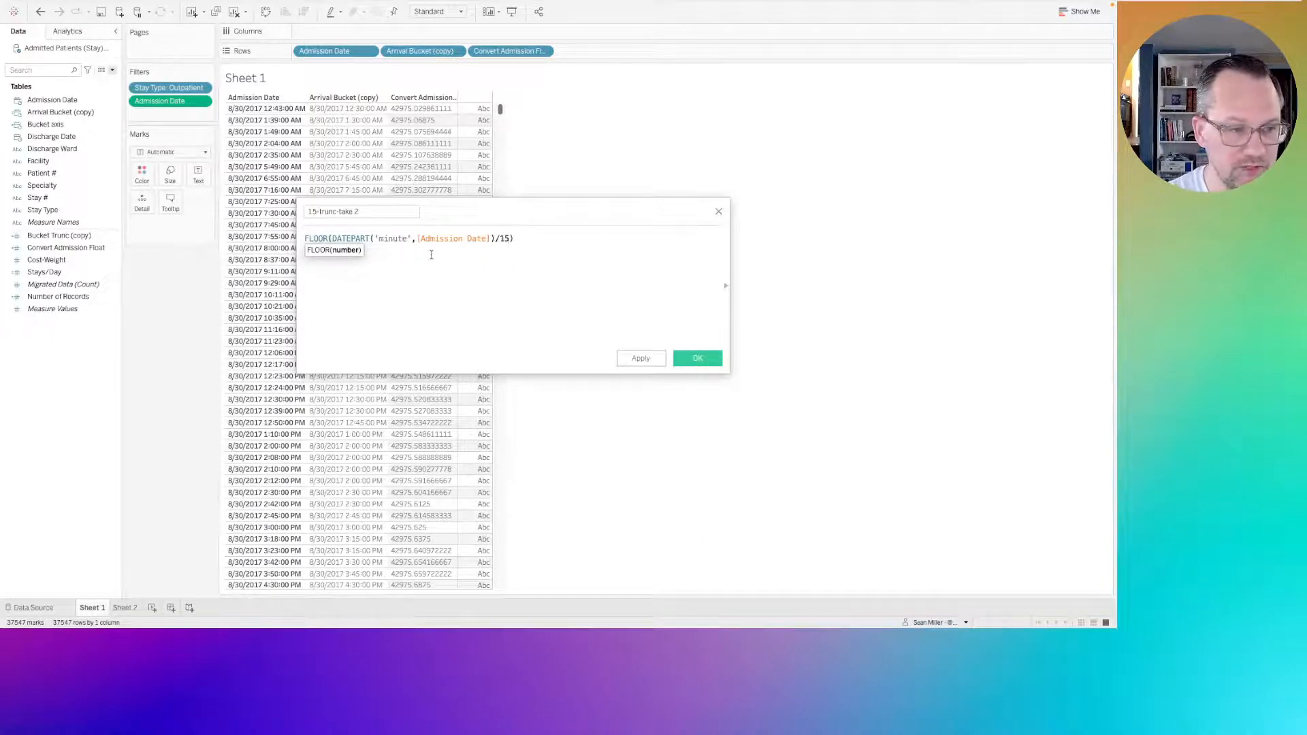
key("Right")
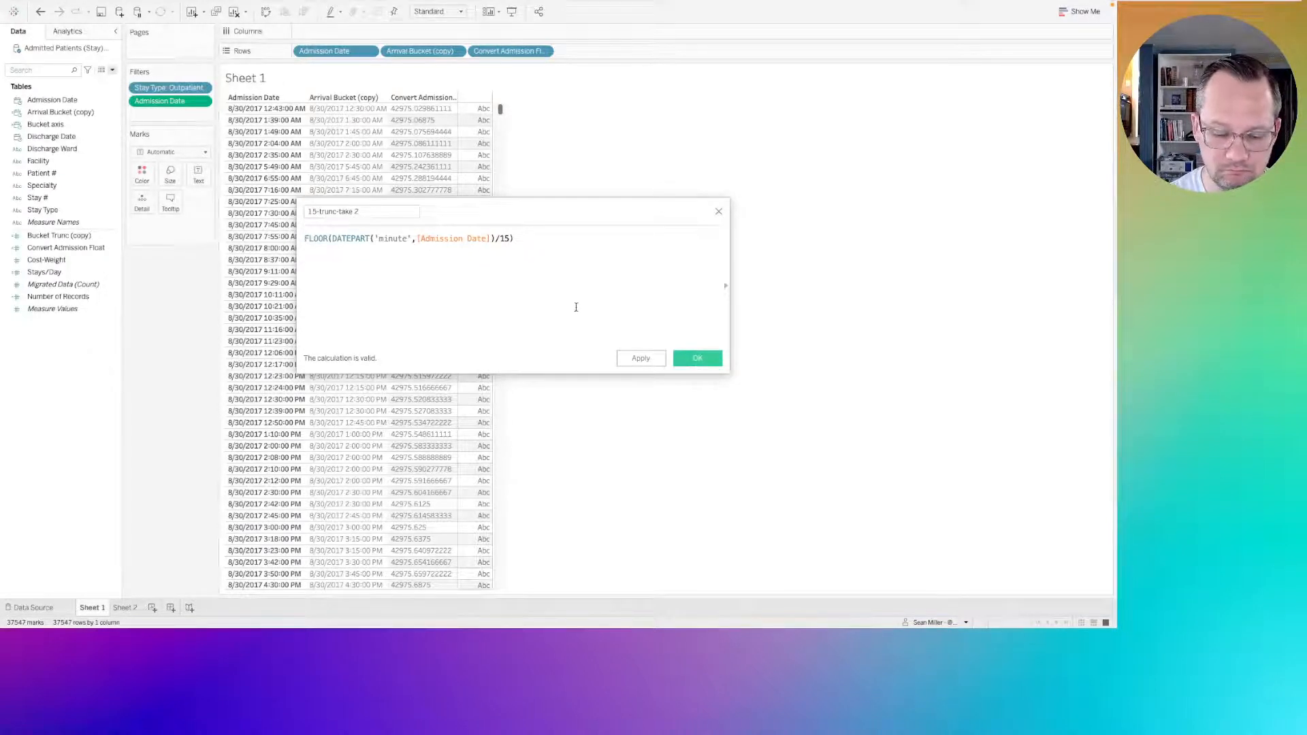
type("*")
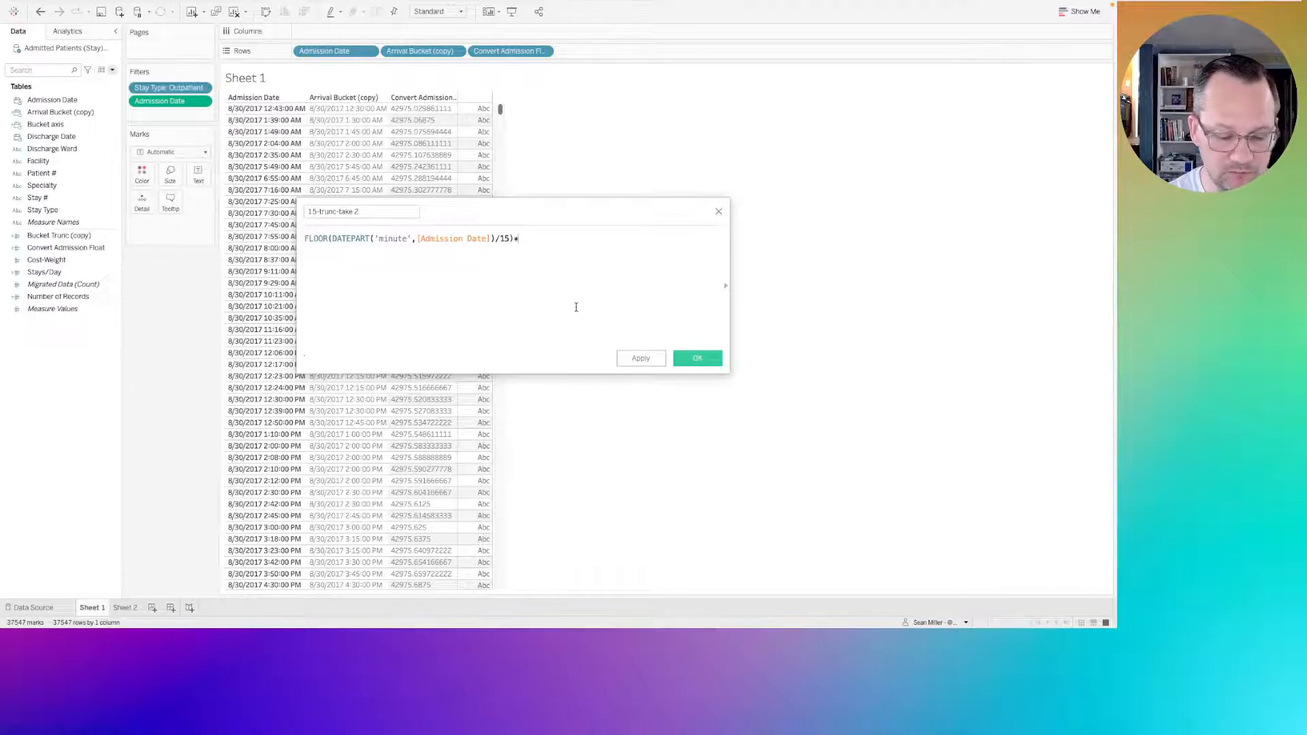
type("15")
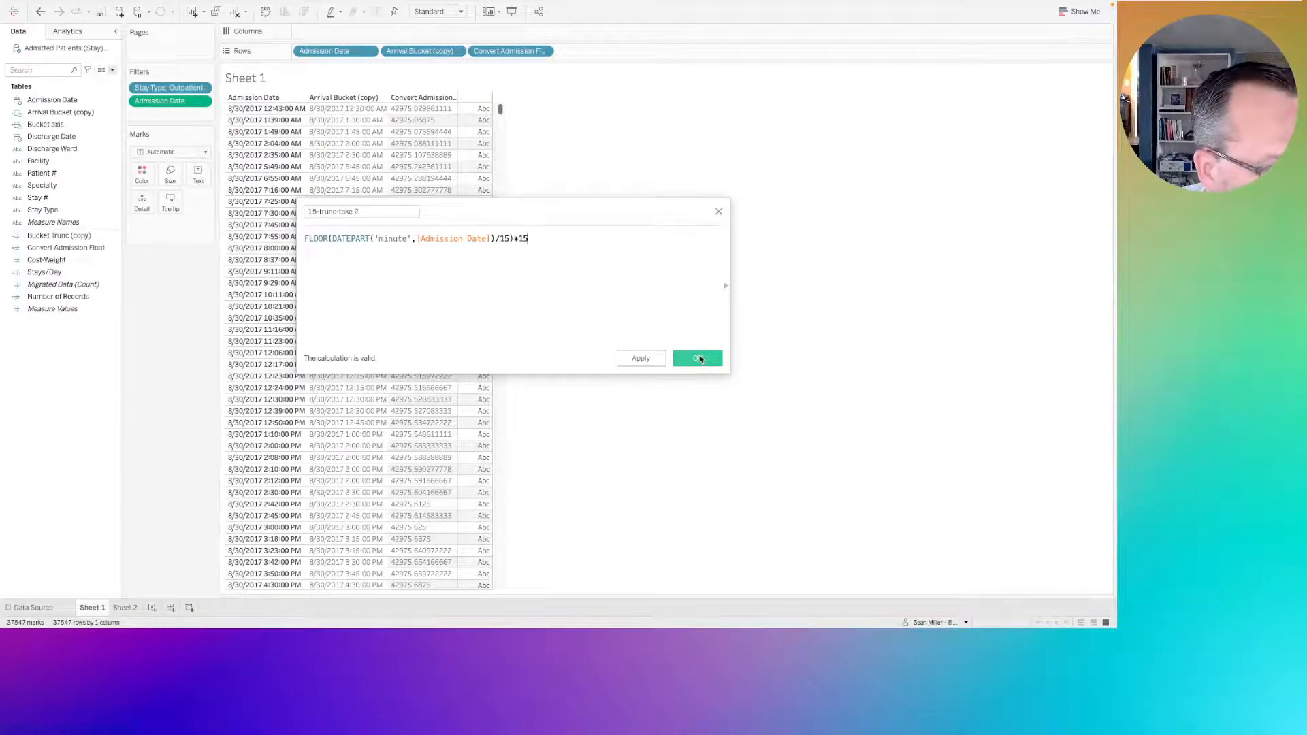
left_click(641, 359)
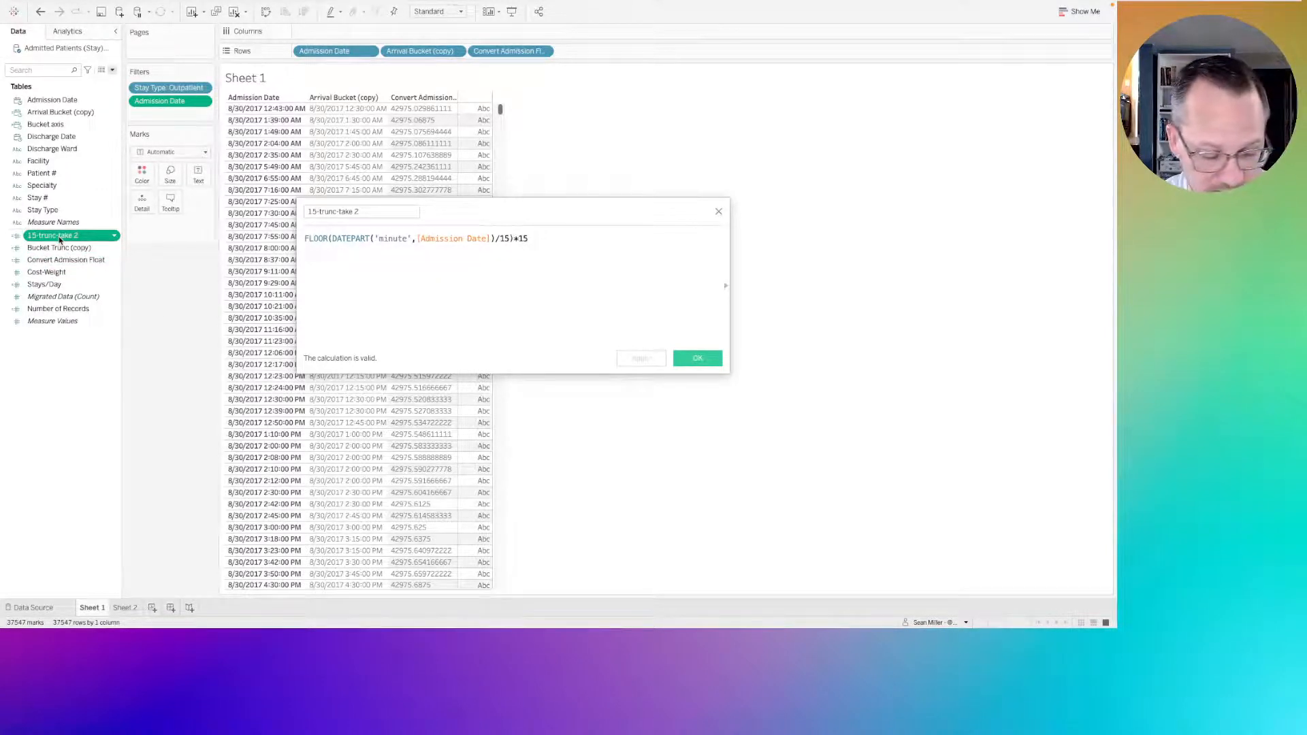
mouse_move(60, 239)
left_mouse_down()
mouse_move(470, 56)
mouse_move(54, 243)
left_mouse_up()
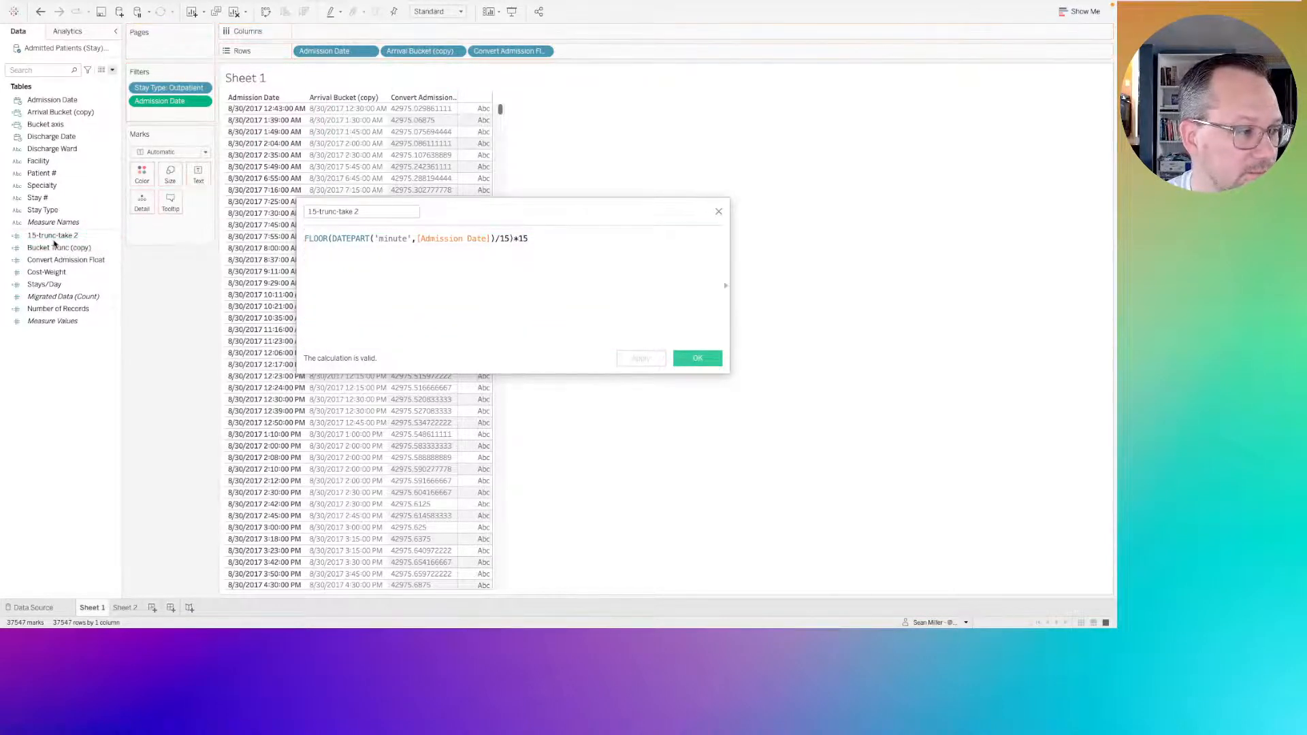
right_click(54, 240)
key("Escape")
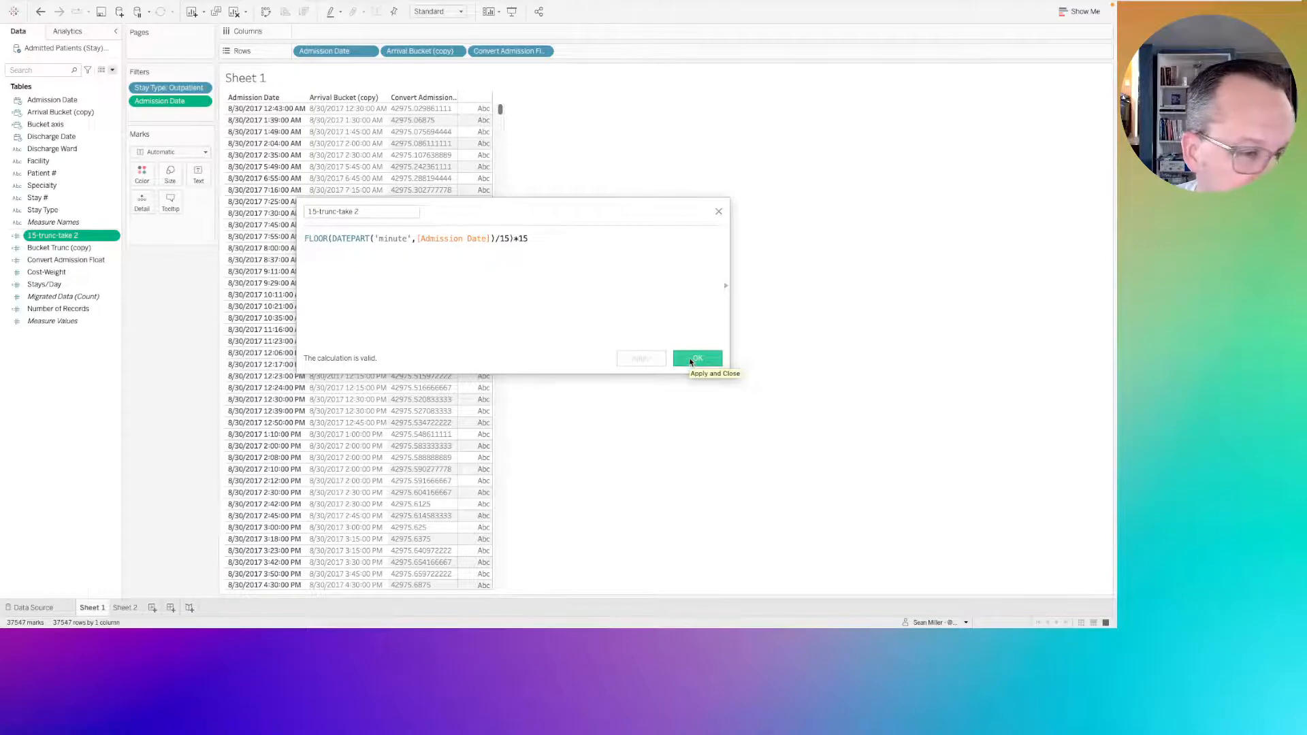
left_click(689, 362)
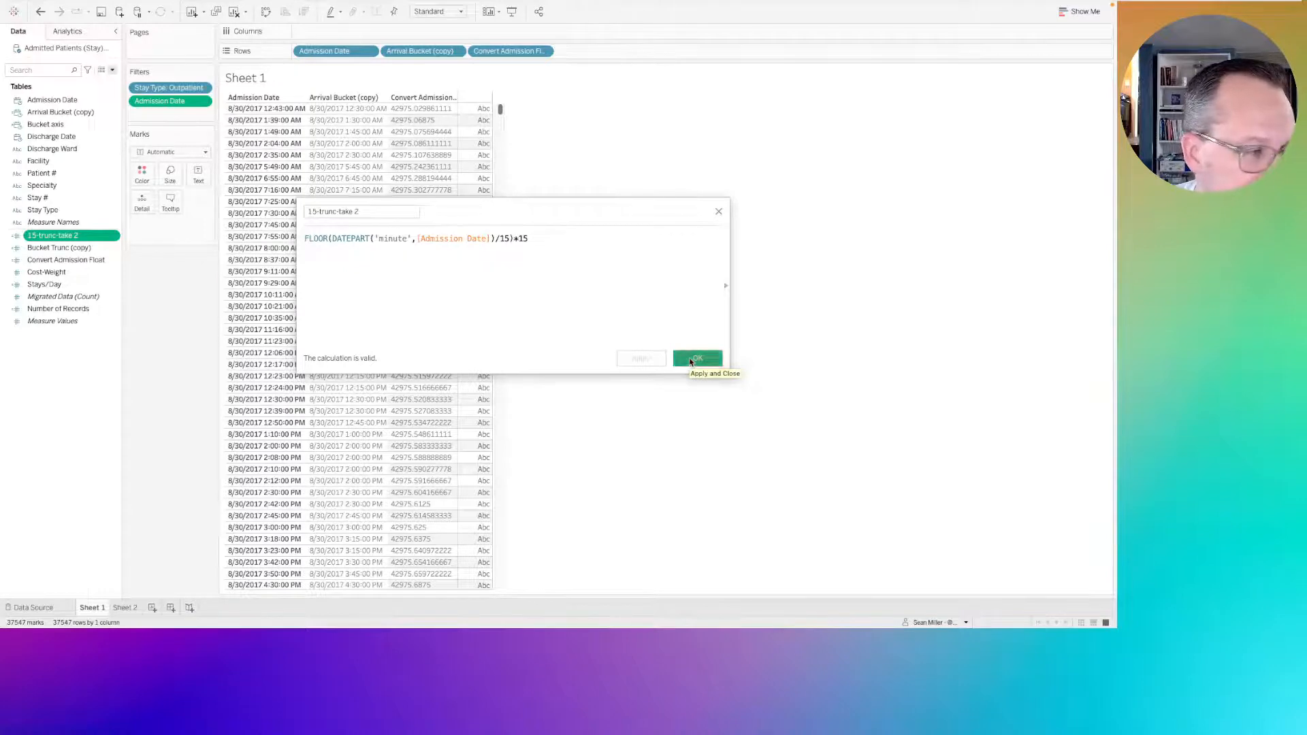
Create a calculated field from 15-trunc-take 2 with the formula DATETIME([15-trunc-take 2]) and save it under its default name.
right_click(49, 237)
mouse_move(75, 361)
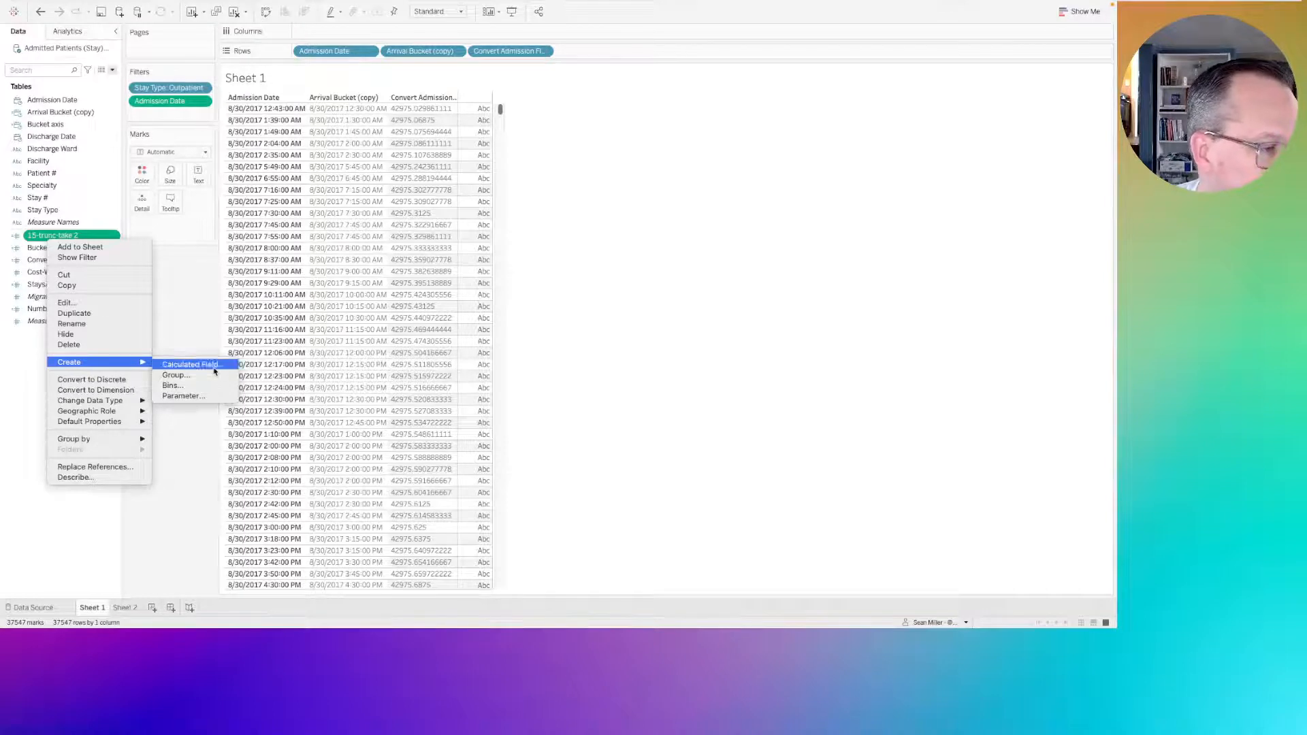
left_click(214, 368)
left_click(304, 237)
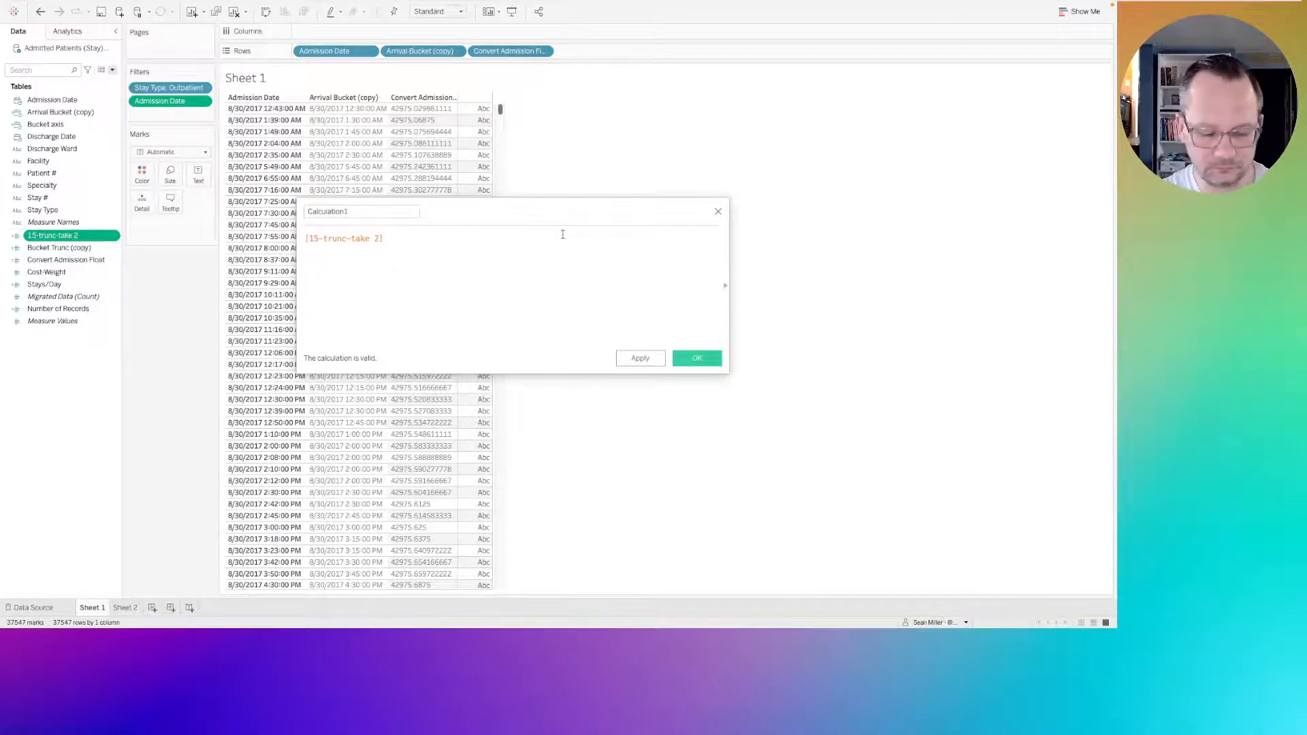
type("datetime")
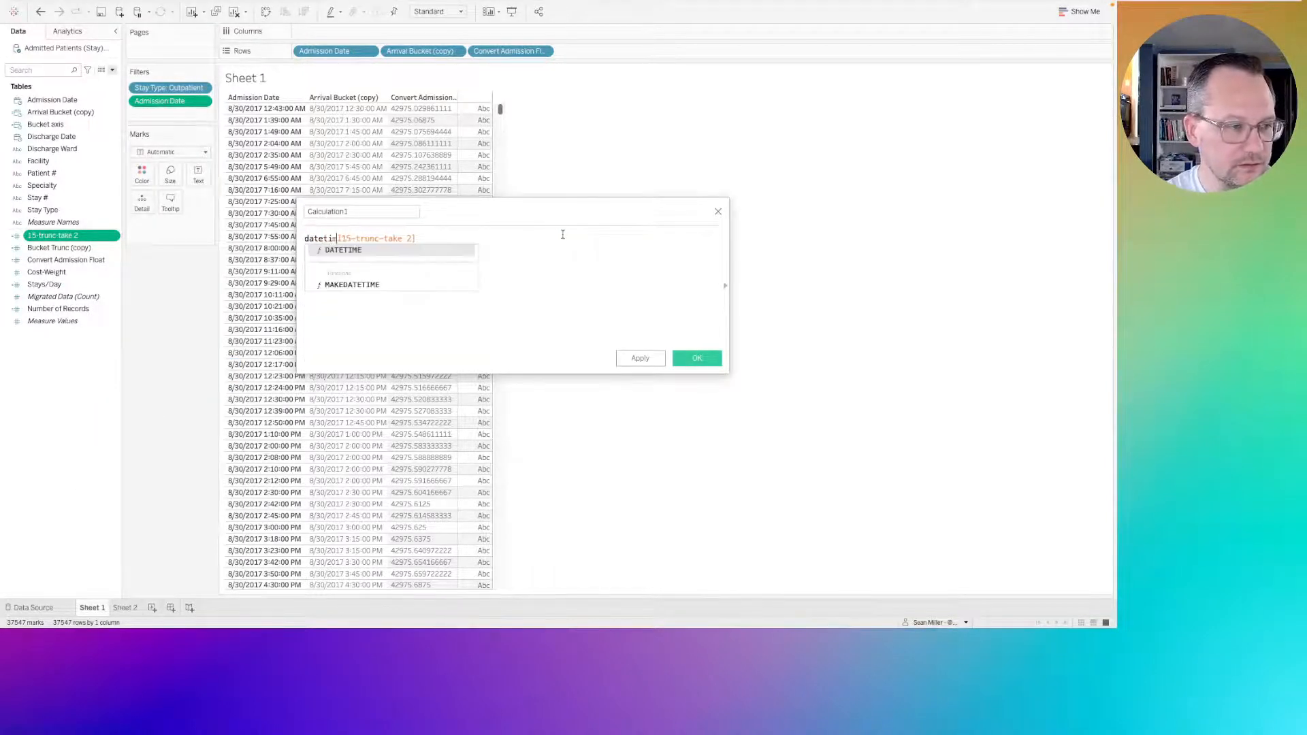
key("Return")
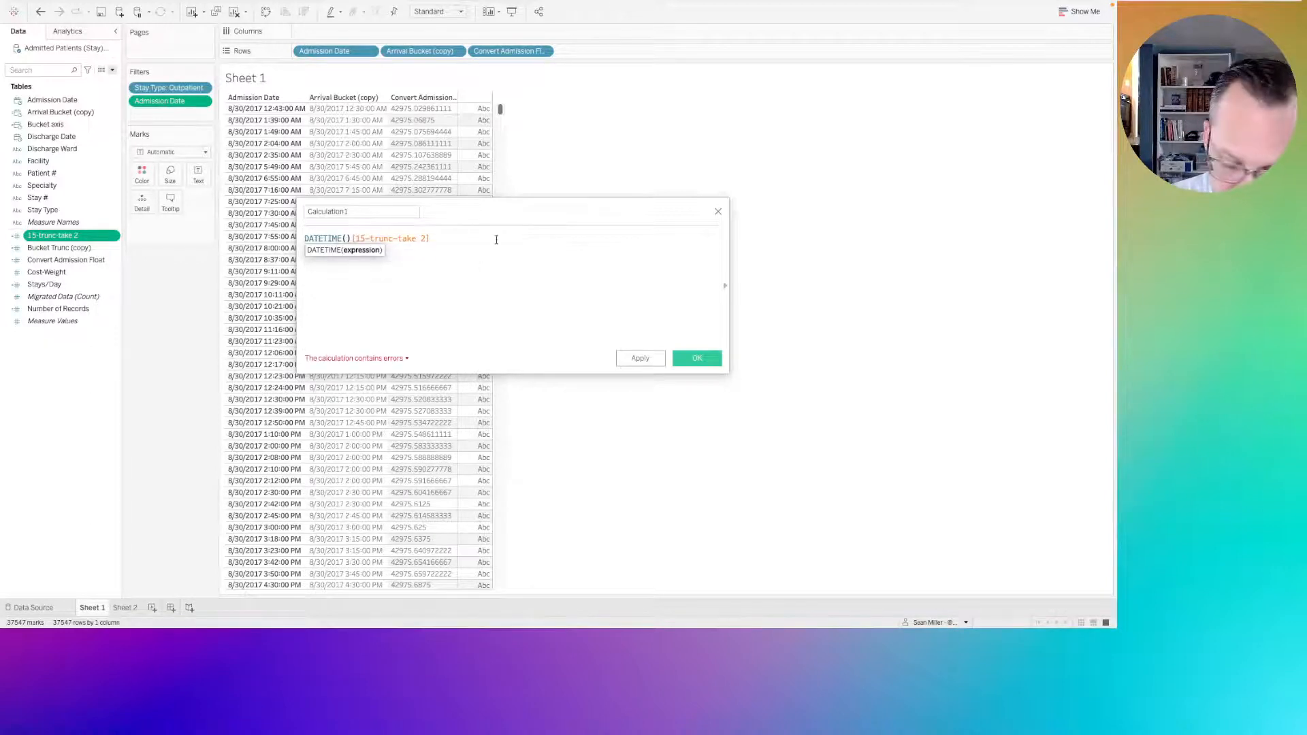
key("Delete")
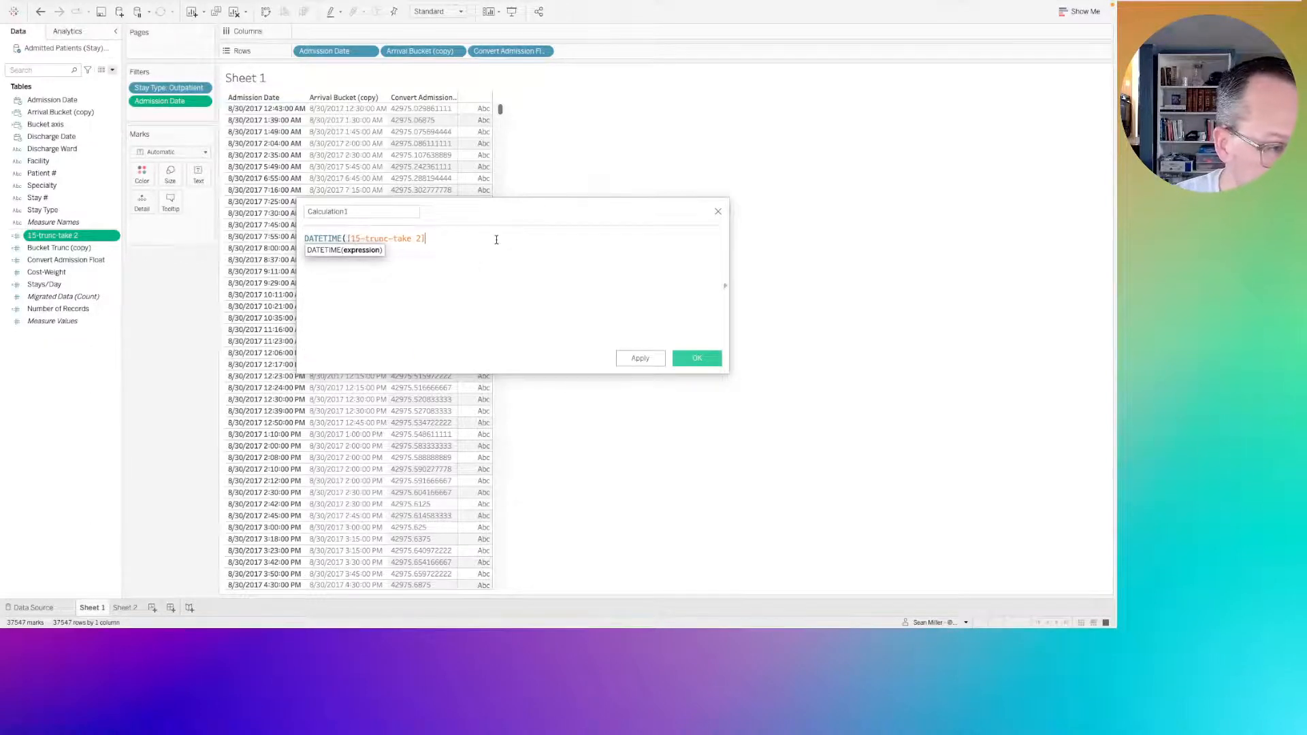
key("End")
type(")")
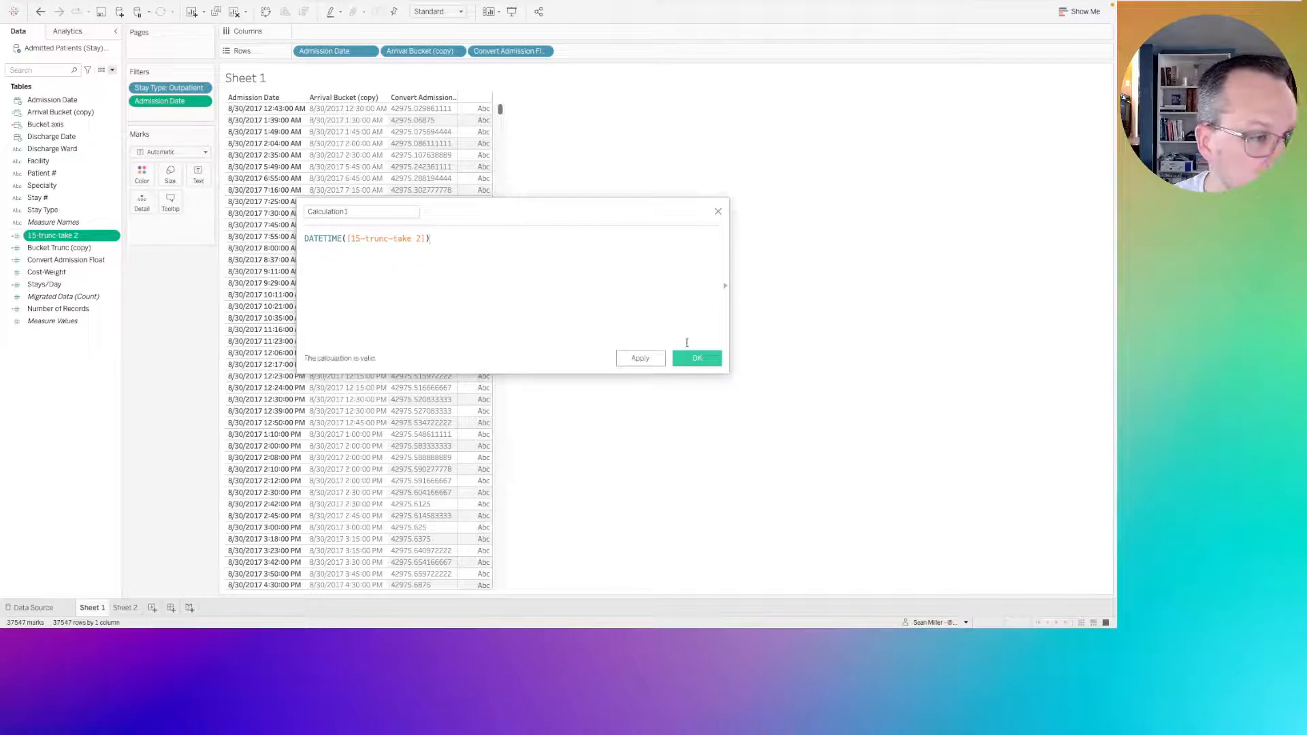
left_click(361, 210)
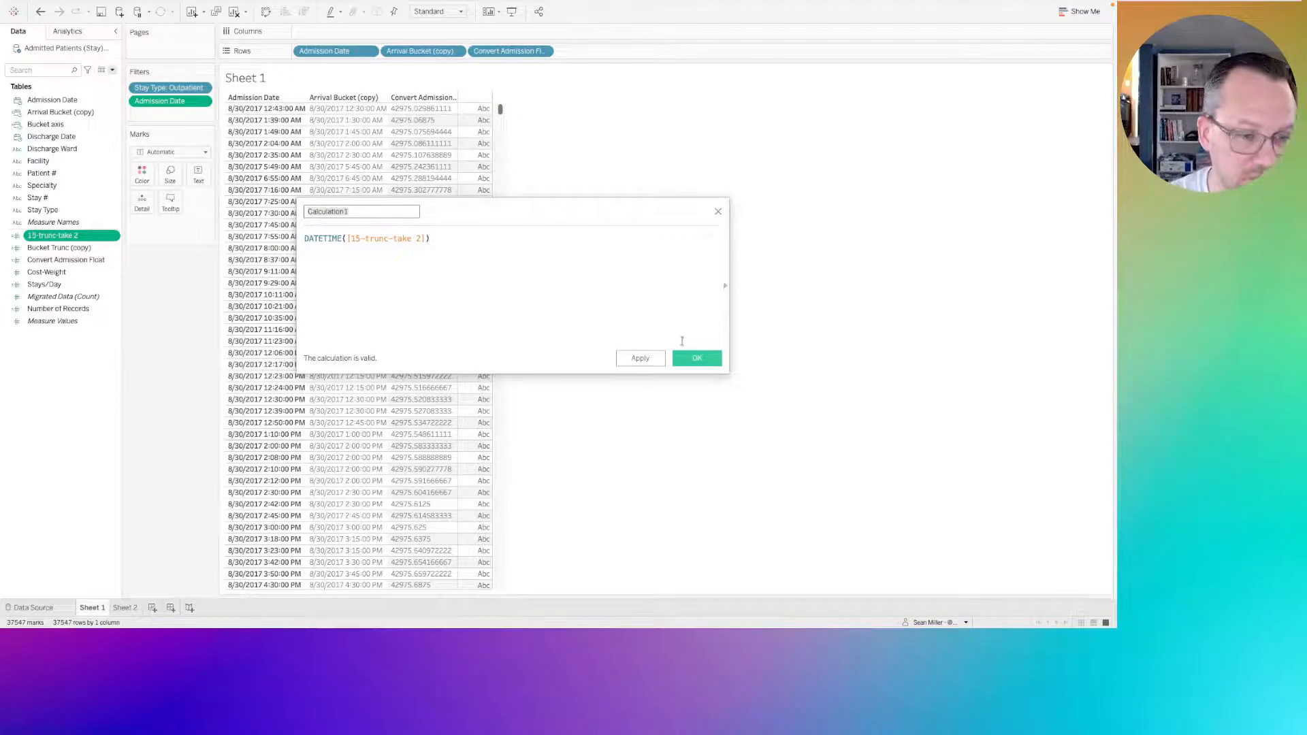
left_click(697, 359)
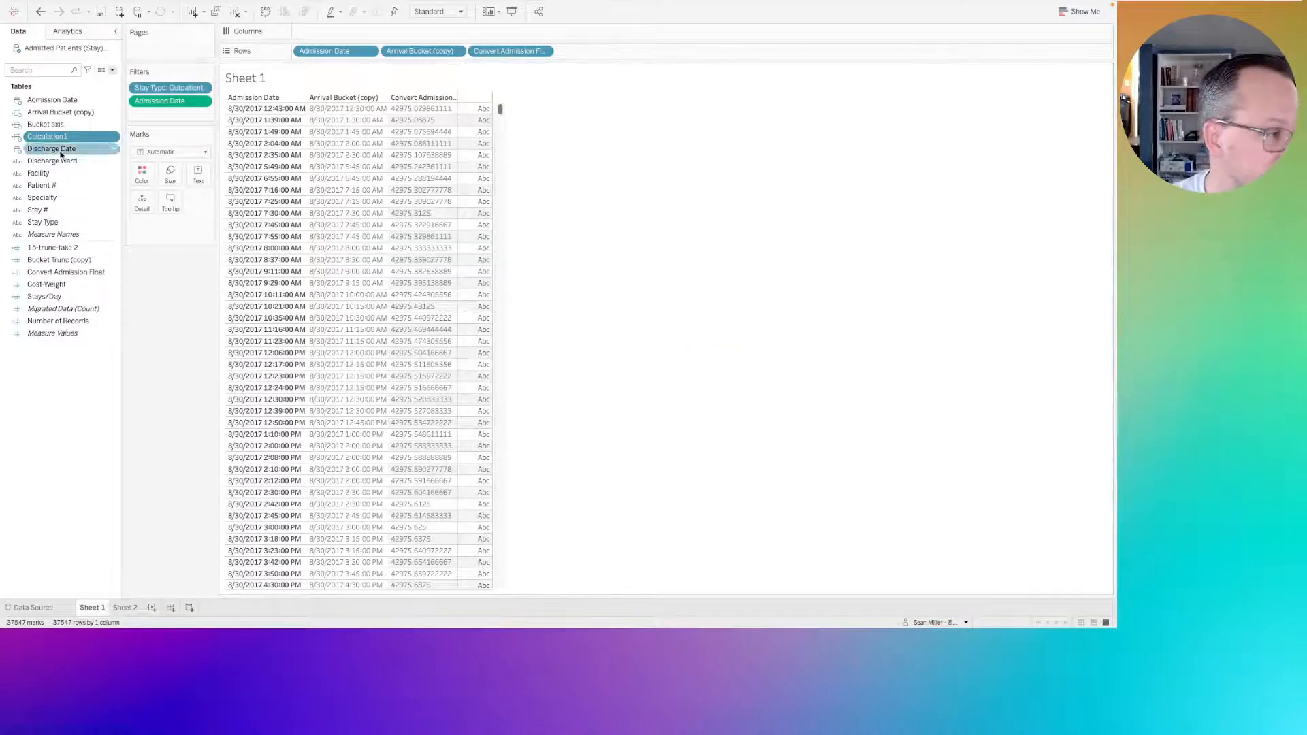
Add Calculation1 as a discrete field to Rows between Arrival Bucket (copy) and Convert Admission Float.
left_click_drag(48, 139, 460, 60)
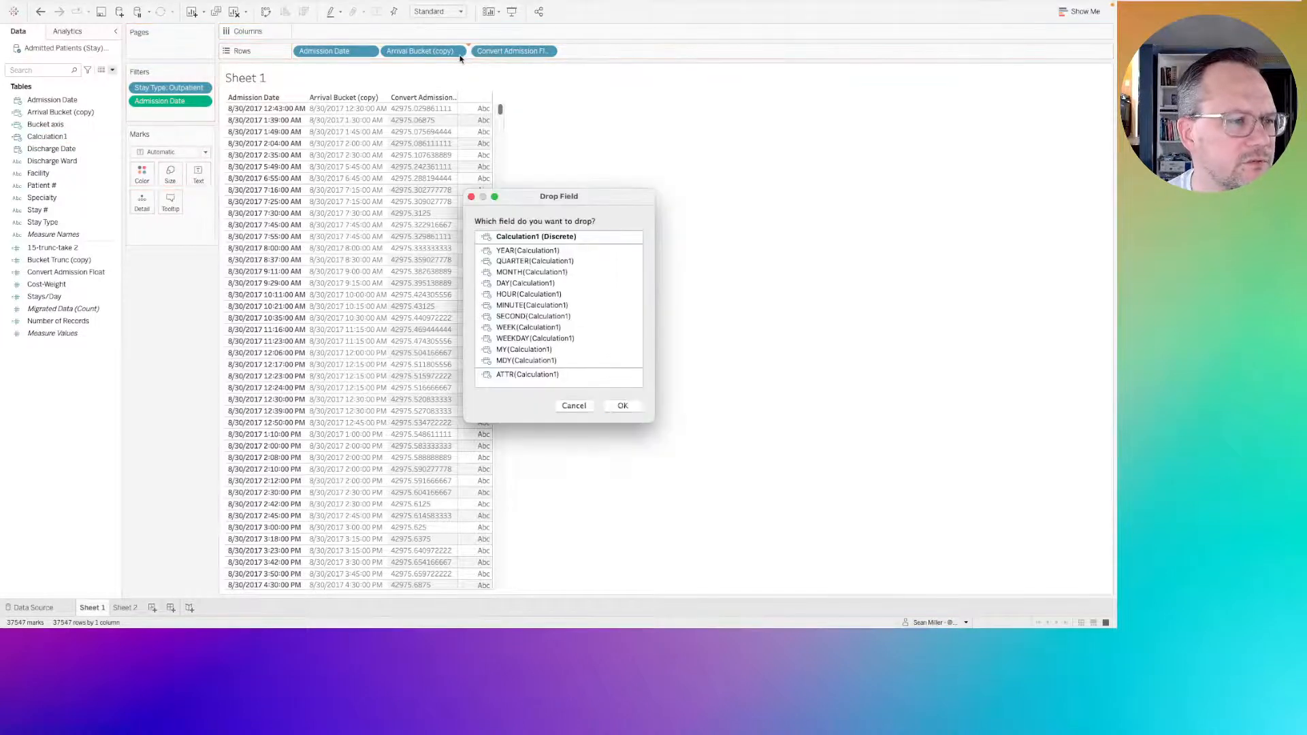
left_click(564, 237)
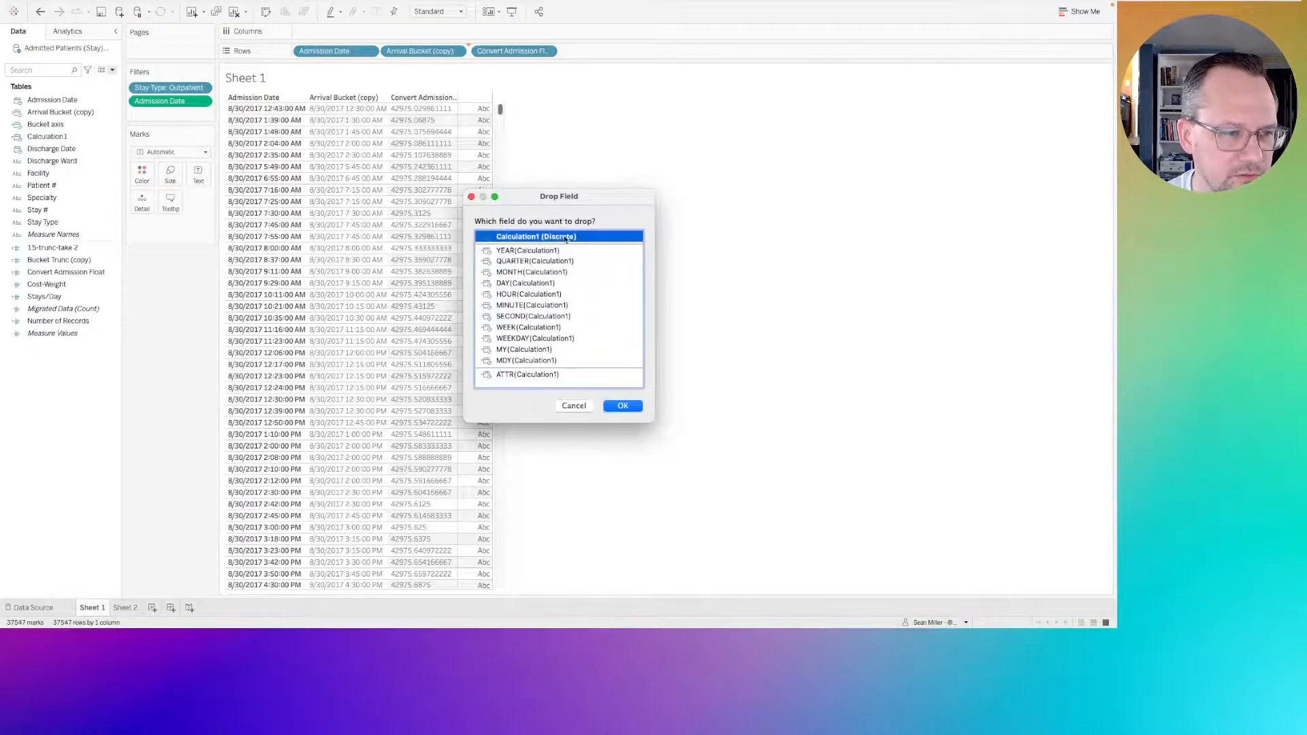
left_click(621, 407)
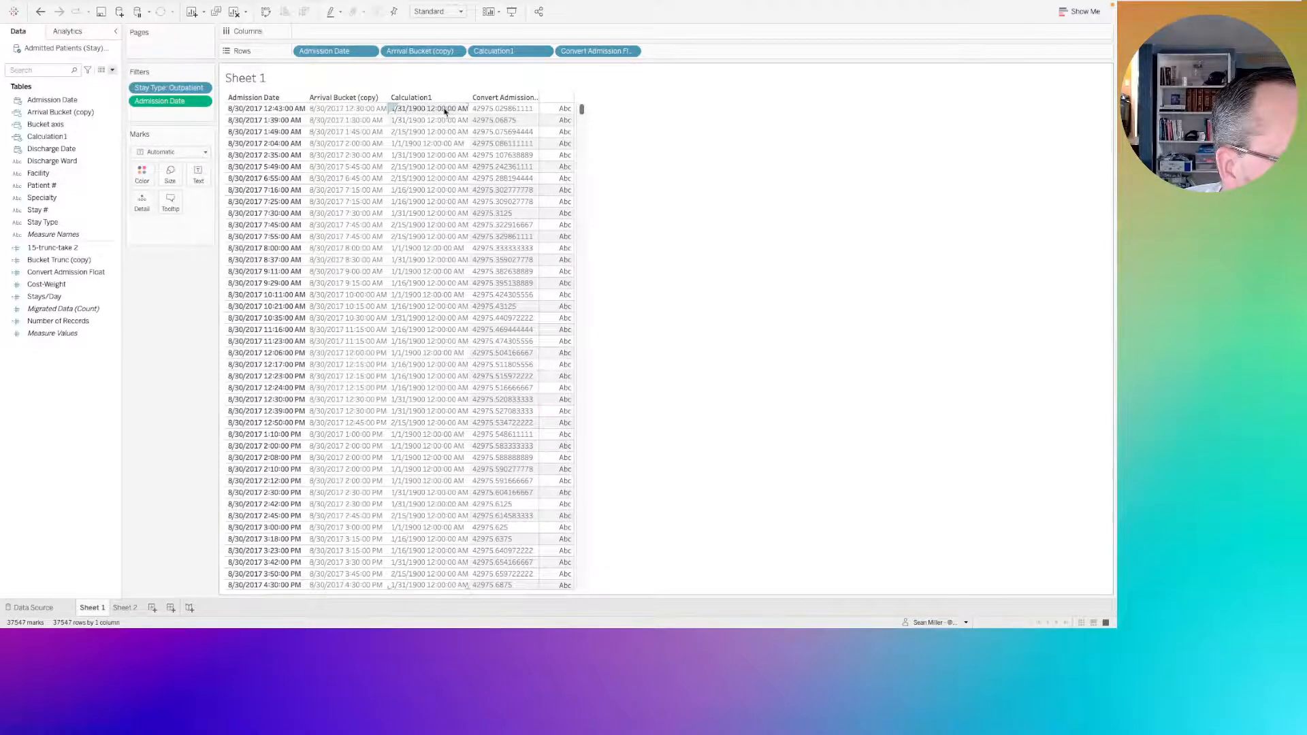
Review the formulas of the Arrival Bucket (copy) and Bucket Trunc (copy) calculated fields.
left_click(48, 137)
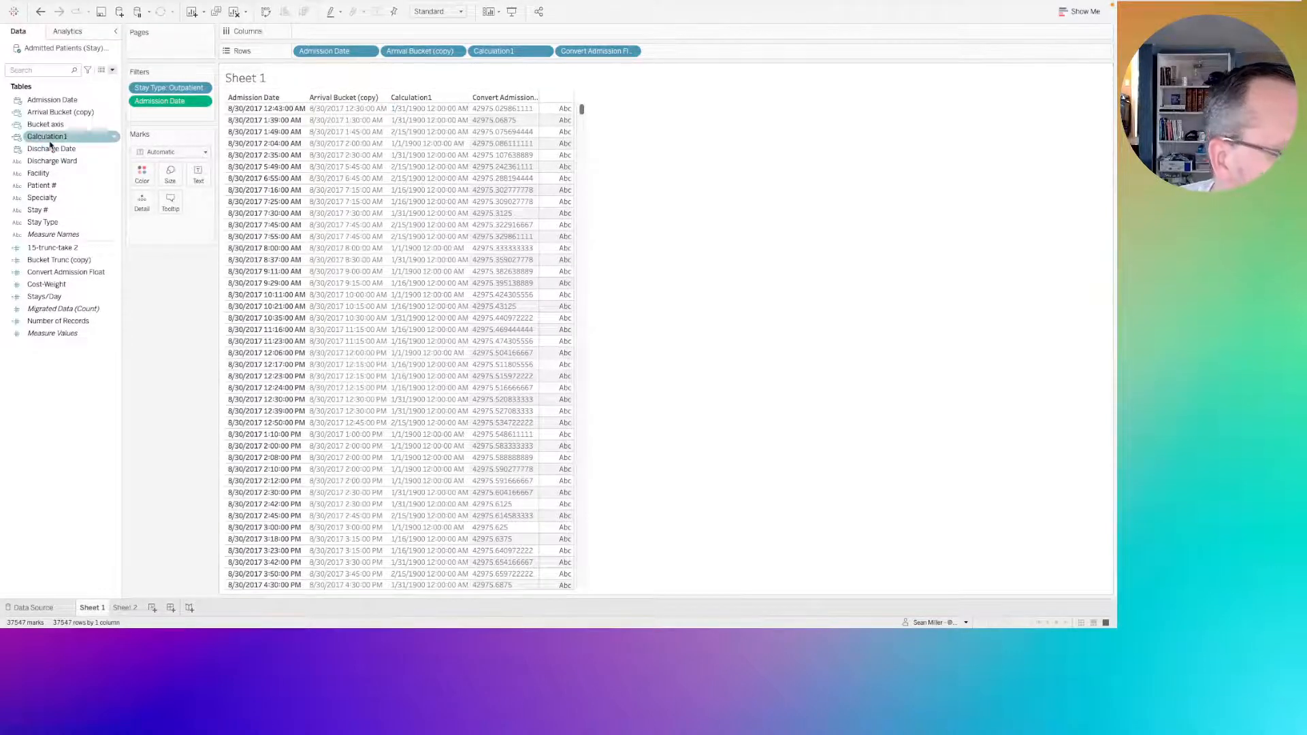
left_click(63, 250)
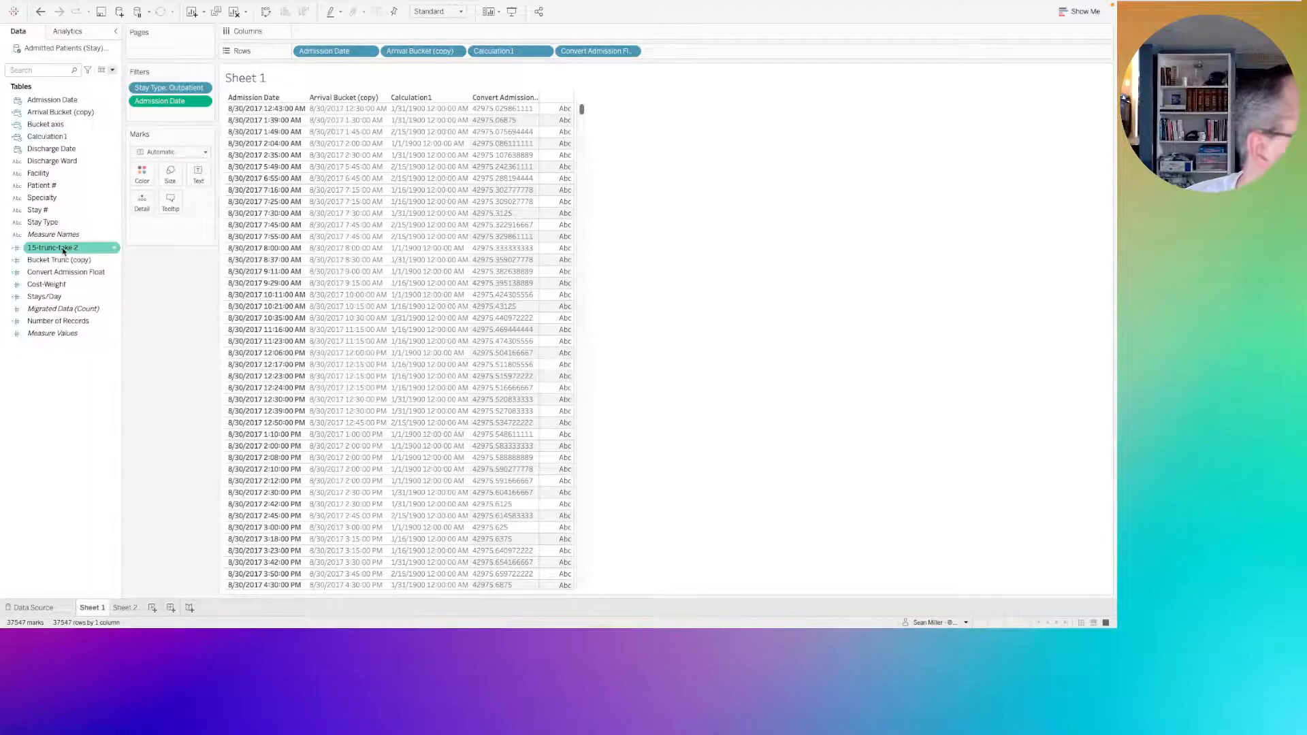
left_click(65, 112)
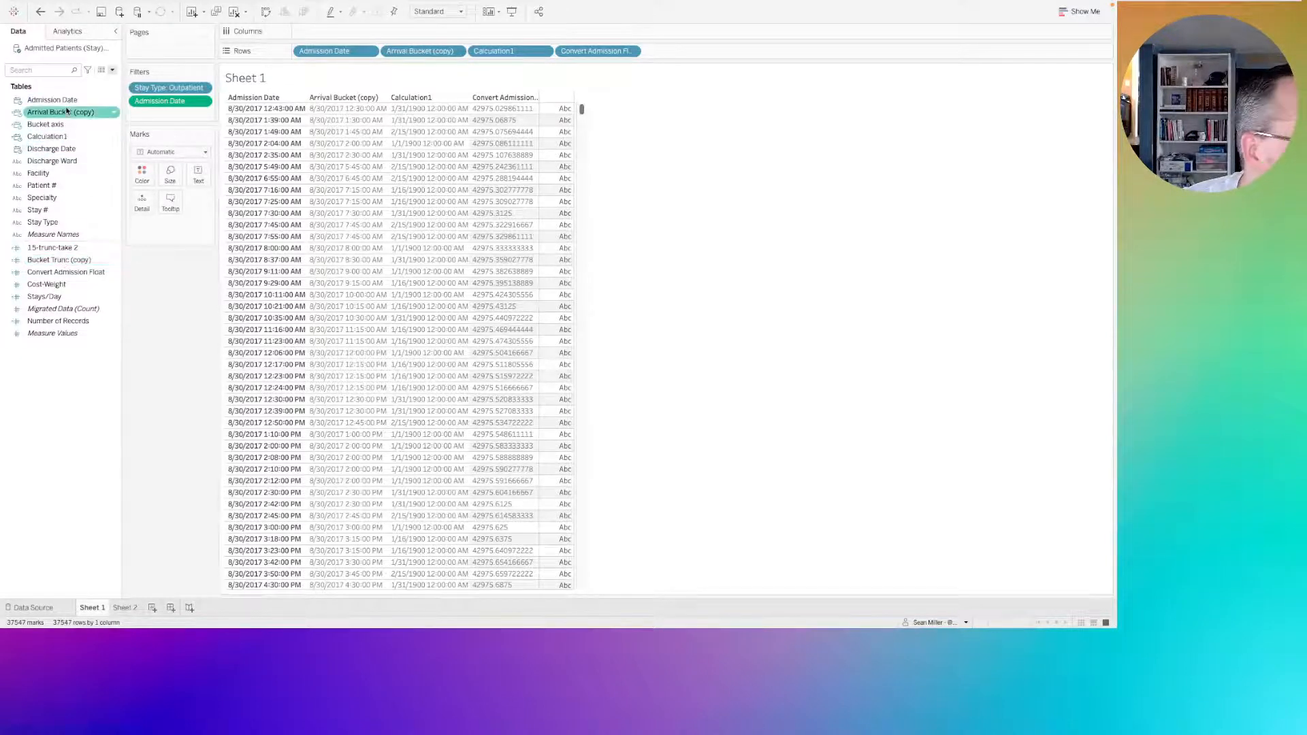
right_click(66, 111)
left_click(136, 171)
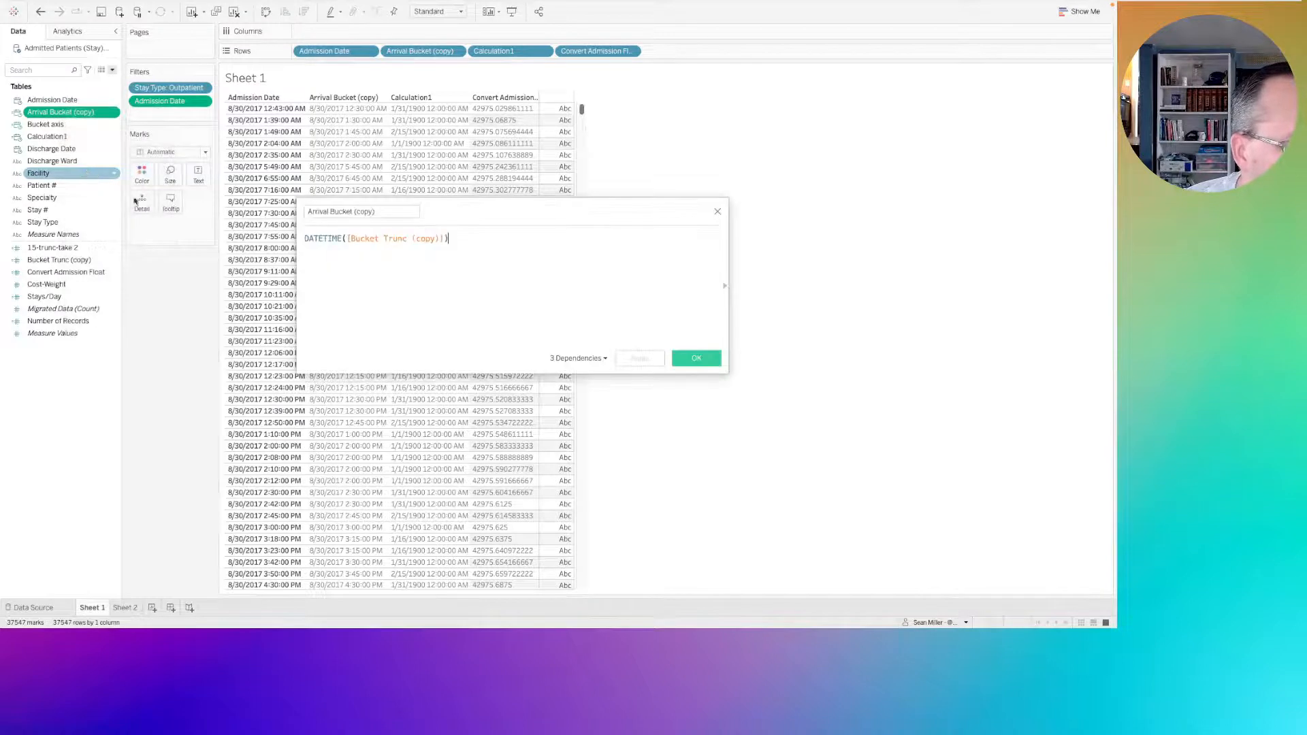
left_click(718, 212)
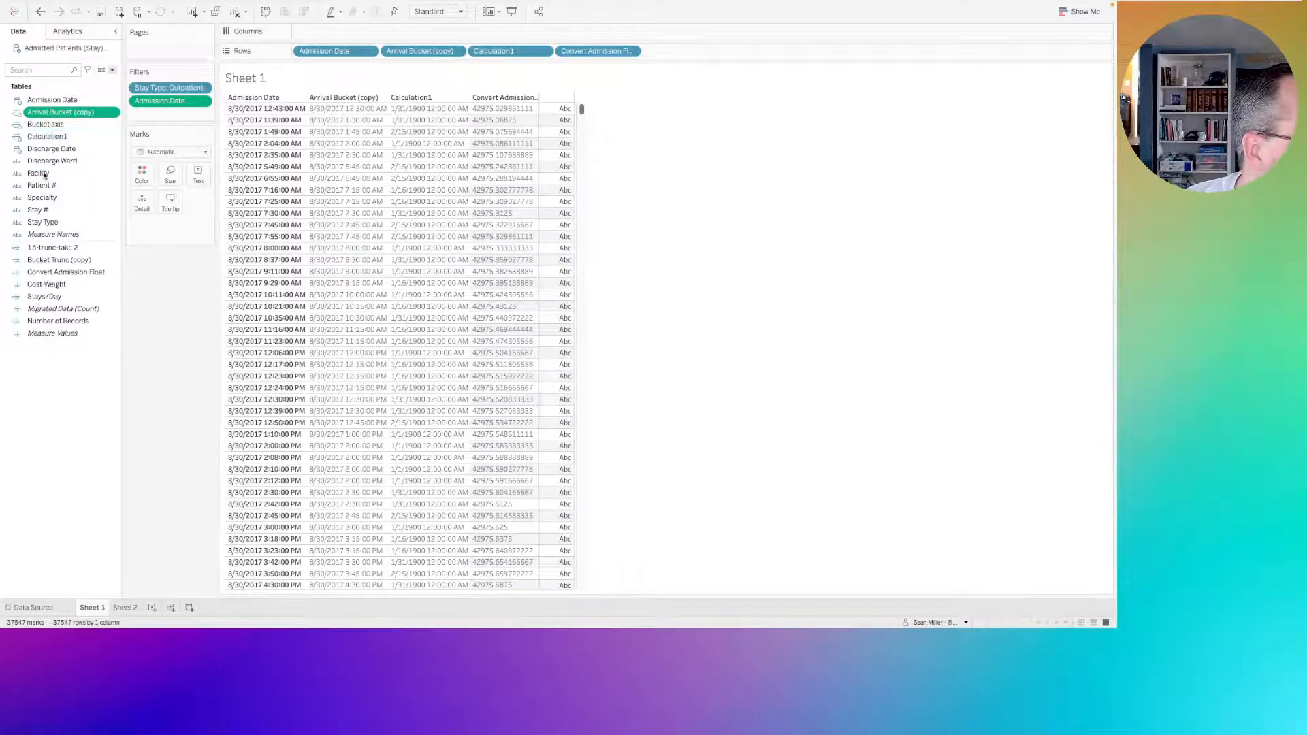
right_click(53, 260)
left_click(68, 321)
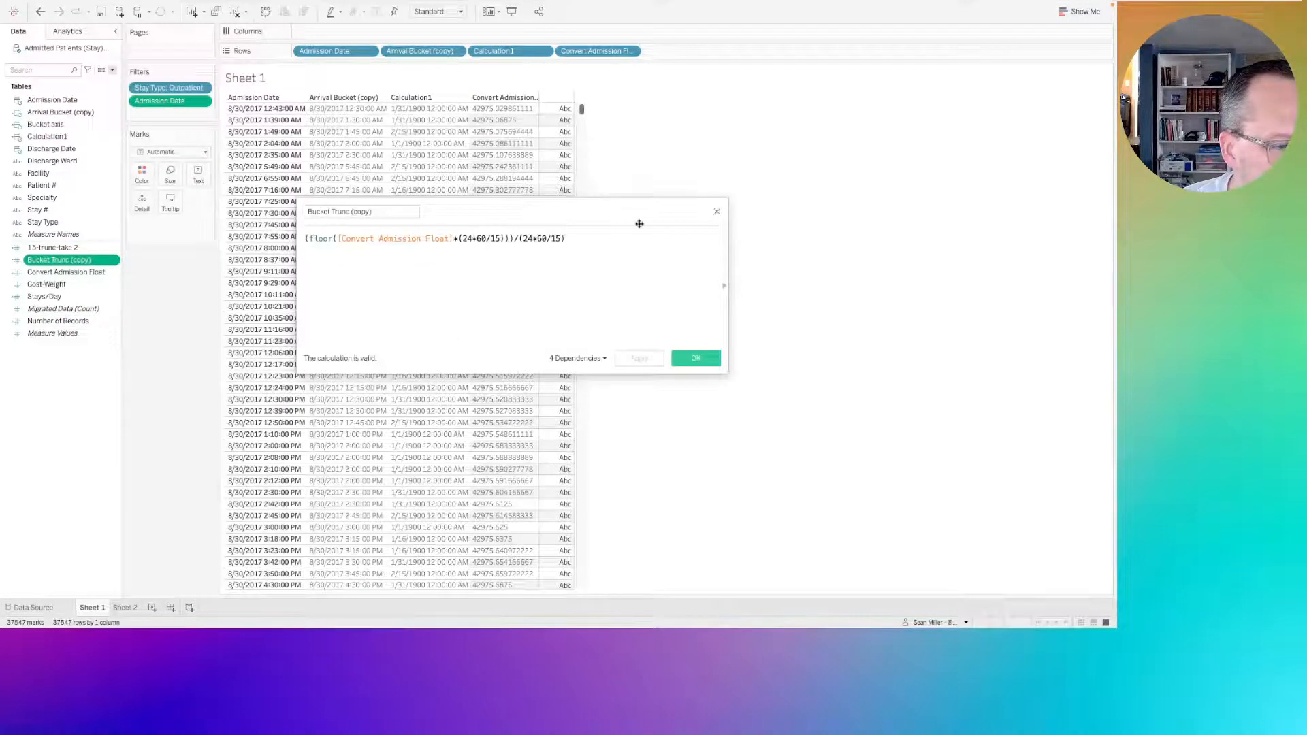
left_click(717, 211)
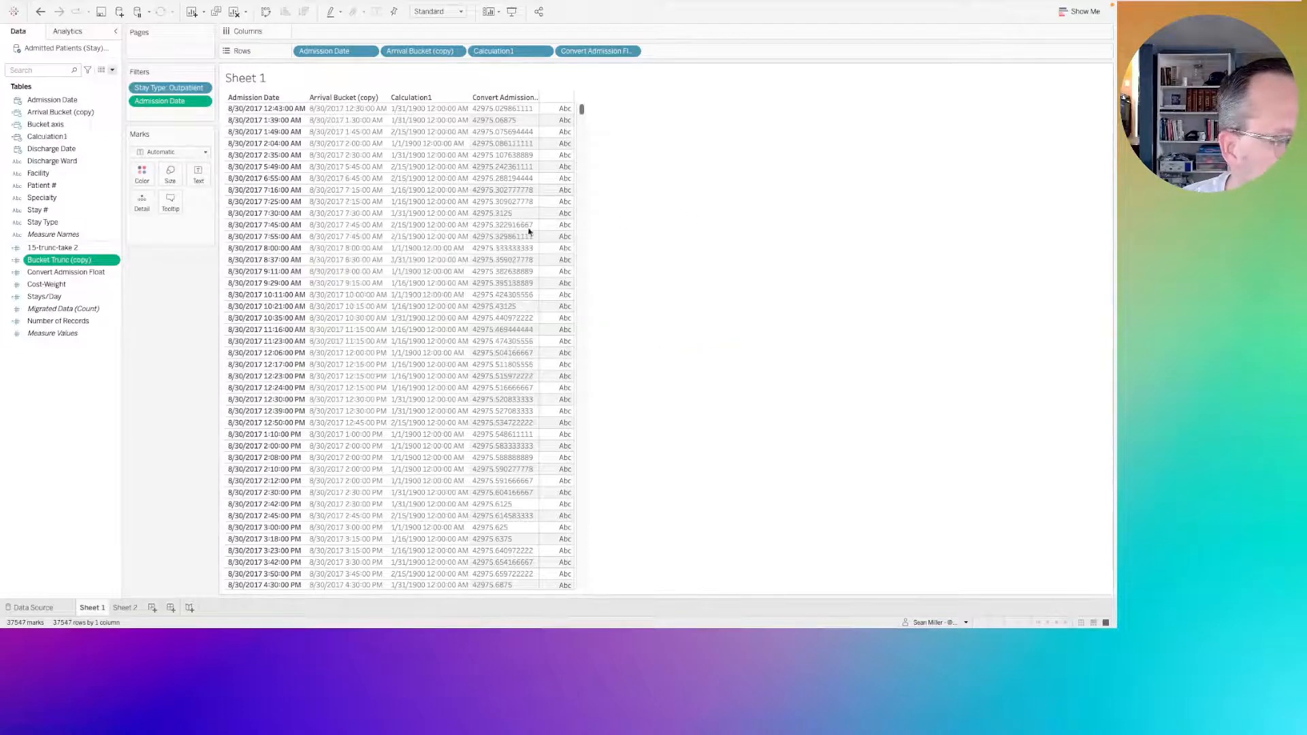
right_click(46, 123)
left_click(41, 117)
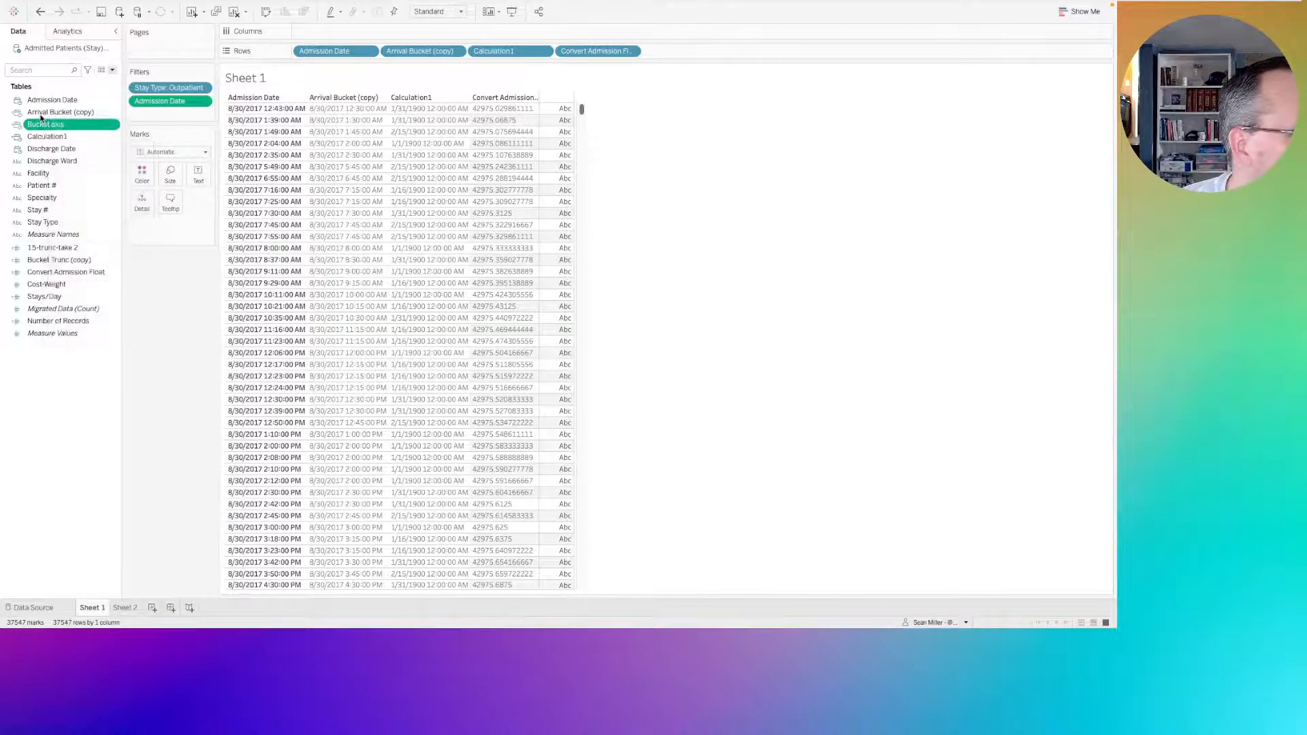
right_click(42, 113)
left_click(60, 181)
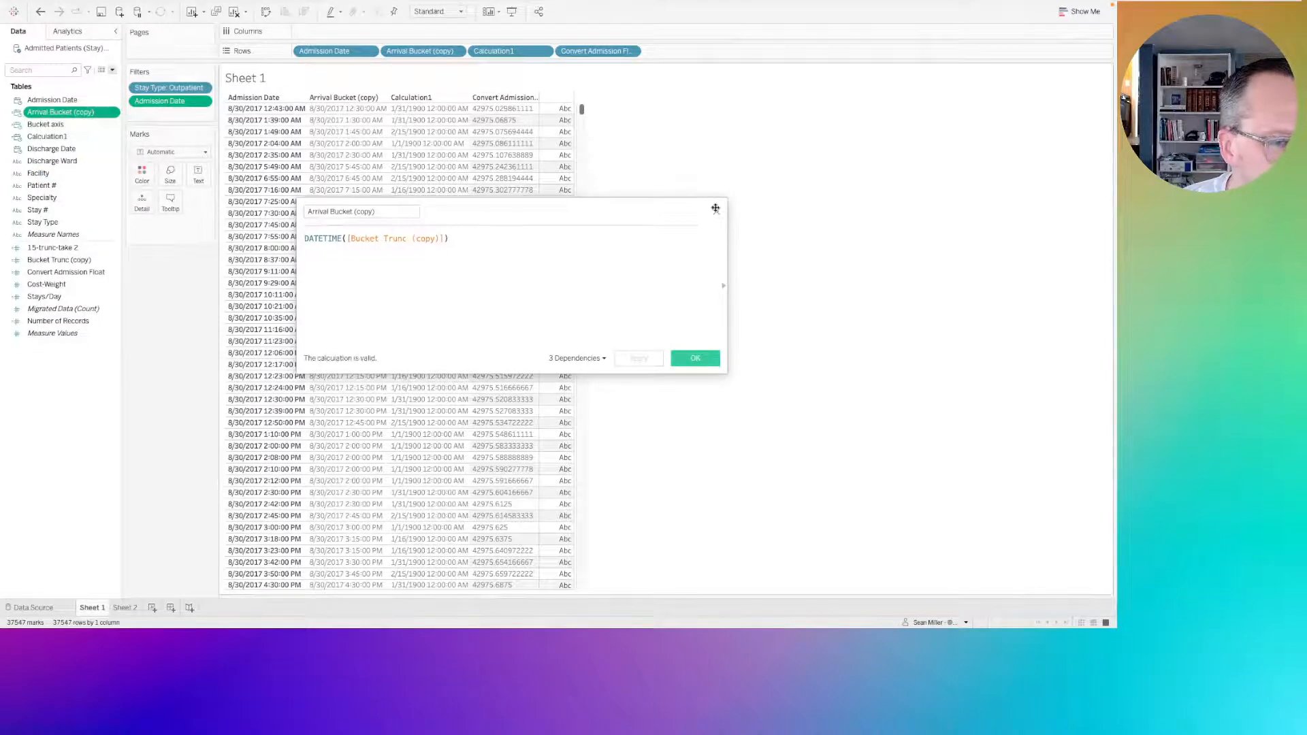
left_click(716, 208)
Review the formulas of the 15-trunc-take 2 and Calculation1 fields.
left_click(53, 249)
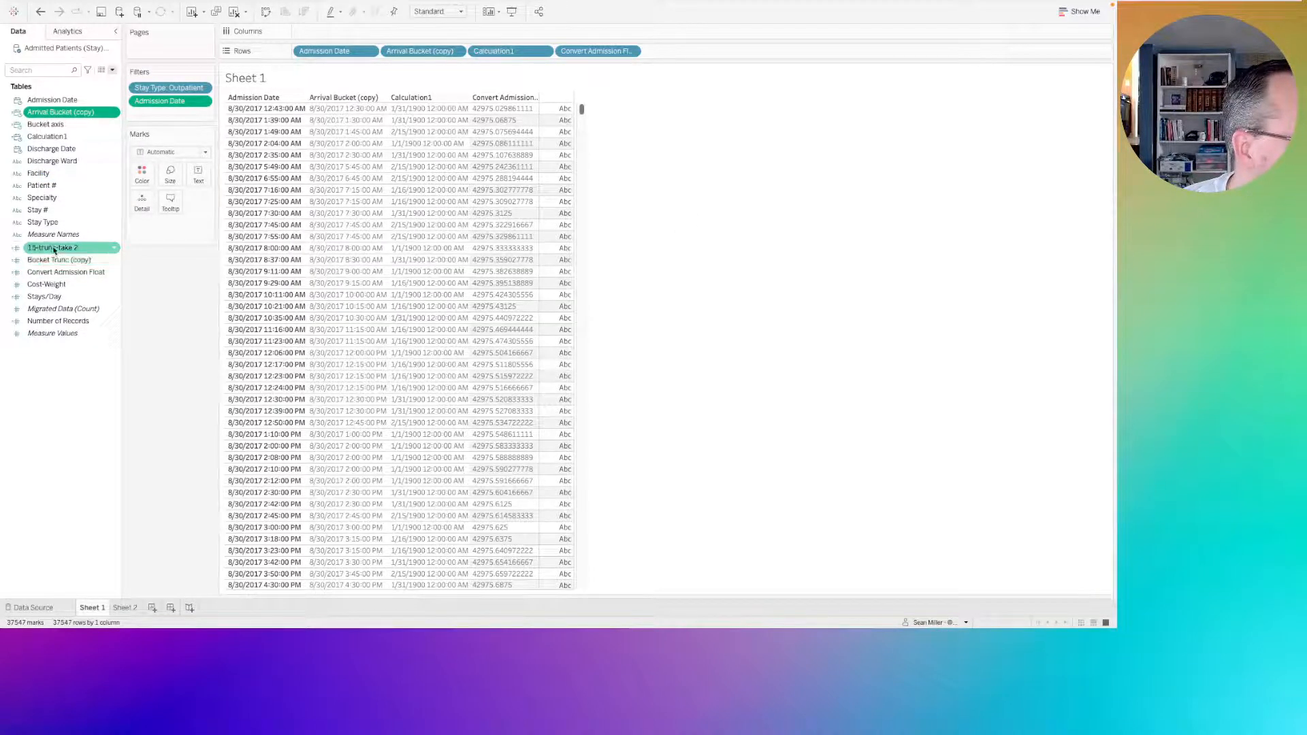
right_click(53, 249)
left_click(68, 311)
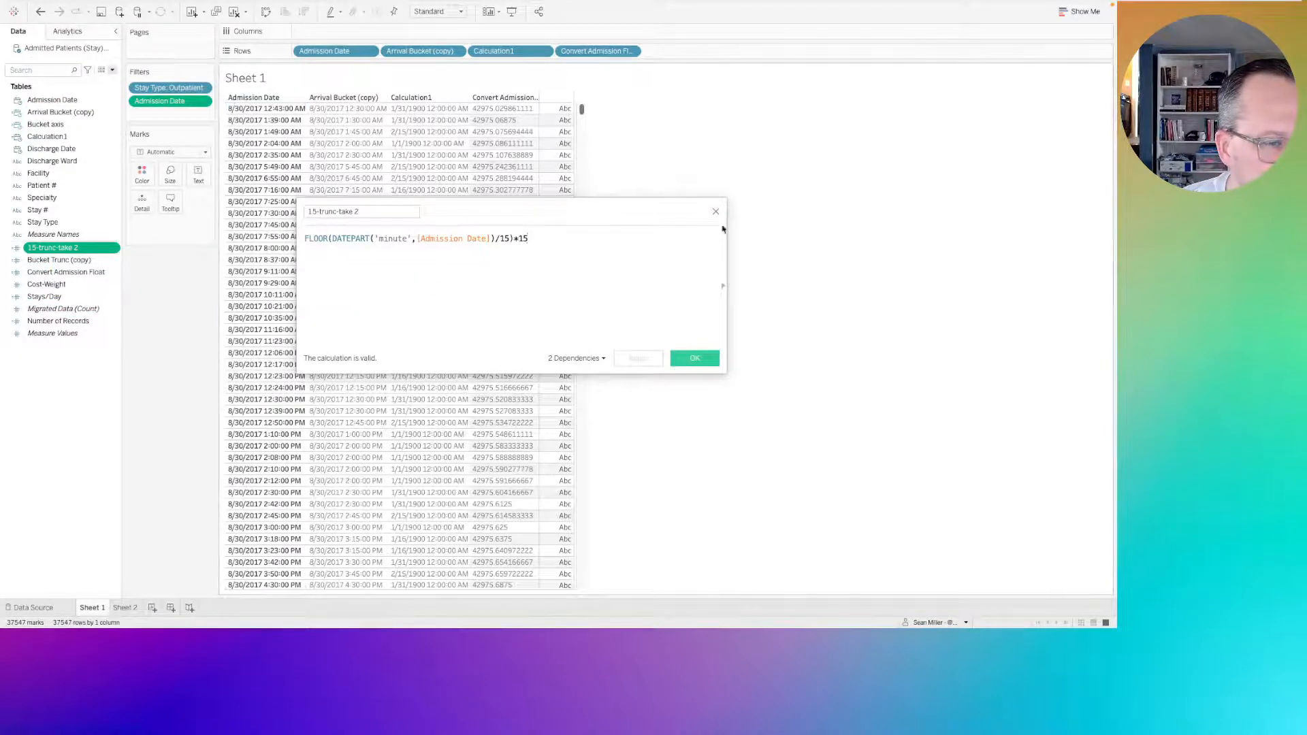
left_click(714, 213)
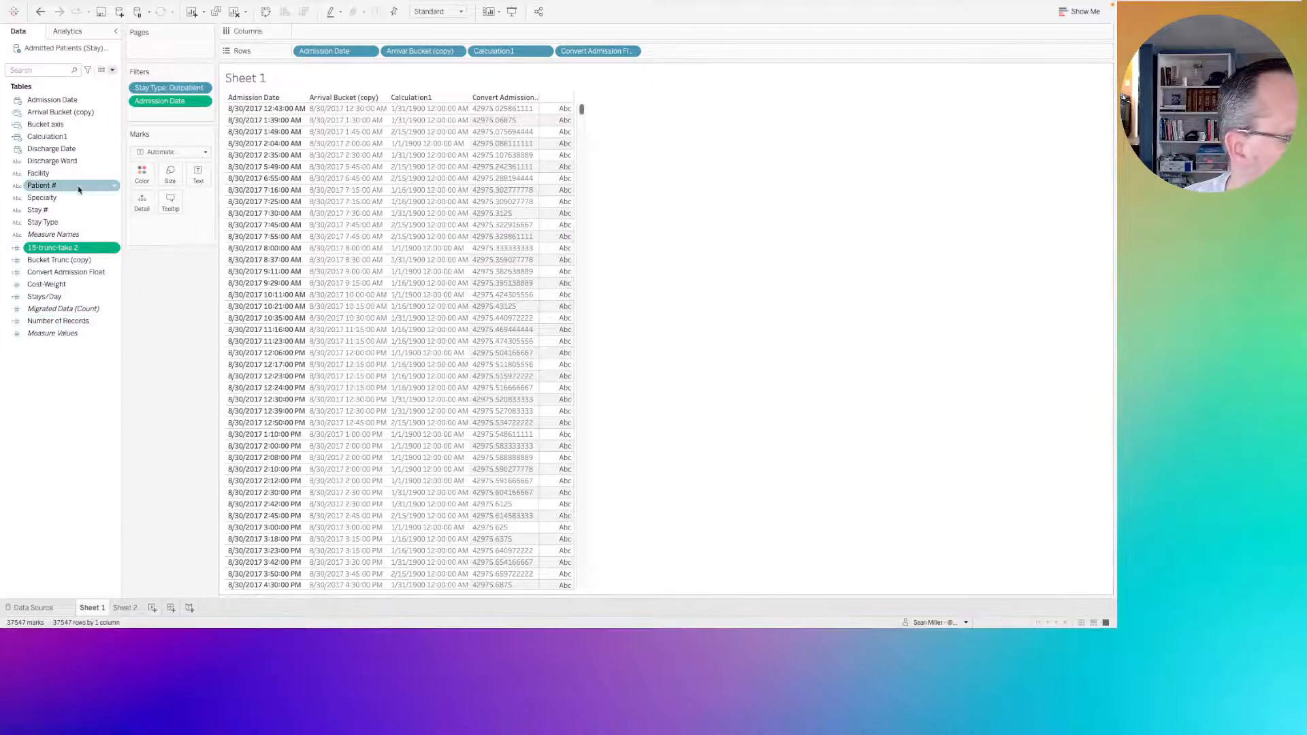
right_click(56, 138)
left_click(74, 199)
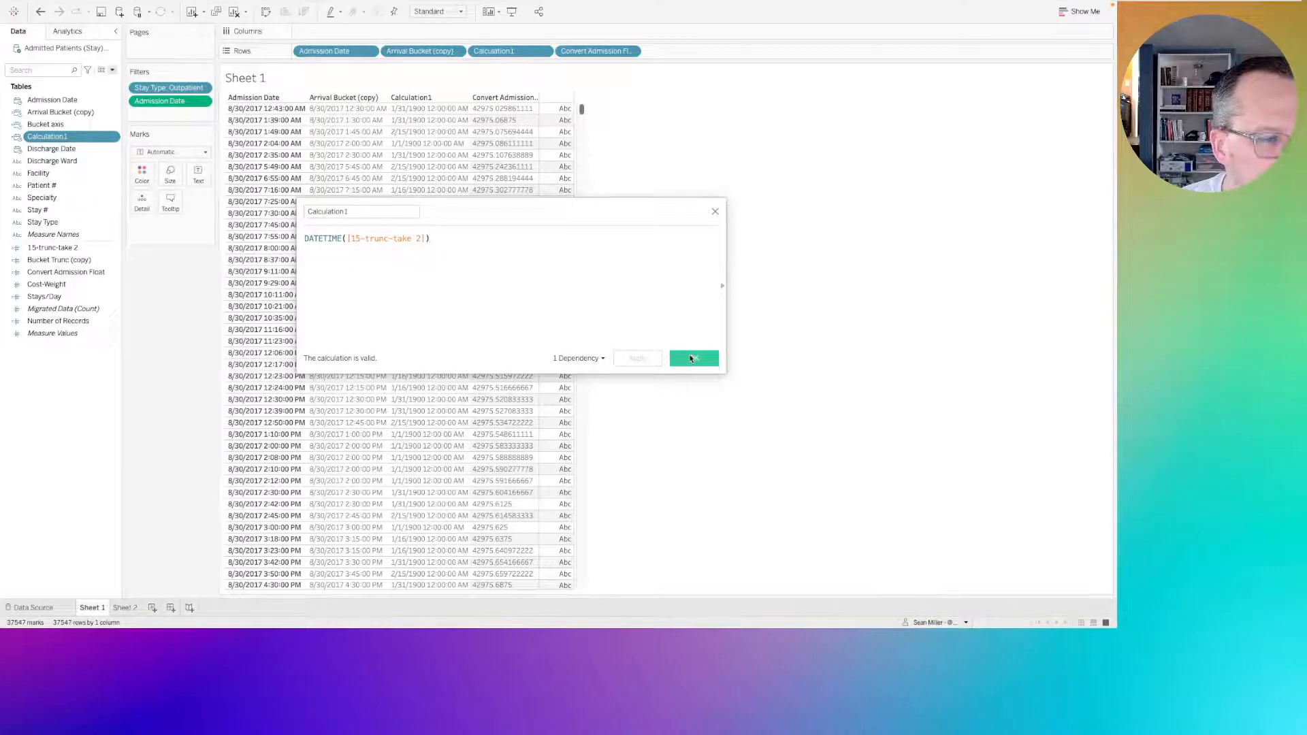
left_click(692, 359)
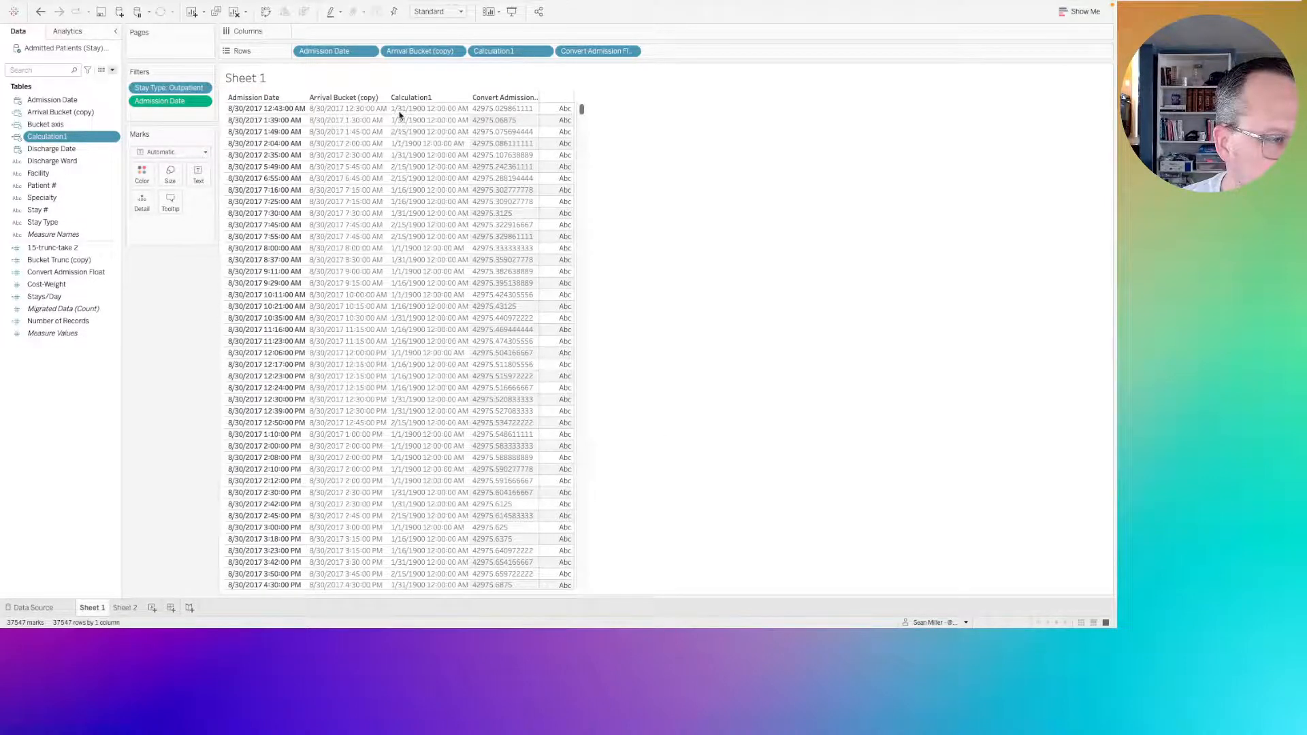
Replace the Calculation1 formula with MAKETIME(DATEPART('hour',[Admission Date])).
right_click(53, 140)
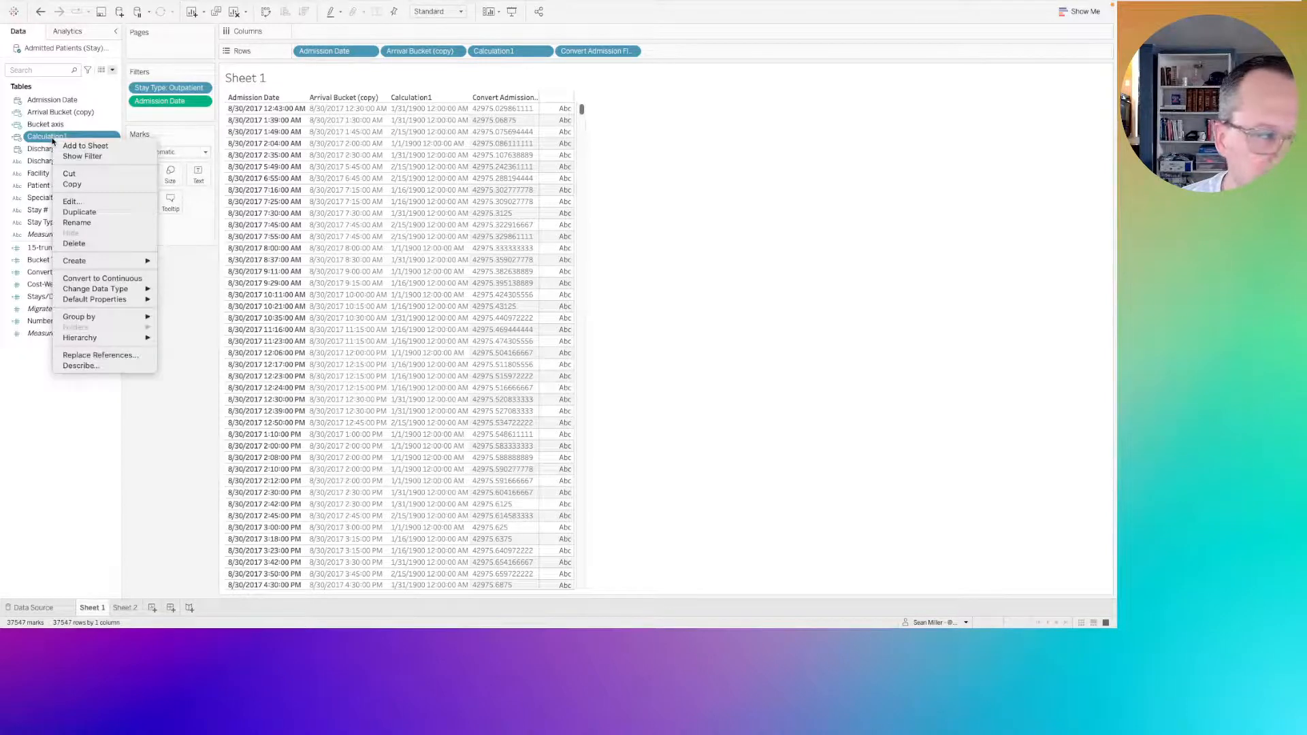
left_click(81, 202)
triple_click(325, 238)
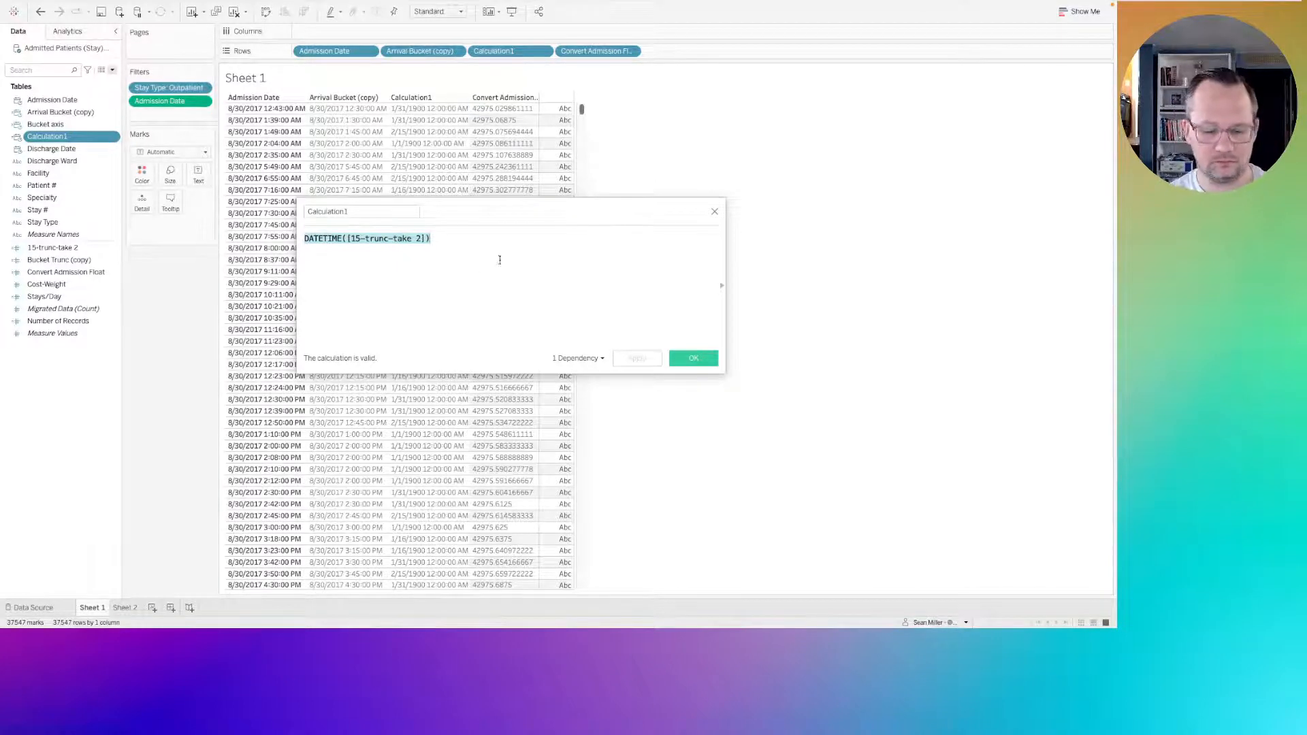
type("maketim")
key("Return")
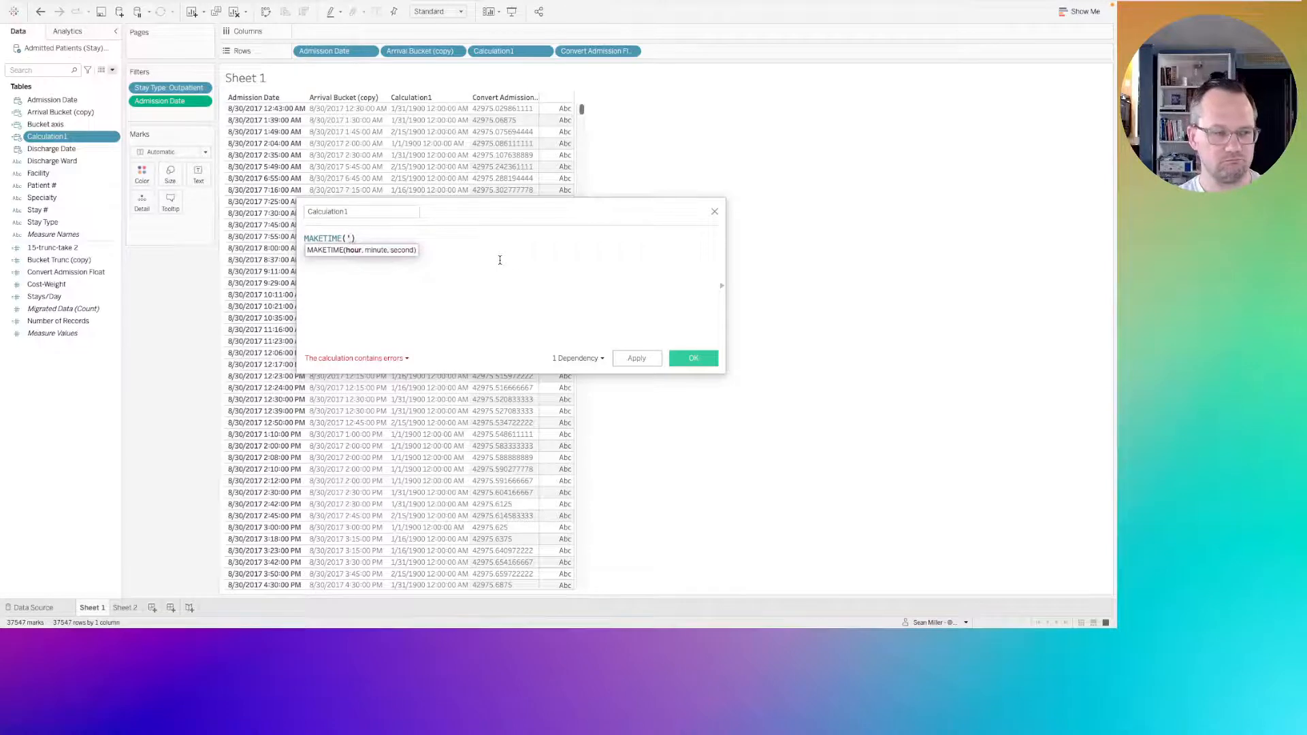
key("BackSpace")
type("datepart")
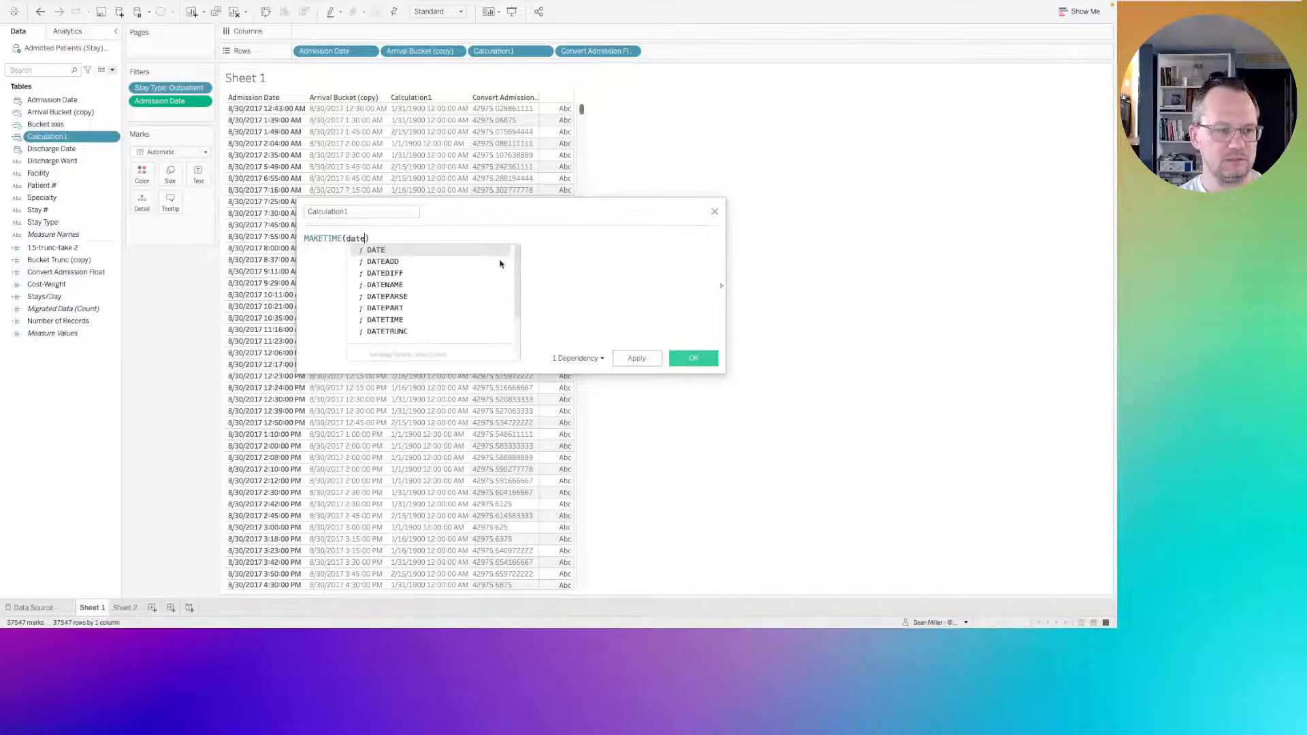
key("Return")
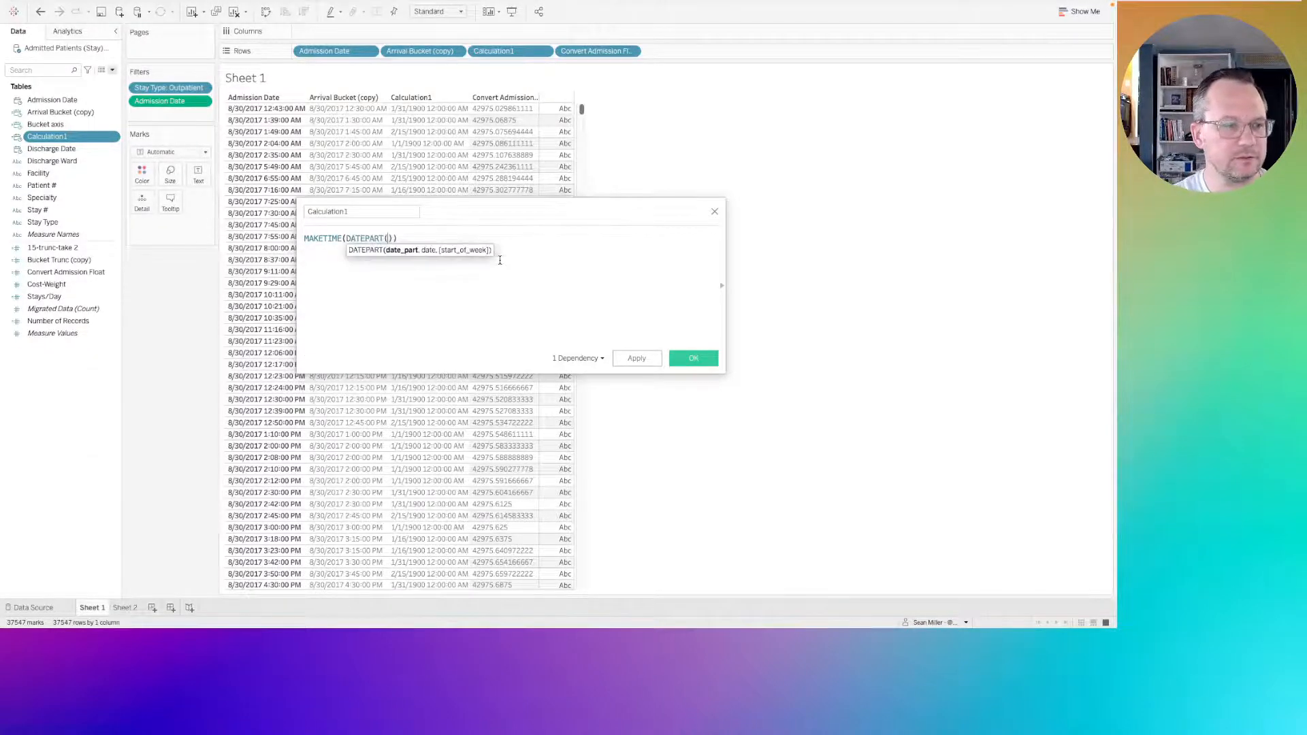
type("'hour',")
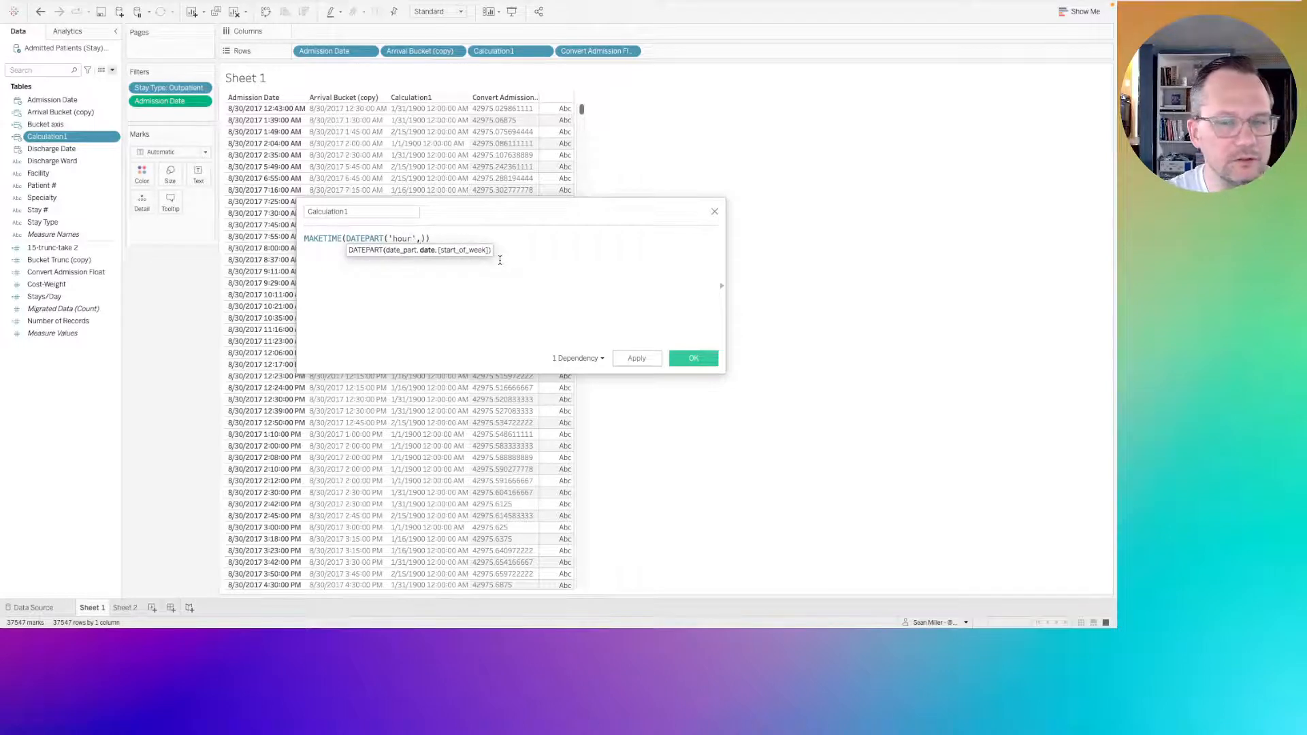
type("adm")
key("Return")
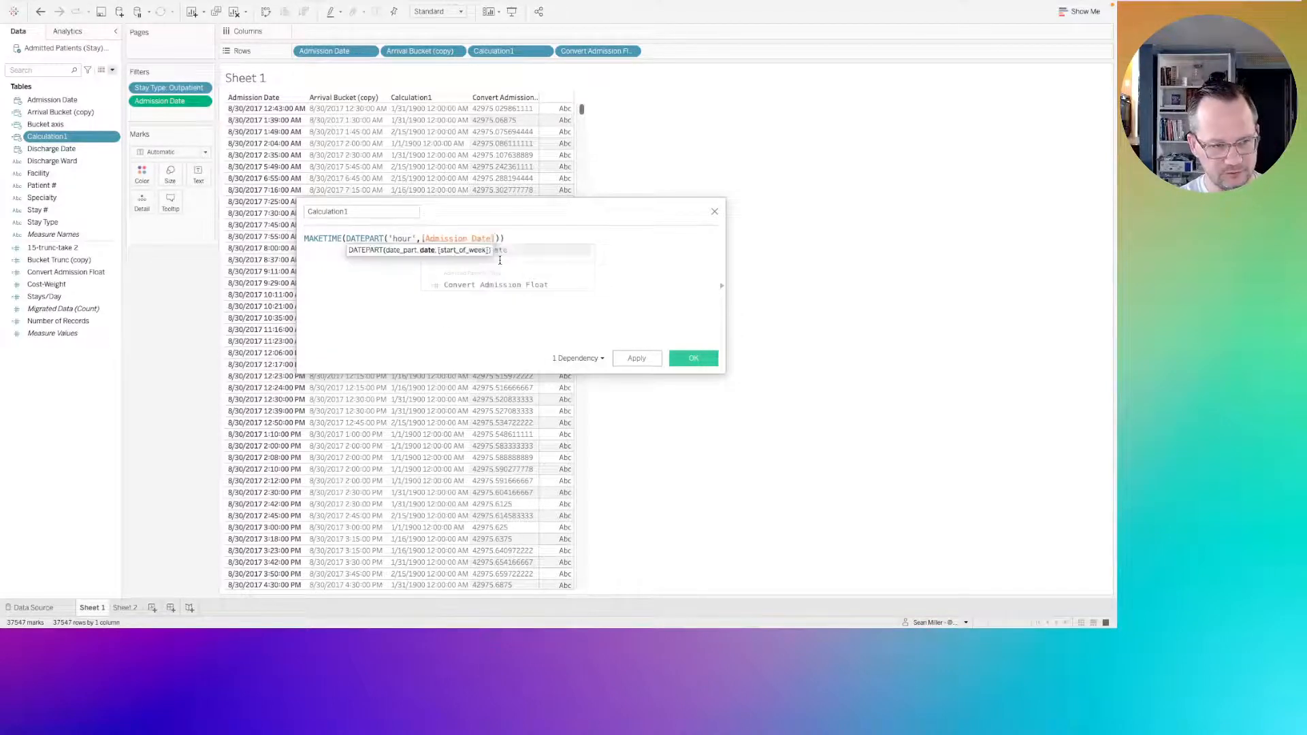
Complete Calculation1's MAKETIME formula with [15-trunc-take 2] as the minute argument and 0 as the second argument, correcting the parentheses.
type(",")
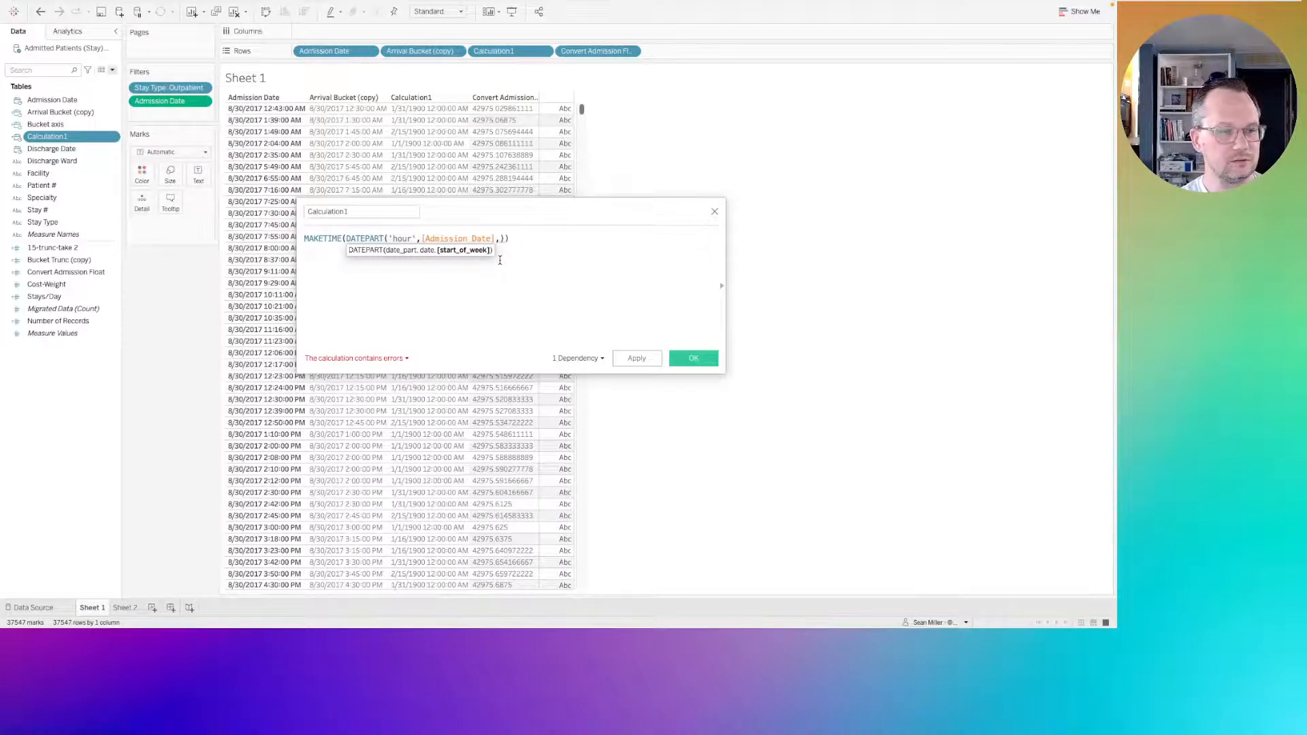
type("tru")
key("Down")
key("Down")
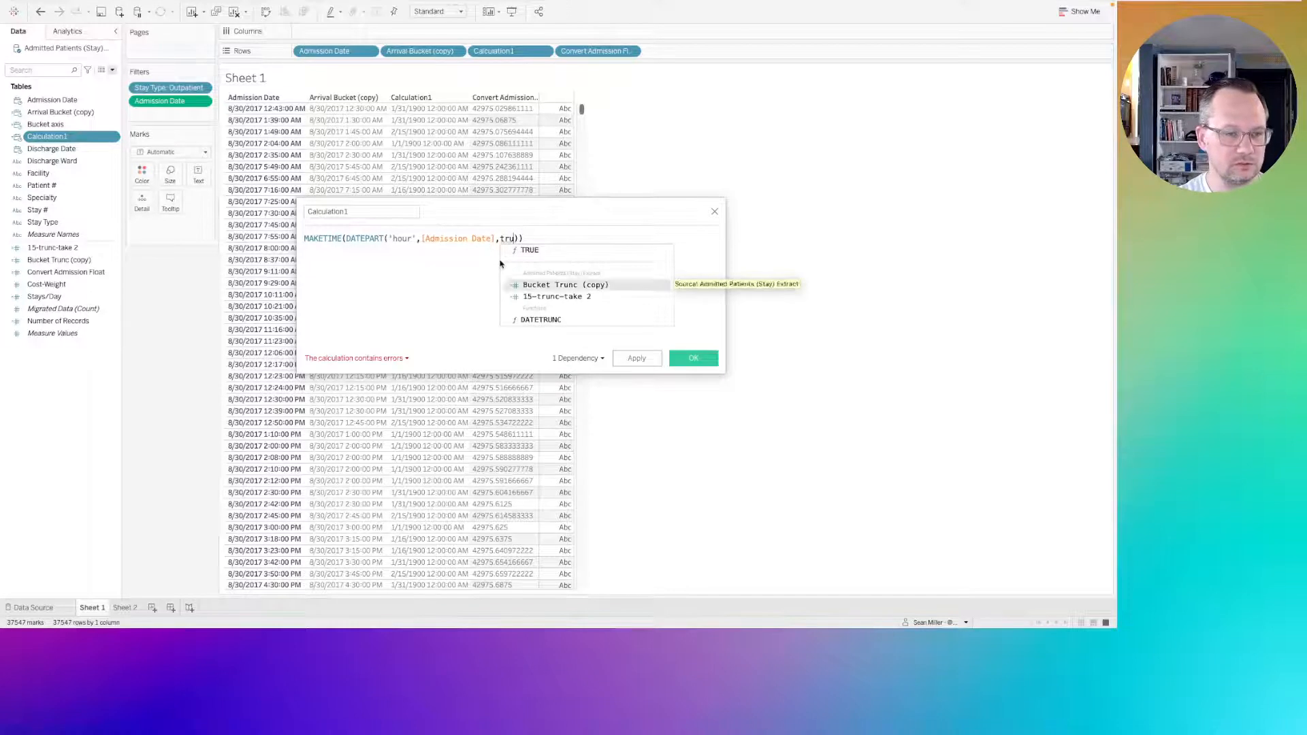
key("Return")
type(",0")
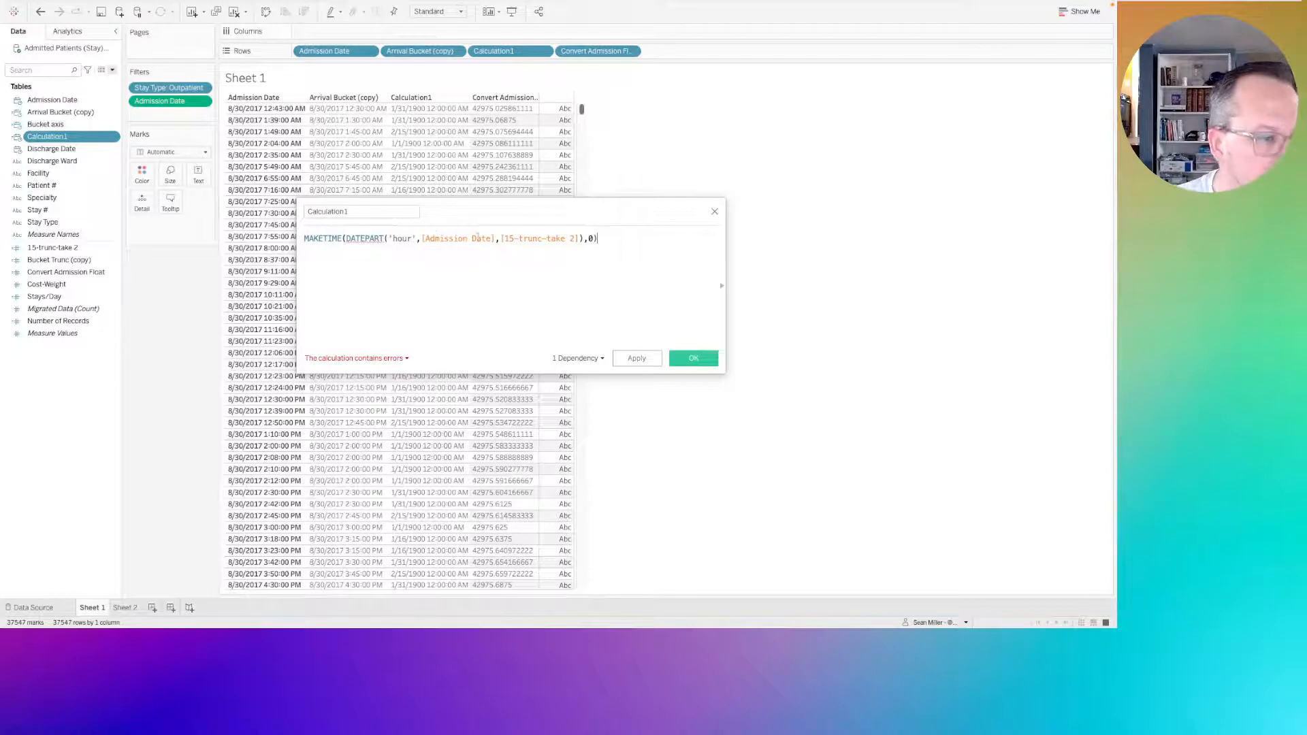
left_click(499, 239)
key("Left")
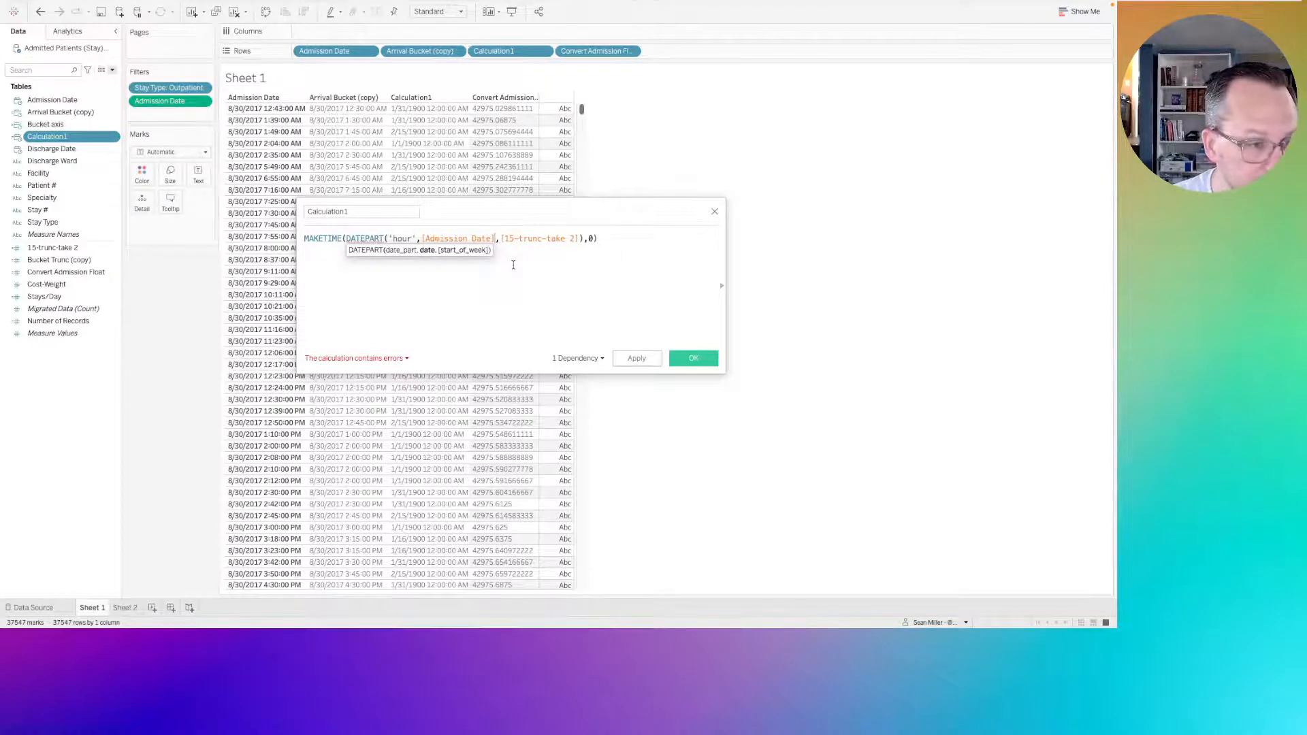
type(")")
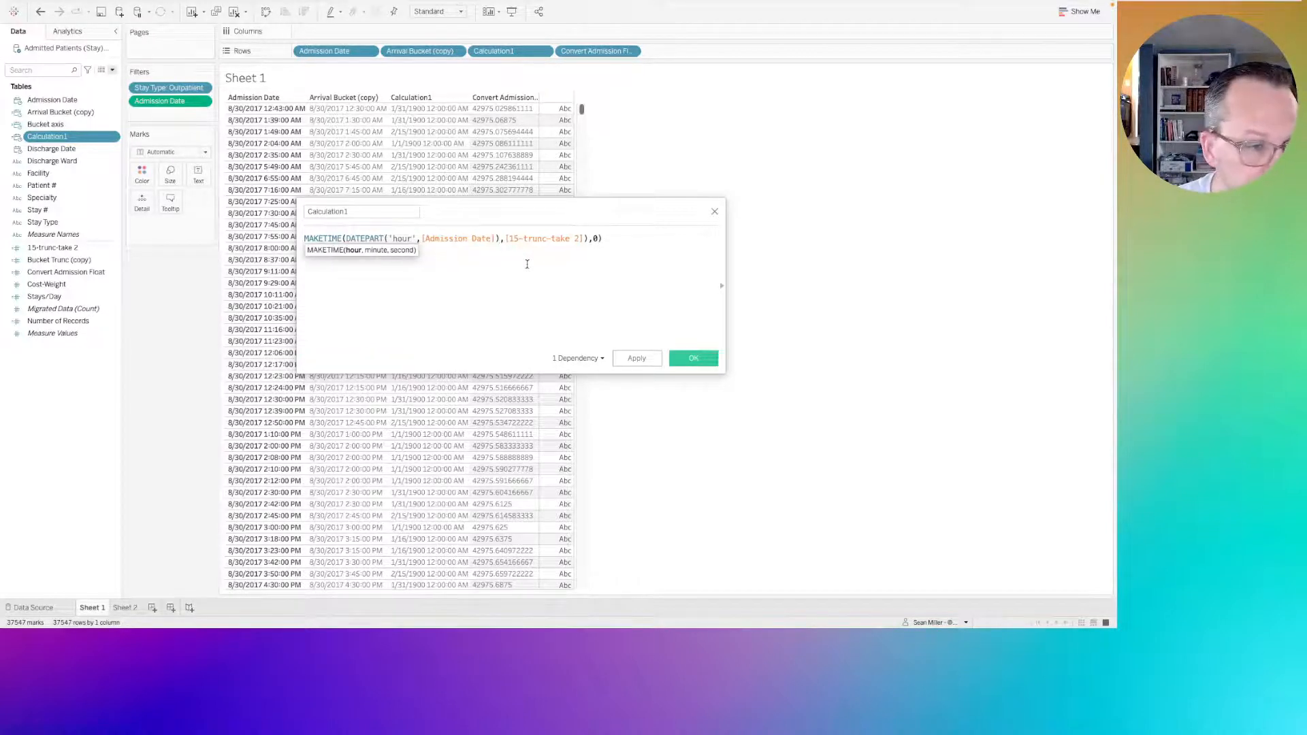
left_click(589, 238)
key("BackSpace")
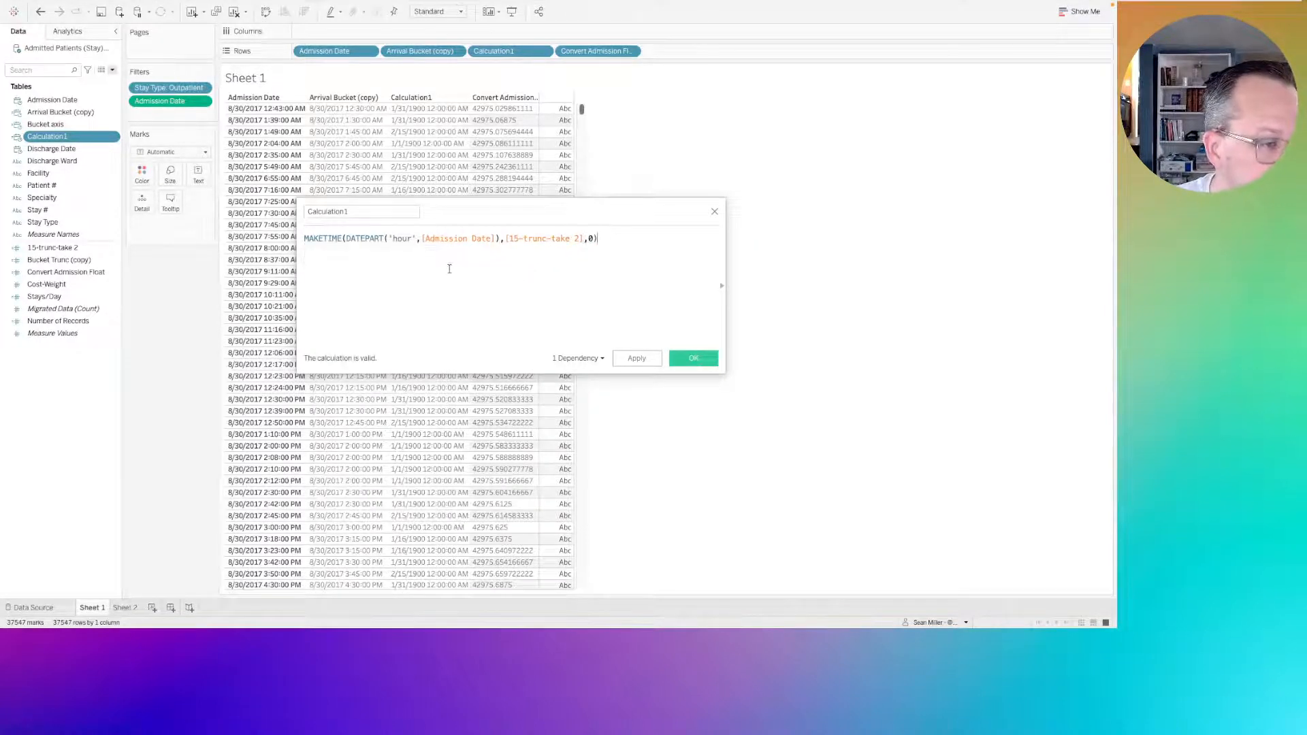
Split the Calculation1 formula so the minute and second arguments each start a new line, and save it.
left_click(498, 239)
key("Return")
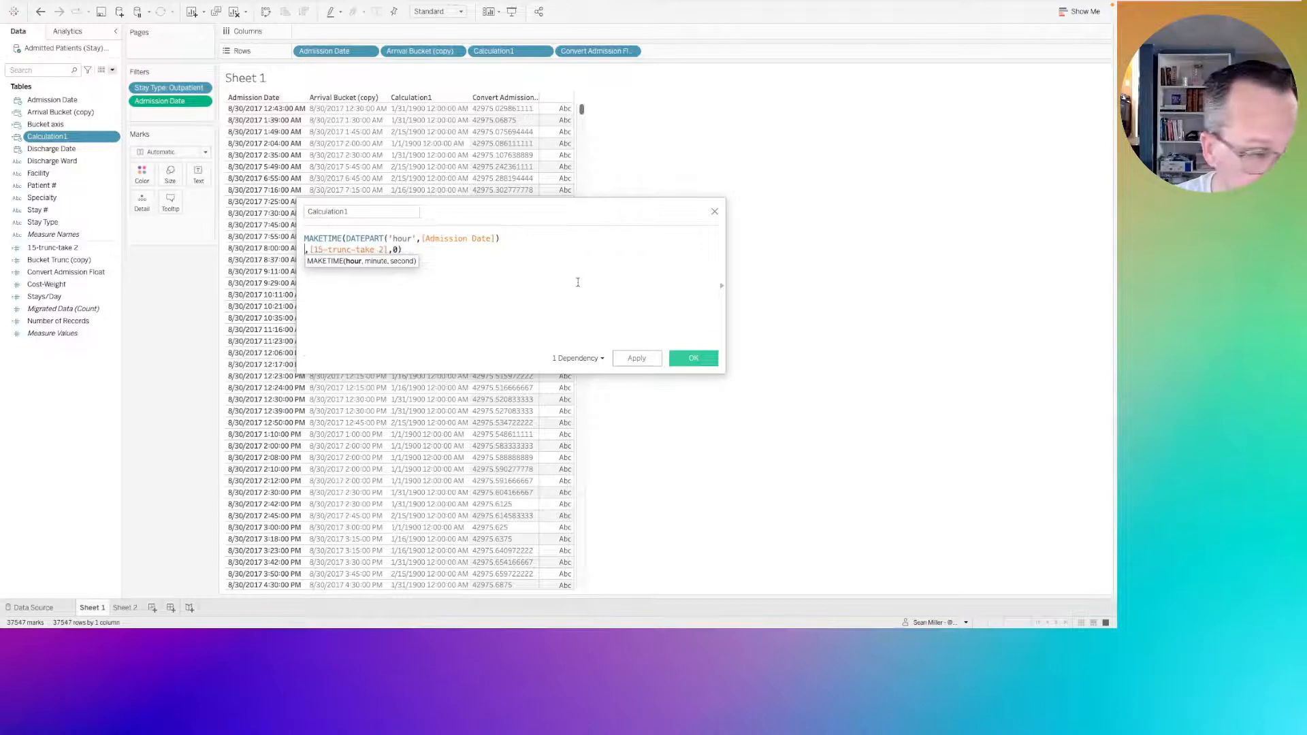
left_click(391, 250)
type(",")
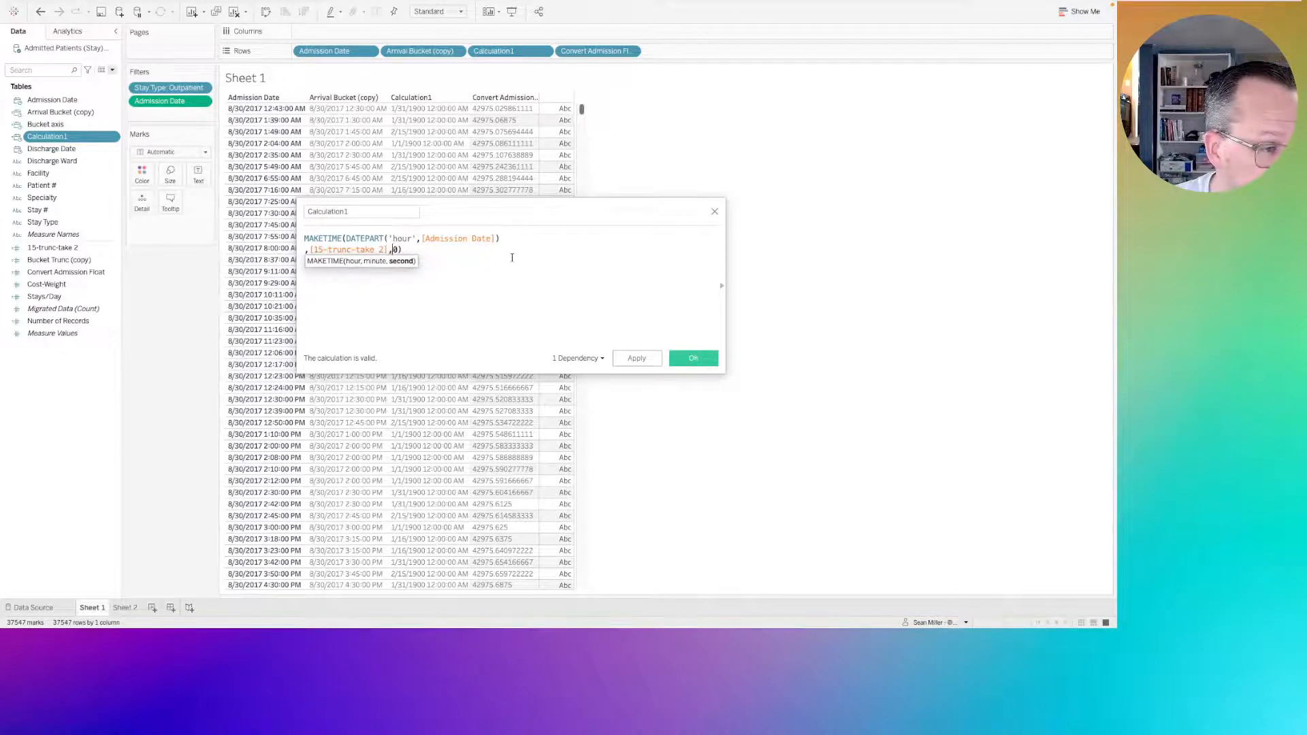
key("Left")
key("Return")
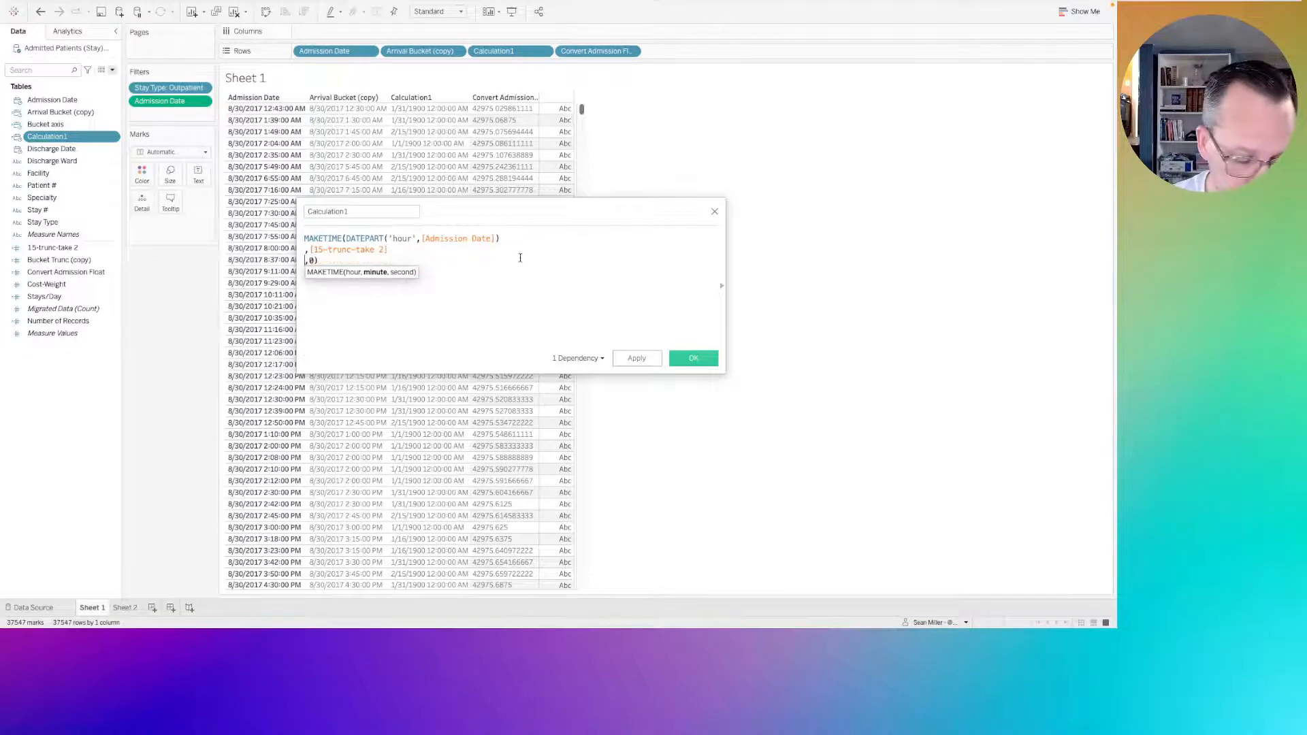
left_click(637, 359)
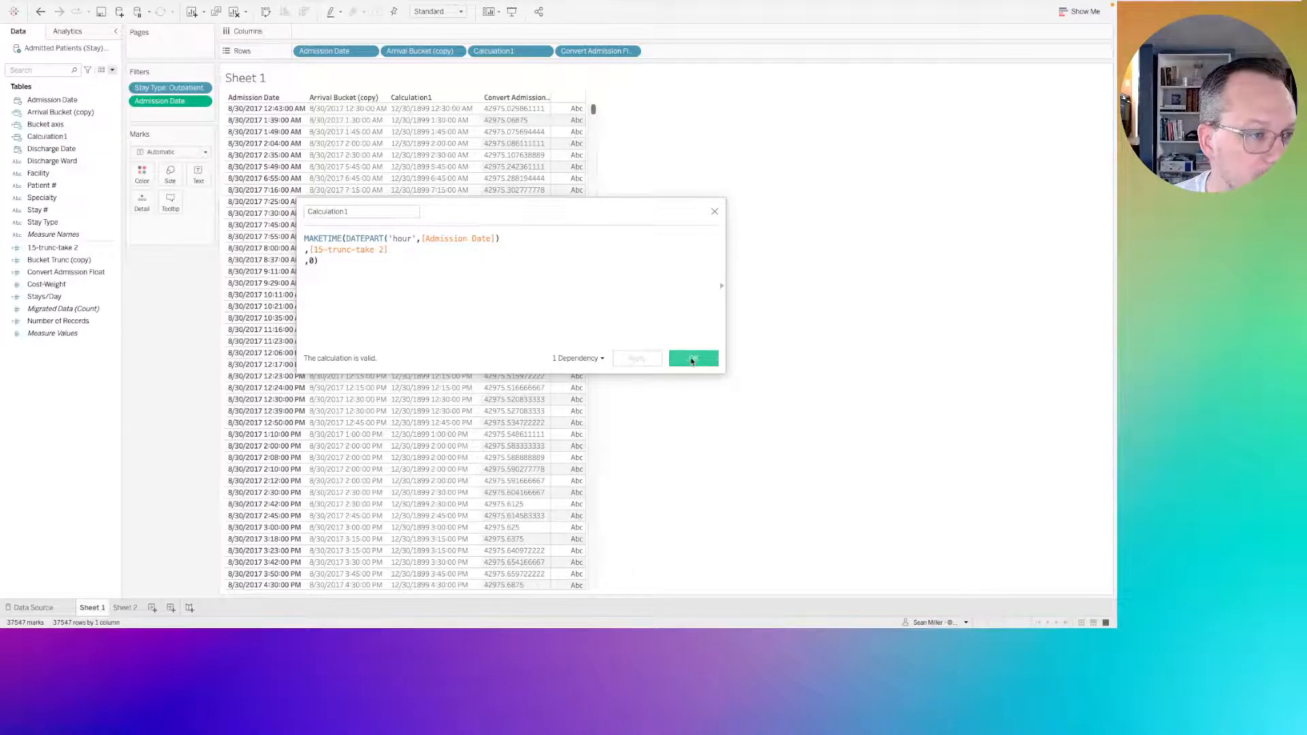
left_click(691, 359)
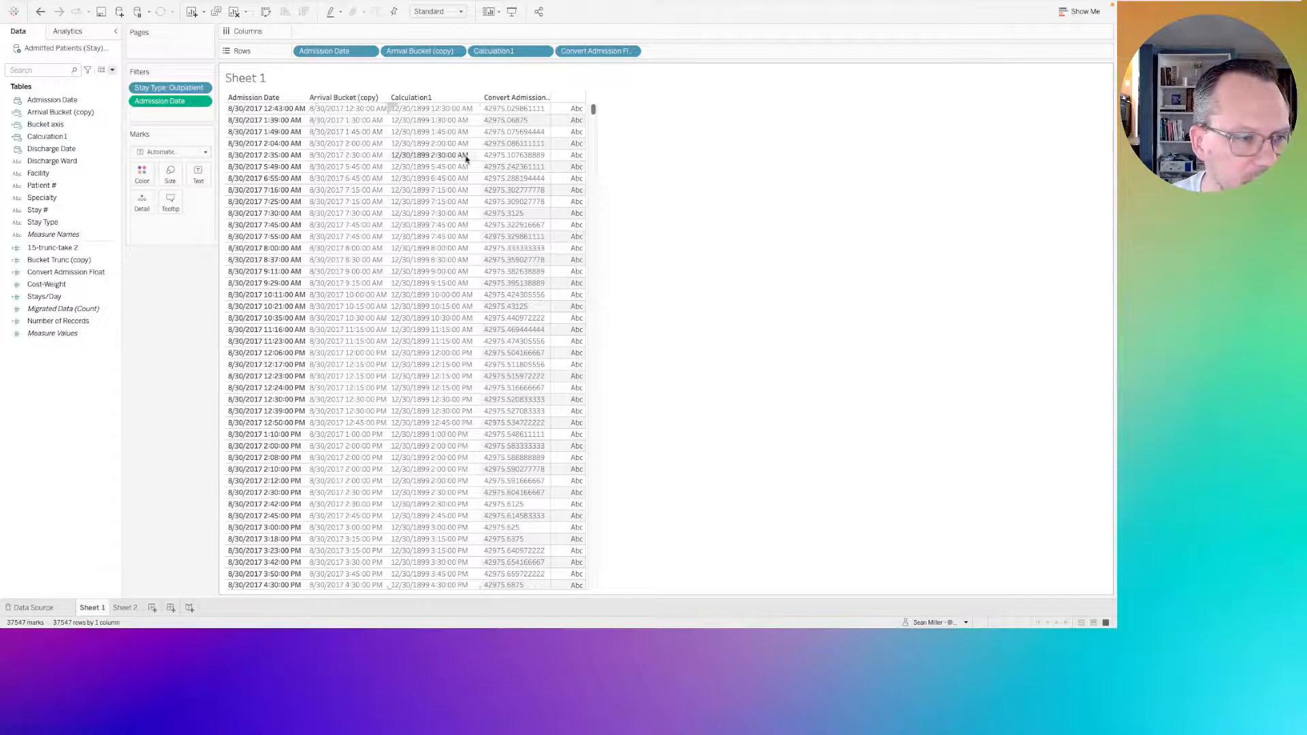
Remove Convert Admission Float from Rows and create a calculated field with the formula [Arrival Bucket (copy)]=[Calculation1].
left_click_drag(594, 56, 51, 396)
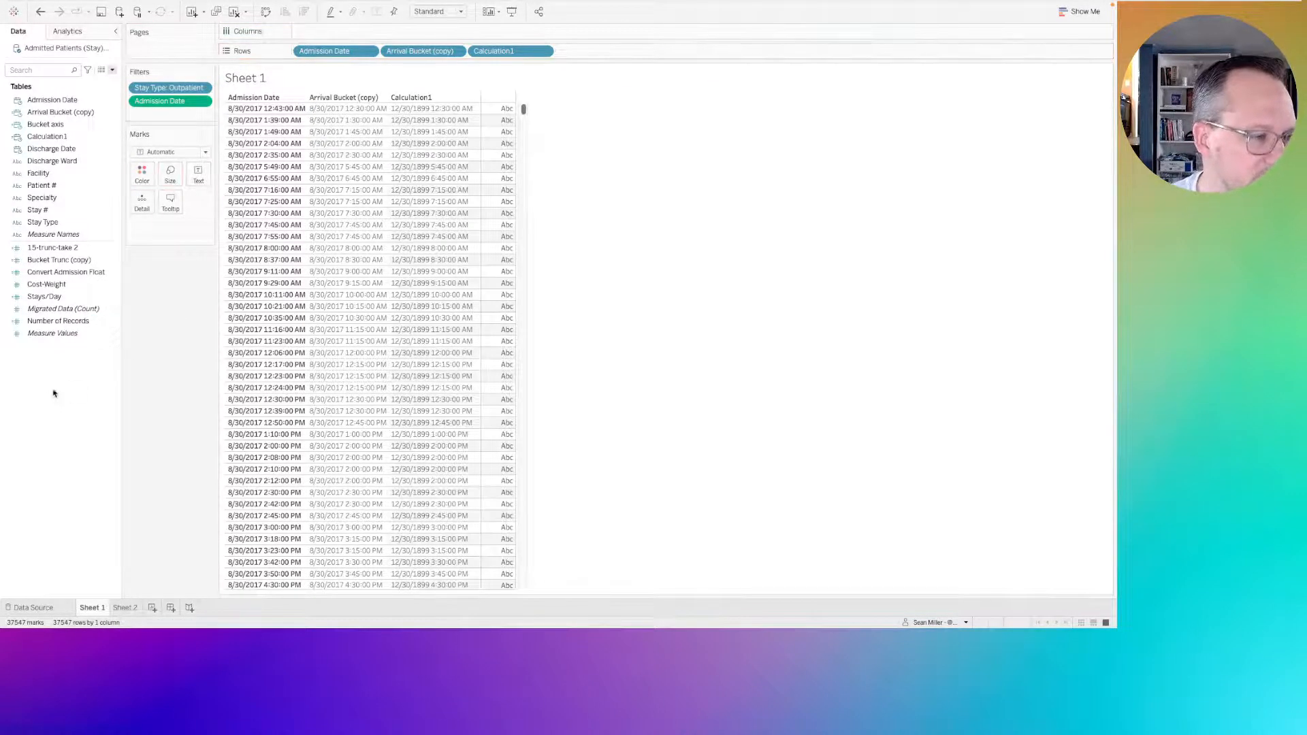
right_click(63, 386)
left_click(75, 393)
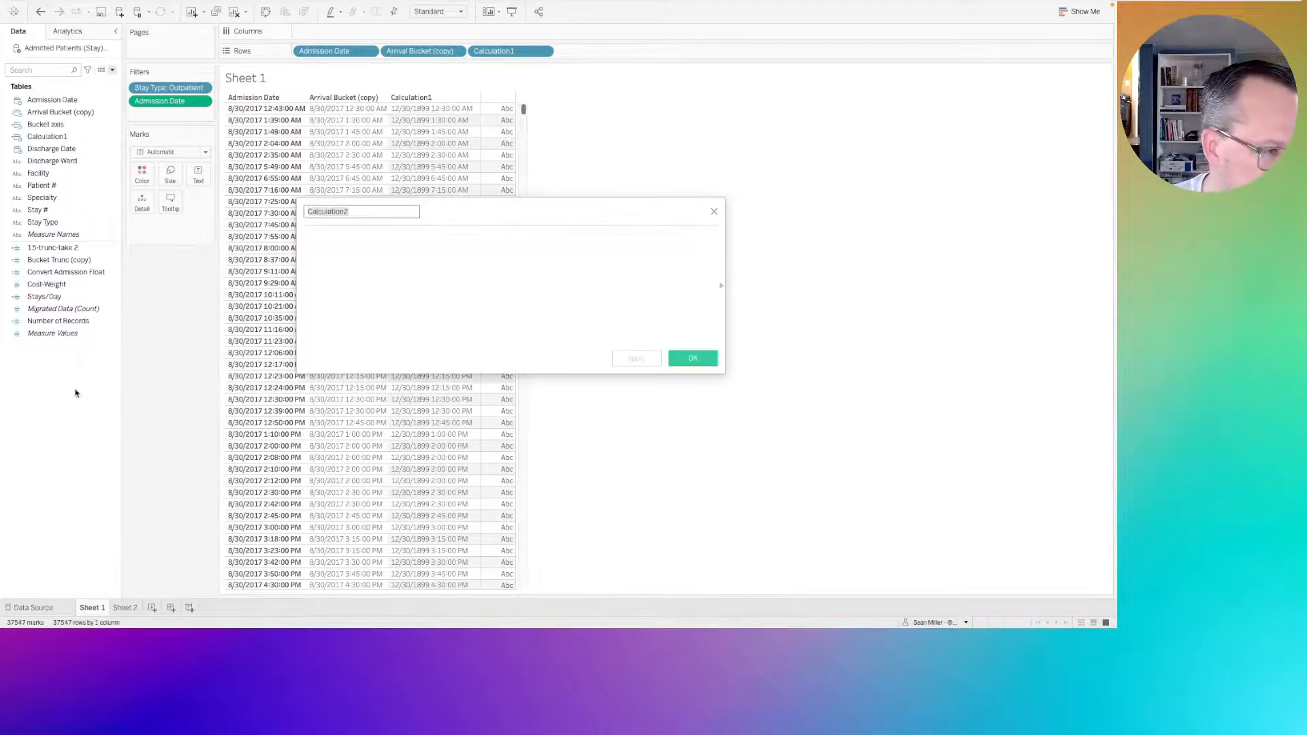
left_click(403, 235)
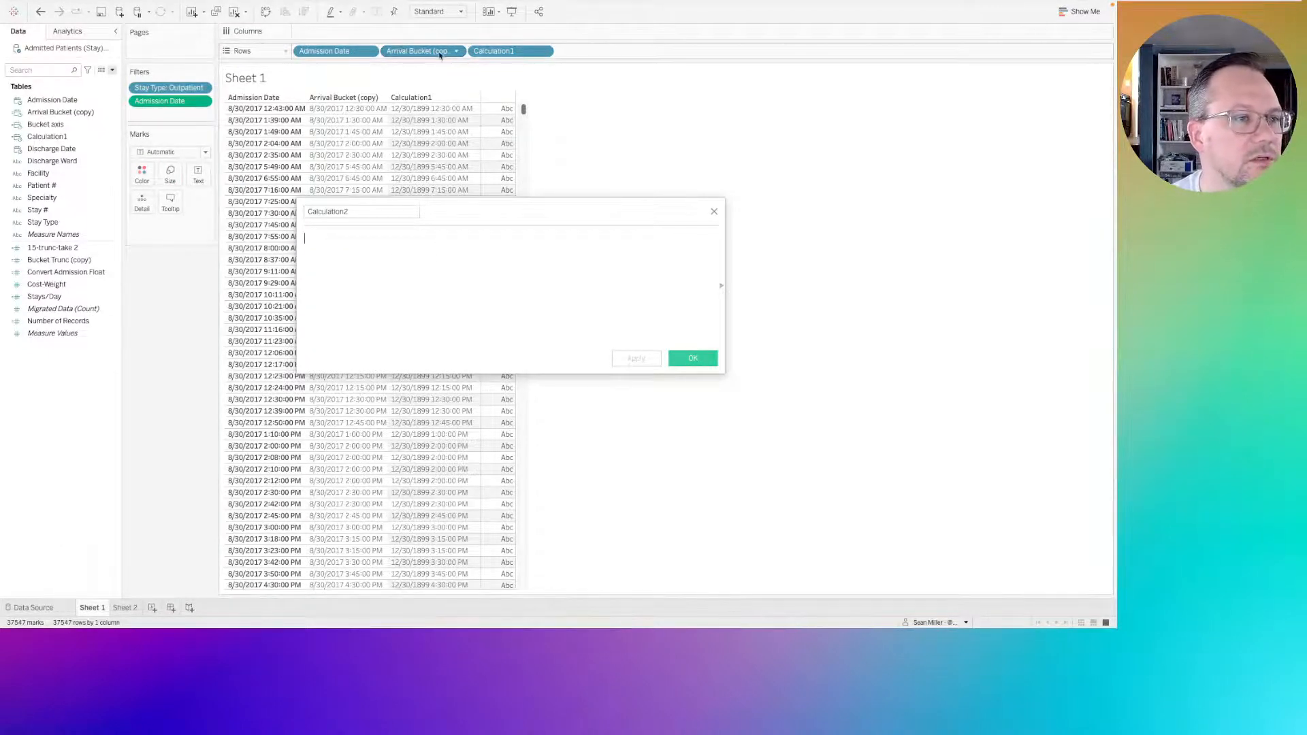
left_click_drag(440, 55, 392, 268)
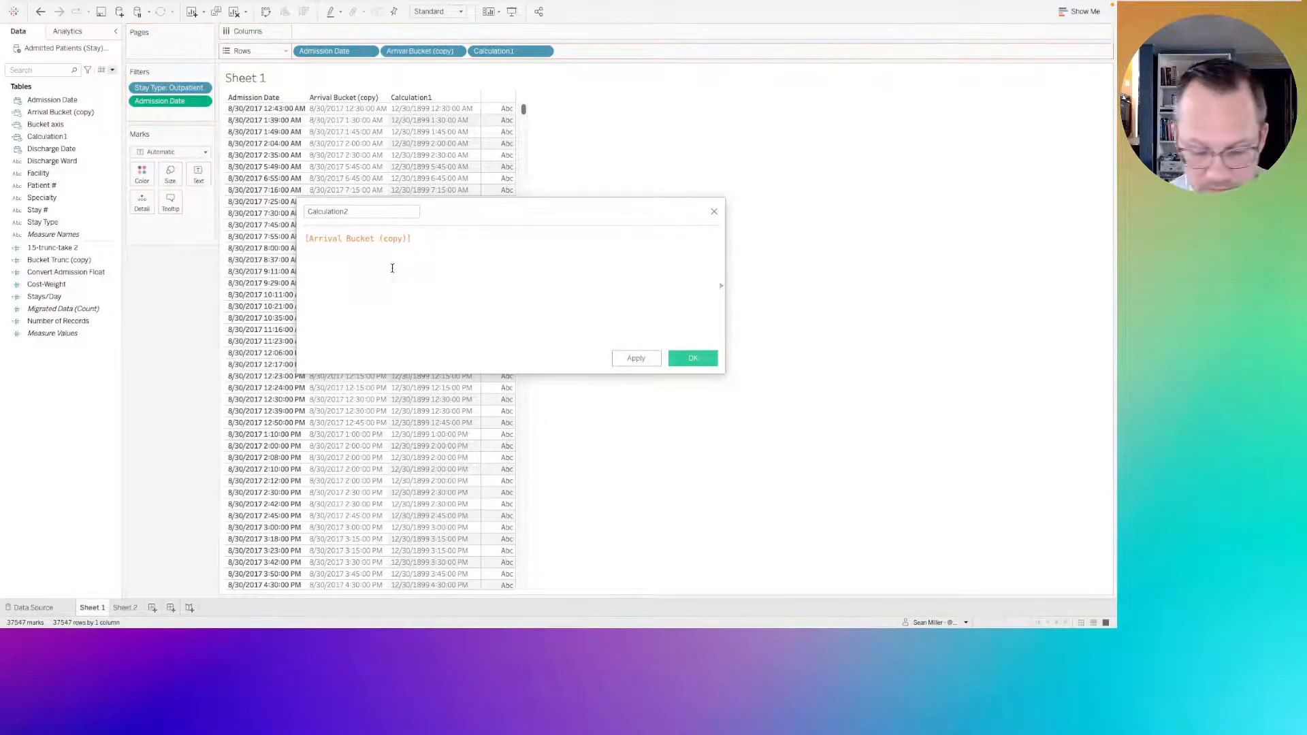
type("=")
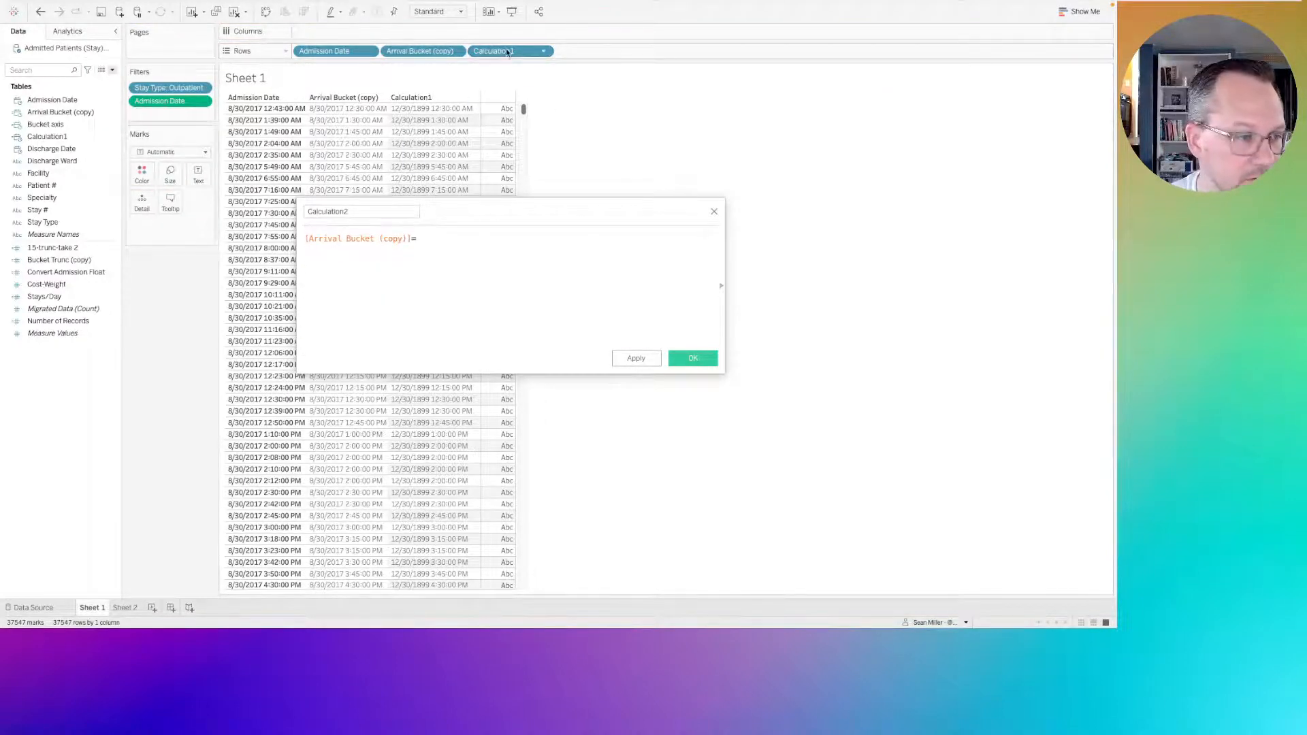
left_click_drag(507, 53, 519, 243)
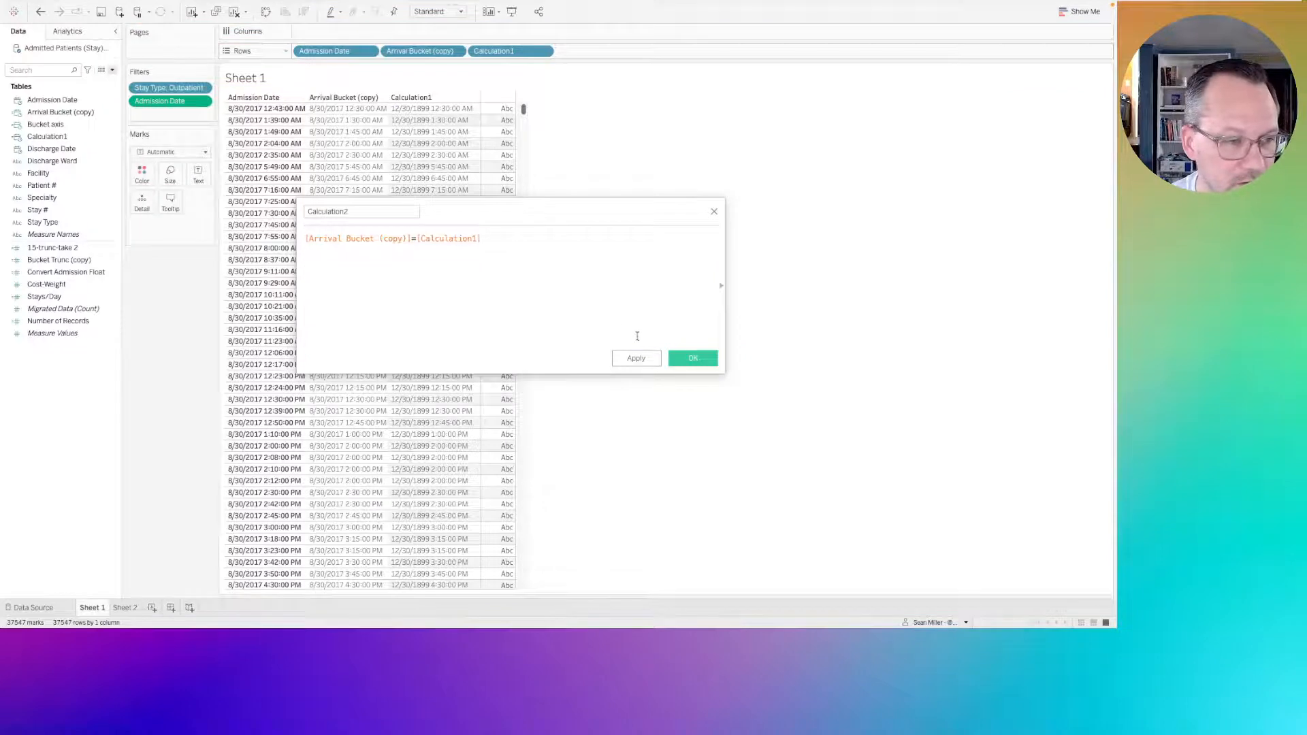
left_click(692, 359)
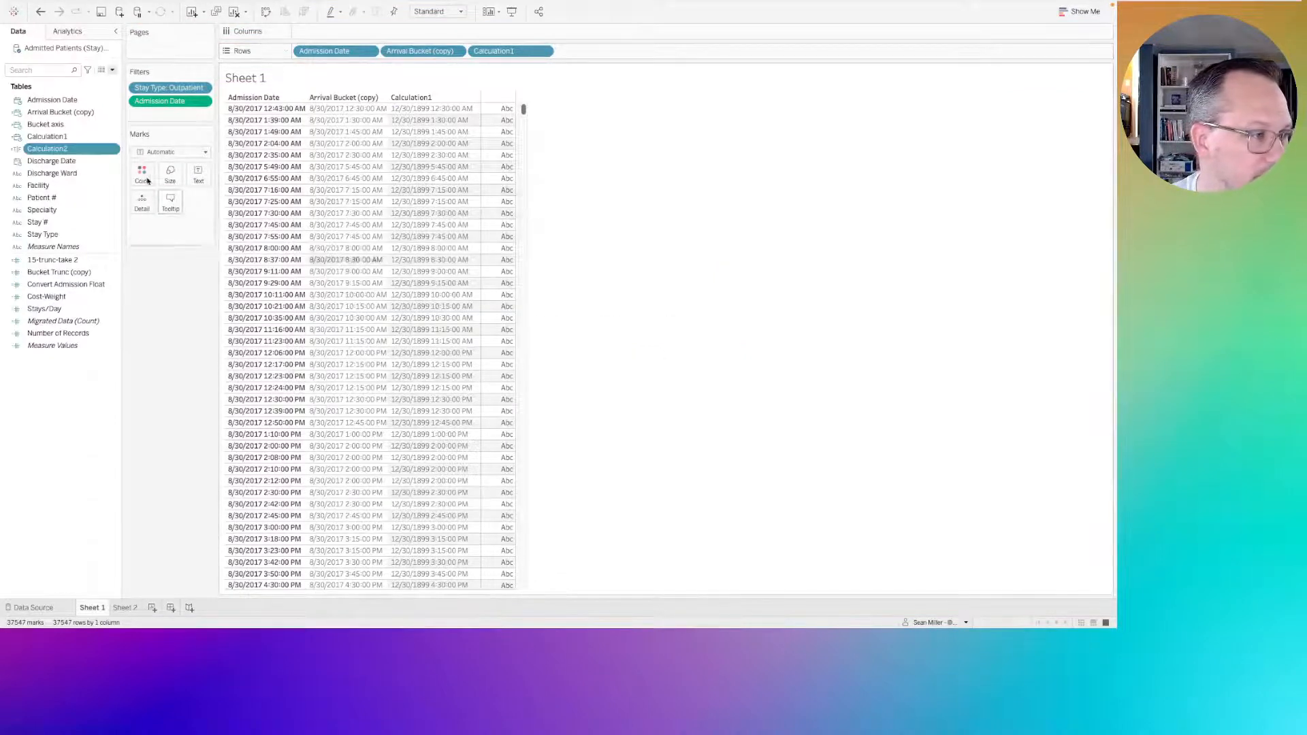
Place Calculation2 ahead of Admission Date on Rows.
left_click_drag(47, 149, 505, 178)
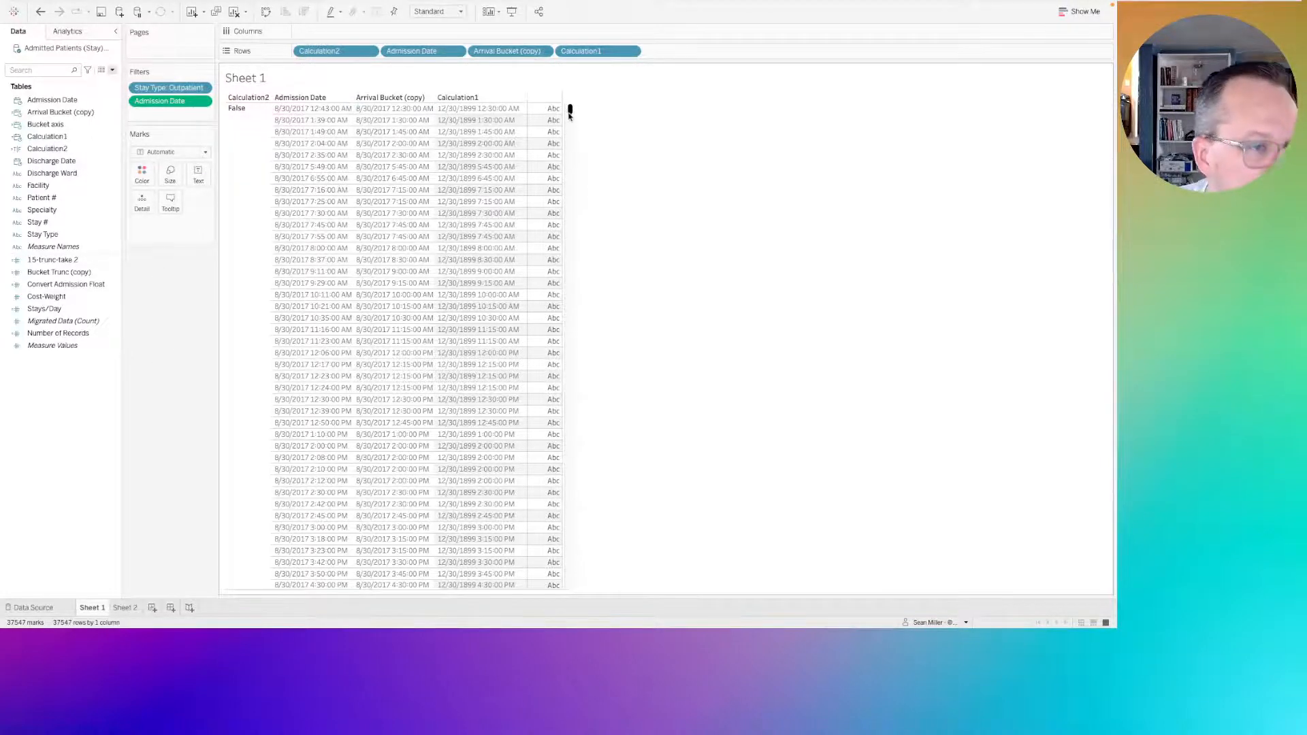
mouse_move(571, 111)
left_mouse_down()
mouse_move(570, 578)
mouse_move(569, 107)
left_mouse_up()
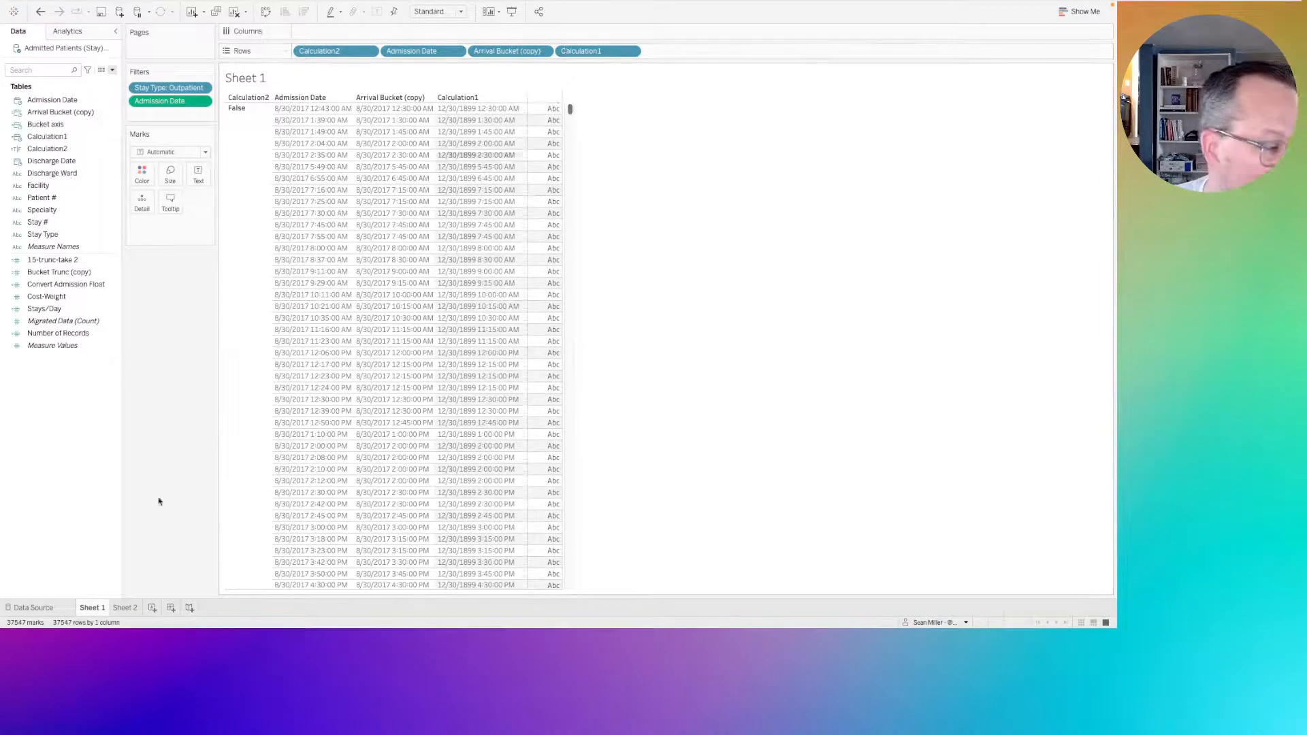
On Sheet 2, replace Bucket axis on Columns with Calculation1 as a continuous field.
left_click(126, 607)
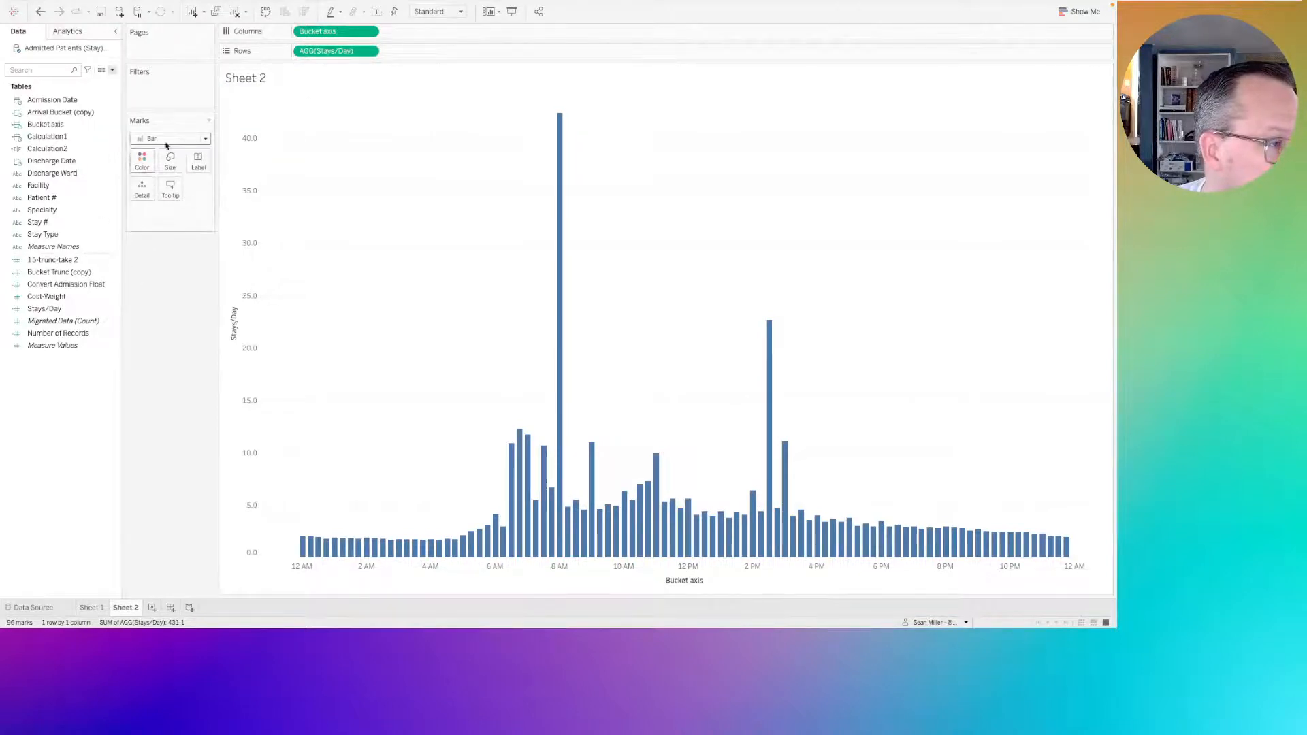
left_click(48, 137)
left_click_drag(53, 138, 328, 32)
left_click(555, 161)
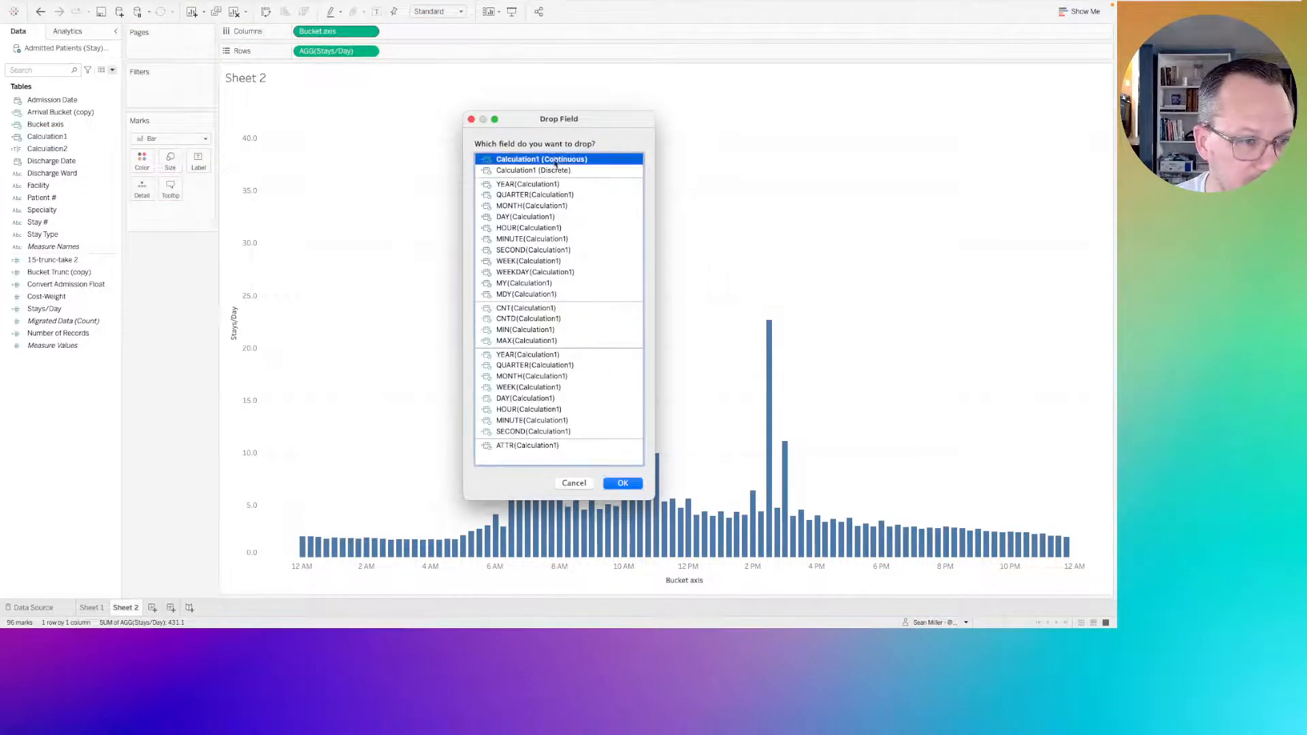
left_click(613, 487)
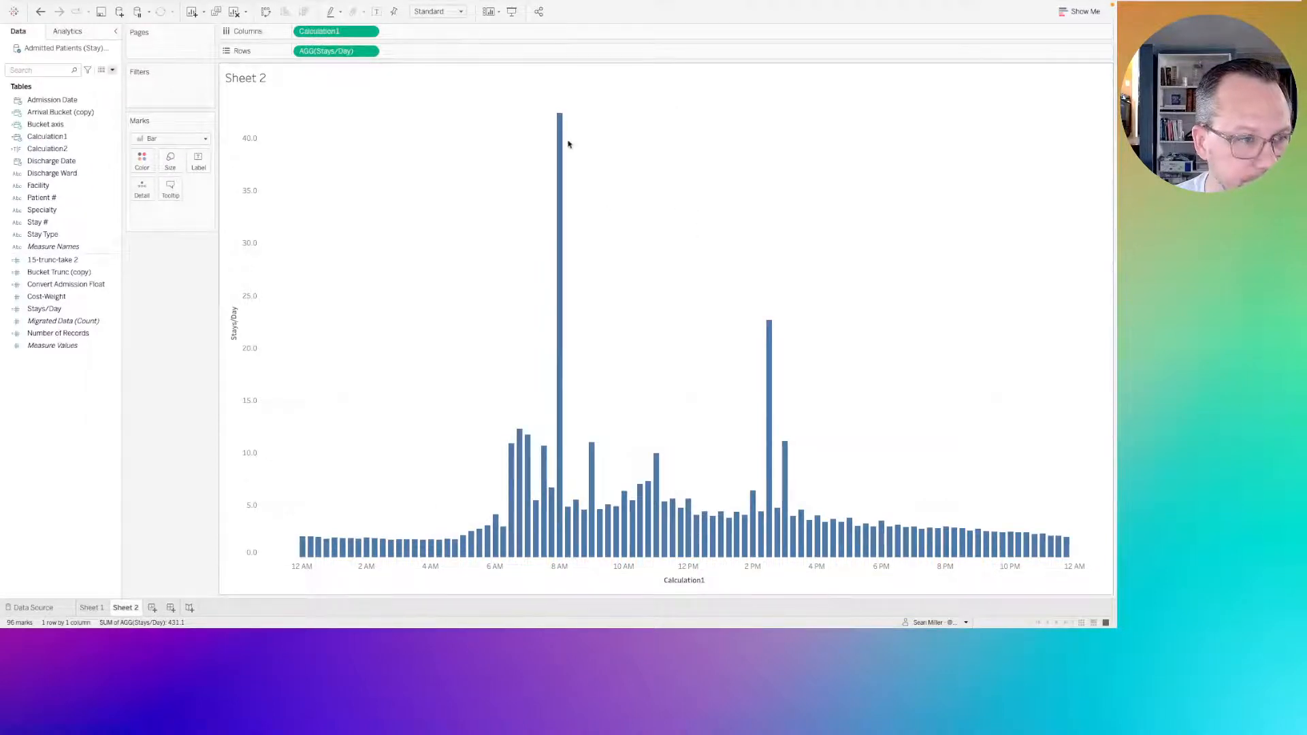
Compare the 8 AM bar's Stays/Day value with the published Week 9 chart on Tableau Public in Firefox.
mouse_move(563, 138)
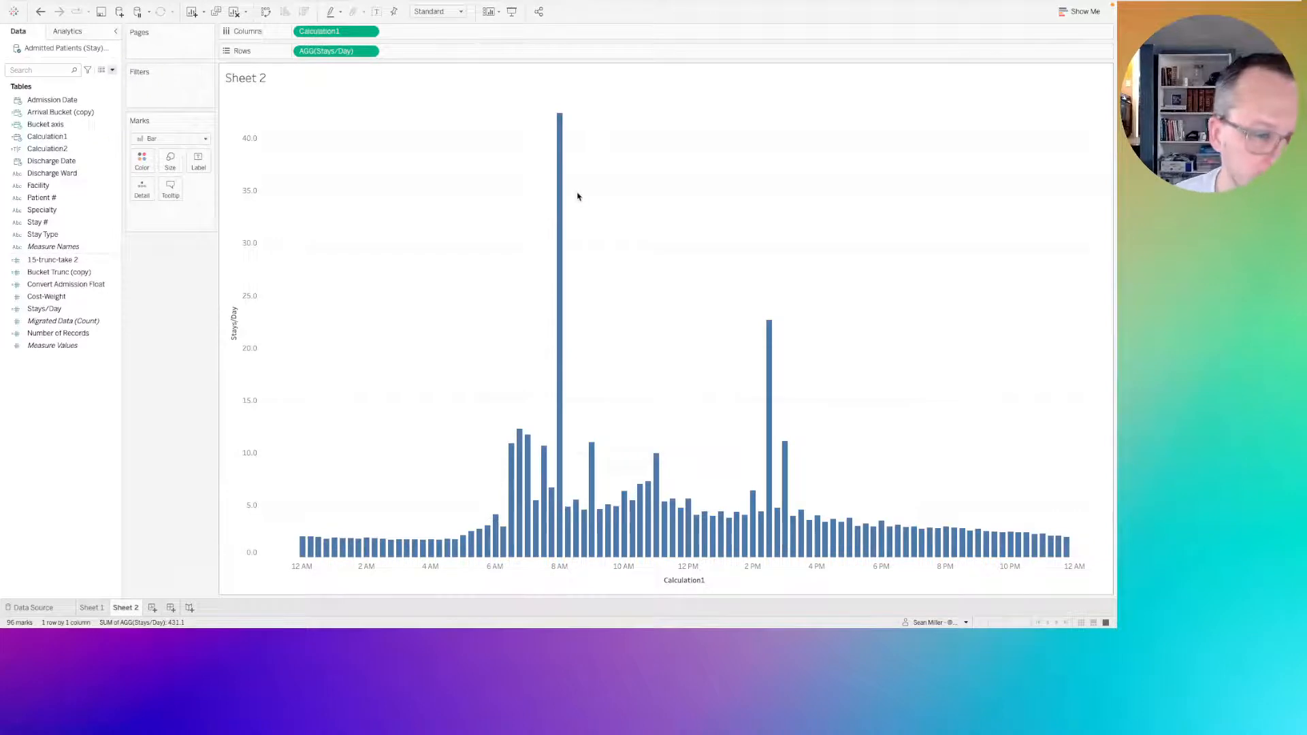
mouse_move(556, 187)
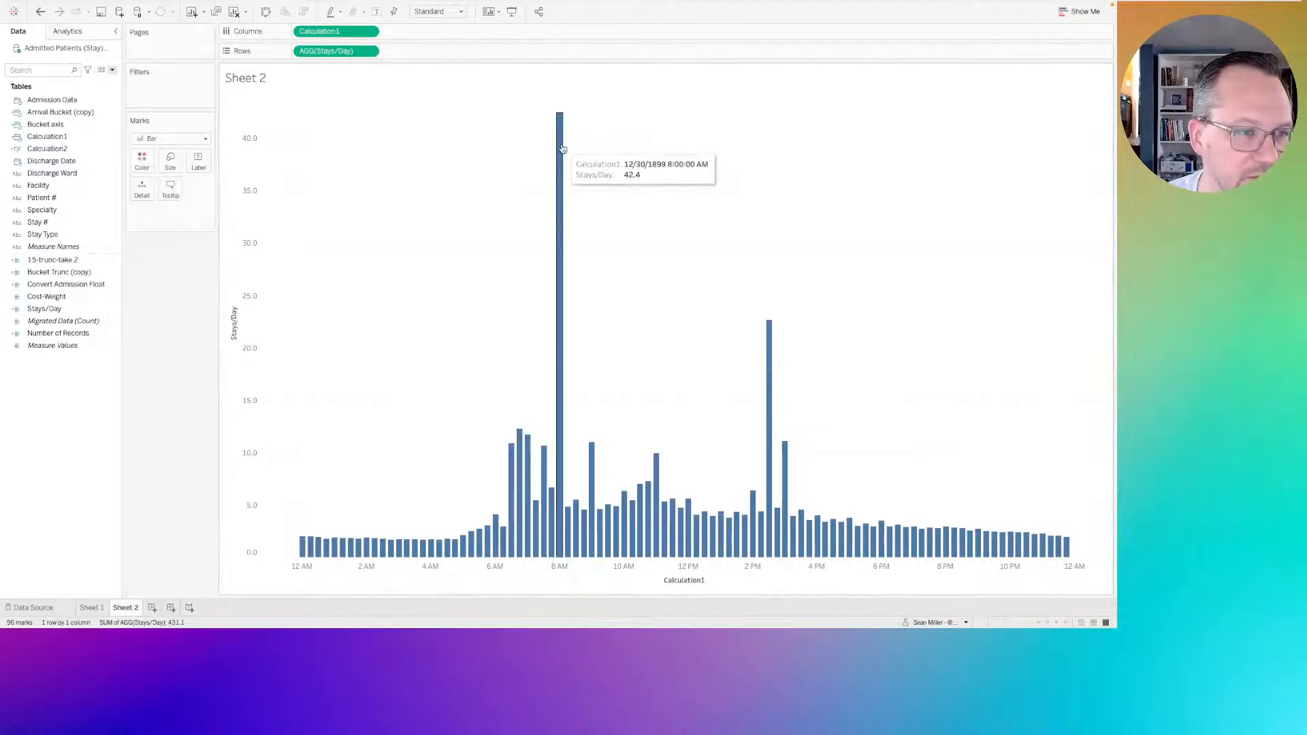
mouse_move(563, 292)
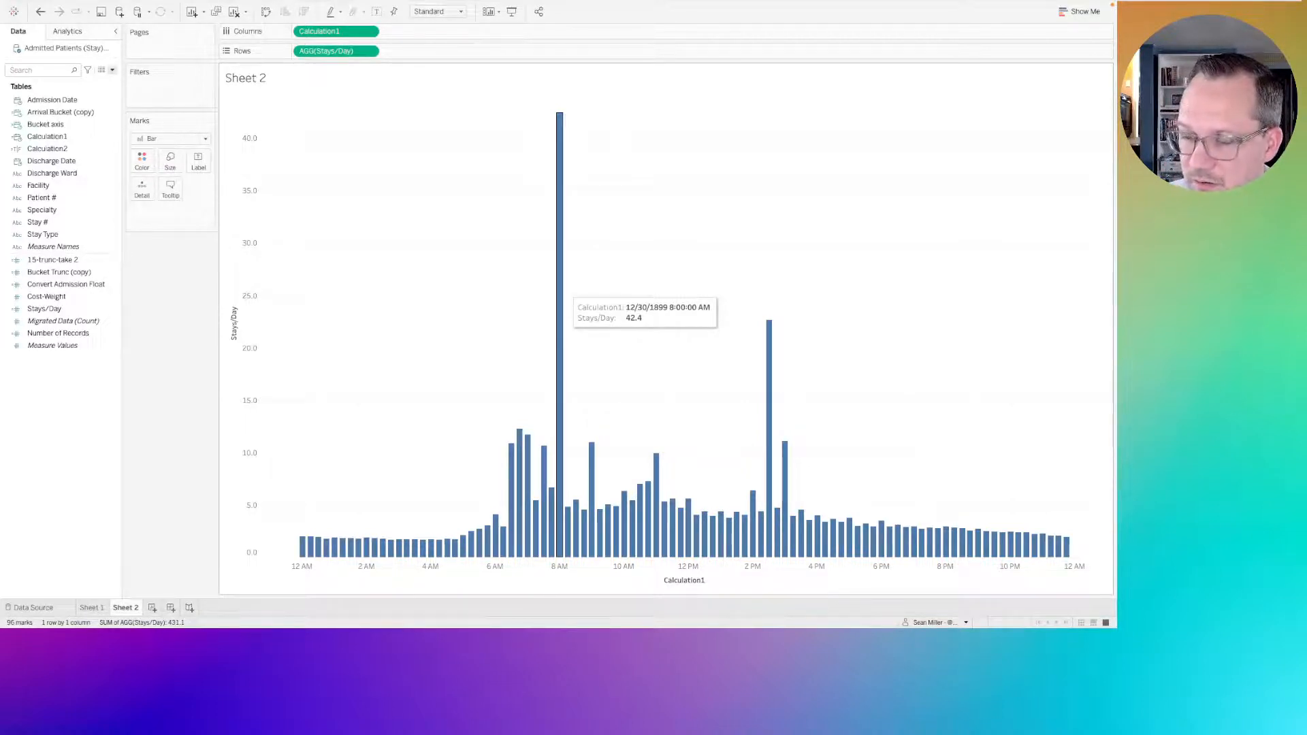
key("super+Tab")
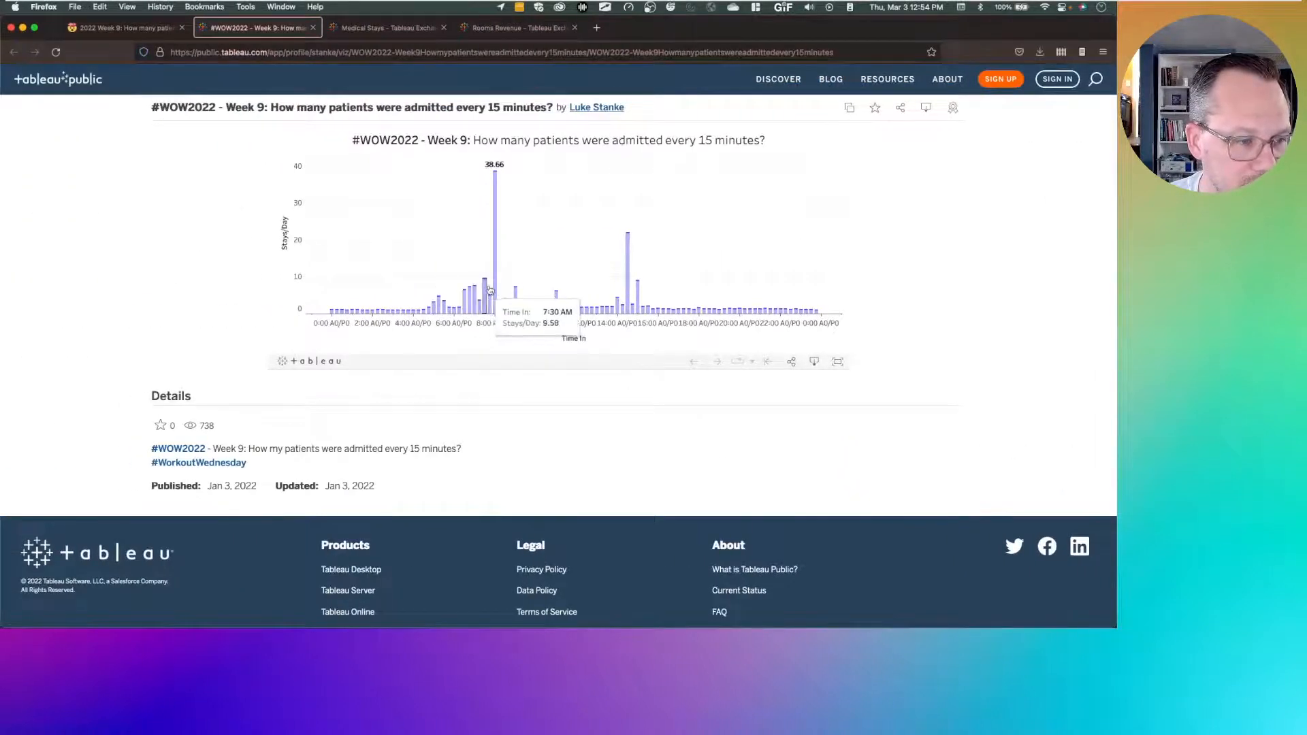
mouse_move(496, 287)
key("ctrl+Right")
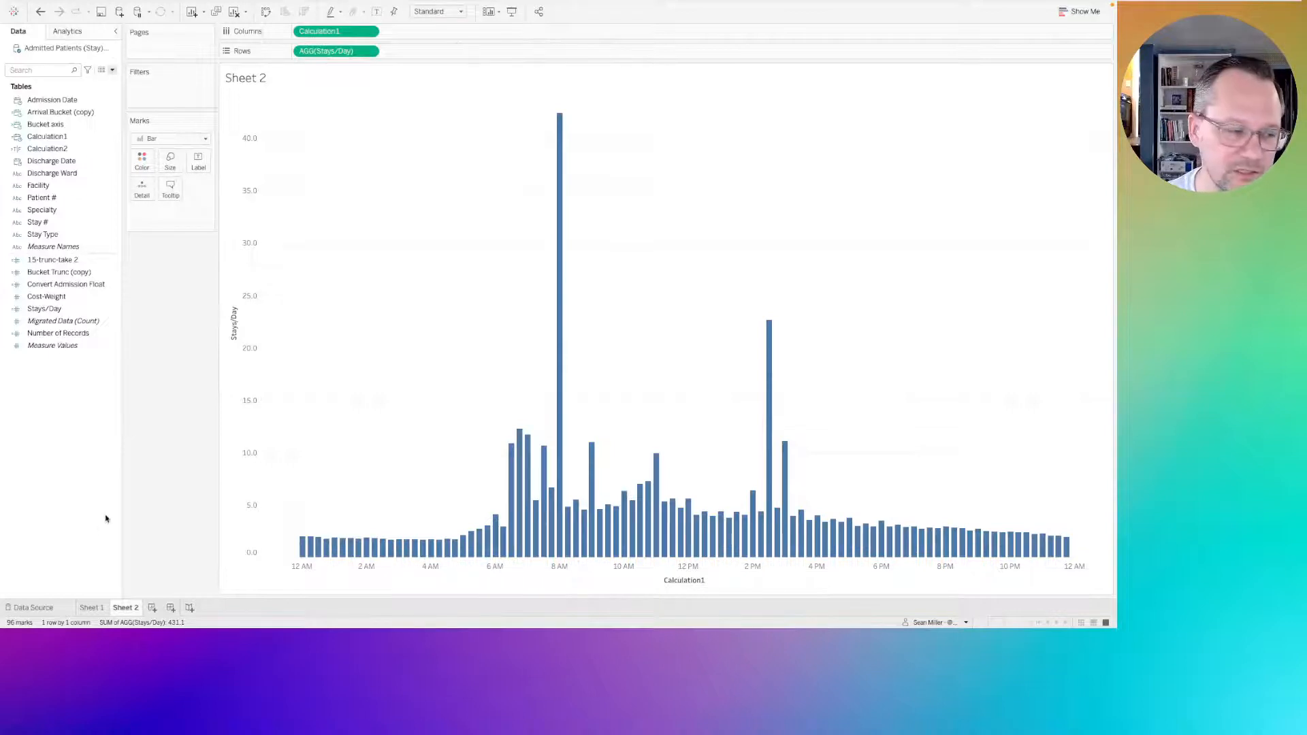
Apply Sheet 1's Stay Type filter to all worksheets using this data source.
left_click(93, 607)
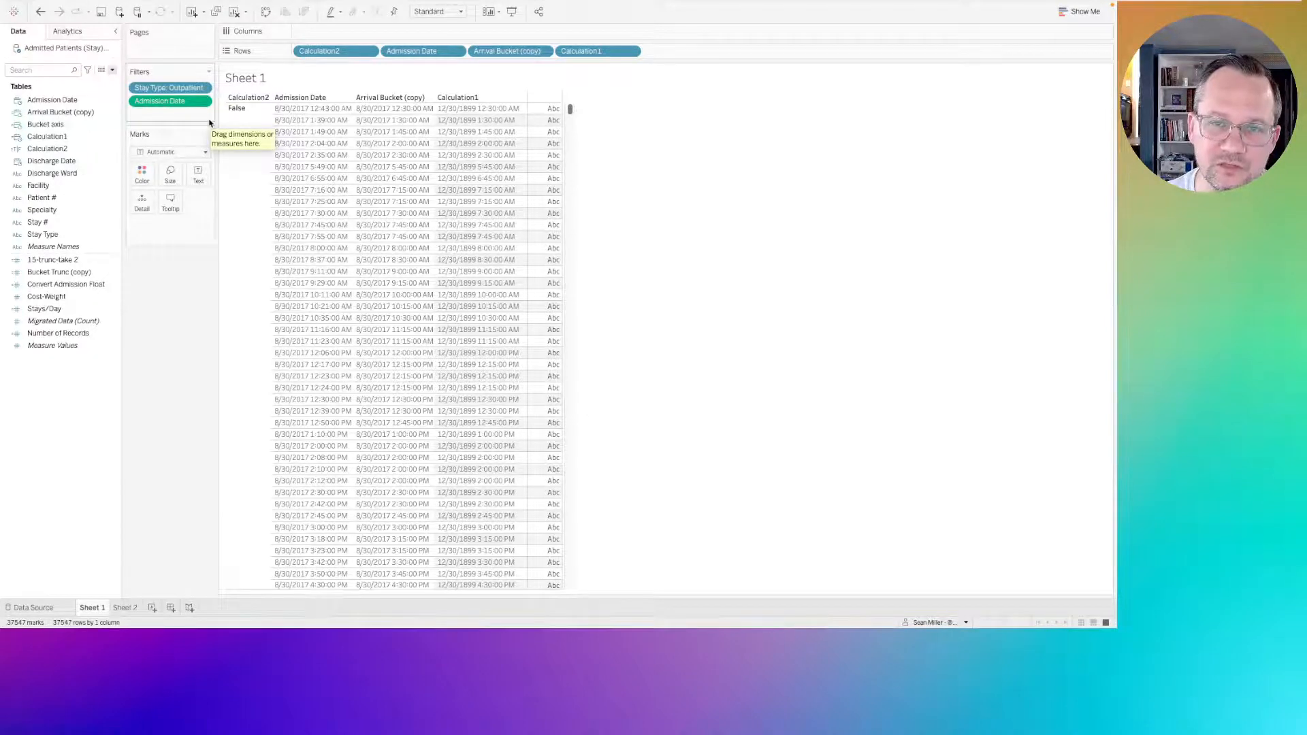
left_click(202, 87)
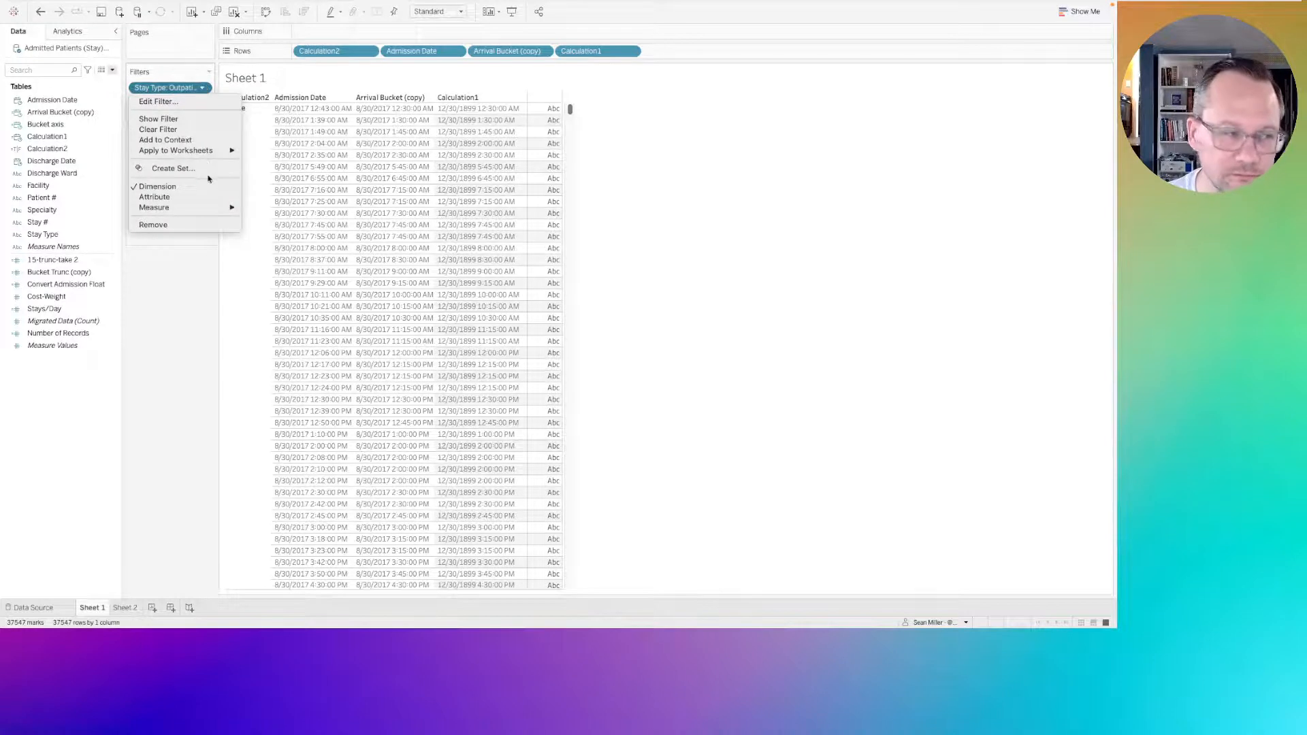
mouse_move(218, 151)
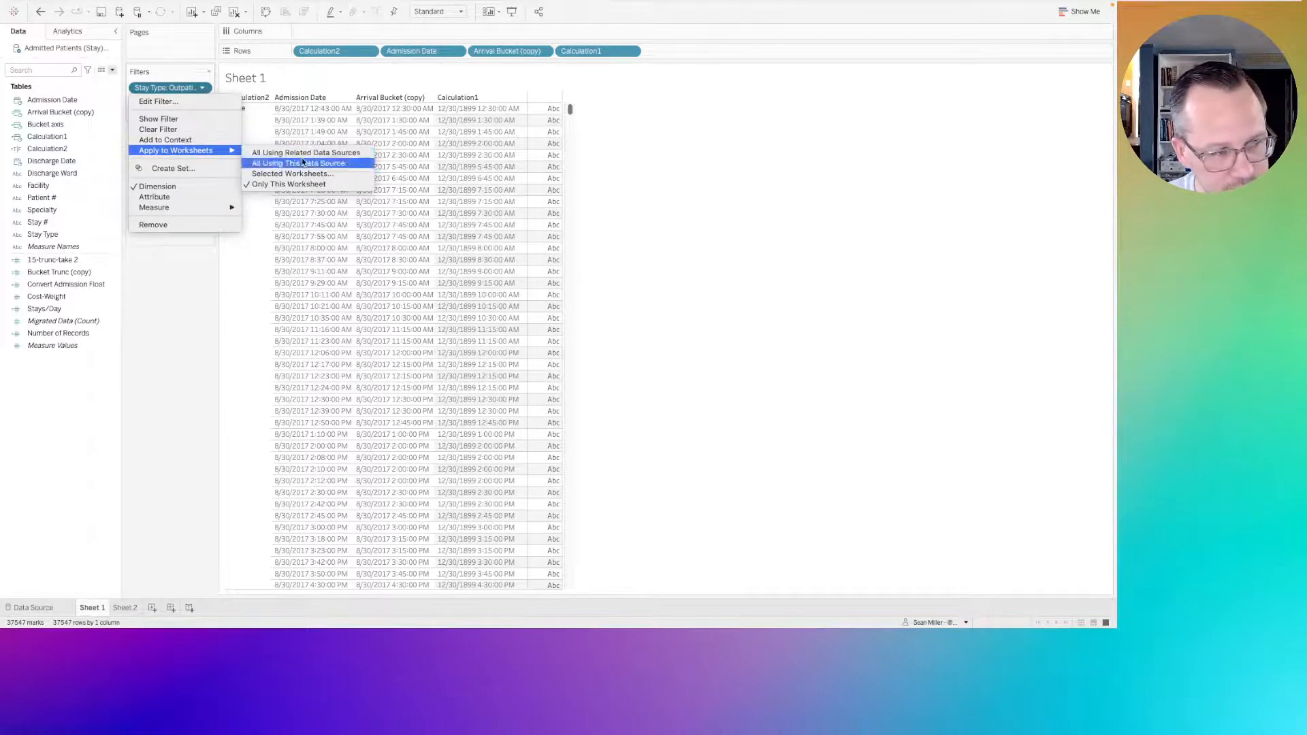
left_click(303, 163)
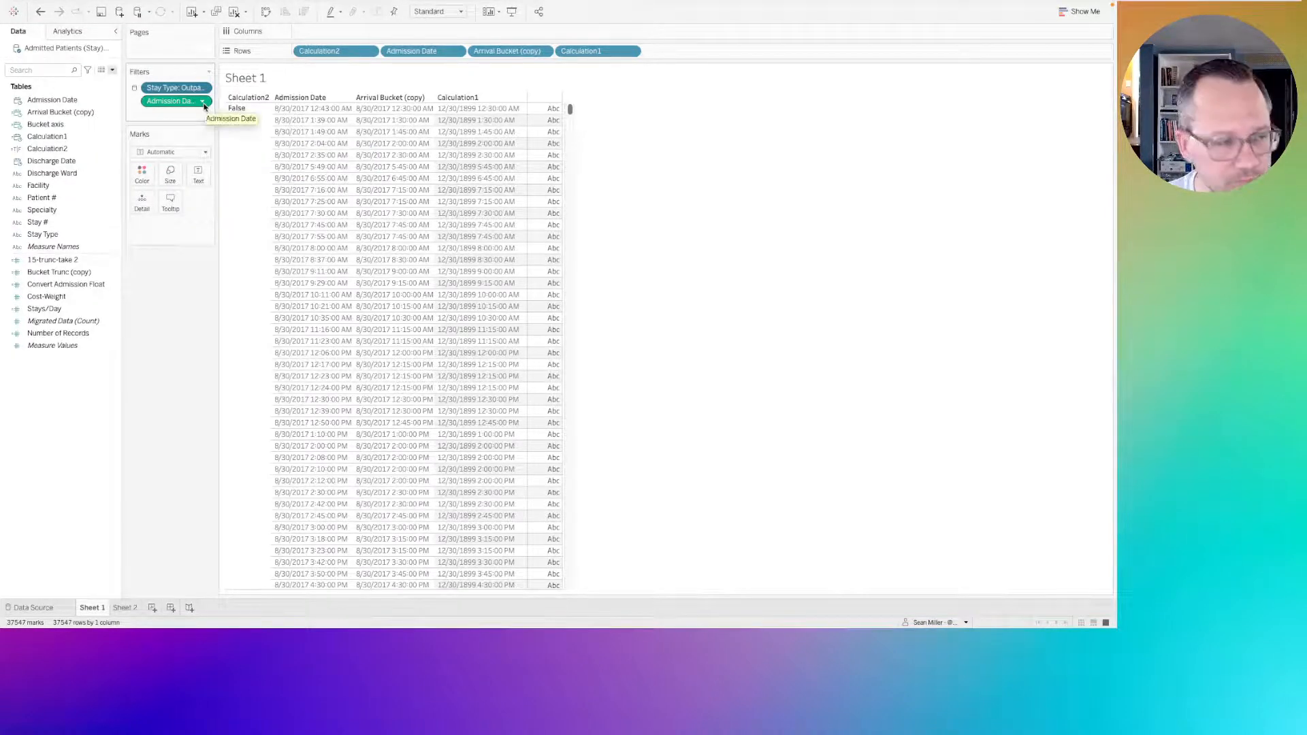
Apply the Admission Date filter to all worksheets using this data source and return to the Sheet 2 chart.
left_click(203, 102)
mouse_move(226, 164)
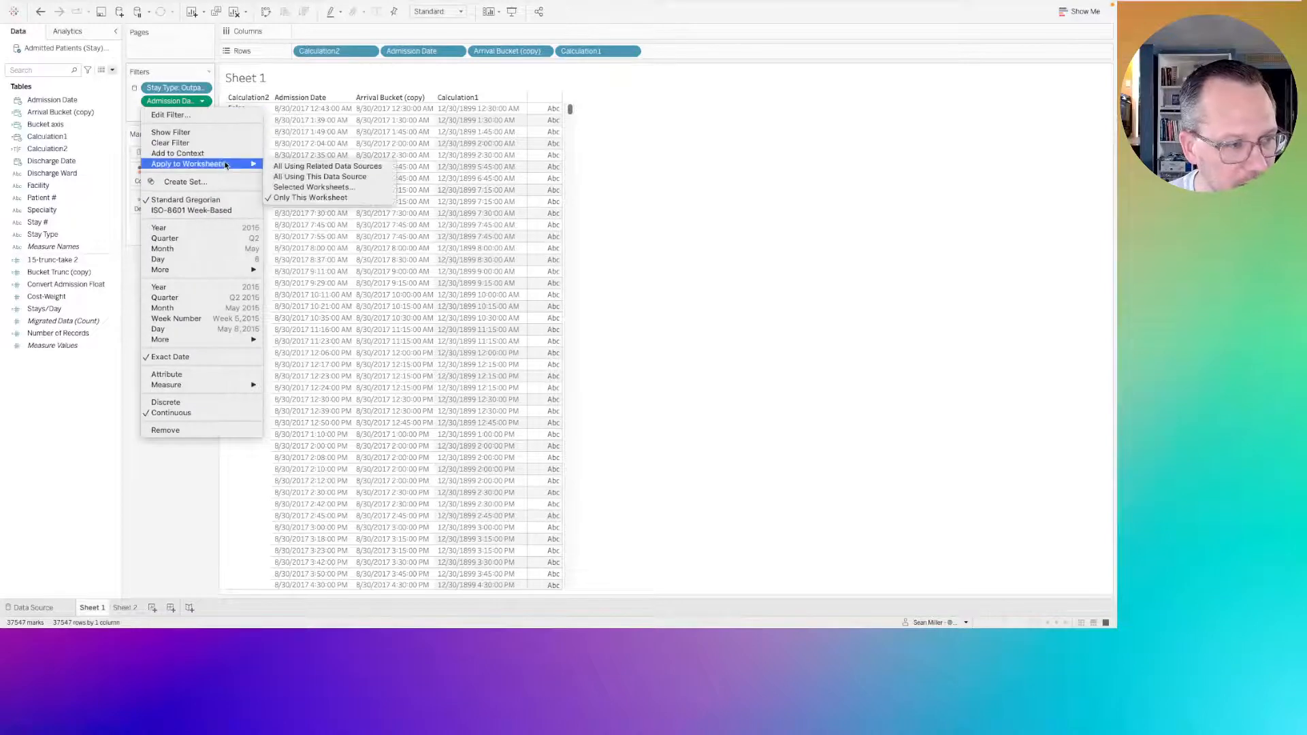
left_click(321, 177)
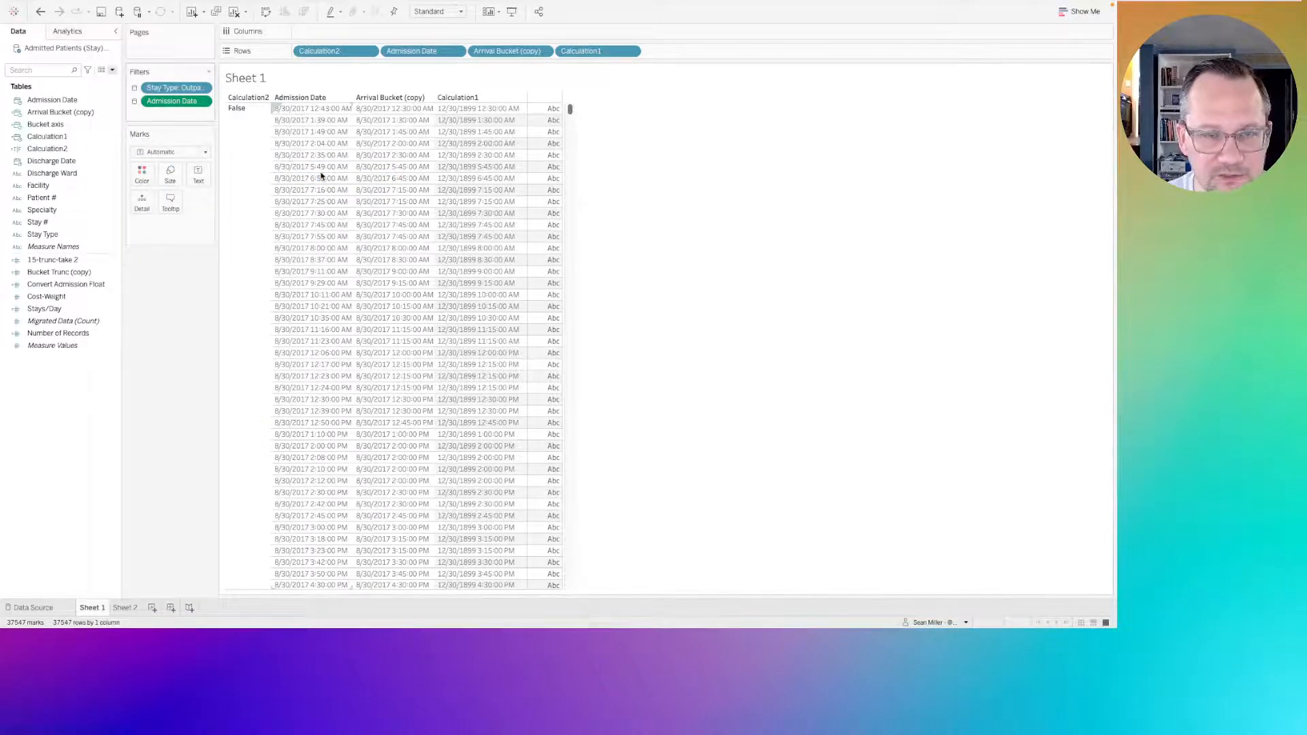
left_click(128, 609)
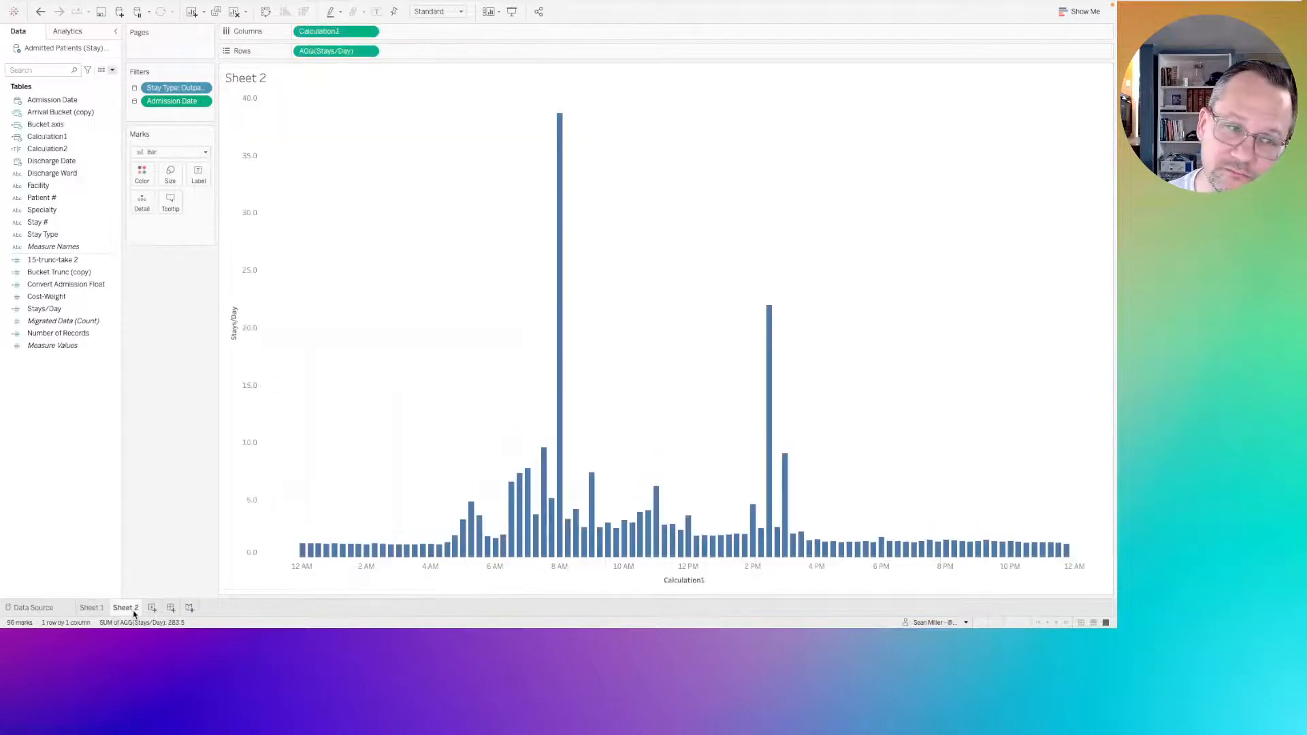
mouse_move(557, 155)
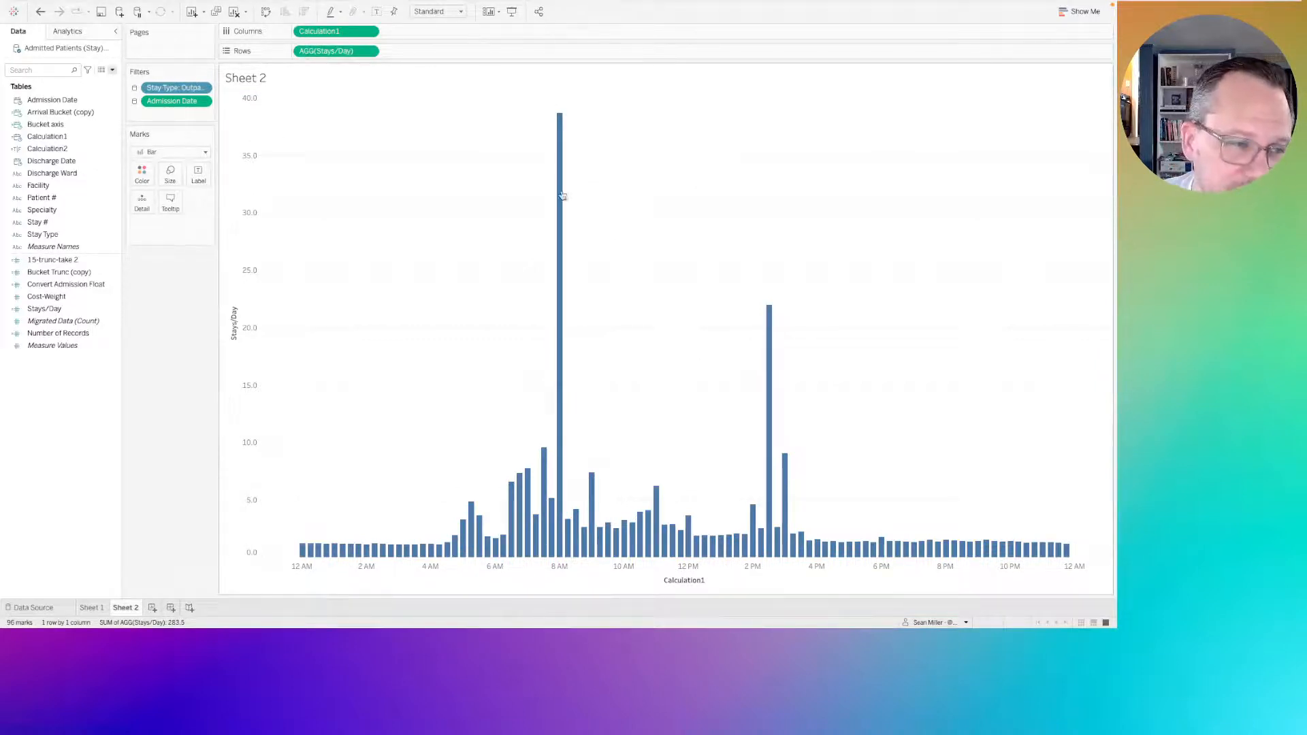
mouse_move(563, 195)
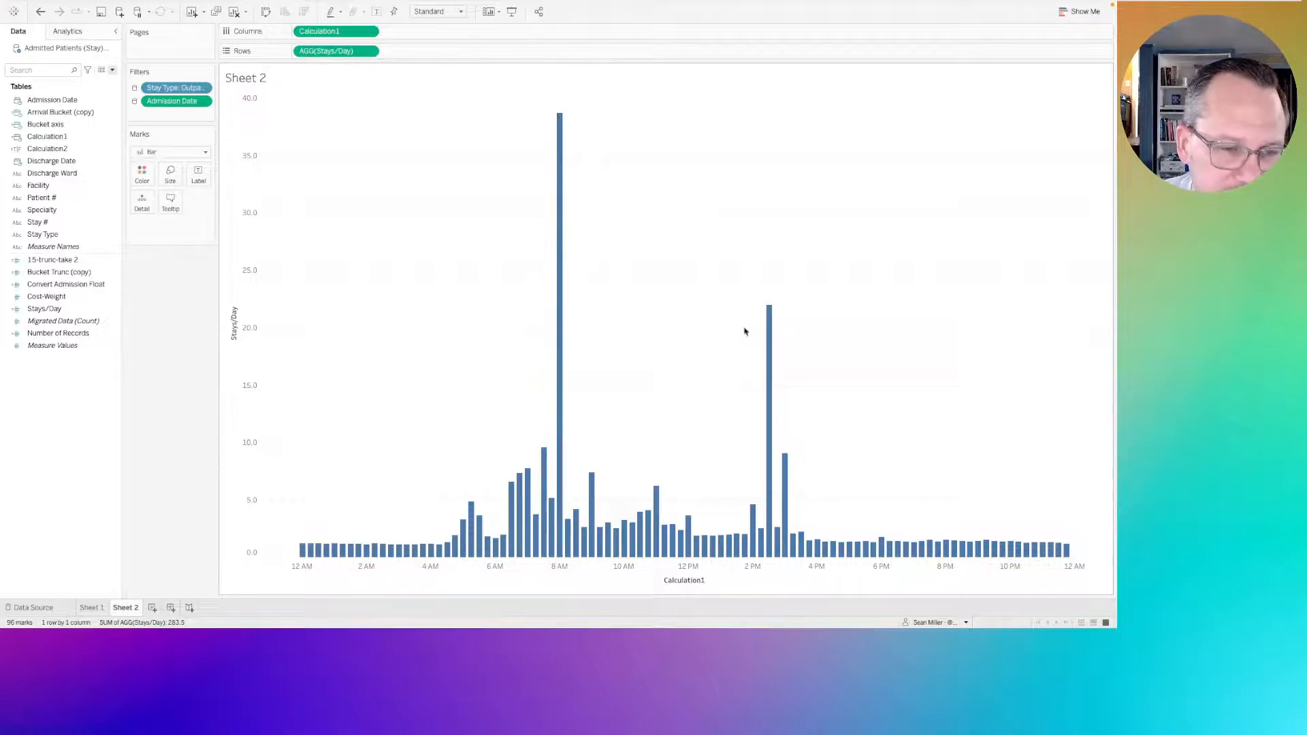
mouse_move(771, 348)
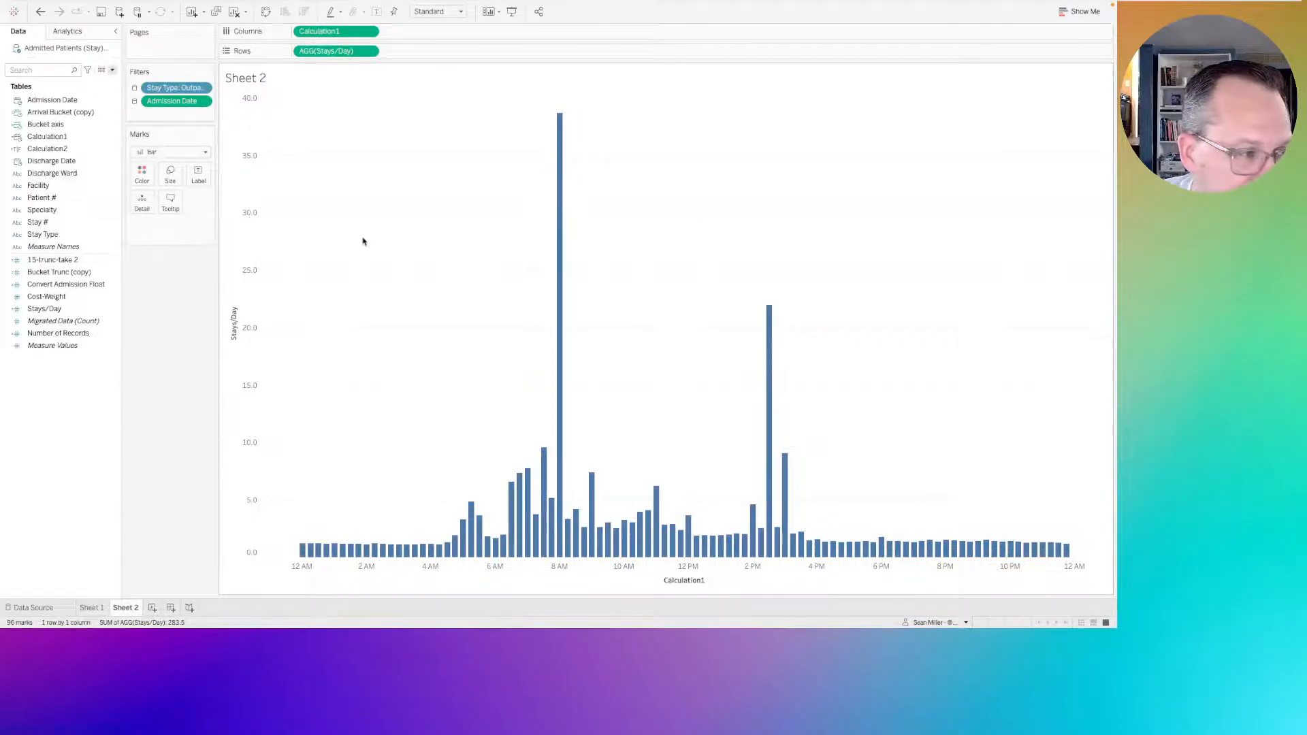
mouse_move(498, 570)
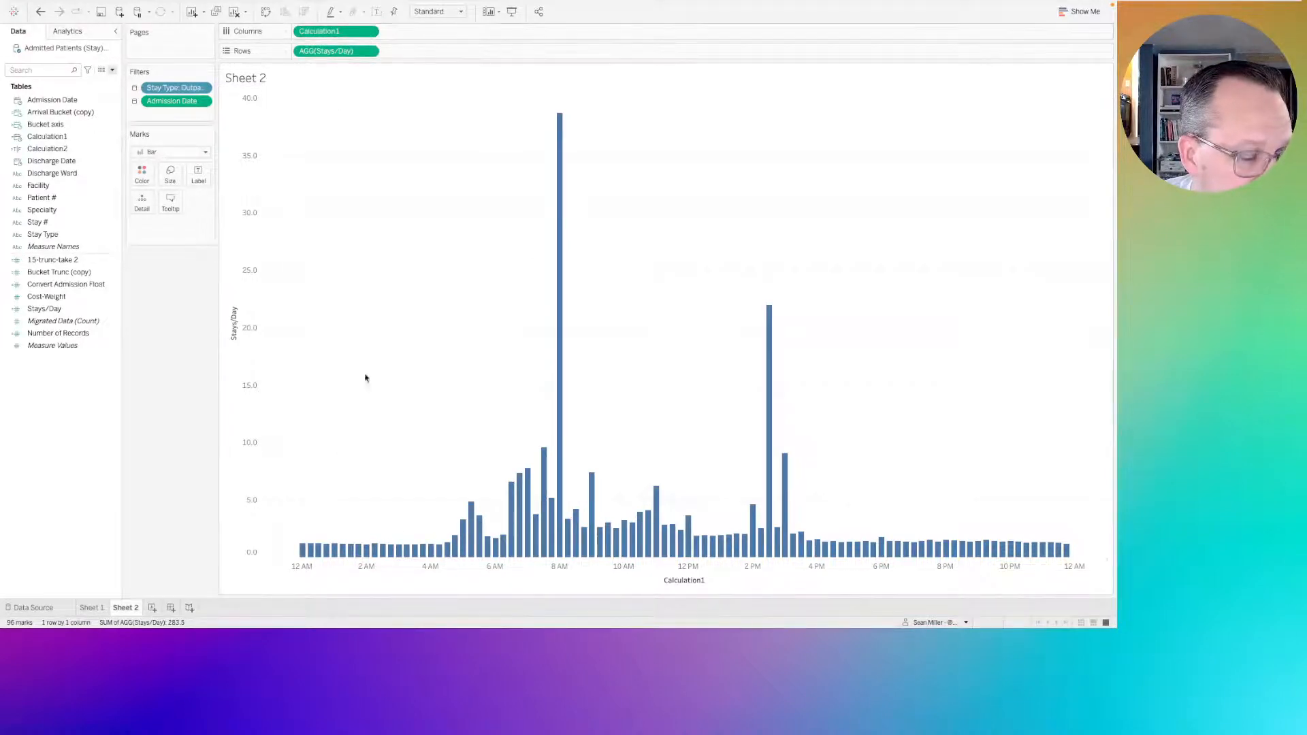
right_click(381, 573)
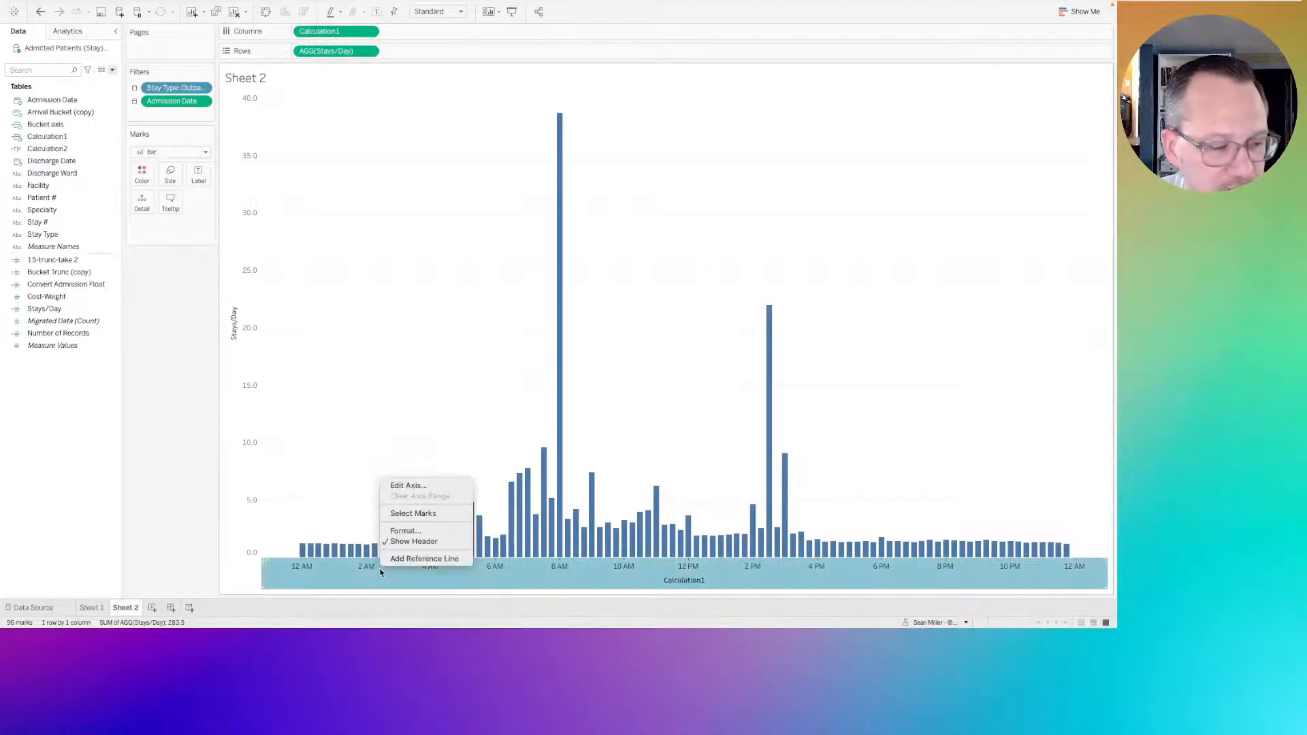
left_click(313, 216)
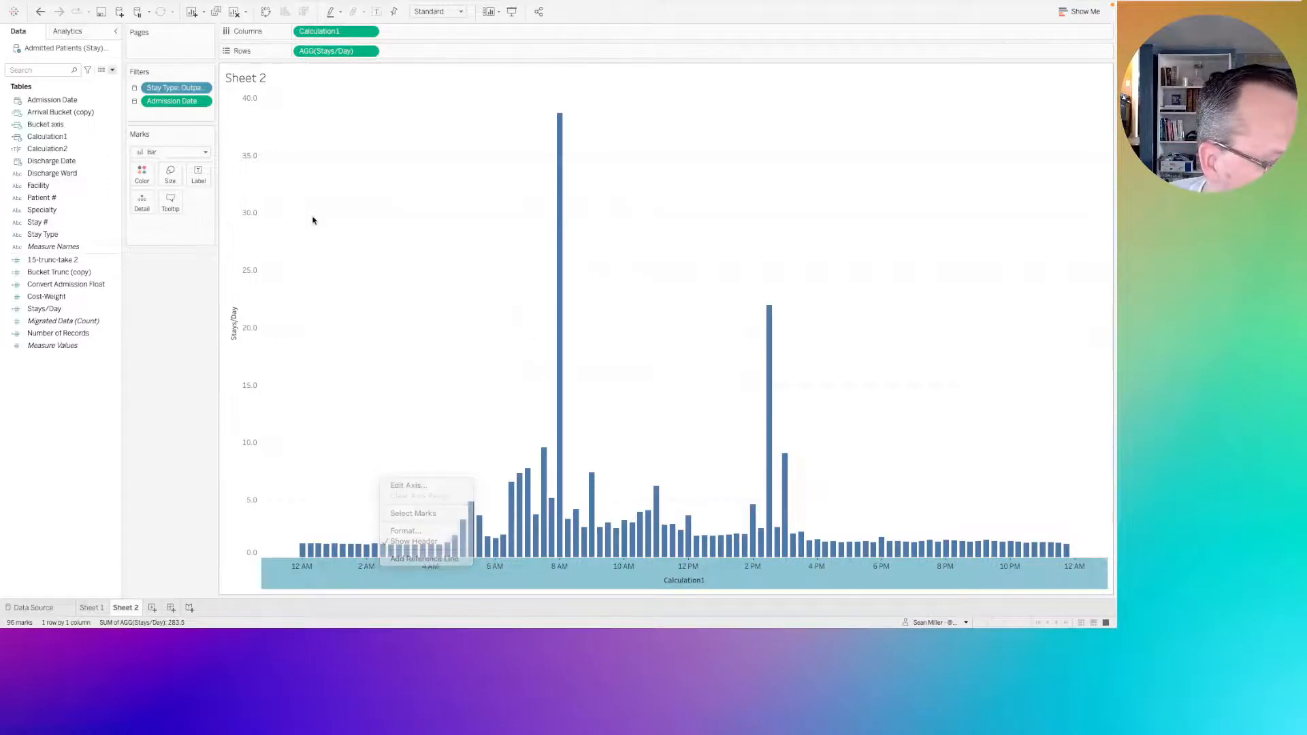
Set Calculation1's default date format to the custom format h:mm am/pm.
right_click(87, 142)
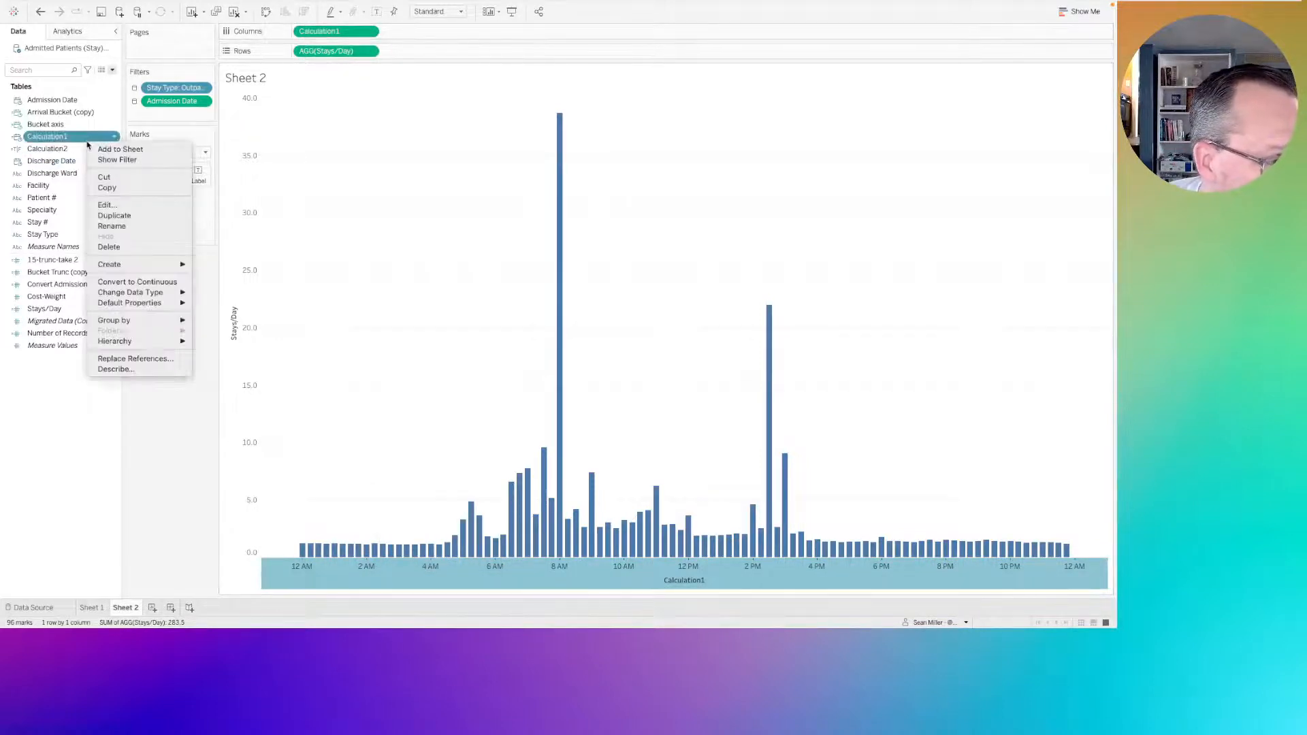
mouse_move(144, 266)
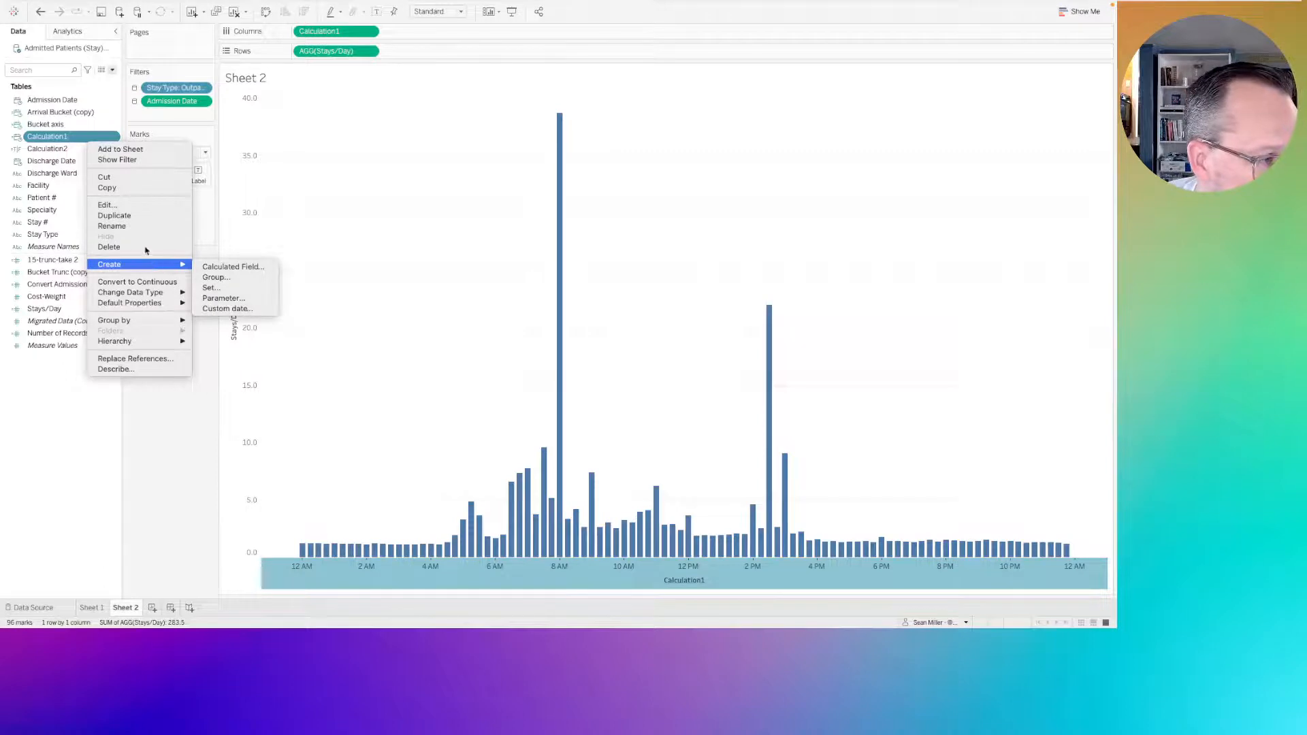
mouse_move(149, 304)
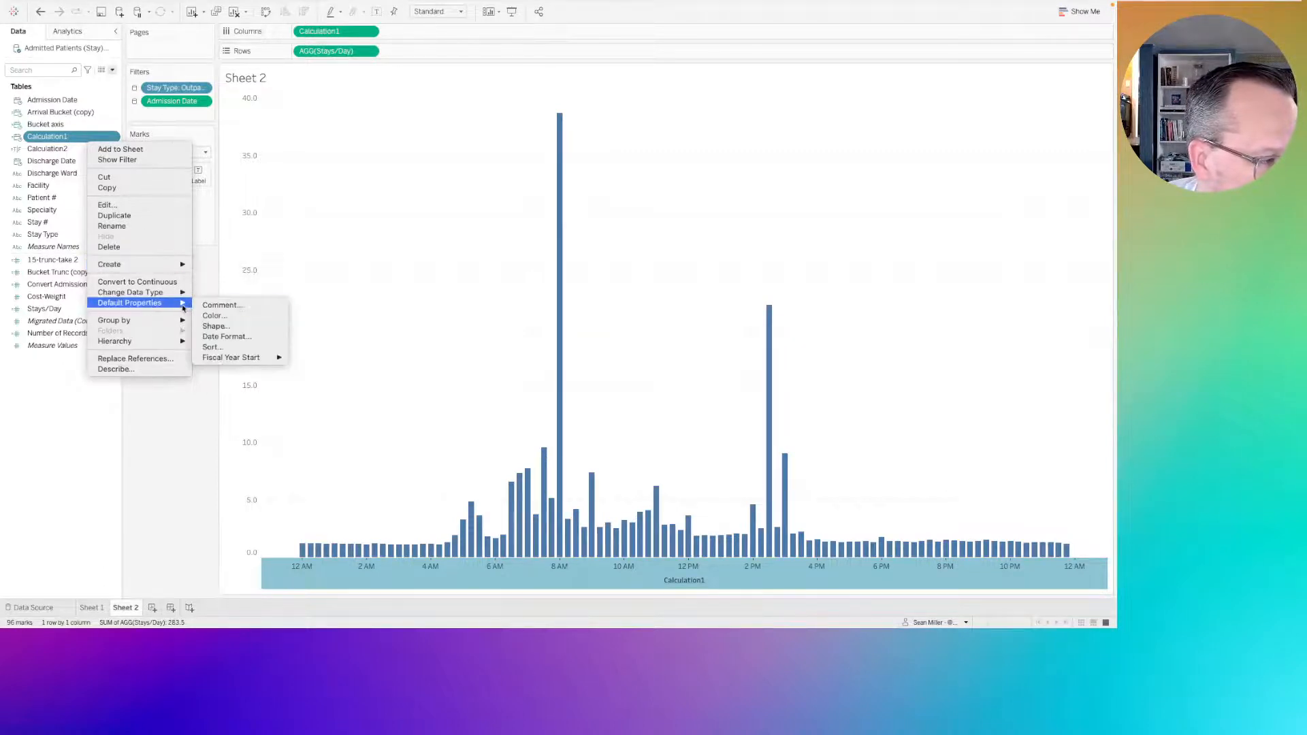
left_click(225, 337)
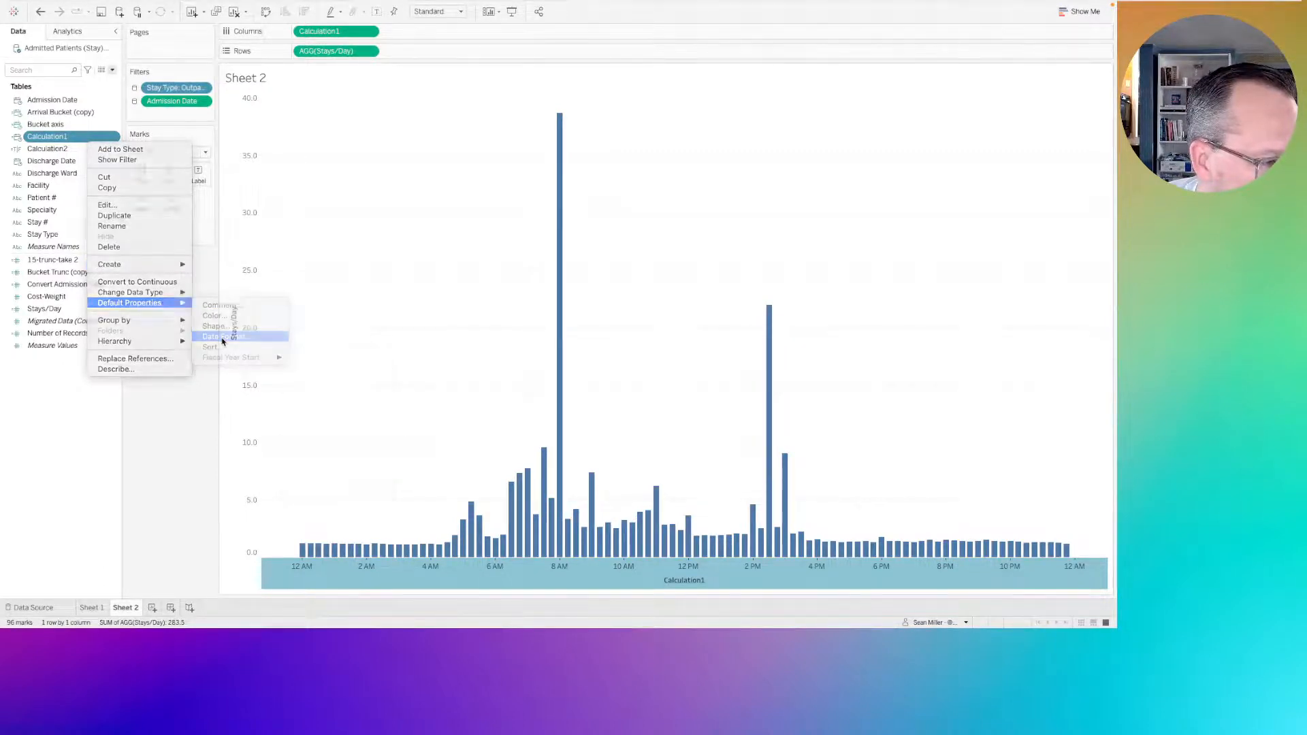
left_click(456, 292)
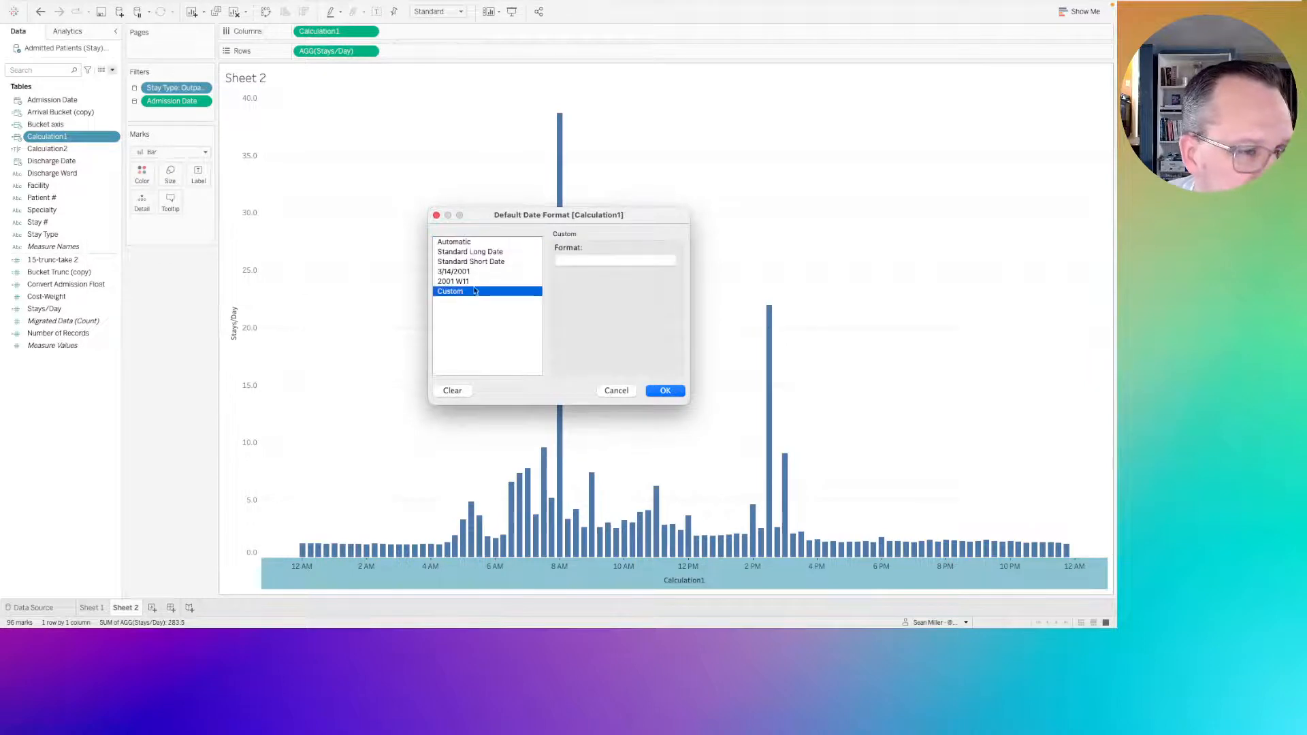
left_click(597, 262)
type("H")
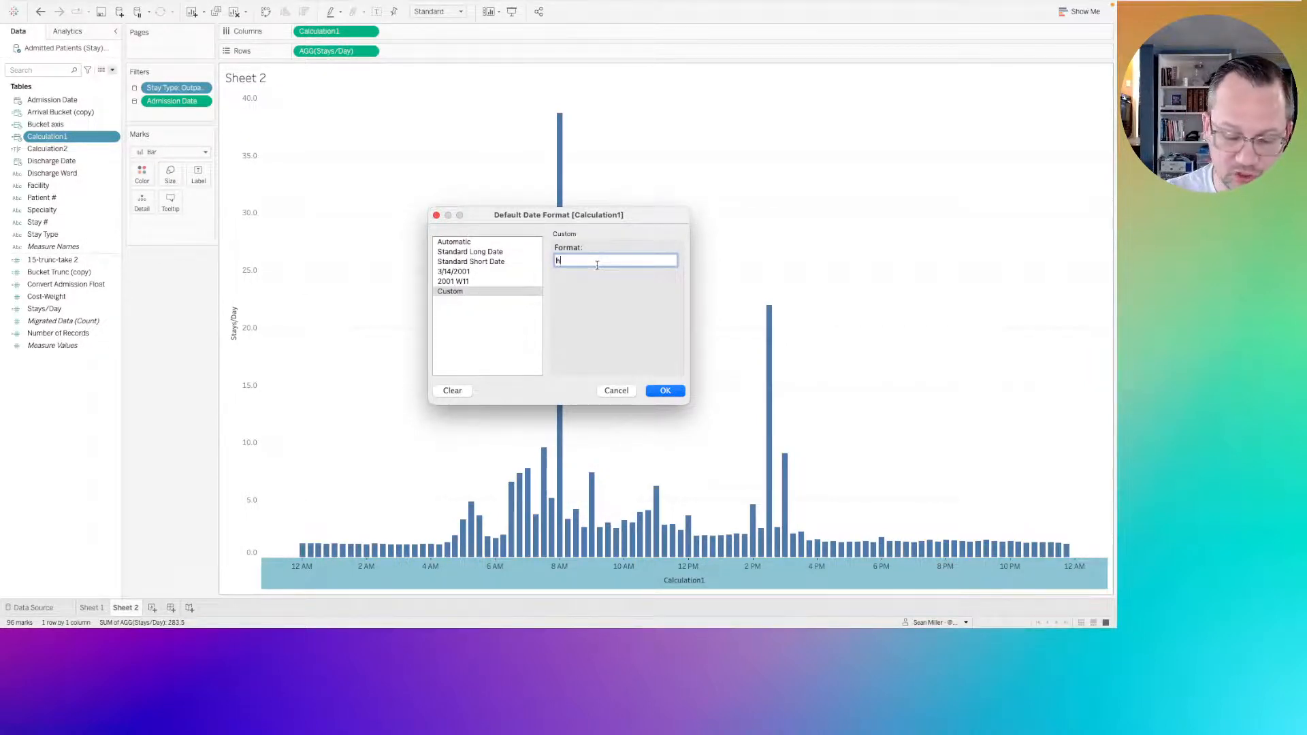
type(":mm a")
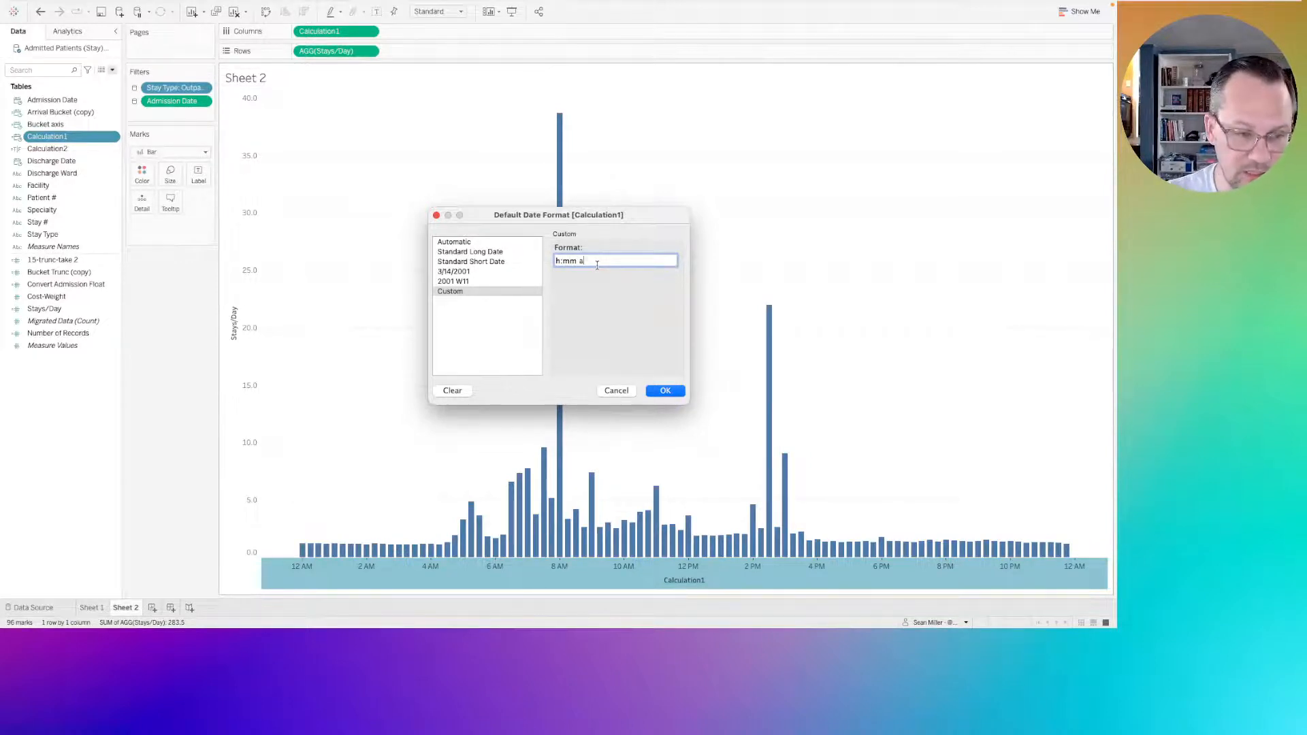
type("m/pm")
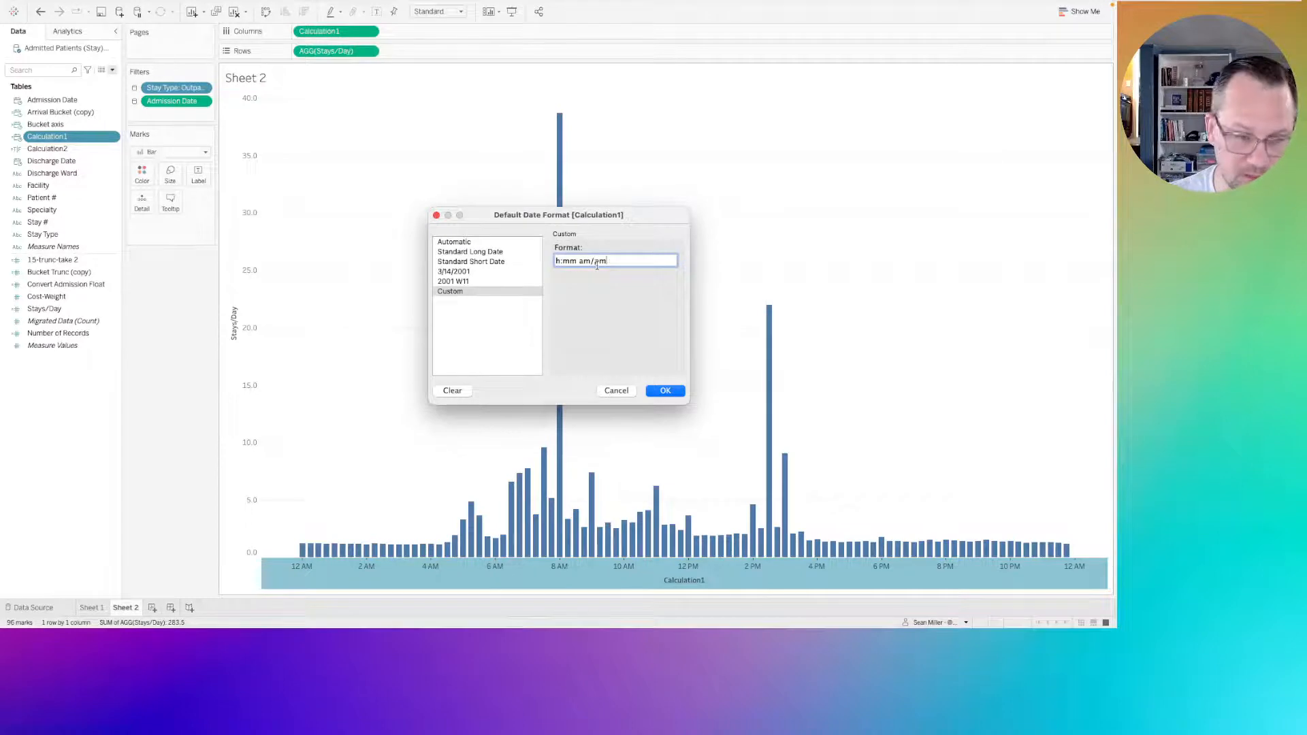
left_click(658, 393)
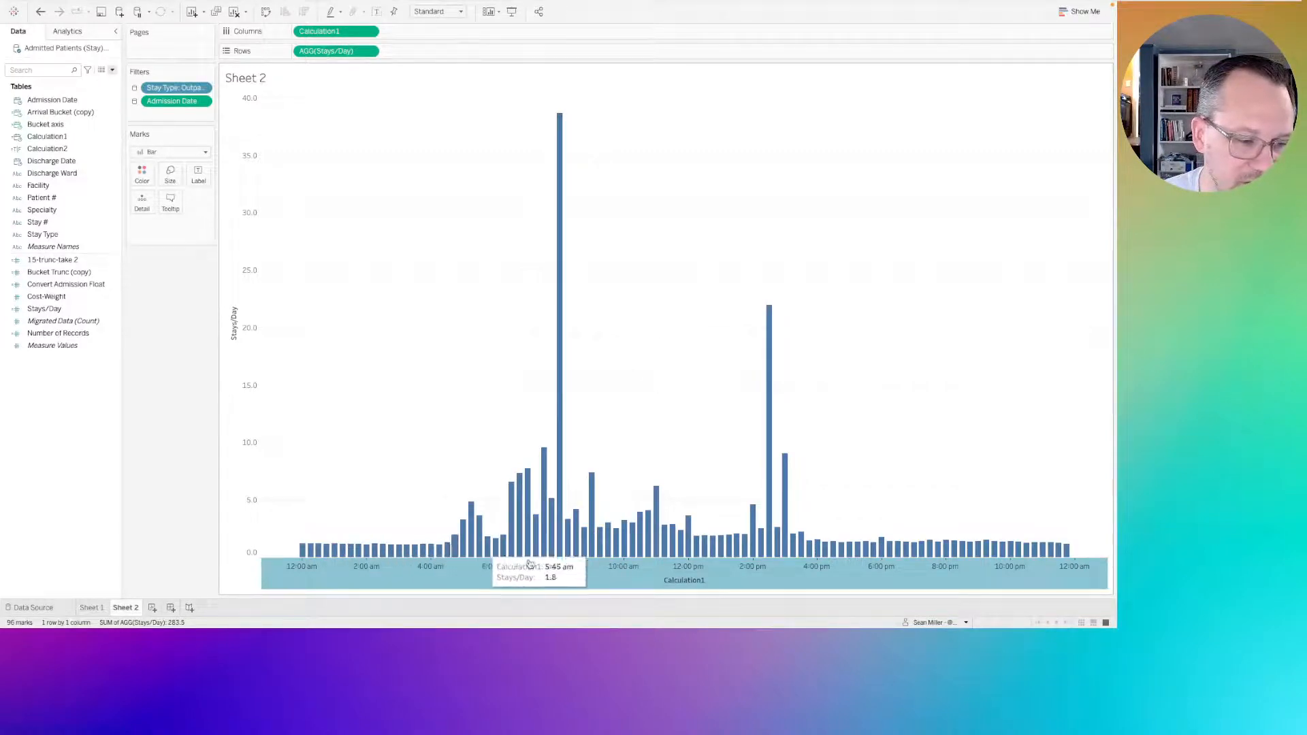
Remove the title from the Calculation1 time axis on Sheet 2.
right_click(677, 580)
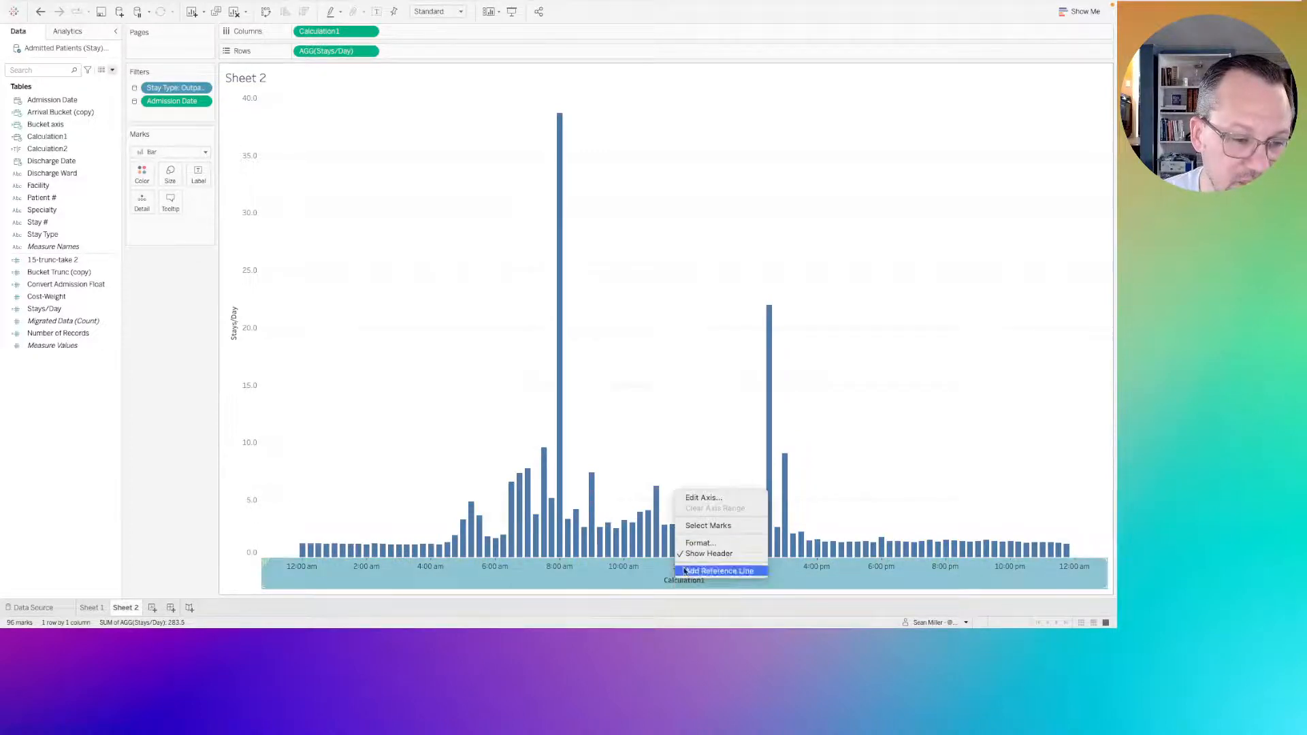
left_click(704, 499)
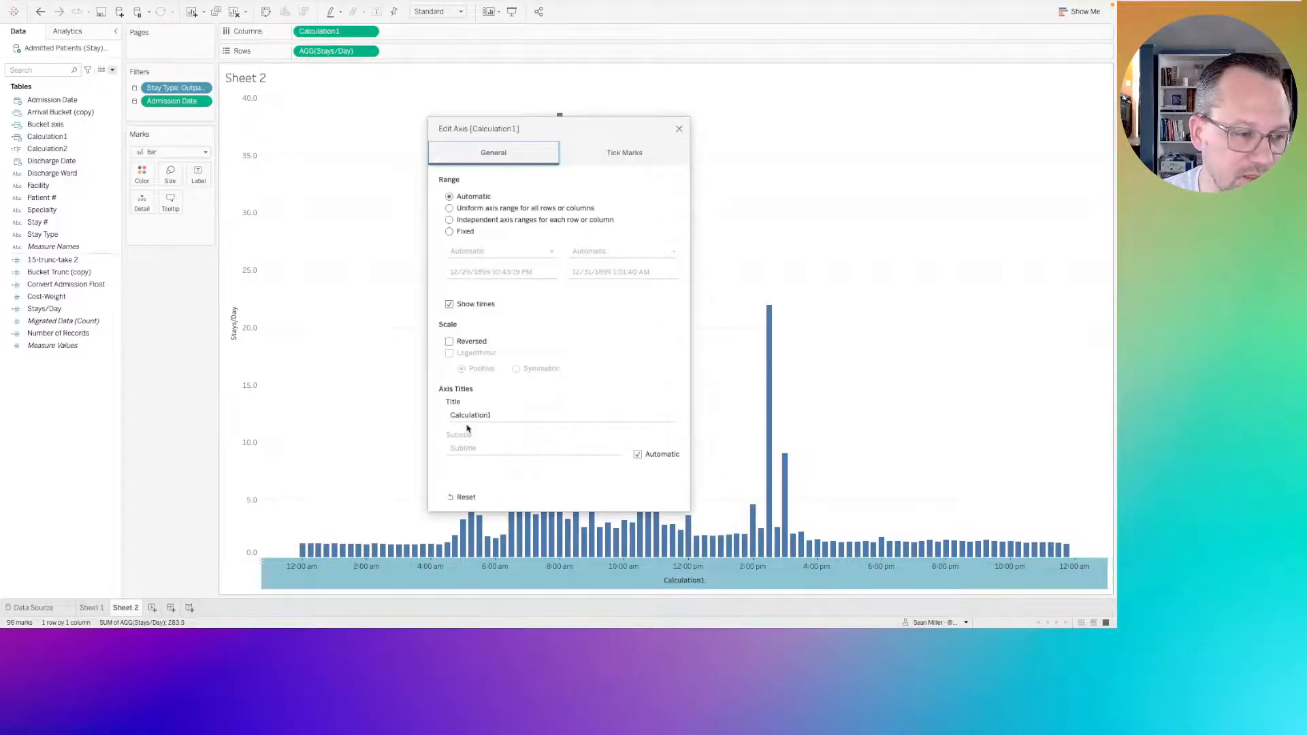
left_click(474, 415)
key("BackSpace")
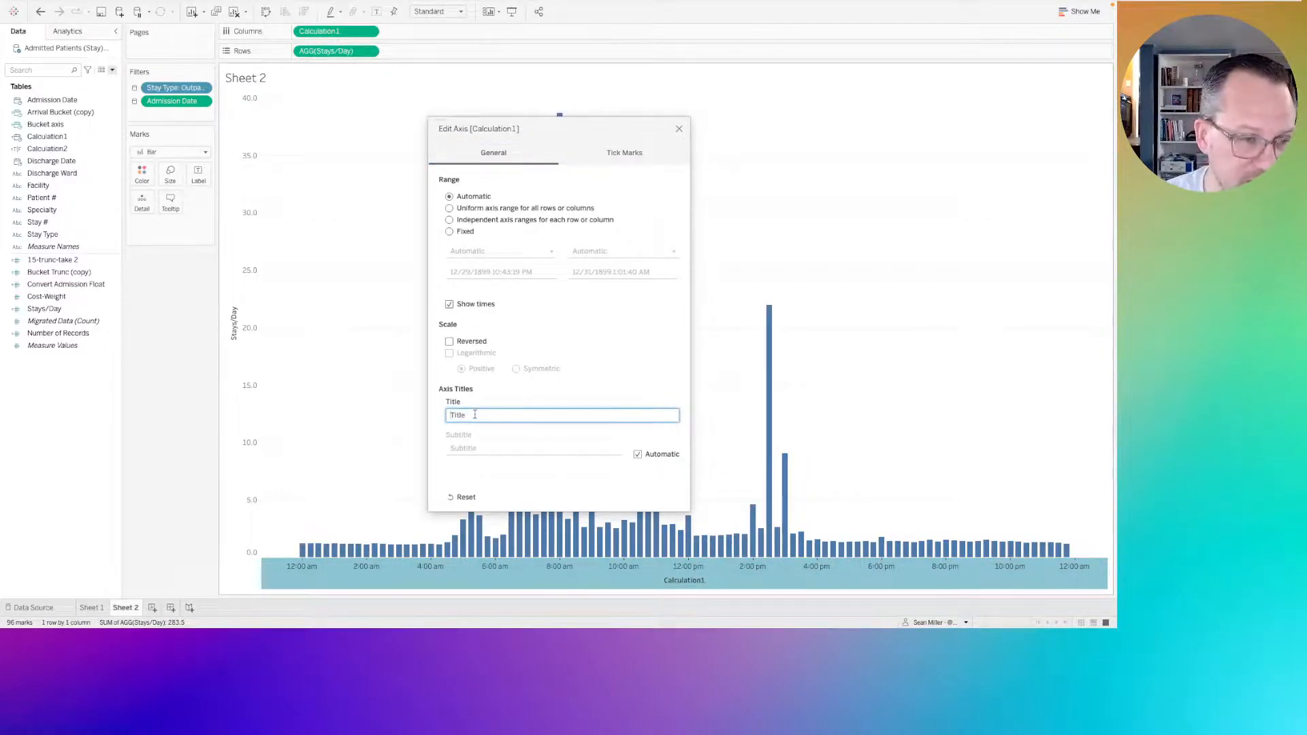
left_click(679, 129)
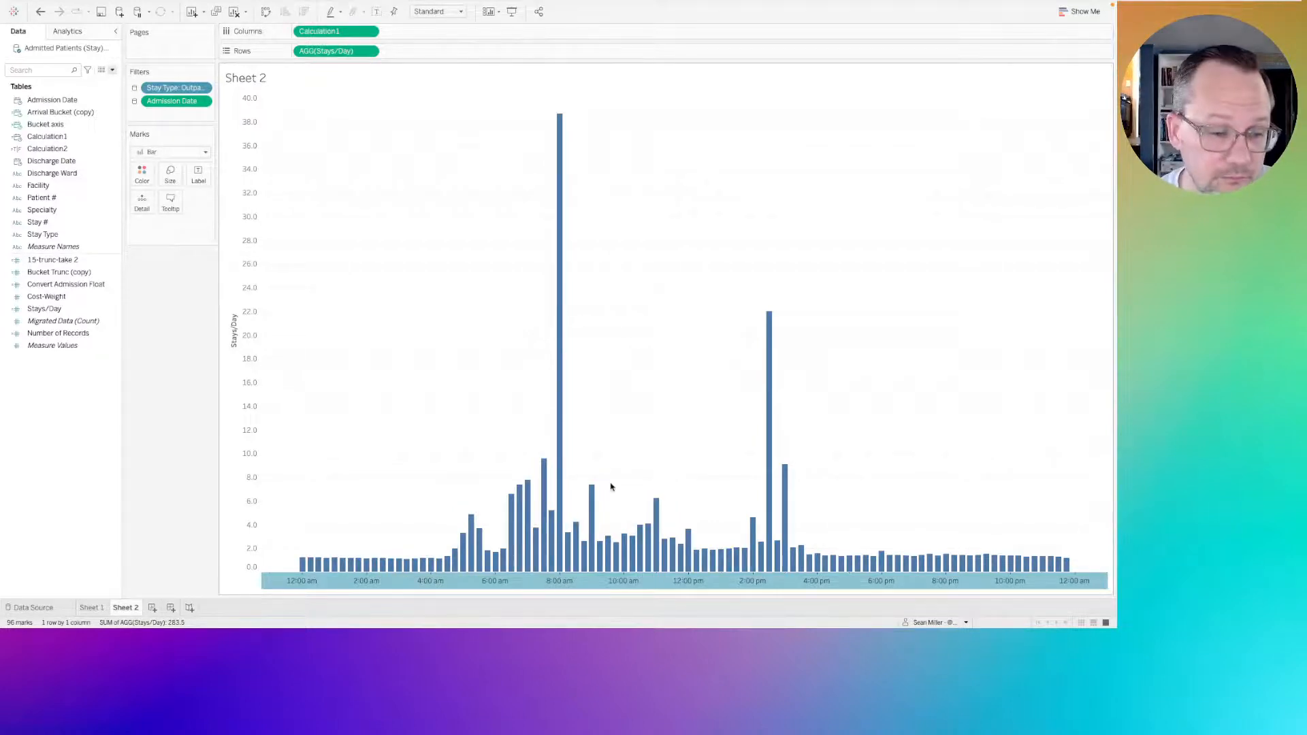
left_click(584, 585)
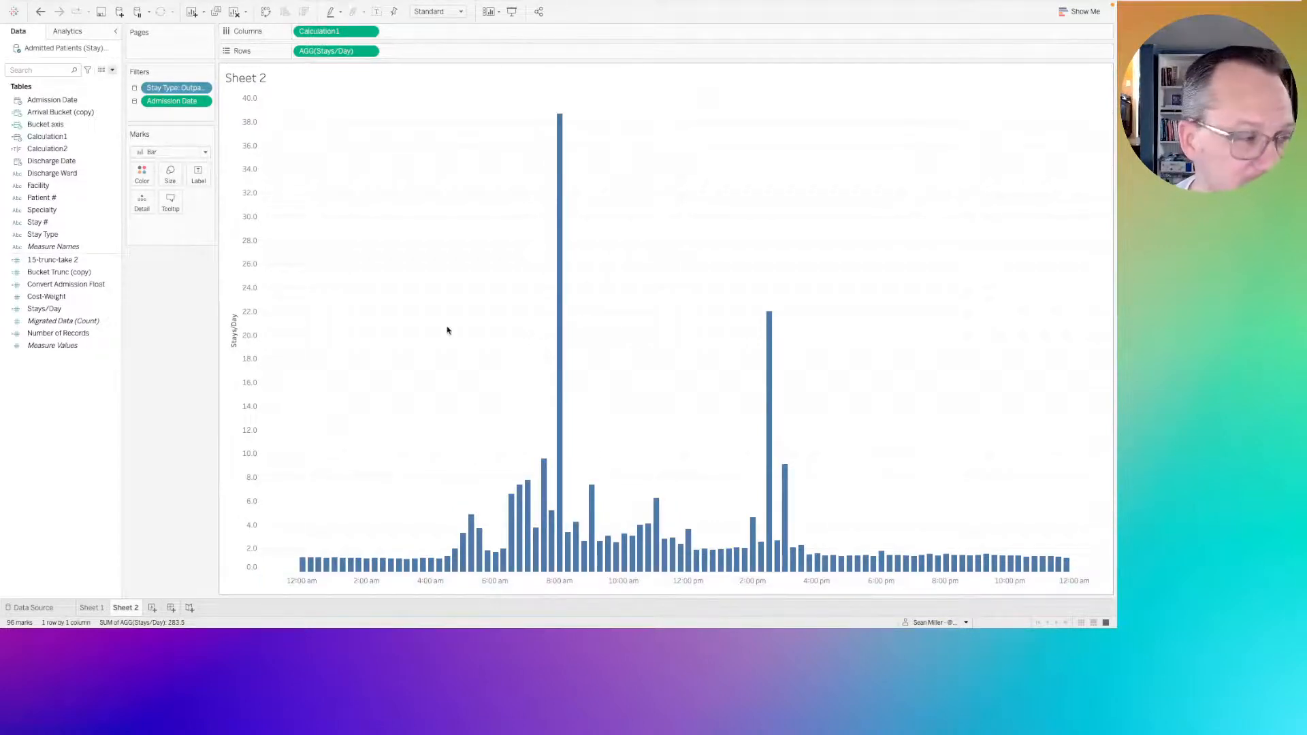
Examine the formula of the 15-trunc-take 2 calculated field and where it uses the interval length, leaving it unedited.
left_click(77, 262)
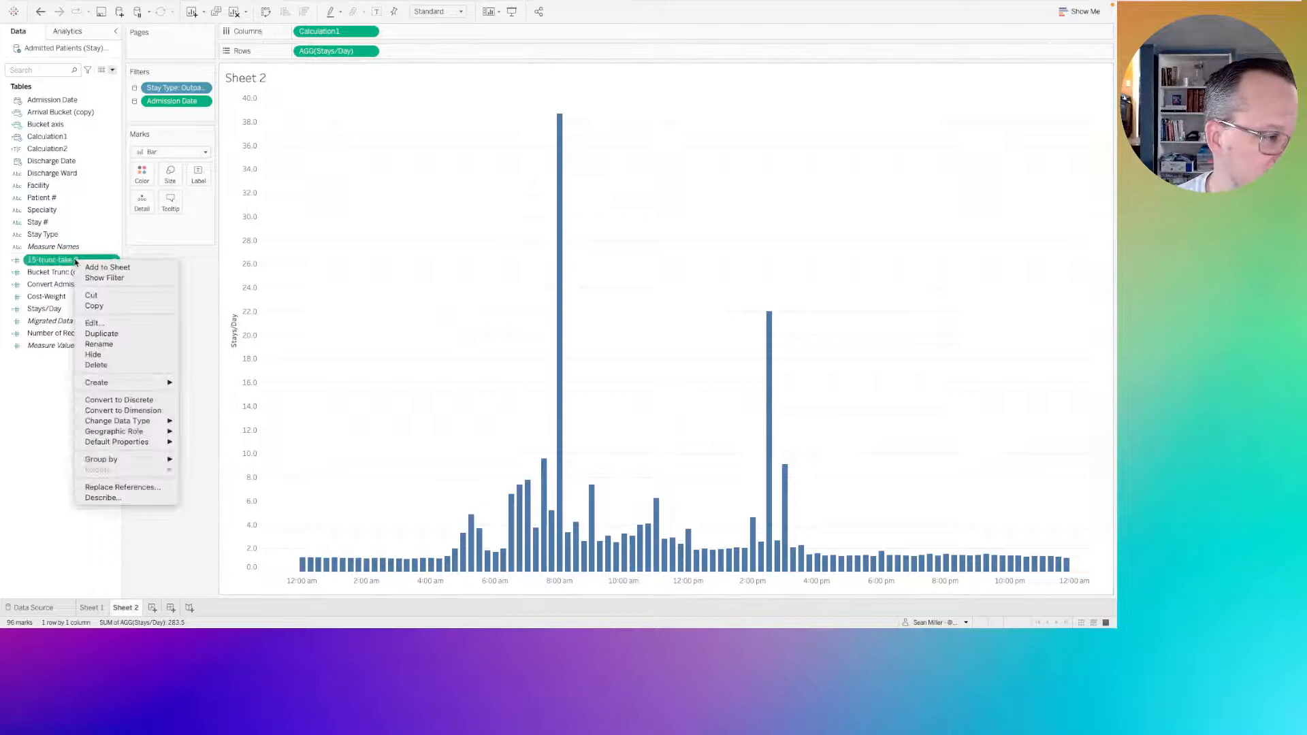
left_click(94, 324)
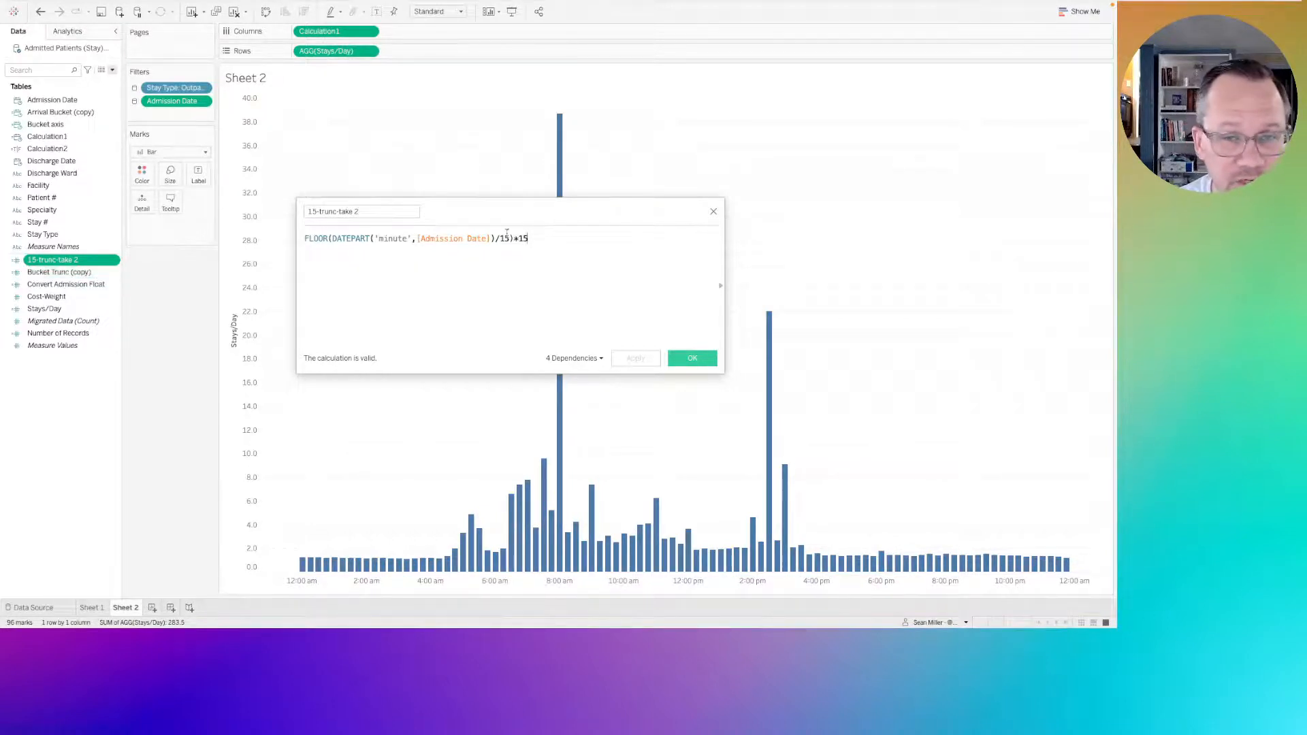
left_click_drag(510, 238, 501, 239)
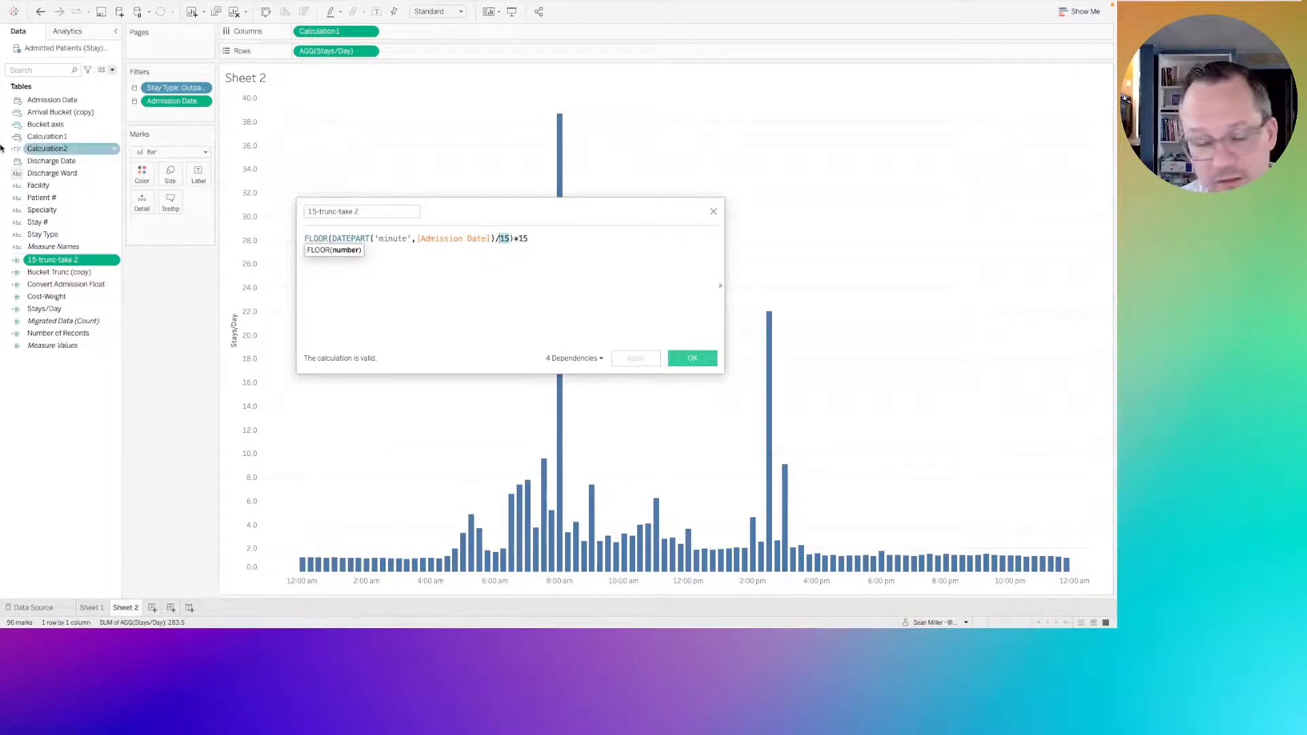
double_click(523, 239)
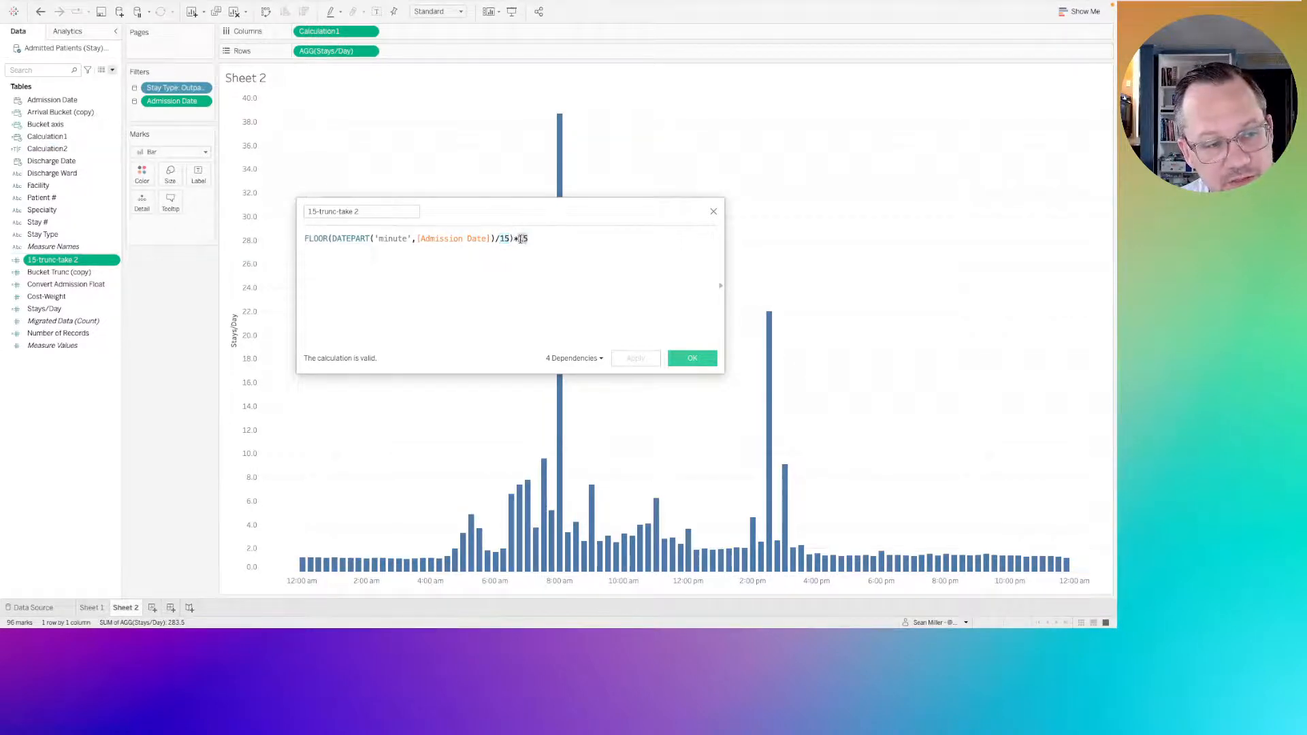
left_click(504, 238)
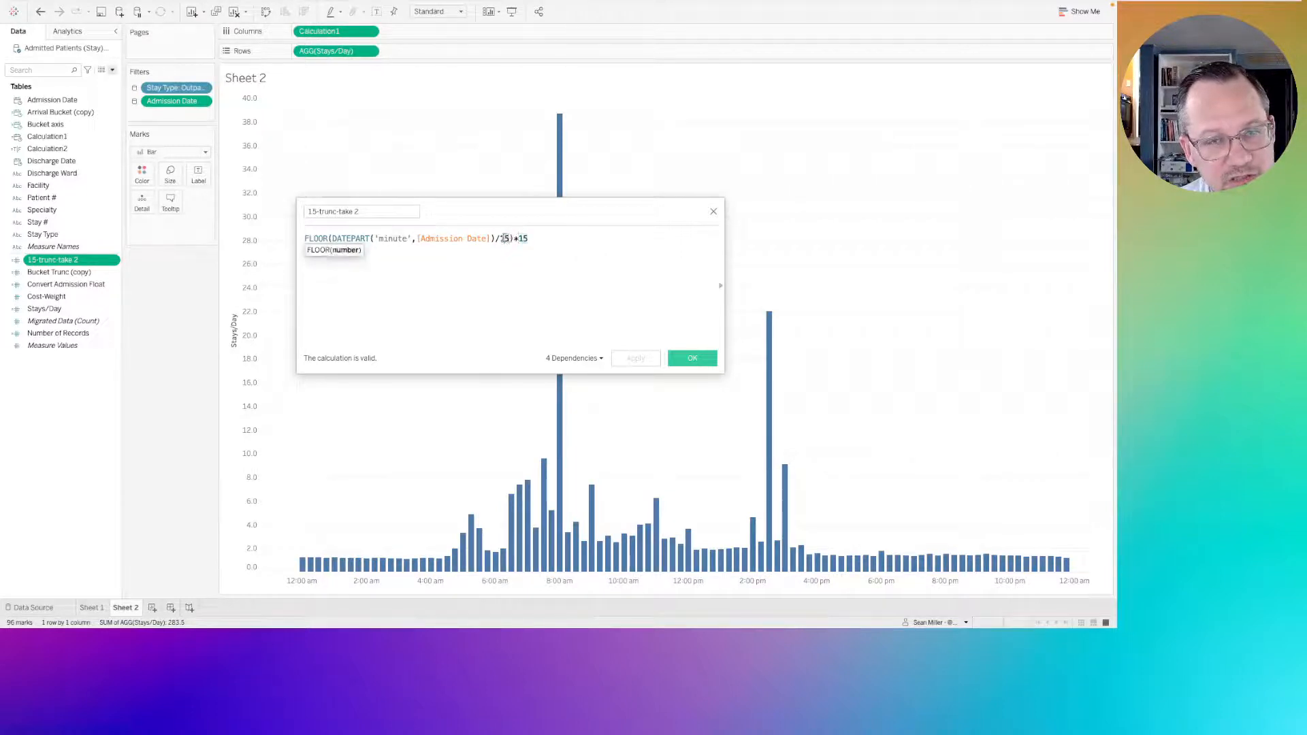
left_click(714, 212)
left_click(82, 426)
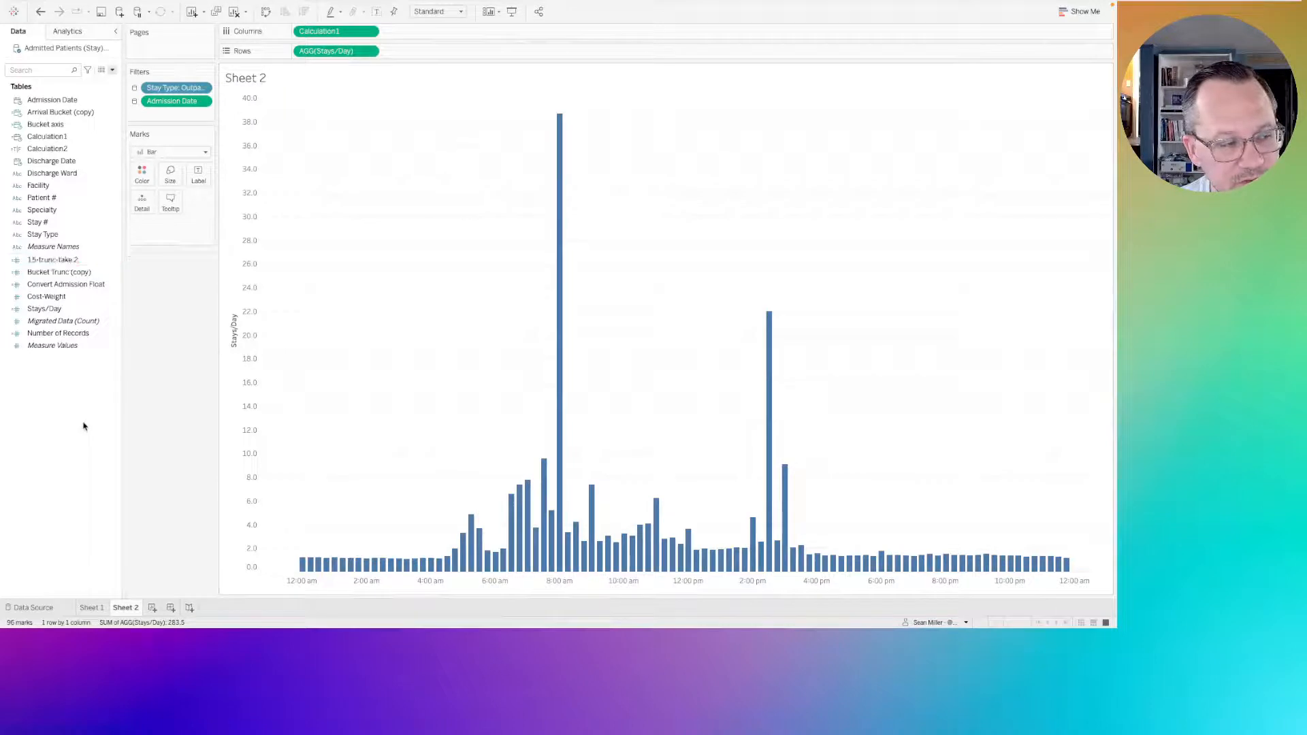
Start a new parameter with the Integer data type and a current value of 15.
right_click(61, 417)
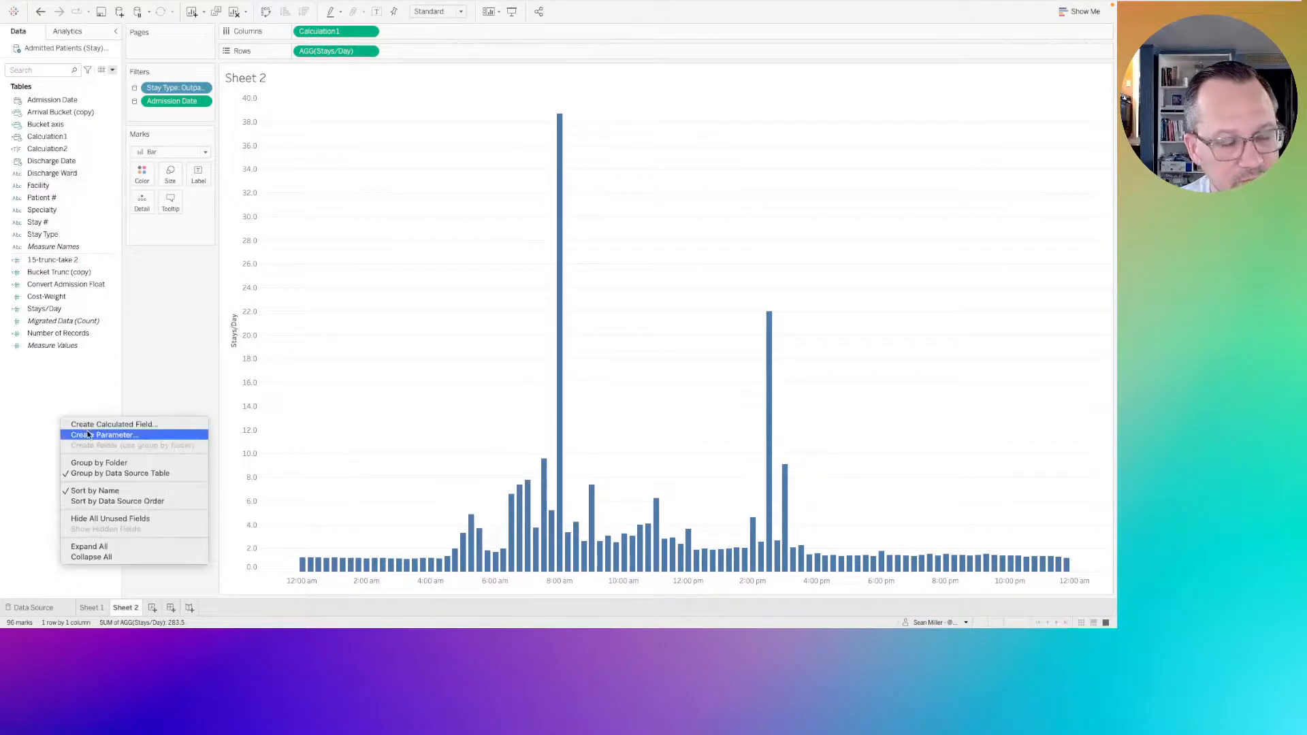
left_click(87, 435)
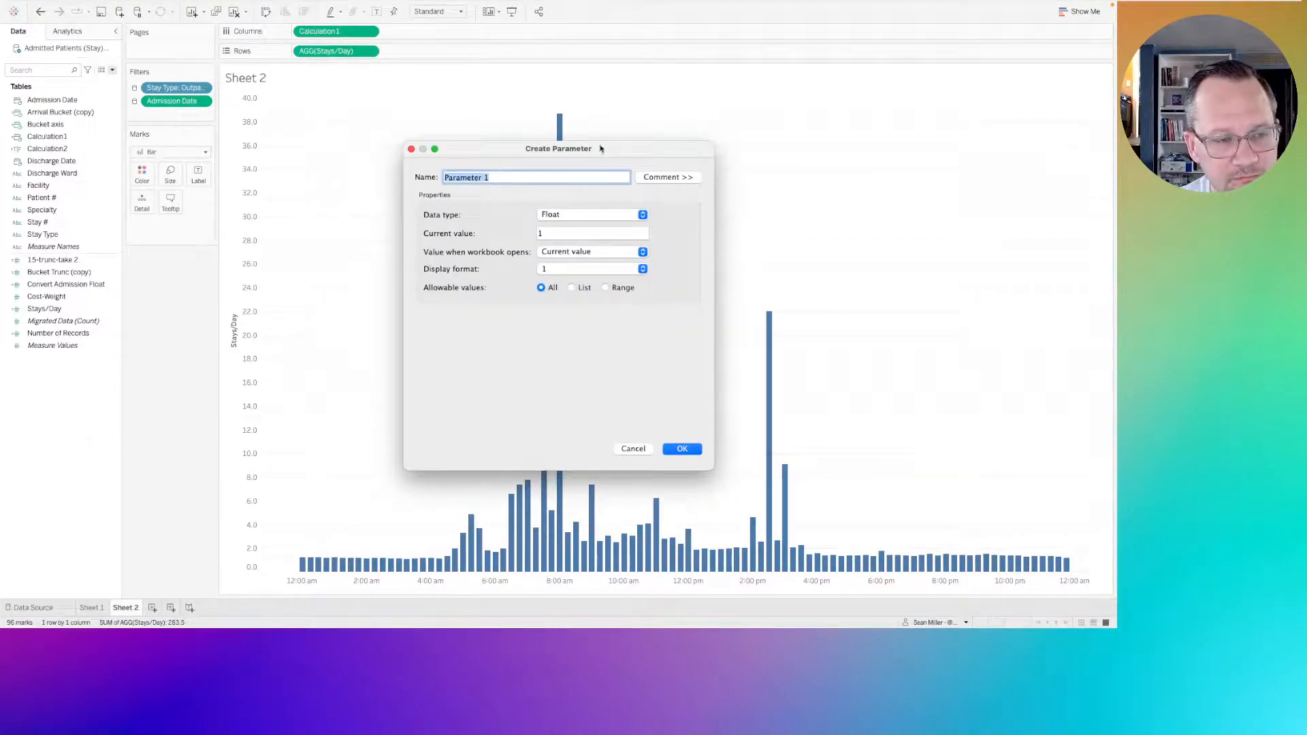
left_click(553, 214)
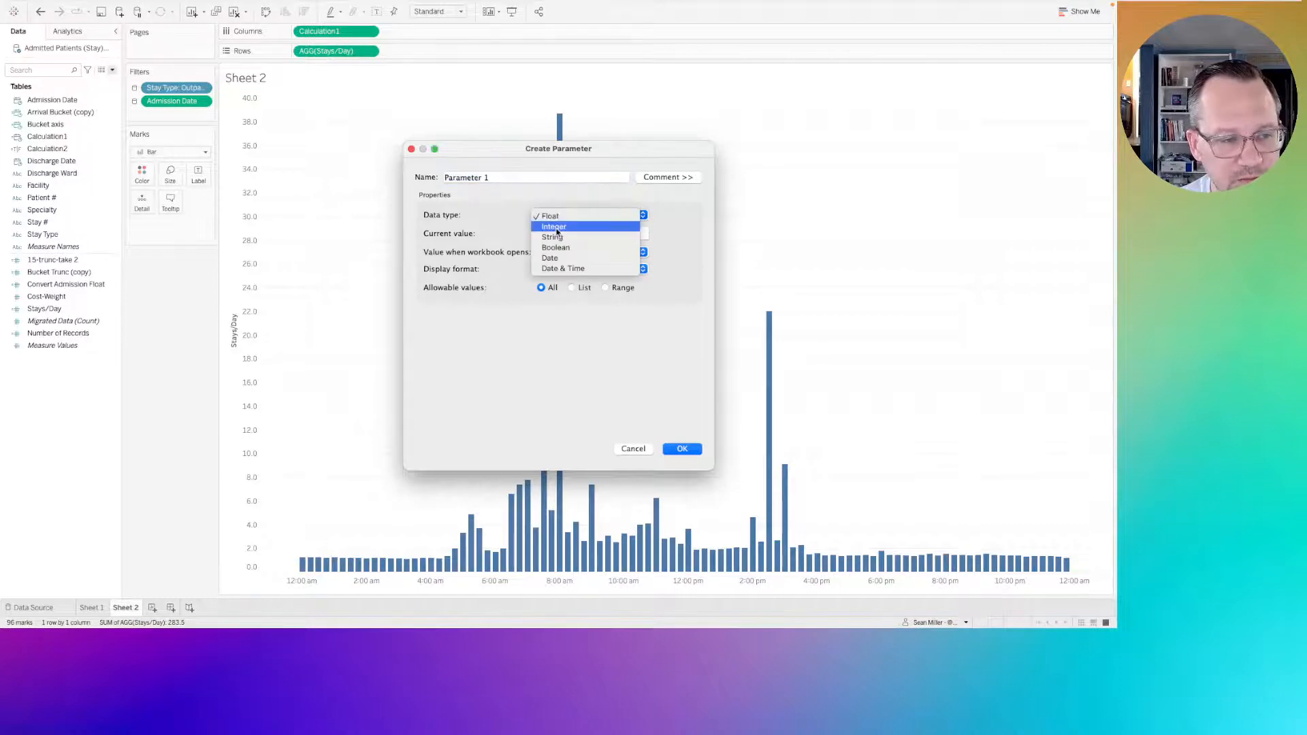
left_click(553, 226)
left_click(559, 233)
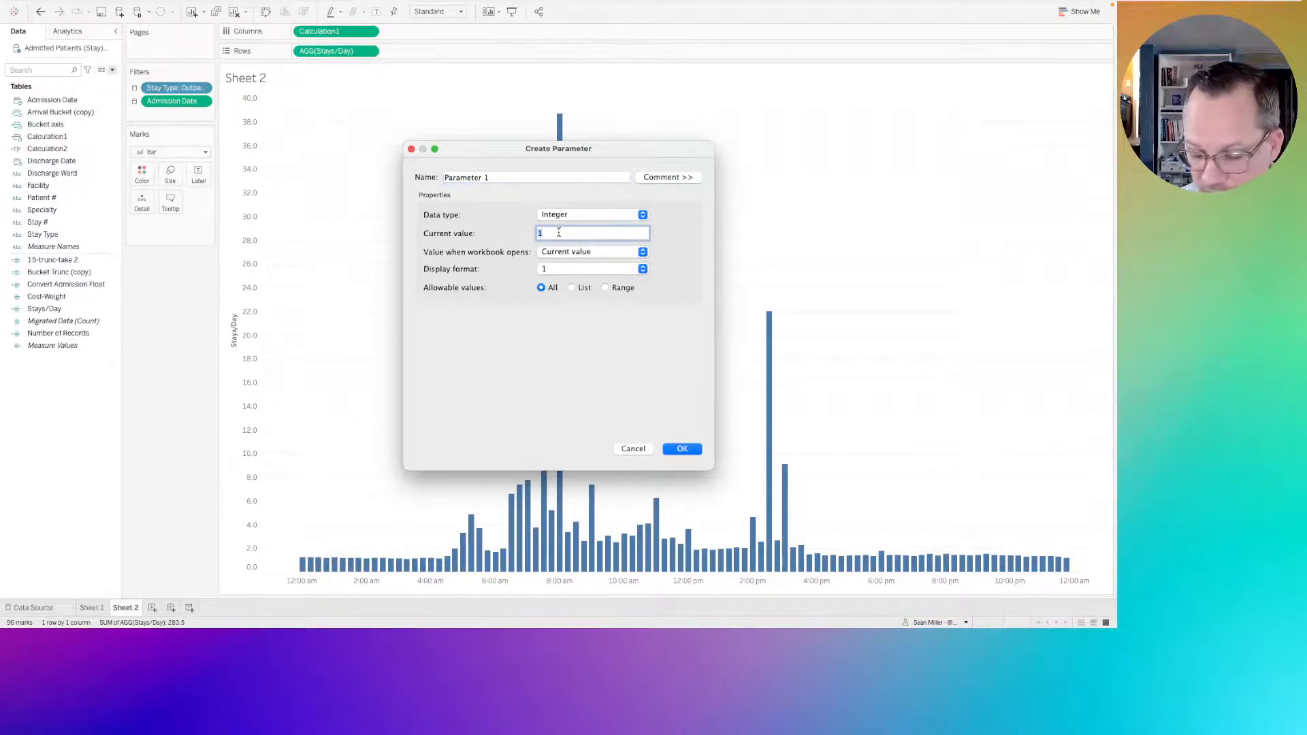
type("15")
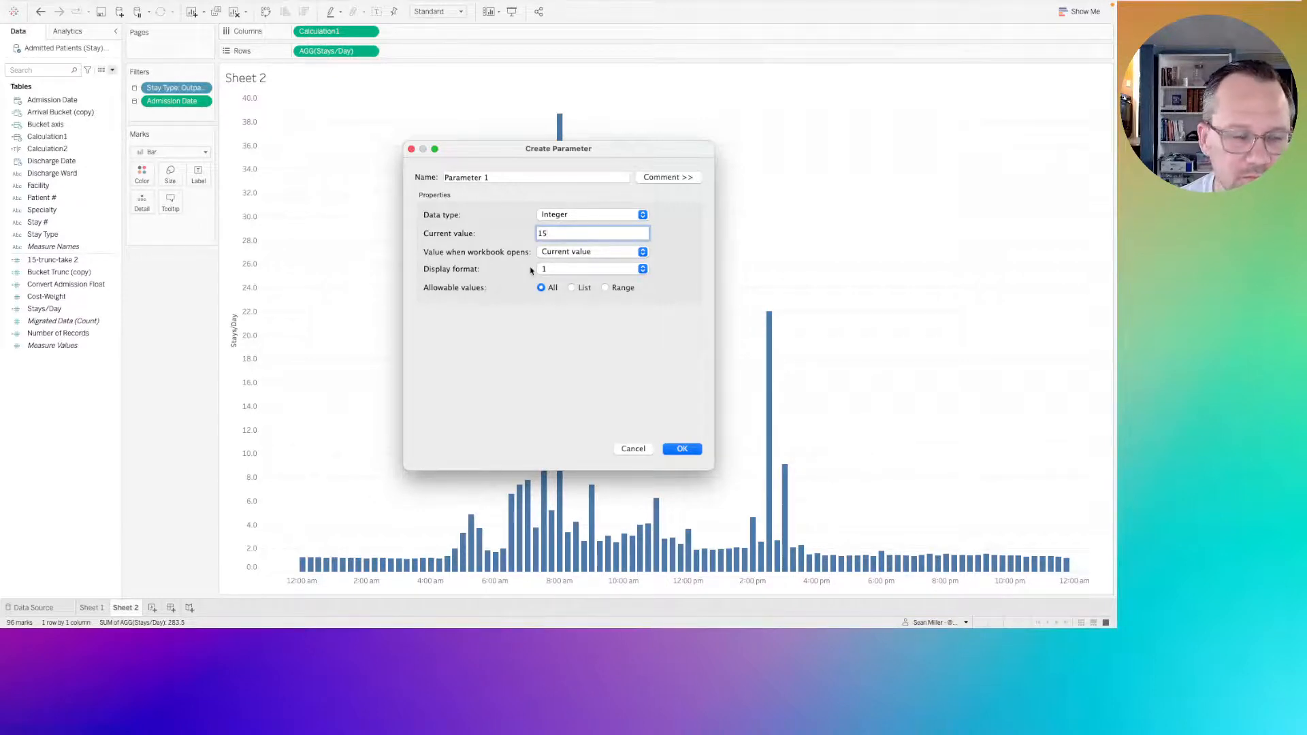
Name the new integer parameter "Enter interval time" and create it.
triple_click(491, 175)
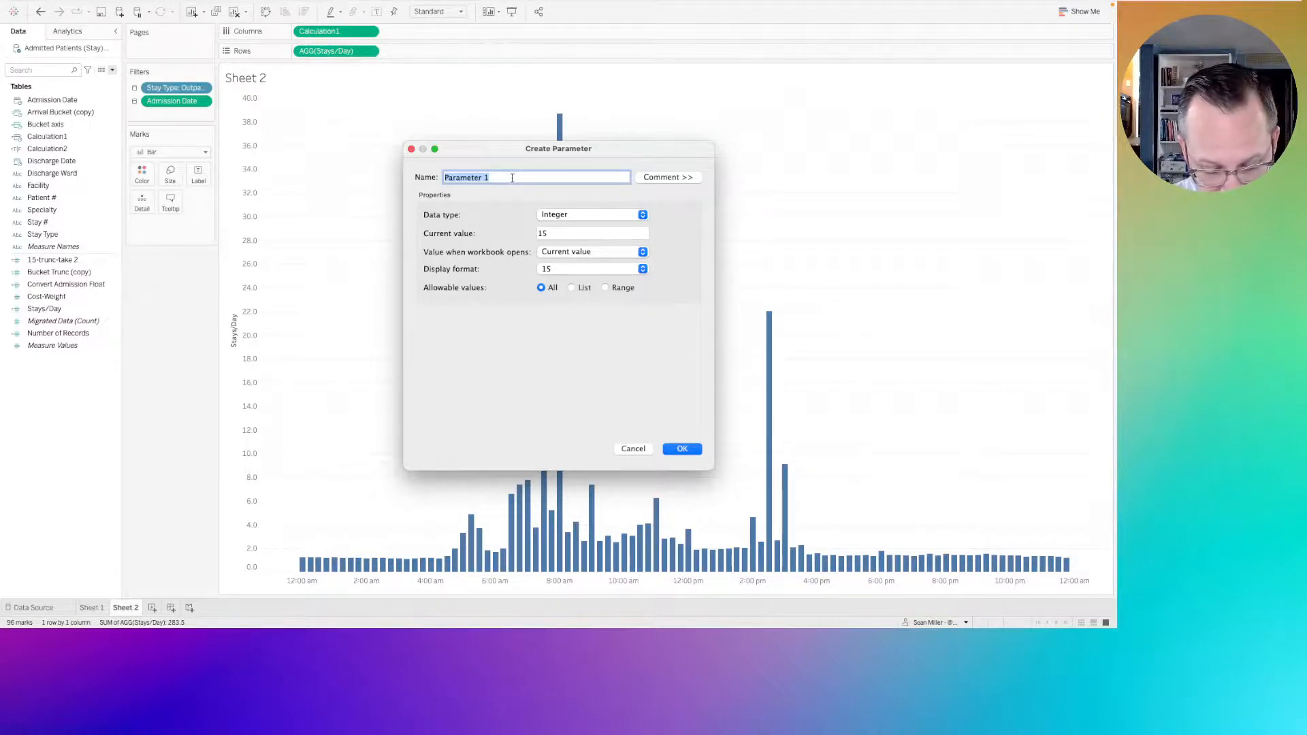
key("BackSpace")
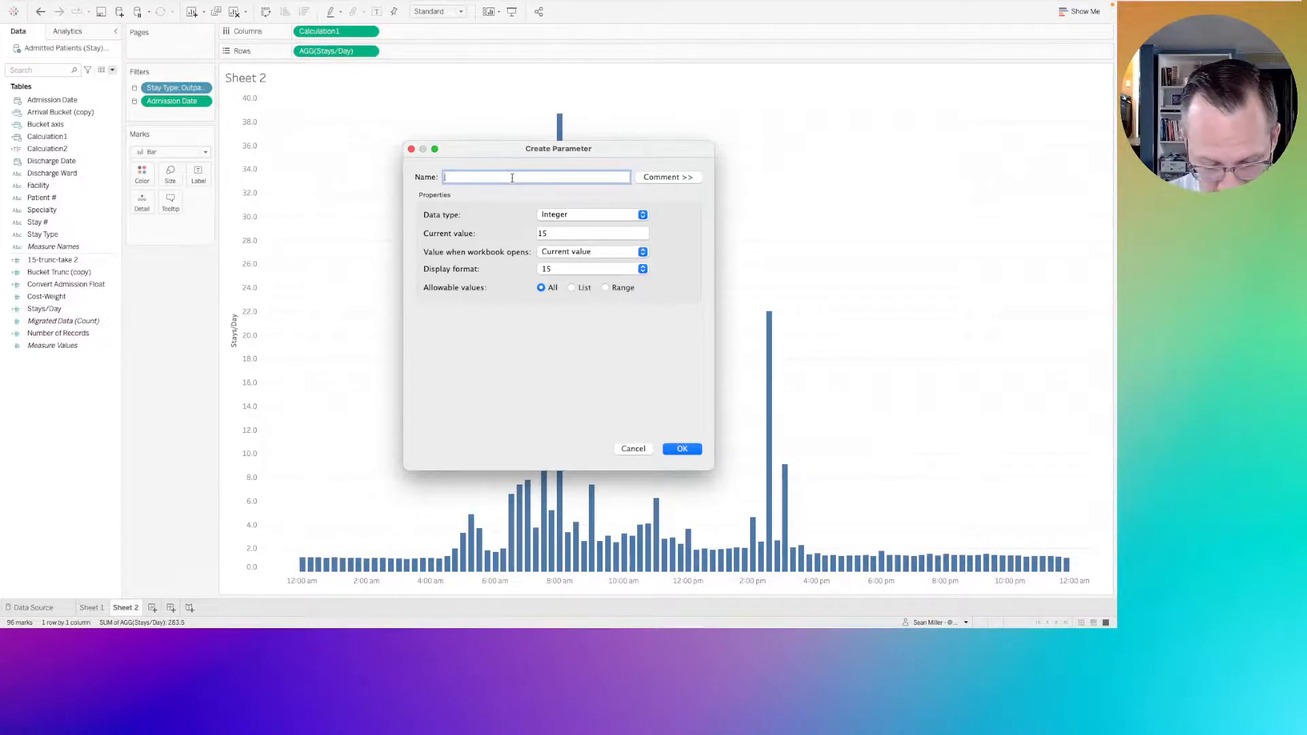
type("E")
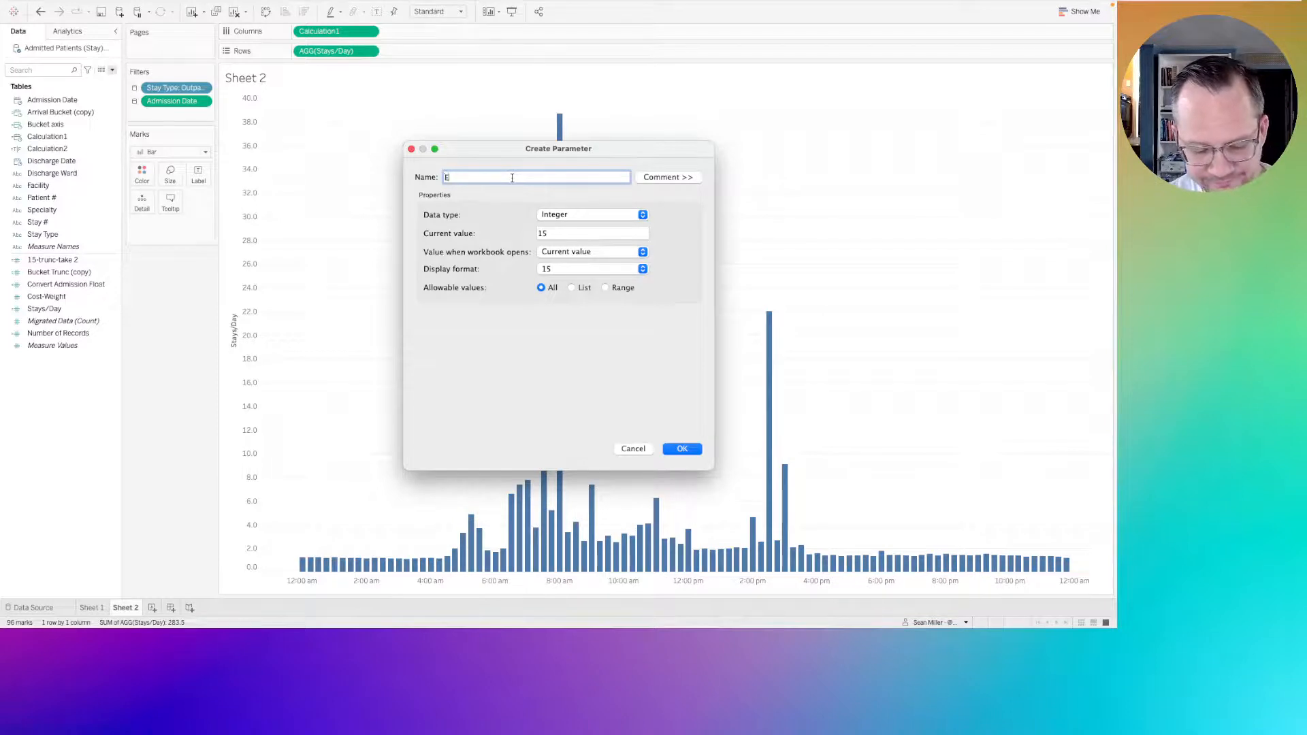
type("nter intervals")
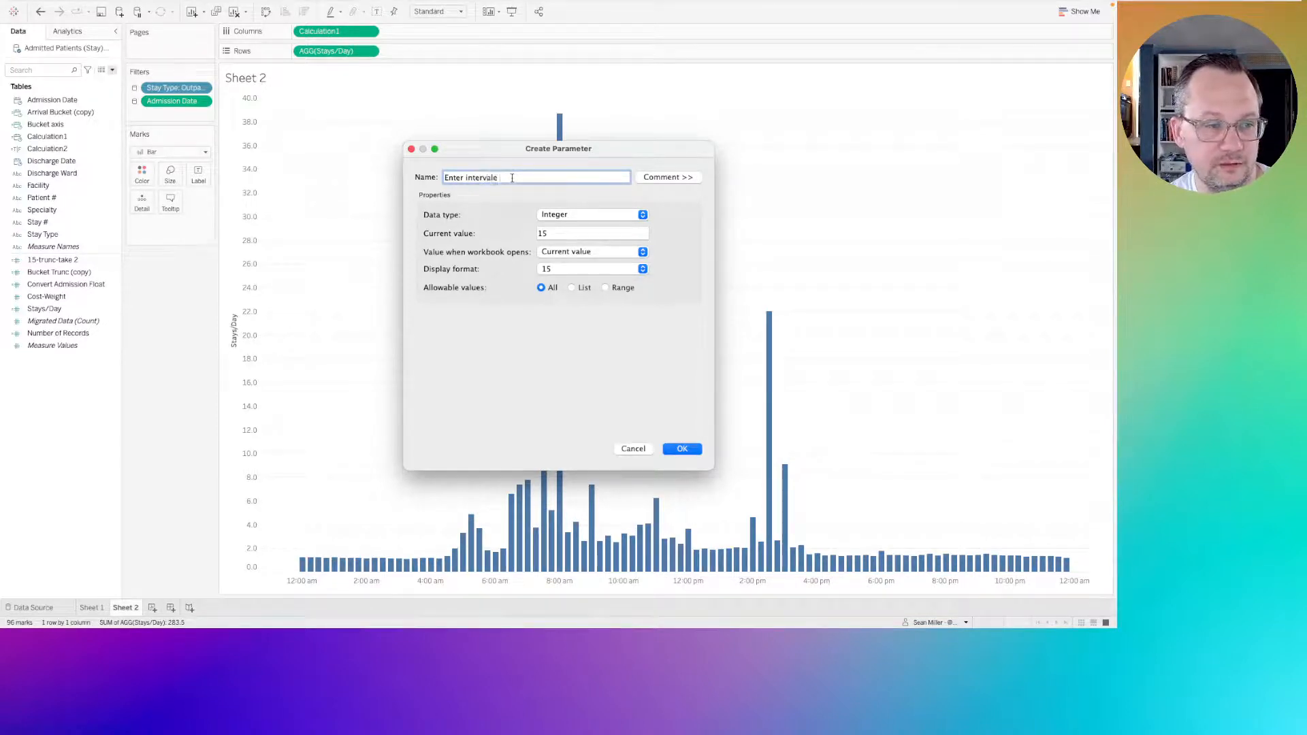
key("BackSpace")
type("time")
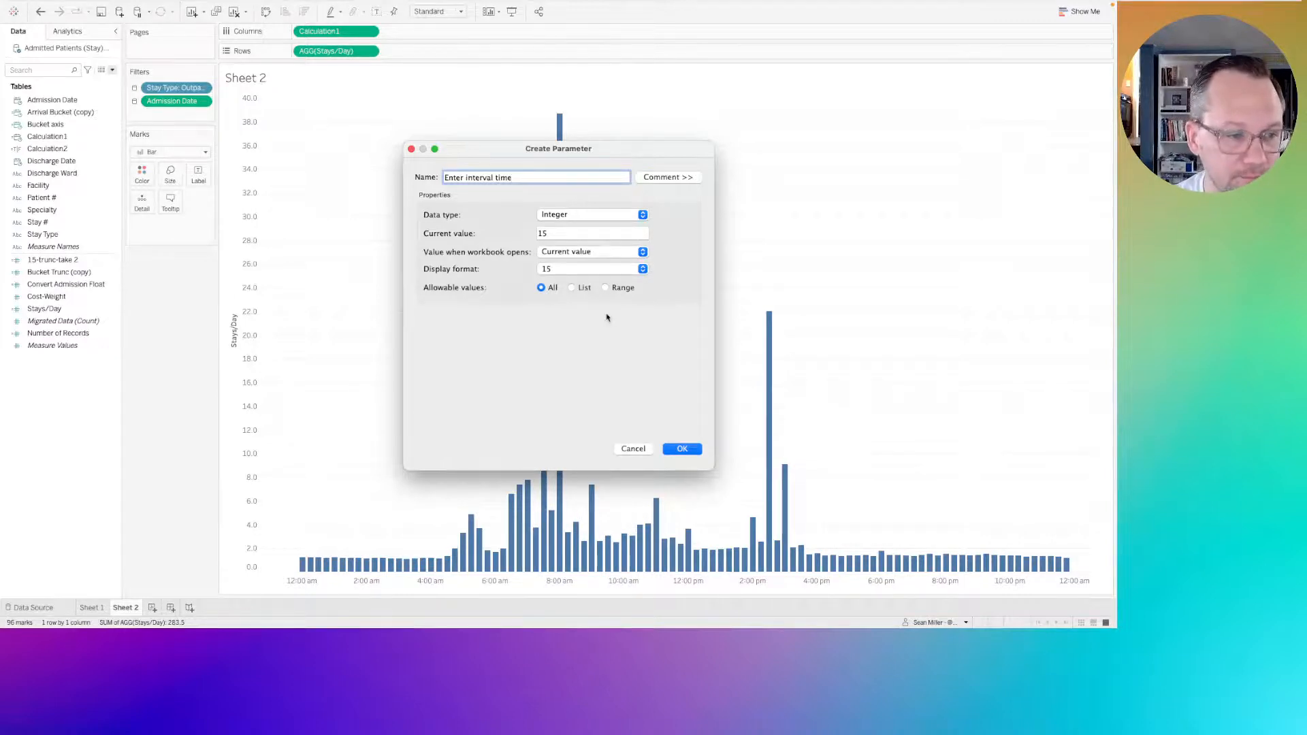
left_click(684, 452)
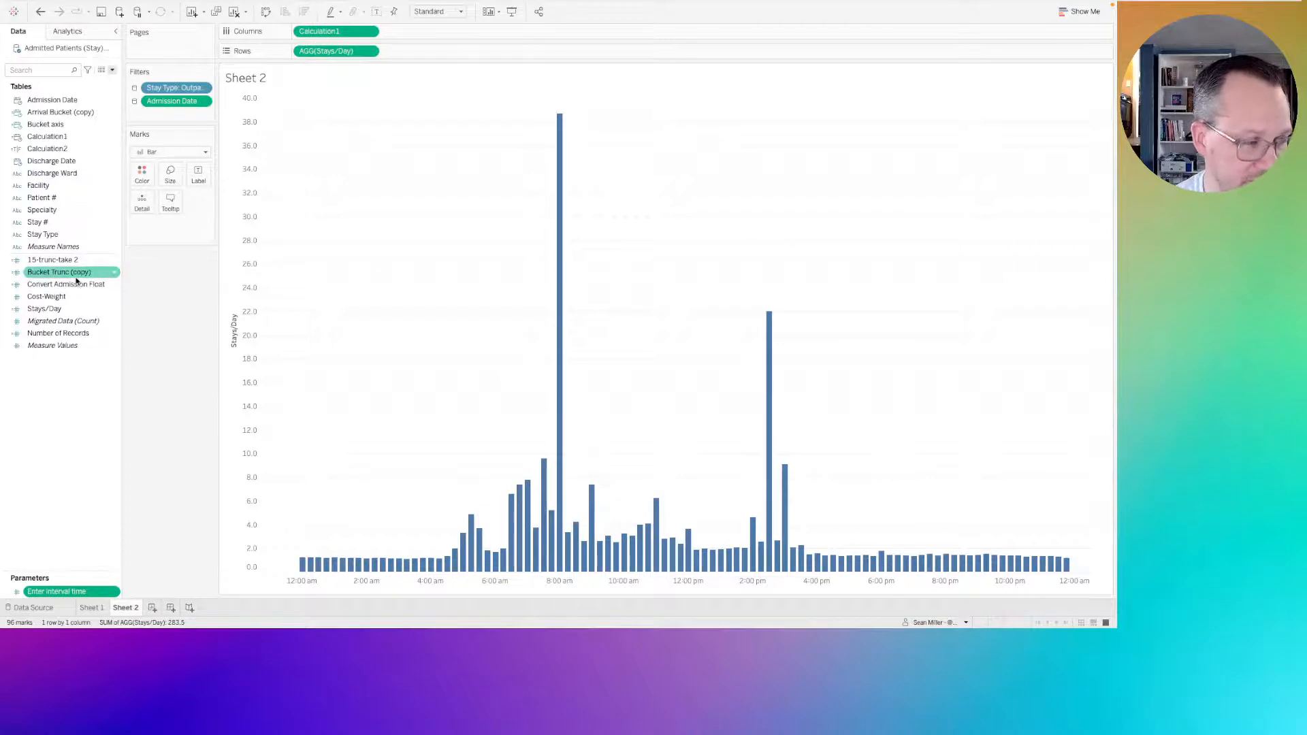
Replace both 15s in the 15-trunc-take 2 formula with the [Enter interval time] parameter and save the calculation.
right_click(57, 259)
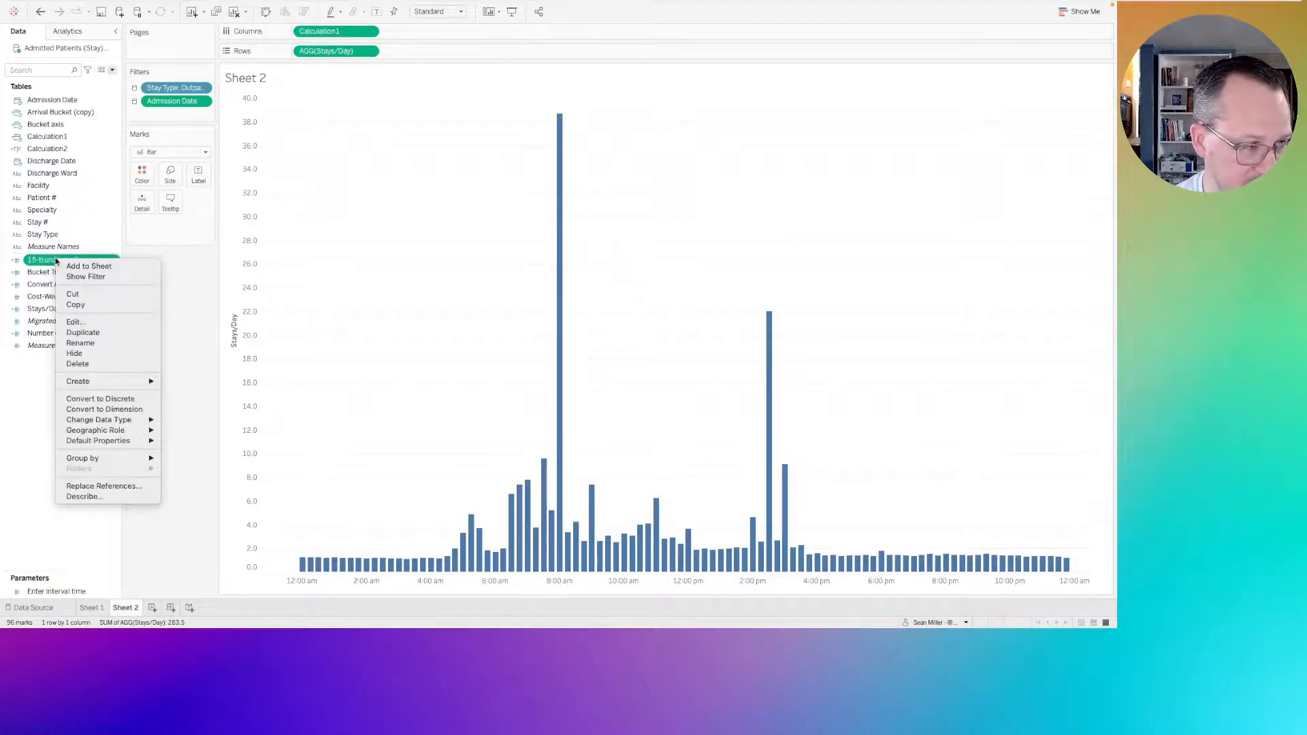
left_click(72, 322)
double_click(504, 238)
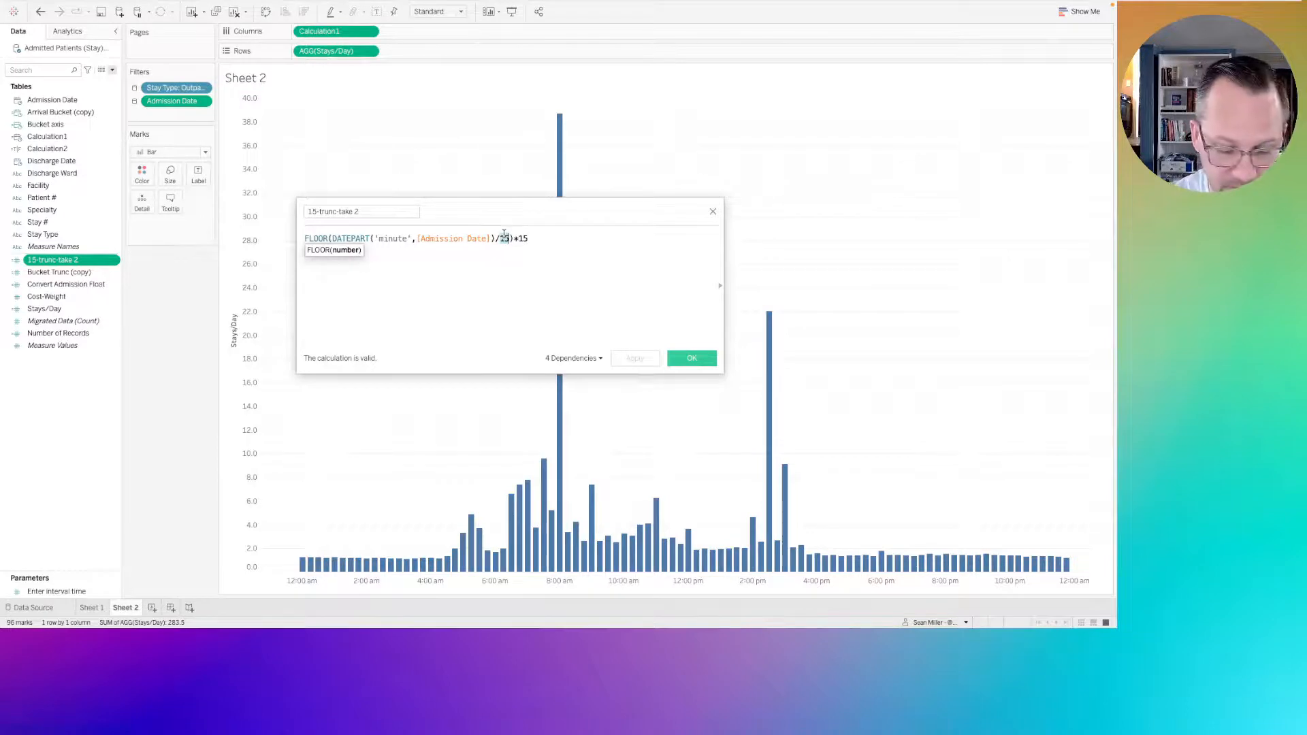
type("[Enter interval time]")
key("Return")
key("Right")
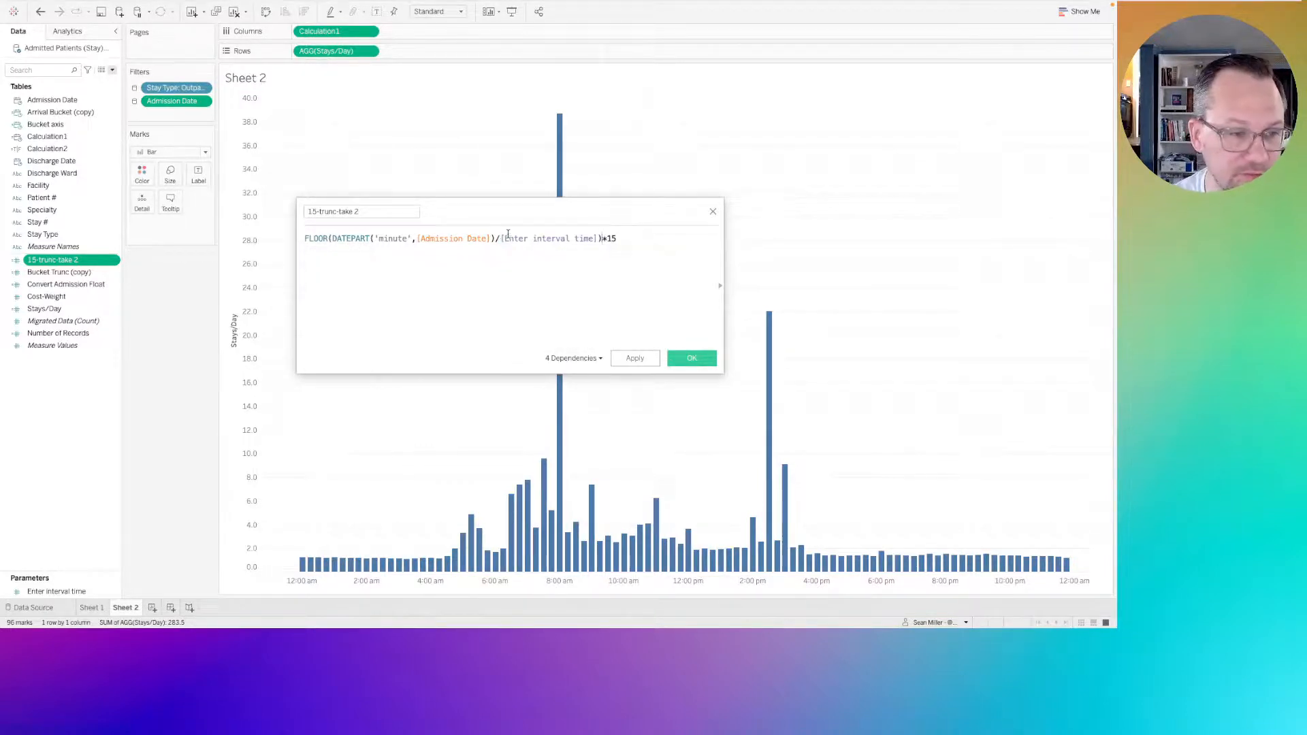
double_click(612, 239)
type("[Enter")
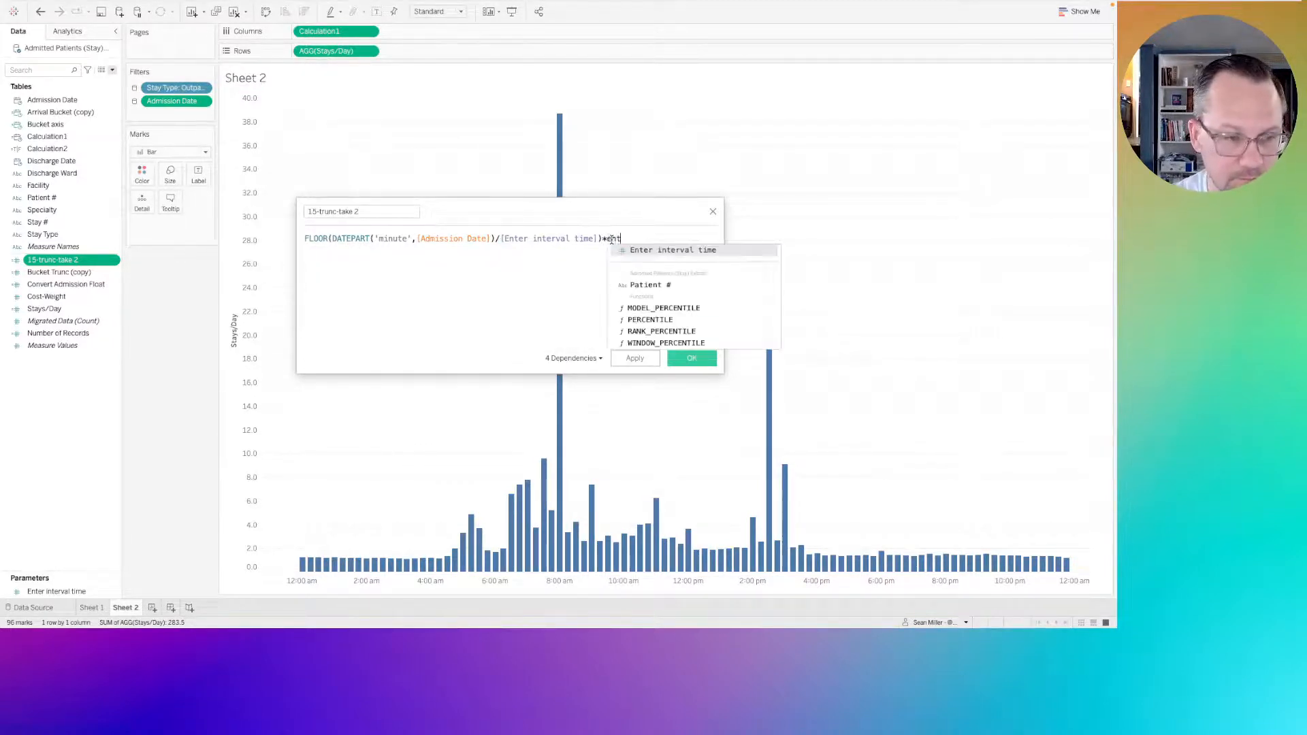
left_click(646, 250)
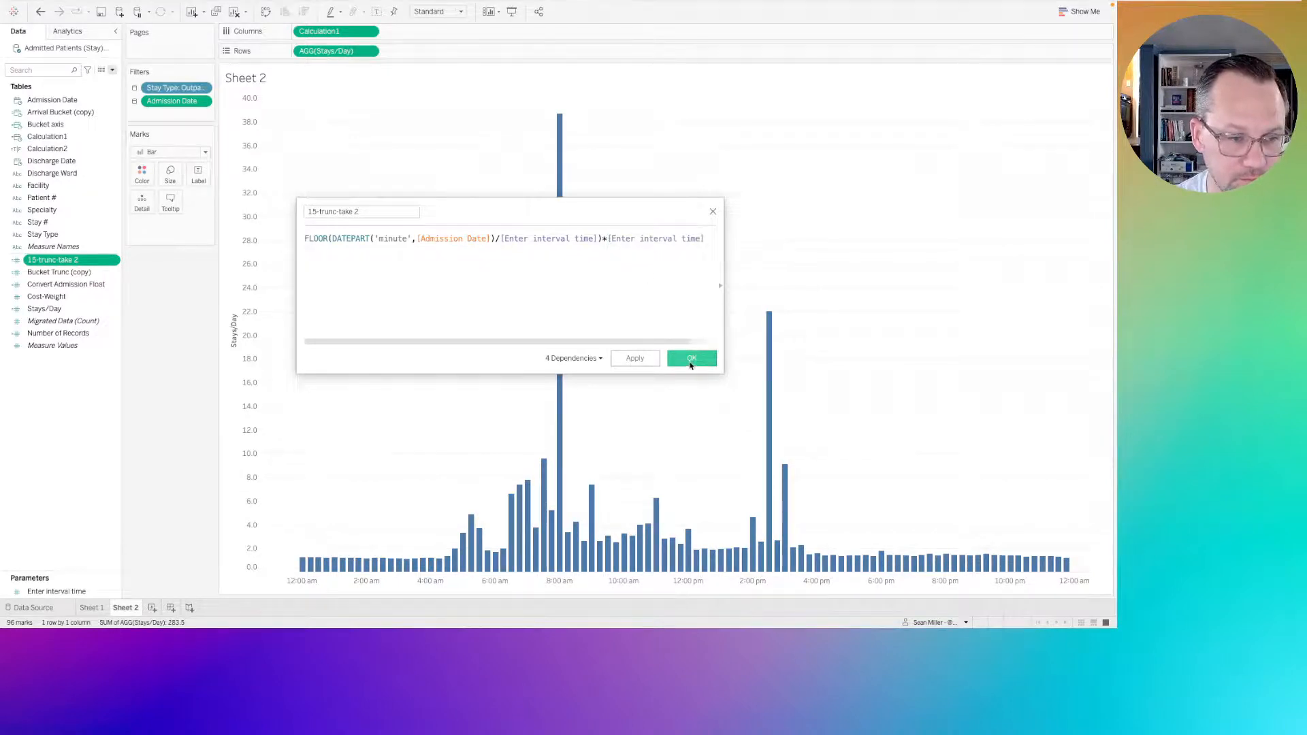
left_click(690, 361)
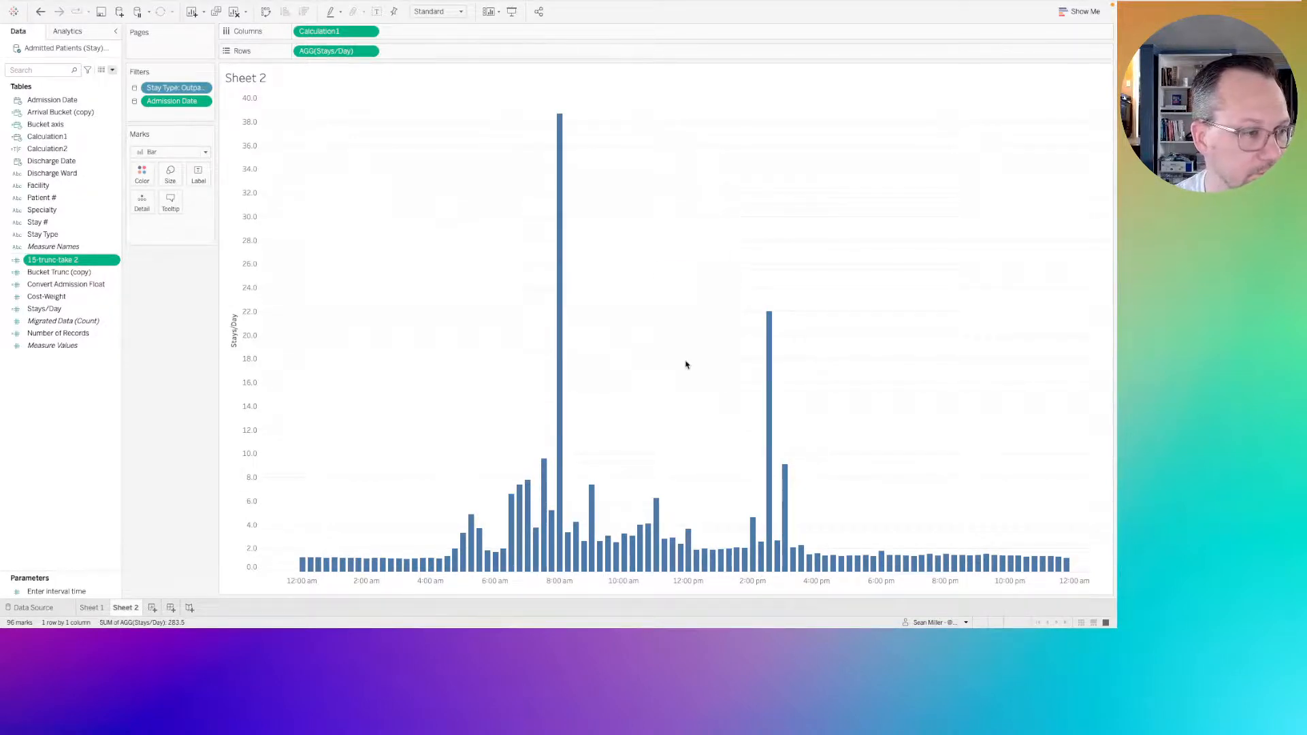
Show the control for the Enter interval time parameter on Sheet 2.
left_click(56, 592)
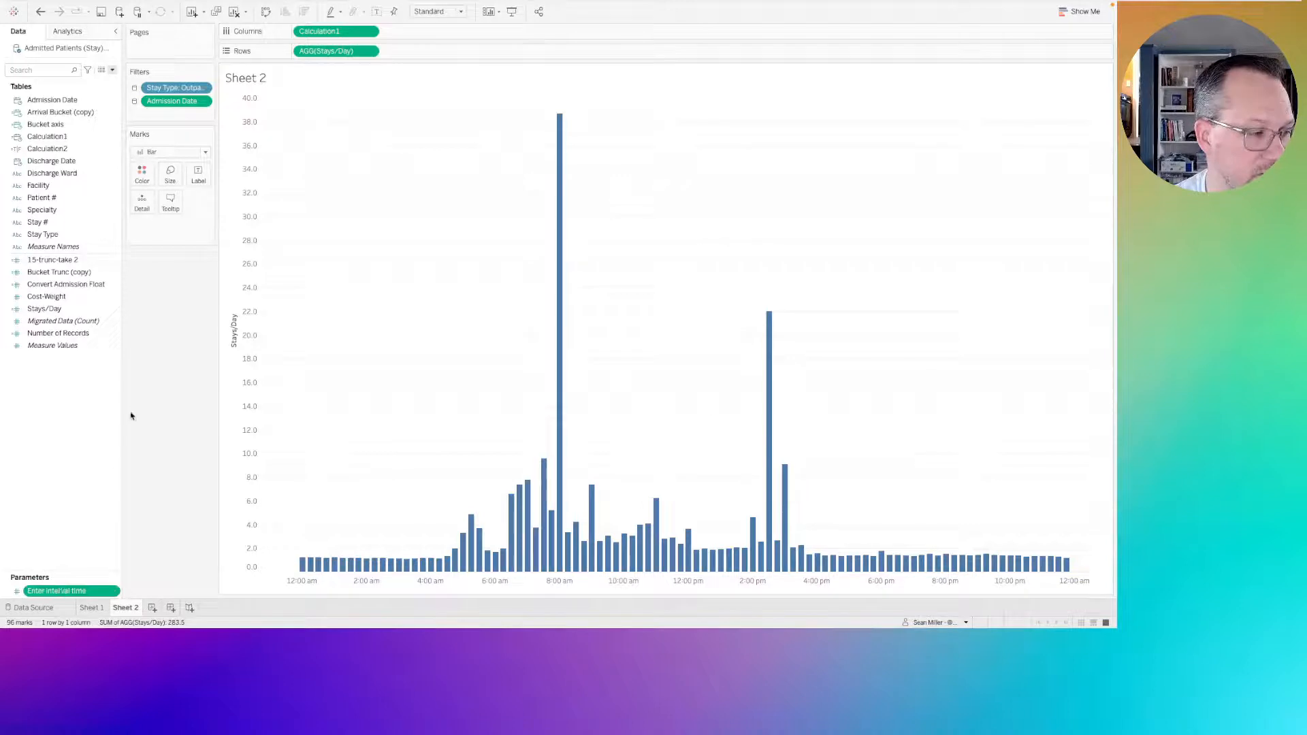
right_click(68, 592)
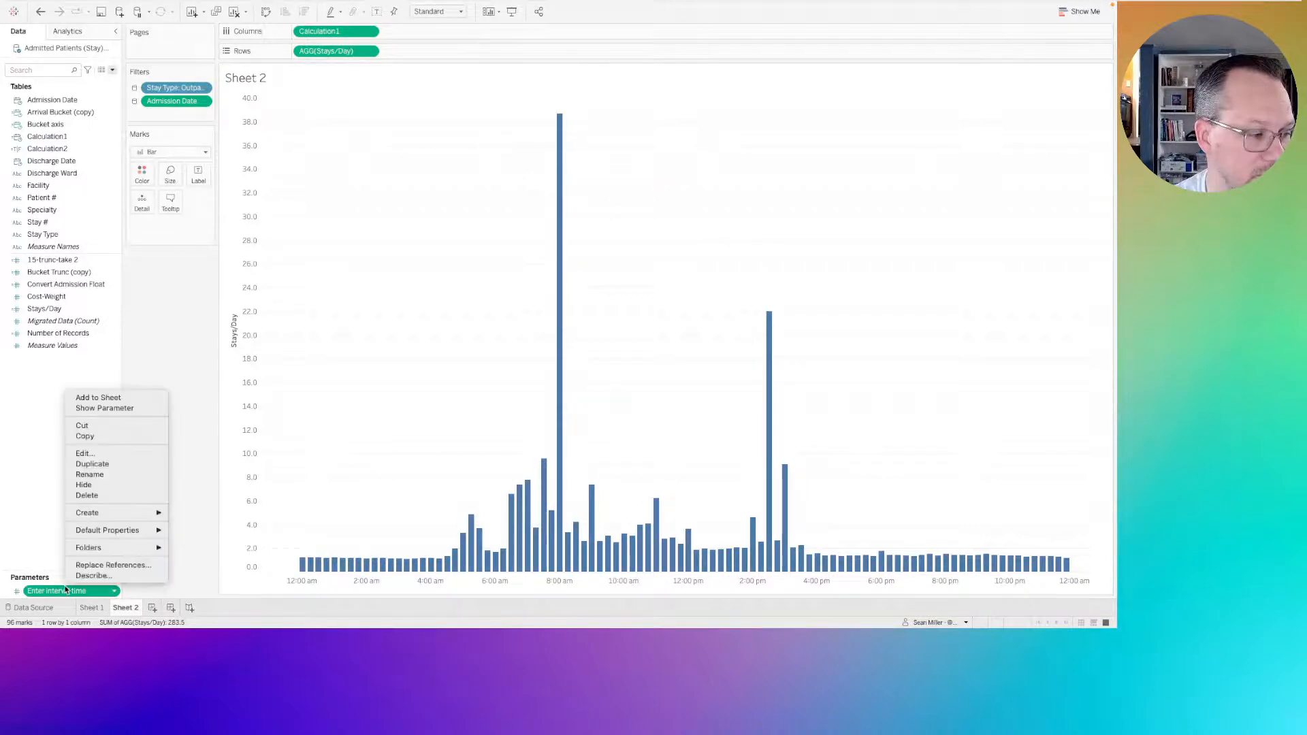
left_click(109, 408)
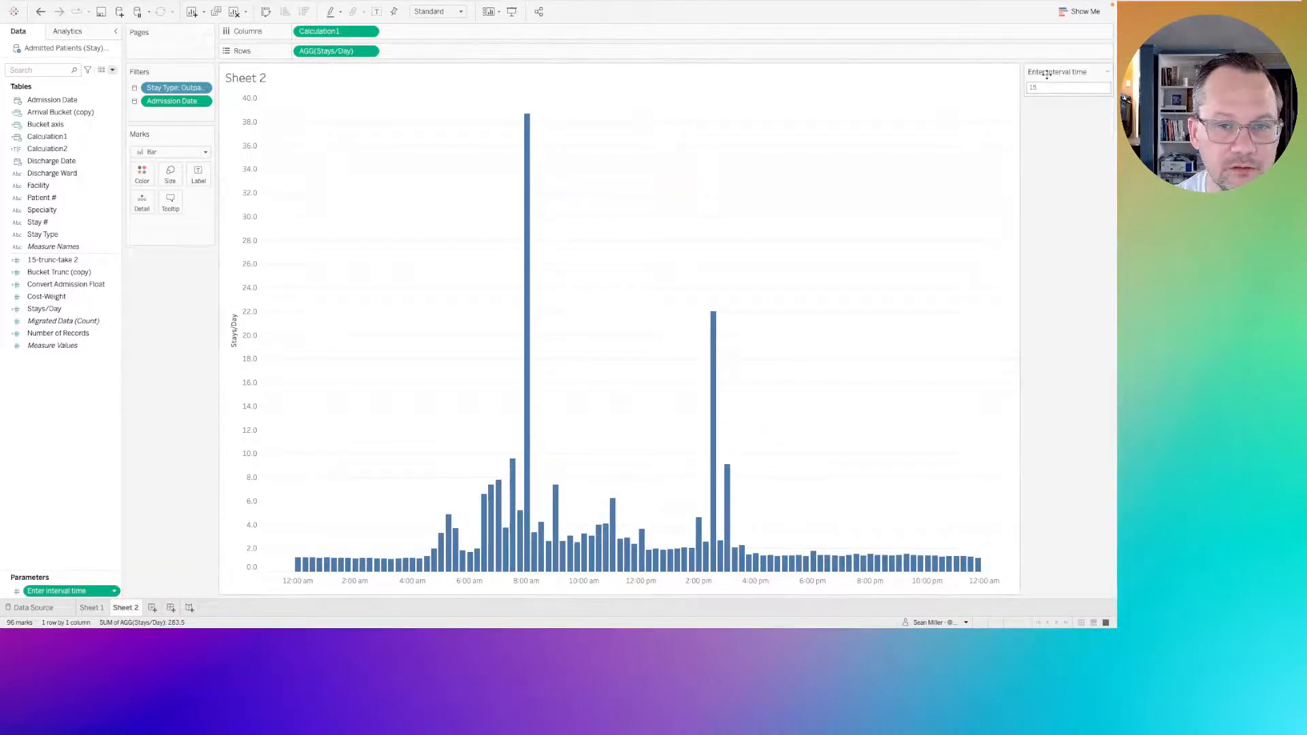
Try the chart with the Enter interval time parameter at 30 and at 90.
left_click(1063, 90)
type("30")
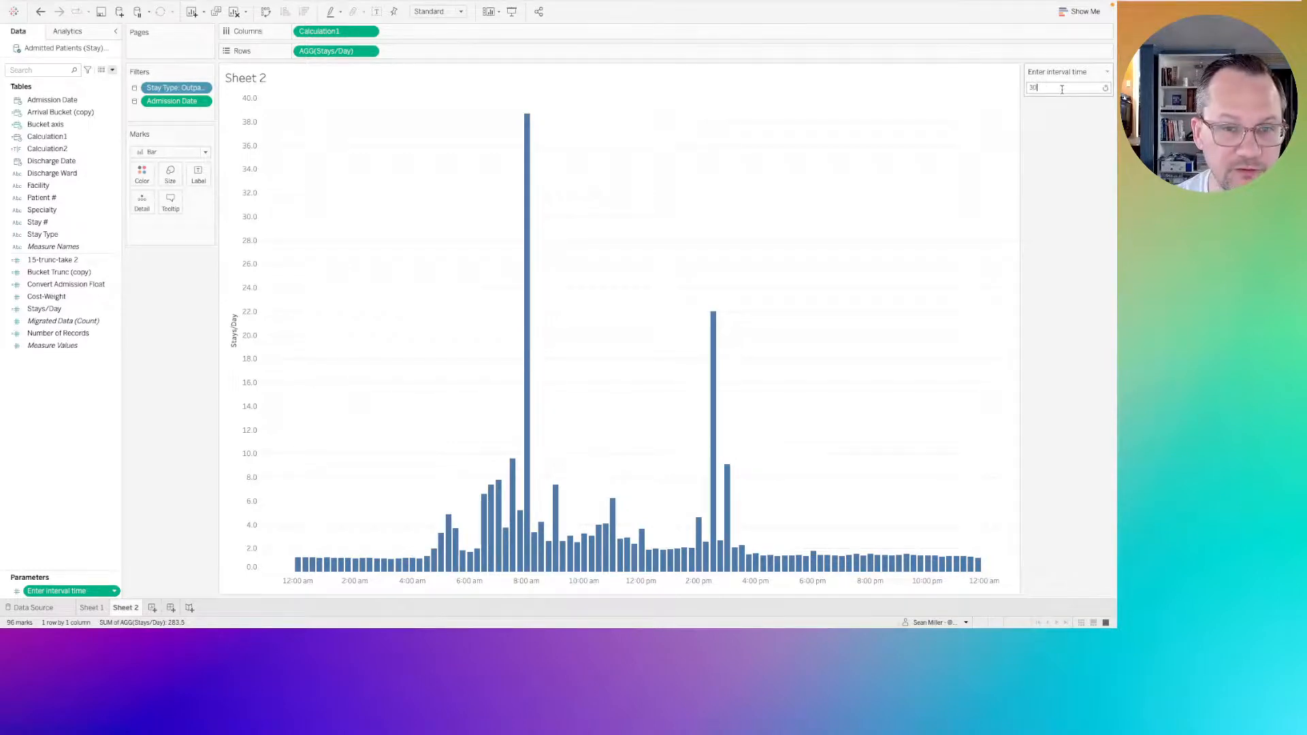
key("Return")
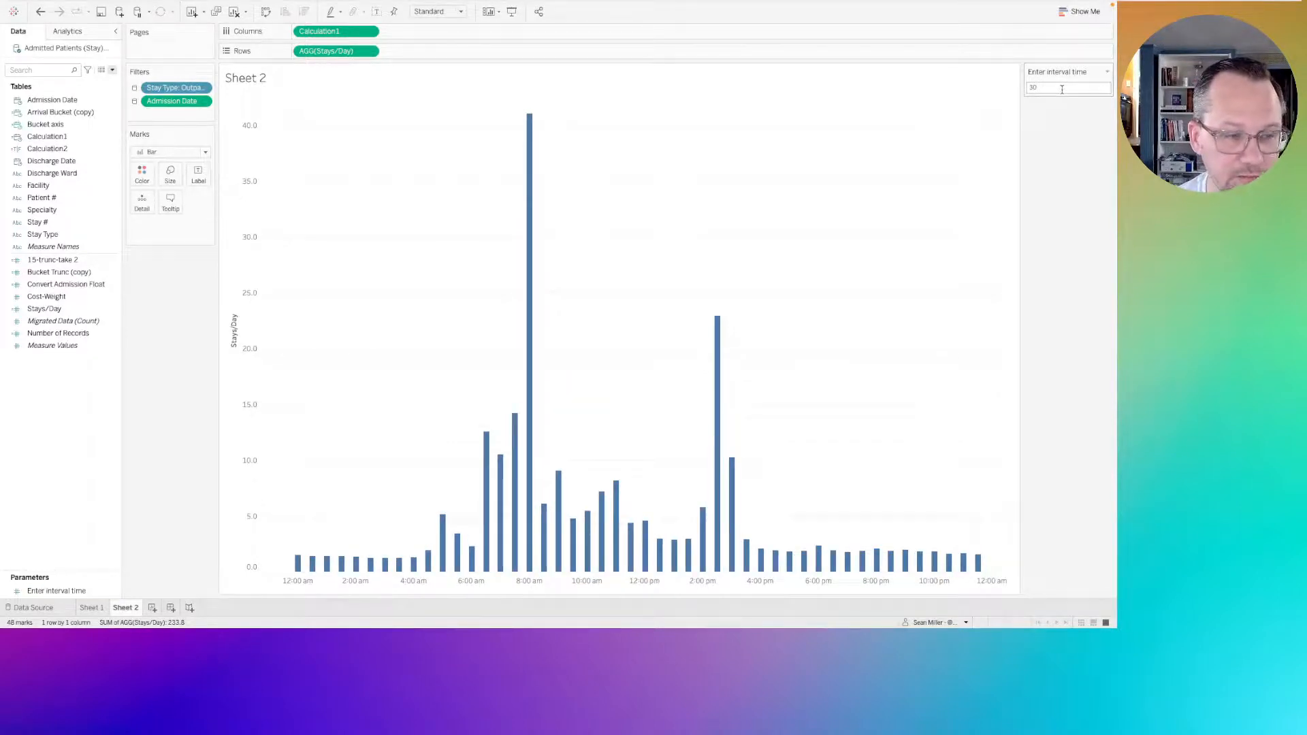
left_click(1059, 88)
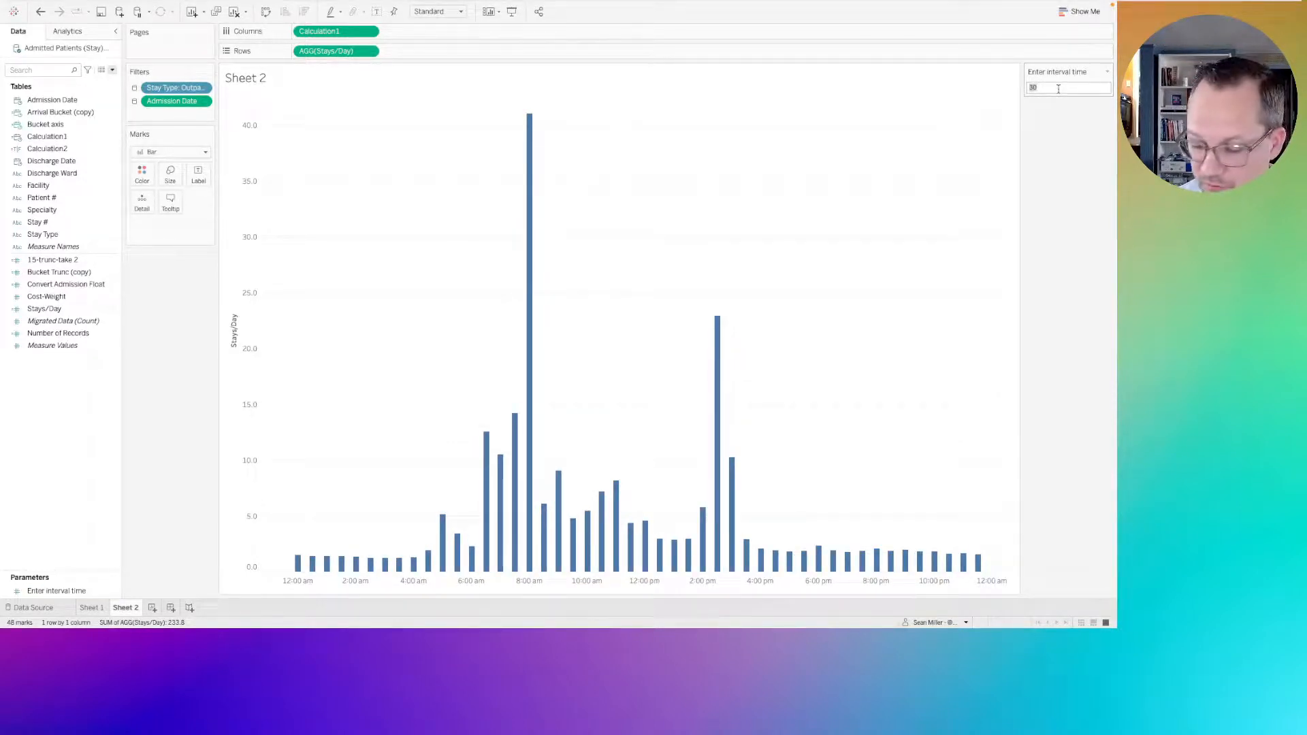
type("60")
key("Return")
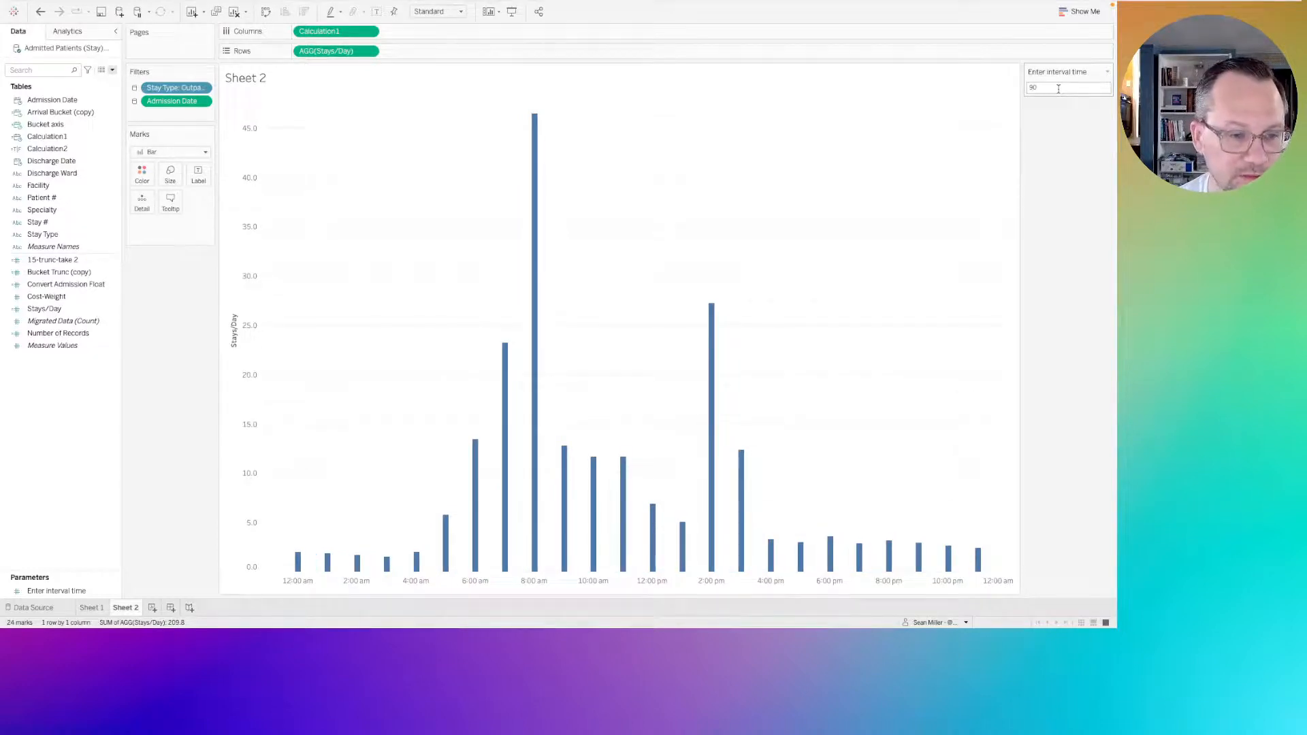
Set the Enter interval time parameter to 10.
left_click(1058, 88)
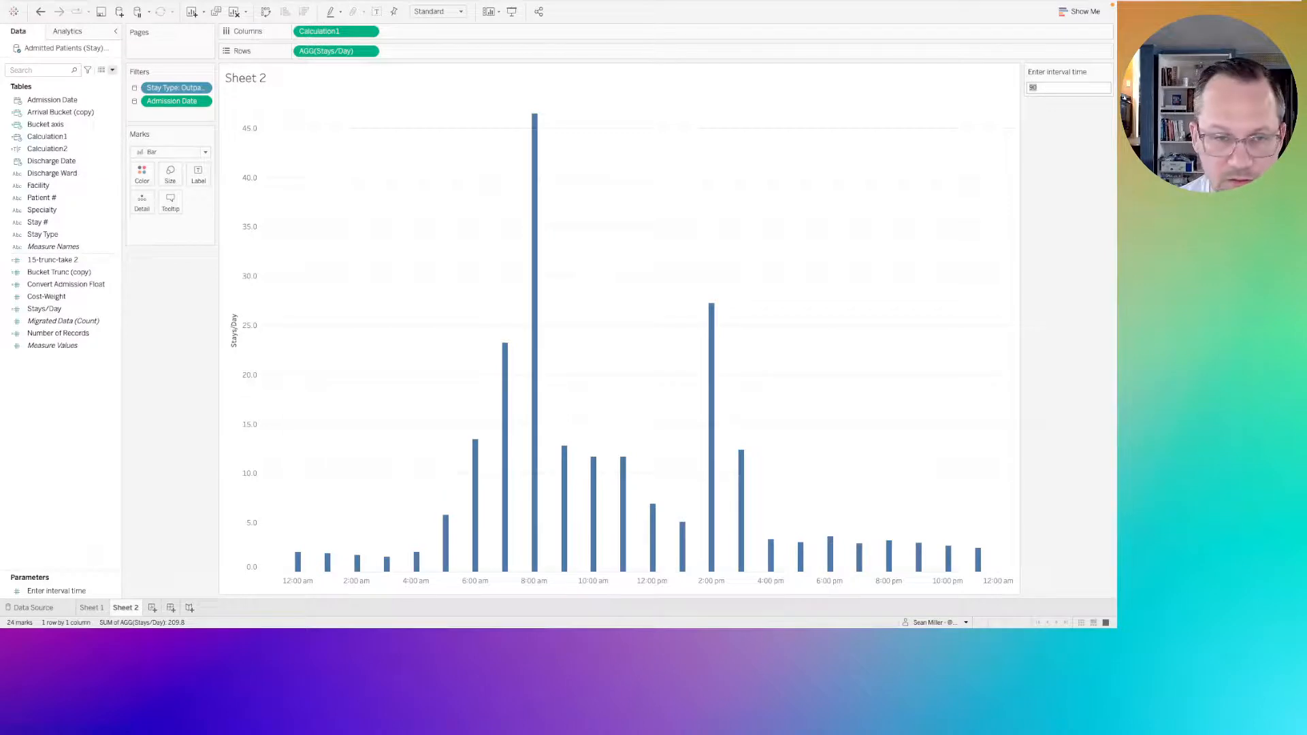
type("10")
key("Return")
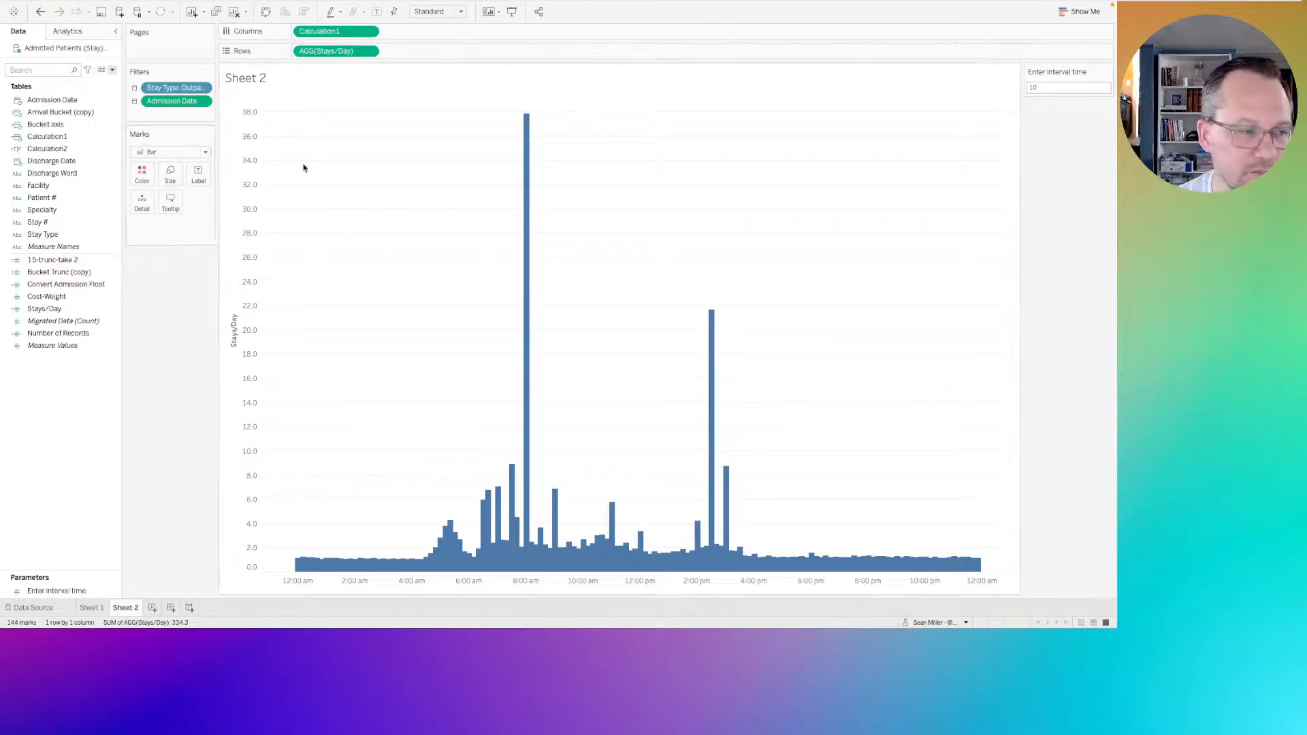
Open the 15-trunc-take 2 formula in an enlarged editor and examine its DATEPART minute expression on Admission Date.
left_click(51, 260)
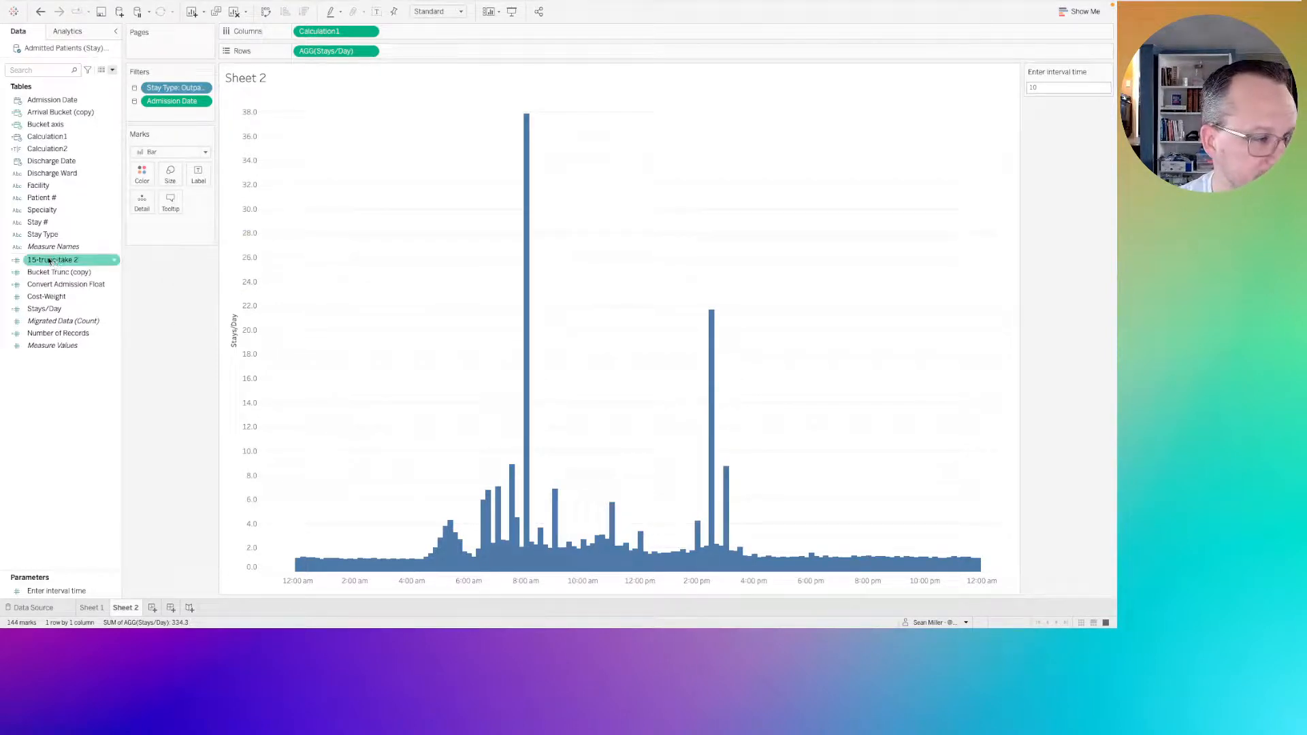
right_click(49, 260)
left_click(68, 322)
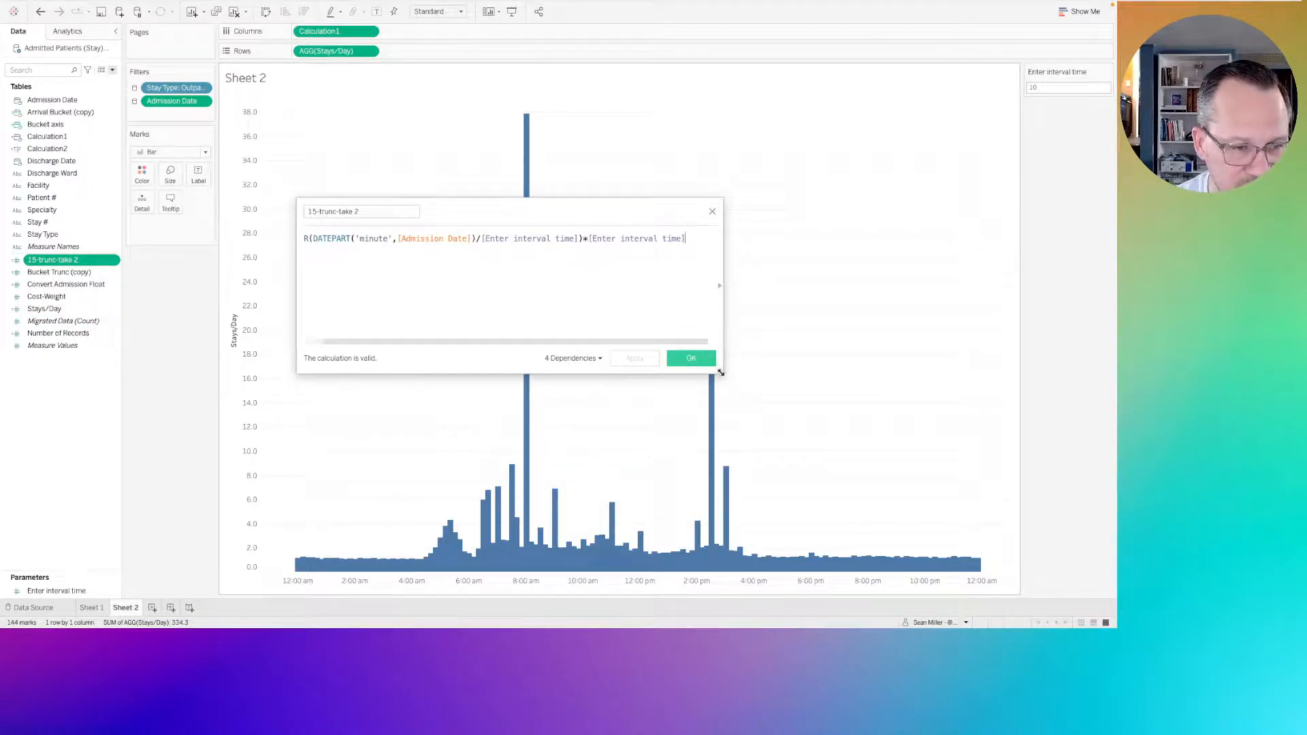
left_click_drag(721, 372, 996, 464)
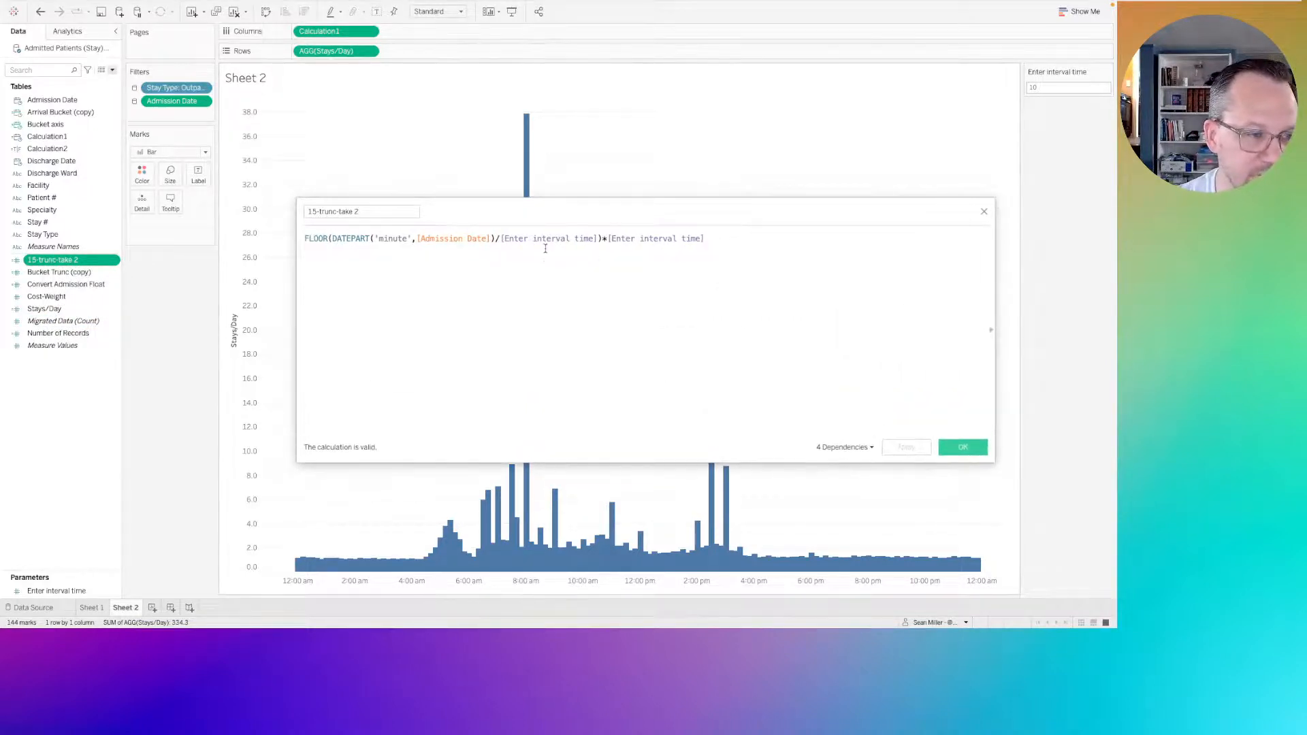
left_click(355, 238)
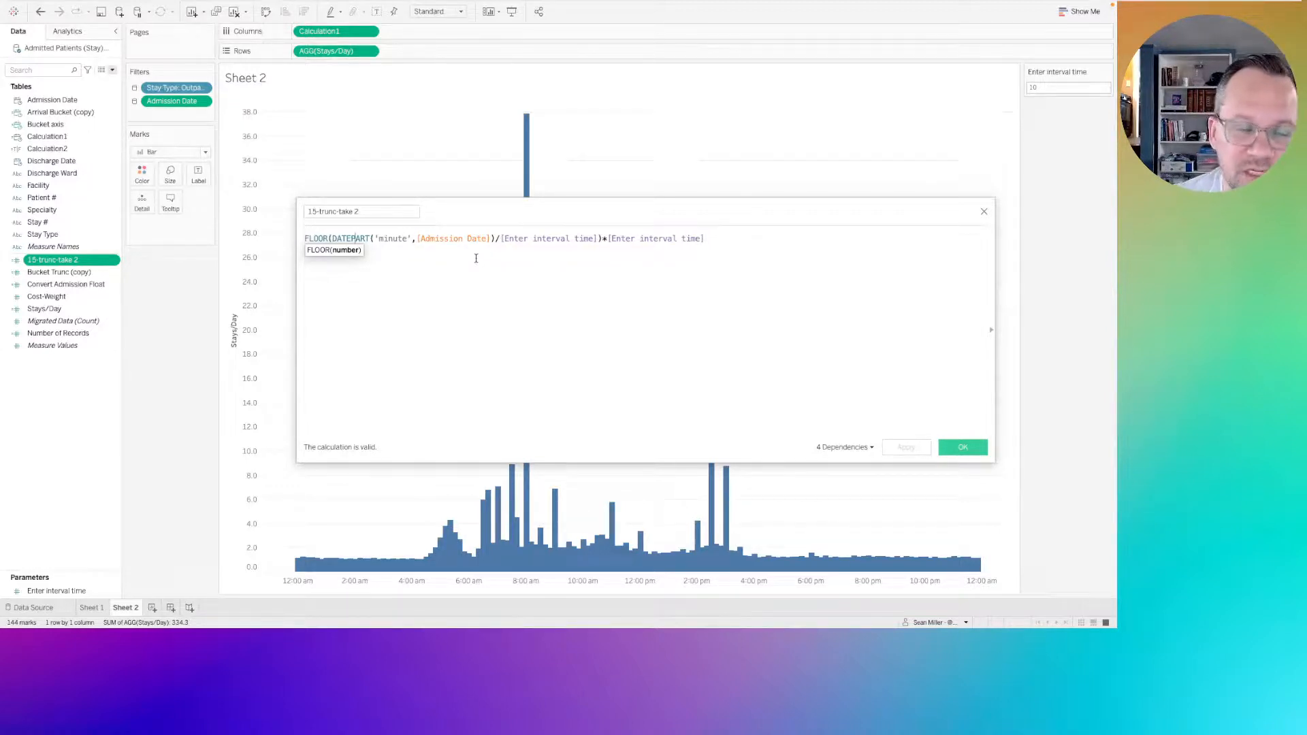
left_click(469, 239)
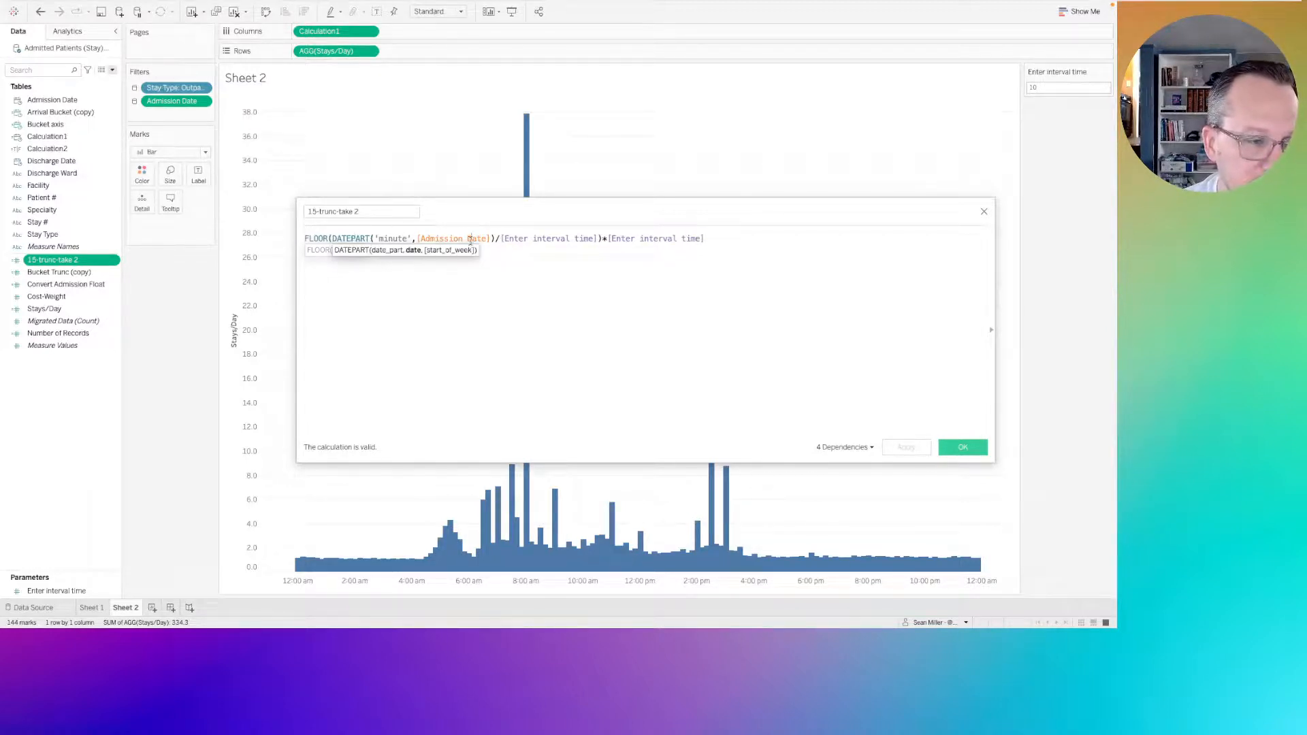
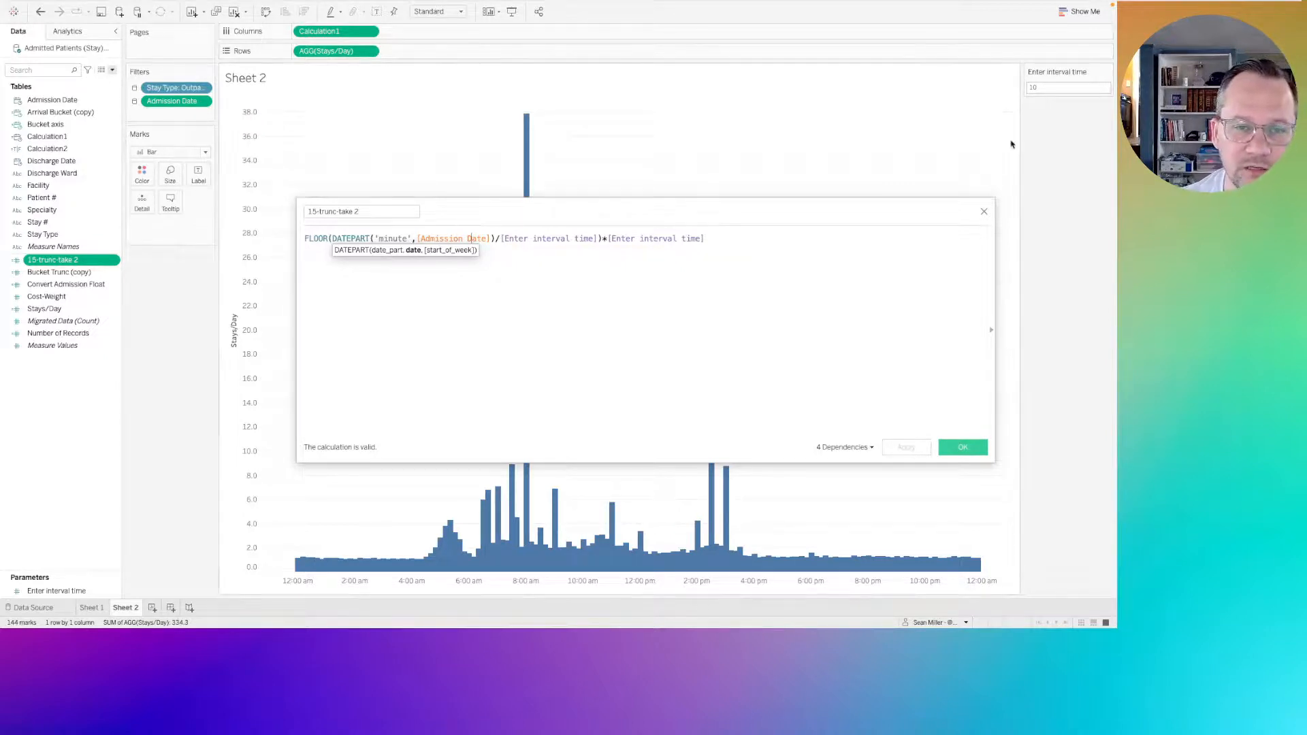
Set the Enter interval time parameter to 15.
double_click(1039, 88)
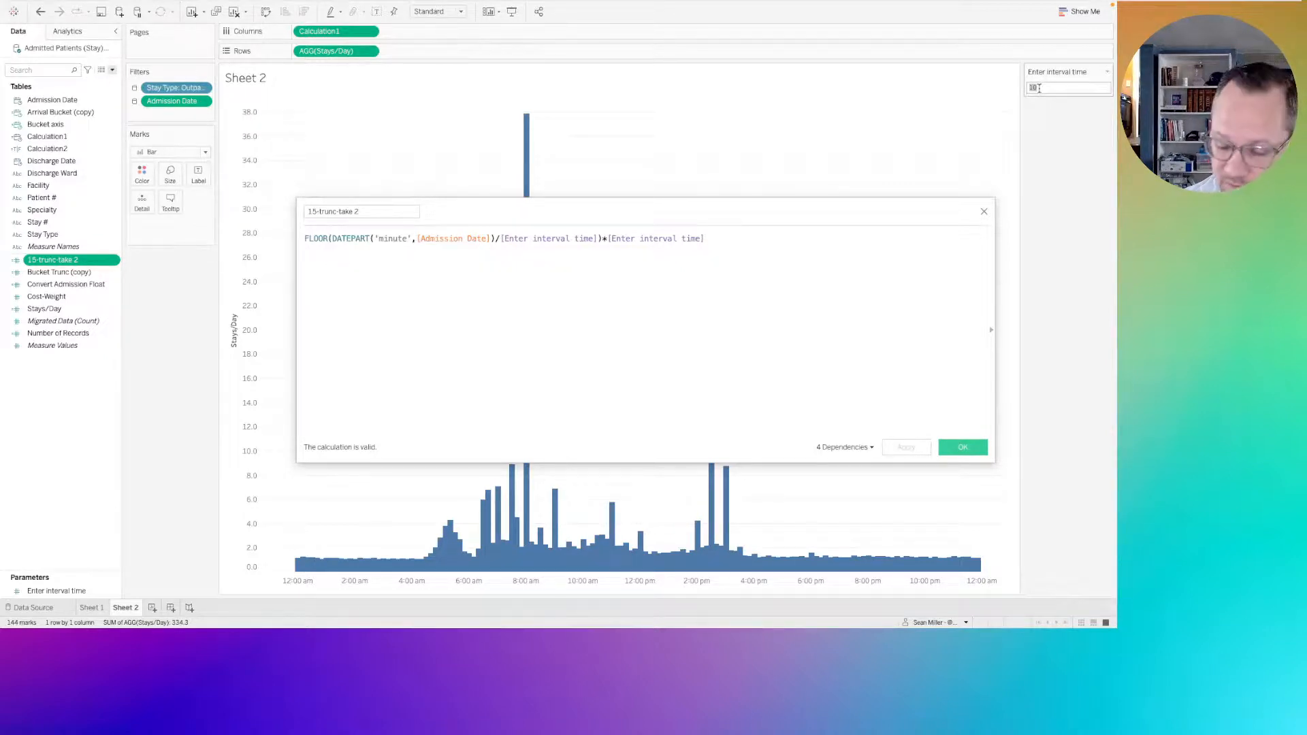
type("15")
key("Return")
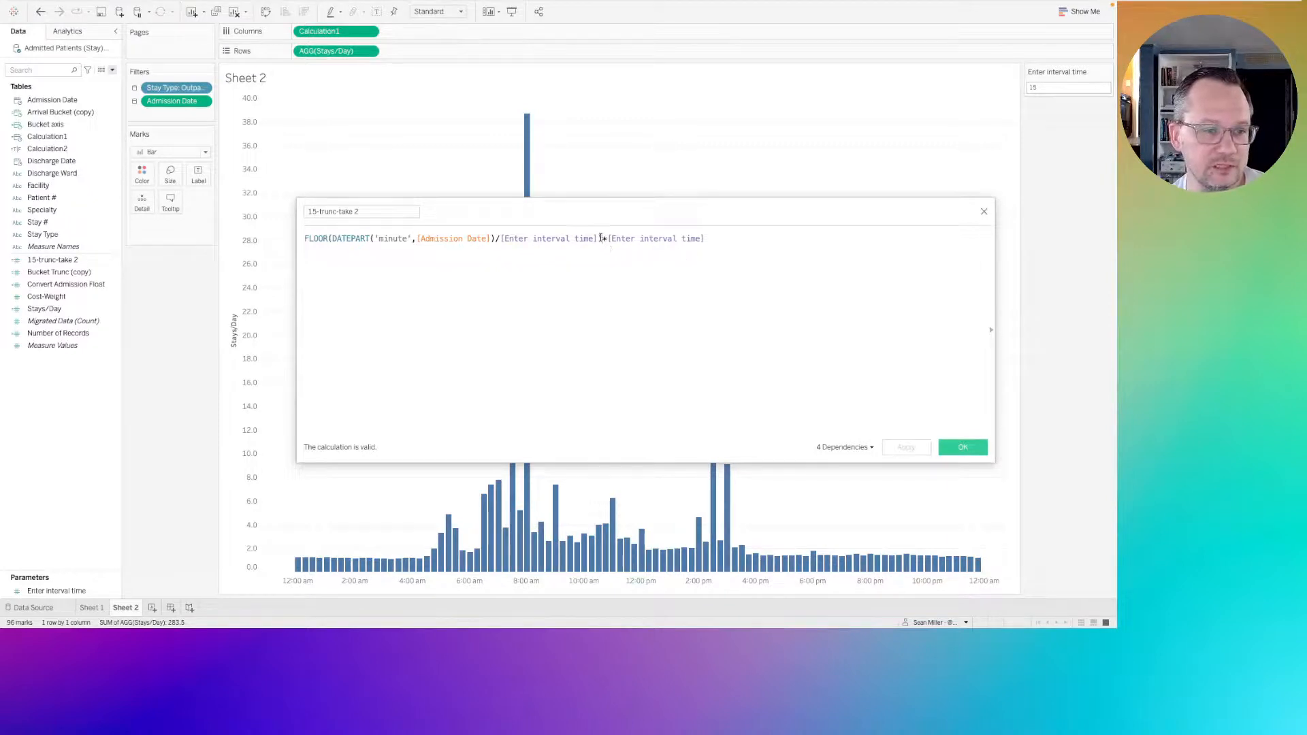
Add the FLOOR(DATEPART('minute',[Admission Date])/[Enter interval time]) part of the 15-trunc-take 2 formula to Sheet 1's Rows as a discrete field.
left_click_drag(602, 238, 291, 244)
key("ctrl+c")
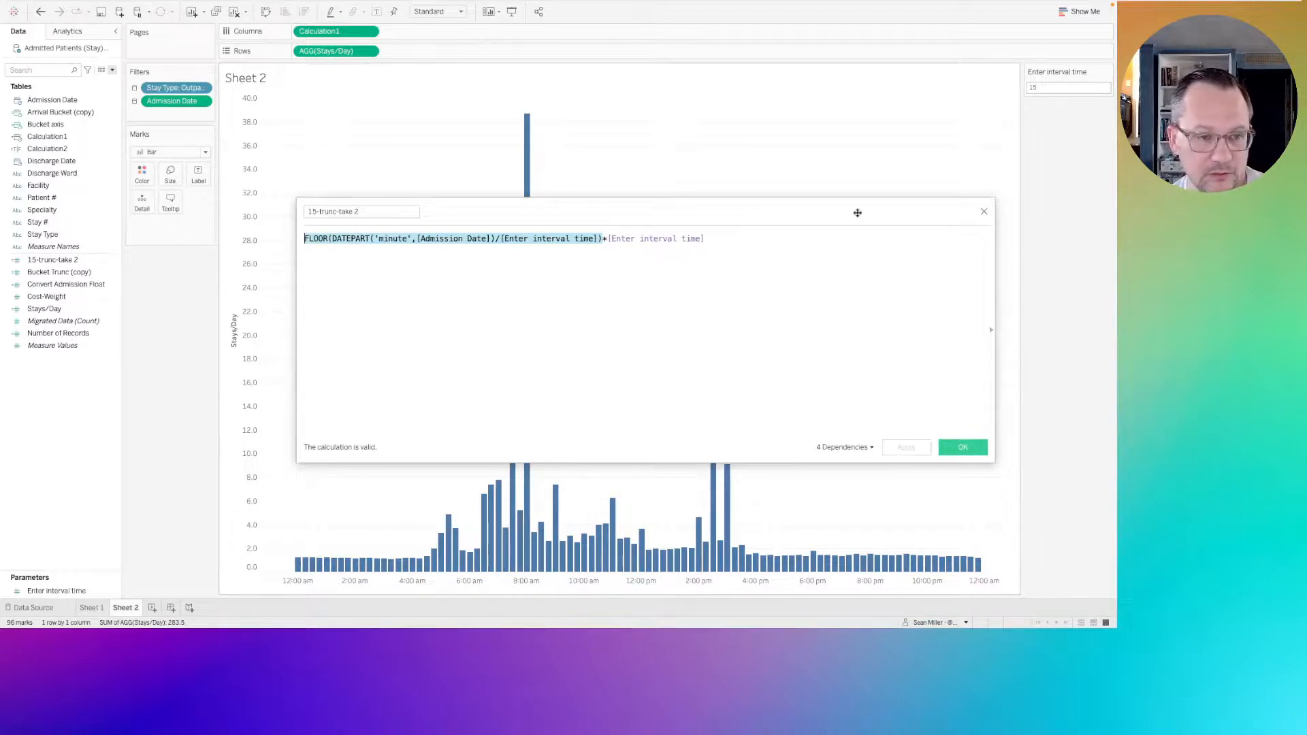
left_click(984, 212)
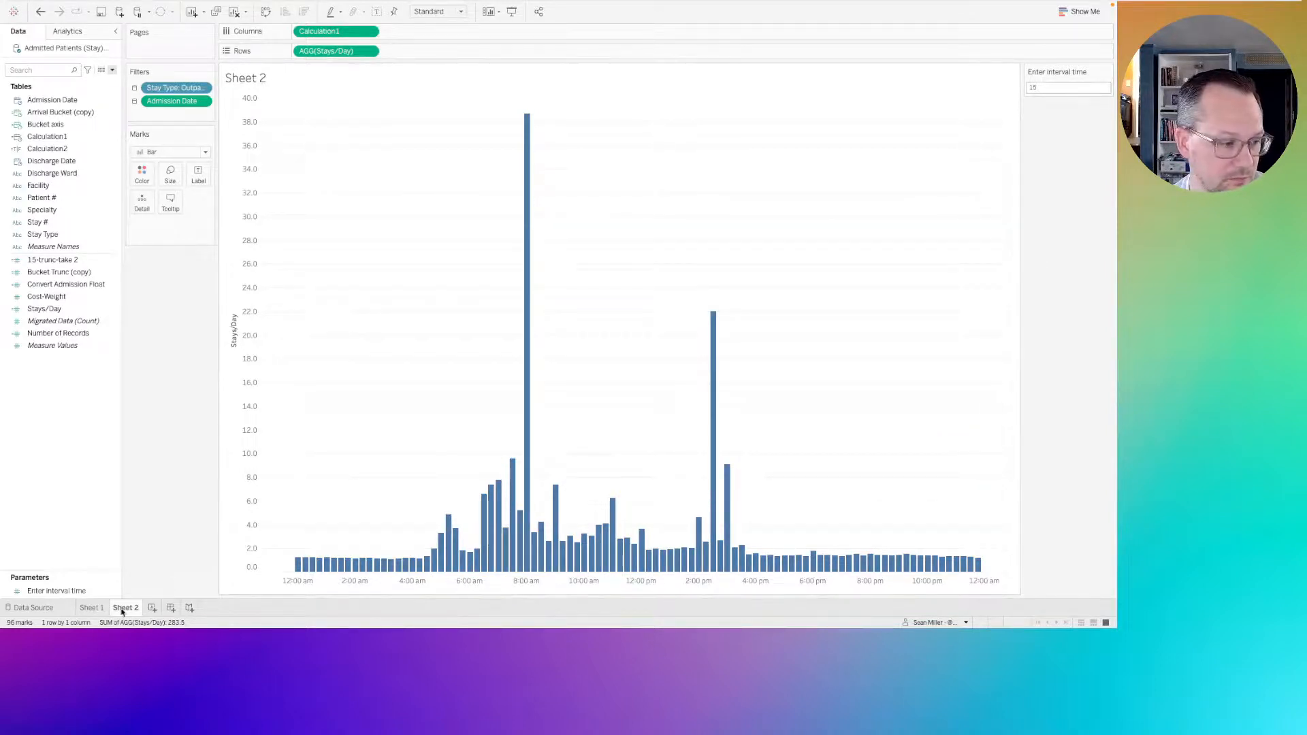
left_click(93, 608)
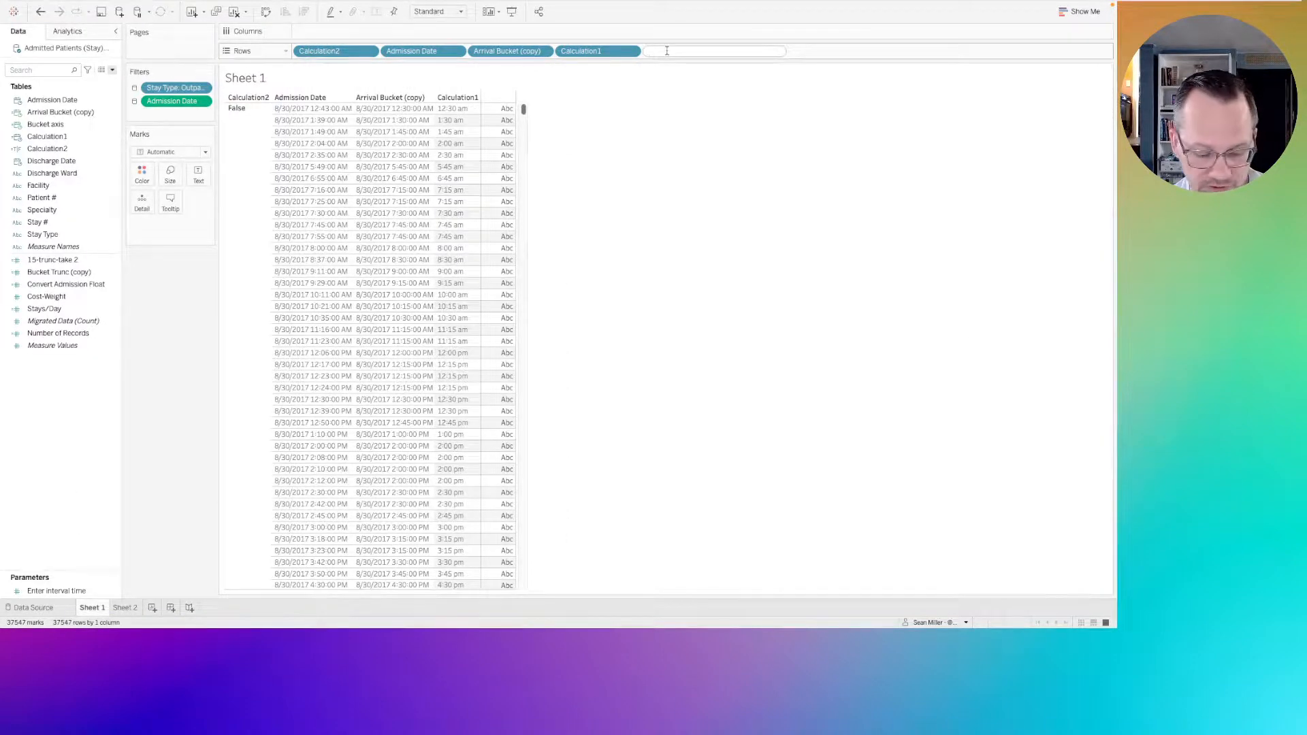
key("ctrl+v")
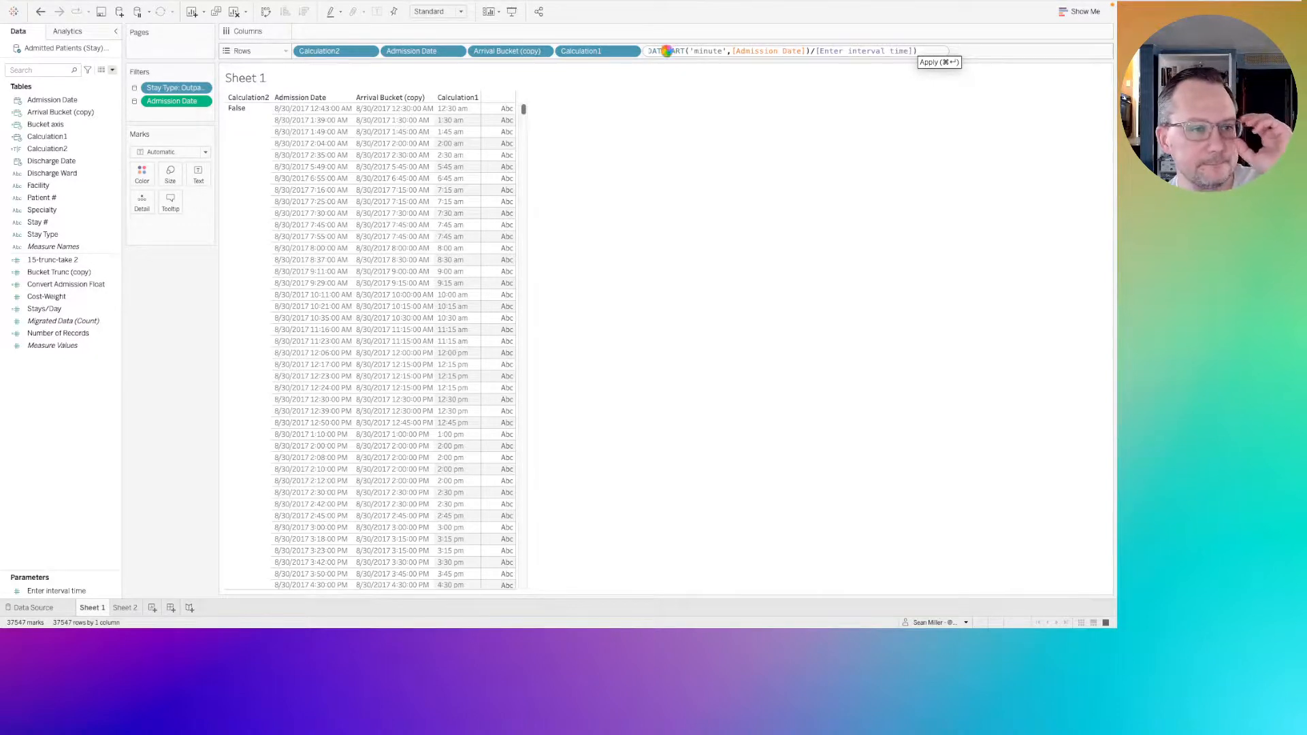
key("Return")
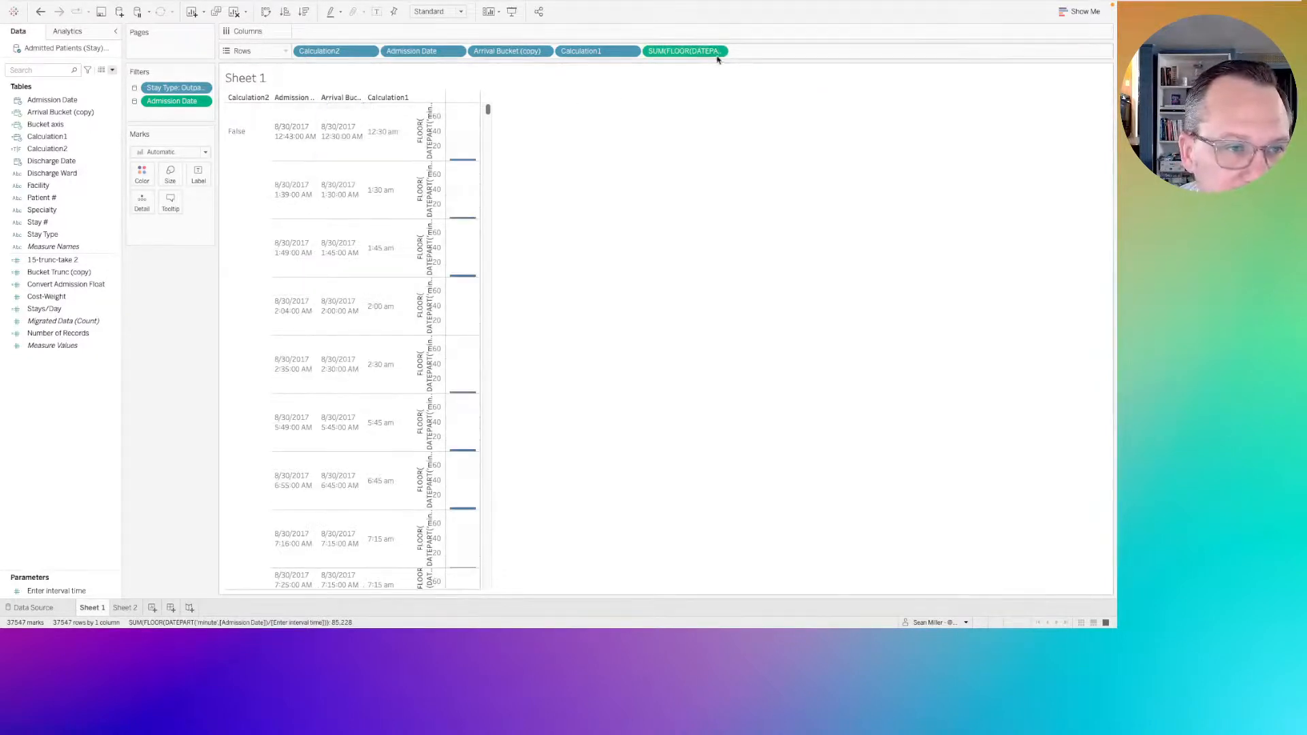
left_click(718, 52)
left_click(688, 141)
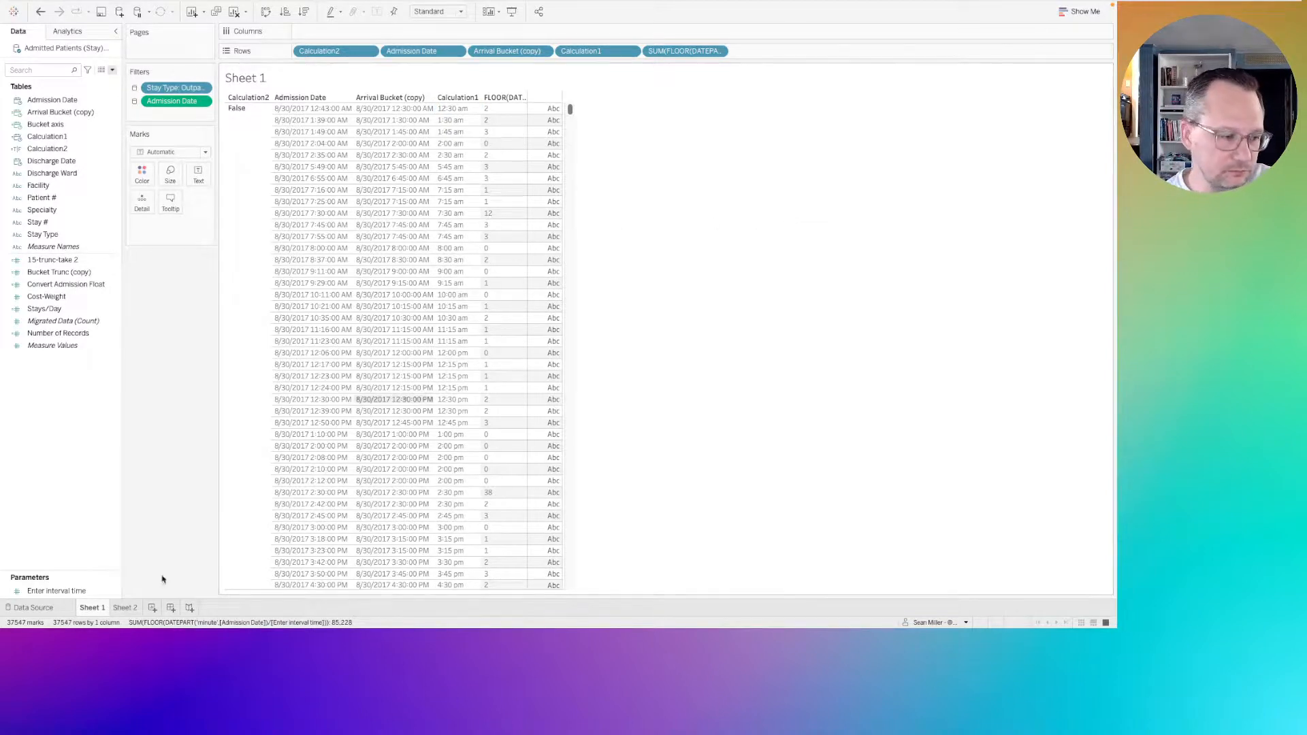
On Sheet 2, duplicate Stays/Day on Rows as Gantt Bar marks and overlay it on the bars as a dual axis.
left_click(125, 608)
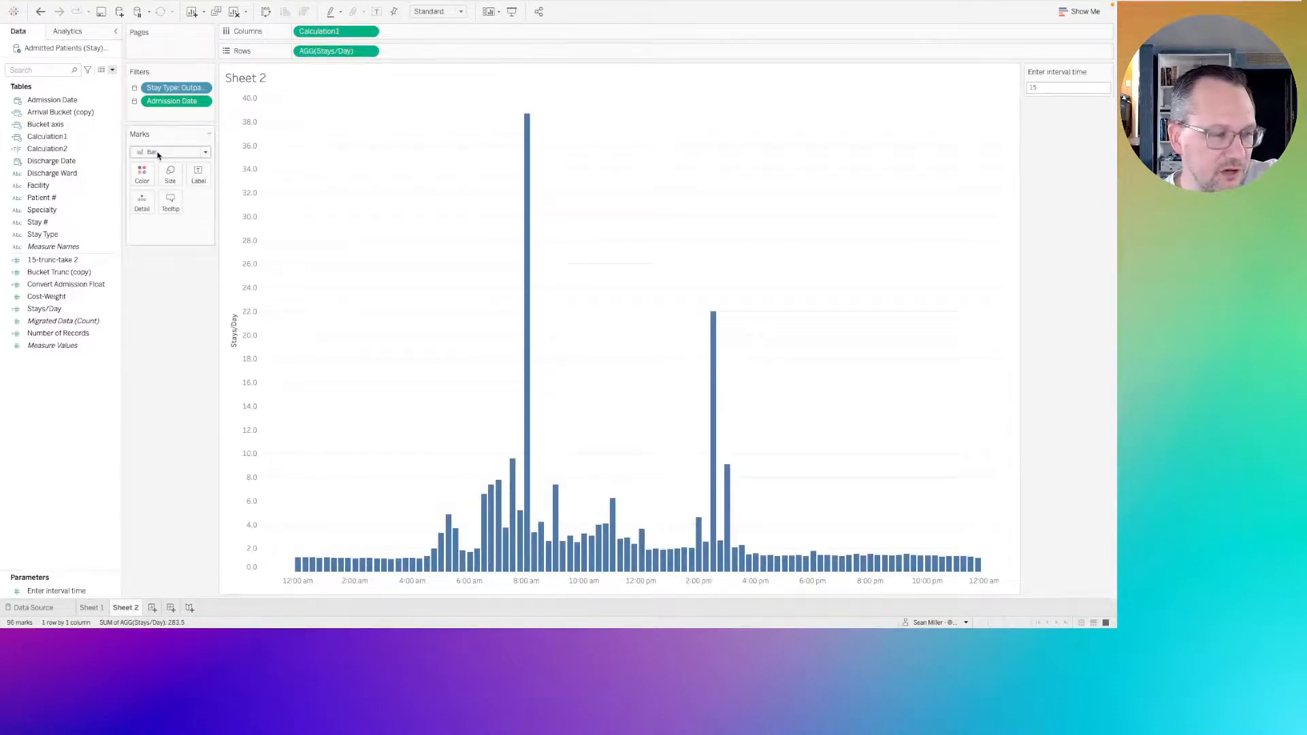
key("ctrl+Left")
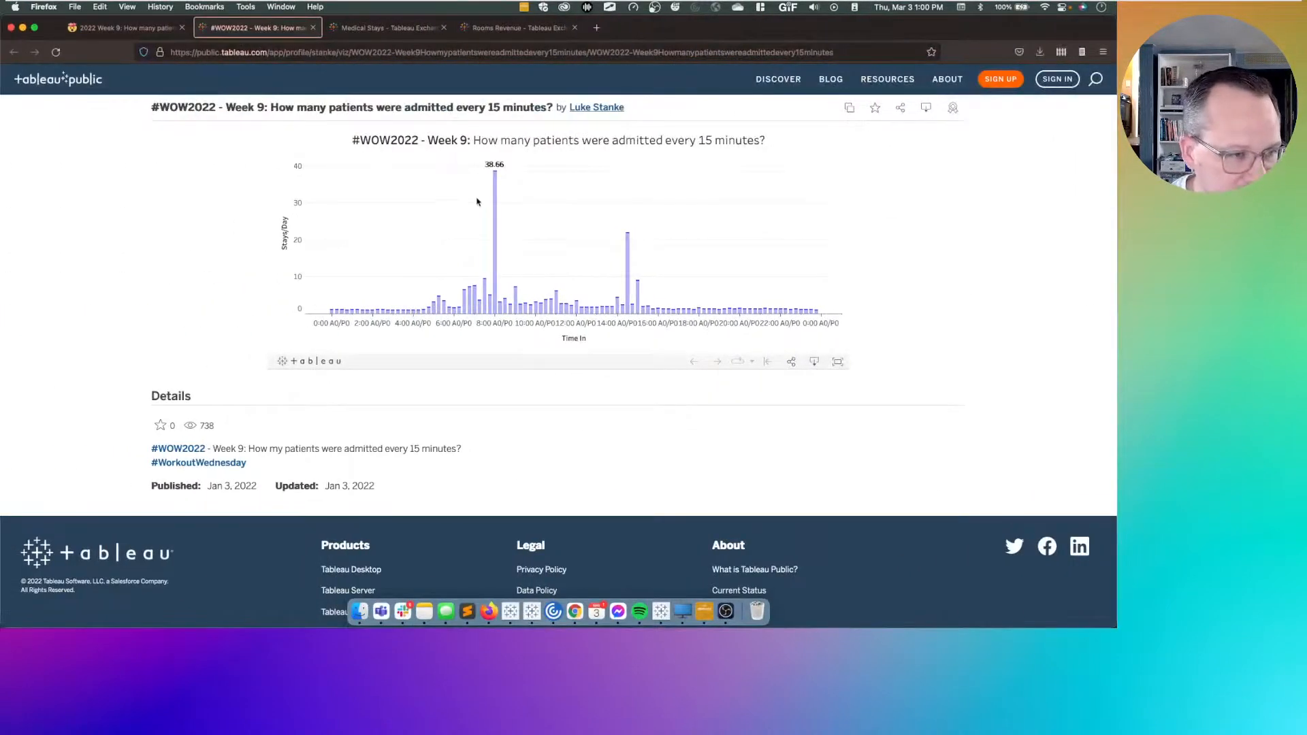
mouse_move(491, 175)
key("ctrl+Right")
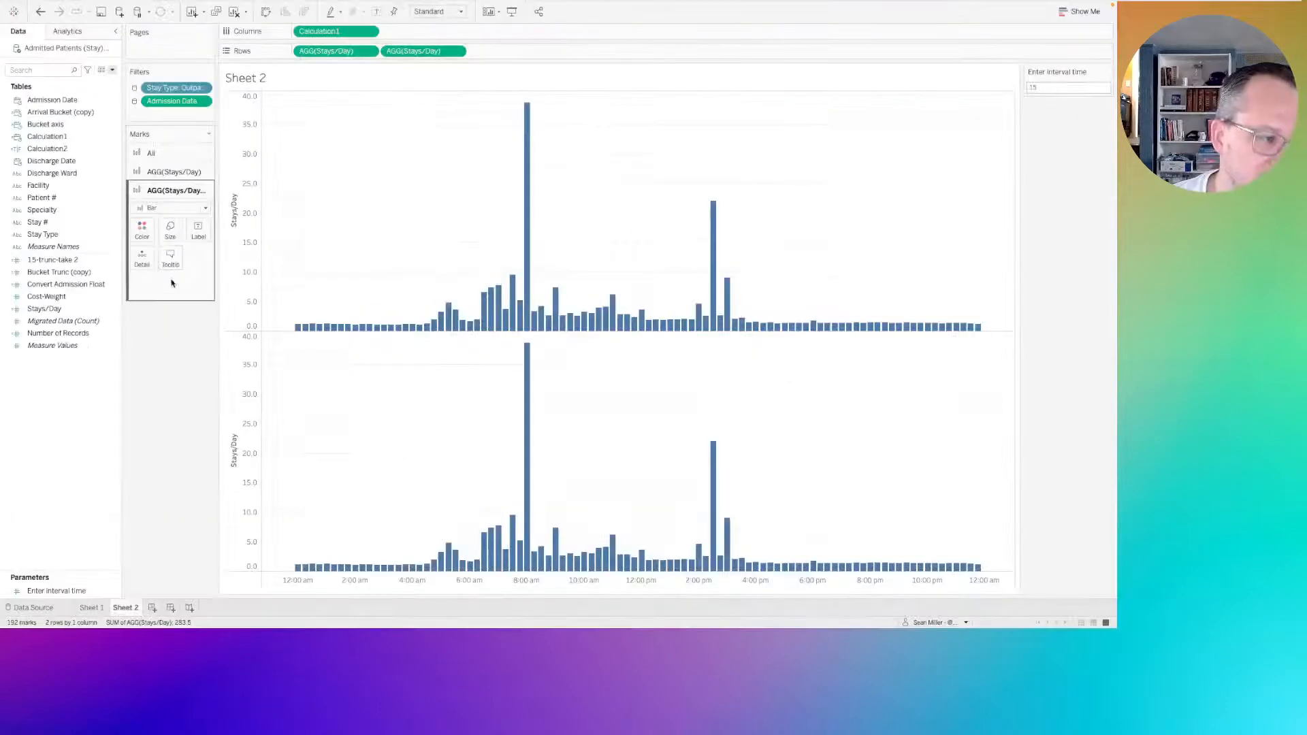
left_click(155, 209)
left_click(158, 356)
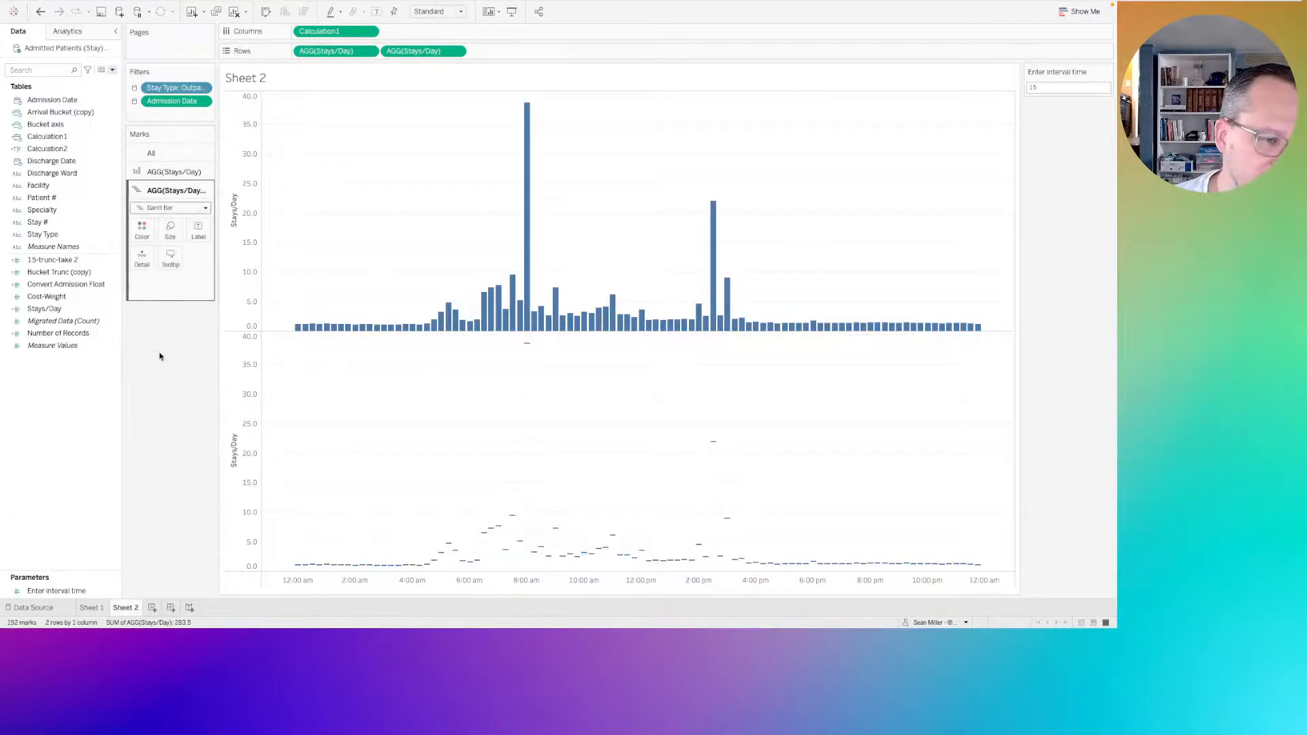
left_click_drag(228, 333, 986, 167)
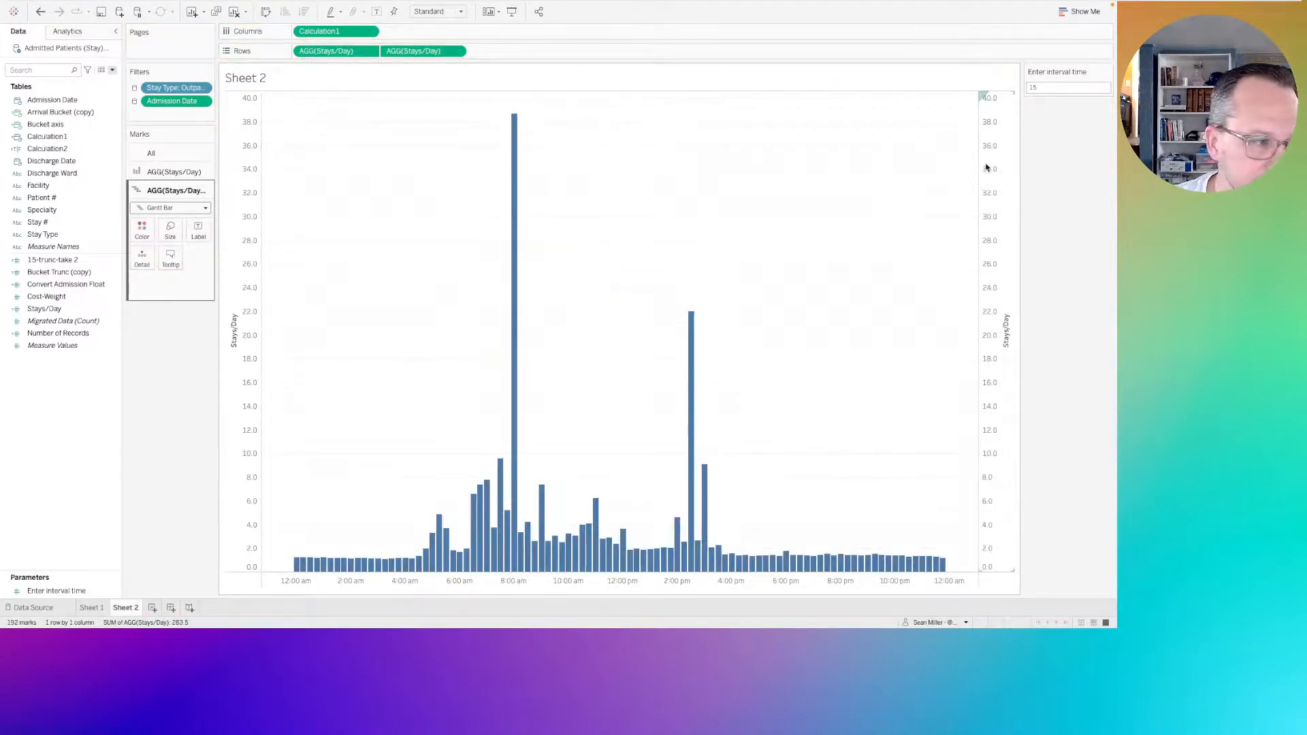
Open the custom color chooser for all marks and copy the hex code 8A8BF1 from the Workout Wednesday requirements page in Firefox.
left_click(58, 246)
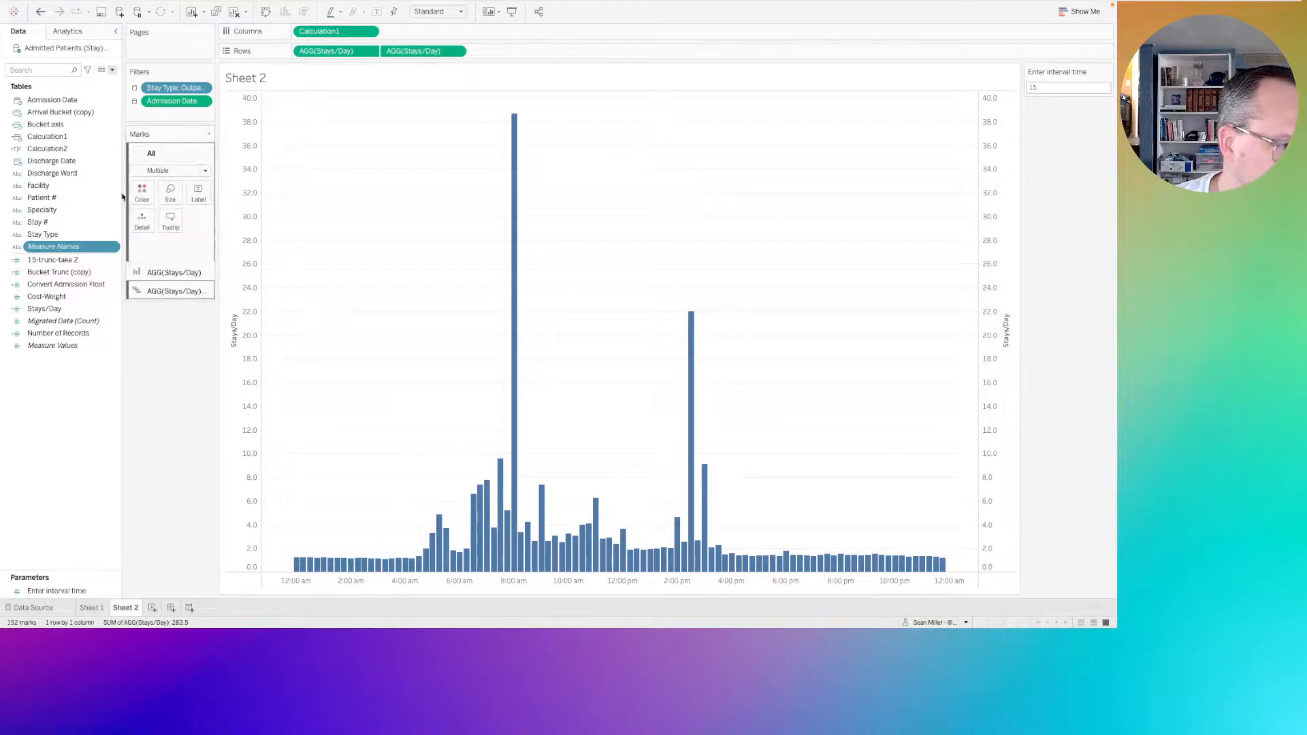
mouse_move(75, 247)
left_mouse_down()
mouse_move(142, 222)
mouse_move(78, 257)
mouse_move(49, 246)
left_mouse_up()
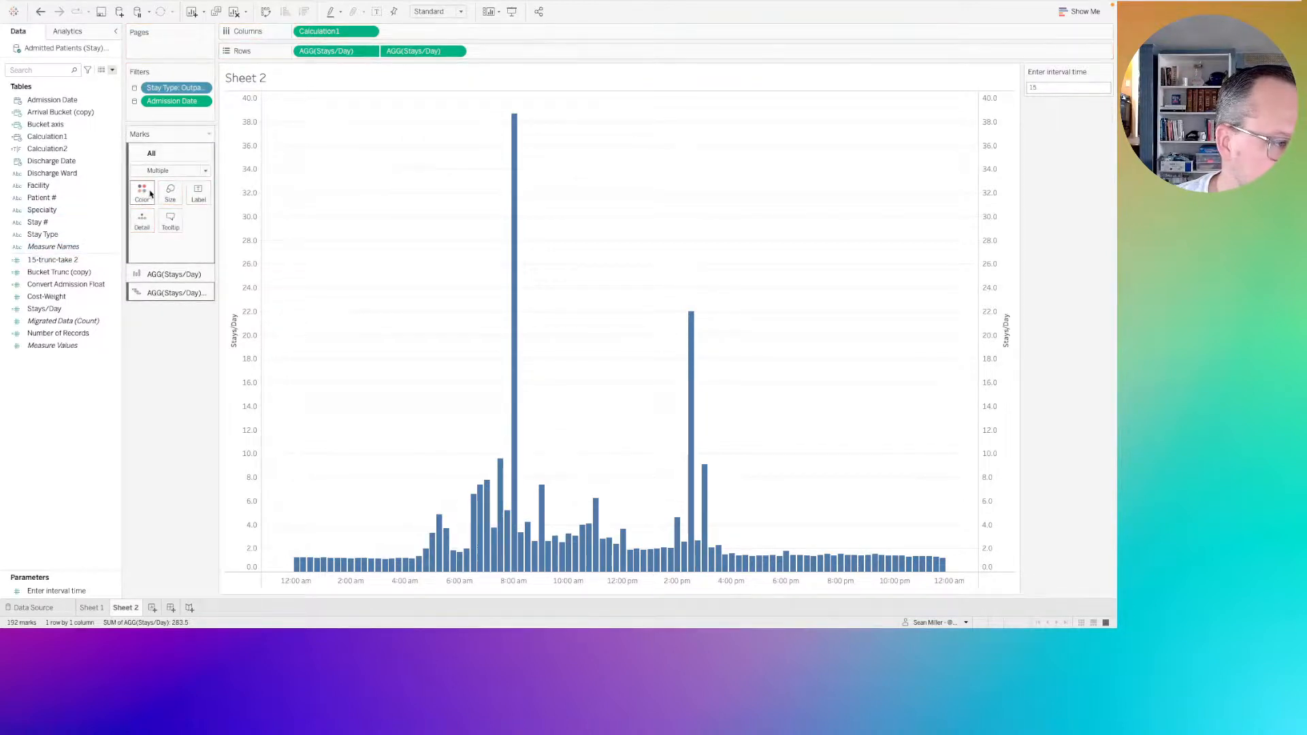
left_click(150, 194)
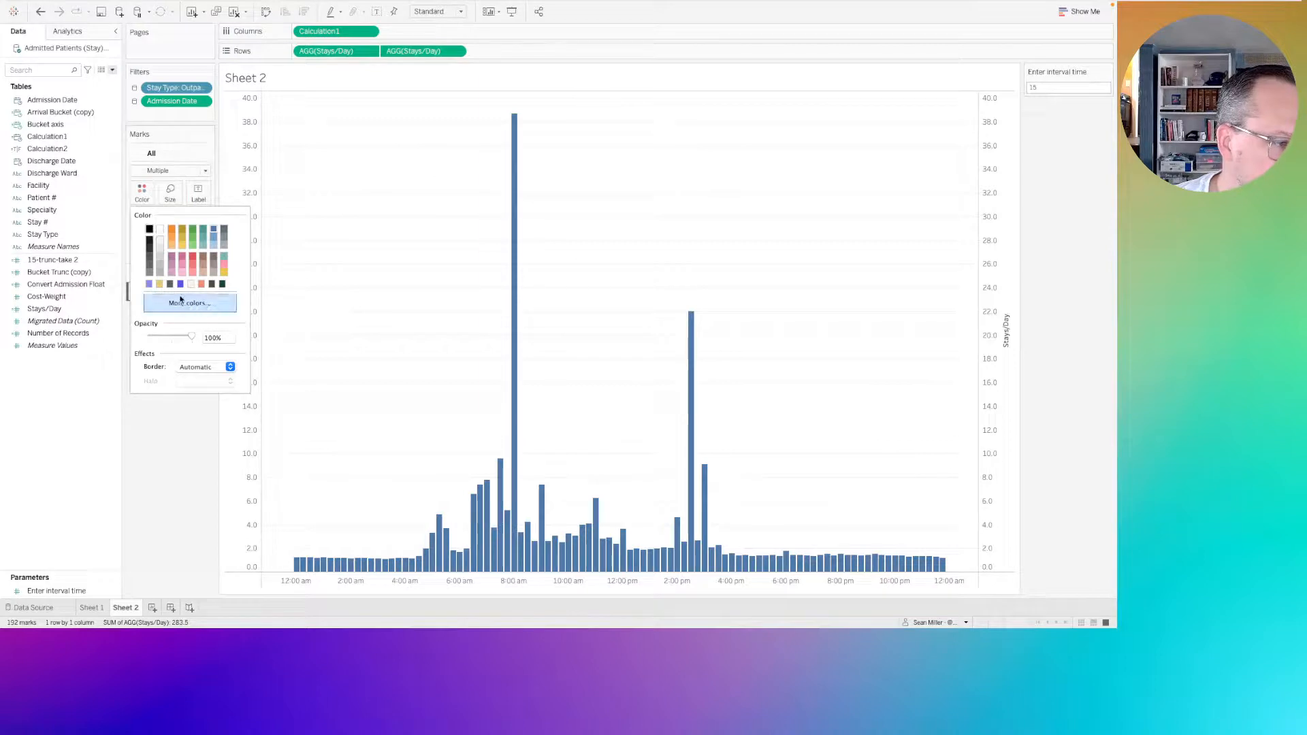
left_click(174, 304)
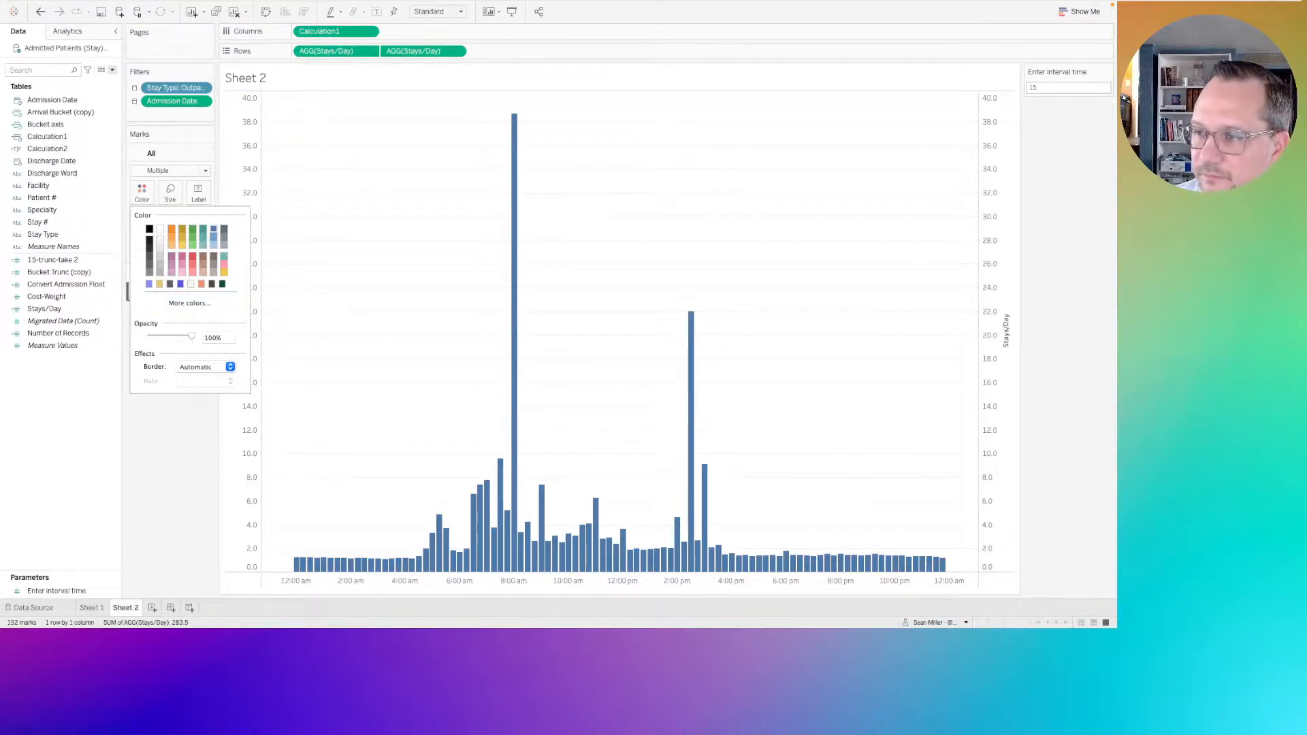
left_click_drag(1116, 150, 803, 125)
key("ctrl+Right")
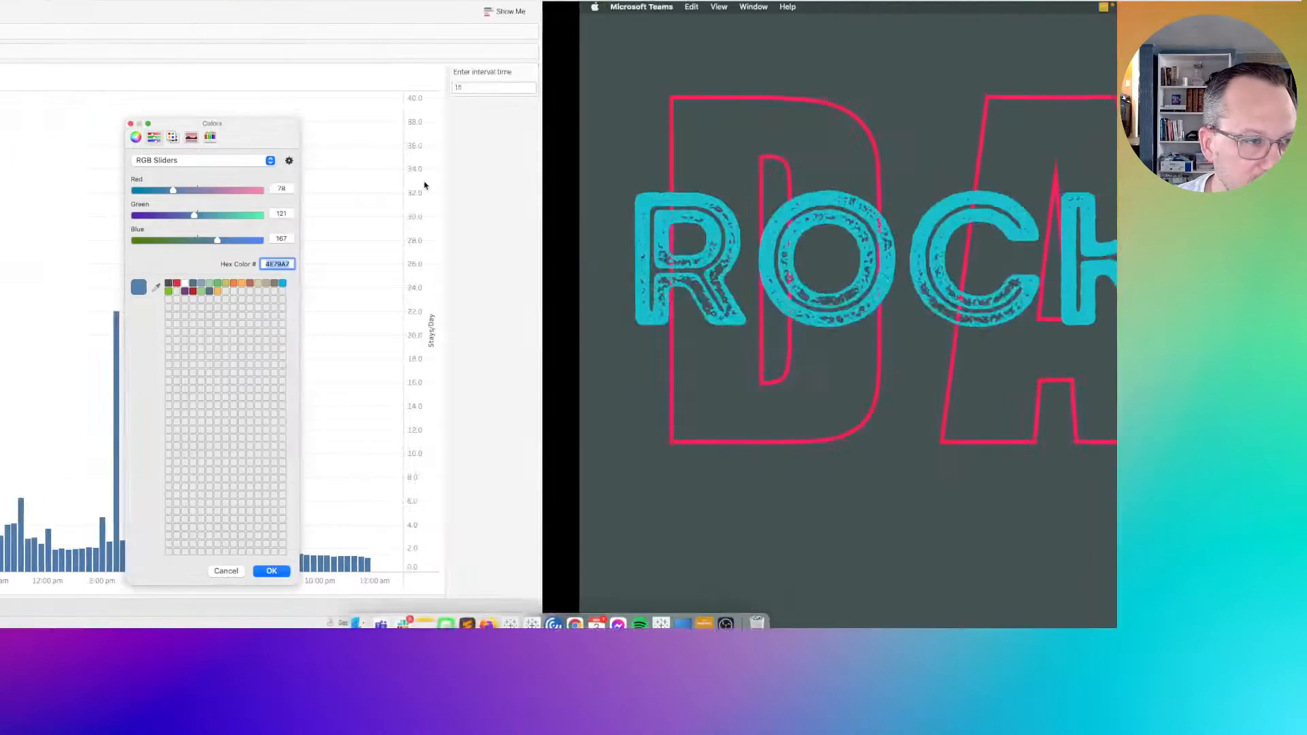
key("ctrl+Left")
key("ctrl+Left")
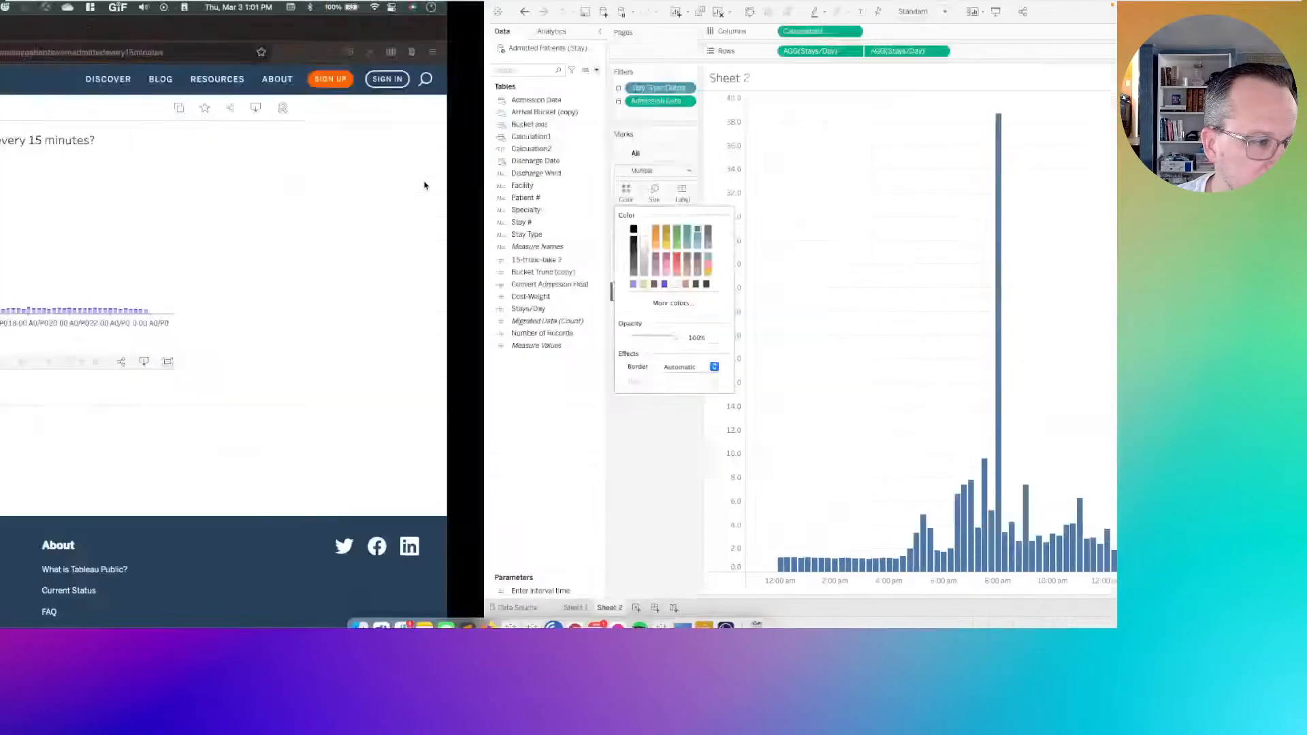
left_click(133, 29)
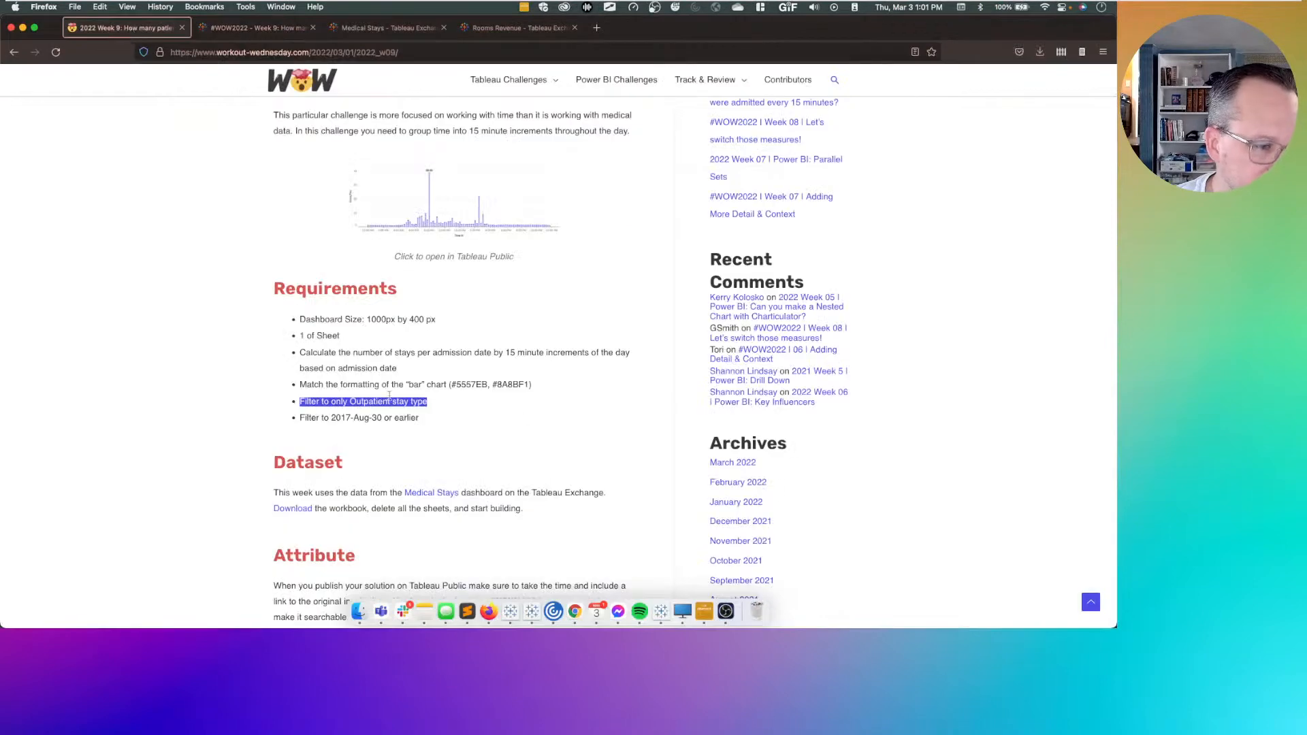
left_click_drag(531, 385, 497, 384)
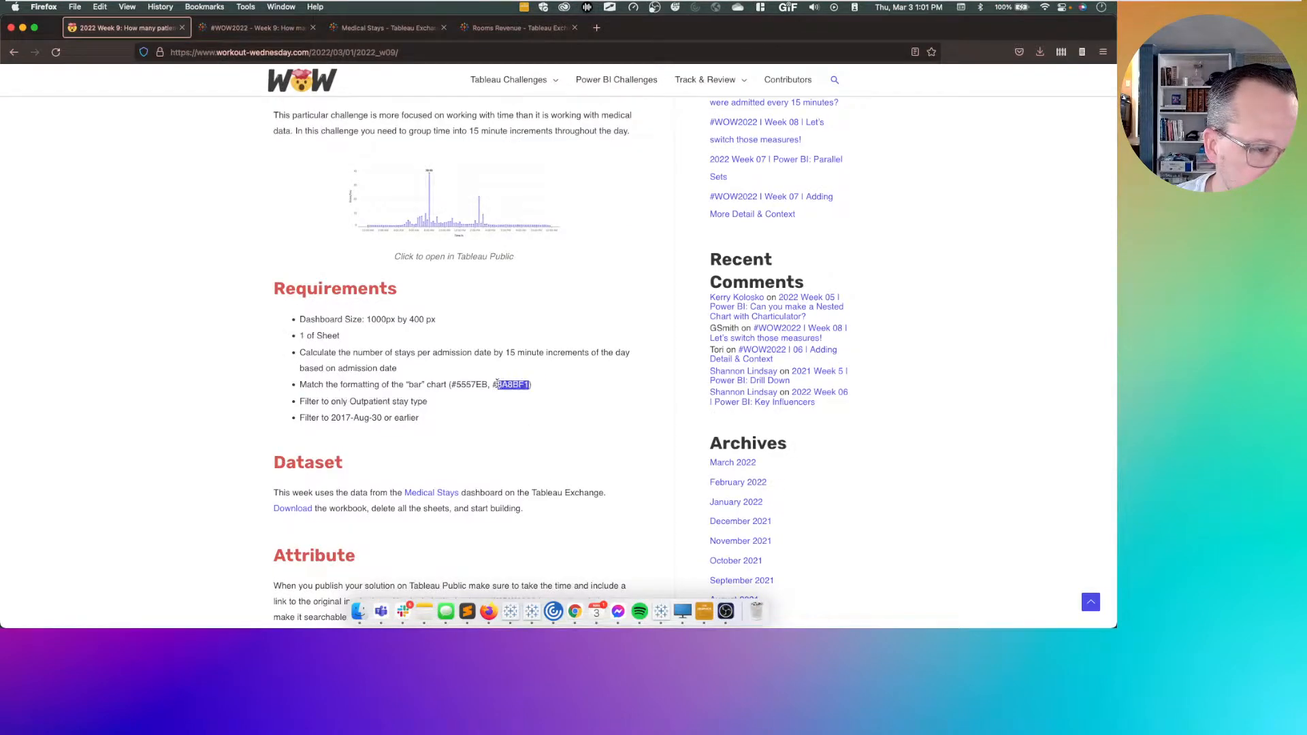
key("super+c")
key("ctrl+Right")
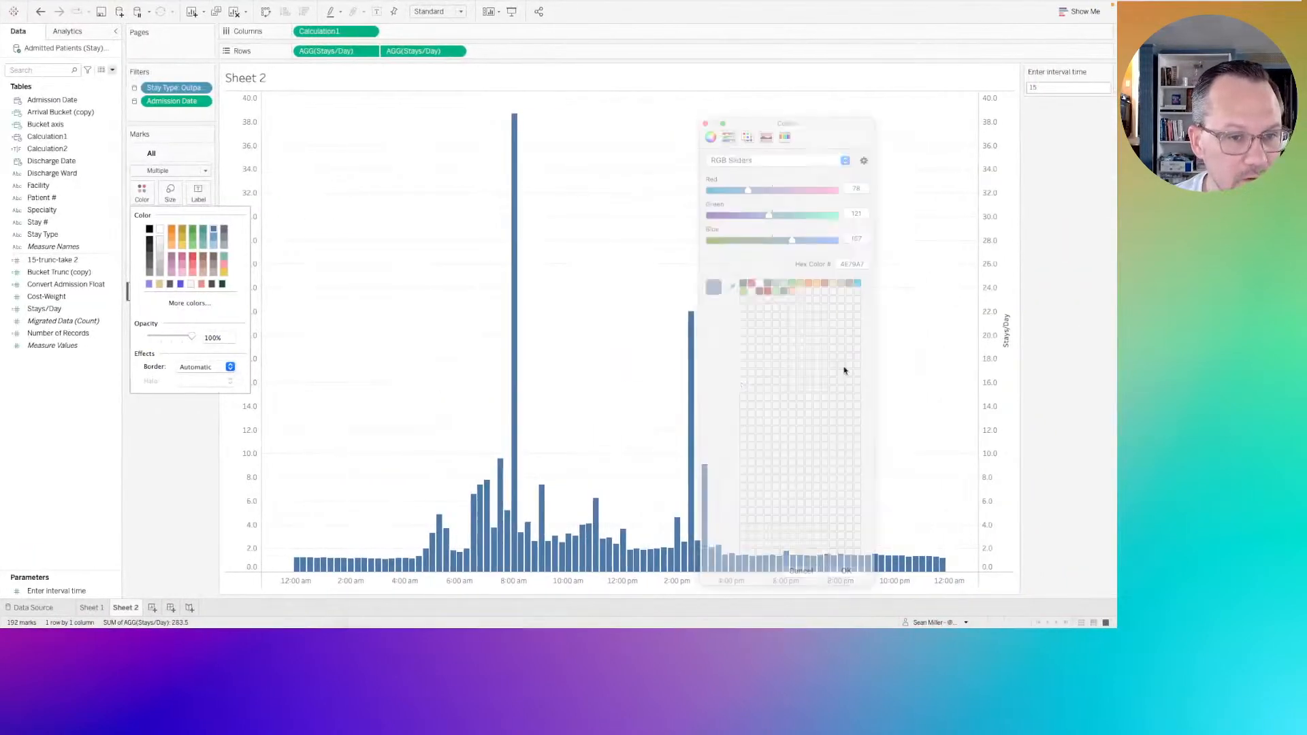
Back in Tableau, set the color of all marks to hex 8A8BF1.
left_click(853, 264)
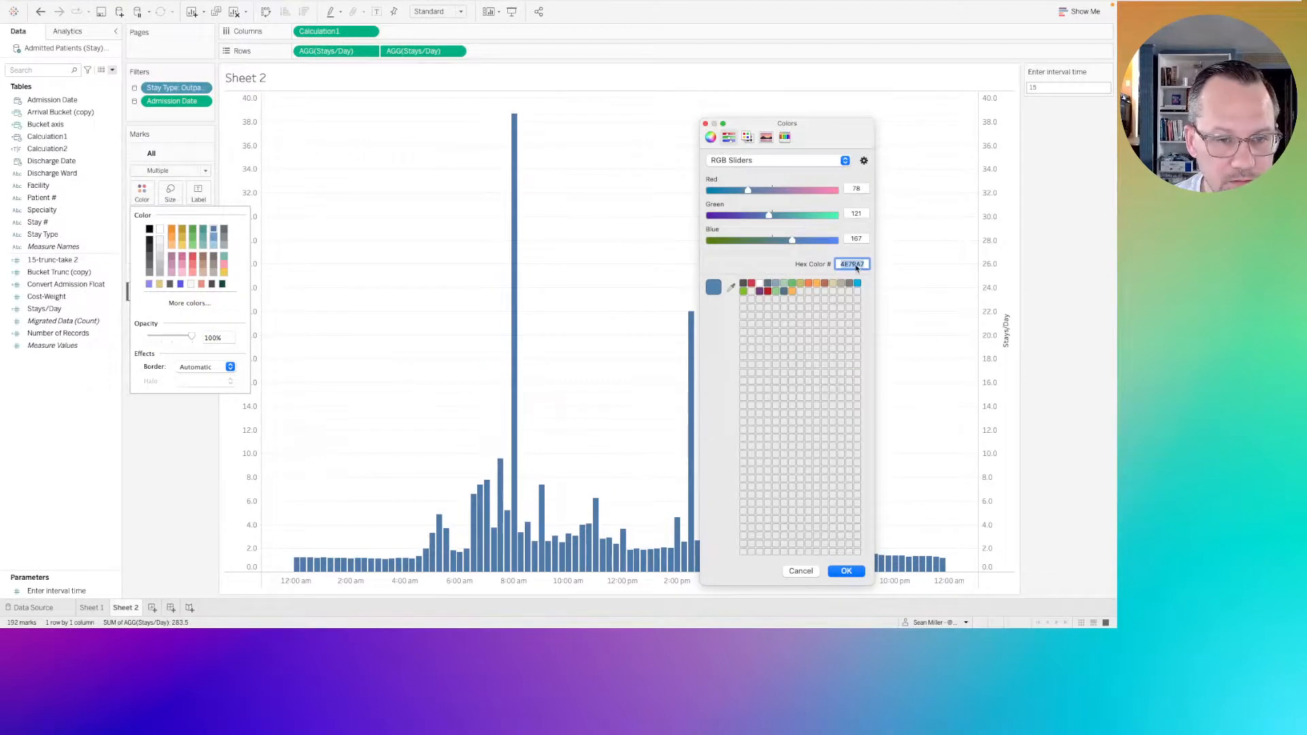
key("super+v")
key("Return")
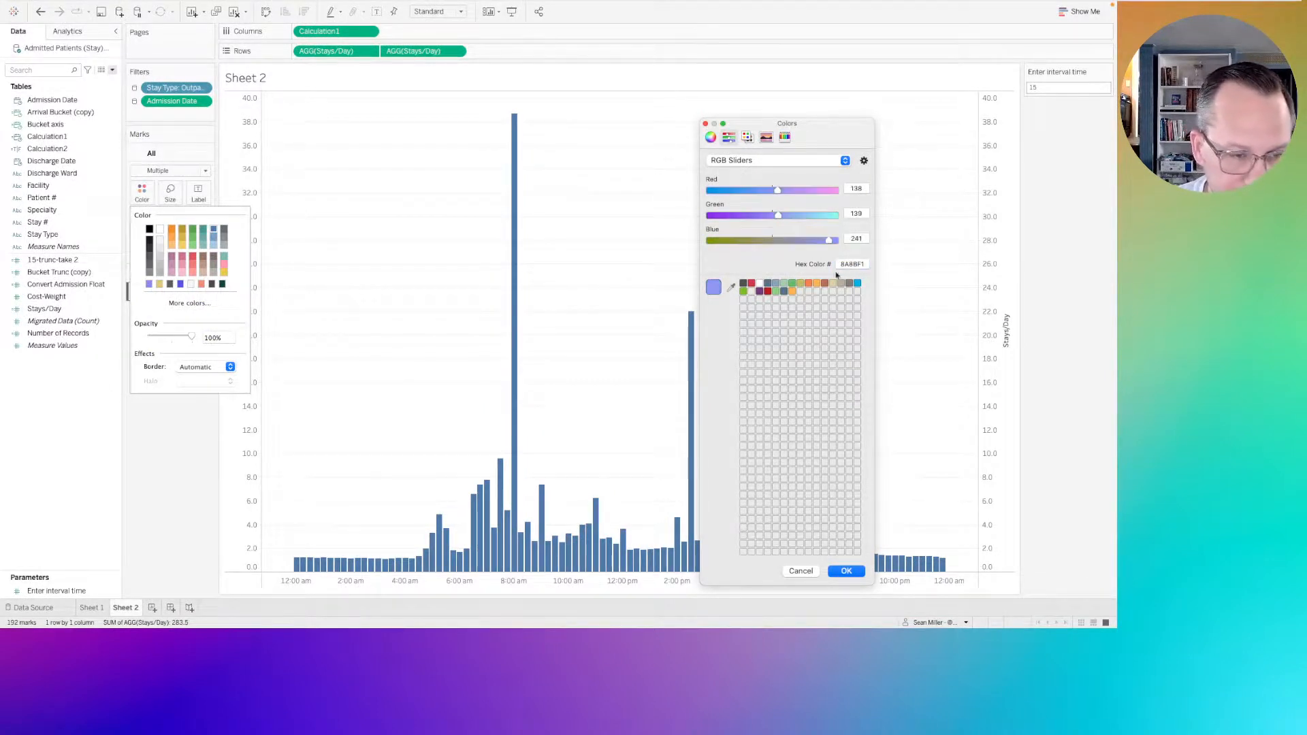
left_click(845, 572)
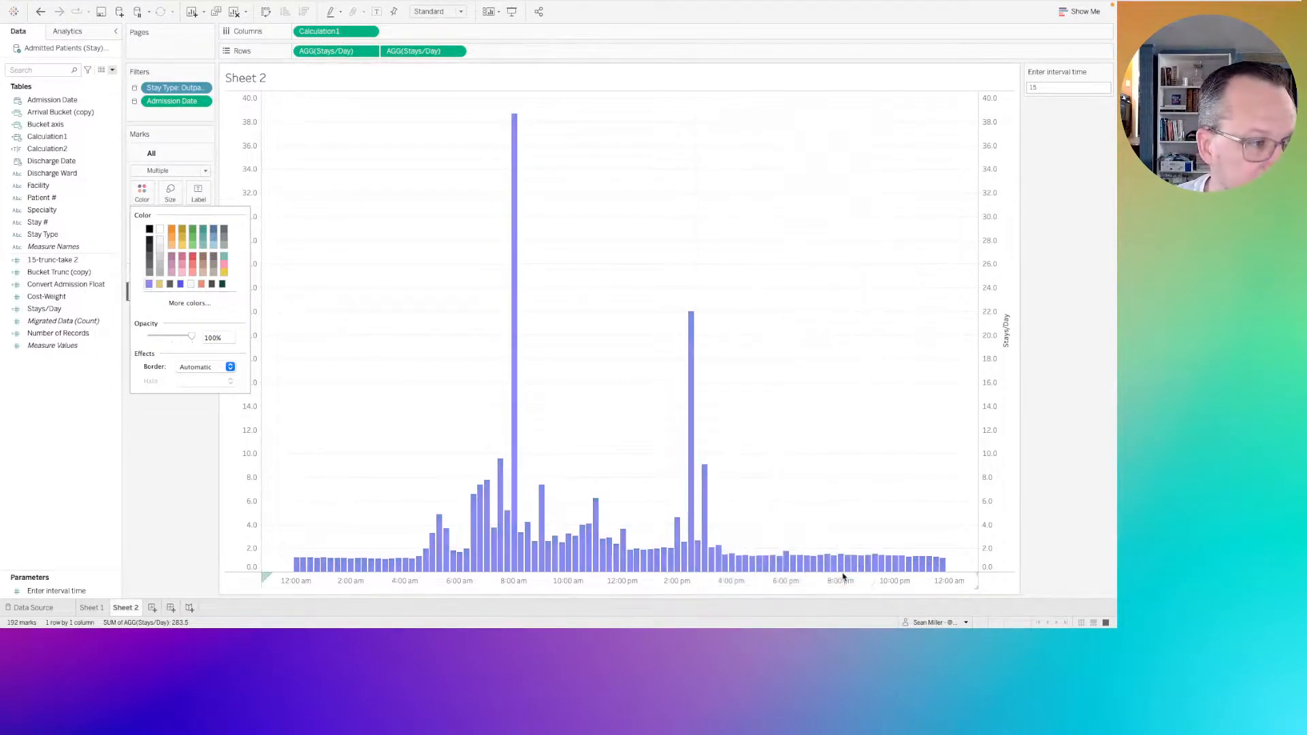
left_click(187, 476)
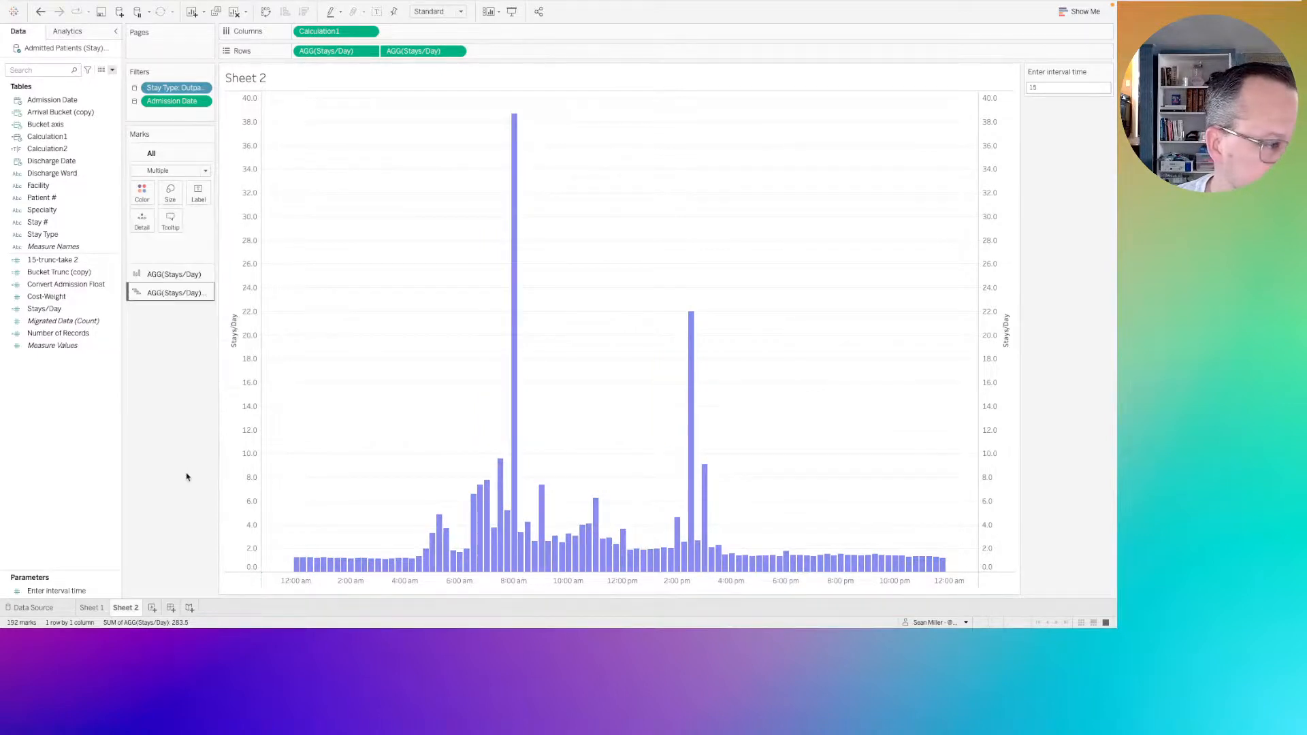
Set the Gantt Bar marks' color to hex 5557EB, copied from the challenge requirements page in Firefox.
left_click(153, 293)
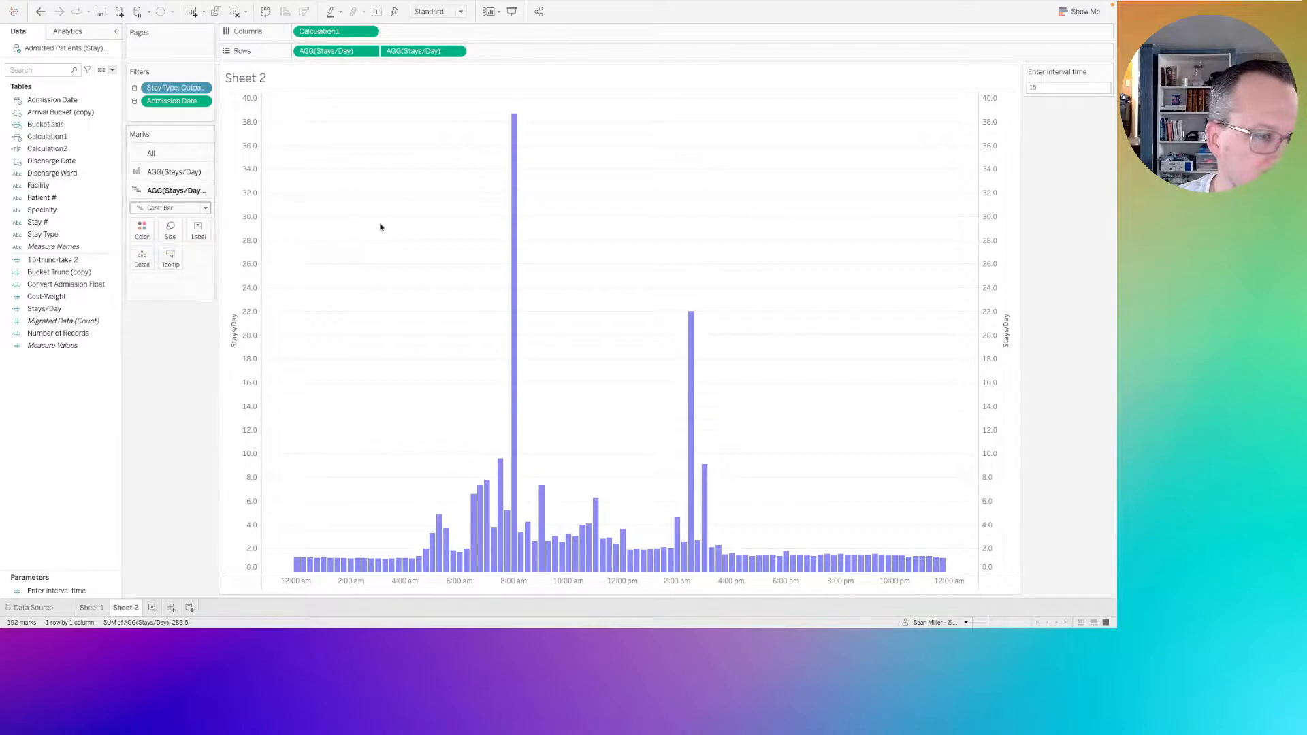
left_click(149, 232)
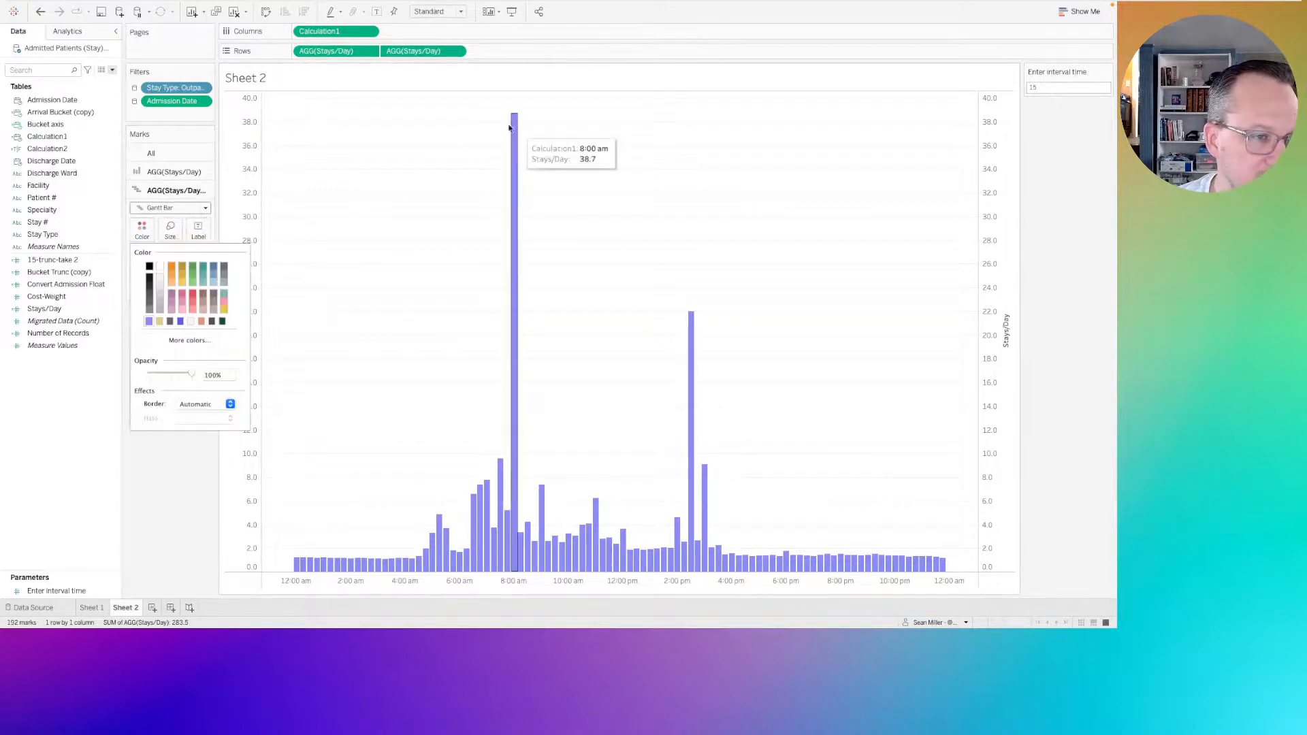
left_click(201, 340)
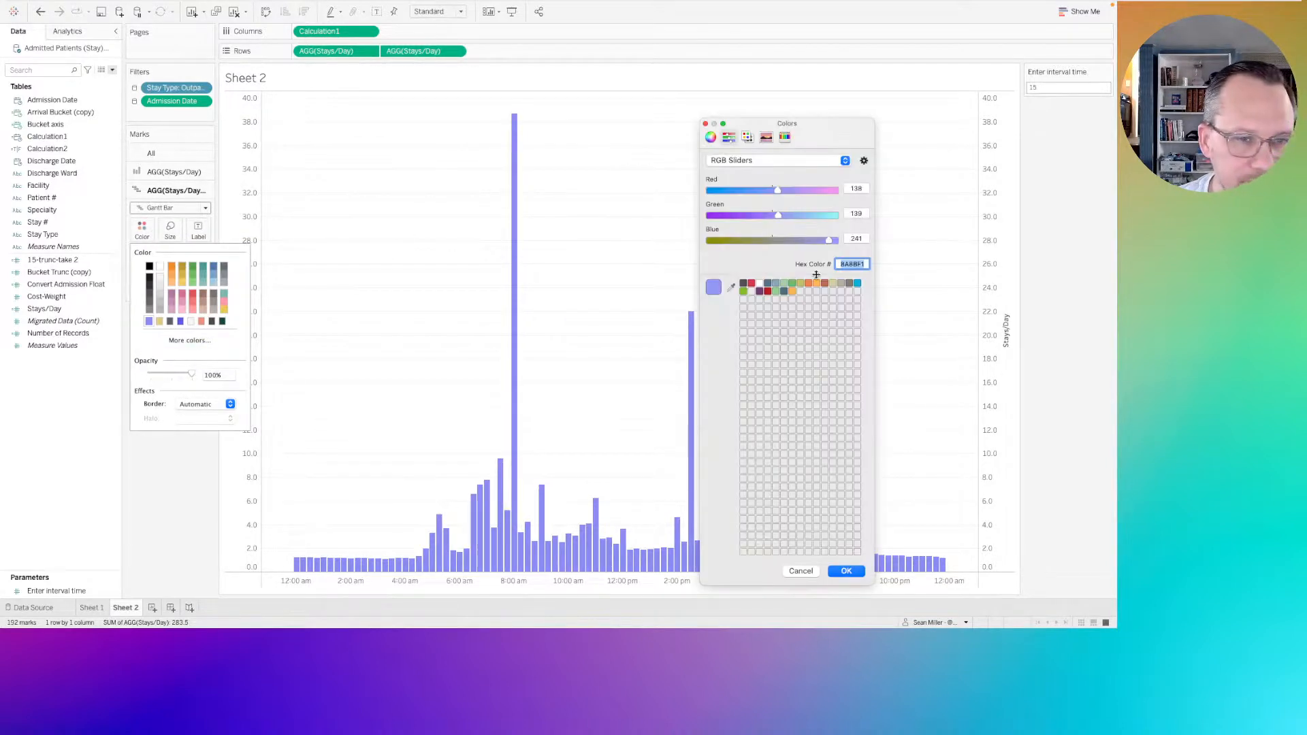
key("ctrl+Left")
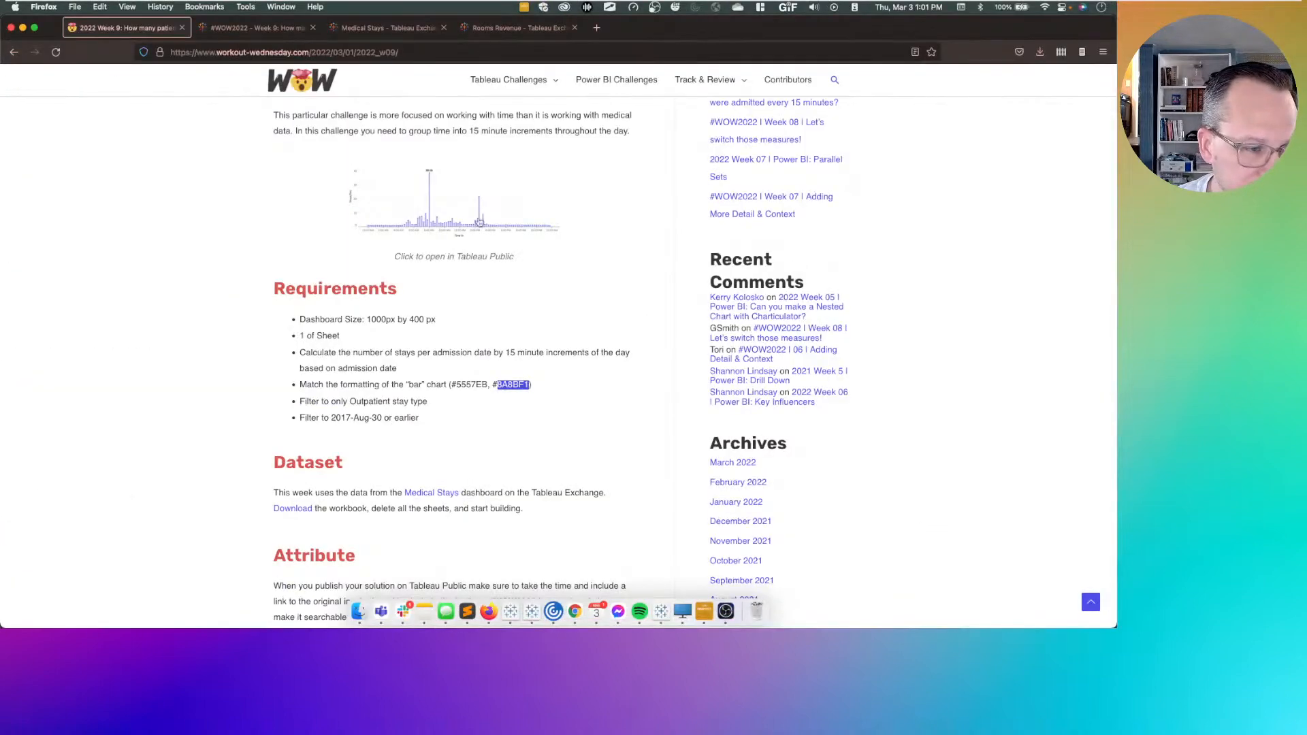
left_click_drag(488, 385, 454, 385)
key("super+c")
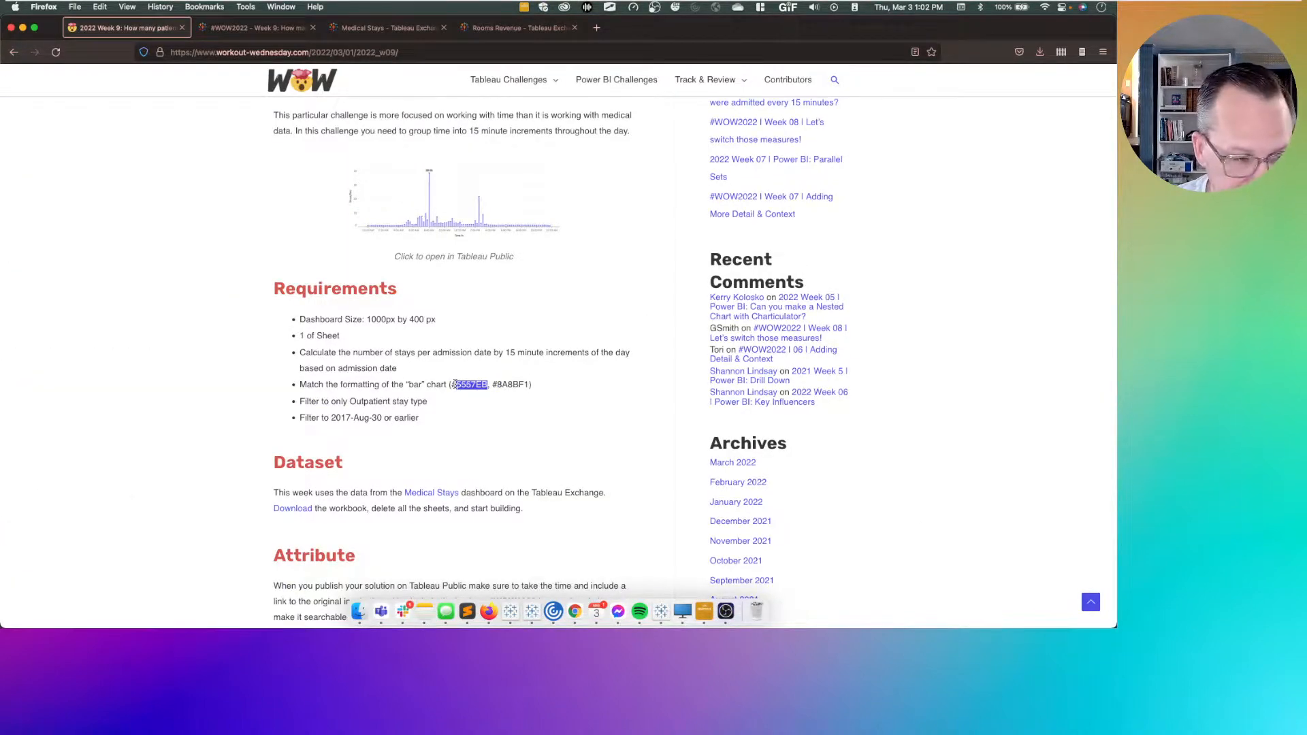
key("ctrl+Right")
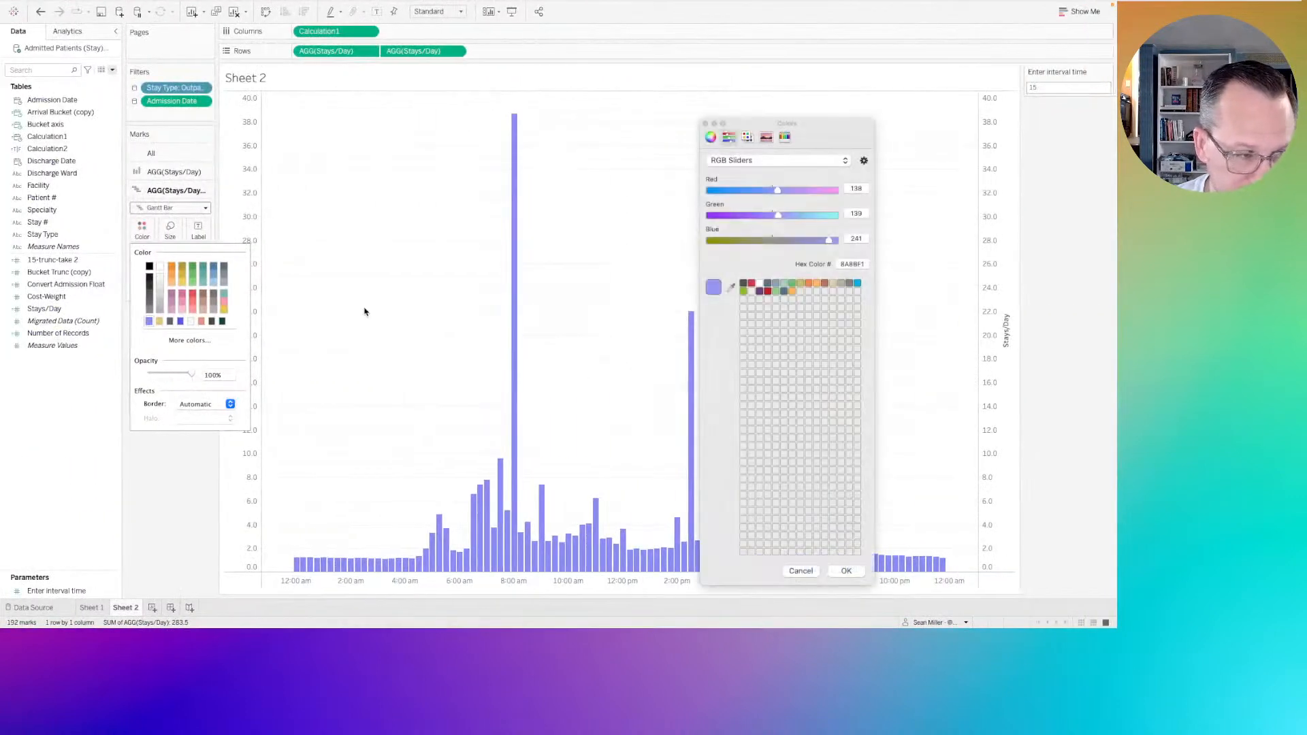
left_click(791, 250)
key("super+v")
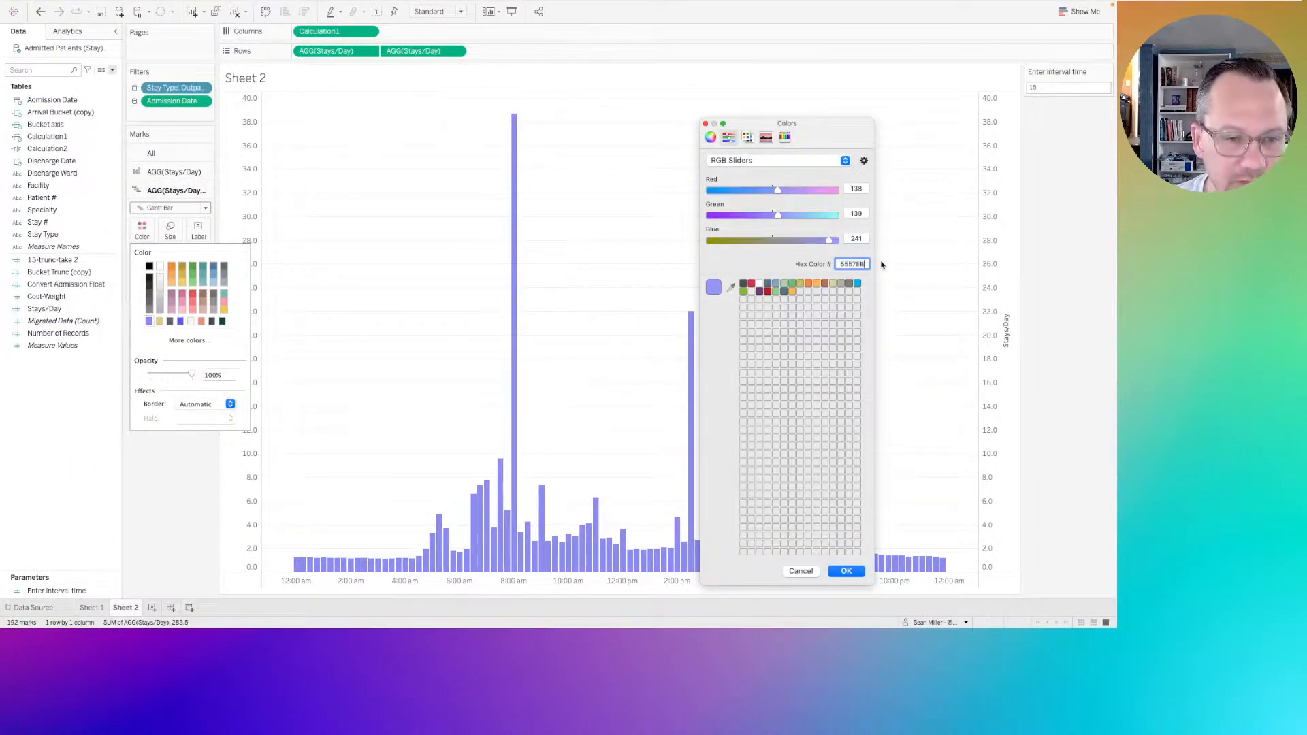
key("Return")
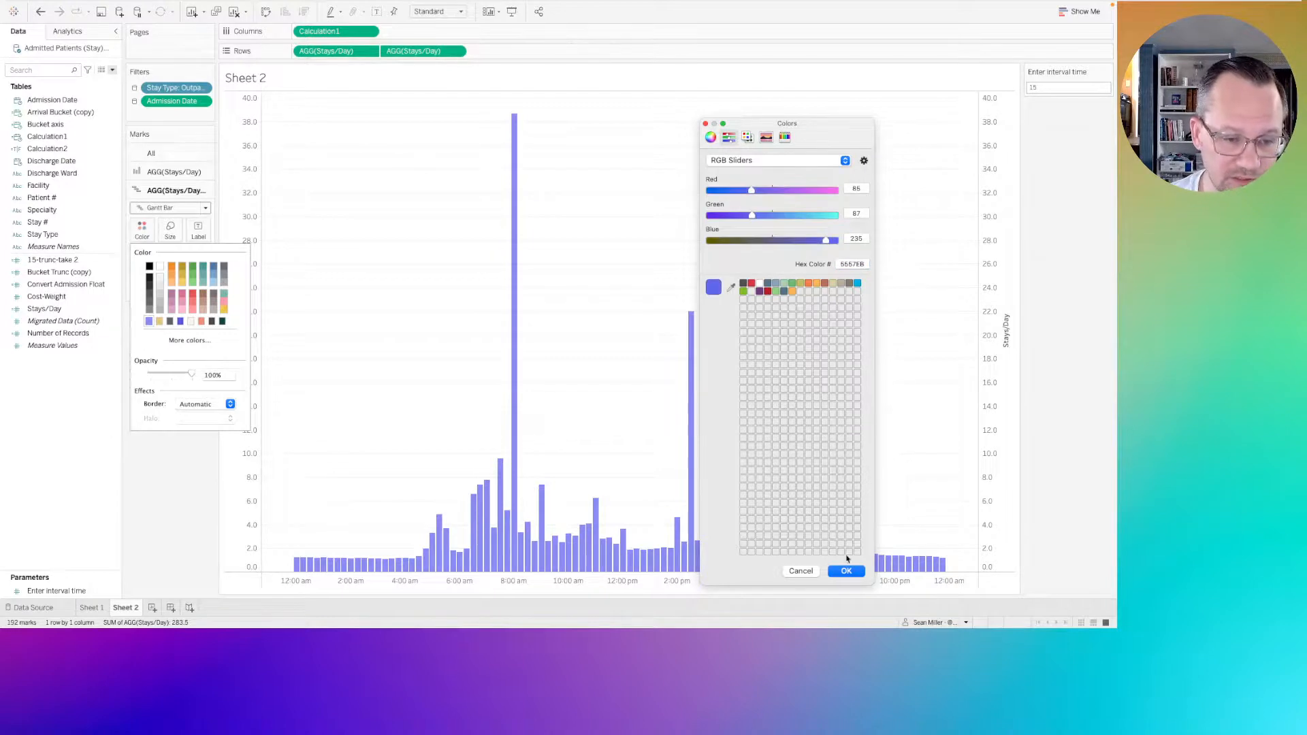
left_click(845, 572)
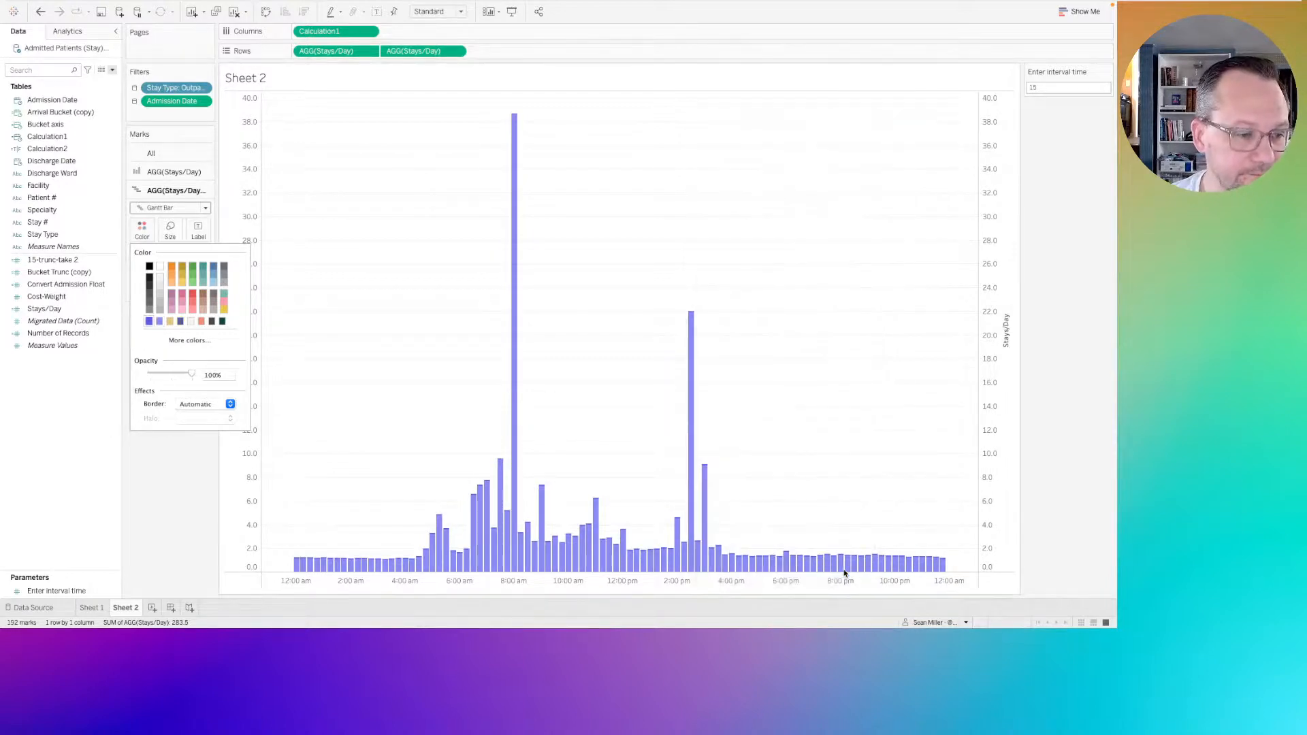
Synchronize the secondary Stays/Day axis with the primary axis and hide the secondary axis header.
left_click(172, 172)
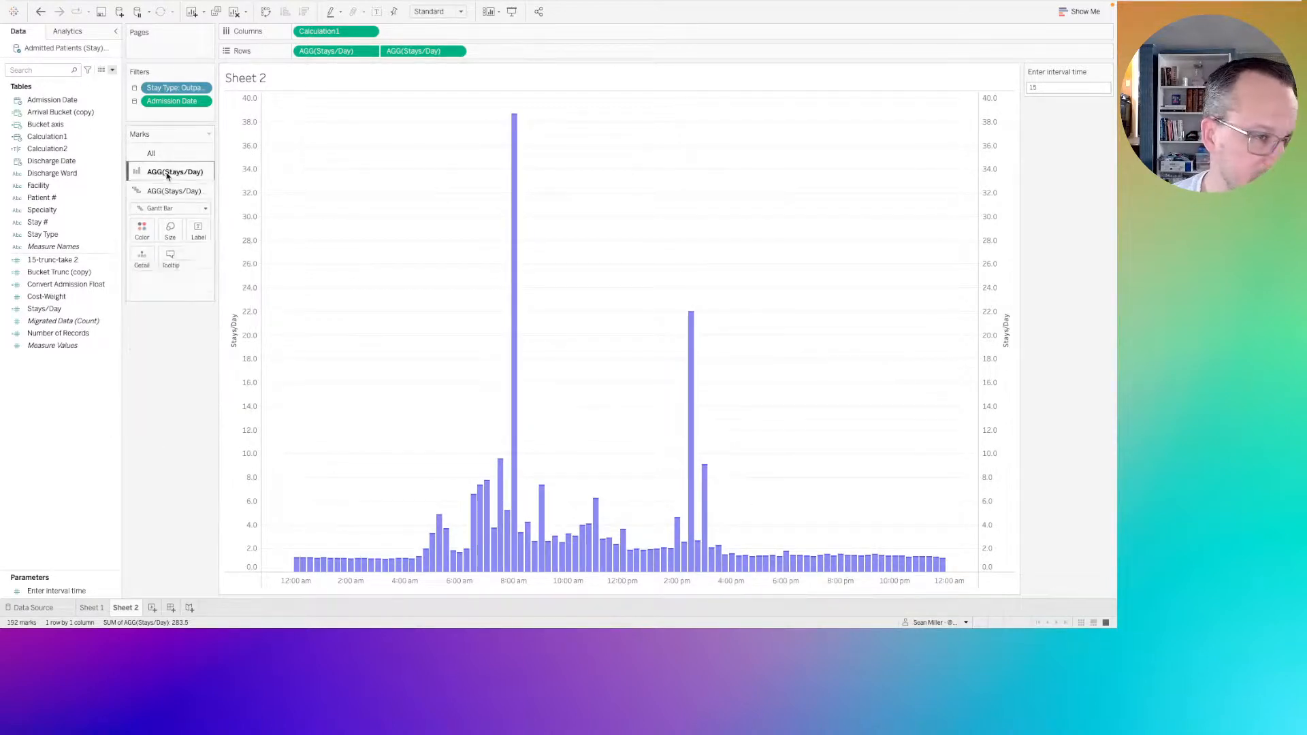
left_click(456, 52)
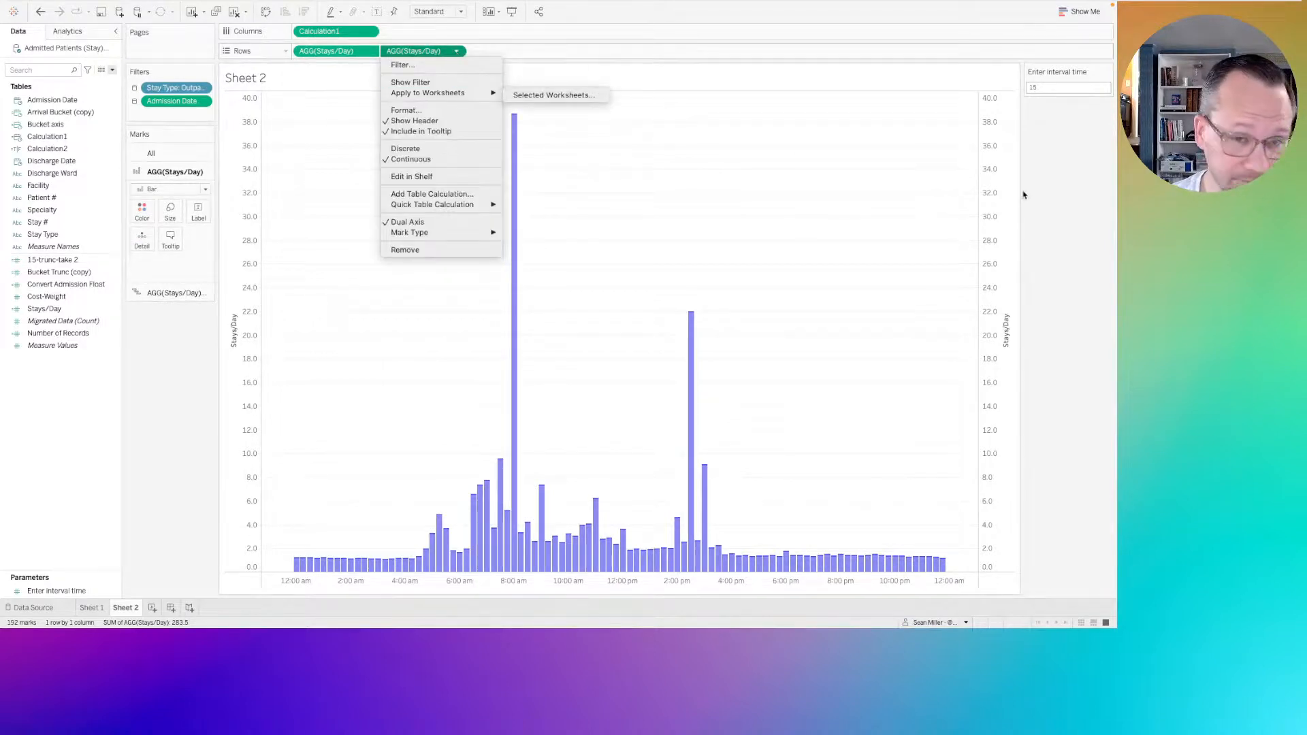
left_click(1007, 154)
right_click(1000, 137)
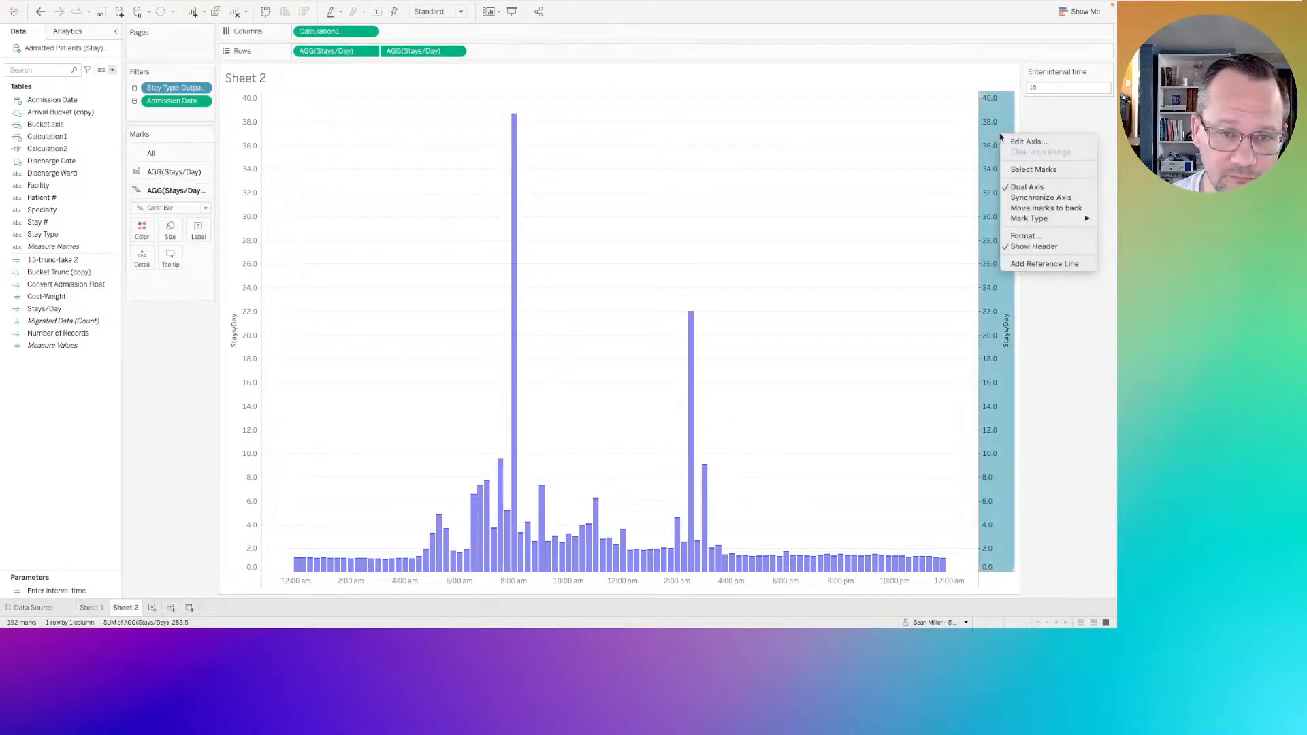
left_click(1018, 197)
right_click(1008, 160)
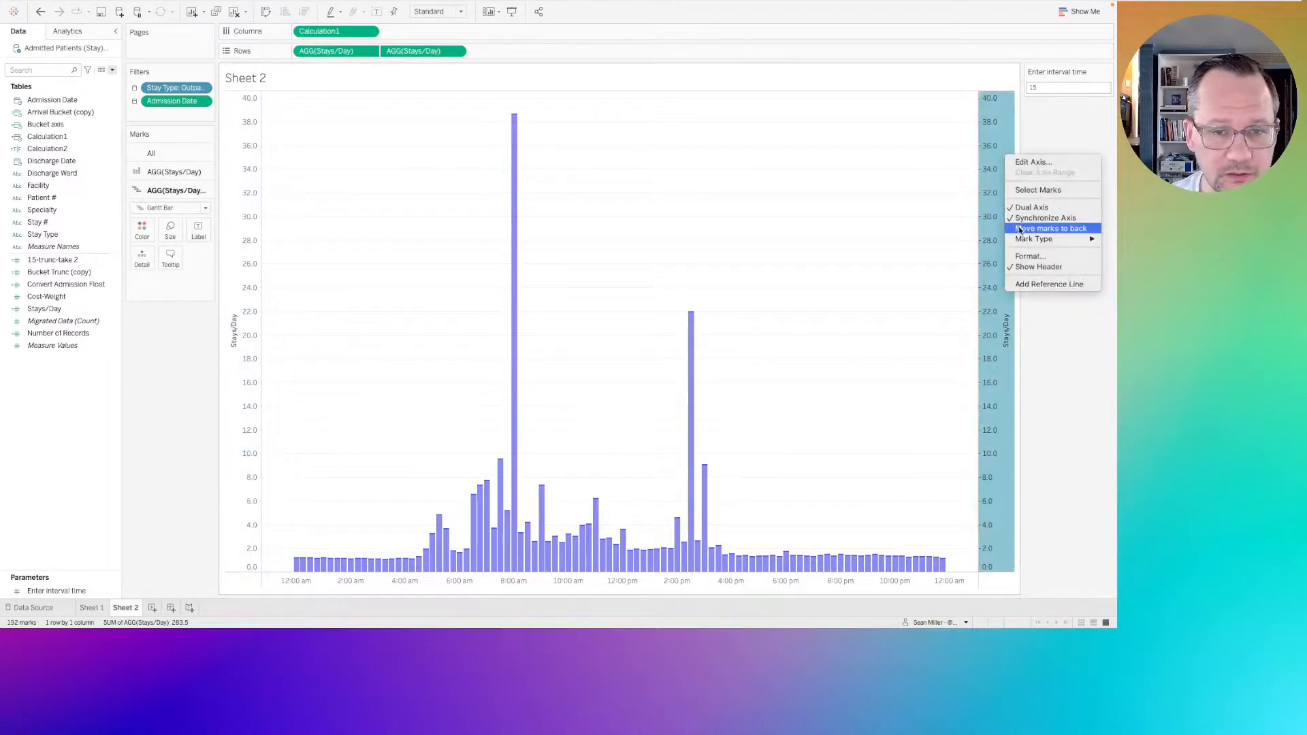
left_click(1029, 267)
left_click(908, 240)
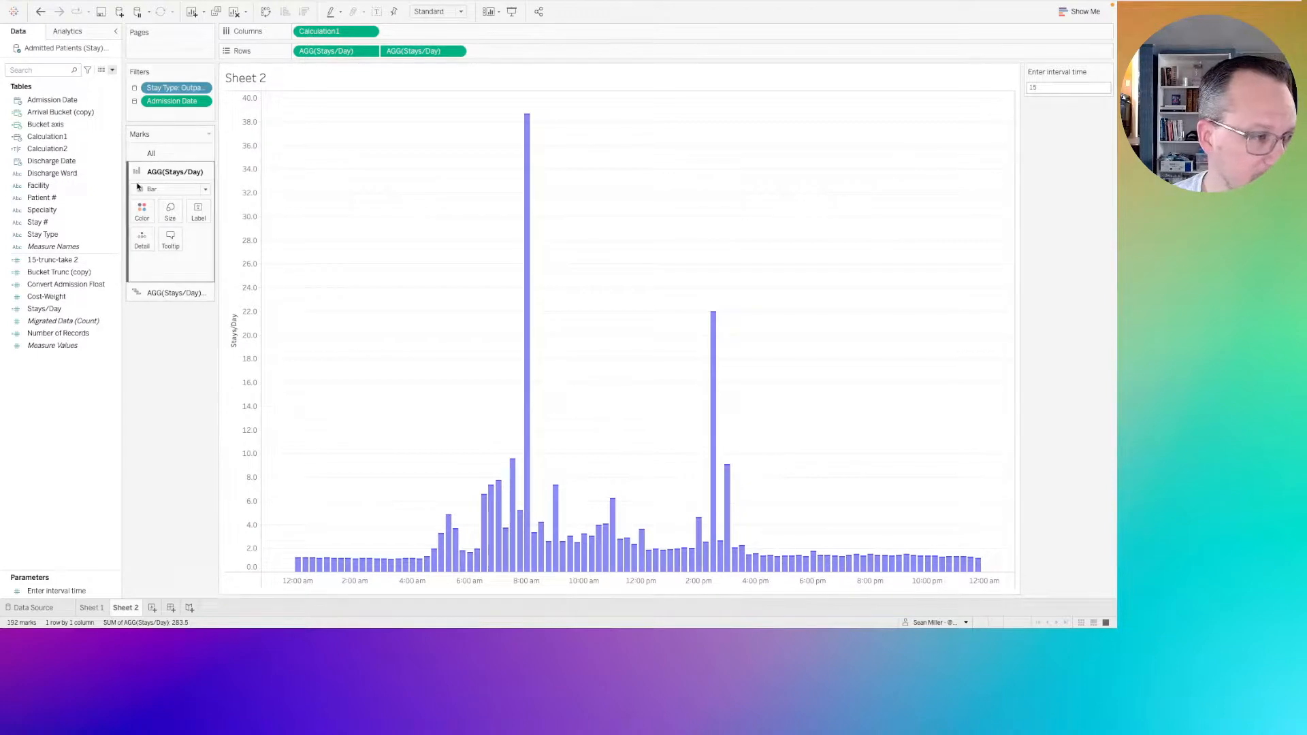
Set the opacity of the Stays/Day bar marks' color to 50%, leaving the Gantt caps alone.
left_click(143, 211)
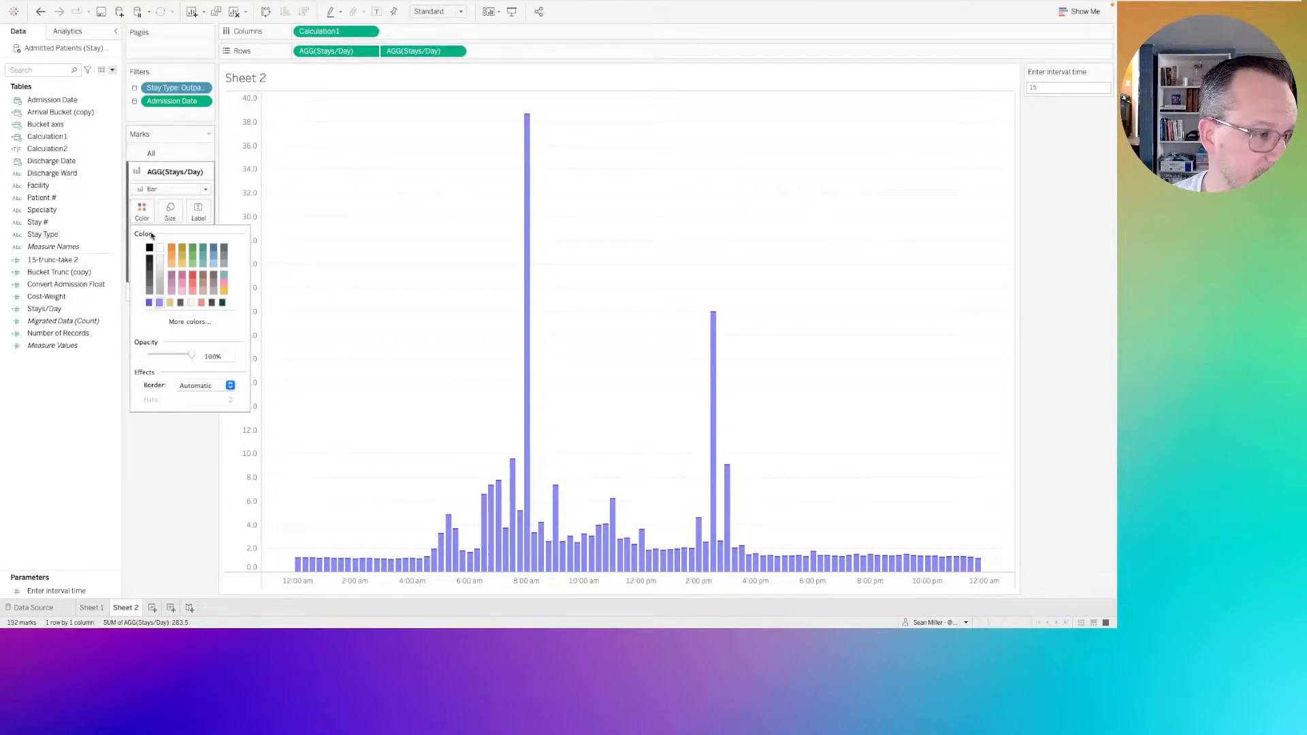
left_click(173, 355)
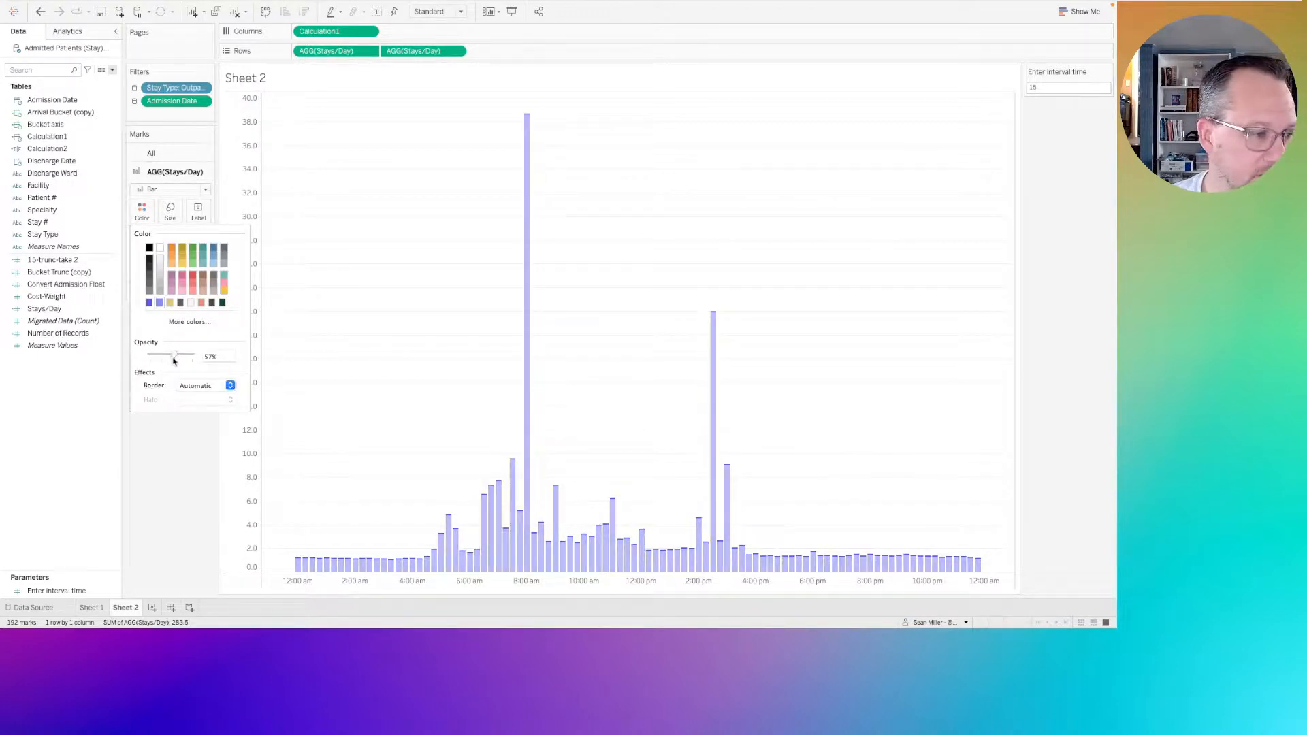
left_click(213, 355)
type("50")
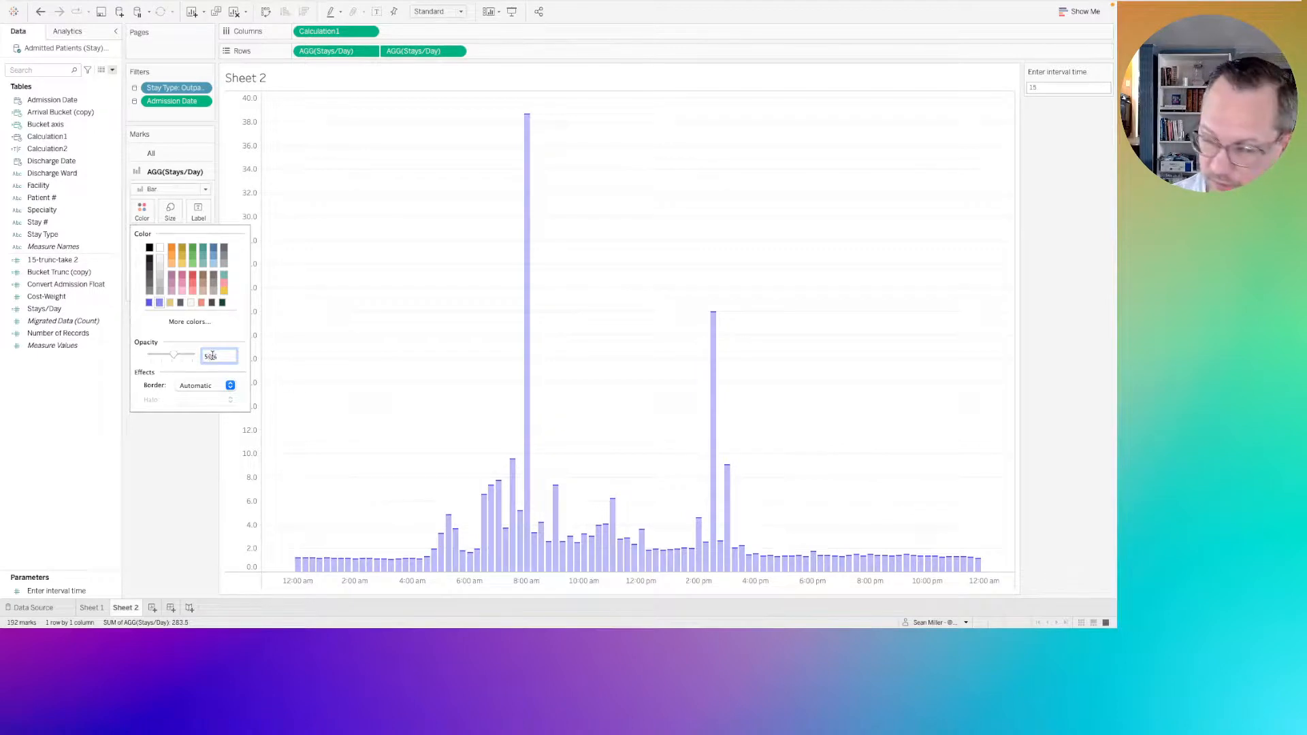
key("Return")
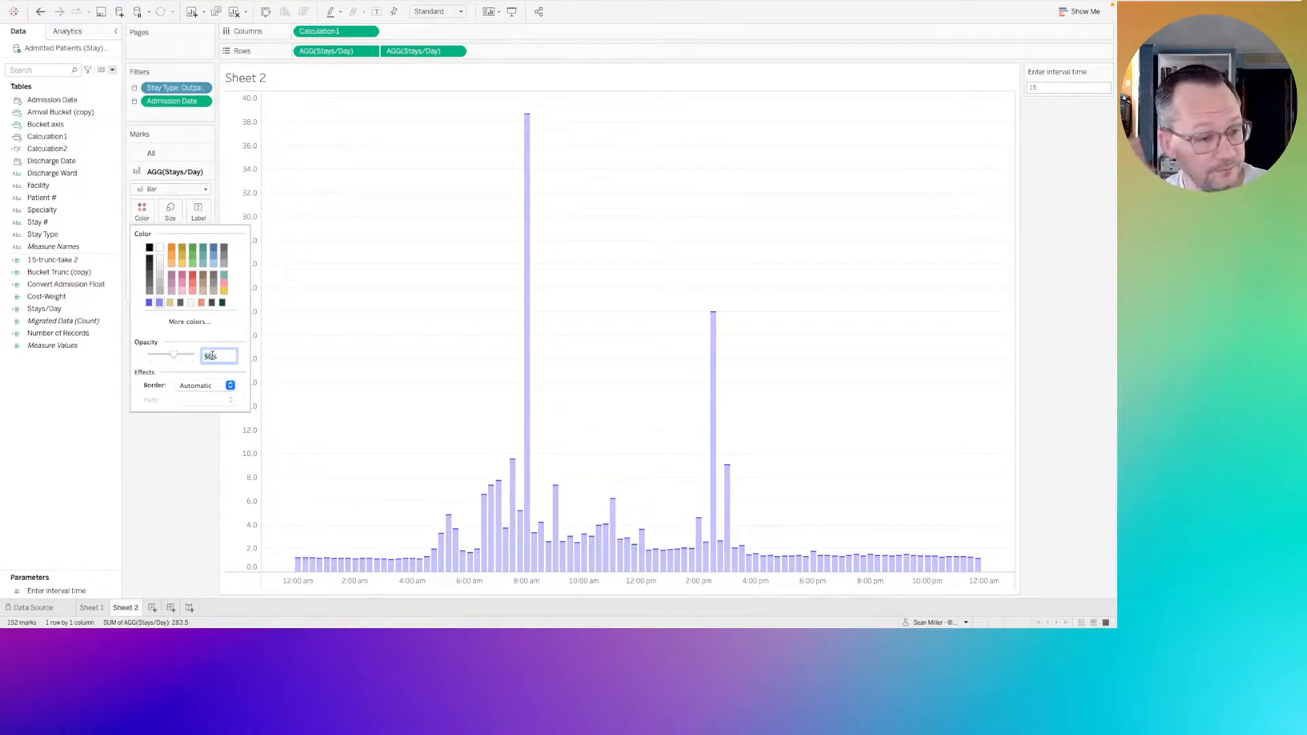
left_click(453, 373)
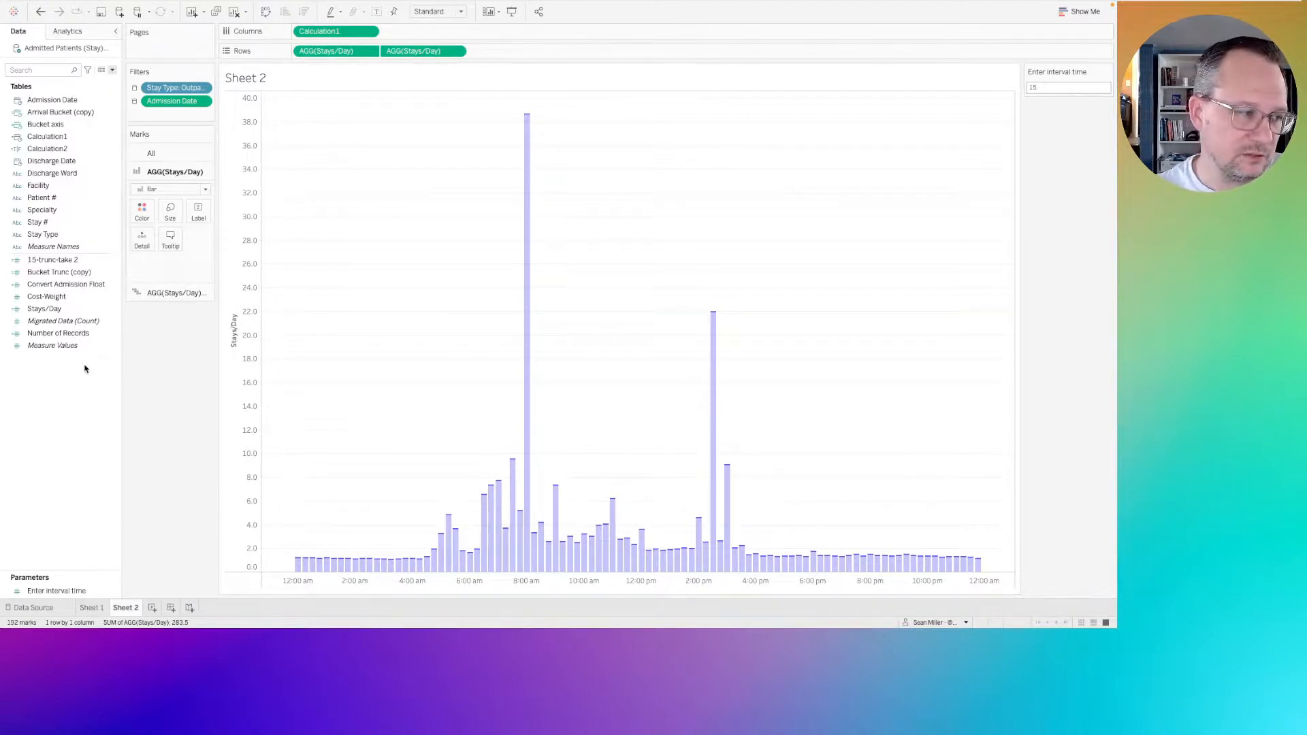
Review the formula of the 15-trunc-take 2 calculated field and close it without changes.
right_click(63, 260)
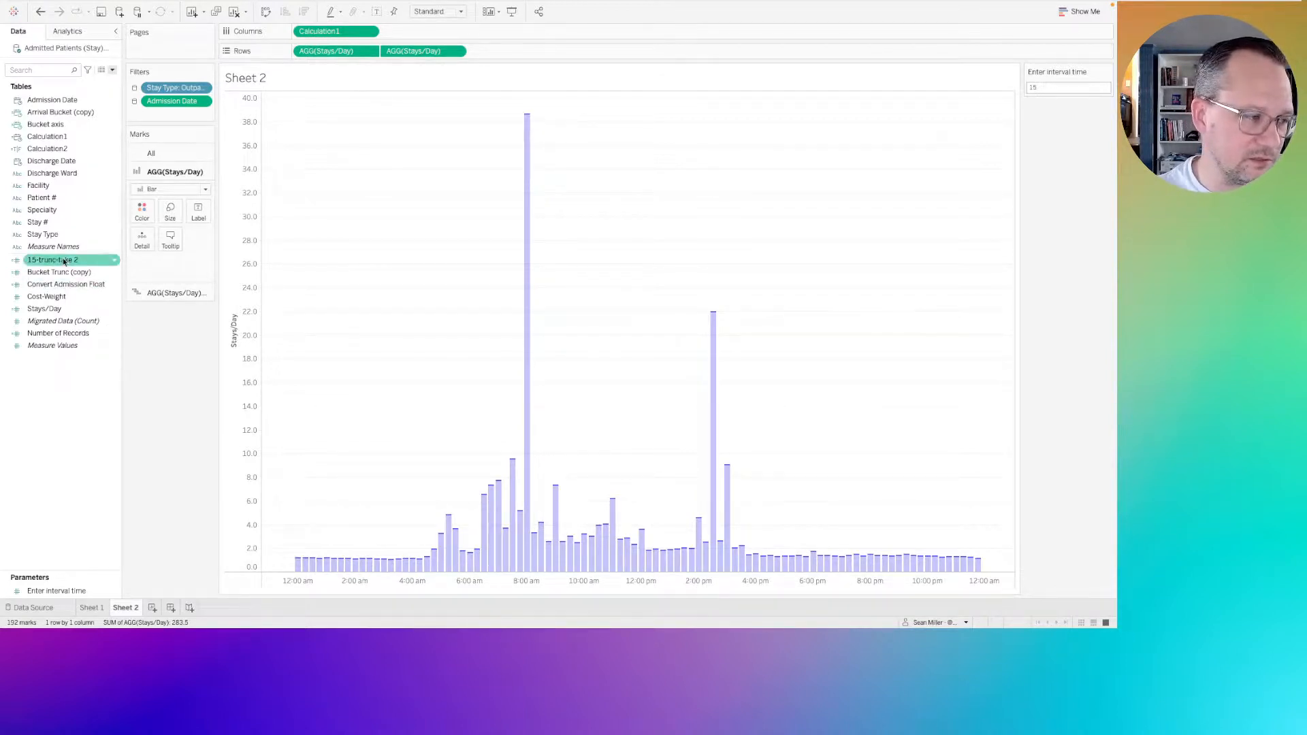
left_click(106, 325)
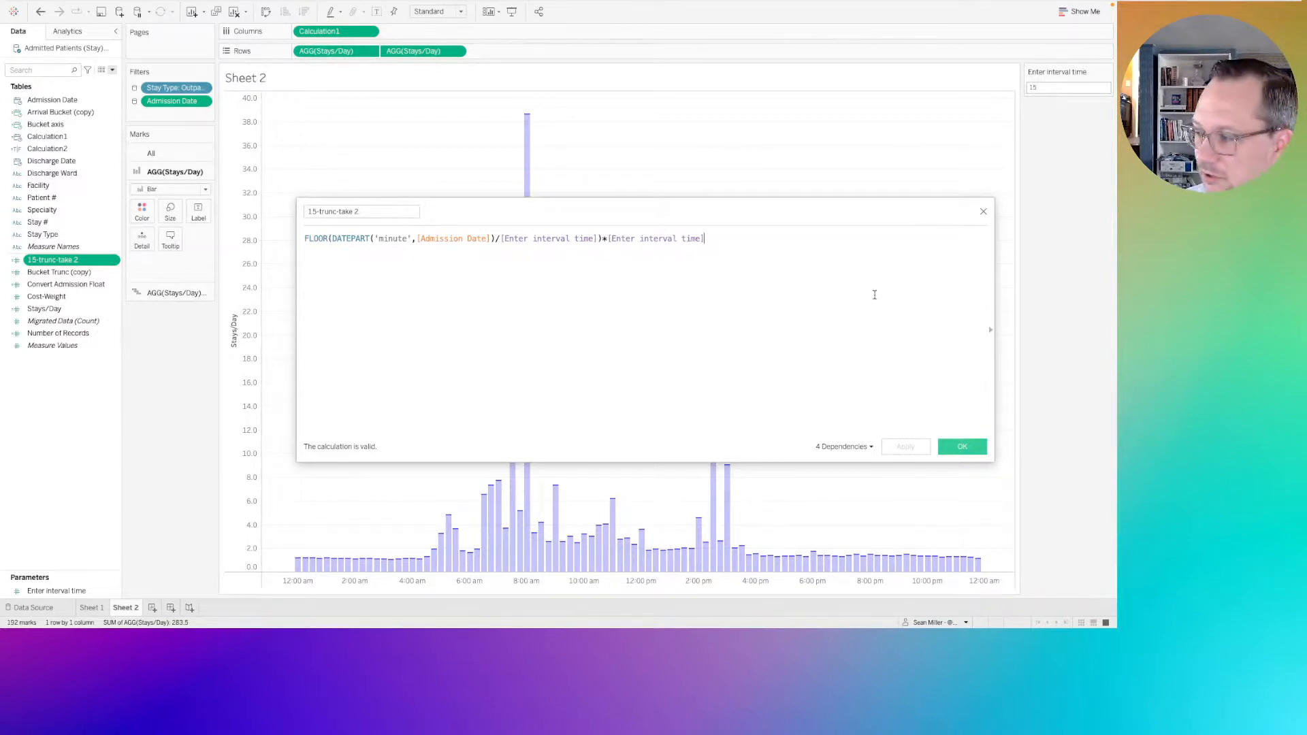
left_click(984, 213)
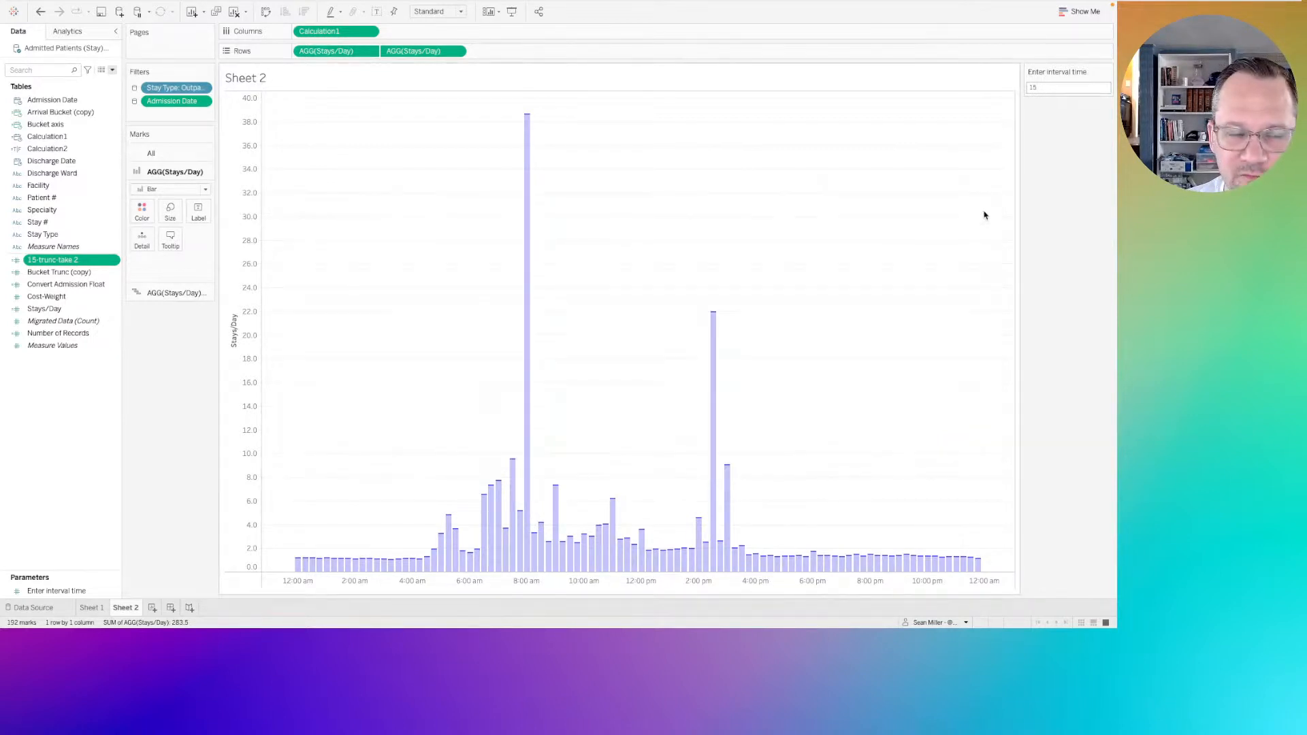